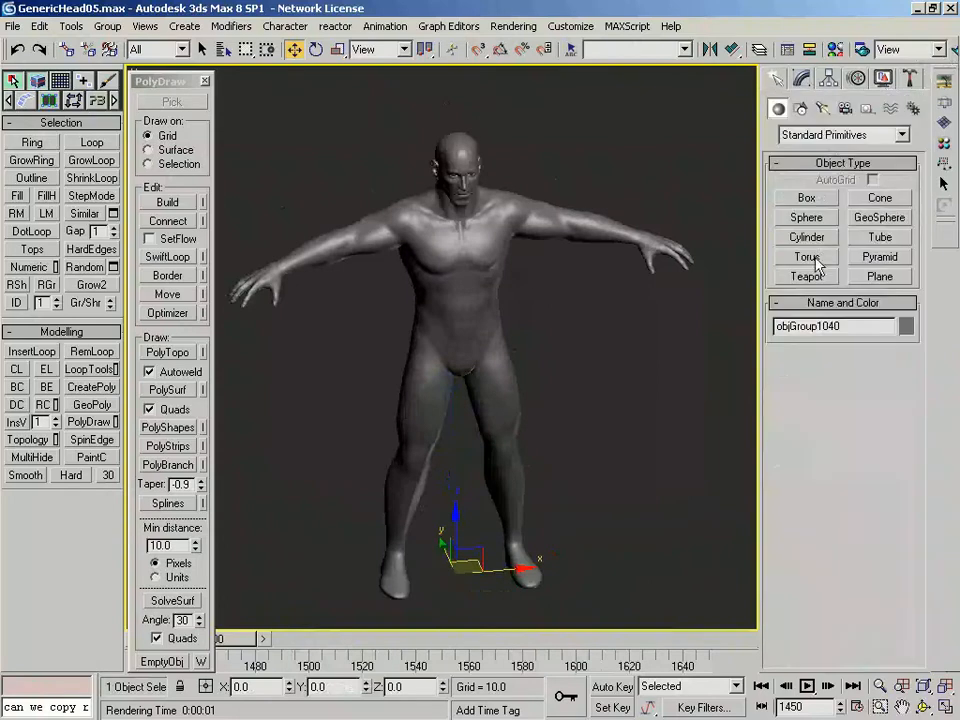
Create a target spotlight in the Top view in front of the figure, aimed at its centre with a target distance of about 162
{"action": "left_click", "coordinate": [822, 108]}
{"action": "left_click", "coordinate": [806, 198]}
{"action": "middle_click_drag", "start_coordinate": [366, 166], "coordinate": [475, 299], "text": "alt"}
{"action": "key", "text": "z"}
{"action": "left_click_drag", "start_coordinate": [160, 85], "coordinate": [160, 116]}
{"action": "scroll", "coordinate": [553, 326], "scroll_direction": "up", "scroll_amount": 2}
{"action": "scroll", "coordinate": [516, 401], "scroll_direction": "down", "scroll_amount": 6}
{"action": "left_click_drag", "start_coordinate": [590, 592], "coordinate": [476, 362]}
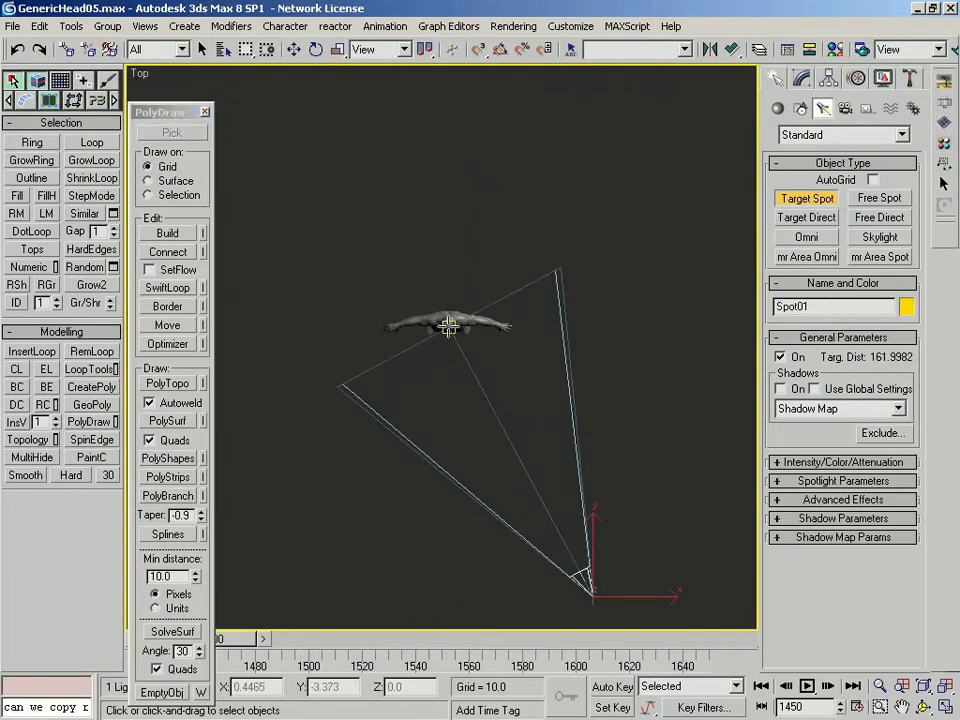
{"action": "key", "text": "w"}
Raise the spotlight to about Z 105 and lift its target to the figure's waist height
{"action": "middle_click_drag", "start_coordinate": [448, 429], "coordinate": [647, 583], "text": "alt"}
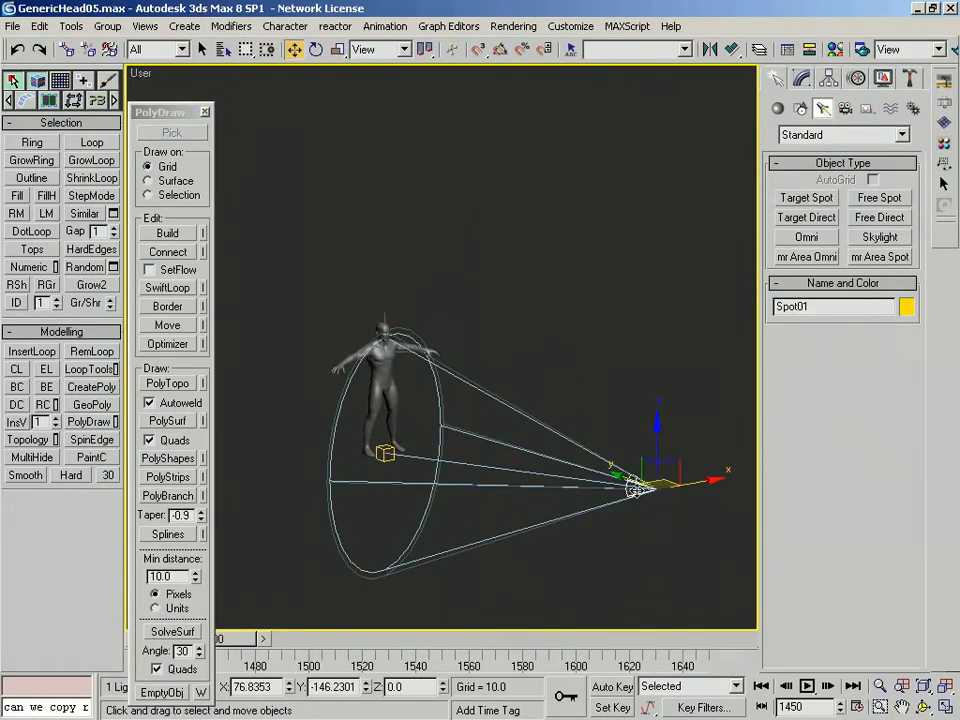
{"action": "left_click_drag", "start_coordinate": [657, 445], "coordinate": [657, 325]}
{"action": "left_click", "coordinate": [388, 503]}
{"action": "left_click", "coordinate": [385, 452]}
{"action": "left_click_drag", "start_coordinate": [414, 423], "coordinate": [414, 361]}
Clone the spotlight in World coordinates to a position behind the figure and name the copy Rim
{"action": "middle_click_drag", "start_coordinate": [414, 361], "coordinate": [632, 475], "text": "alt"}
{"action": "left_click", "coordinate": [551, 454]}
{"action": "left_click", "coordinate": [559, 439]}
{"action": "right_click", "coordinate": [624, 428], "text": "alt"}
{"action": "right_click", "coordinate": [638, 351], "text": "alt"}
{"action": "left_click", "coordinate": [661, 273]}
{"action": "mouse_move", "coordinate": [626, 513]}
{"action": "left_mouse_down", "text": "shift"}
{"action": "mouse_move", "coordinate": [293, 166]}
{"action": "mouse_move", "coordinate": [257, 104]}
{"action": "left_mouse_up", "text": "shift"}
{"action": "type", "text": "Rim"}
{"action": "key", "text": "Return"}
Rename the original front spotlight MainLight
{"action": "left_click", "coordinate": [590, 520]}
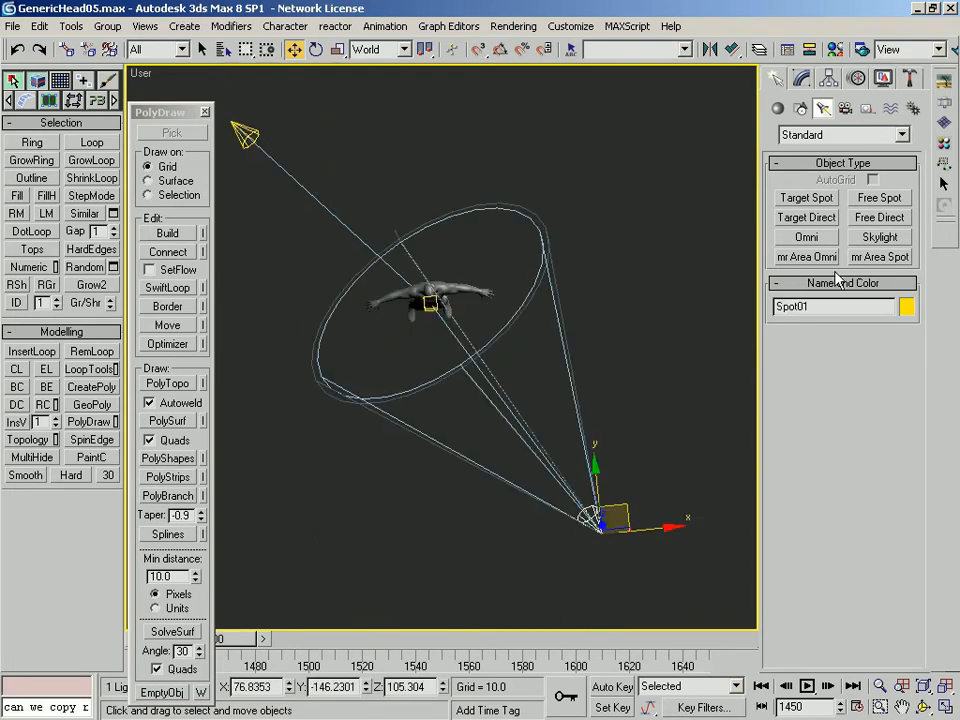
{"action": "type", "text": "Point"}
{"action": "left_click", "coordinate": [243, 132]}
{"action": "left_click", "coordinate": [592, 518]}
Clone MainLight to the opposite front side of the figure and name the copy Fill
{"action": "mouse_move", "coordinate": [628, 512]}
{"action": "middle_mouse_down", "text": "alt"}
{"action": "mouse_move", "coordinate": [392, 476]}
{"action": "mouse_move", "coordinate": [338, 376]}
{"action": "mouse_move", "coordinate": [442, 388]}
{"action": "middle_mouse_up", "text": "alt"}
{"action": "middle_click_drag", "start_coordinate": [405, 441], "coordinate": [345, 446], "text": "alt"}
{"action": "left_click_drag", "start_coordinate": [313, 464], "coordinate": [604, 421], "text": "shift"}
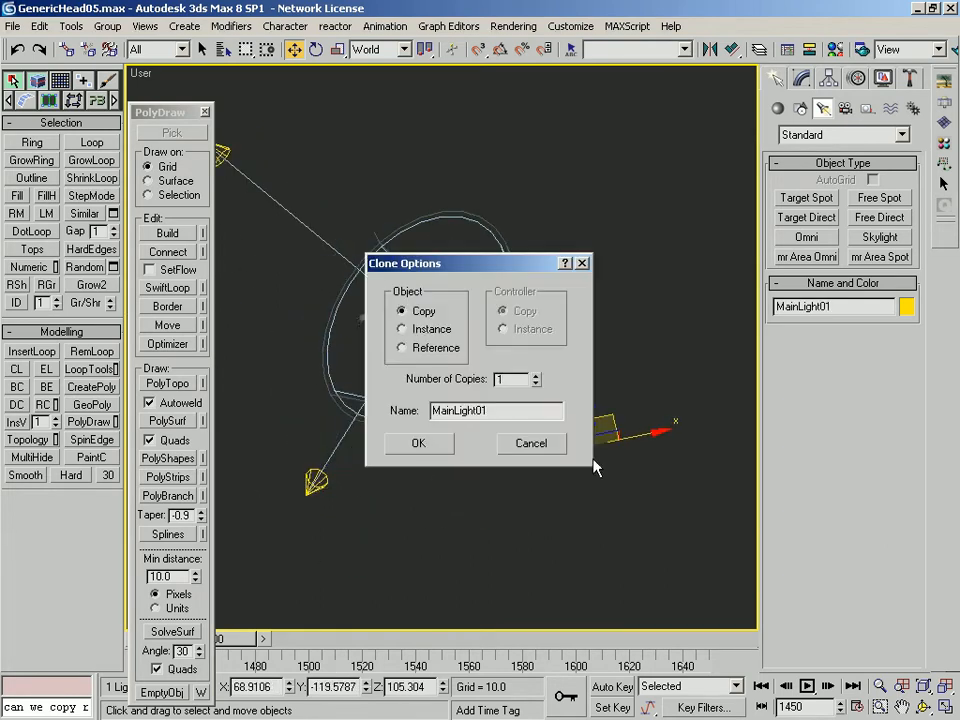
{"action": "key", "text": "shift+Tab"}
{"action": "type", "text": "Fill"}
{"action": "key", "text": "Return"}
{"action": "middle_click_drag", "start_coordinate": [272, 414], "coordinate": [597, 436], "text": "alt"}
{"action": "left_click", "coordinate": [588, 379]}
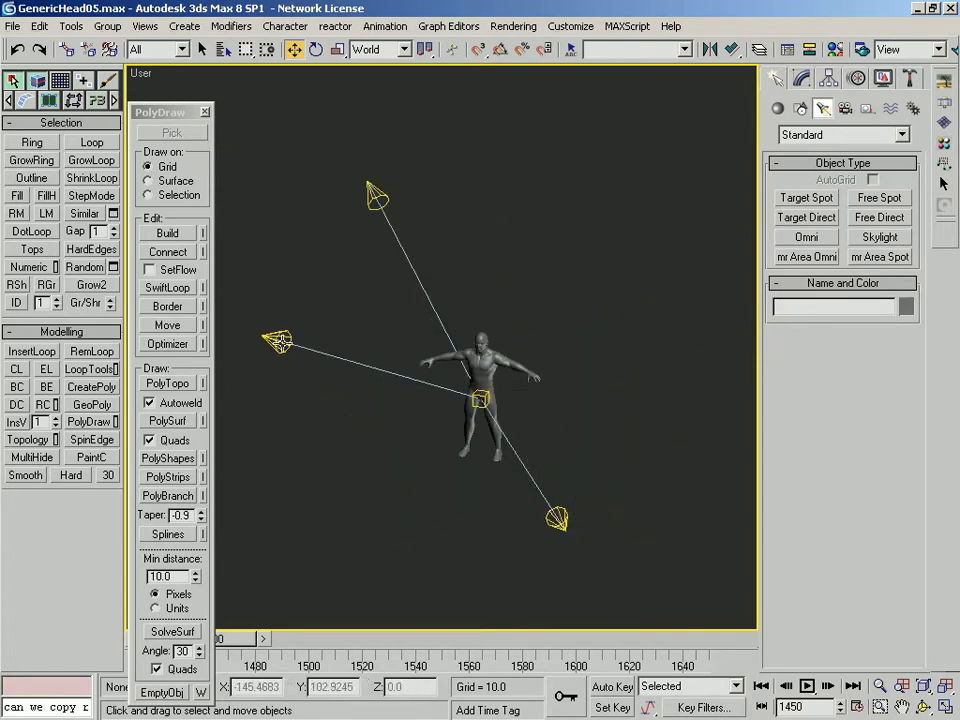
Turn on shadows for the MainLight, Fill and Rim spotlights
{"action": "left_click", "coordinate": [269, 345]}
{"action": "left_click", "coordinate": [810, 80]}
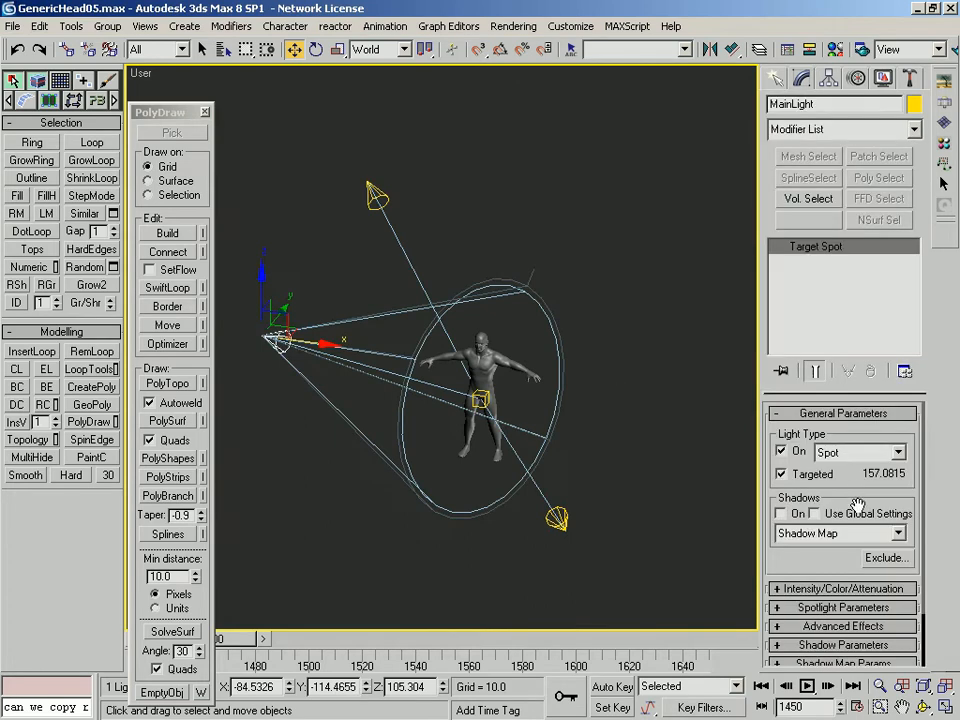
{"action": "left_click_drag", "start_coordinate": [851, 490], "coordinate": [858, 406]}
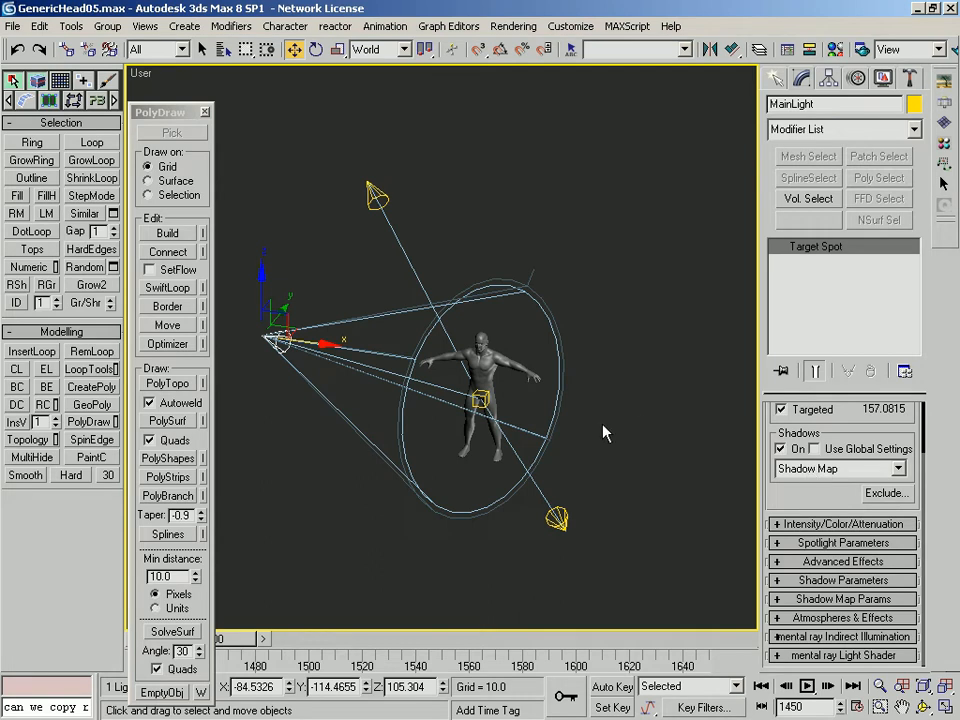
{"action": "left_click", "coordinate": [562, 515]}
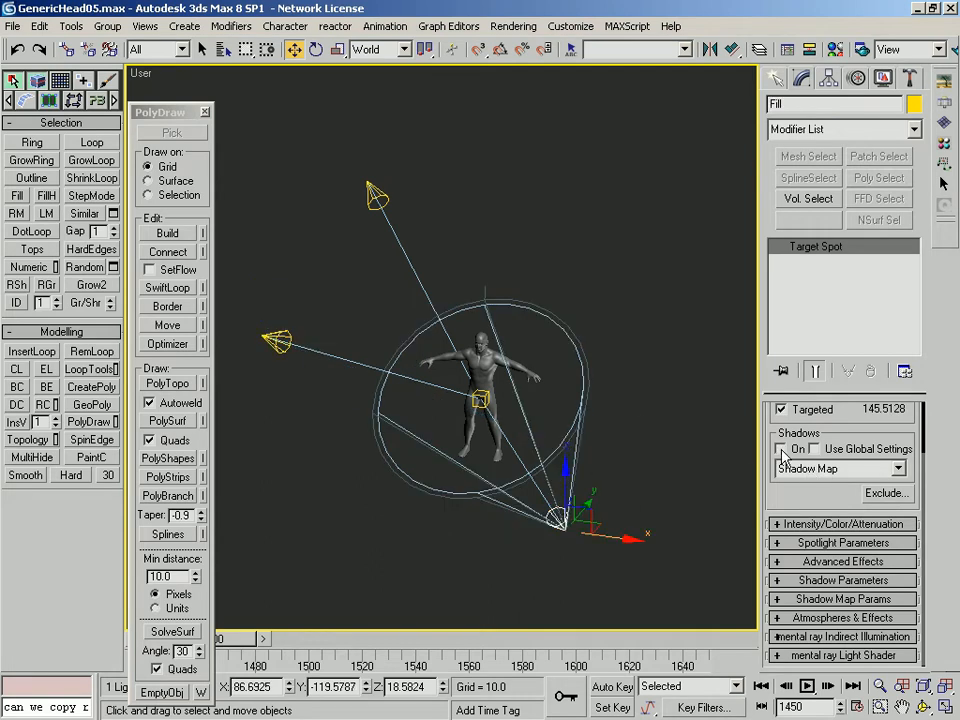
{"action": "left_click", "coordinate": [370, 199]}
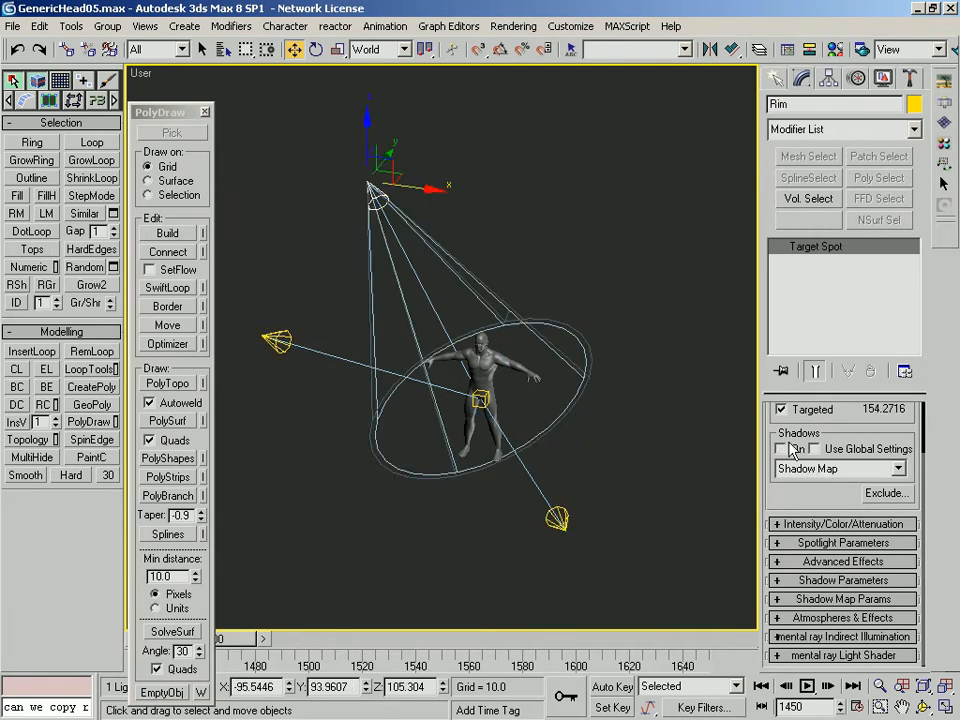
Set the Rim light's shadow map bias to 0.04 and size to 1024
{"action": "left_click", "coordinate": [840, 599]}
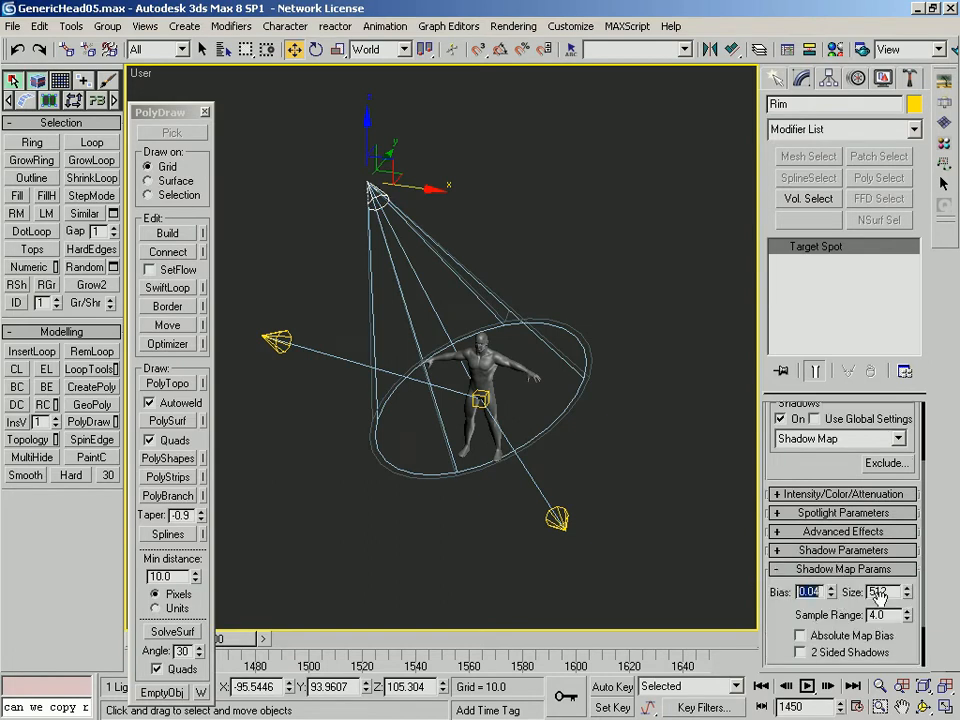
{"action": "key", "text": "Tab"}
{"action": "type", "text": "1024"}
{"action": "key", "text": "Return"}
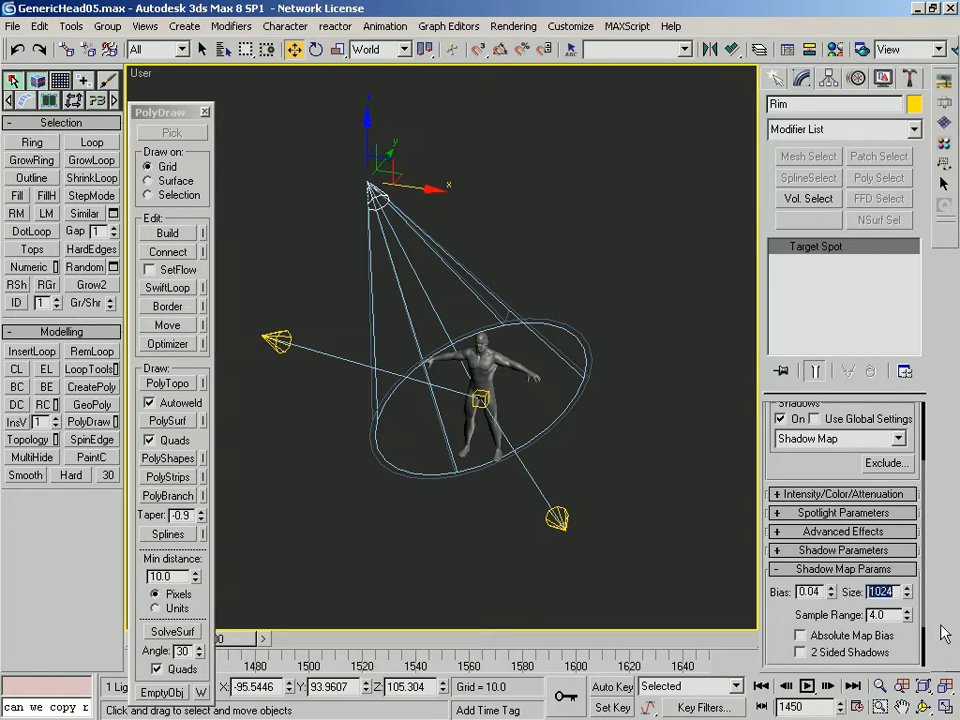
Set the Fill light's shadow map size to 1024 and bias to 0.04
{"action": "middle_click_drag", "start_coordinate": [487, 414], "coordinate": [503, 462]}
{"action": "left_click", "coordinate": [596, 536]}
{"action": "left_click", "coordinate": [577, 565]}
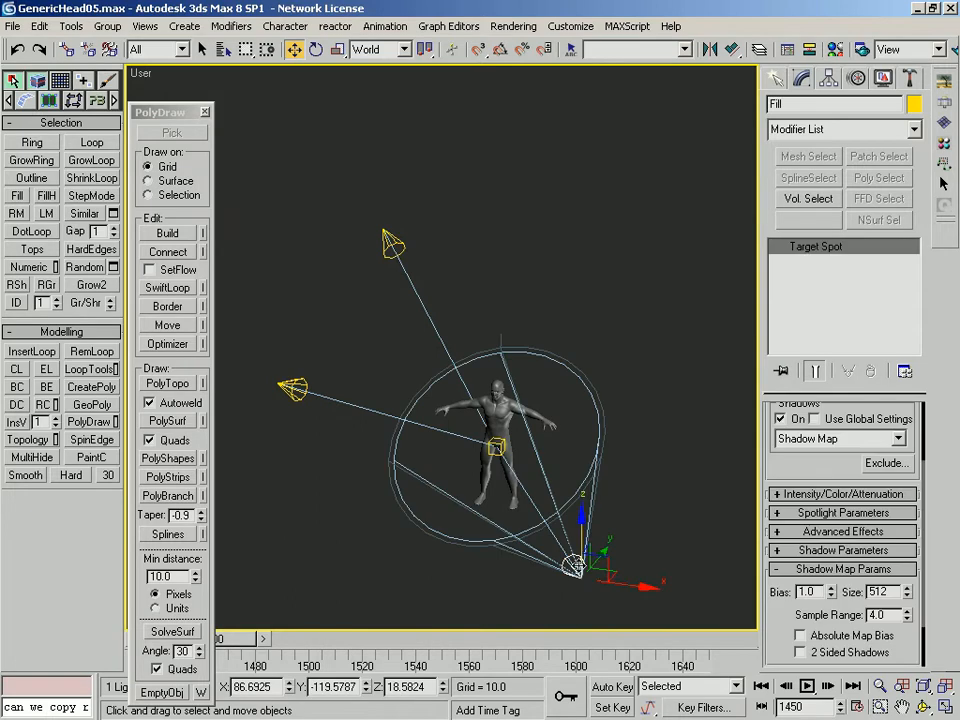
{"action": "type", "text": "1024"}
{"action": "key", "text": "Return"}
{"action": "double_click", "coordinate": [814, 590]}
{"action": "type", "text": ".04"}
{"action": "key", "text": "Return"}
Set MainLight's shadow map size to 1024 and bias to 0.04
{"action": "middle_click_drag", "start_coordinate": [525, 476], "coordinate": [604, 421]}
{"action": "left_click", "coordinate": [346, 500]}
{"action": "left_click", "coordinate": [372, 337]}
{"action": "type", "text": "1024"}
{"action": "key", "text": "Return"}
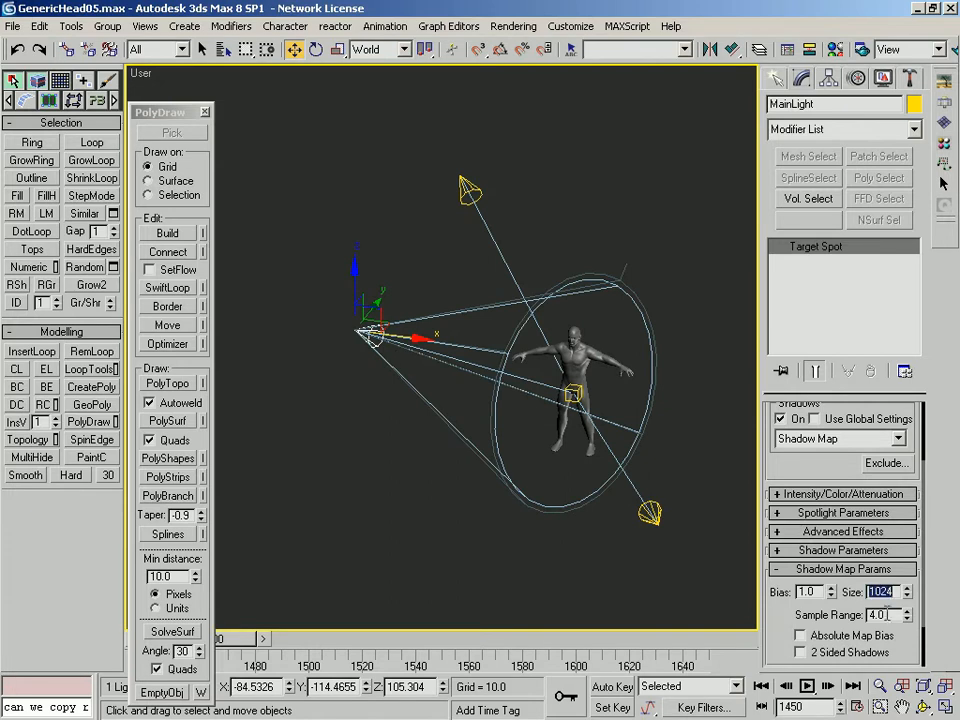
{"action": "double_click", "coordinate": [806, 590]}
{"action": "type", "text": ".04"}
{"action": "key", "text": "Return"}
Switch the viewport to look through the Fill light and select that light
{"action": "middle_click_drag", "start_coordinate": [604, 374], "coordinate": [510, 372]}
{"action": "left_click", "coordinate": [598, 362]}
{"action": "left_click", "coordinate": [306, 367]}
{"action": "middle_click_drag", "start_coordinate": [323, 366], "coordinate": [606, 371], "text": "alt"}
{"action": "scroll", "coordinate": [606, 371], "scroll_direction": "up", "scroll_amount": 3}
{"action": "middle_click_drag", "start_coordinate": [509, 303], "coordinate": [484, 266]}
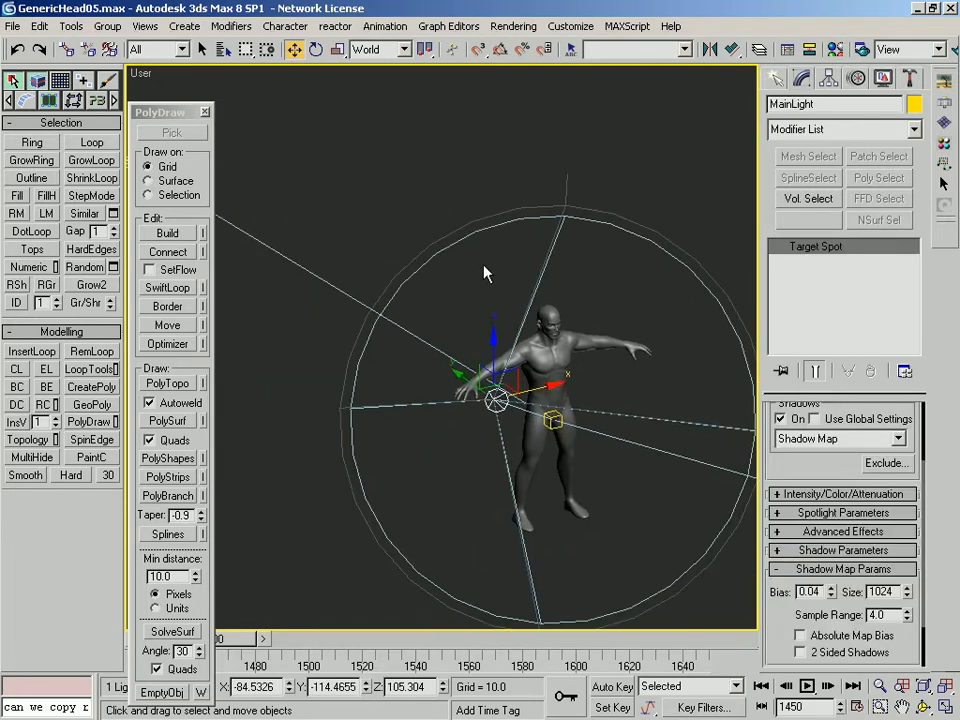
{"action": "right_click", "coordinate": [140, 76]}
{"action": "mouse_move", "coordinate": [160, 82]}
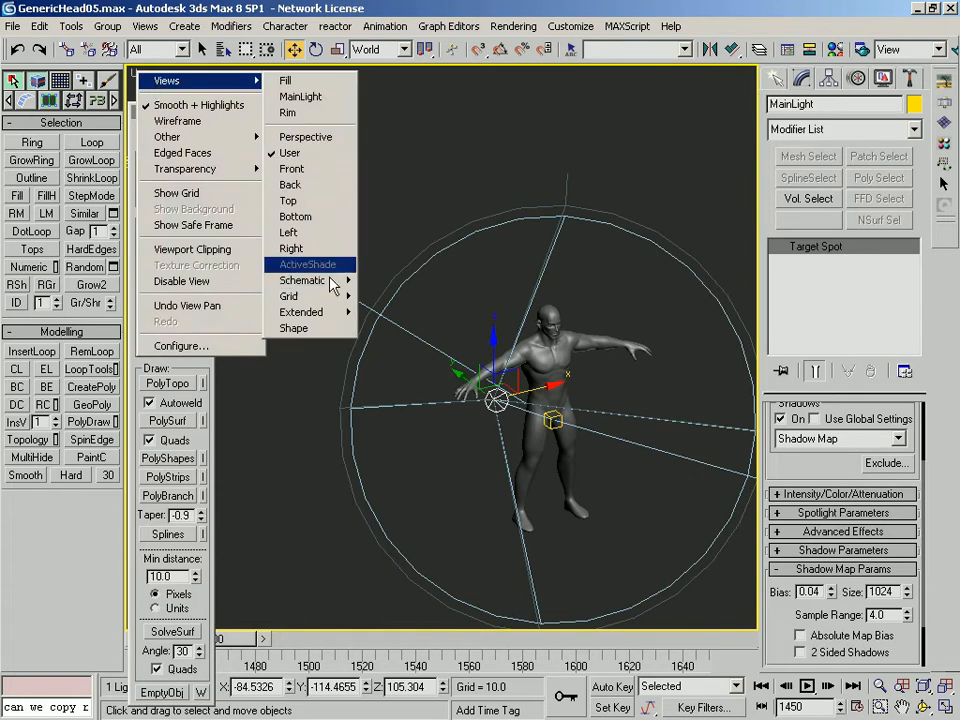
{"action": "left_click", "coordinate": [290, 80]}
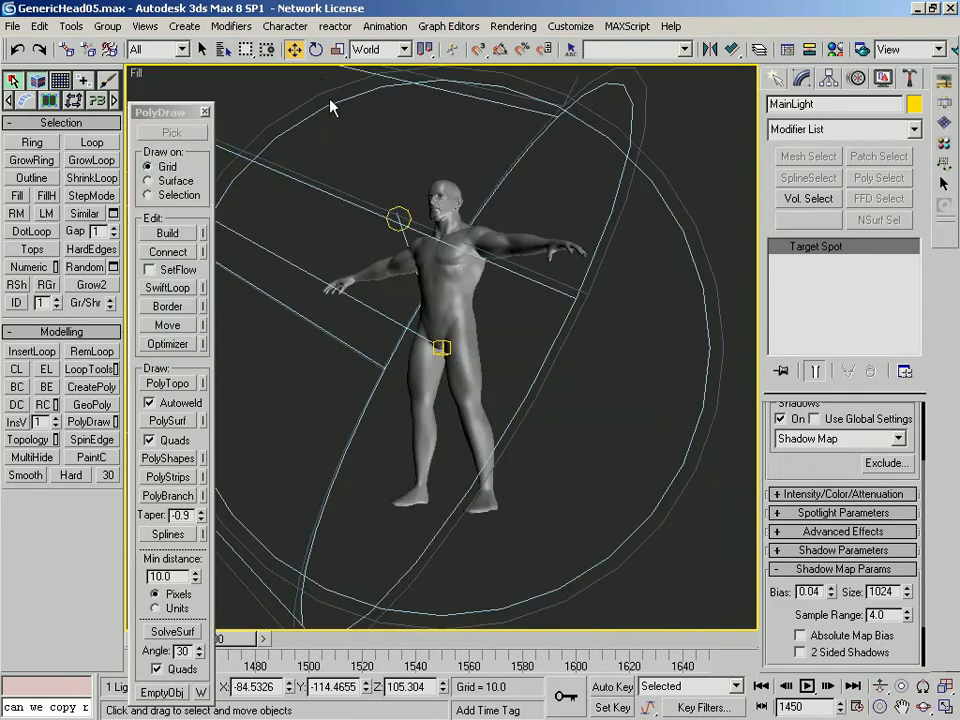
{"action": "right_click", "coordinate": [135, 76]}
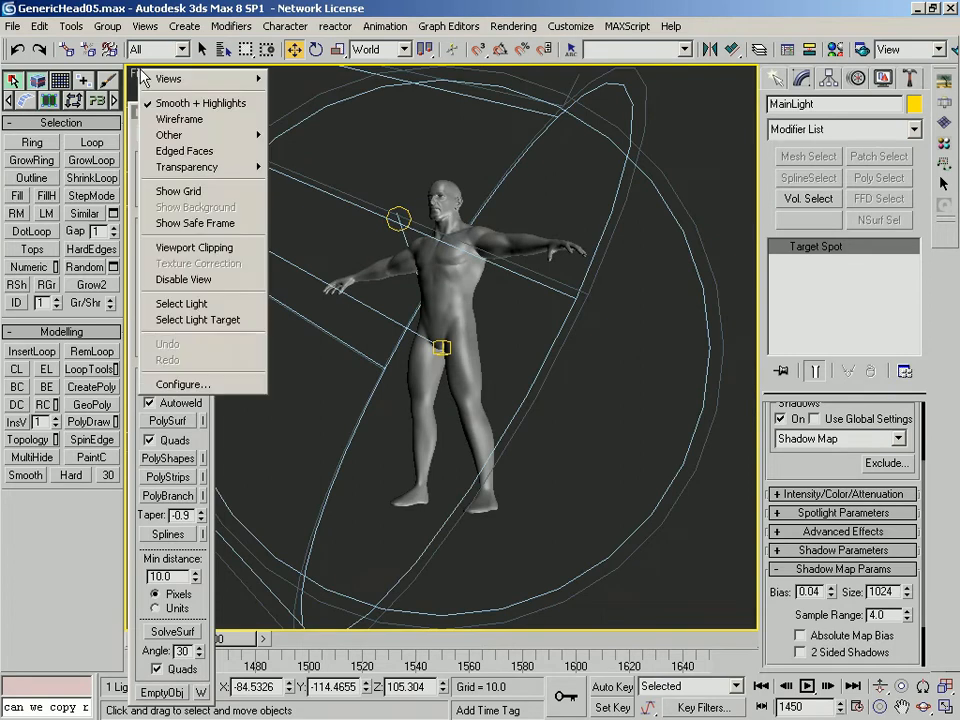
{"action": "left_click", "coordinate": [185, 304]}
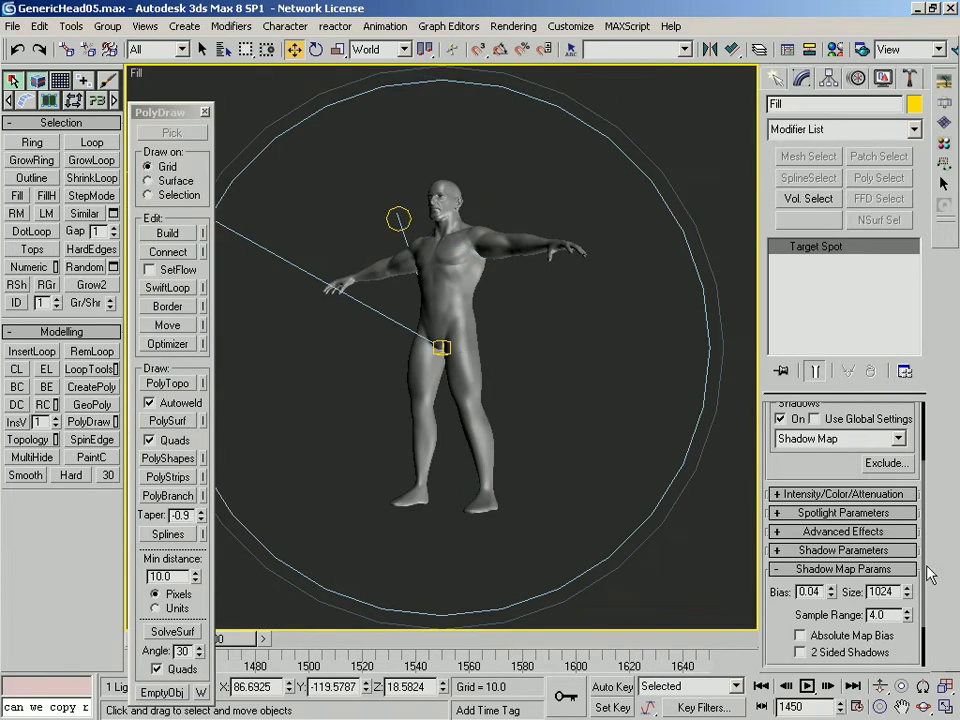
Orbit the Fill light around the figure to a higher position at about Z 46
{"action": "left_click", "coordinate": [818, 532]}
{"action": "middle_click_drag", "start_coordinate": [531, 353], "coordinate": [520, 446]}
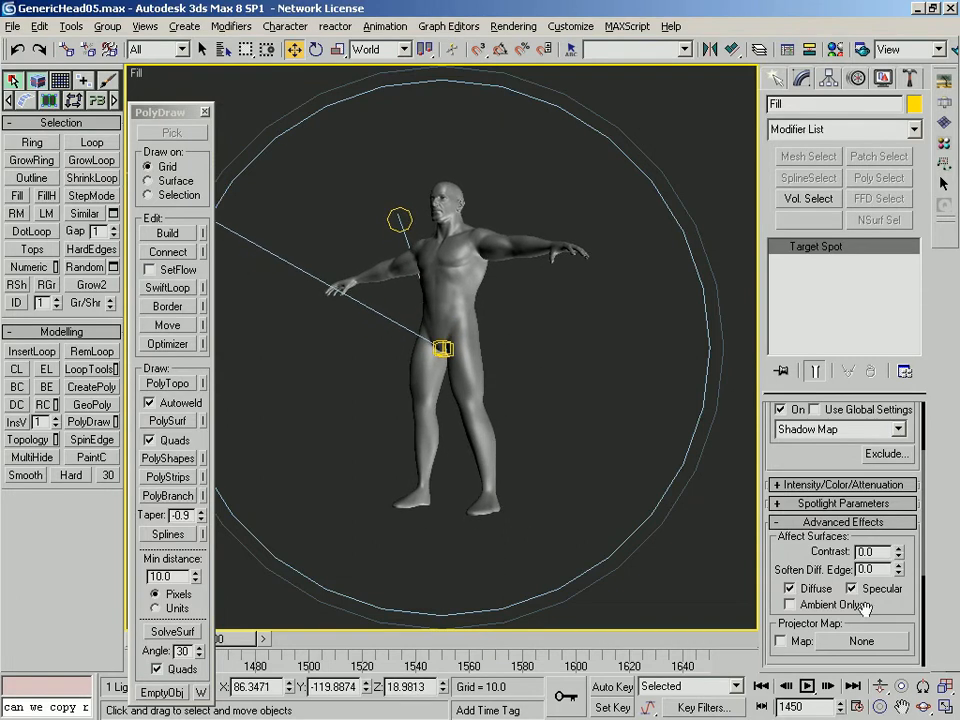
{"action": "left_click", "coordinate": [923, 688]}
{"action": "left_click_drag", "start_coordinate": [459, 413], "coordinate": [454, 409]}
{"action": "right_click", "coordinate": [454, 409]}
{"action": "left_click", "coordinate": [923, 707]}
{"action": "left_click_drag", "start_coordinate": [400, 252], "coordinate": [410, 277]}
{"action": "right_click", "coordinate": [410, 277]}
Set the Fill light's hotspot to about 25.8 in its spotlight parameters
{"action": "left_click", "coordinate": [812, 522]}
{"action": "left_click", "coordinate": [823, 503]}
{"action": "left_click_drag", "start_coordinate": [905, 566], "coordinate": [903, 707]}
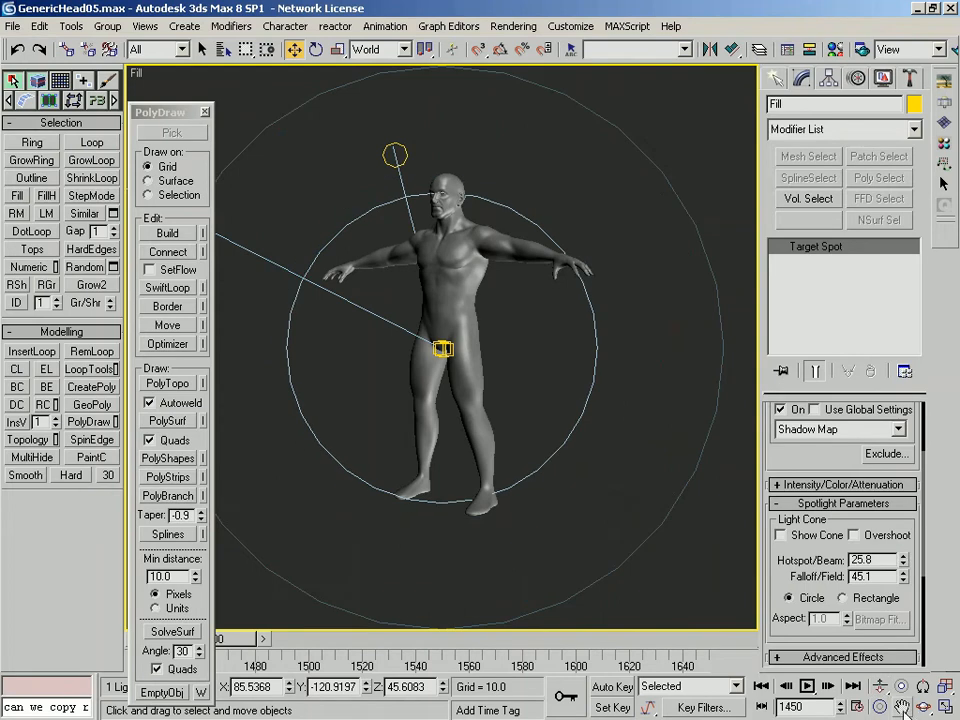
Truck the Fill light so its cone is centred on the figure's body
{"action": "left_click", "coordinate": [901, 707]}
{"action": "left_click_drag", "start_coordinate": [425, 392], "coordinate": [397, 370]}
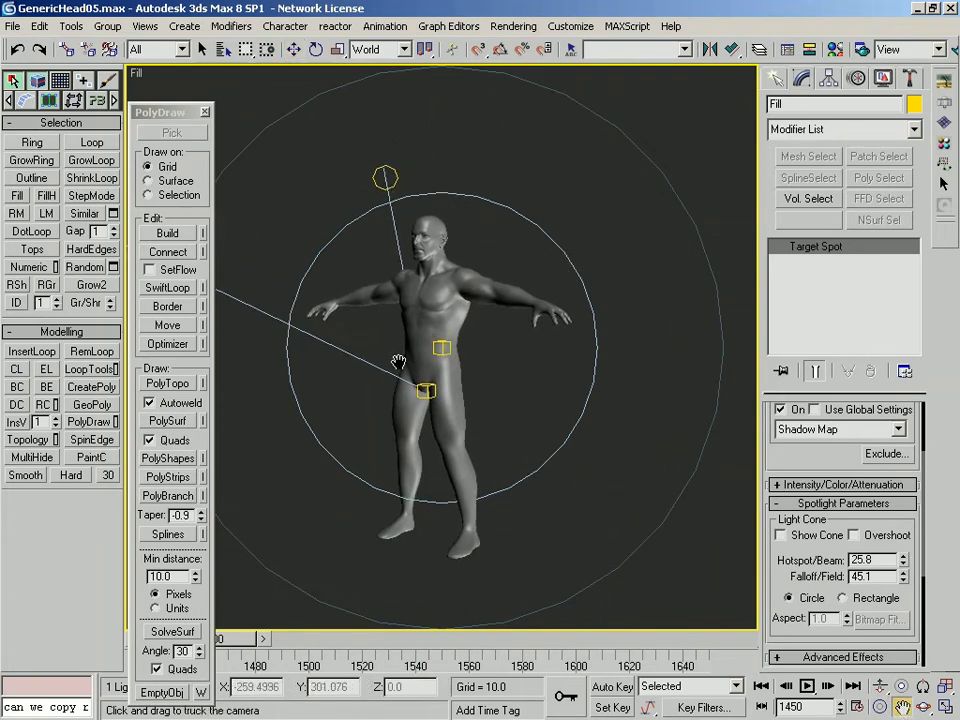
{"action": "left_click_drag", "start_coordinate": [497, 429], "coordinate": [494, 421]}
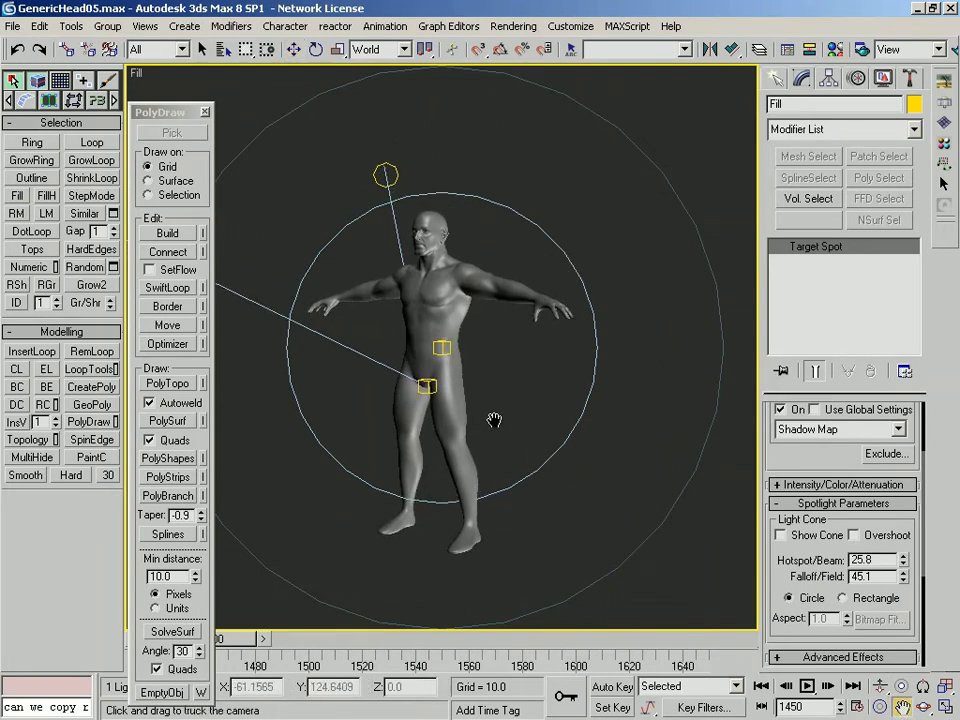
{"action": "key", "text": "w"}
Switch the viewport to look through MainLight and select that light
{"action": "right_click", "coordinate": [138, 76]}
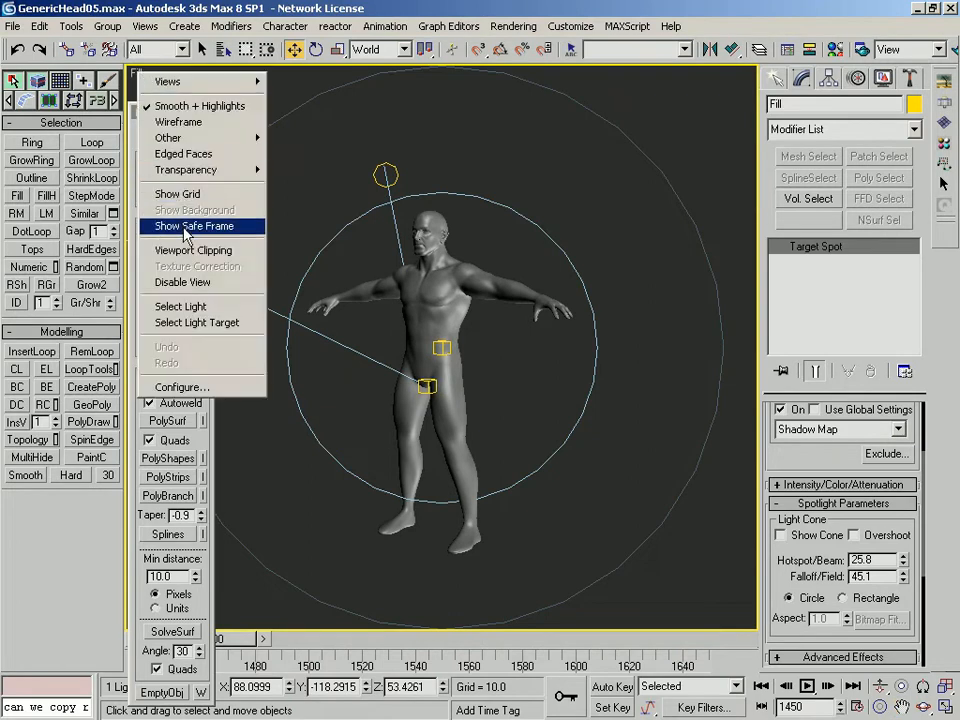
{"action": "mouse_move", "coordinate": [230, 81]}
{"action": "left_click", "coordinate": [312, 103]}
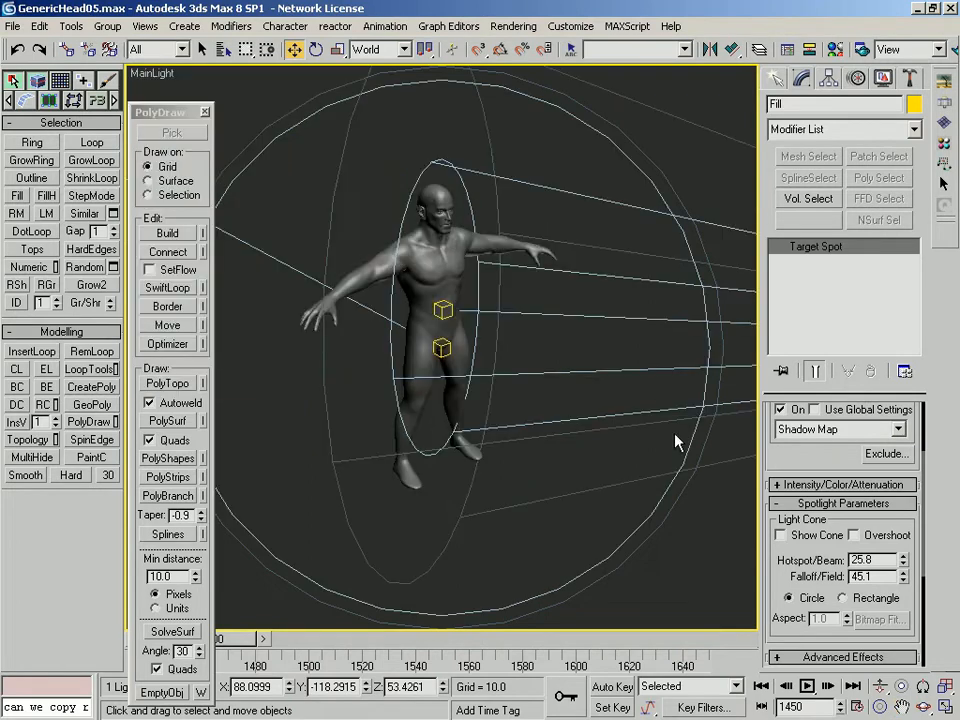
{"action": "right_click", "coordinate": [150, 73]}
{"action": "left_click", "coordinate": [204, 306]}
Narrow MainLight's hotspot to about 22.6 and falloff to about 32.1, and truck the light to centre its cone on the figure
{"action": "left_click_drag", "start_coordinate": [903, 564], "coordinate": [903, 706]}
{"action": "left_click", "coordinate": [902, 707]}
{"action": "left_click_drag", "start_coordinate": [452, 433], "coordinate": [471, 453]}
{"action": "mouse_move", "coordinate": [903, 576]}
{"action": "left_mouse_down"}
{"action": "mouse_move", "coordinate": [903, 710]}
{"action": "mouse_move", "coordinate": [908, 568]}
{"action": "mouse_move", "coordinate": [908, 606]}
{"action": "mouse_move", "coordinate": [908, 593]}
{"action": "left_mouse_up"}
{"action": "left_click_drag", "start_coordinate": [384, 309], "coordinate": [371, 335]}
Switch the viewport to look through the Rim light, and truck and orbit that light around the figure's back
{"action": "right_click", "coordinate": [142, 73]}
{"action": "mouse_move", "coordinate": [171, 79]}
{"action": "left_click", "coordinate": [340, 114]}
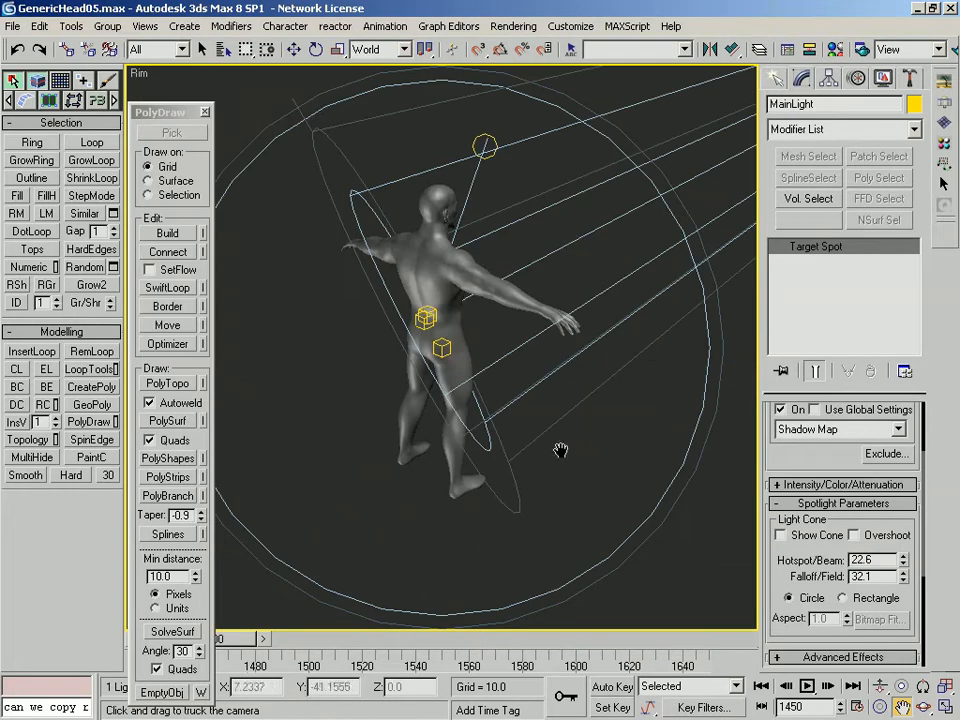
{"action": "left_click_drag", "start_coordinate": [439, 343], "coordinate": [433, 351]}
{"action": "left_click", "coordinate": [924, 707]}
{"action": "left_click_drag", "start_coordinate": [298, 392], "coordinate": [315, 391]}
{"action": "left_click_drag", "start_coordinate": [427, 391], "coordinate": [451, 377]}
{"action": "right_click", "coordinate": [452, 378]}
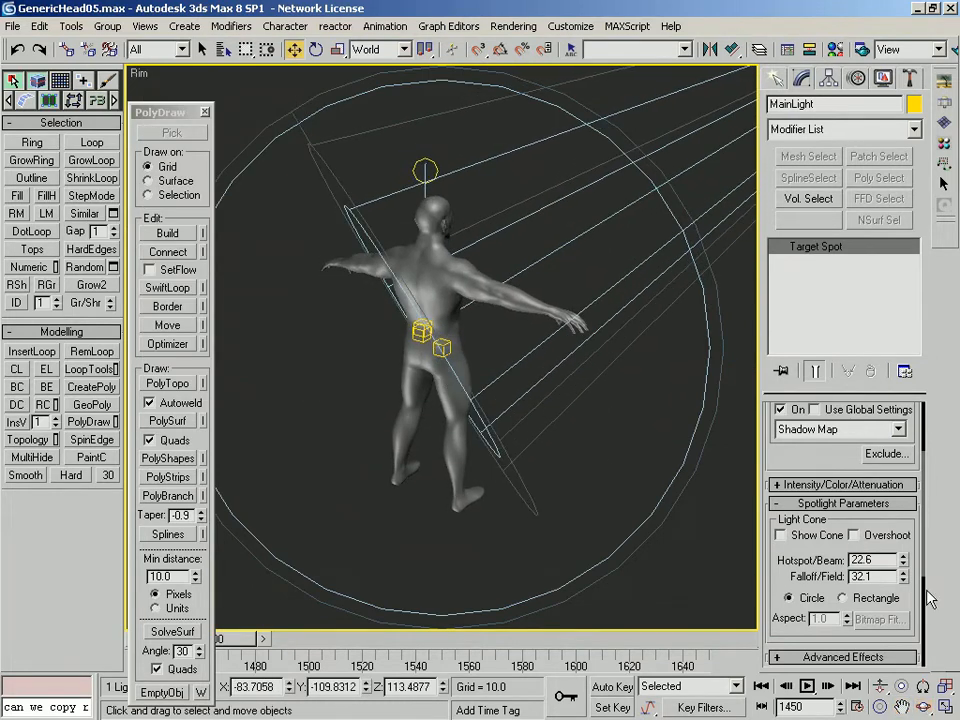
Select the Rim light, narrow its hotspot to about 22.6 and falloff to about 30.5, and centre its cone on the figure
{"action": "left_click", "coordinate": [901, 571]}
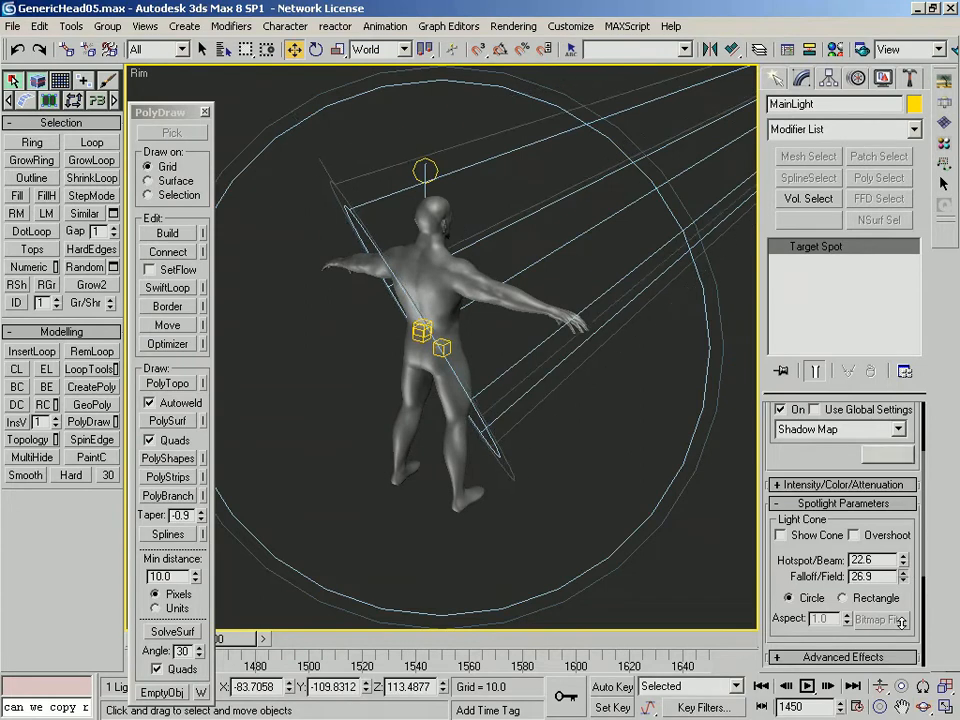
{"action": "key", "text": "ctrl+z"}
{"action": "right_click", "coordinate": [140, 74]}
{"action": "mouse_move", "coordinate": [180, 83]}
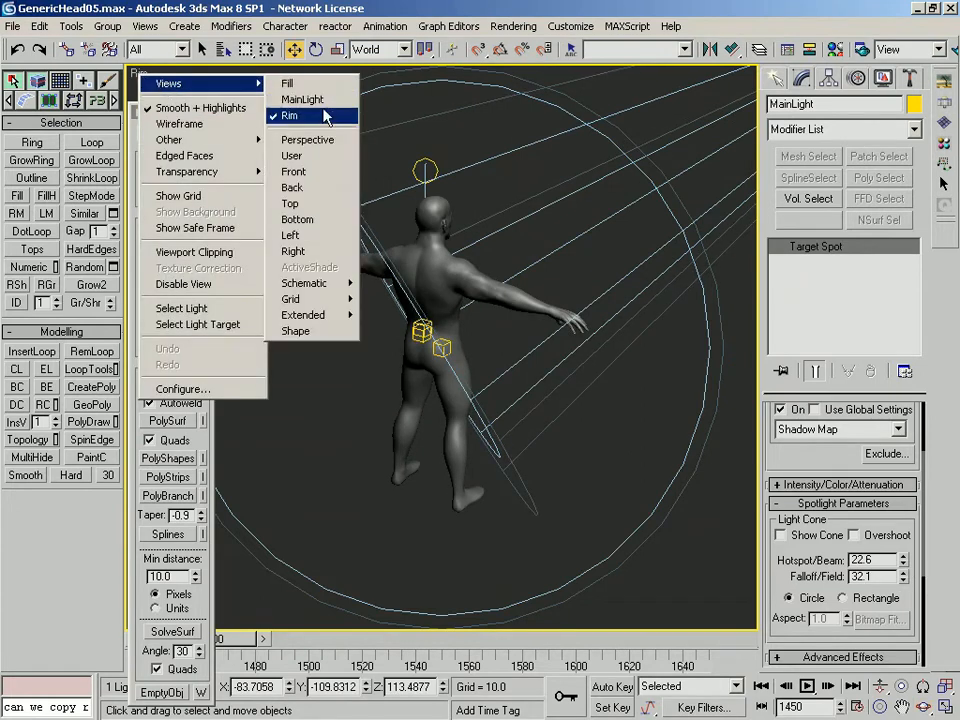
{"action": "left_click", "coordinate": [326, 117]}
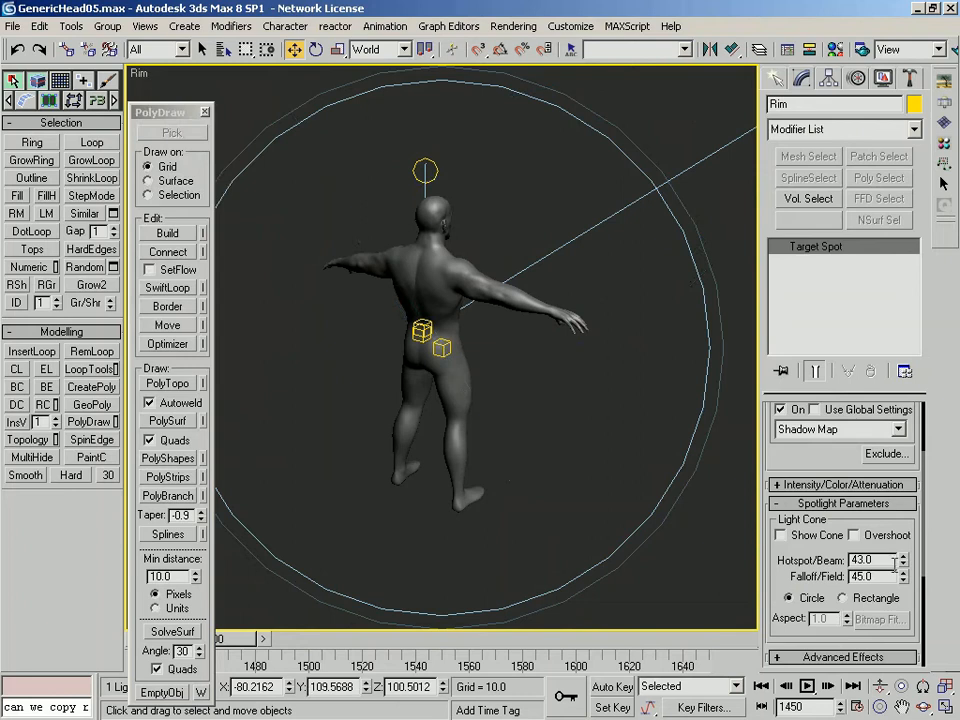
{"action": "left_click_drag", "start_coordinate": [903, 577], "coordinate": [901, 605]}
{"action": "middle_click_drag", "start_coordinate": [516, 392], "coordinate": [504, 418]}
Create a target camera in the Top view, placed in front of the figure between the two front lights and aimed at the figure
{"action": "key", "text": "c"}
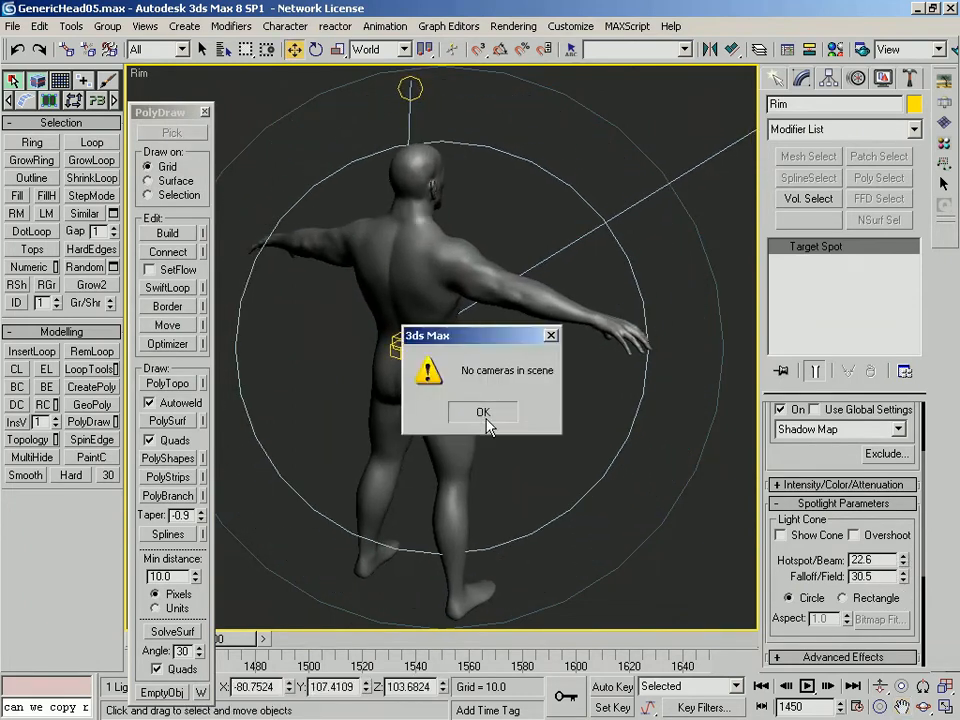
{"action": "left_click", "coordinate": [483, 412]}
{"action": "key", "text": "t"}
{"action": "scroll", "coordinate": [460, 300], "scroll_direction": "down", "scroll_amount": 3}
{"action": "left_click", "coordinate": [775, 78]}
{"action": "left_click", "coordinate": [800, 108]}
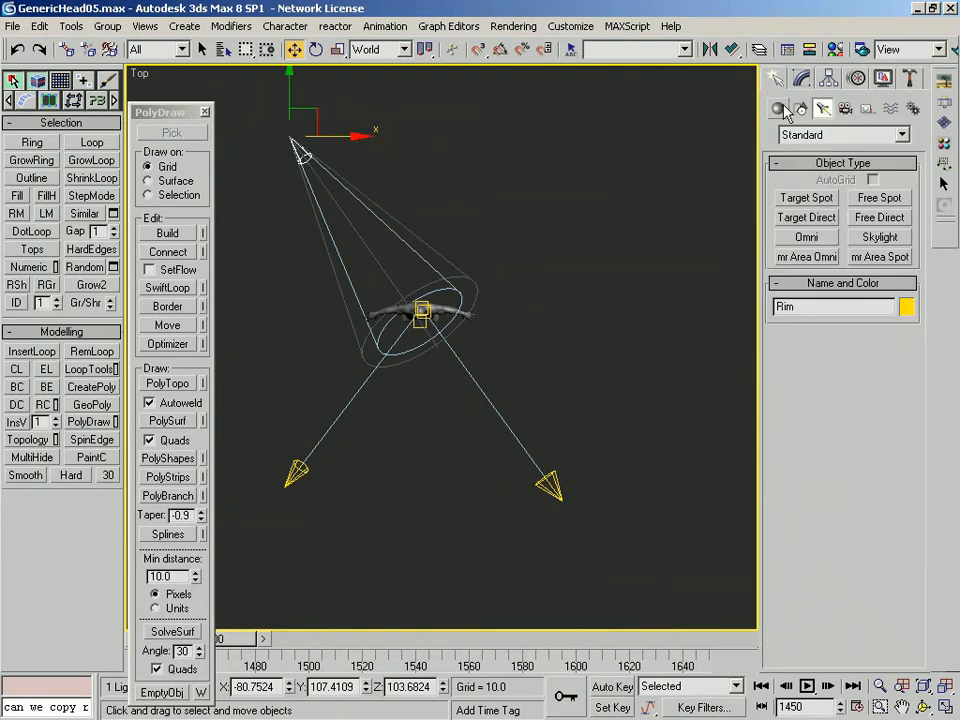
{"action": "left_click", "coordinate": [845, 108]}
{"action": "left_click", "coordinate": [807, 198]}
{"action": "middle_click_drag", "start_coordinate": [345, 520], "coordinate": [401, 452]}
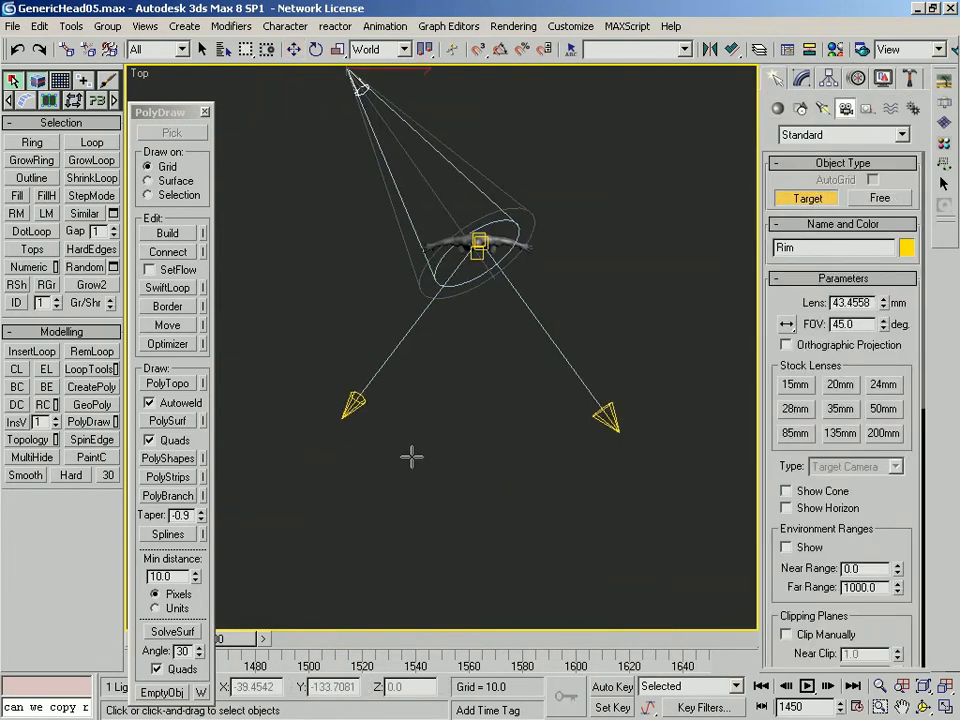
{"action": "left_click_drag", "start_coordinate": [429, 388], "coordinate": [476, 244]}
{"action": "key", "text": "w"}
Look through the new camera and truck it up to bring the whole figure into view
{"action": "middle_click_drag", "start_coordinate": [476, 321], "coordinate": [491, 268], "text": "alt"}
{"action": "key", "text": "c"}
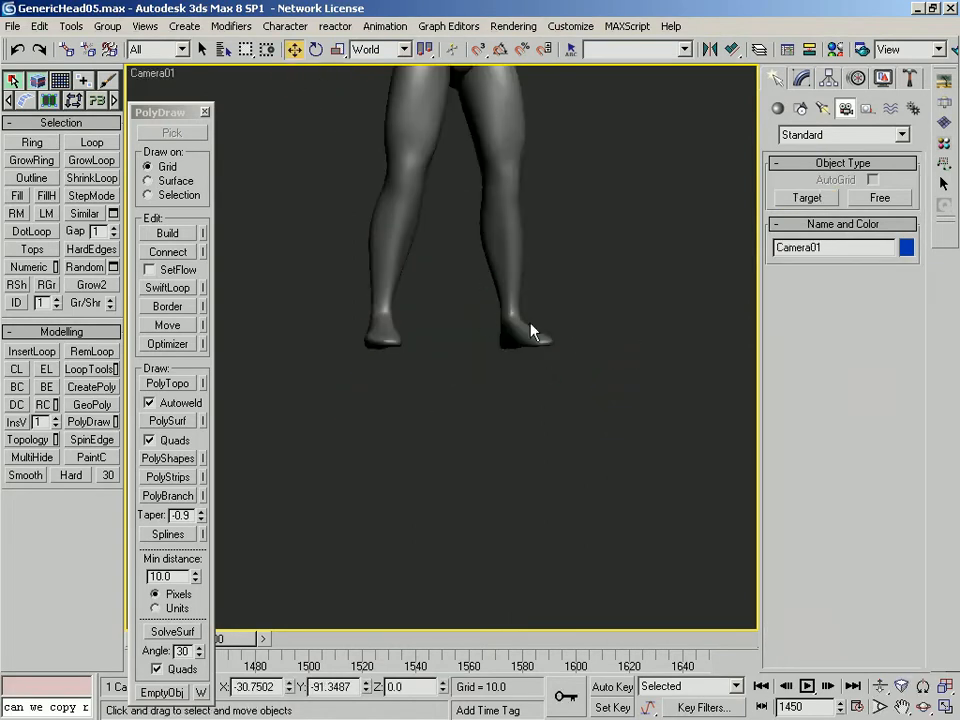
{"action": "left_click", "coordinate": [904, 707]}
{"action": "left_click_drag", "start_coordinate": [399, 178], "coordinate": [467, 456]}
Widen the camera's field of view to about 52.7 degrees, dolly, orbit and truck it to frame the full figure, and show its parameters
{"action": "left_click", "coordinate": [880, 706]}
{"action": "right_click", "coordinate": [682, 544]}
{"action": "left_click", "coordinate": [881, 690]}
{"action": "left_click_drag", "start_coordinate": [521, 417], "coordinate": [512, 431]}
{"action": "right_click", "coordinate": [521, 422]}
{"action": "left_click", "coordinate": [925, 708]}
{"action": "right_click", "coordinate": [512, 431]}
{"action": "left_click", "coordinate": [901, 706]}
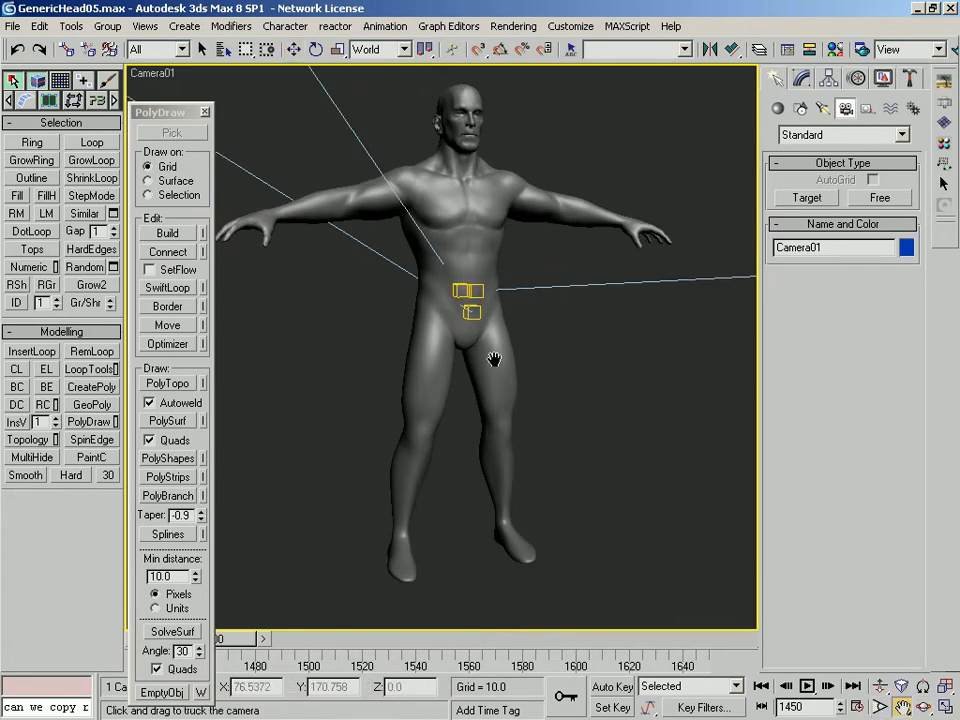
{"action": "left_click_drag", "start_coordinate": [493, 369], "coordinate": [491, 376]}
{"action": "left_click", "coordinate": [802, 79]}
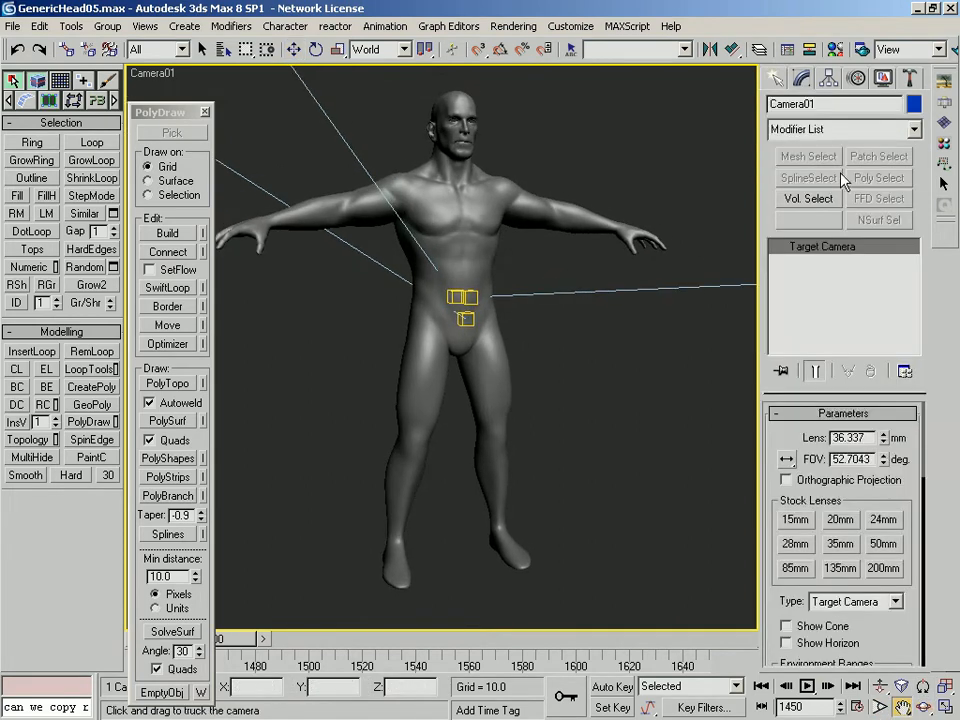
Try a 55 mm lens on the camera, and widen its field of view to about 53.7 degrees to fit the figure
{"action": "double_click", "coordinate": [862, 437]}
{"action": "type", "text": "55"}
{"action": "key", "text": "Return"}
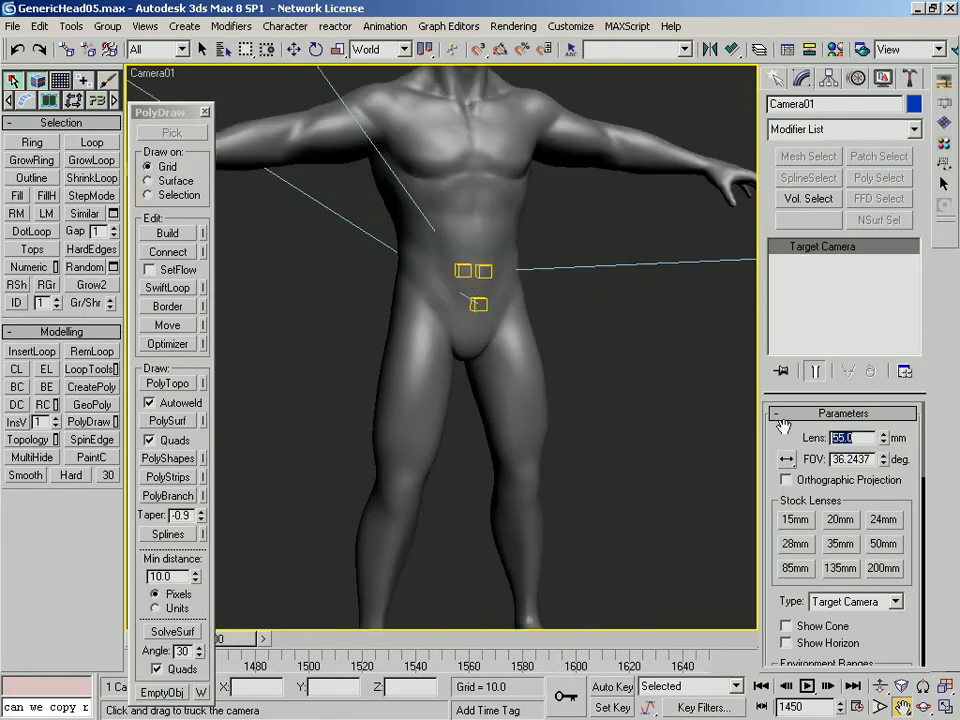
{"action": "left_click", "coordinate": [880, 706]}
{"action": "left_click_drag", "start_coordinate": [489, 347], "coordinate": [449, 369]}
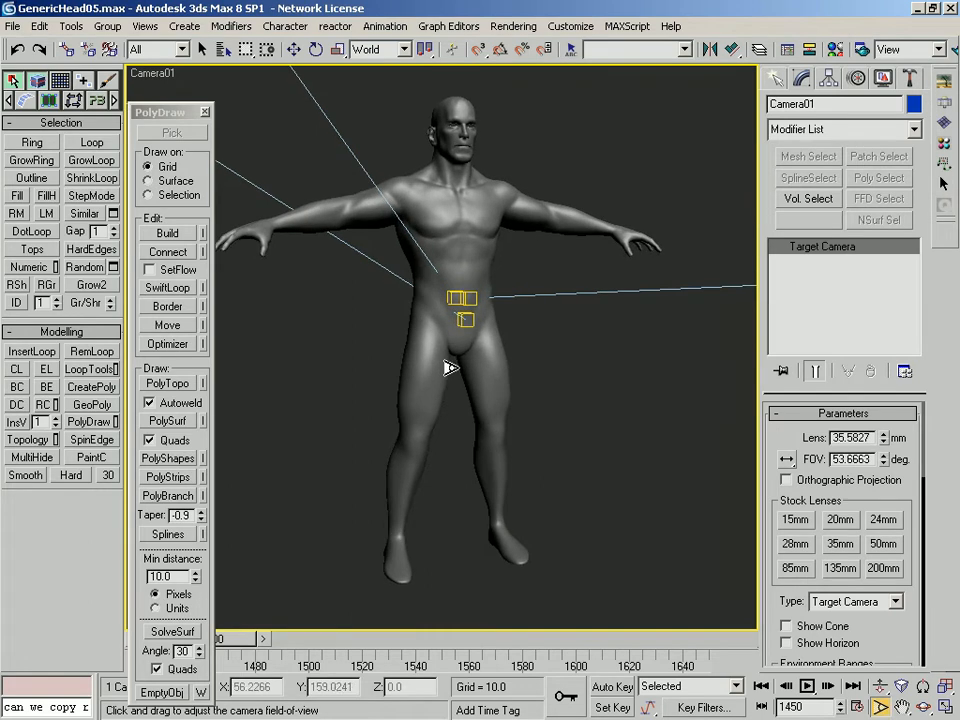
{"action": "right_click", "coordinate": [491, 344]}
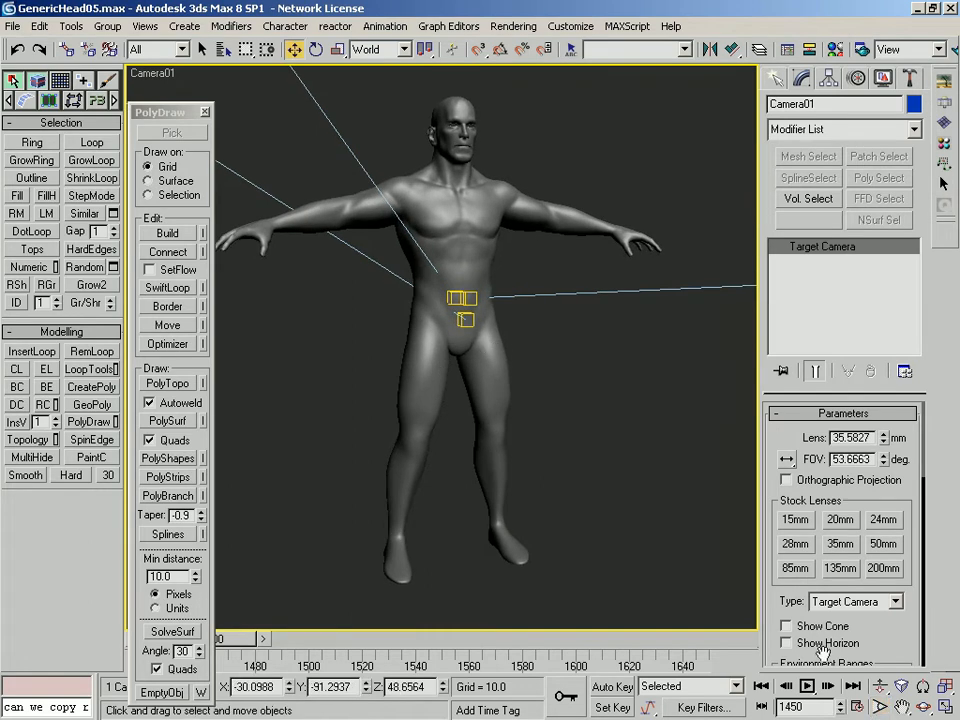
Set the camera's lens to 40 mm, dollying it back and trucking it to keep the full figure in view
{"action": "left_click", "coordinate": [879, 687]}
{"action": "left_click_drag", "start_coordinate": [323, 360], "coordinate": [333, 356]}
{"action": "right_click", "coordinate": [333, 356]}
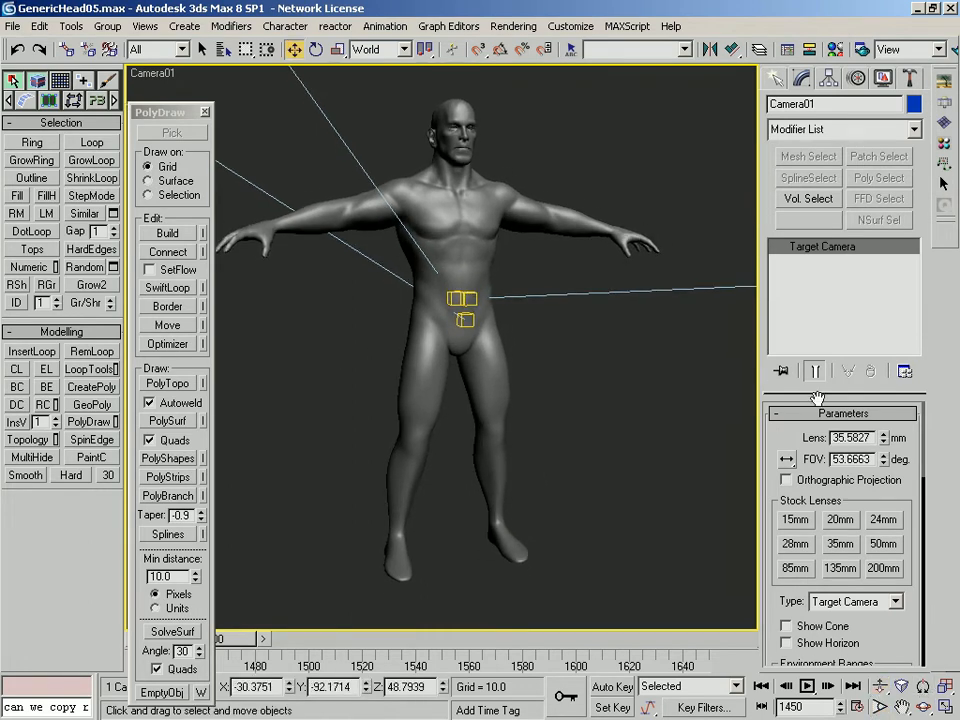
{"action": "double_click", "coordinate": [866, 437]}
{"action": "type", "text": "40"}
{"action": "key", "text": "Return"}
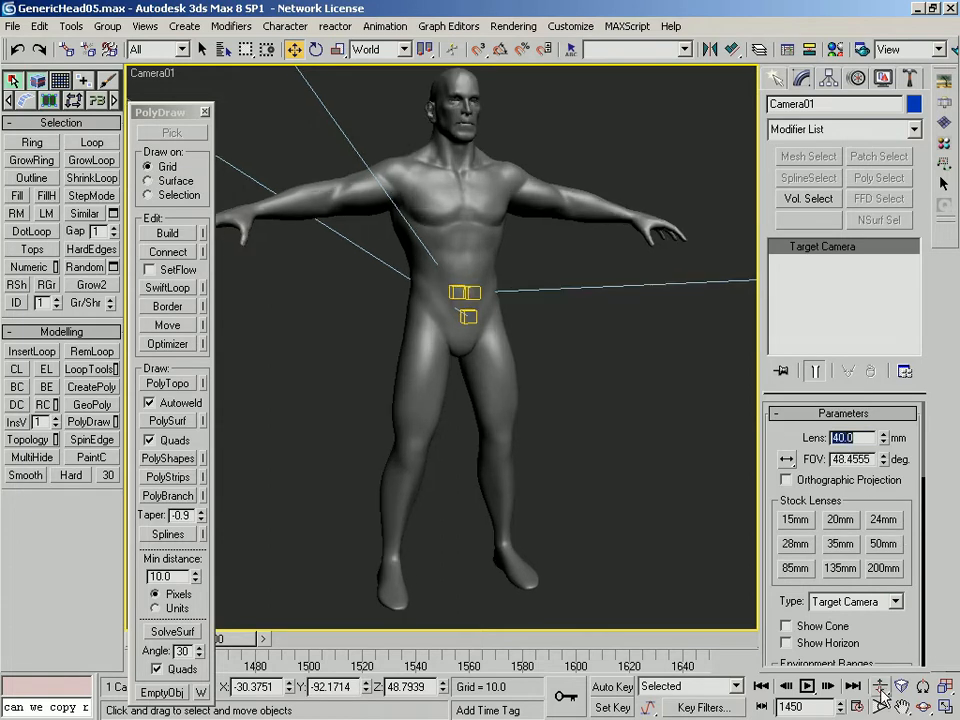
{"action": "left_click", "coordinate": [881, 687]}
{"action": "left_click_drag", "start_coordinate": [485, 375], "coordinate": [480, 381]}
{"action": "right_click", "coordinate": [480, 381]}
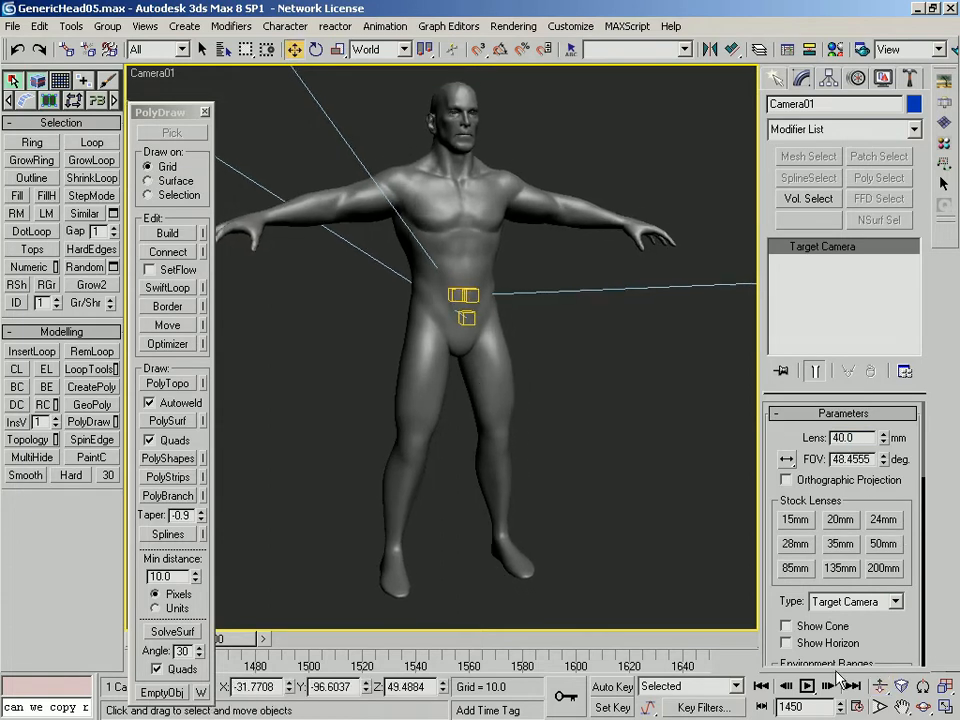
{"action": "left_click", "coordinate": [897, 705]}
{"action": "left_click_drag", "start_coordinate": [489, 332], "coordinate": [317, 141]}
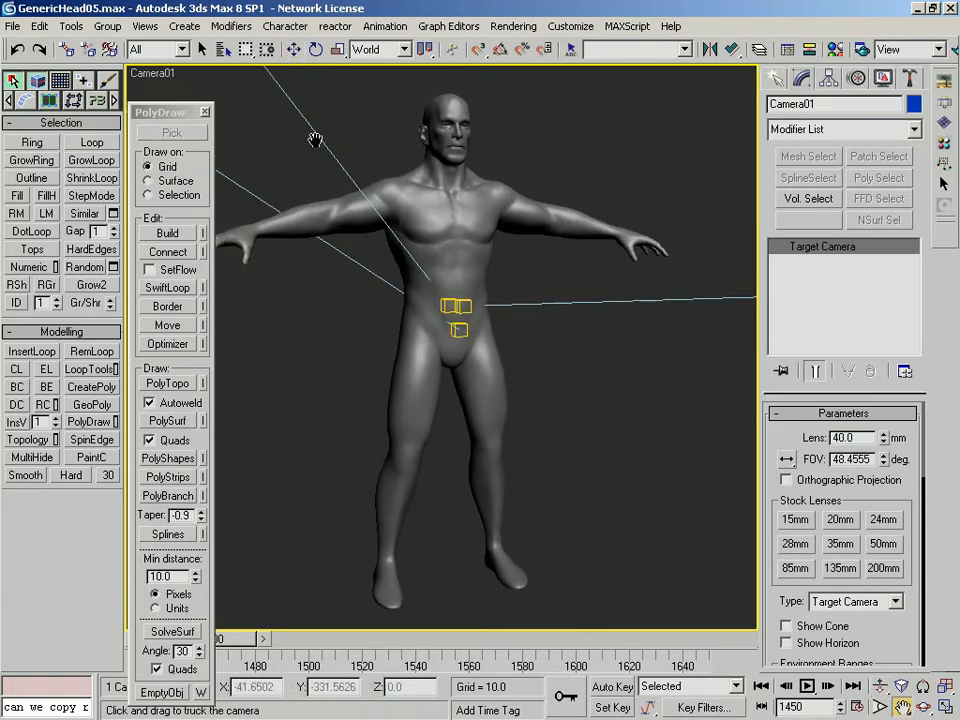
Show safe frames in the active camera viewport through the viewport configuration
{"action": "right_click", "coordinate": [160, 80]}
{"action": "left_click", "coordinate": [200, 381]}
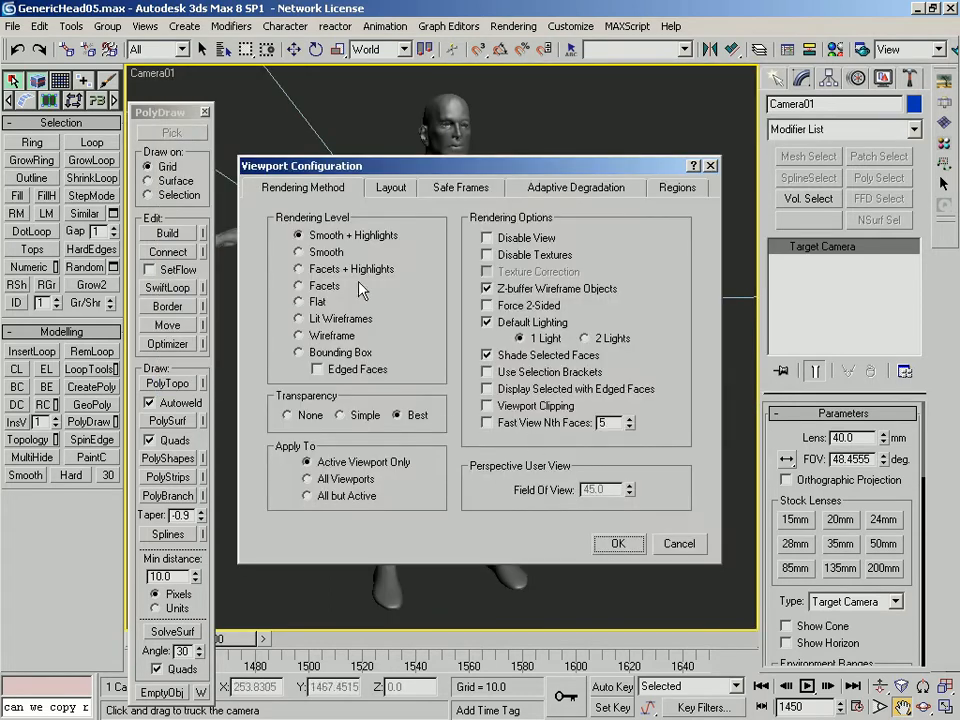
{"action": "left_click", "coordinate": [391, 190]}
{"action": "left_click", "coordinate": [445, 190]}
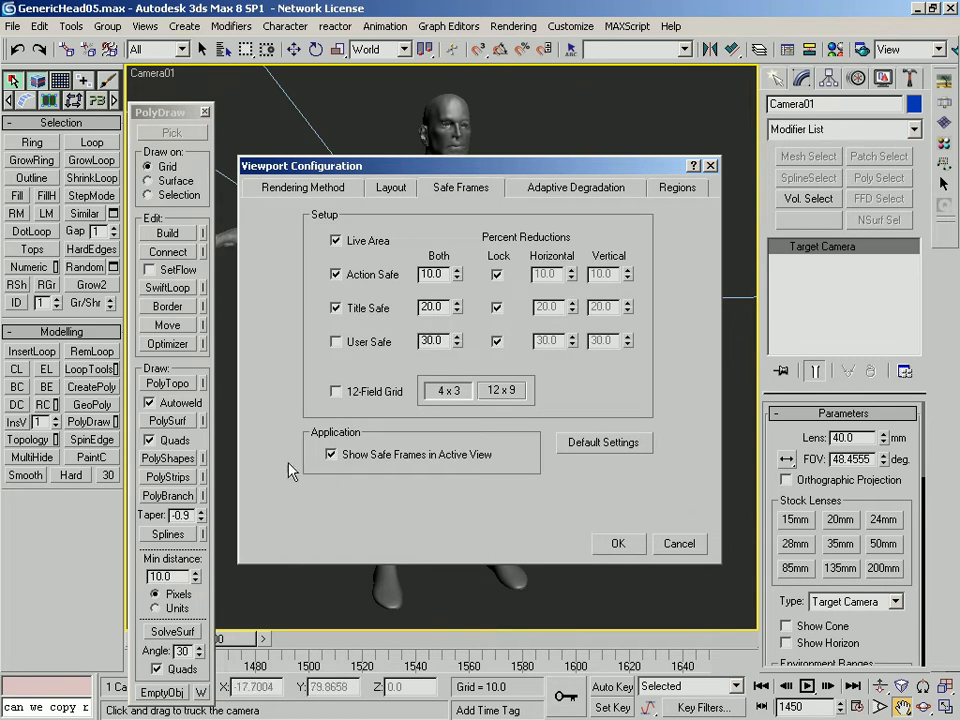
{"action": "left_click", "coordinate": [619, 544]}
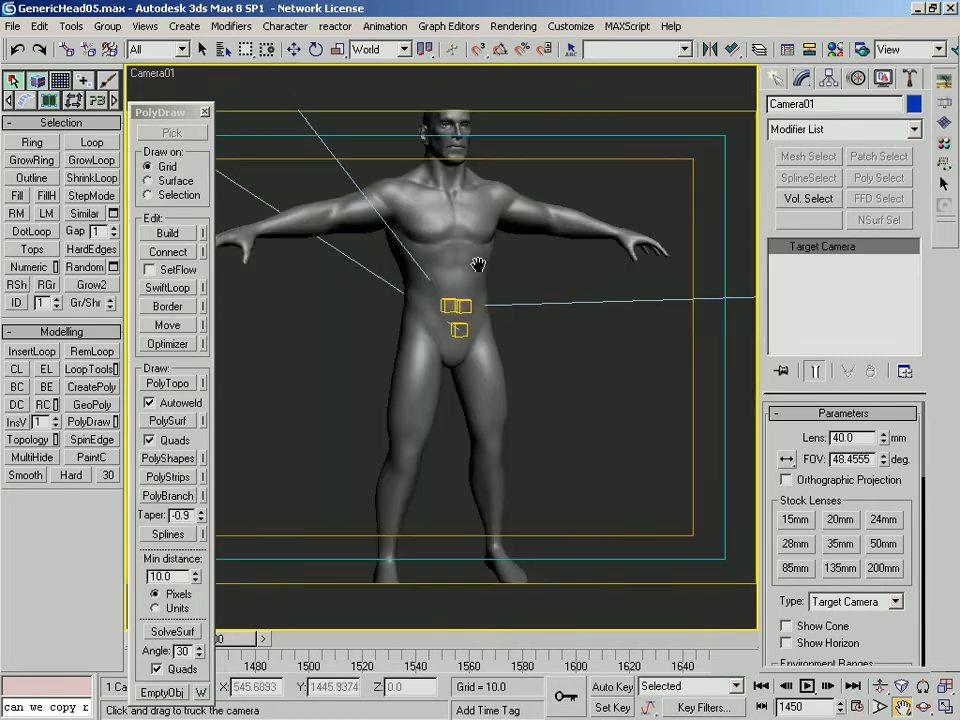
Reframe the figure inside the outer safe frame by dollying and trucking the camera and widening its field of view to about 53.3 degrees
{"action": "left_click", "coordinate": [881, 687]}
{"action": "left_click_drag", "start_coordinate": [518, 296], "coordinate": [537, 336]}
{"action": "right_click", "coordinate": [527, 305]}
{"action": "left_click", "coordinate": [879, 707]}
{"action": "right_click", "coordinate": [586, 369]}
{"action": "left_click_drag", "start_coordinate": [455, 310], "coordinate": [459, 290]}
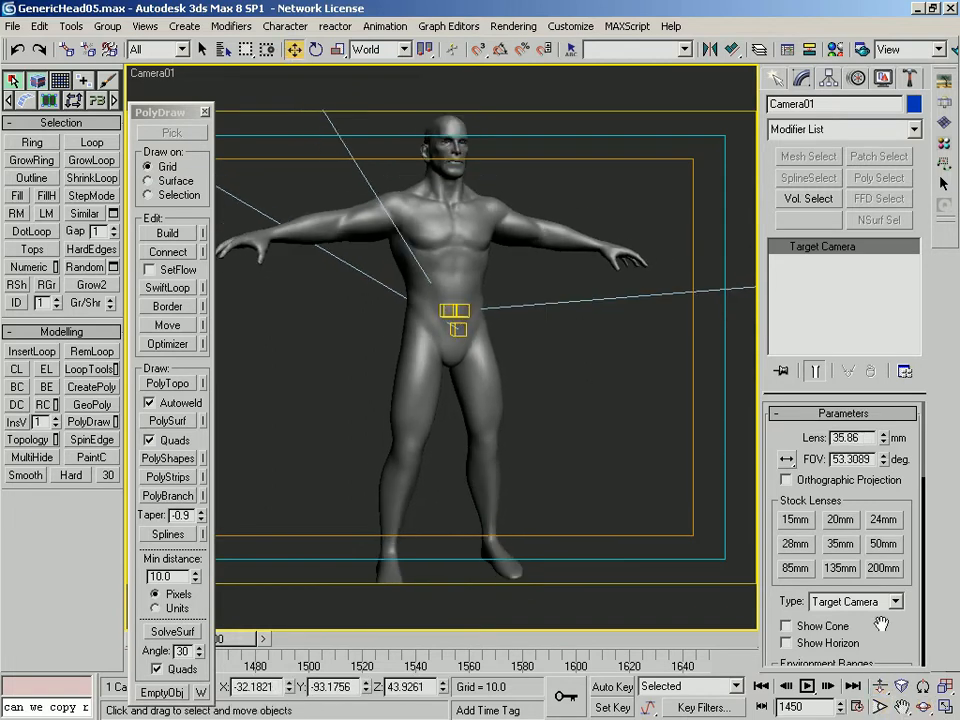
{"action": "left_click", "coordinate": [901, 707]}
{"action": "left_click_drag", "start_coordinate": [468, 381], "coordinate": [491, 356]}
{"action": "left_click", "coordinate": [880, 687]}
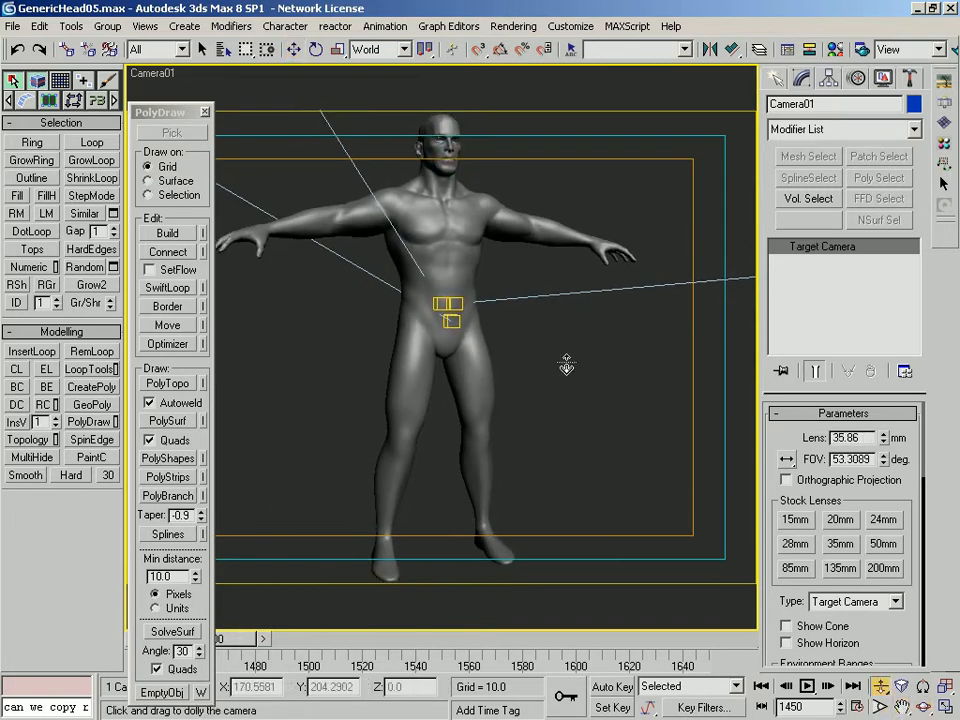
{"action": "right_click", "coordinate": [493, 355]}
Render the camera view, inspect the figure's lighting up close, and close the console and render window
{"action": "left_click", "coordinate": [950, 51]}
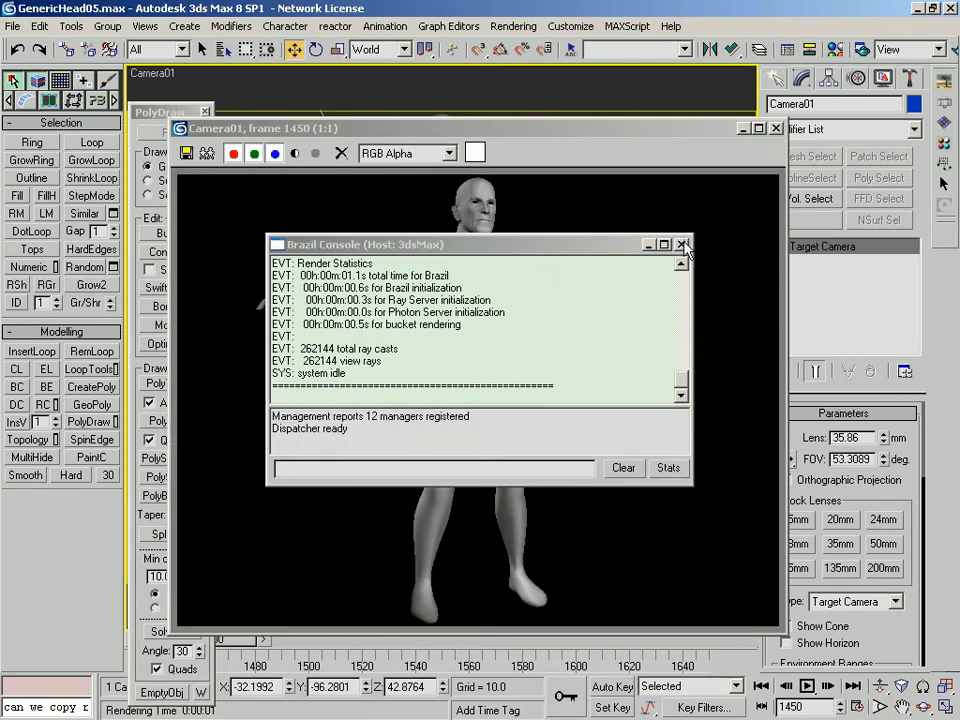
{"action": "left_click", "coordinate": [684, 245]}
{"action": "left_click", "coordinate": [497, 267]}
{"action": "scroll", "coordinate": [495, 268], "scroll_direction": "up", "scroll_amount": 2}
{"action": "scroll", "coordinate": [491, 312], "scroll_direction": "down", "scroll_amount": 2}
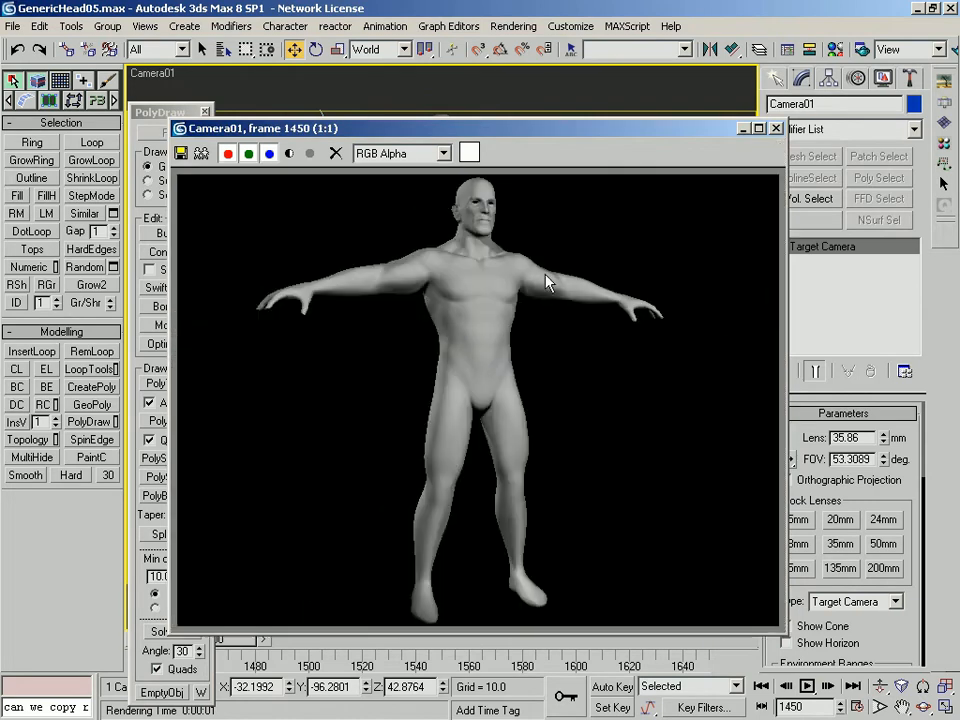
{"action": "left_click", "coordinate": [776, 128]}
In the Top view, reduce the MainLight's intensity multiplier and set the Fill light's multiplier to 0.2
{"action": "left_click", "coordinate": [625, 130]}
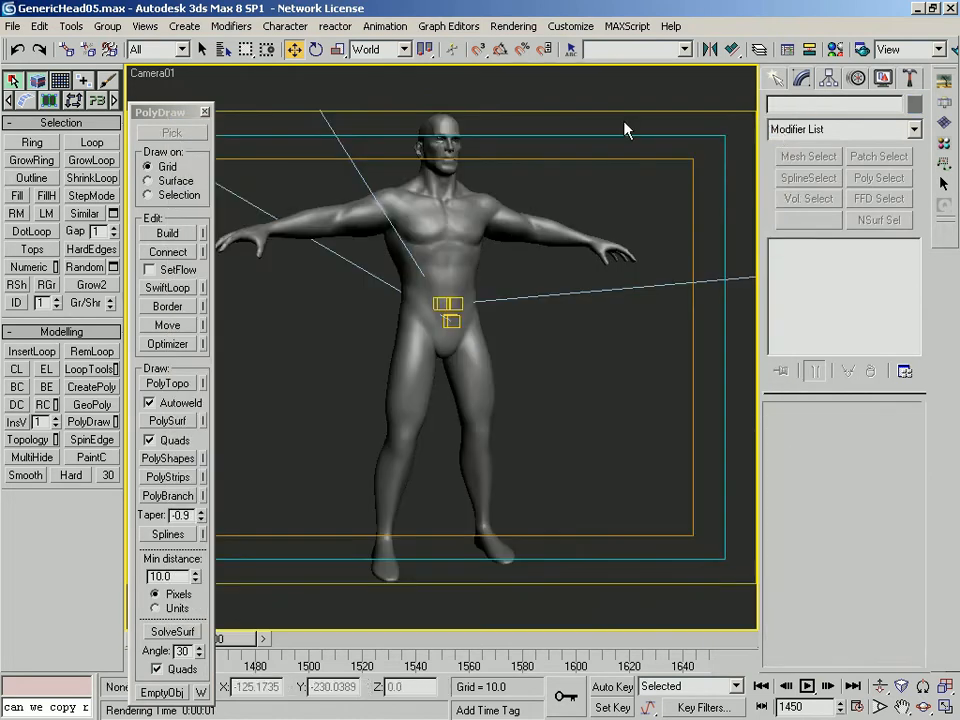
{"action": "key", "text": "t"}
{"action": "left_click", "coordinate": [309, 540]}
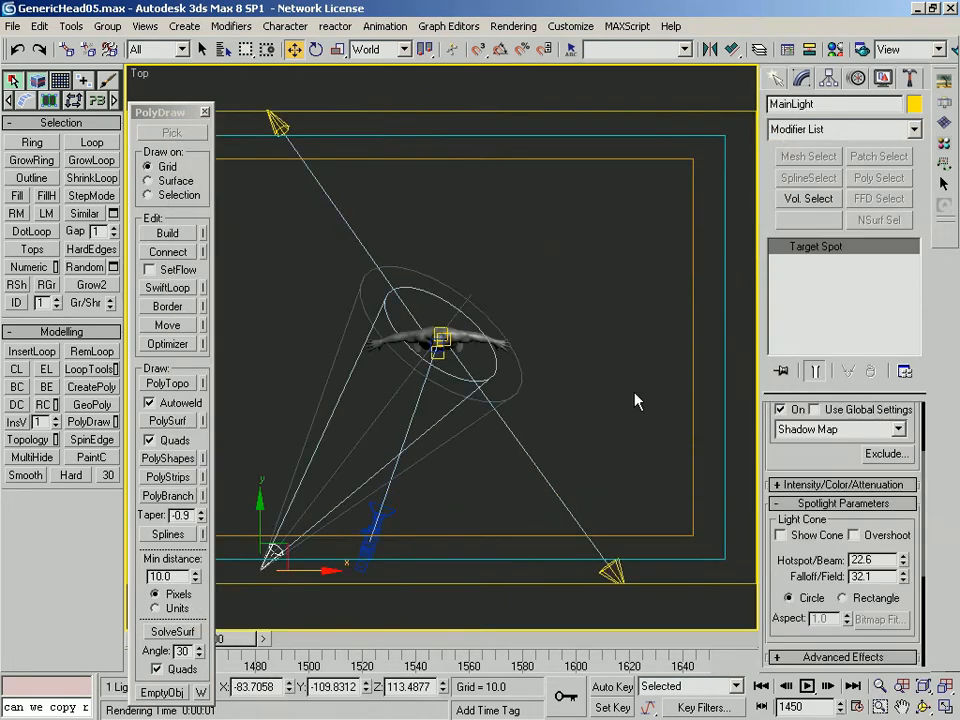
{"action": "scroll", "coordinate": [804, 547], "scroll_direction": "up", "scroll_amount": 3}
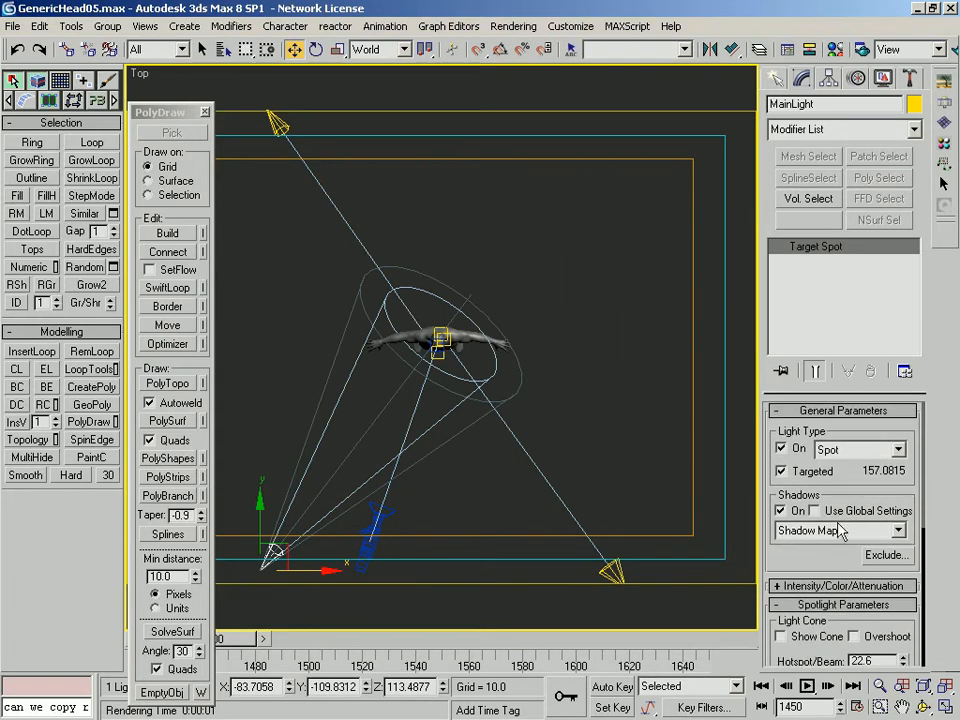
{"action": "left_click", "coordinate": [826, 591]}
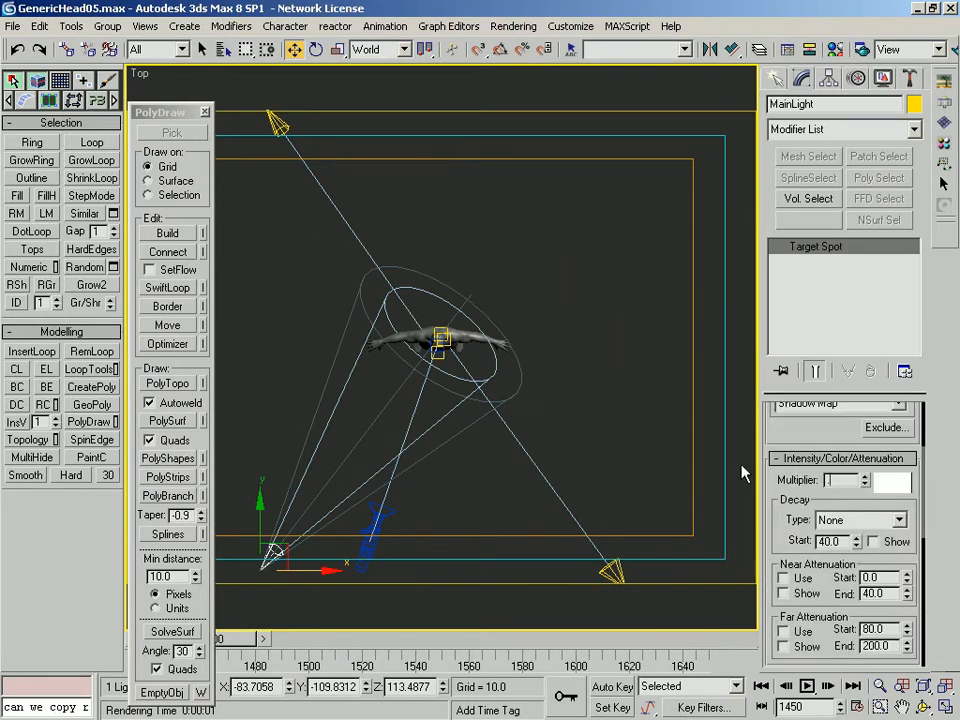
{"action": "left_click", "coordinate": [606, 573]}
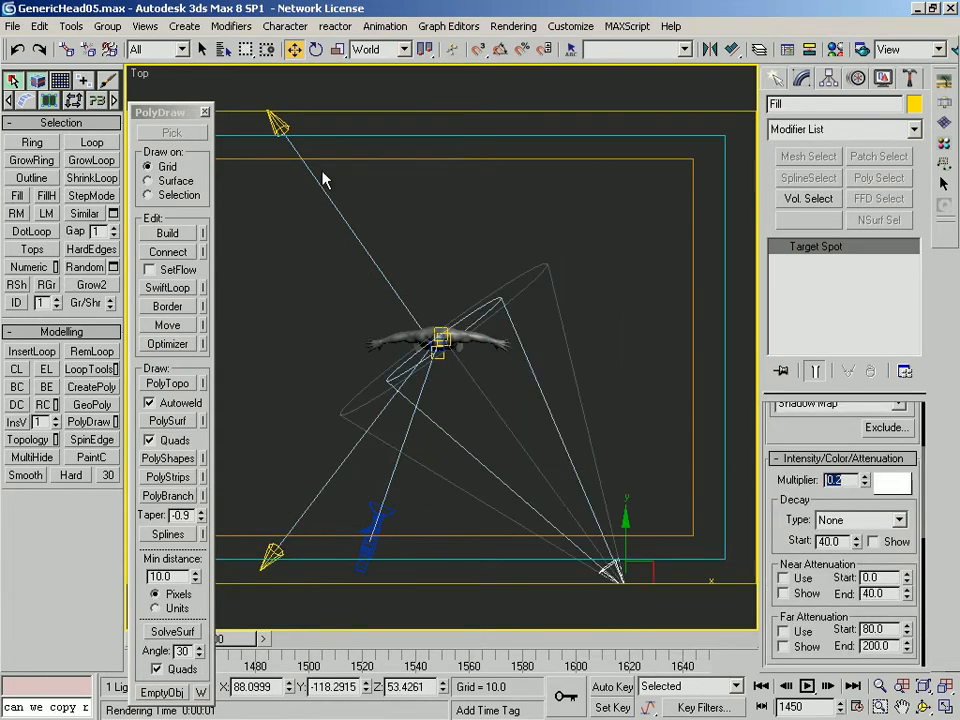
Select the Rim light behind the figure and change its light colour to a pale blue
{"action": "left_click", "coordinate": [280, 124]}
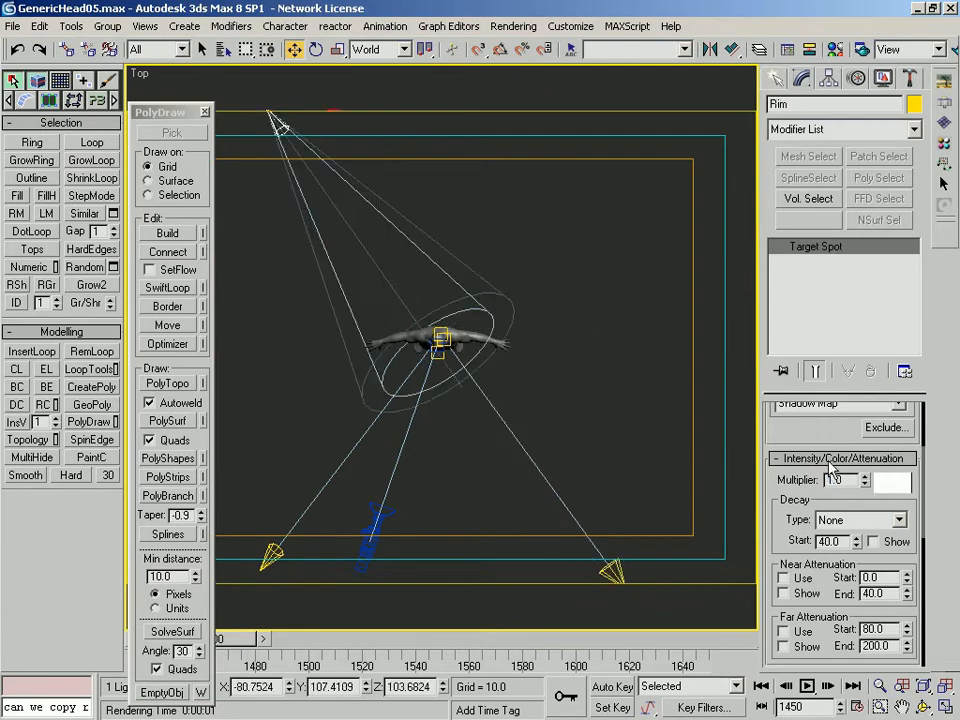
{"action": "left_click", "coordinate": [892, 483]}
{"action": "left_click_drag", "start_coordinate": [200, 306], "coordinate": [522, 428]}
{"action": "left_click", "coordinate": [432, 466]}
{"action": "left_click", "coordinate": [397, 619]}
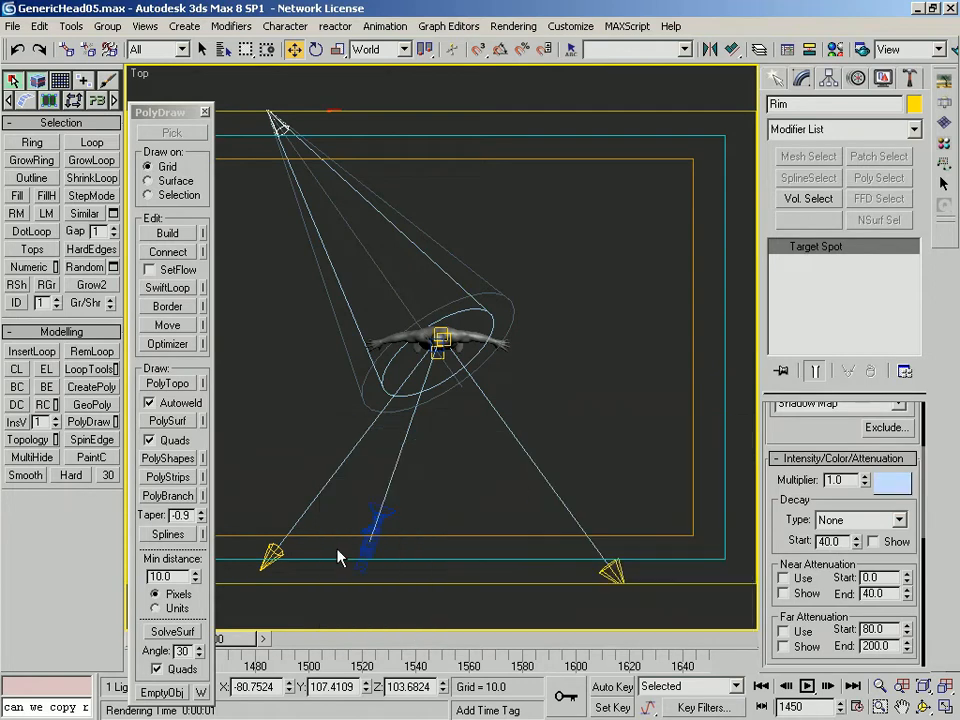
Select the Fill light in front of the figure and tint its light colour a pale warm off-white
{"action": "left_click", "coordinate": [273, 553]}
{"action": "left_click", "coordinate": [620, 582]}
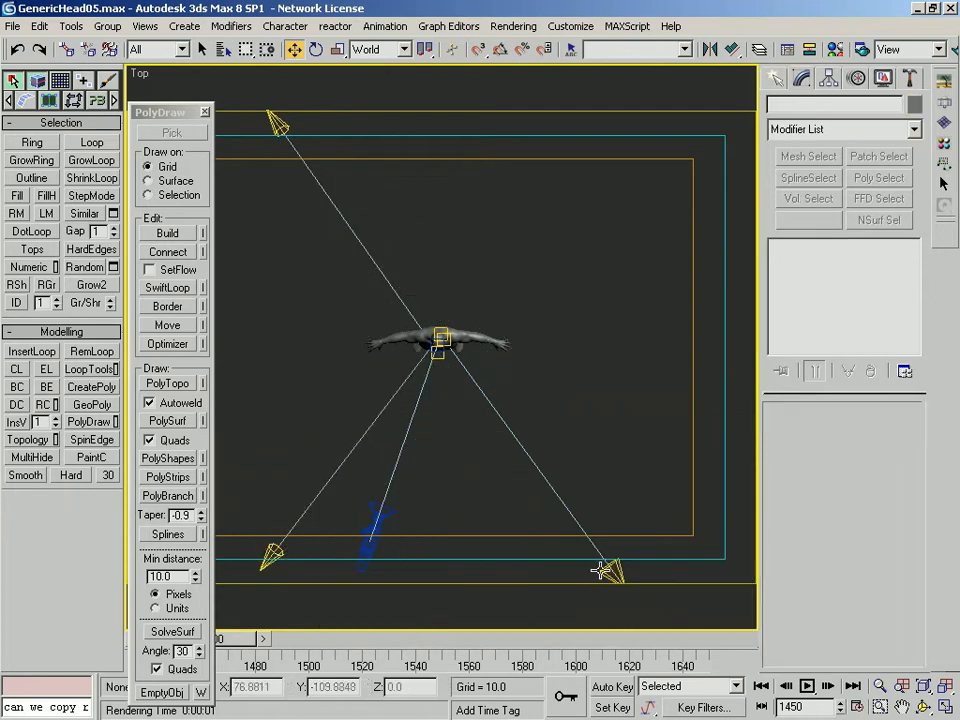
{"action": "left_click", "coordinate": [892, 483]}
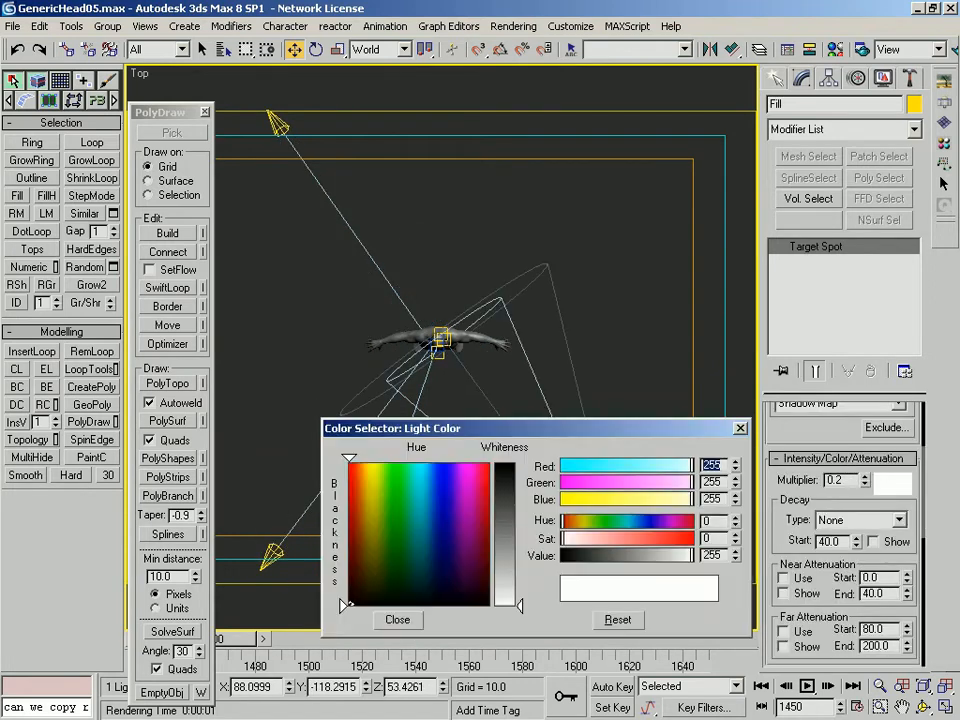
{"action": "left_click", "coordinate": [506, 586]}
{"action": "left_click_drag", "start_coordinate": [564, 523], "coordinate": [572, 523]}
{"action": "left_click", "coordinate": [397, 619]}
Return to the camera view, render it to inspect the tinted lights, and close the render window and console
{"action": "middle_click_drag", "start_coordinate": [314, 540], "coordinate": [311, 533]}
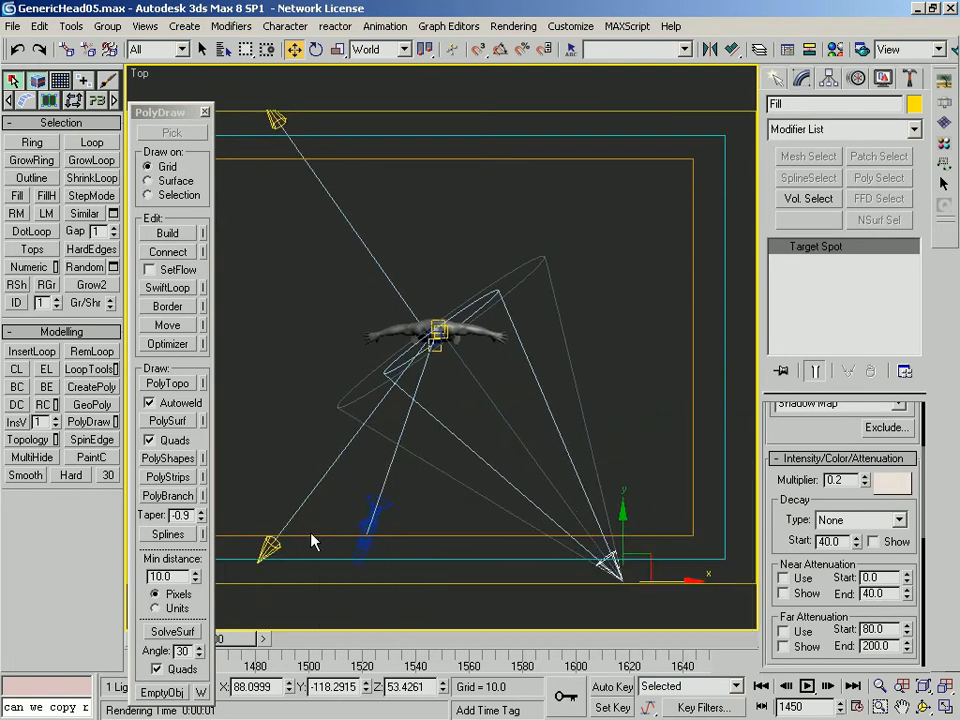
{"action": "key", "text": "c"}
{"action": "left_click", "coordinate": [953, 49]}
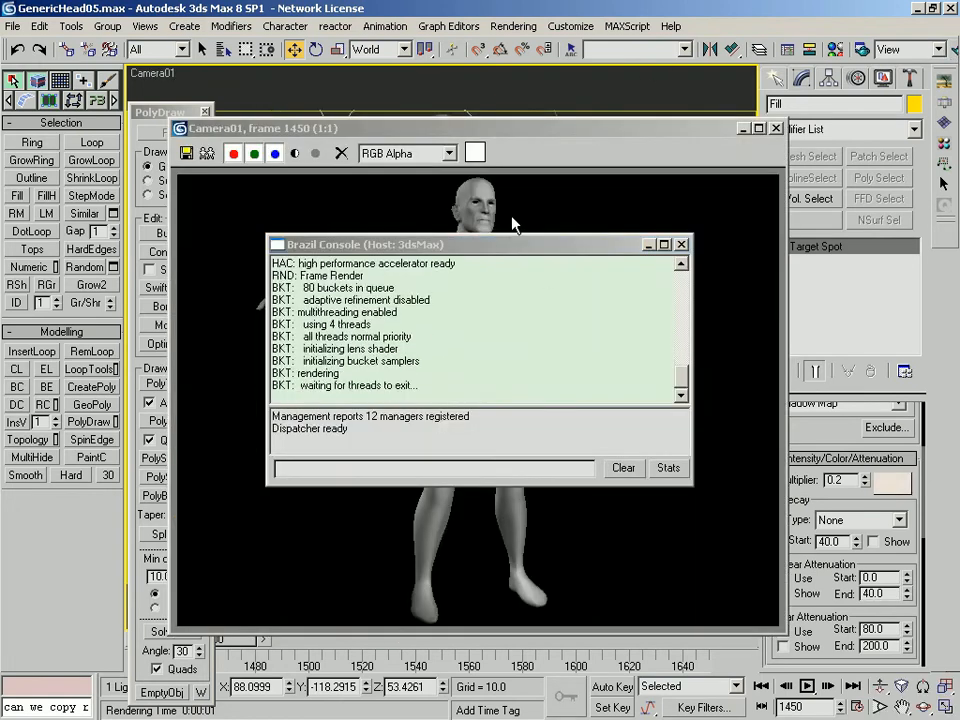
{"action": "scroll", "coordinate": [512, 277], "scroll_direction": "up", "scroll_amount": 1}
{"action": "scroll", "coordinate": [512, 285], "scroll_direction": "down", "scroll_amount": 1}
{"action": "left_click", "coordinate": [775, 128]}
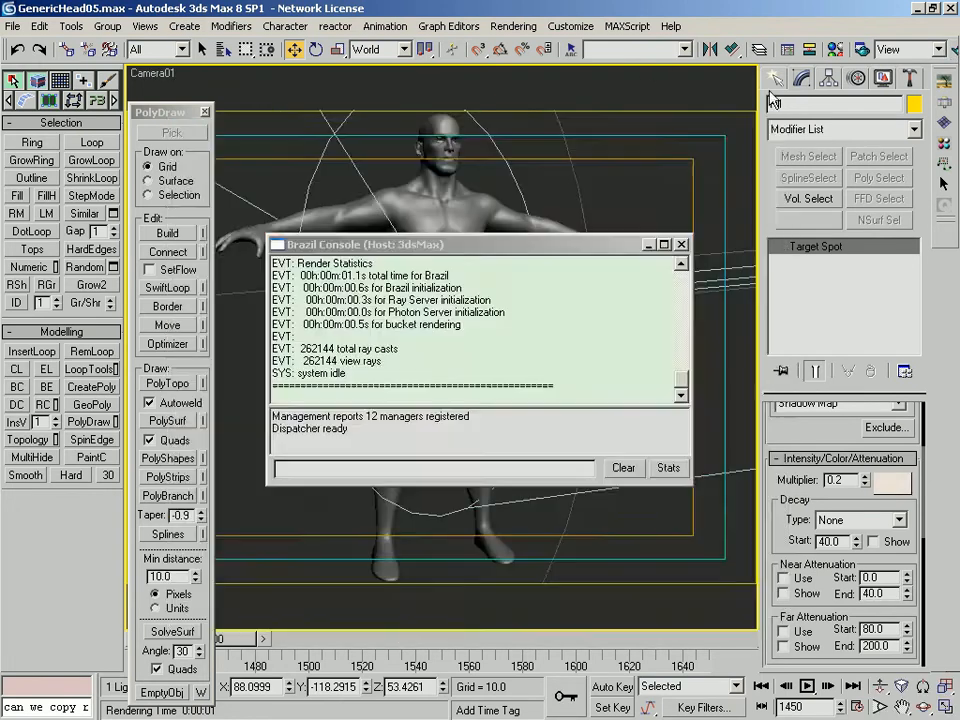
{"action": "left_click", "coordinate": [681, 244]}
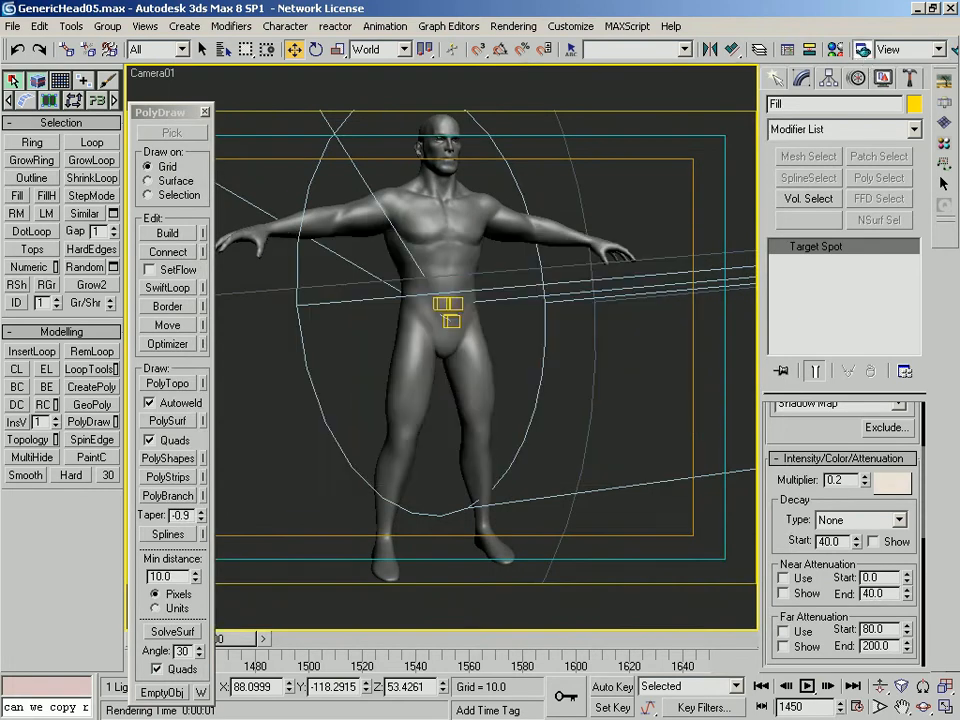
Open the Brazil renderer settings and turn off automatic launching of the console
{"action": "key", "text": "F10"}
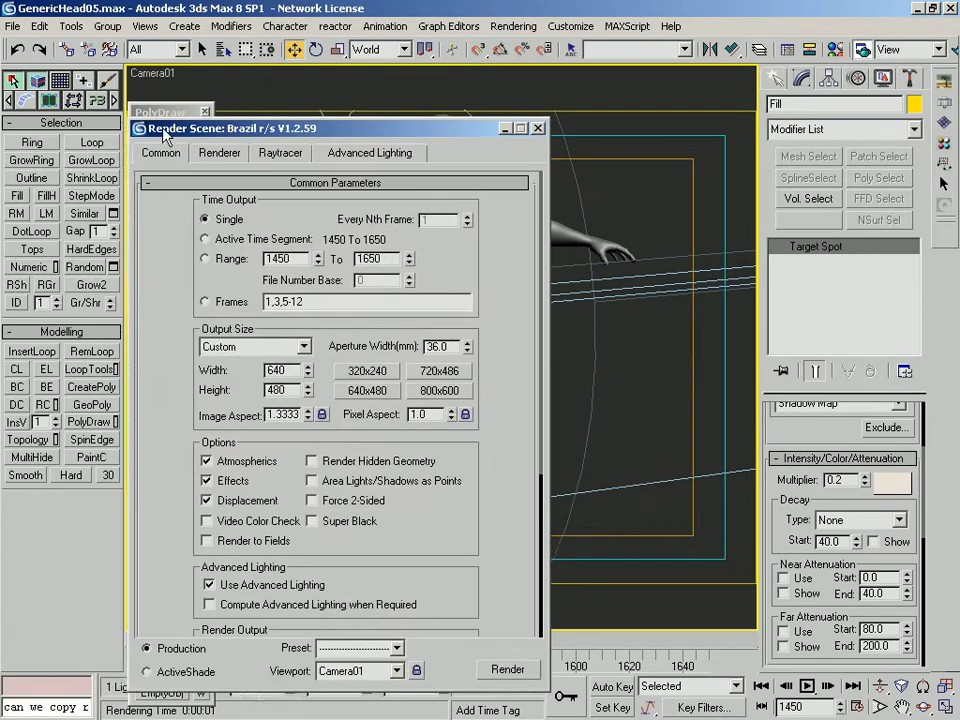
{"action": "left_click", "coordinate": [272, 151]}
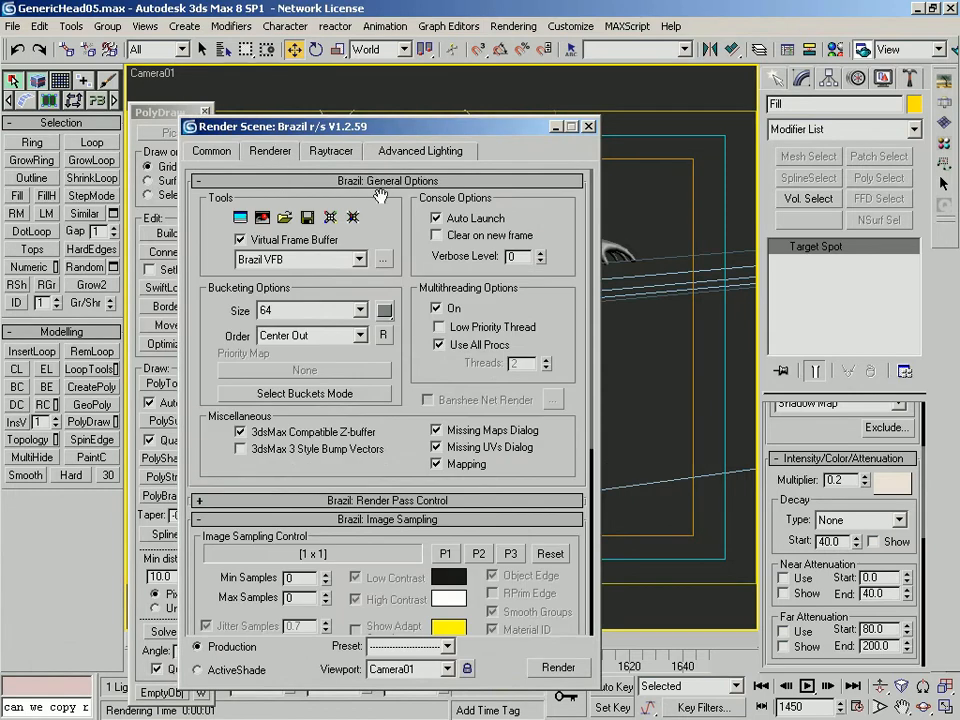
{"action": "left_click", "coordinate": [462, 220]}
Enable Sky Light under direct illumination in the Brazil Luma Server settings
{"action": "scroll", "coordinate": [296, 347], "scroll_direction": "down", "scroll_amount": 5}
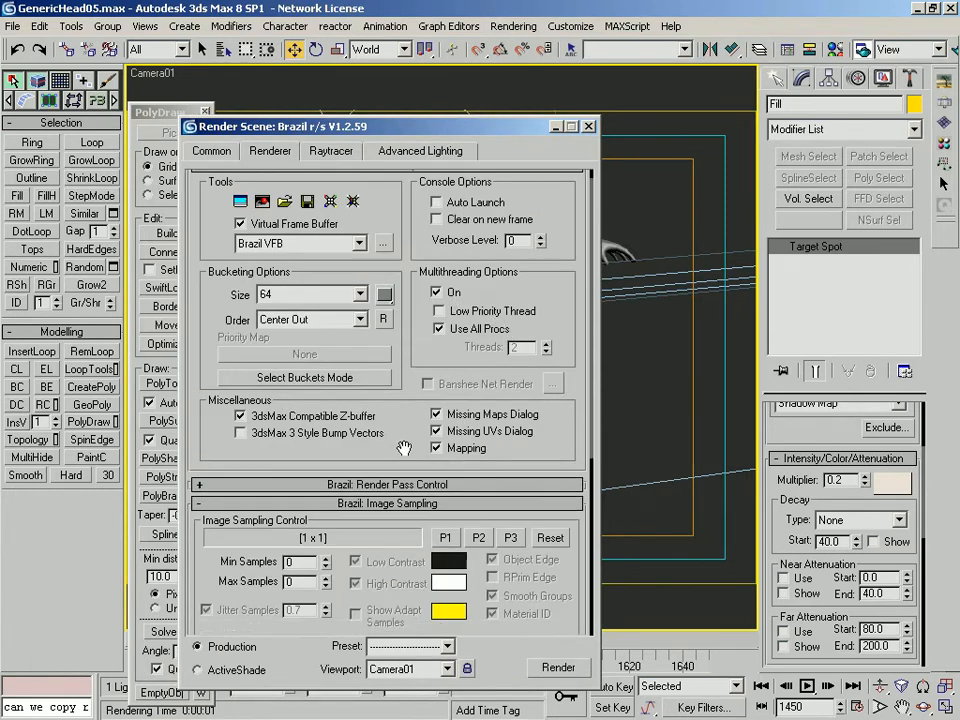
{"action": "scroll", "coordinate": [362, 441], "scroll_direction": "down", "scroll_amount": 4}
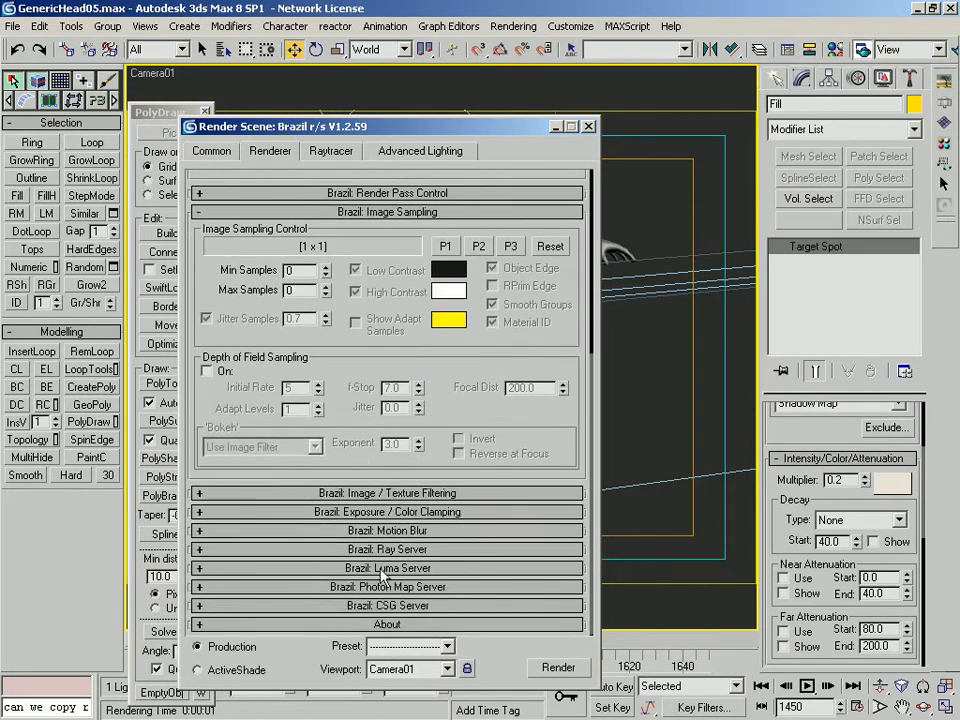
{"action": "left_click", "coordinate": [380, 568]}
{"action": "left_click", "coordinate": [223, 272]}
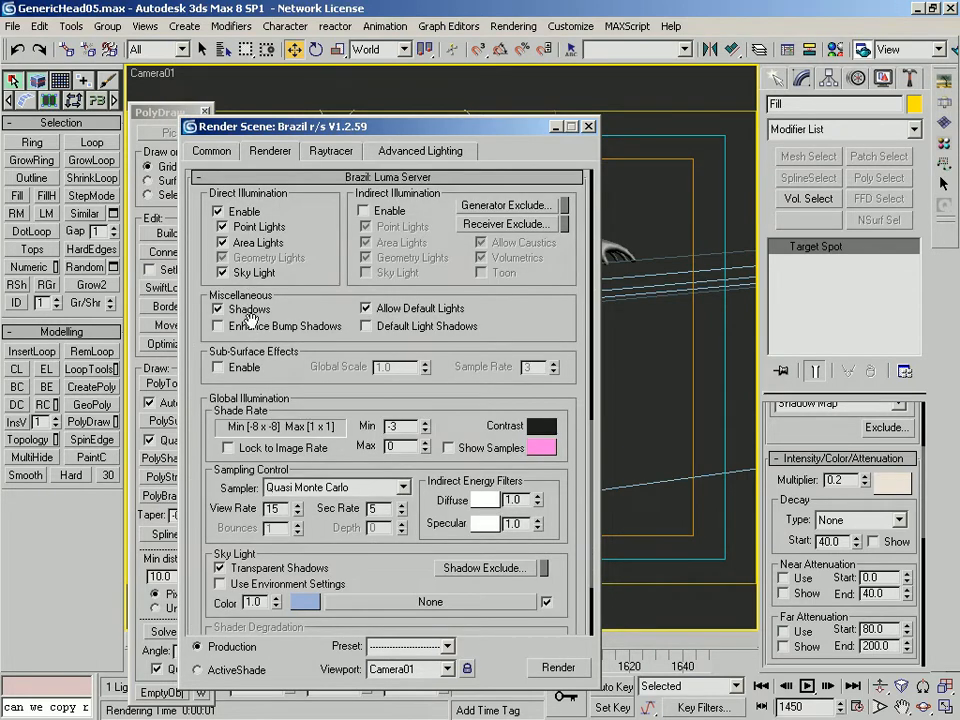
Set the sky light's intensity to 0.5 and change its colour to a neutral light grey
{"action": "double_click", "coordinate": [253, 601]}
{"action": "type", "text": "0.5"}
{"action": "left_click", "coordinate": [304, 602]}
{"action": "left_click_drag", "start_coordinate": [520, 553], "coordinate": [521, 547]}
{"action": "left_click_drag", "start_coordinate": [580, 543], "coordinate": [562, 541]}
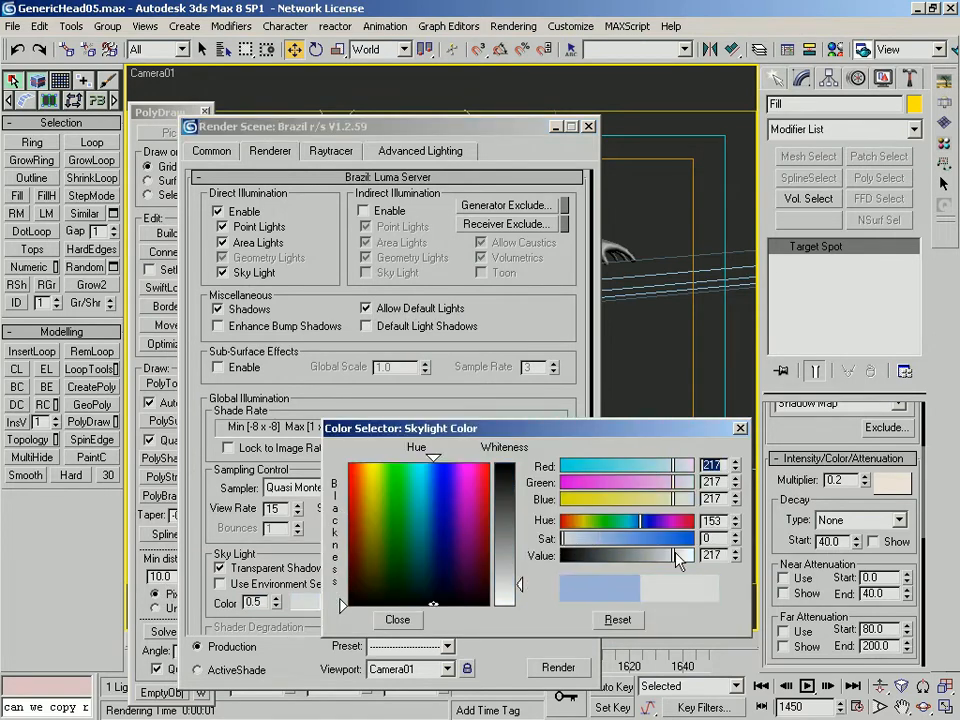
{"action": "left_click", "coordinate": [397, 619]}
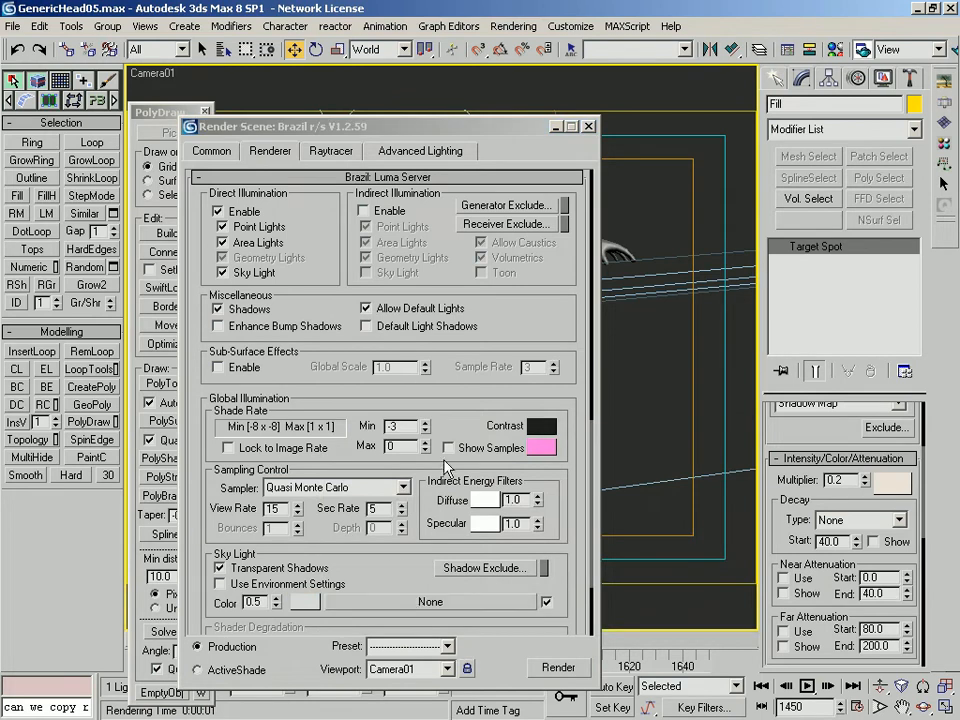
Assign a Gradient Ramp map to the Brazil sky light's colour
{"action": "left_click", "coordinate": [430, 601]}
{"action": "left_click_drag", "start_coordinate": [413, 122], "coordinate": [337, 42]}
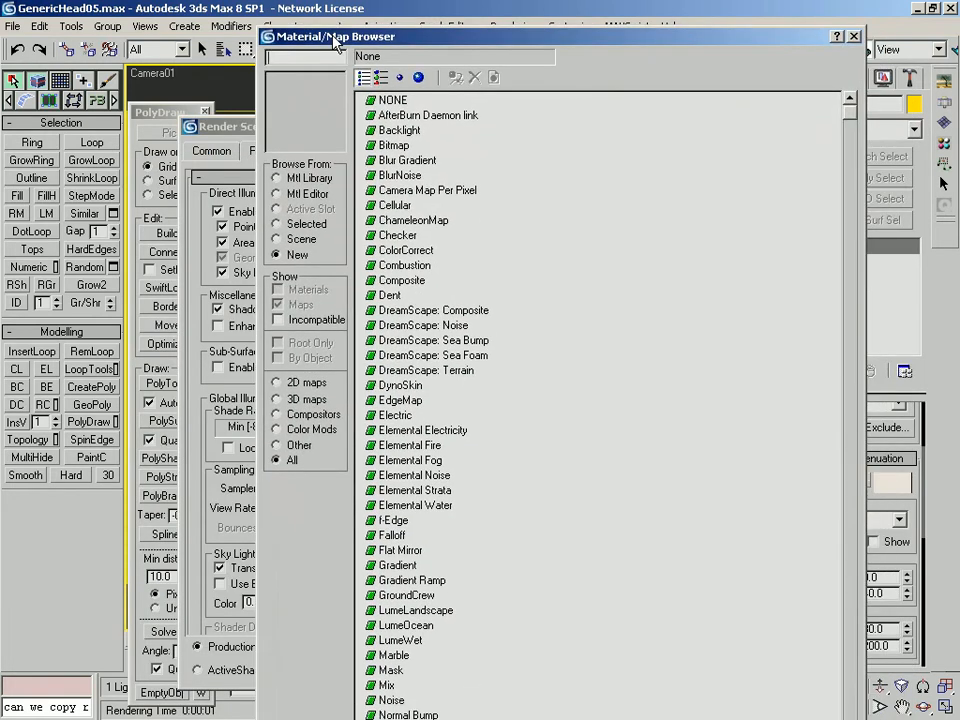
{"action": "left_click", "coordinate": [402, 160]}
{"action": "left_click", "coordinate": [398, 235]}
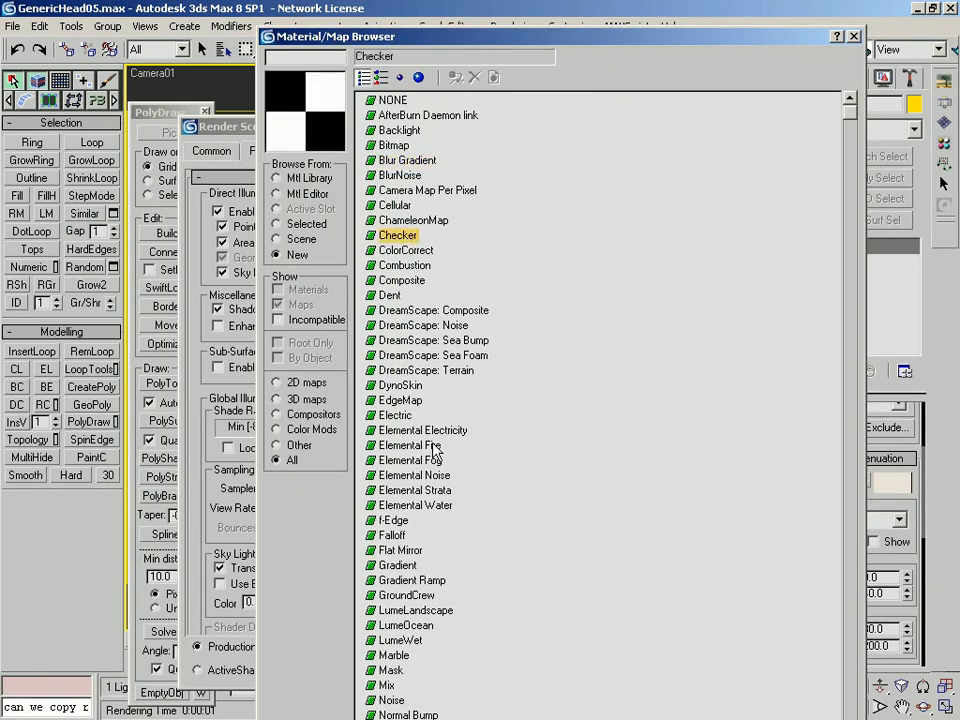
{"action": "left_click", "coordinate": [412, 580]}
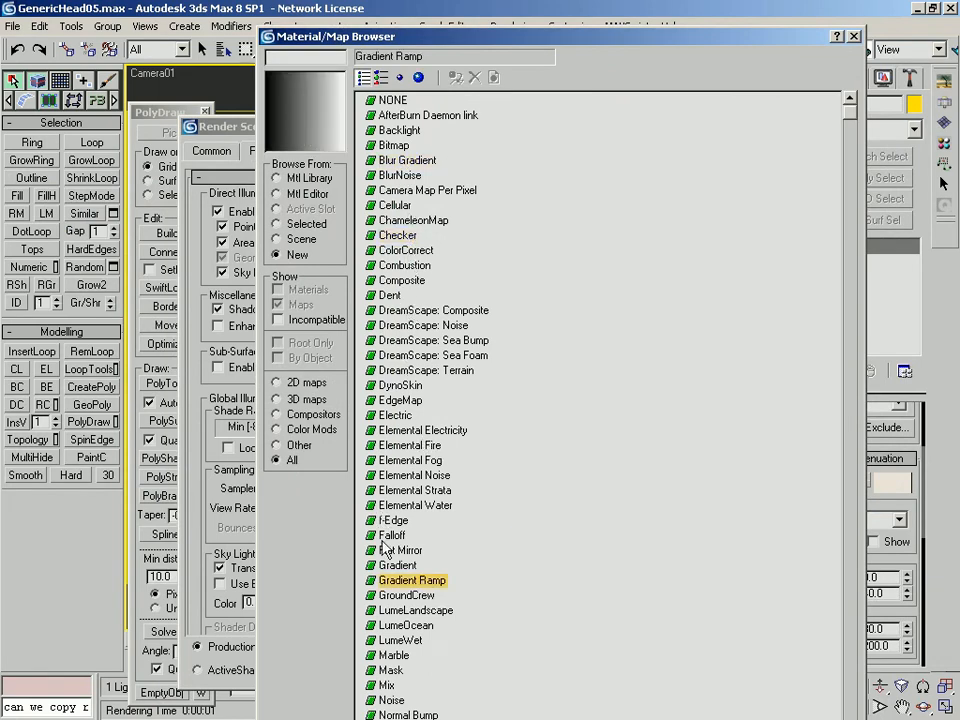
{"action": "double_click", "coordinate": [400, 581]}
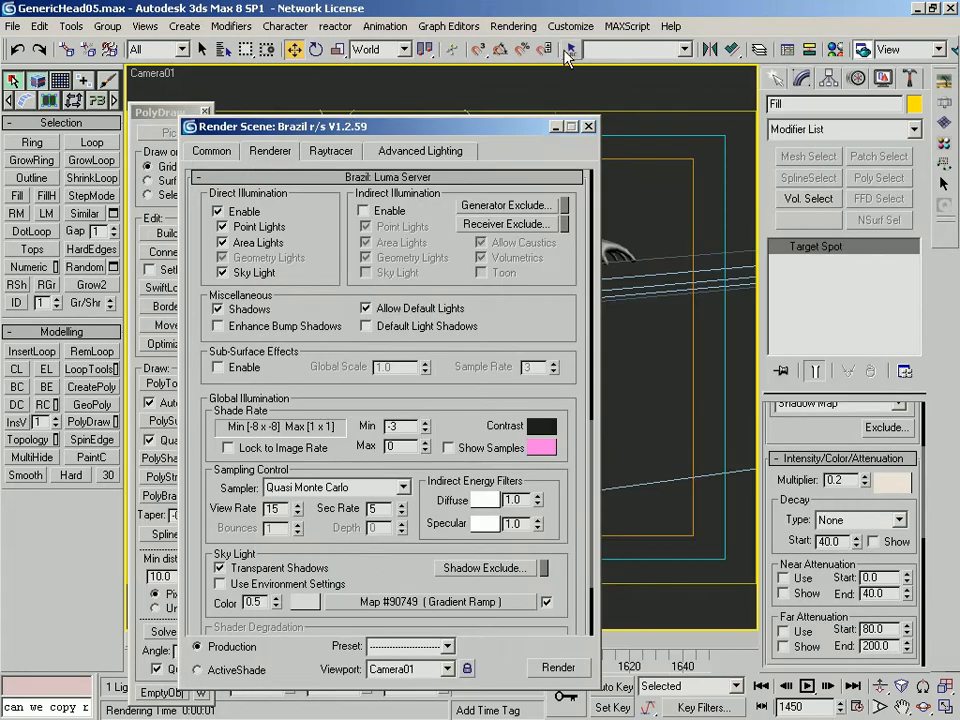
Give an unused standard material a darker grey diffuse colour and a specular level of 20
{"action": "left_click", "coordinate": [836, 49]}
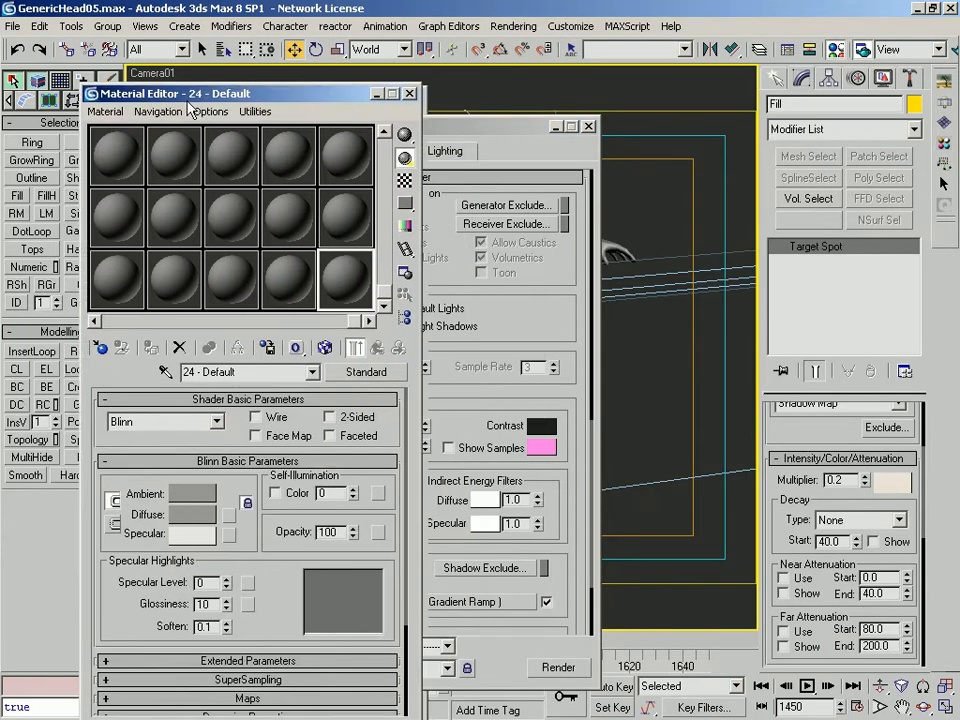
{"action": "left_click_drag", "start_coordinate": [188, 100], "coordinate": [173, 91]}
{"action": "left_click", "coordinate": [101, 142]}
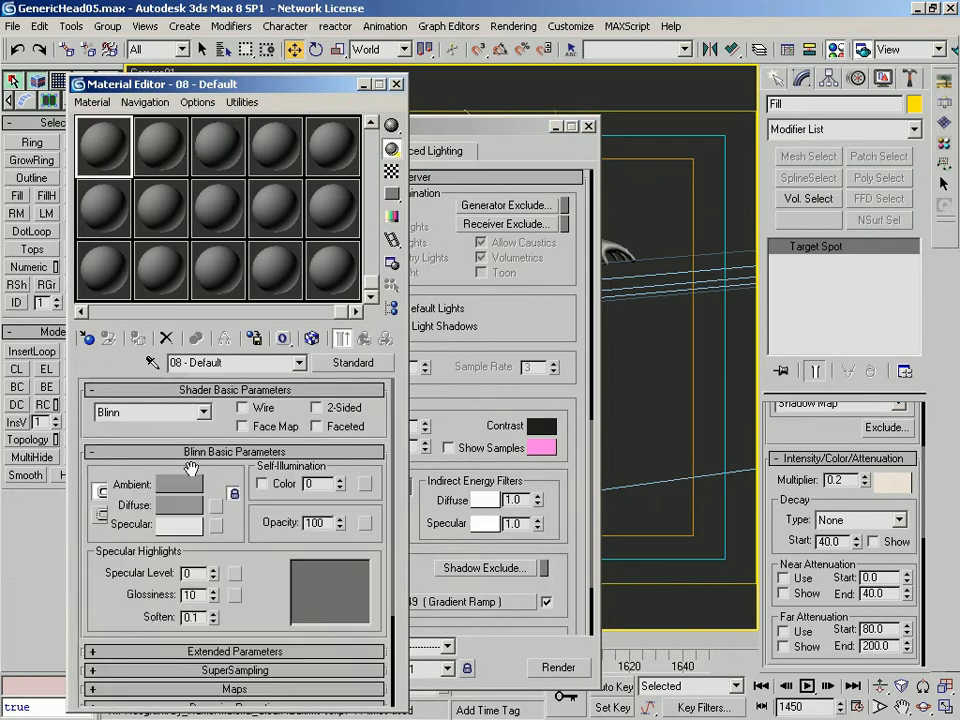
{"action": "left_click", "coordinate": [166, 507]}
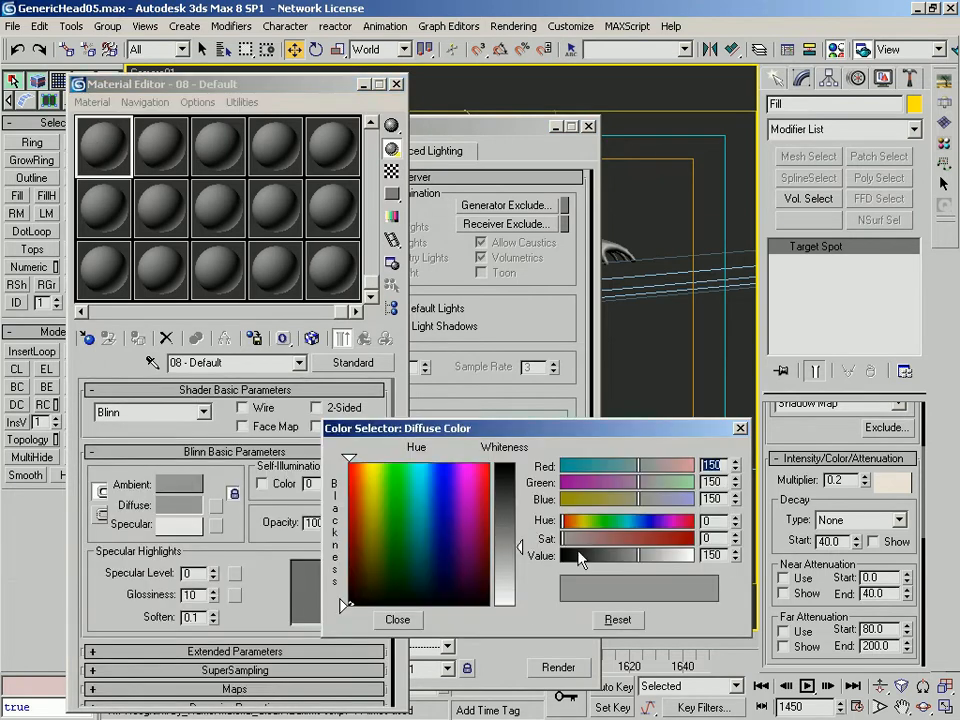
{"action": "left_click", "coordinate": [615, 557]}
{"action": "left_click", "coordinate": [397, 619]}
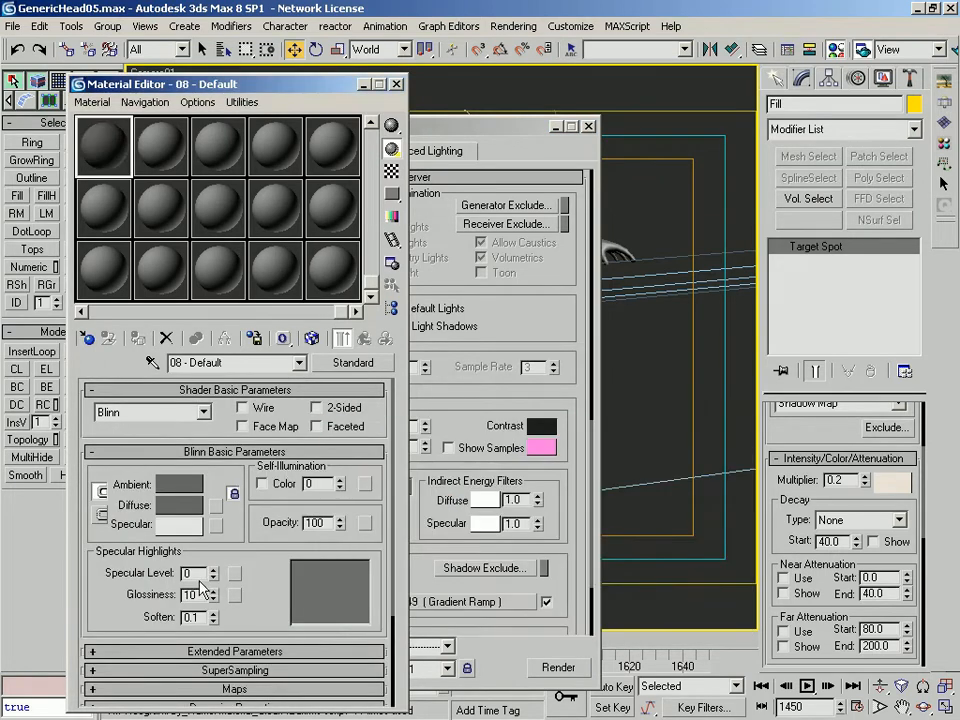
{"action": "type", "text": "20"}
{"action": "key", "text": "Return"}
Assign the dark grey material to the male figure, and render the camera view to inspect it
{"action": "left_click_drag", "start_coordinate": [470, 127], "coordinate": [822, 117]}
{"action": "left_click", "coordinate": [598, 244]}
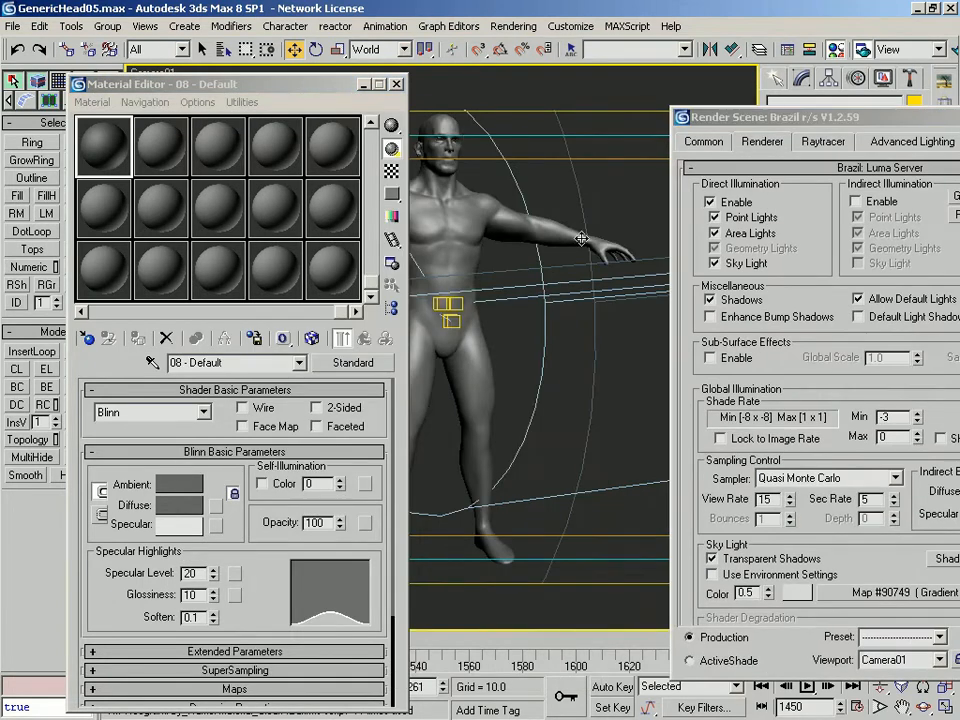
{"action": "left_click", "coordinate": [138, 340]}
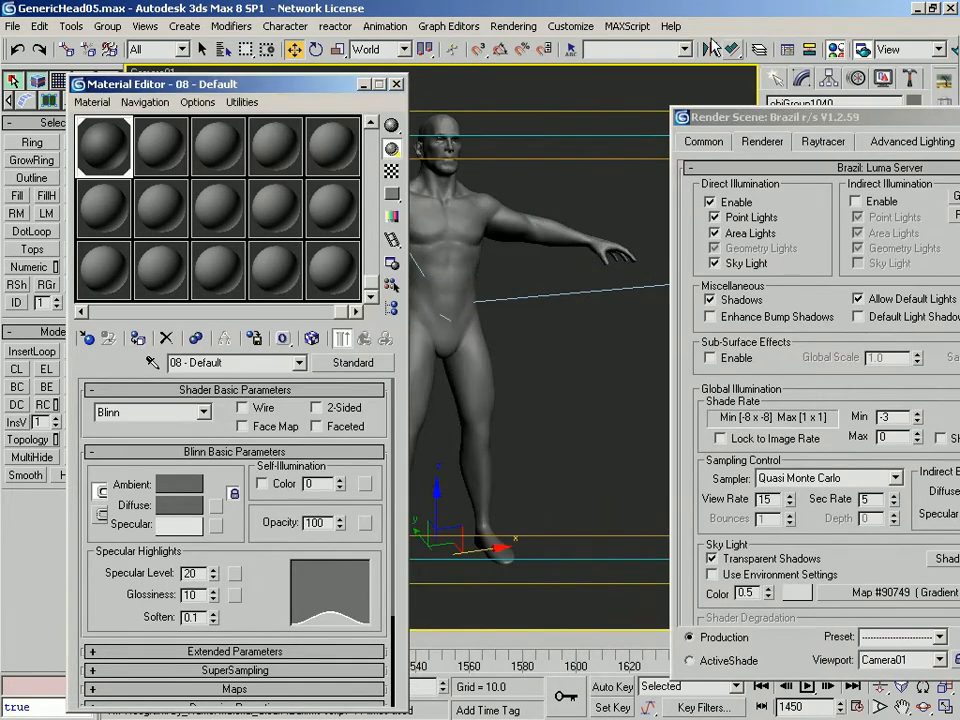
{"action": "left_click", "coordinate": [449, 196]}
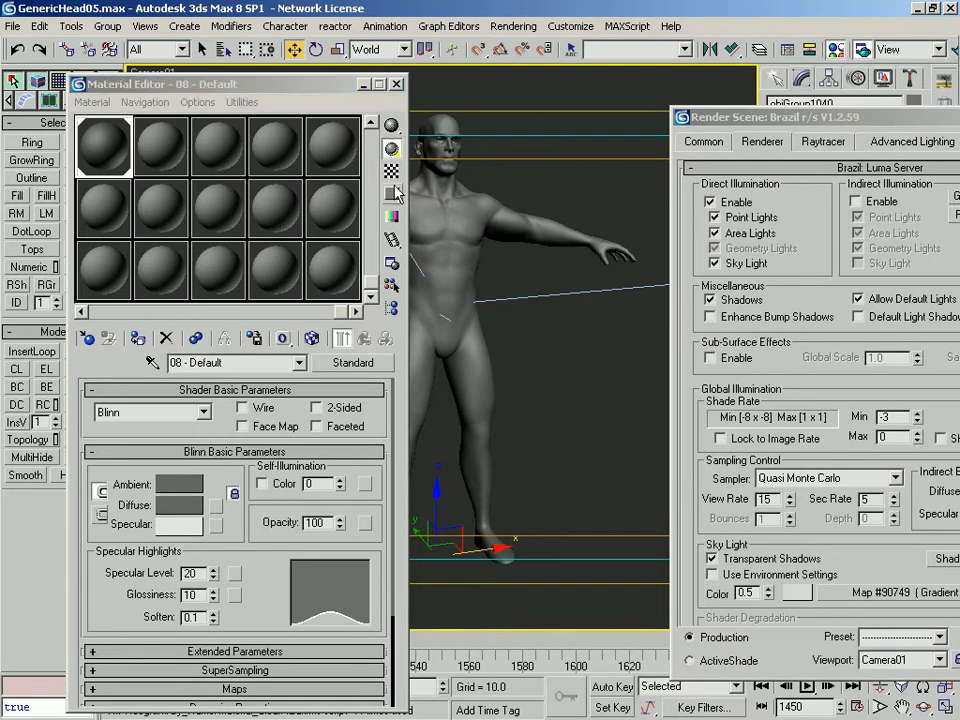
{"action": "mouse_move", "coordinate": [0, 282]}
{"action": "left_mouse_down"}
{"action": "mouse_move", "coordinate": [89, 282]}
{"action": "mouse_move", "coordinate": [611, 145]}
{"action": "mouse_move", "coordinate": [609, 171]}
{"action": "left_mouse_up"}
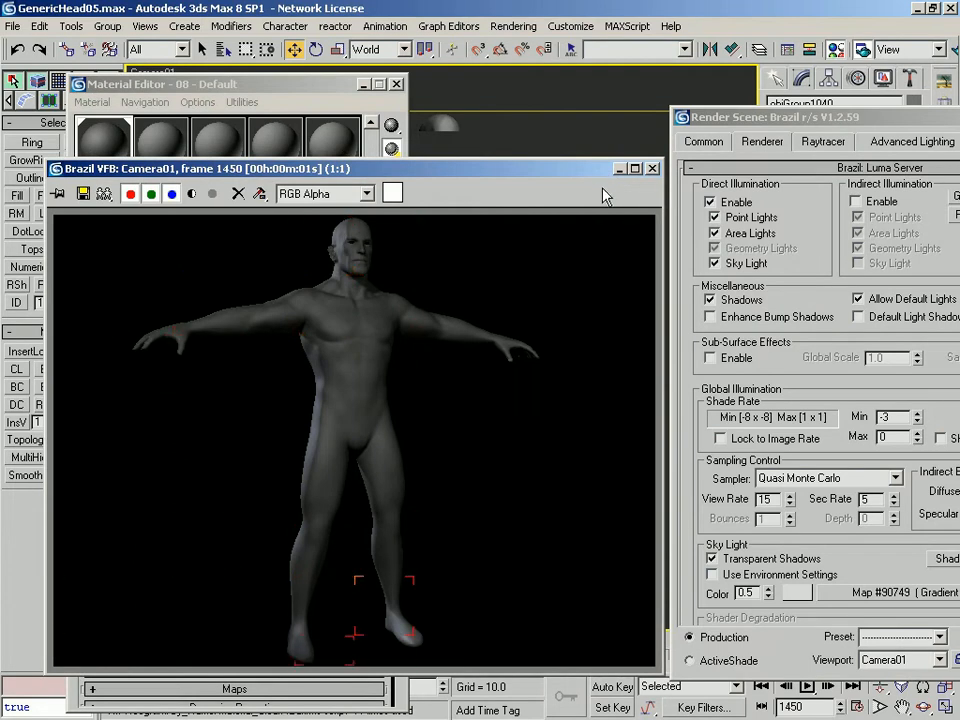
{"action": "left_click", "coordinate": [652, 168]}
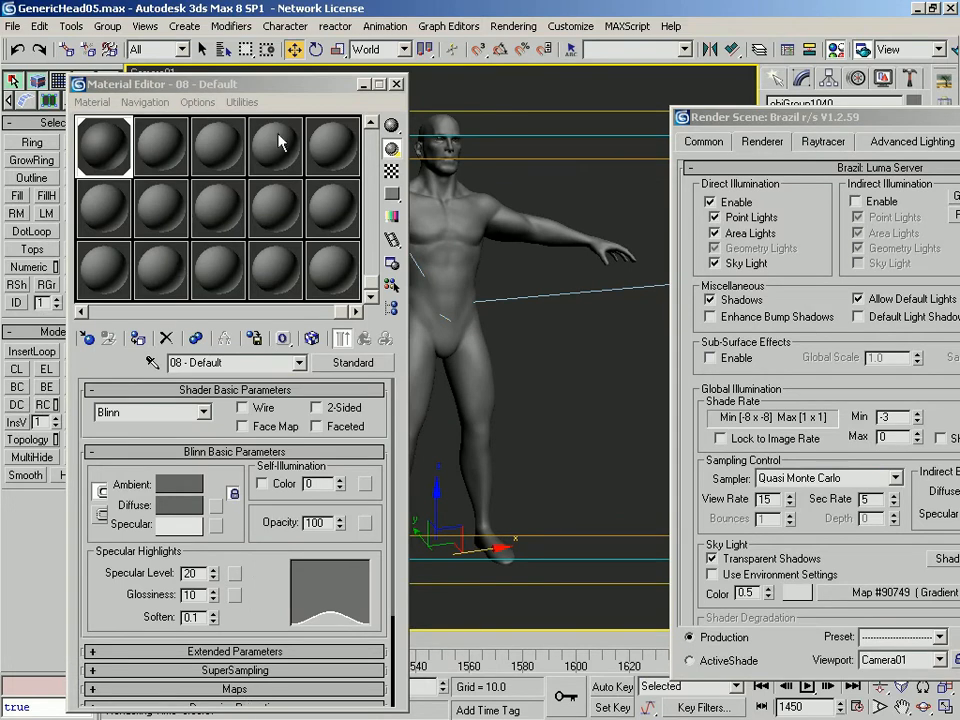
Place the sky light's Gradient Ramp map in an empty Material Editor slot as an instance
{"action": "left_click_drag", "start_coordinate": [880, 597], "coordinate": [222, 208]}
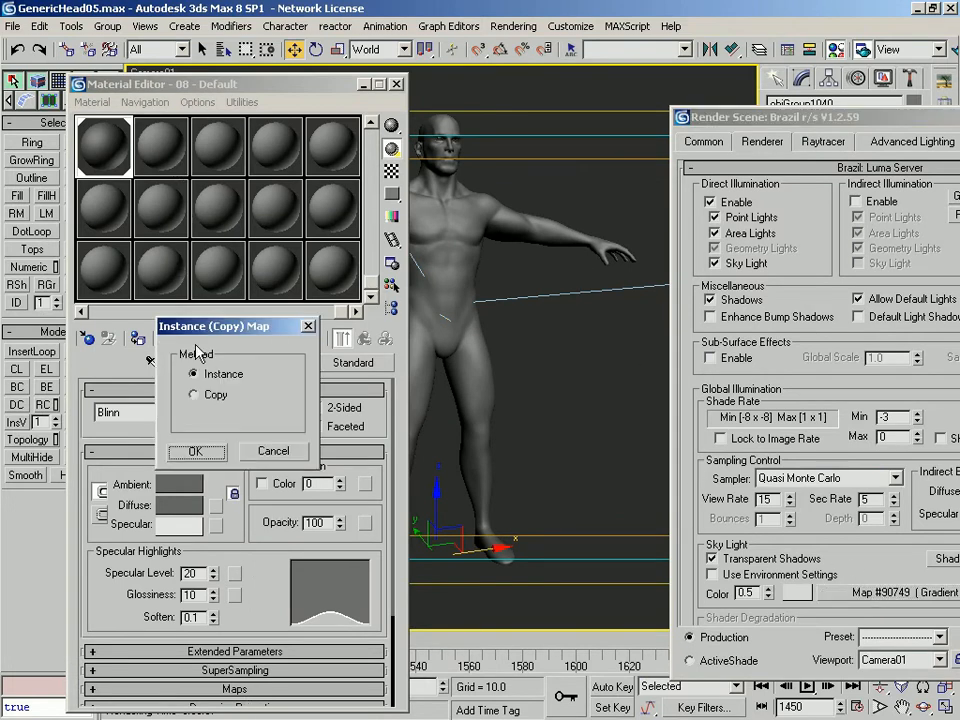
{"action": "left_click", "coordinate": [193, 450]}
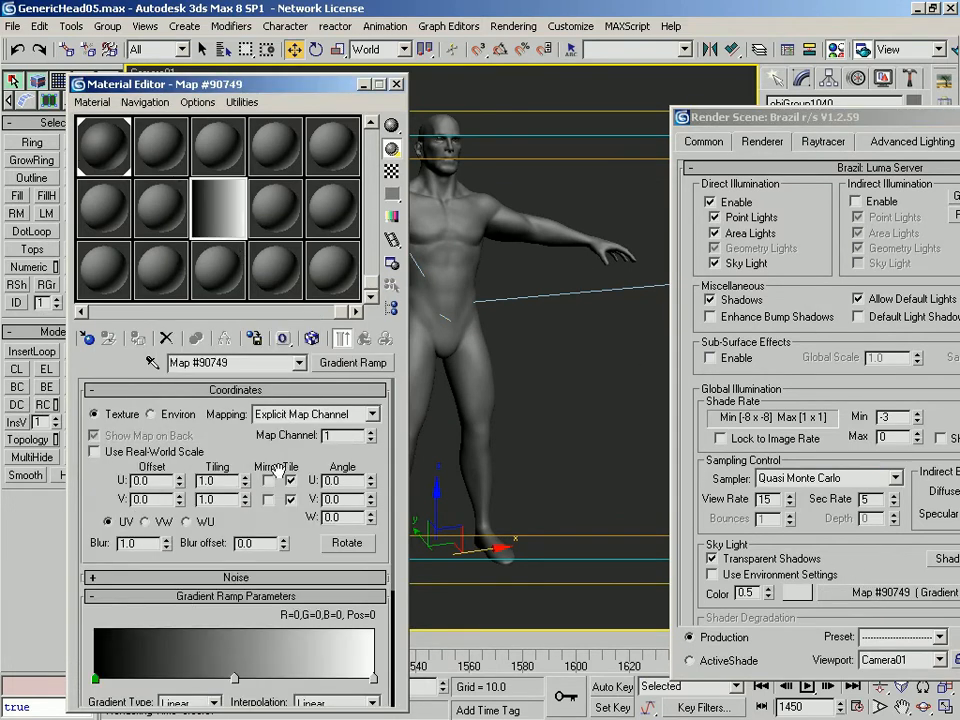
{"action": "left_click_drag", "start_coordinate": [302, 460], "coordinate": [302, 453]}
{"action": "scroll", "coordinate": [302, 453], "scroll_direction": "down", "scroll_amount": 4}
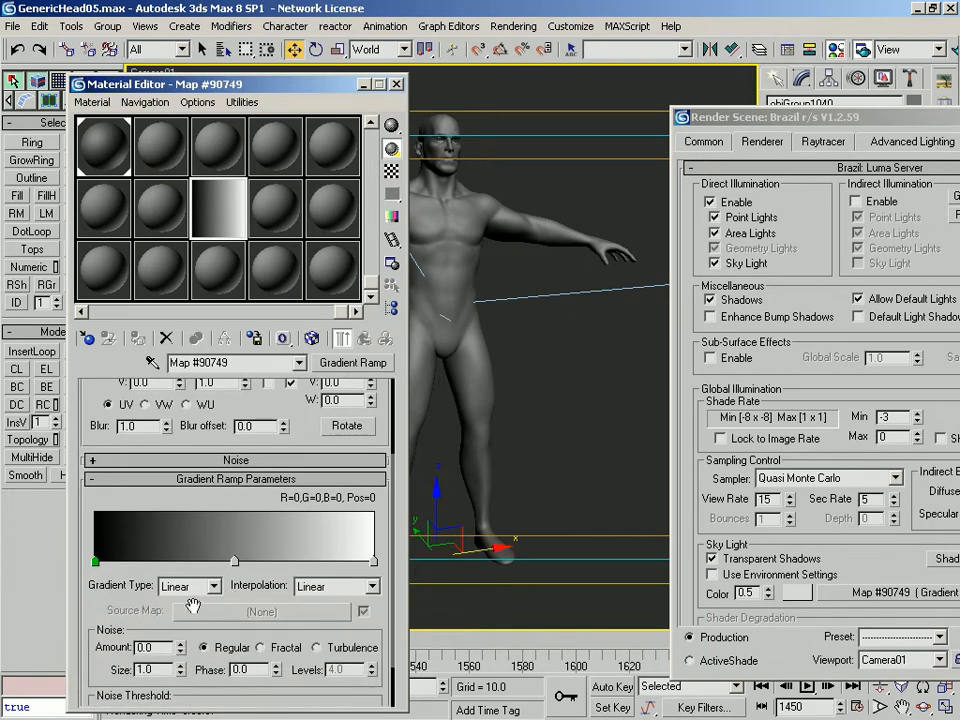
Try a 90-degree U angle and V angle on the gradient map, resetting each to 0
{"action": "left_click_drag", "start_coordinate": [306, 422], "coordinate": [300, 492]}
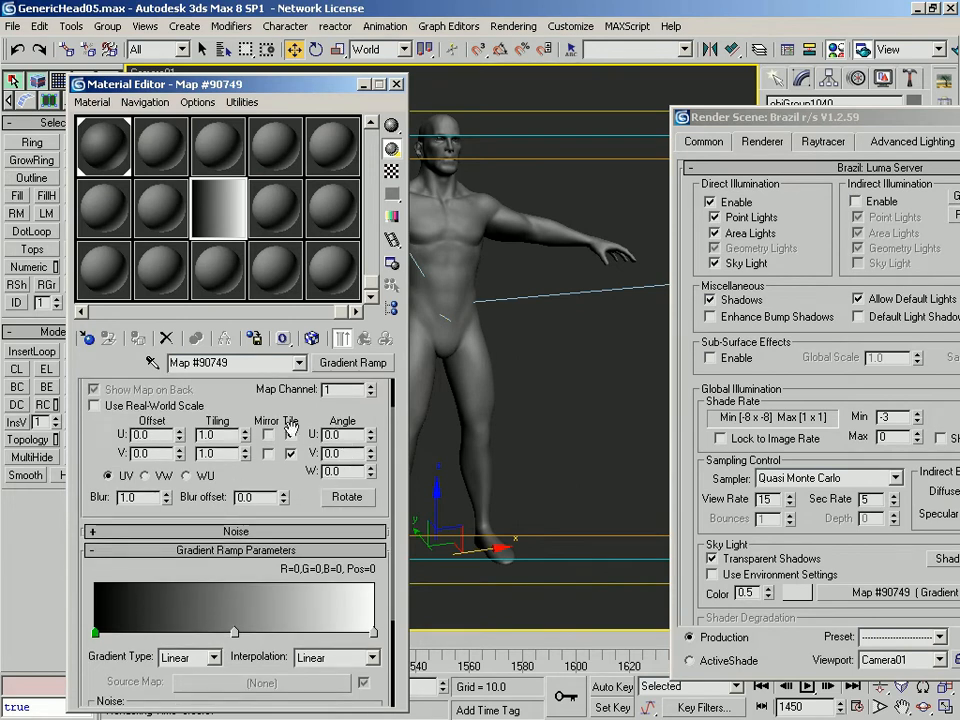
{"action": "type", "text": "9"}
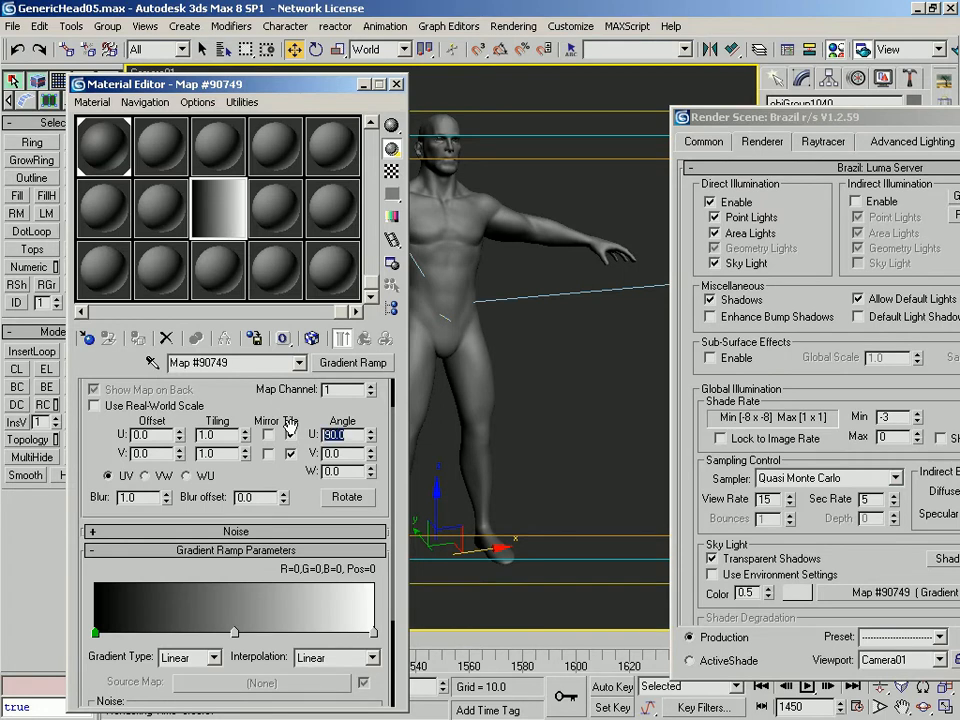
{"action": "type", "text": "0"}
{"action": "key", "text": "Return"}
{"action": "double_click", "coordinate": [347, 455]}
{"action": "type", "text": "90"}
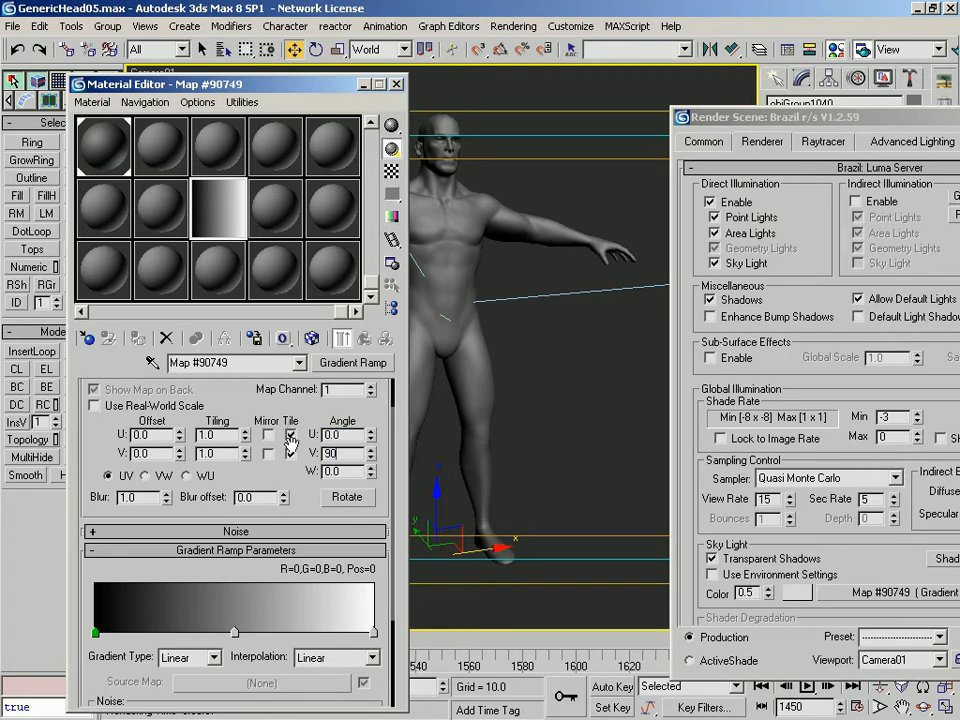
{"action": "key", "text": "Return"}
{"action": "type", "text": "0"}
{"action": "key", "text": "Return"}
Set the gradient map's W angle to 90 so the ramp runs vertically
{"action": "left_click_drag", "start_coordinate": [348, 473], "coordinate": [303, 469]}
{"action": "type", "text": "90"}
{"action": "key", "text": "Return"}
Move the middle flag of the gradient ramp to position 80
{"action": "scroll", "coordinate": [315, 470], "scroll_direction": "down", "scroll_amount": 3}
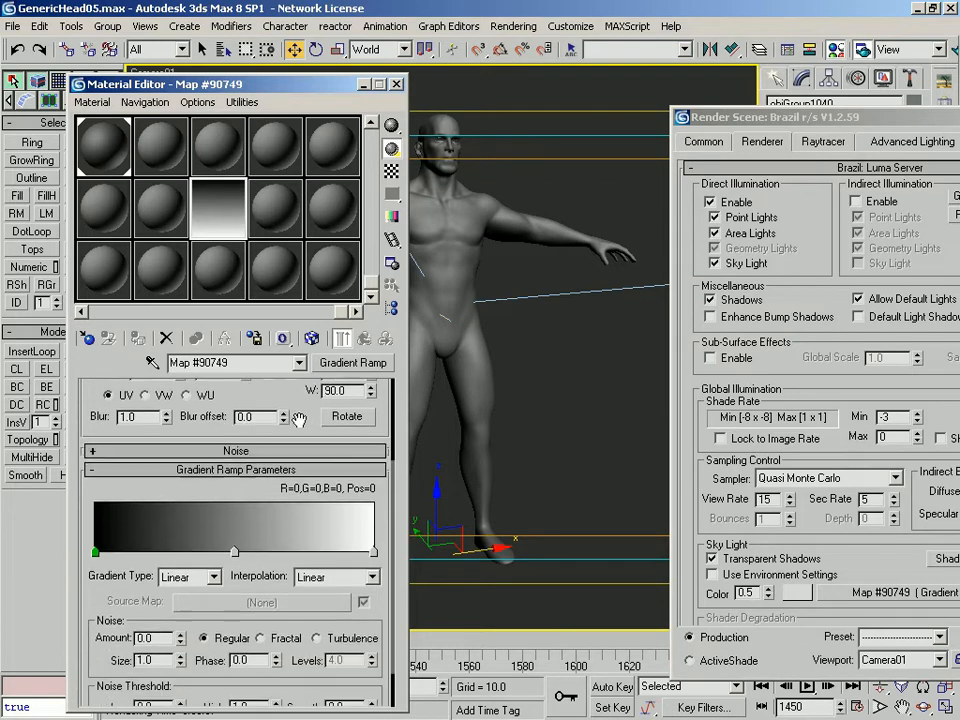
{"action": "left_click_drag", "start_coordinate": [234, 572], "coordinate": [274, 572]}
{"action": "left_click_drag", "start_coordinate": [300, 572], "coordinate": [223, 572]}
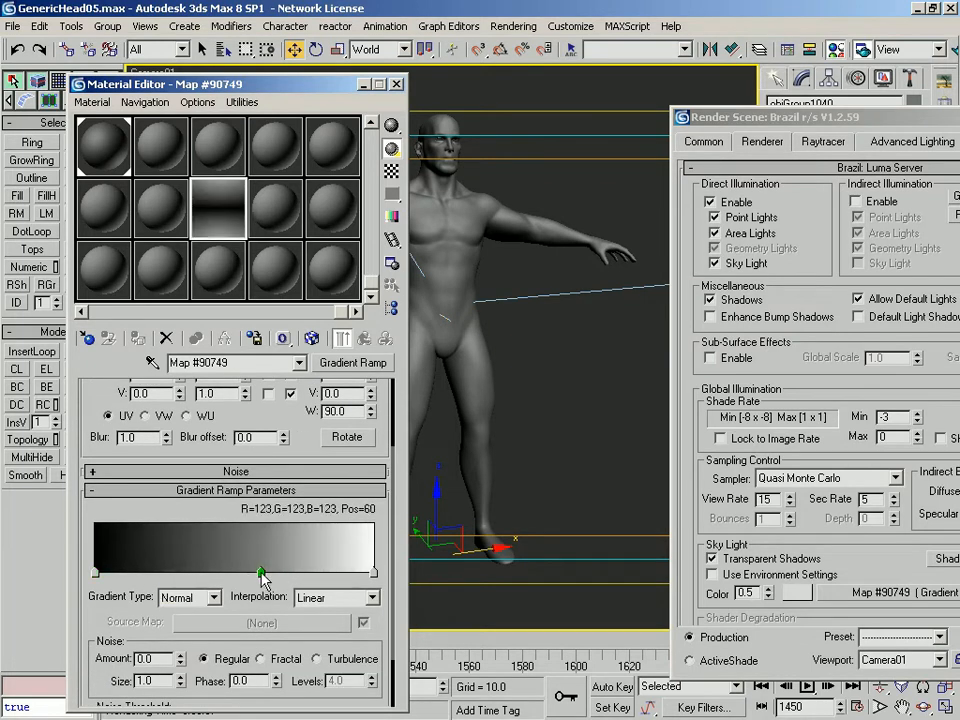
{"action": "left_click_drag", "start_coordinate": [225, 572], "coordinate": [329, 574]}
{"action": "right_click", "coordinate": [329, 574]}
{"action": "left_click", "coordinate": [355, 647]}
{"action": "left_click_drag", "start_coordinate": [223, 572], "coordinate": [320, 574]}
Set the ramp's gradient type to Linear
{"action": "left_click", "coordinate": [200, 597]}
{"action": "left_click", "coordinate": [130, 632]}
{"action": "left_click", "coordinate": [199, 599]}
{"action": "left_click", "coordinate": [195, 508]}
{"action": "left_click", "coordinate": [202, 598]}
{"action": "left_click", "coordinate": [206, 496]}
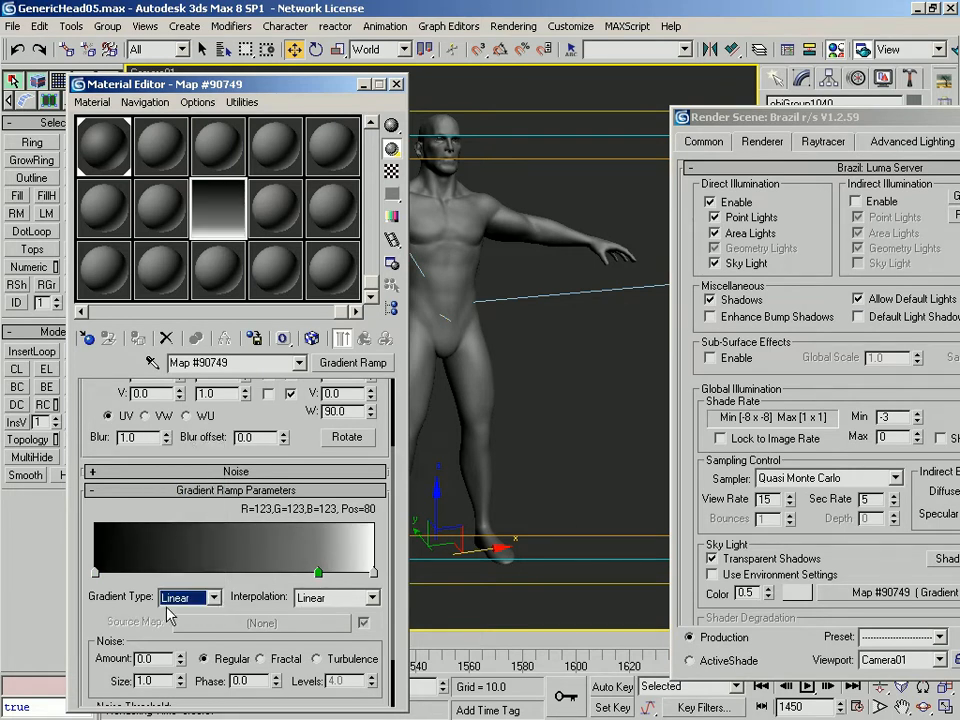
Move the ramp's middle flag slightly closer to the white end and recolour it a pale off-white
{"action": "scroll", "coordinate": [250, 585], "scroll_direction": "down", "scroll_amount": 2}
{"action": "left_click", "coordinate": [181, 661]}
{"action": "left_click_drag", "start_coordinate": [318, 549], "coordinate": [329, 550]}
{"action": "double_click", "coordinate": [329, 550]}
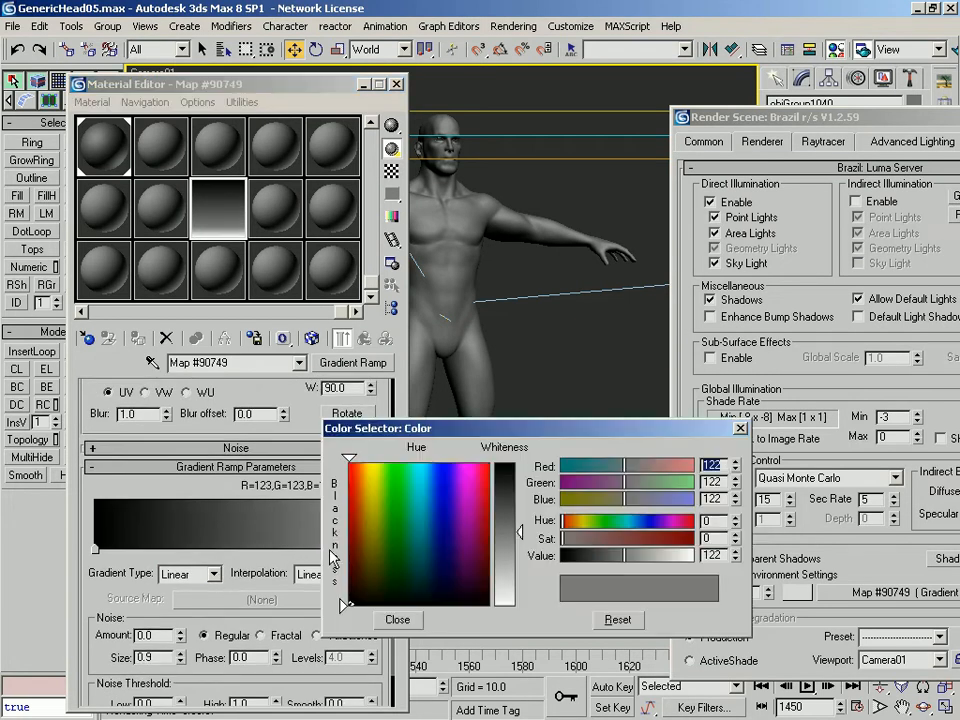
{"action": "left_click_drag", "start_coordinate": [520, 549], "coordinate": [514, 583]}
{"action": "left_click_drag", "start_coordinate": [573, 521], "coordinate": [644, 555]}
{"action": "left_click", "coordinate": [401, 622]}
Change the ramp's starting flag to a light blue of R 176, G 199, B 225
{"action": "double_click", "coordinate": [97, 549]}
{"action": "left_click", "coordinate": [432, 564]}
{"action": "left_click_drag", "start_coordinate": [643, 540], "coordinate": [679, 555]}
{"action": "left_click", "coordinate": [398, 620]}
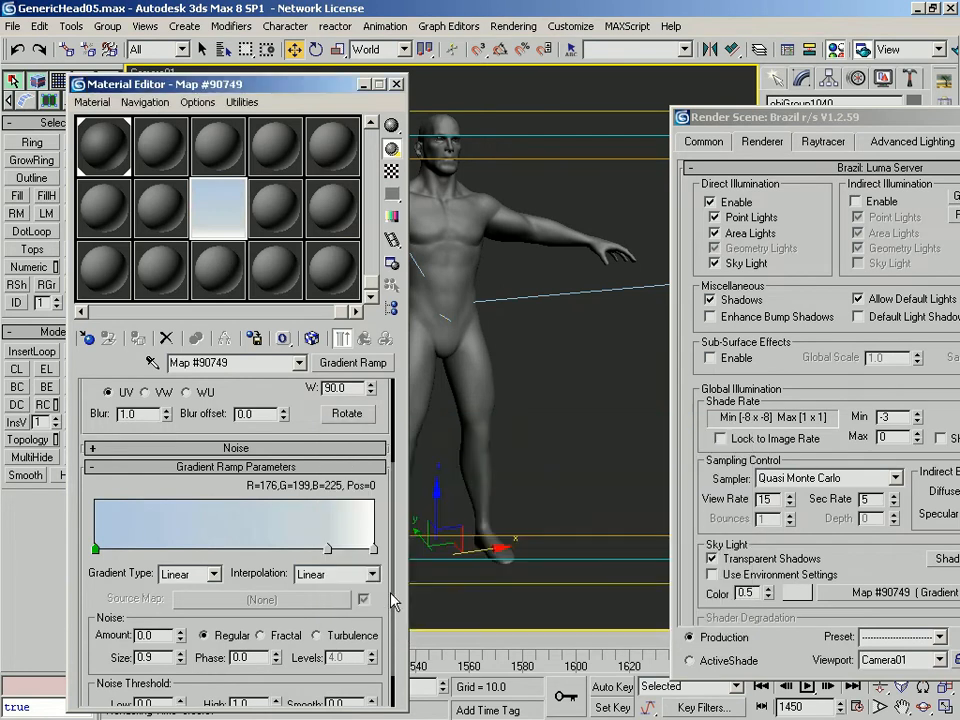
Change the ramp's end flag at position 100 to a dark grey of R 71, G 71, B 71
{"action": "left_click", "coordinate": [373, 549]}
{"action": "double_click", "coordinate": [373, 549]}
{"action": "left_click_drag", "start_coordinate": [662, 562], "coordinate": [600, 557]}
{"action": "left_click", "coordinate": [397, 619]}
Put the edited gradient ramp back on the sky light's map and render the camera view to check it
{"action": "left_click_drag", "start_coordinate": [215, 220], "coordinate": [869, 592]}
{"action": "left_click", "coordinate": [842, 450]}
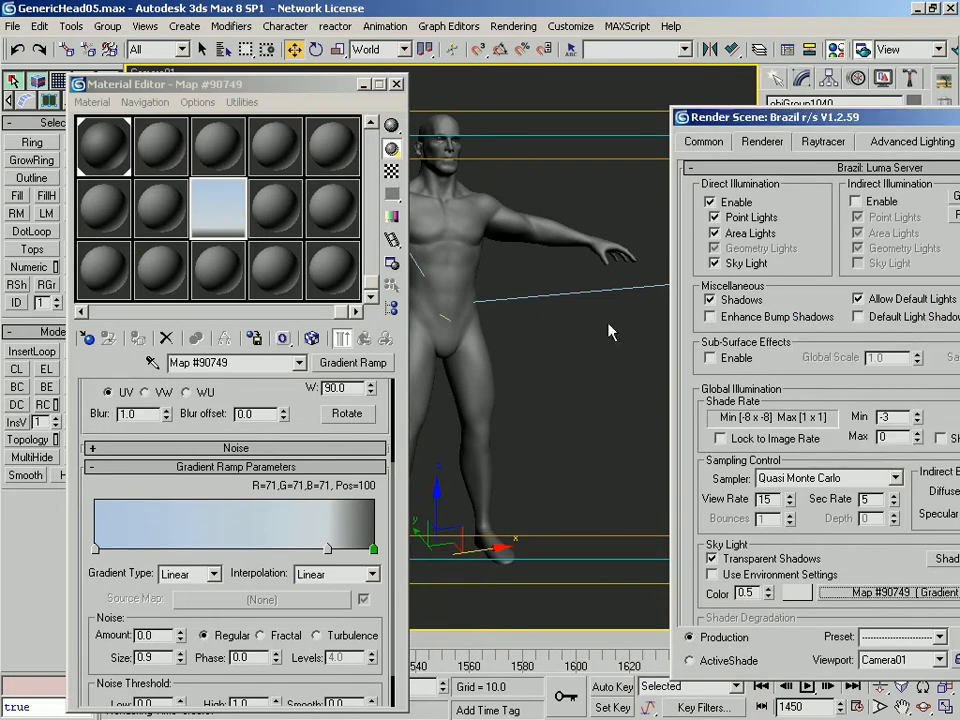
{"action": "left_click", "coordinate": [396, 85]}
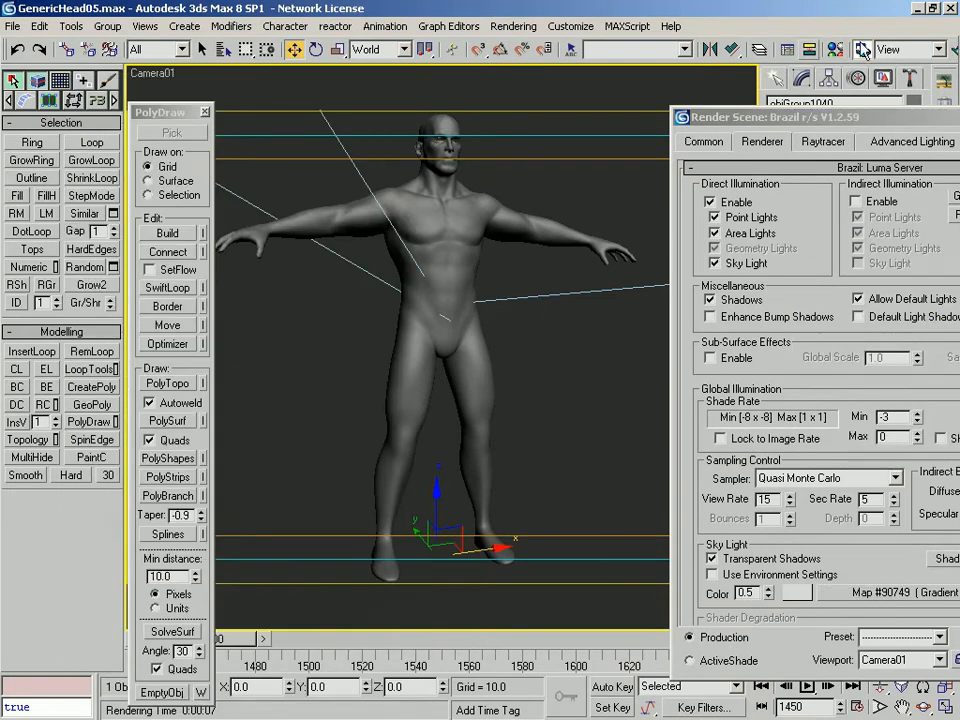
{"action": "left_click_drag", "start_coordinate": [0, 212], "coordinate": [525, 151]}
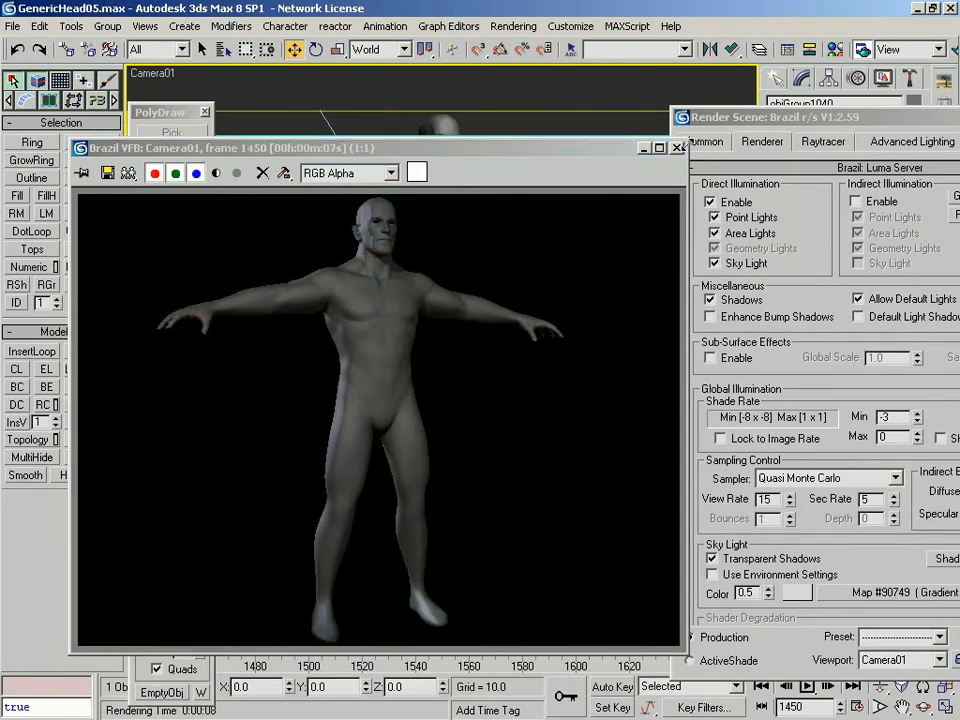
{"action": "left_click", "coordinate": [676, 147]}
Apply image sampling preset P3 with minimum 1 and maximum 2 samples, and render the camera view again
{"action": "left_click_drag", "start_coordinate": [755, 117], "coordinate": [601, 125]}
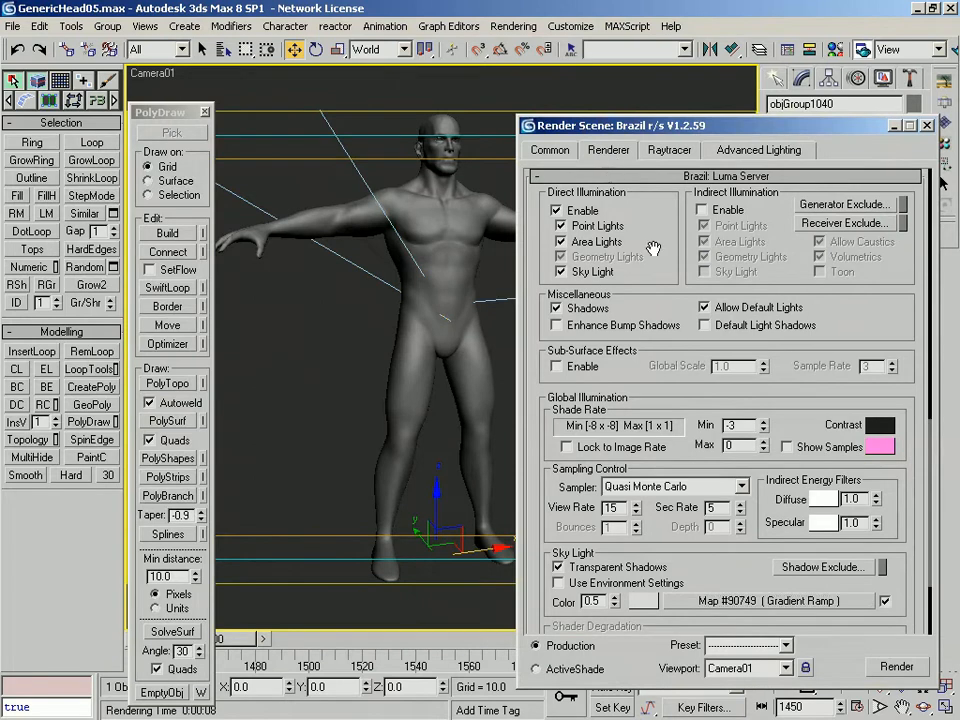
{"action": "scroll", "coordinate": [640, 260], "scroll_direction": "up", "scroll_amount": 10}
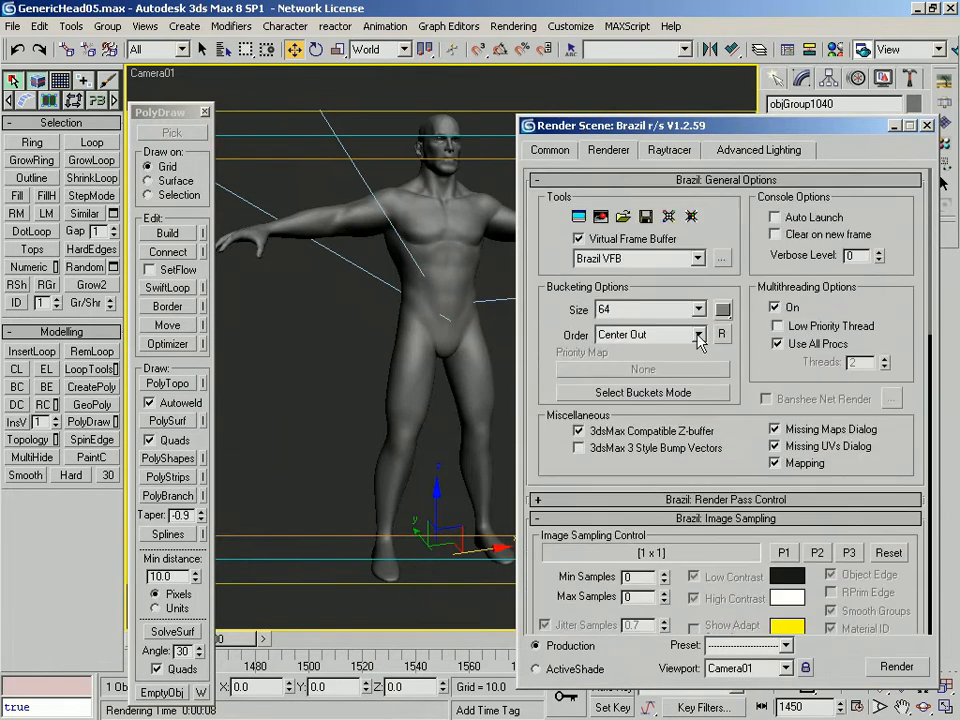
{"action": "left_click", "coordinate": [849, 553]}
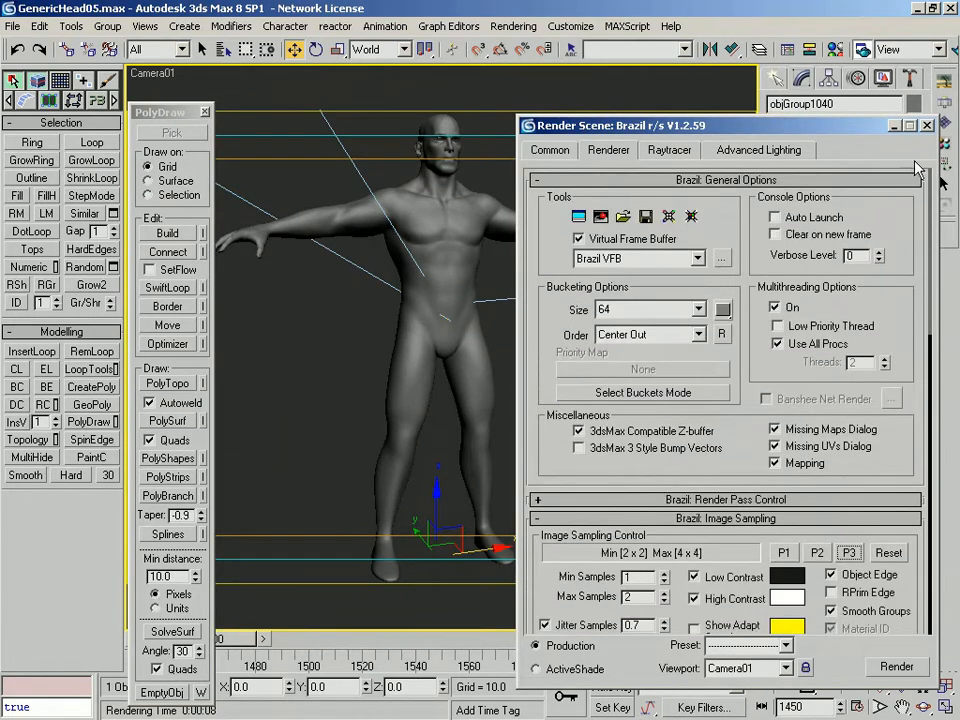
{"action": "left_click", "coordinate": [927, 125]}
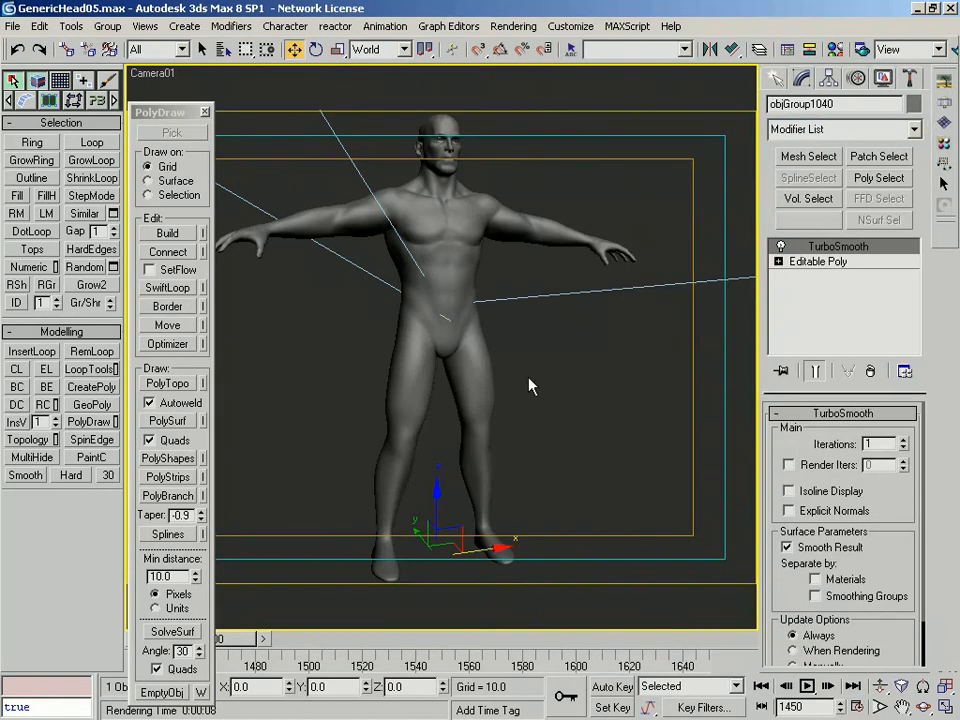
{"action": "key", "text": "shift+q"}
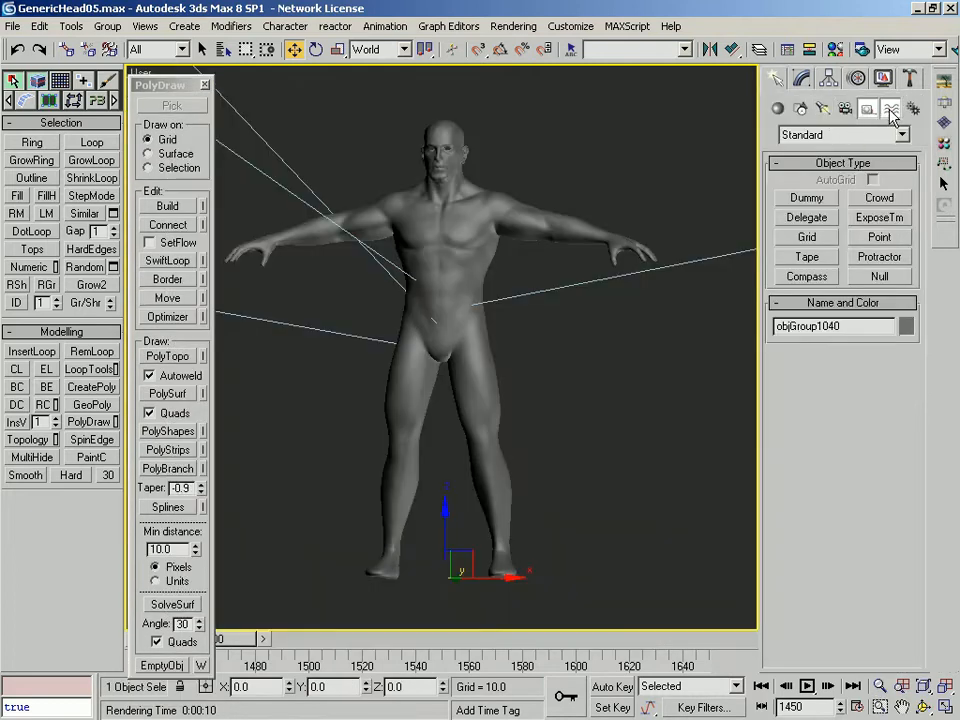
Create a Null helper and zero its X and Y coordinates so it sits at the world origin beneath the figure
{"action": "left_click", "coordinate": [890, 108]}
{"action": "left_click", "coordinate": [912, 109]}
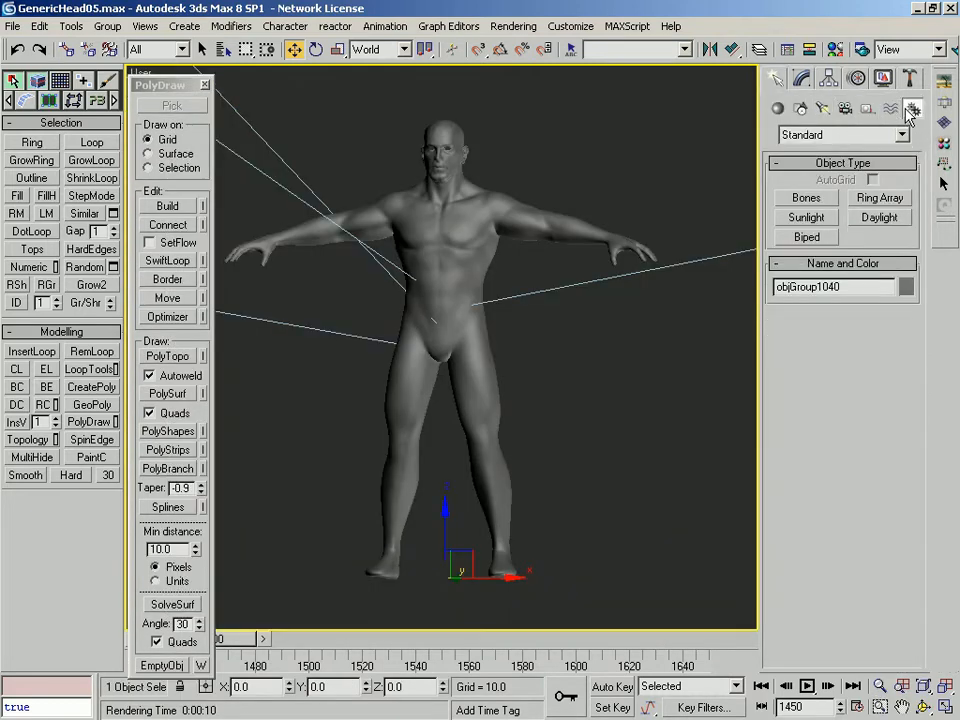
{"action": "left_click", "coordinate": [867, 108]}
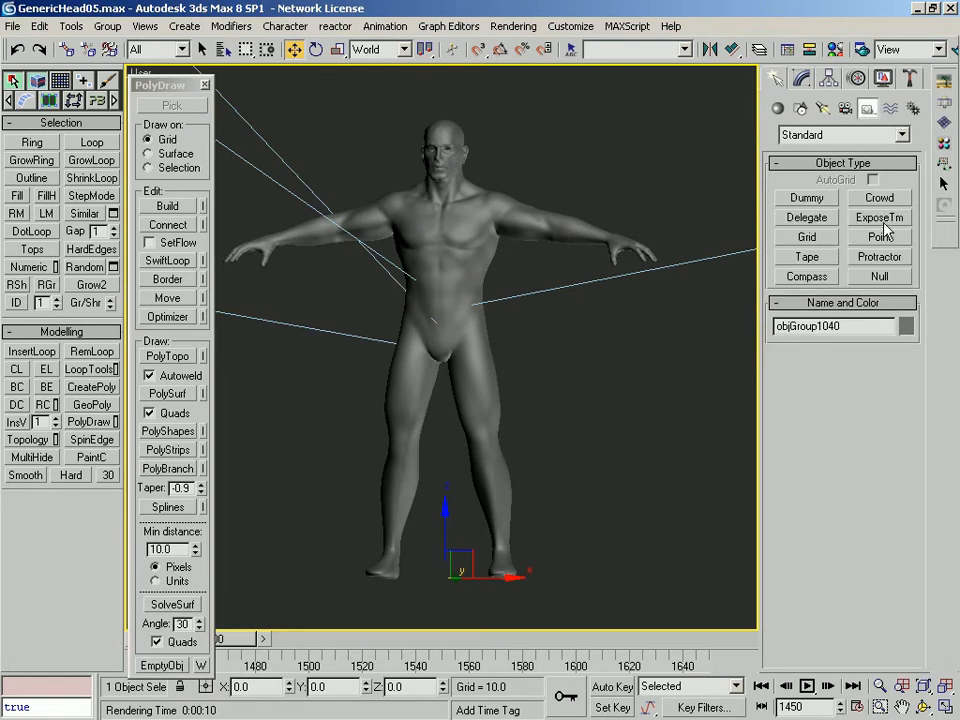
{"action": "left_click", "coordinate": [878, 276]}
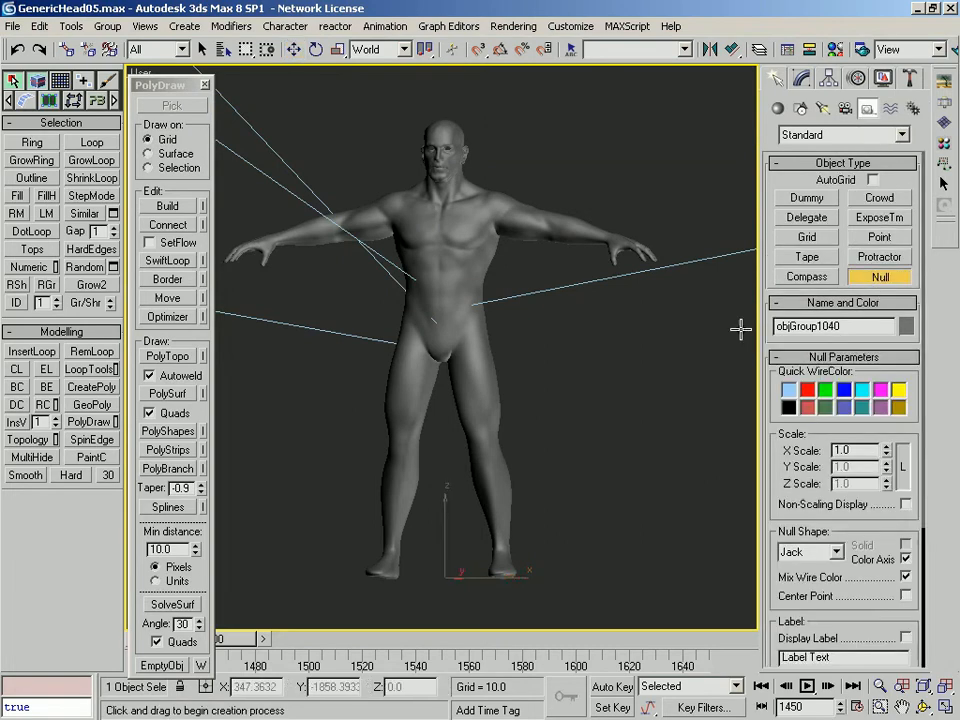
{"action": "left_click", "coordinate": [411, 563]}
{"action": "right_click", "coordinate": [497, 305]}
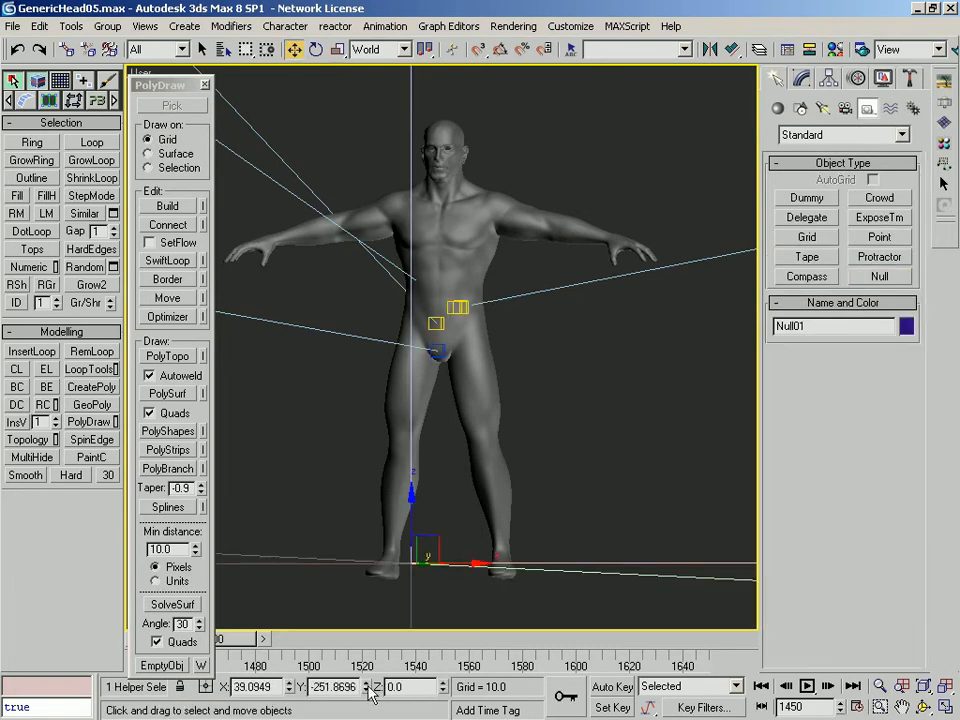
{"action": "right_click", "coordinate": [367, 689]}
{"action": "right_click", "coordinate": [289, 688]}
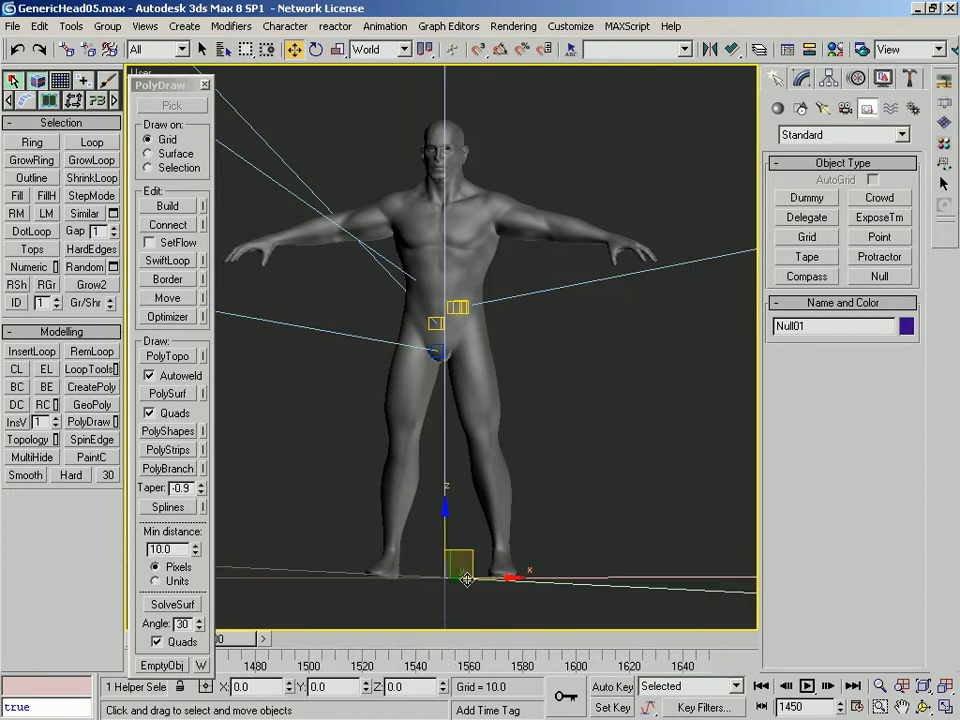
Scale the null helper up uniformly until its axes extend well beyond the figure's feet
{"action": "key", "text": "r"}
{"action": "middle_click_drag", "start_coordinate": [470, 580], "coordinate": [420, 620], "text": "alt"}
{"action": "scroll", "coordinate": [450, 600], "scroll_direction": "down", "scroll_amount": 6}
{"action": "left_click_drag", "start_coordinate": [454, 420], "coordinate": [420, 549]}
{"action": "scroll", "coordinate": [409, 549], "scroll_direction": "down", "scroll_amount": 6}
{"action": "left_click_drag", "start_coordinate": [447, 368], "coordinate": [446, 520]}
{"action": "left_click_drag", "start_coordinate": [450, 374], "coordinate": [450, 455]}
{"action": "scroll", "coordinate": [455, 430], "scroll_direction": "up", "scroll_amount": 8}
{"action": "mouse_move", "coordinate": [551, 324]}
{"action": "middle_mouse_down", "text": "alt"}
{"action": "mouse_move", "coordinate": [527, 326]}
{"action": "mouse_move", "coordinate": [557, 313]}
{"action": "middle_mouse_up", "text": "alt"}
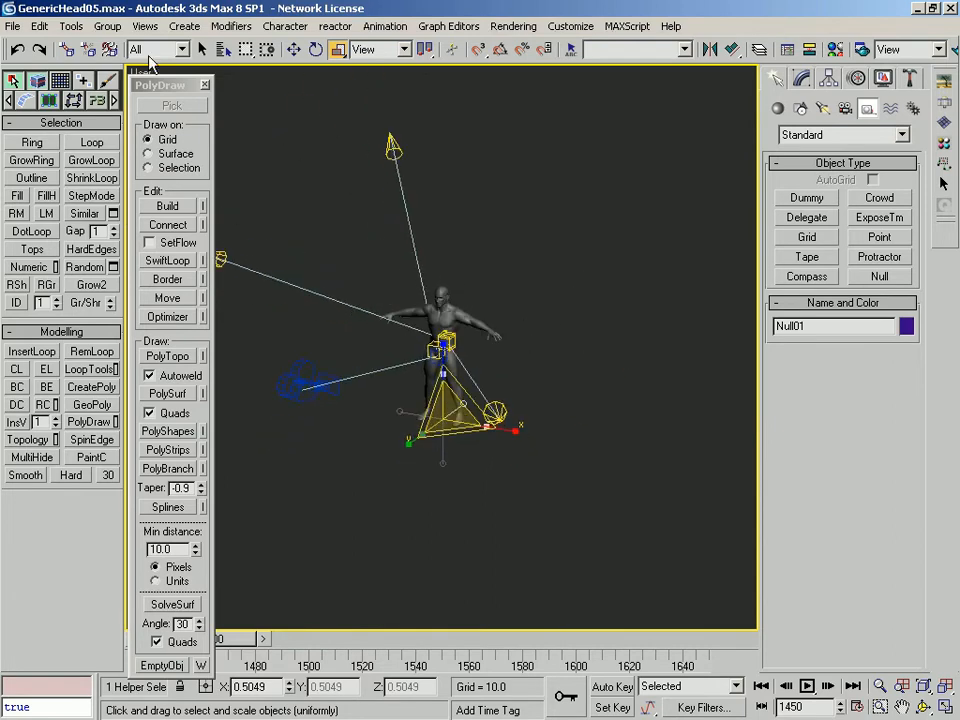
Select the lights and camera together with their targets by name, and link them to the null helper as parent
{"action": "left_click", "coordinate": [223, 49]}
{"action": "left_click", "coordinate": [530, 339]}
{"action": "left_click", "coordinate": [530, 358]}
{"action": "left_click", "coordinate": [614, 340]}
{"action": "left_click", "coordinate": [333, 500]}
{"action": "left_click", "coordinate": [555, 540]}
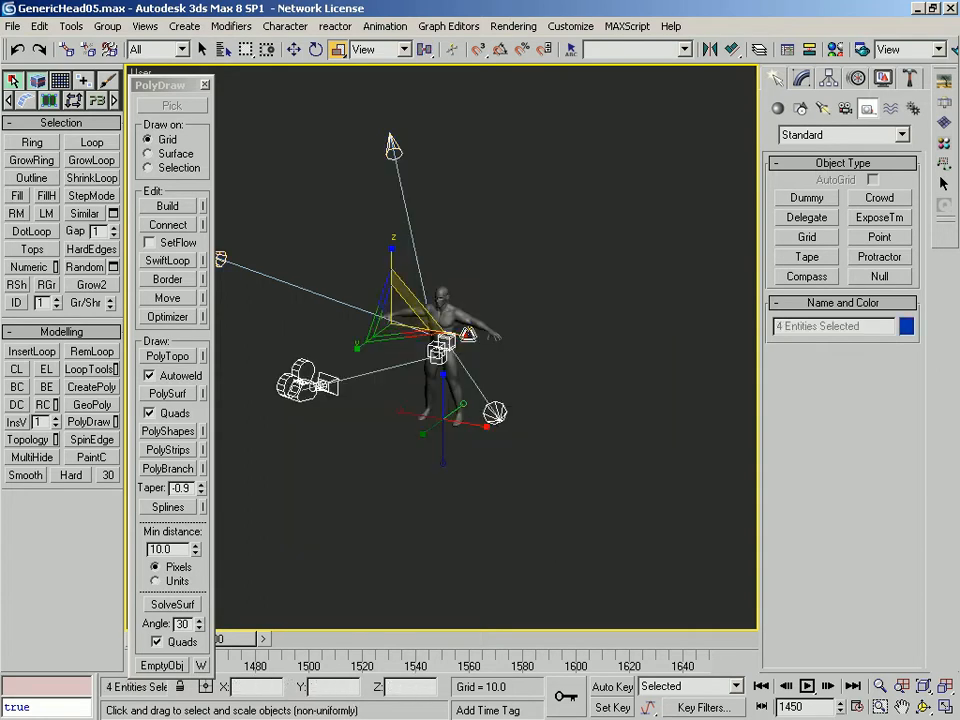
{"action": "left_click", "coordinate": [67, 49]}
{"action": "left_click_drag", "start_coordinate": [291, 349], "coordinate": [500, 447]}
{"action": "right_click", "coordinate": [508, 449]}
{"action": "left_click", "coordinate": [555, 4]}
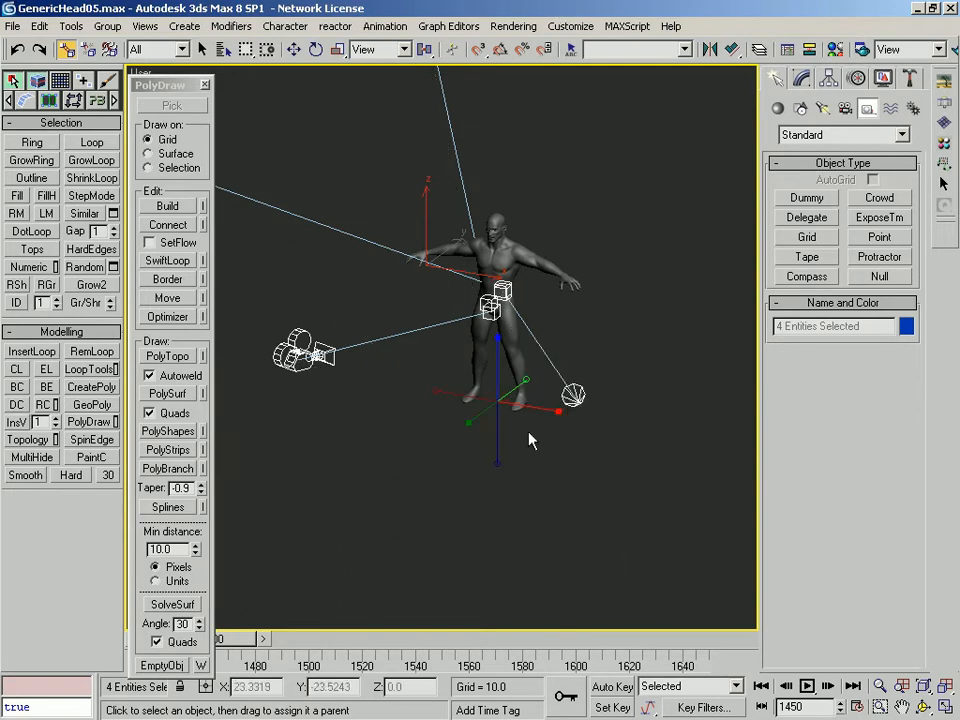
{"action": "left_click", "coordinate": [540, 405]}
Try rotating the null helper to swing the linked lights and camera around the figure, and undo the rotation
{"action": "key", "text": "w"}
{"action": "middle_click_drag", "start_coordinate": [507, 401], "coordinate": [533, 395], "text": "alt"}
{"action": "scroll", "coordinate": [560, 392], "scroll_direction": "up", "scroll_amount": 4}
{"action": "key", "text": "e"}
{"action": "left_click_drag", "start_coordinate": [542, 458], "coordinate": [686, 410]}
{"action": "key", "text": "ctrl+z"}
{"action": "middle_click_drag", "start_coordinate": [563, 354], "coordinate": [536, 446], "text": "alt"}
{"action": "key", "text": "t"}
{"action": "key", "text": "z"}
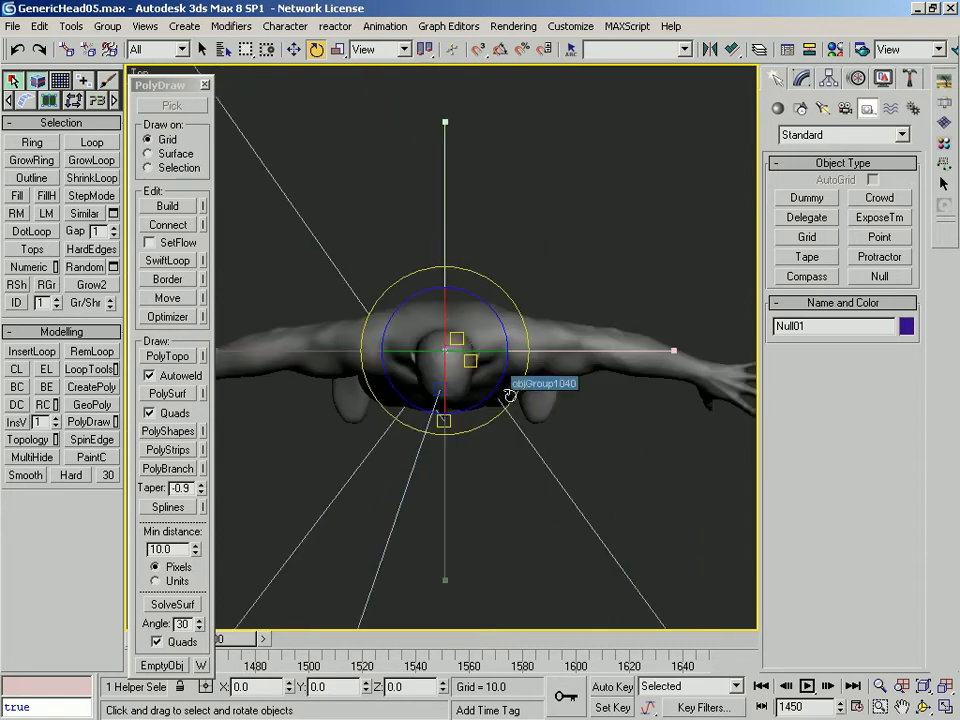
Rotate the null helper about its vertical axis until the camera sees the figure side-on, and render the camera view
{"action": "key", "text": "c"}
{"action": "left_click", "coordinate": [632, 398]}
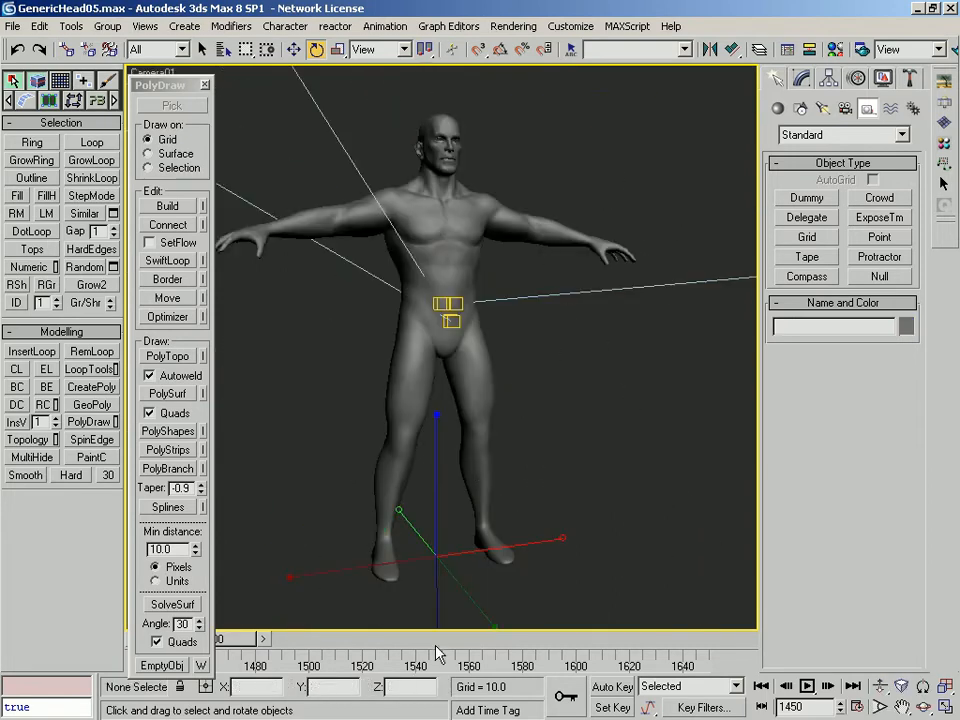
{"action": "left_click", "coordinate": [437, 558]}
{"action": "left_click_drag", "start_coordinate": [435, 562], "coordinate": [620, 555]}
{"action": "left_click", "coordinate": [954, 50]}
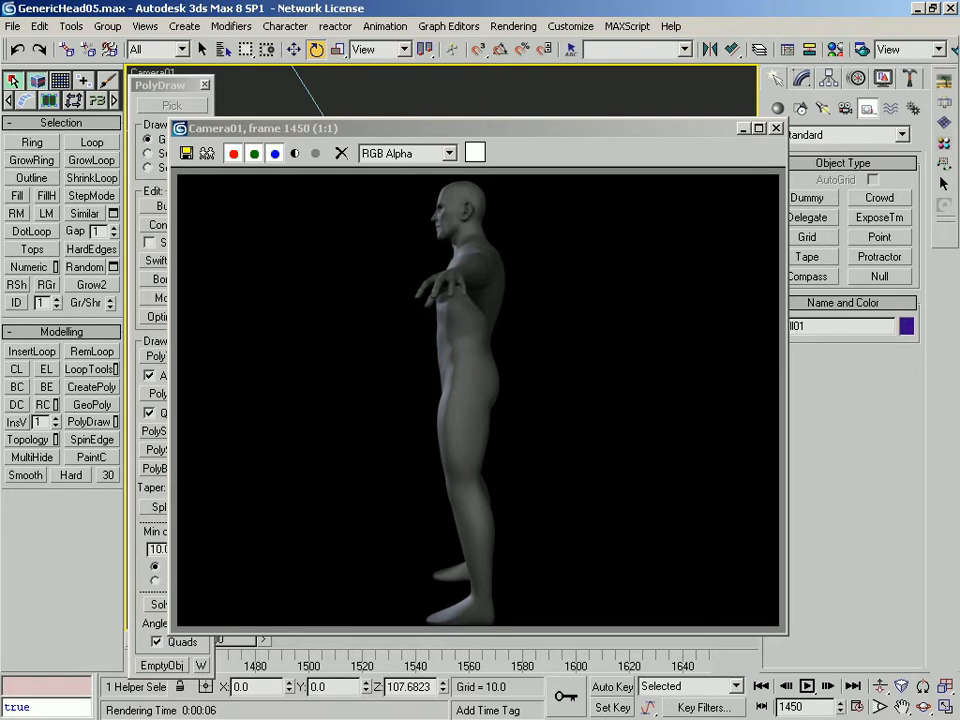
{"action": "left_click", "coordinate": [776, 128]}
Hide the cameras, lights and helpers by category
{"action": "scroll", "coordinate": [456, 450], "scroll_direction": "up", "scroll_amount": 3}
{"action": "left_click", "coordinate": [880, 80]}
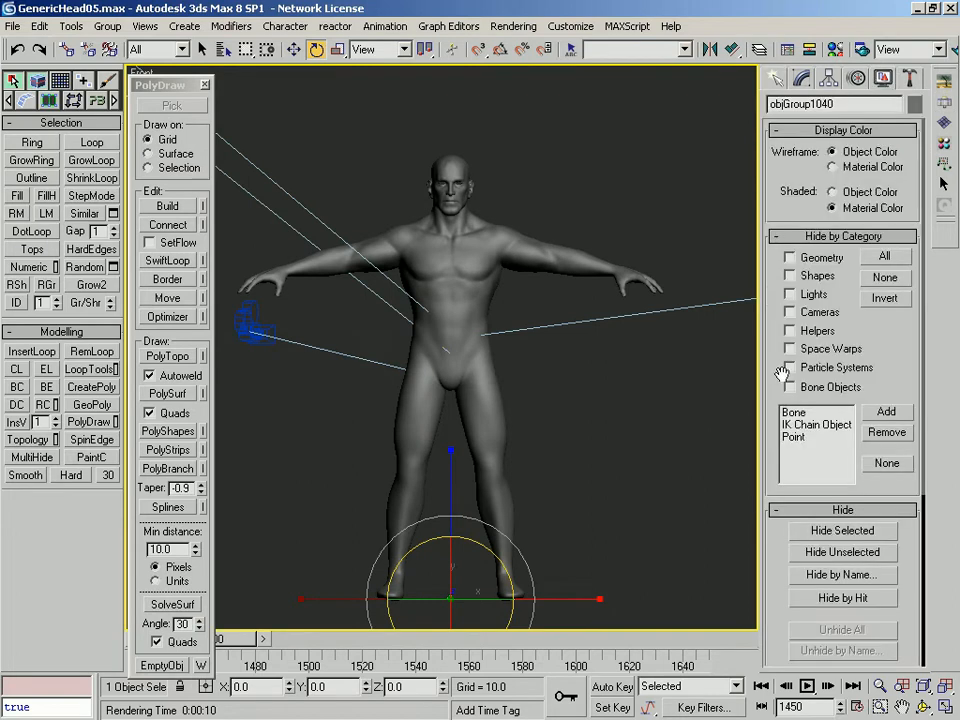
{"action": "left_click", "coordinate": [818, 312]}
{"action": "left_click", "coordinate": [812, 294]}
{"action": "left_click", "coordinate": [814, 330]}
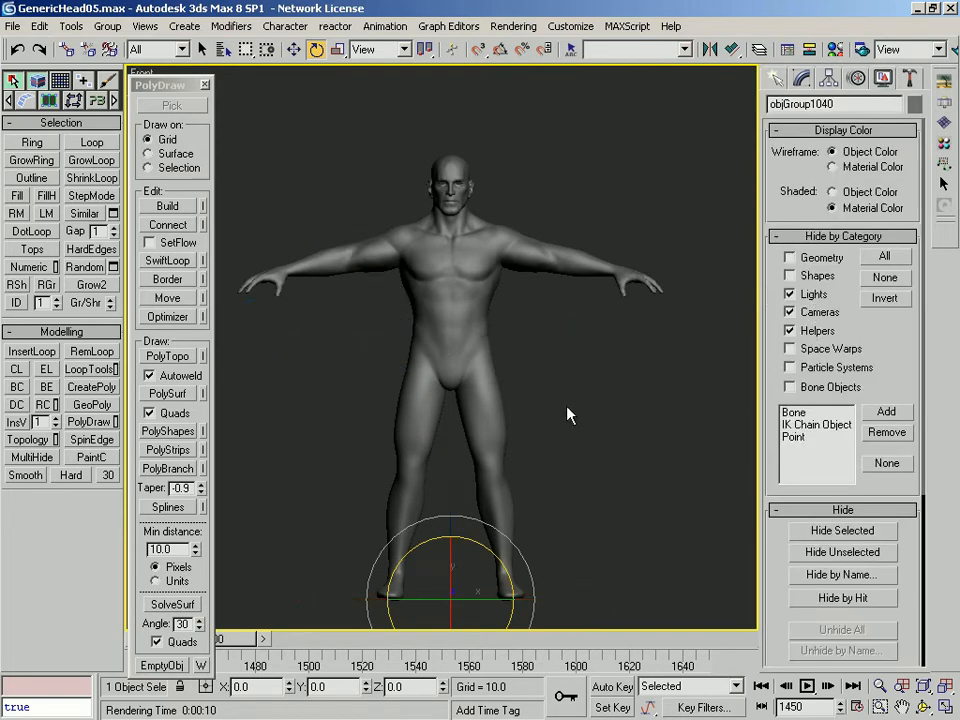
Rename the figure's mesh as Gno-Man
{"action": "left_click", "coordinate": [528, 338]}
{"action": "left_click", "coordinate": [471, 332]}
{"action": "middle_click_drag", "start_coordinate": [471, 332], "coordinate": [480, 380], "text": "alt"}
{"action": "left_click_drag", "start_coordinate": [845, 104], "coordinate": [786, 104]}
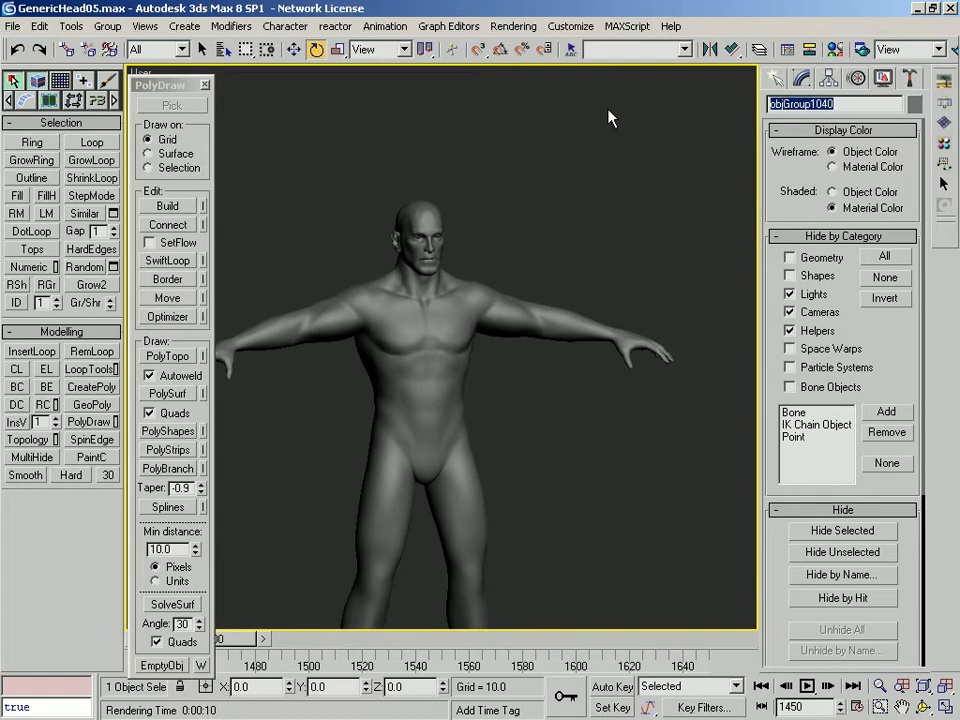
{"action": "type", "text": "Gno"}
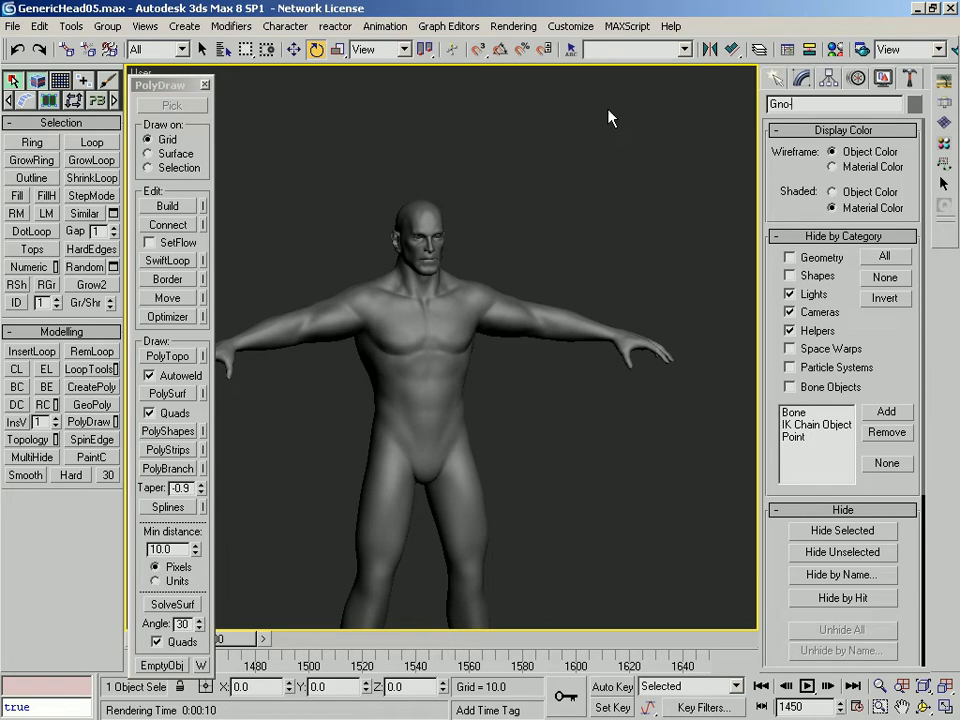
{"action": "middle_click_drag", "start_coordinate": [456, 424], "coordinate": [463, 314], "text": "alt"}
Freeze the Gno-Man figure in the front view
{"action": "key", "text": "f"}
{"action": "left_click", "coordinate": [489, 295]}
{"action": "key", "text": "z"}
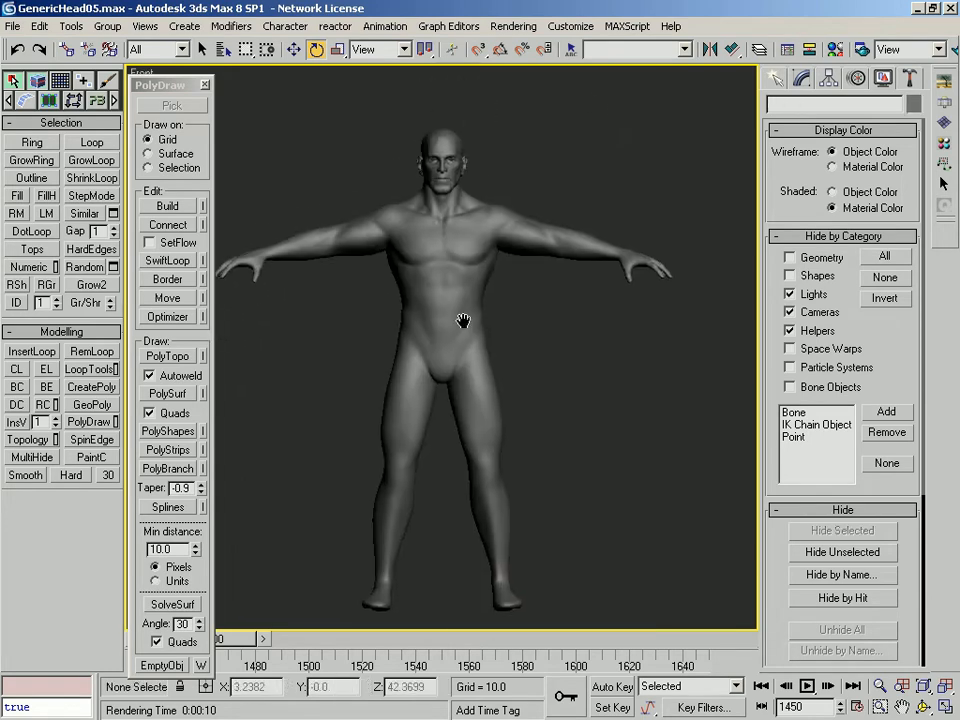
{"action": "left_click", "coordinate": [463, 314]}
{"action": "scroll", "coordinate": [553, 317], "scroll_direction": "up", "scroll_amount": 3}
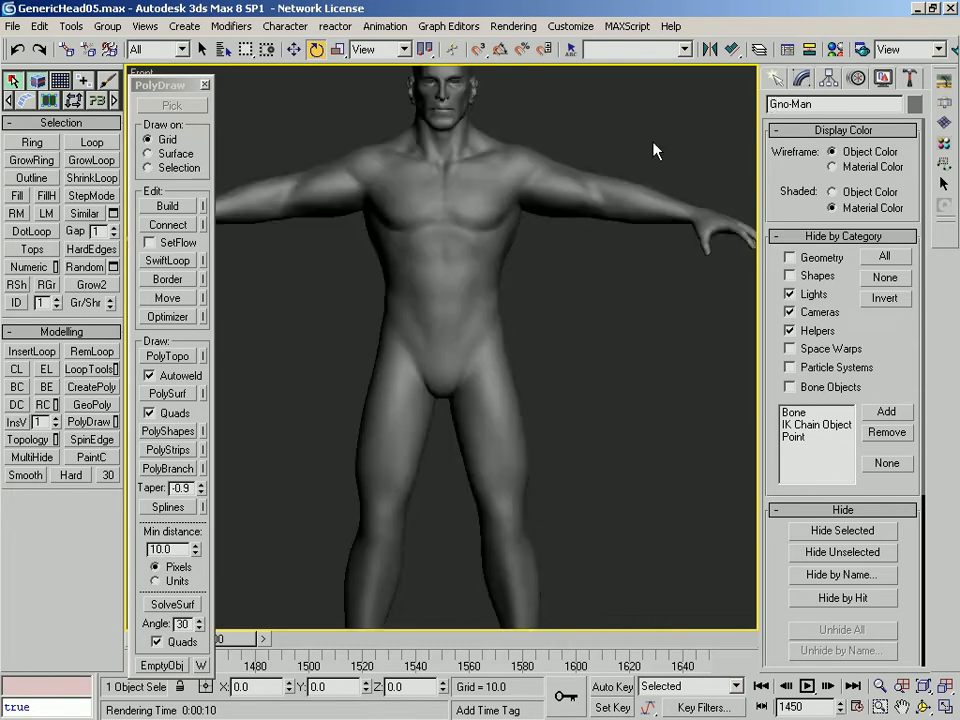
{"action": "right_click", "coordinate": [457, 273]}
{"action": "left_click", "coordinate": [486, 188]}
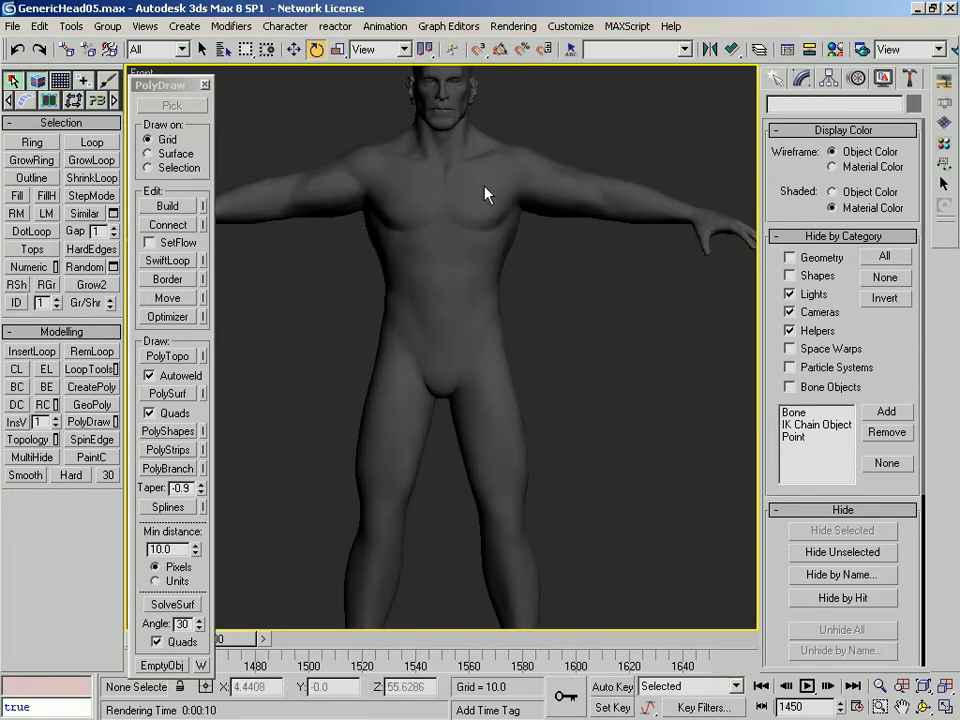
Set PolyDraw to draw on Surface, unfreeze all objects, and pick Gno-Man as the drawing surface
{"action": "left_click", "coordinate": [165, 152]}
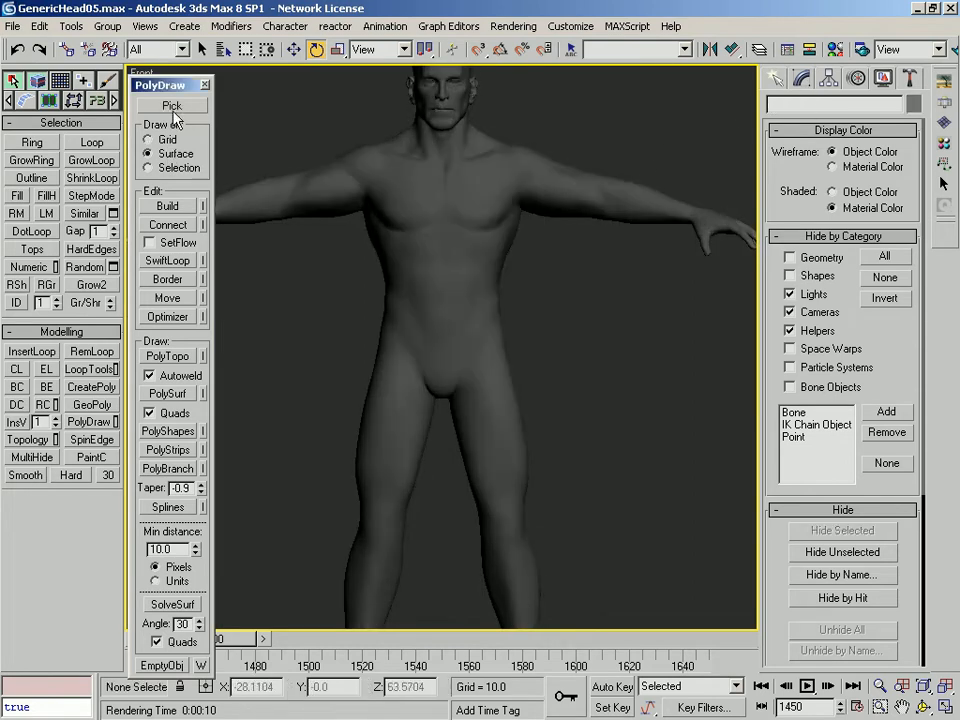
{"action": "key", "text": "w"}
{"action": "right_click", "coordinate": [465, 166]}
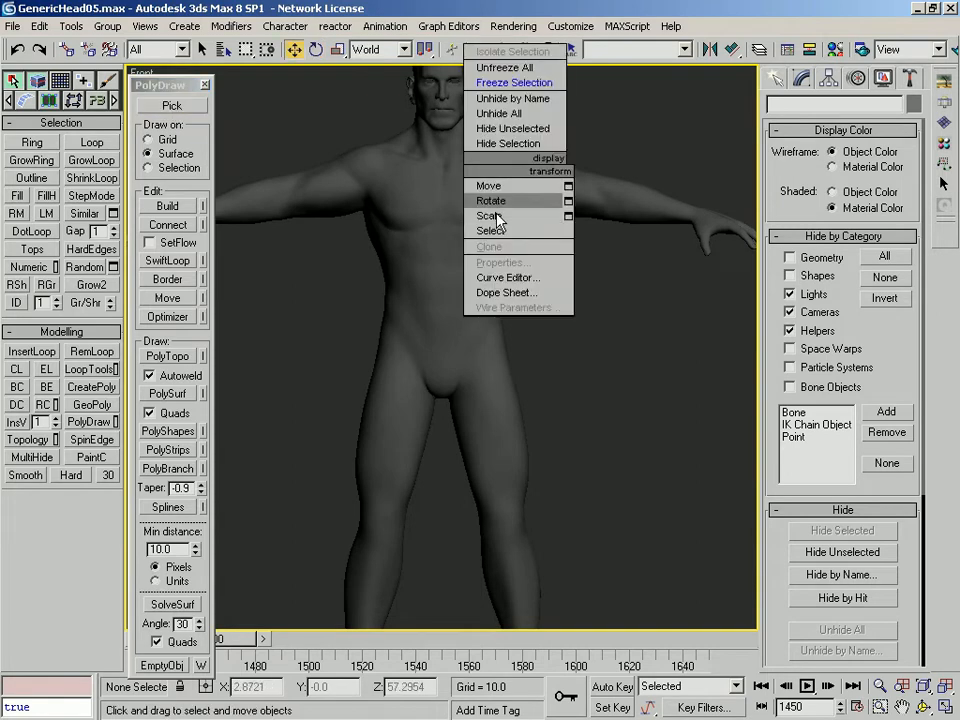
{"action": "left_click", "coordinate": [503, 68]}
{"action": "left_click", "coordinate": [170, 106]}
{"action": "left_click", "coordinate": [403, 199]}
Select Gno-Man and freeze it again as the reference surface for drawing
{"action": "right_click", "coordinate": [405, 199]}
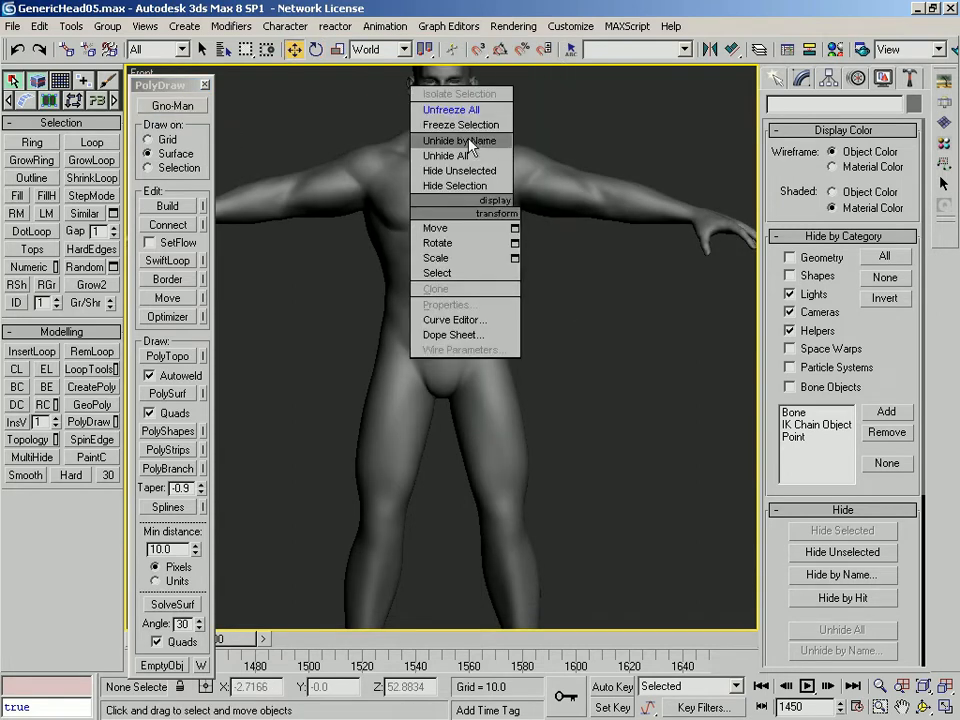
{"action": "left_click", "coordinate": [465, 124]}
{"action": "left_click", "coordinate": [467, 180]}
{"action": "right_click", "coordinate": [463, 191]}
{"action": "left_click", "coordinate": [494, 107]}
{"action": "mouse_move", "coordinate": [384, 197]}
{"action": "middle_mouse_down"}
{"action": "mouse_move", "coordinate": [381, 214]}
{"action": "mouse_move", "coordinate": [394, 177]}
{"action": "middle_mouse_up"}
{"action": "middle_click_drag", "start_coordinate": [393, 226], "coordinate": [400, 328]}
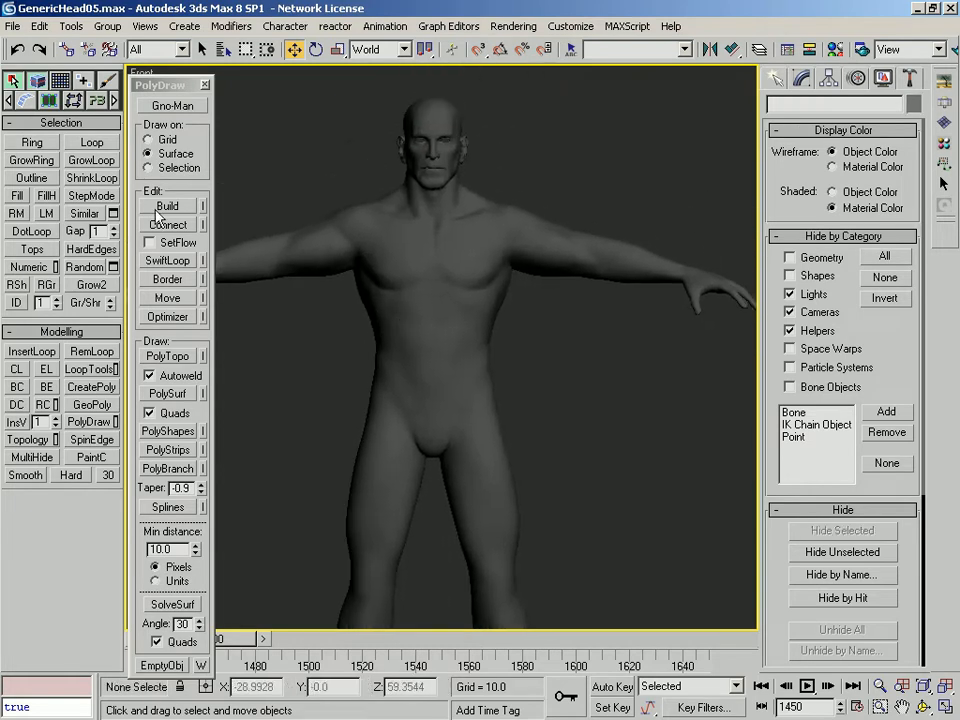
Close and reopen the PolyDraw tools, shifting their window slightly
{"action": "left_click", "coordinate": [163, 665]}
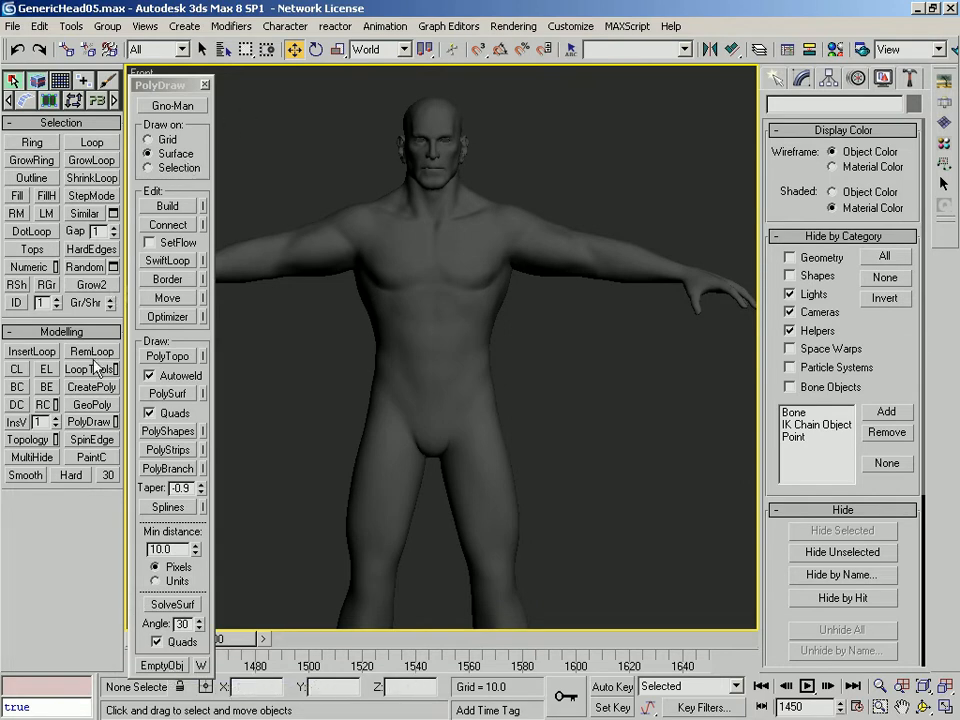
{"action": "left_click", "coordinate": [205, 85]}
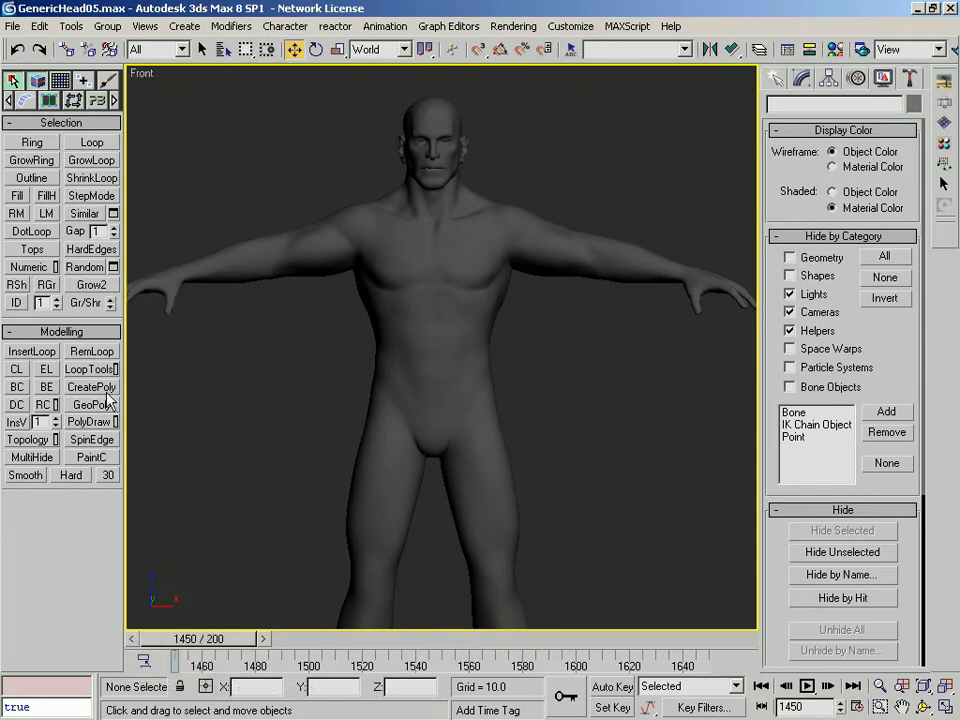
{"action": "left_click", "coordinate": [89, 421]}
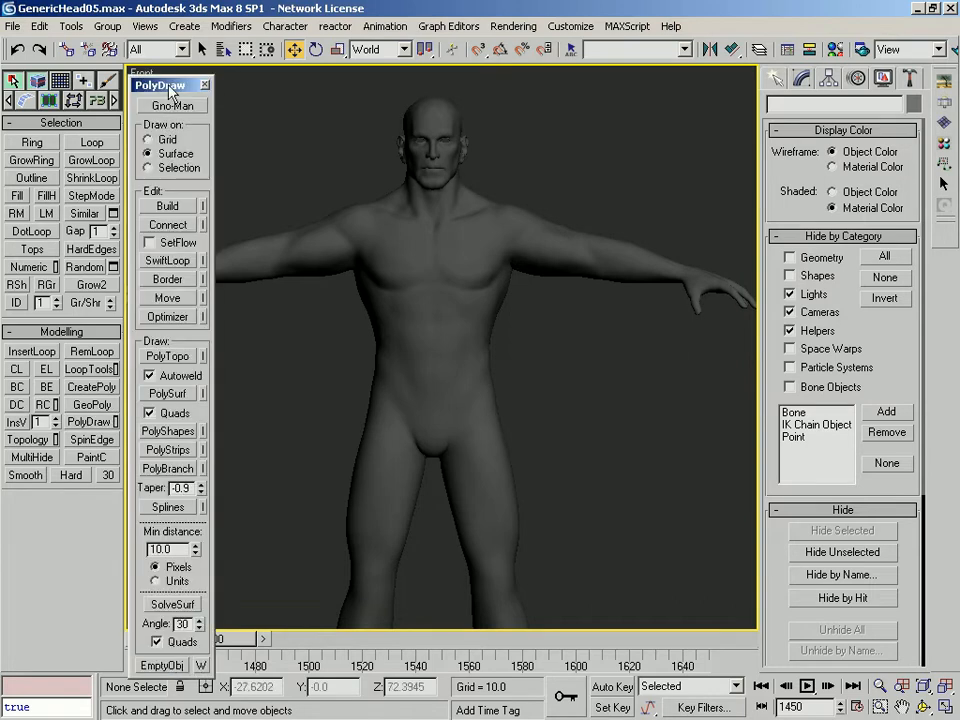
{"action": "mouse_move", "coordinate": [168, 78]}
{"action": "left_mouse_down"}
{"action": "mouse_move", "coordinate": [163, 117]}
{"action": "mouse_move", "coordinate": [163, 97]}
{"action": "left_mouse_up"}
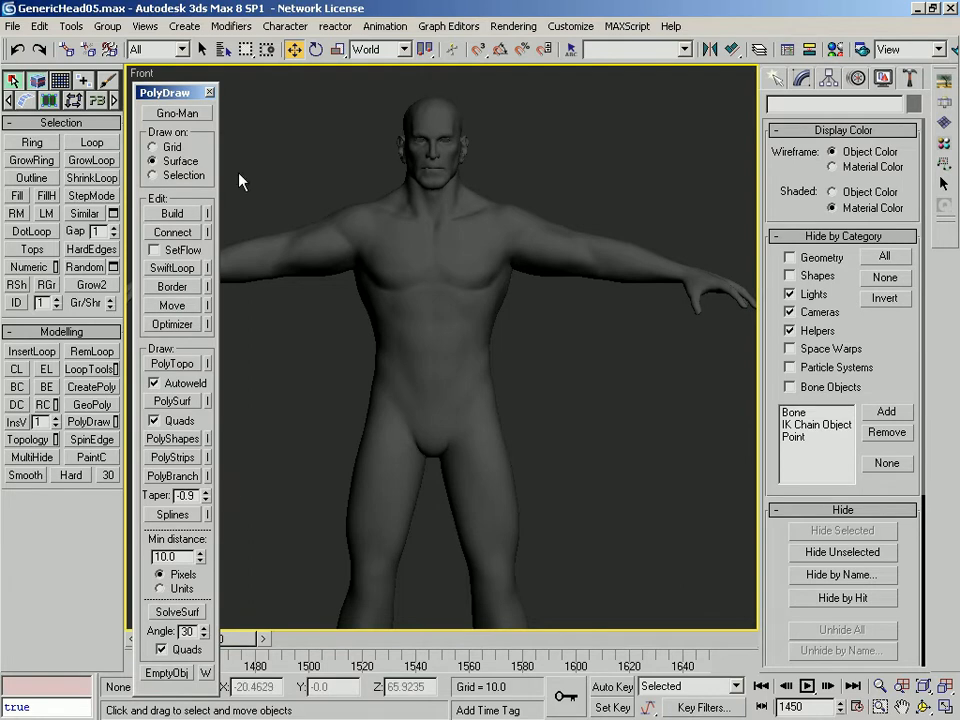
{"action": "left_click", "coordinate": [169, 213]}
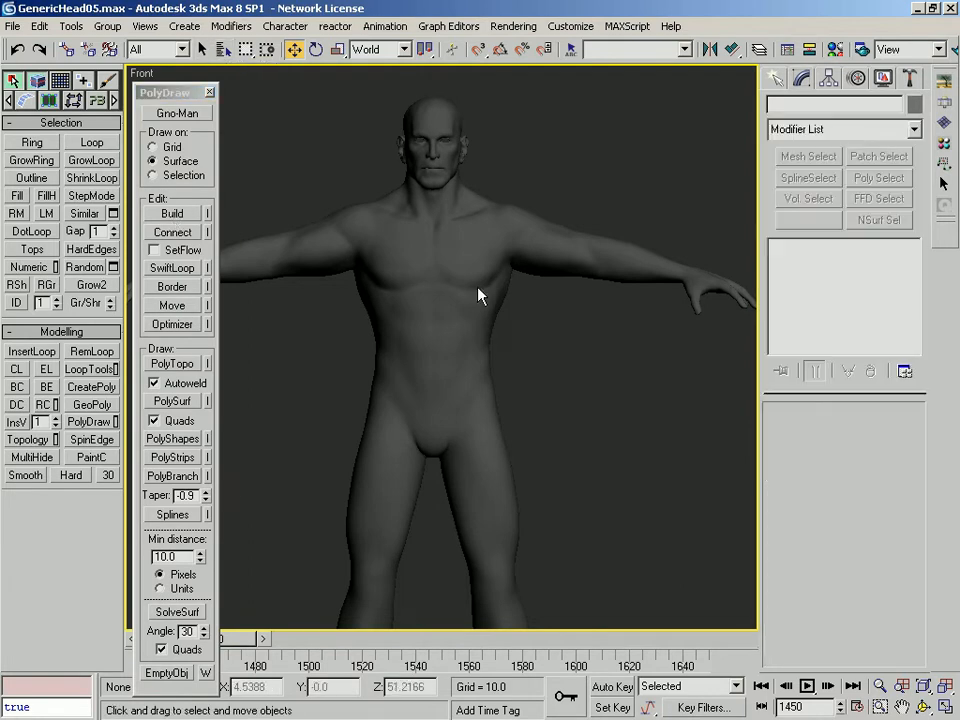
Create an empty editable poly object with PolyDraw and name it TankTop
{"action": "left_click", "coordinate": [172, 673]}
{"action": "left_click", "coordinate": [798, 103]}
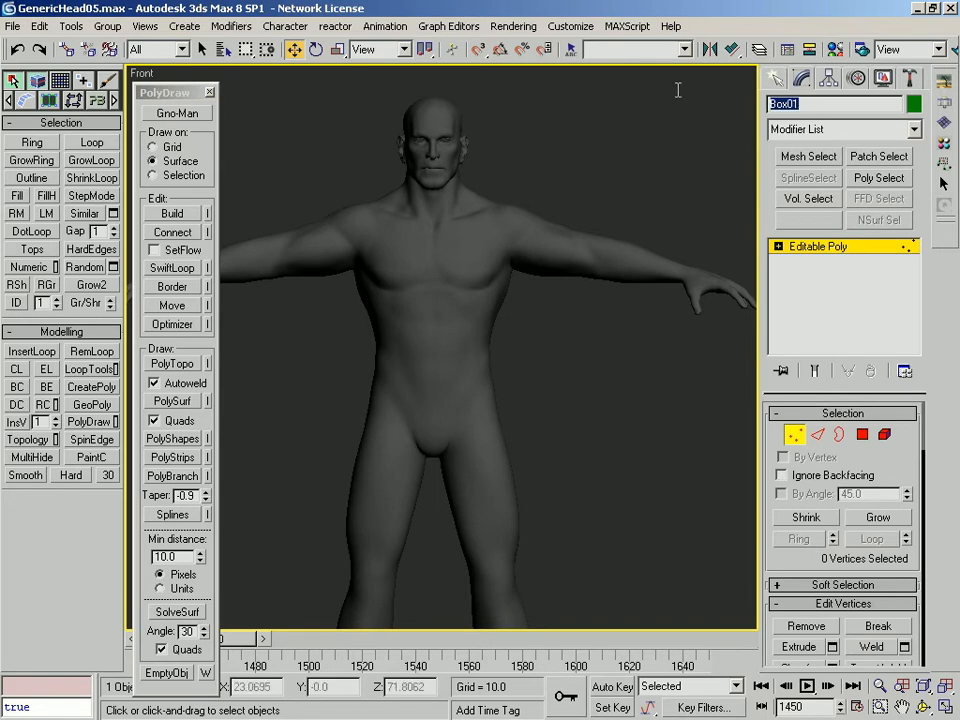
{"action": "type", "text": "Gene"}
{"action": "key", "text": "BackSpace"}
{"action": "key", "text": "BackSpace"}
{"action": "key", "text": "BackSpace"}
{"action": "key", "text": "BackSpace"}
{"action": "type", "text": "TankTop"}
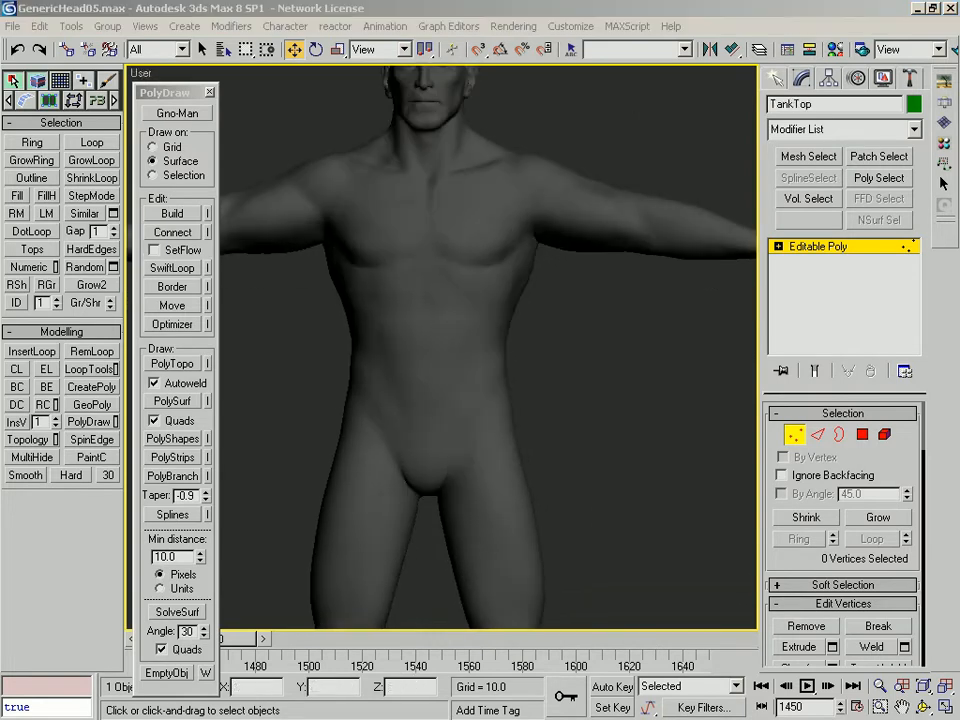
Rename the empty tank top object as Wife Beater
{"action": "left_click", "coordinate": [866, 110]}
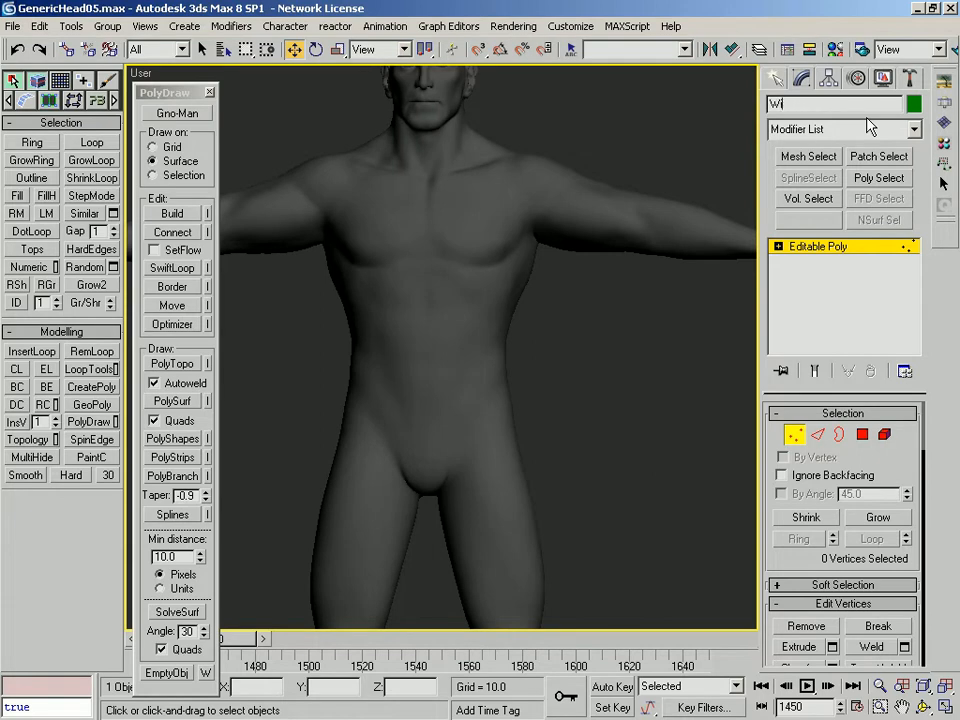
{"action": "scroll", "coordinate": [522, 166], "scroll_direction": "up", "scroll_amount": 3}
{"action": "middle_click_drag", "start_coordinate": [522, 166], "coordinate": [524, 355]}
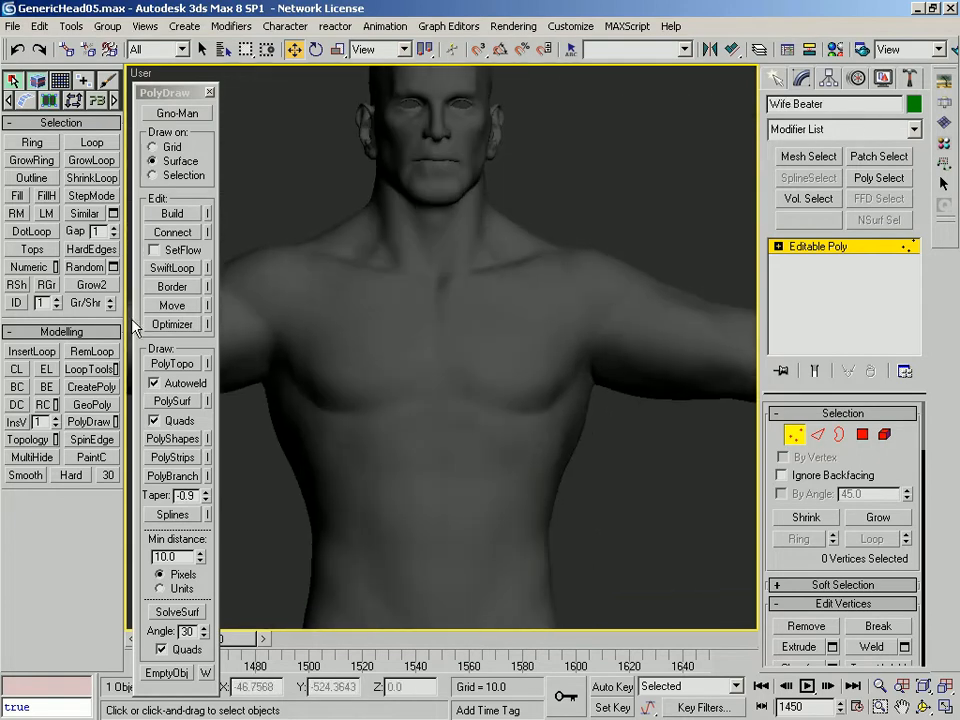
Draw the tank top's front neckline as a PolyTopo stroke from the shoulder to the middle of the chest
{"action": "left_click", "coordinate": [177, 366]}
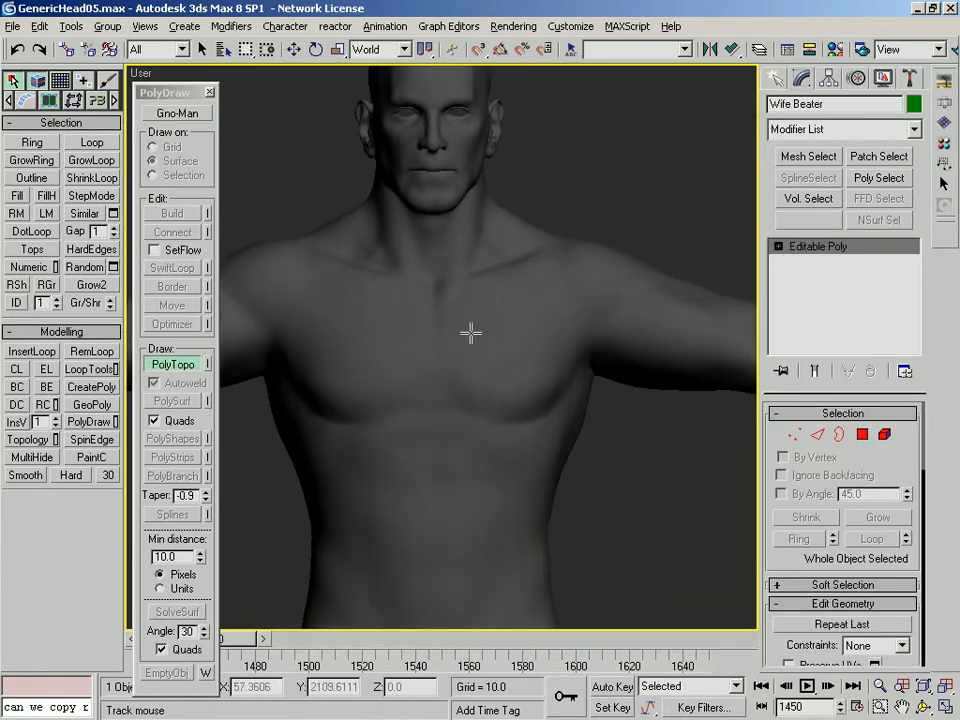
{"action": "scroll", "coordinate": [474, 321], "scroll_direction": "up", "scroll_amount": 2}
{"action": "middle_click_drag", "start_coordinate": [474, 319], "coordinate": [484, 319]}
{"action": "middle_click_drag", "start_coordinate": [302, 229], "coordinate": [343, 230]}
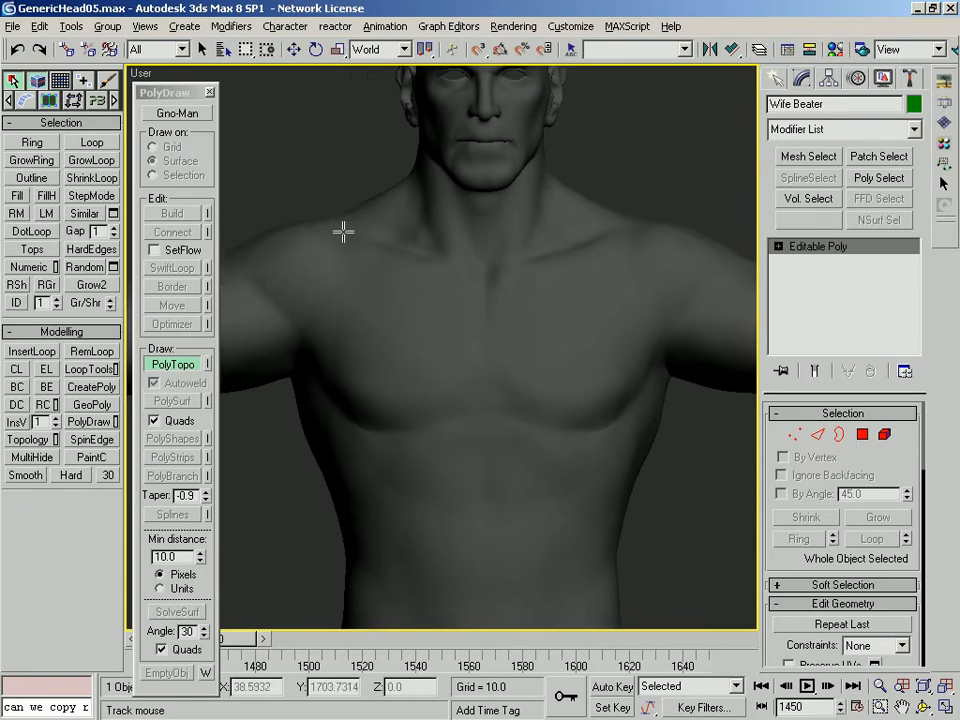
{"action": "left_click_drag", "start_coordinate": [377, 278], "coordinate": [428, 300]}
{"action": "middle_click_drag", "start_coordinate": [489, 313], "coordinate": [489, 261]}
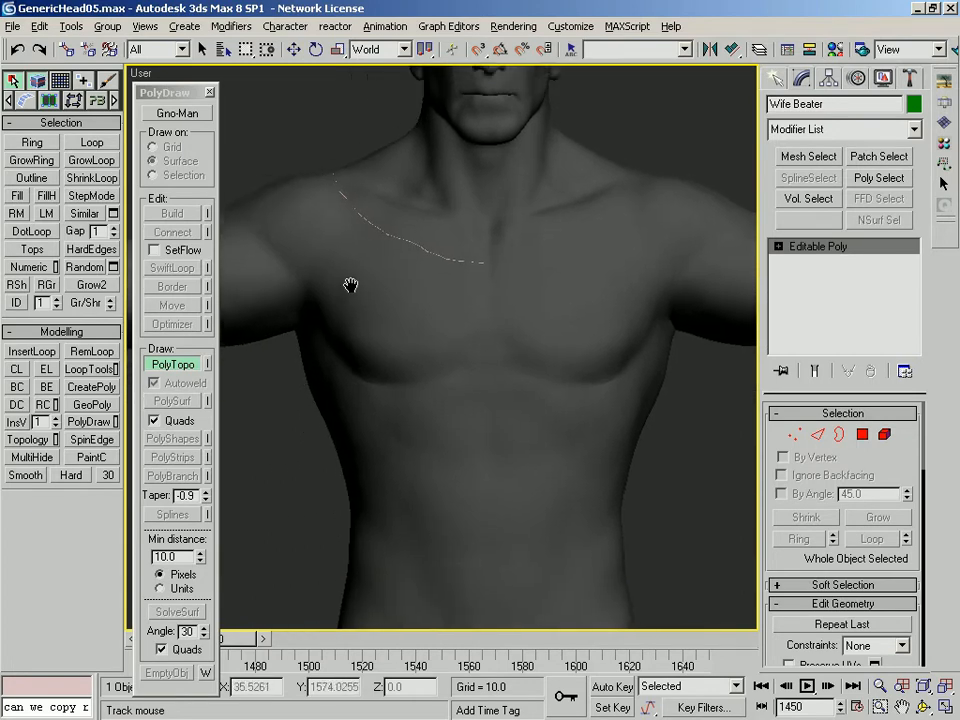
Draw PolyTopo strokes around the armhole, from the shoulder down the chest, under the arm and up the back to the shoulder
{"action": "middle_click_drag", "start_coordinate": [347, 279], "coordinate": [330, 237]}
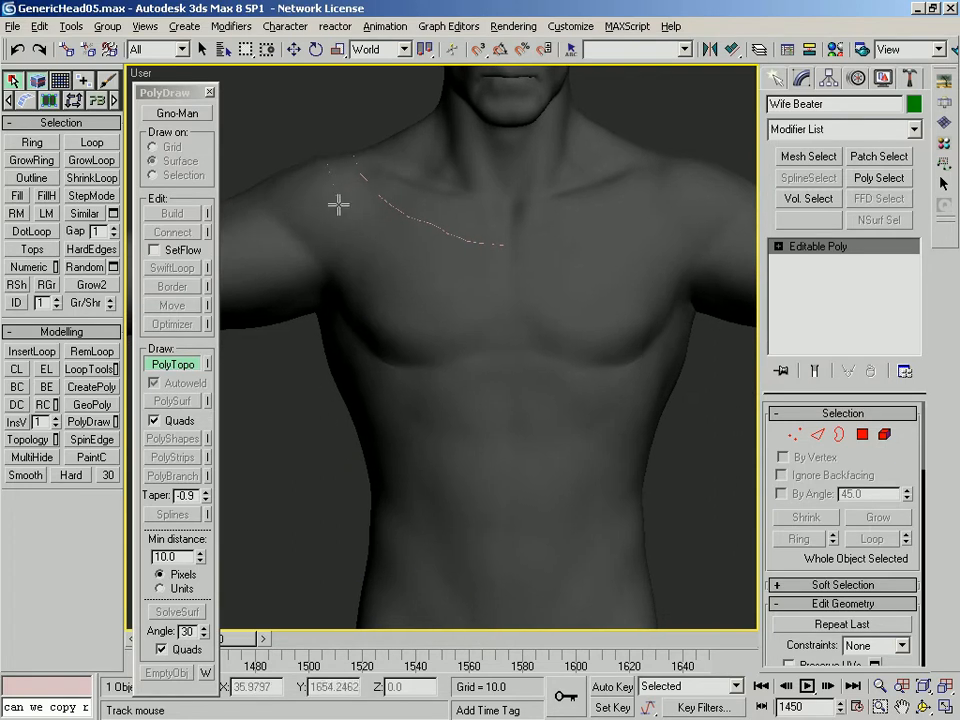
{"action": "left_click_drag", "start_coordinate": [350, 258], "coordinate": [350, 323]}
{"action": "mouse_move", "coordinate": [339, 368]}
{"action": "middle_mouse_down", "text": "alt"}
{"action": "mouse_move", "coordinate": [439, 343]}
{"action": "mouse_move", "coordinate": [469, 351]}
{"action": "middle_mouse_up", "text": "alt"}
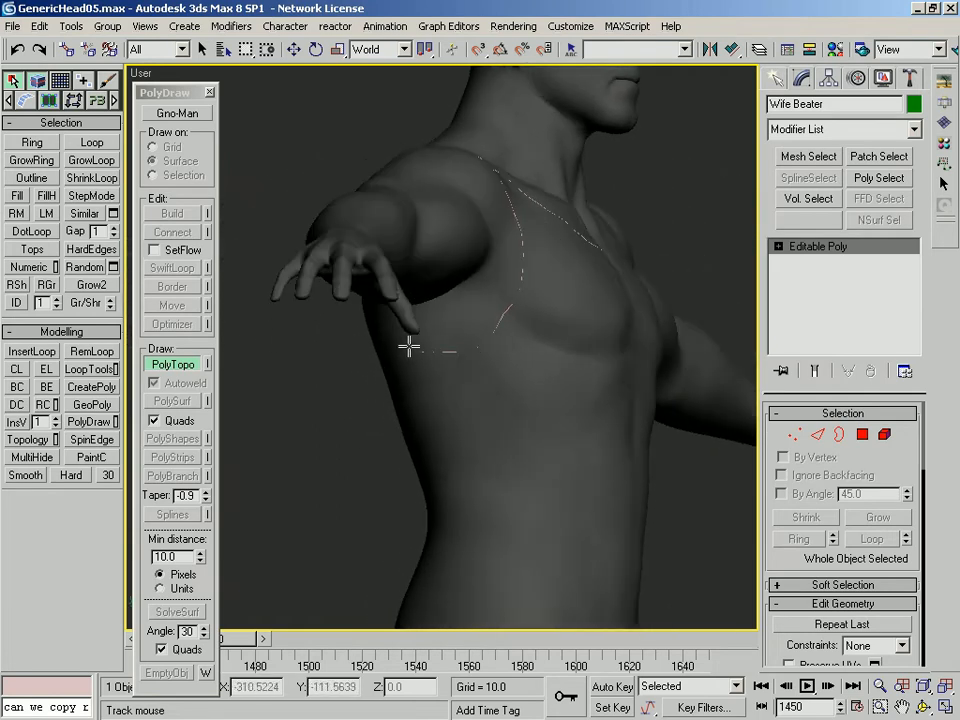
{"action": "middle_click_drag", "start_coordinate": [392, 332], "coordinate": [540, 345], "text": "alt"}
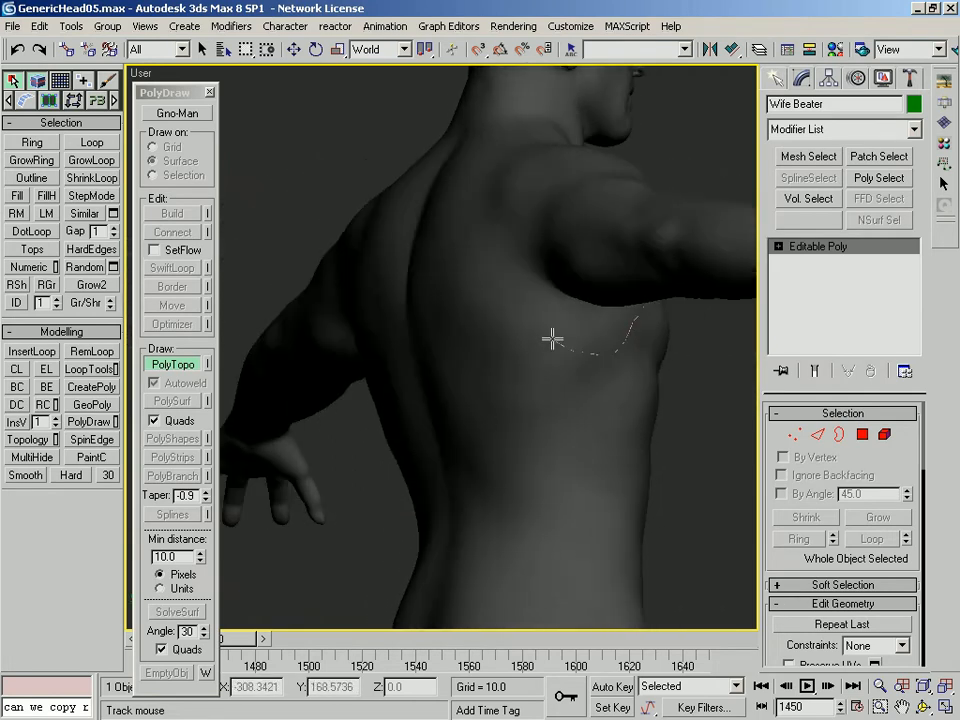
{"action": "mouse_move", "coordinate": [545, 336]}
{"action": "left_mouse_down"}
{"action": "mouse_move", "coordinate": [514, 304]}
{"action": "mouse_move", "coordinate": [497, 253]}
{"action": "left_mouse_up"}
{"action": "mouse_move", "coordinate": [503, 167]}
{"action": "middle_mouse_down", "text": "alt"}
{"action": "mouse_move", "coordinate": [489, 216]}
{"action": "mouse_move", "coordinate": [444, 214]}
{"action": "mouse_move", "coordinate": [396, 272]}
{"action": "mouse_move", "coordinate": [401, 324]}
{"action": "middle_mouse_up", "text": "alt"}
{"action": "mouse_move", "coordinate": [461, 377]}
{"action": "middle_mouse_down", "text": "alt"}
{"action": "mouse_move", "coordinate": [484, 377]}
{"action": "mouse_move", "coordinate": [428, 528]}
{"action": "middle_mouse_up", "text": "alt"}
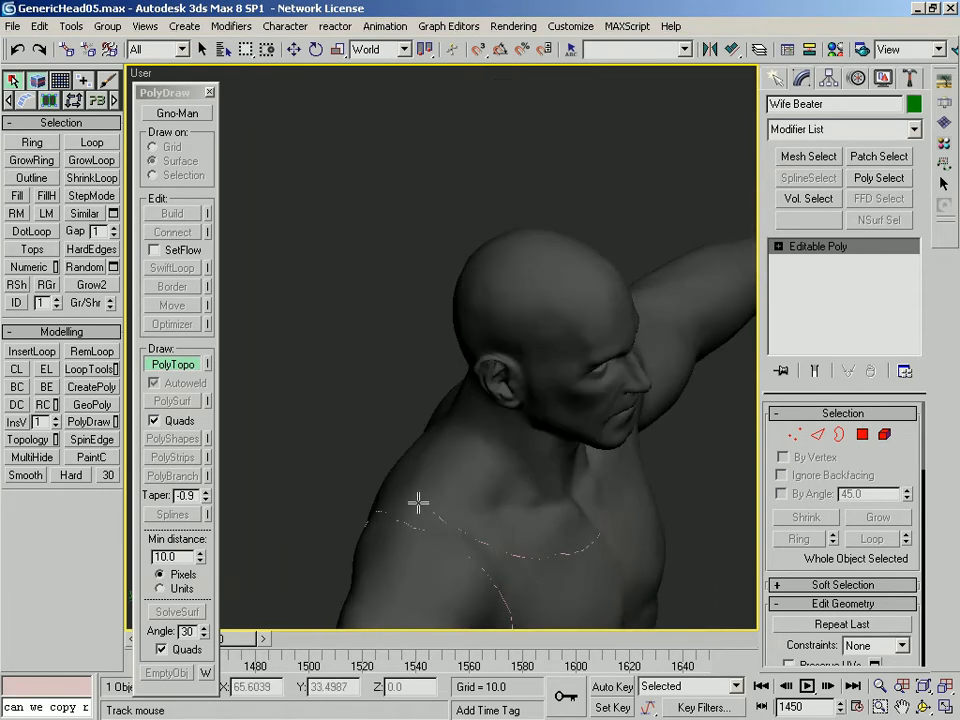
{"action": "middle_click_drag", "start_coordinate": [401, 448], "coordinate": [491, 424], "text": "alt"}
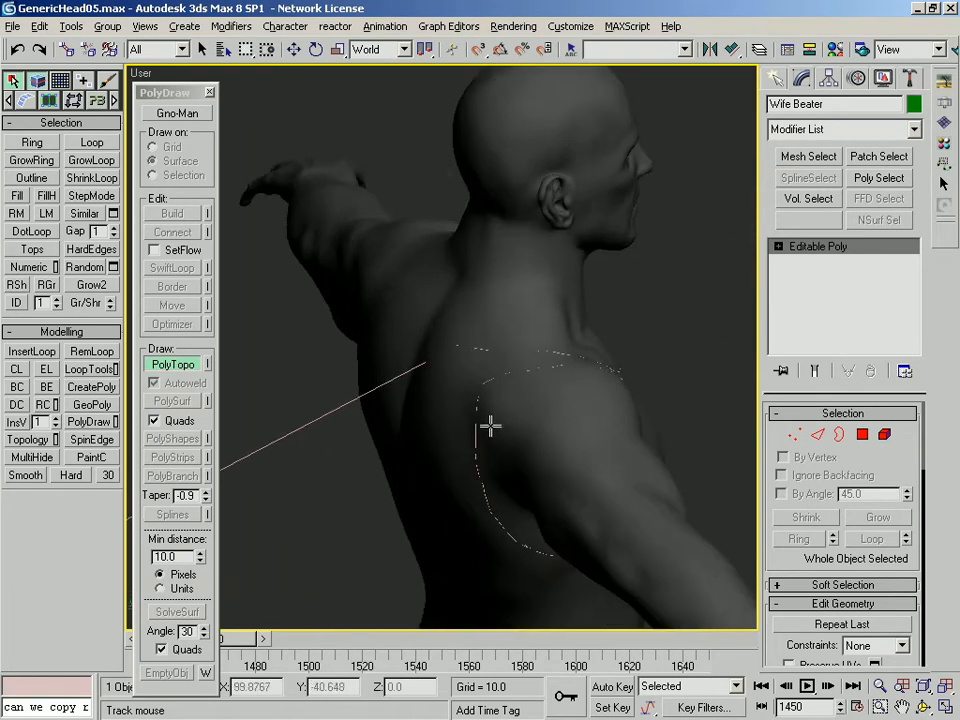
Draw short PolyTopo cross strokes over the top of the shoulder strap
{"action": "mouse_move", "coordinate": [455, 353]}
{"action": "middle_mouse_down", "text": "alt"}
{"action": "mouse_move", "coordinate": [448, 358]}
{"action": "mouse_move", "coordinate": [467, 366]}
{"action": "mouse_move", "coordinate": [342, 341]}
{"action": "middle_mouse_up", "text": "alt"}
{"action": "mouse_move", "coordinate": [486, 321]}
{"action": "middle_mouse_down", "text": "alt"}
{"action": "mouse_move", "coordinate": [422, 364]}
{"action": "mouse_move", "coordinate": [412, 407]}
{"action": "middle_mouse_up", "text": "alt"}
{"action": "left_click_drag", "start_coordinate": [331, 493], "coordinate": [391, 466]}
{"action": "middle_click_drag", "start_coordinate": [403, 482], "coordinate": [392, 392], "text": "alt"}
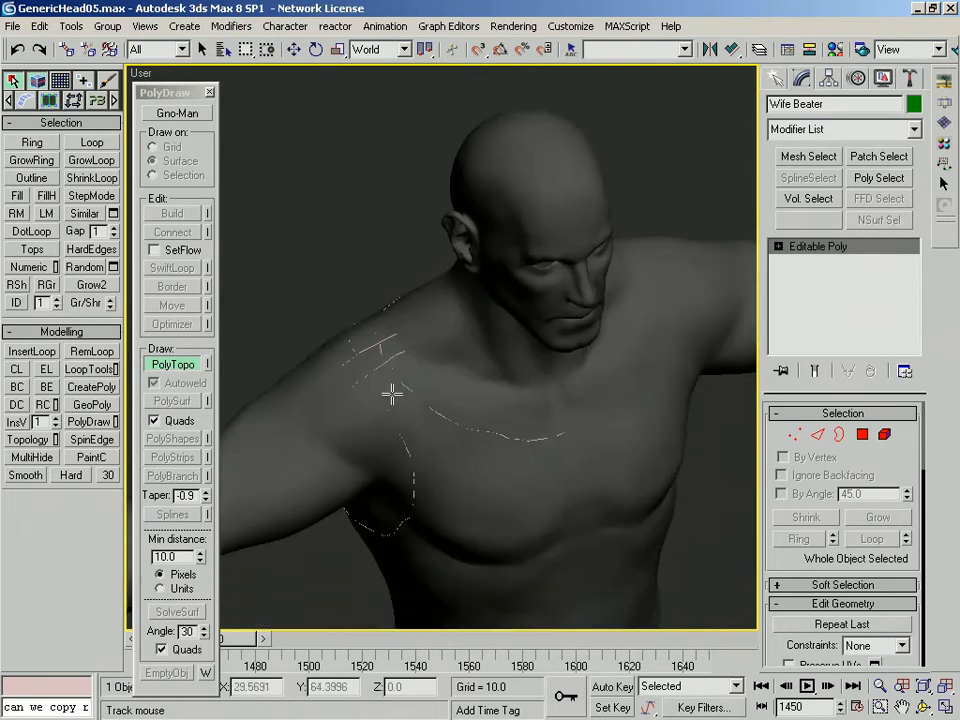
Display the reference figure as wireframe and draw more cross strokes down the front of the shoulder strap
{"action": "left_click", "coordinate": [205, 672]}
{"action": "mouse_move", "coordinate": [391, 441]}
{"action": "left_mouse_down"}
{"action": "mouse_move", "coordinate": [445, 401]}
{"action": "mouse_move", "coordinate": [423, 596]}
{"action": "mouse_move", "coordinate": [455, 418]}
{"action": "left_mouse_up"}
{"action": "mouse_move", "coordinate": [465, 419]}
{"action": "middle_mouse_down", "text": "alt"}
{"action": "mouse_move", "coordinate": [437, 392]}
{"action": "mouse_move", "coordinate": [415, 283]}
{"action": "middle_mouse_up", "text": "alt"}
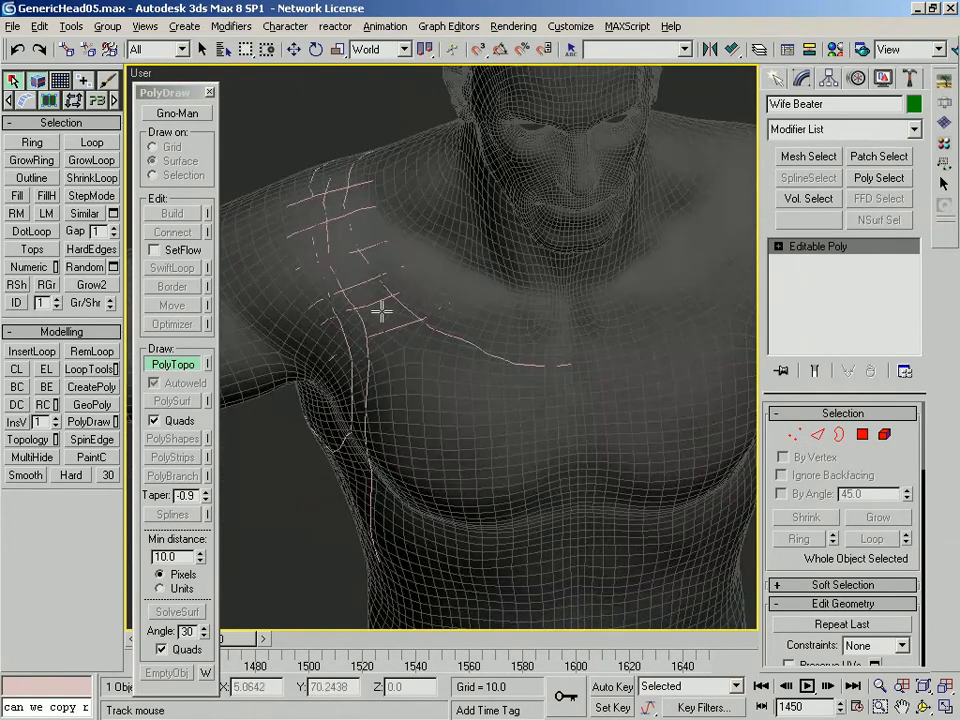
Draw vertical PolyTopo strokes down the chest, along the body's centre line and down the side of the torso
{"action": "middle_click_drag", "start_coordinate": [405, 433], "coordinate": [373, 315]}
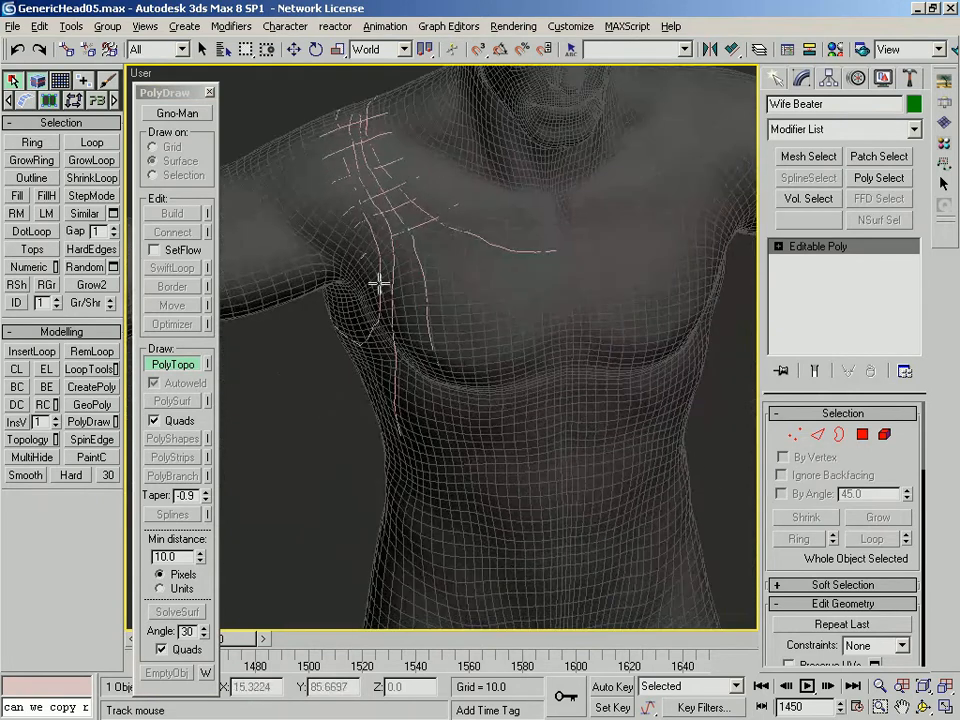
{"action": "mouse_move", "coordinate": [462, 226]}
{"action": "middle_mouse_down", "text": "alt"}
{"action": "mouse_move", "coordinate": [450, 234]}
{"action": "mouse_move", "coordinate": [452, 218]}
{"action": "middle_mouse_up", "text": "alt"}
{"action": "left_click_drag", "start_coordinate": [511, 163], "coordinate": [512, 441]}
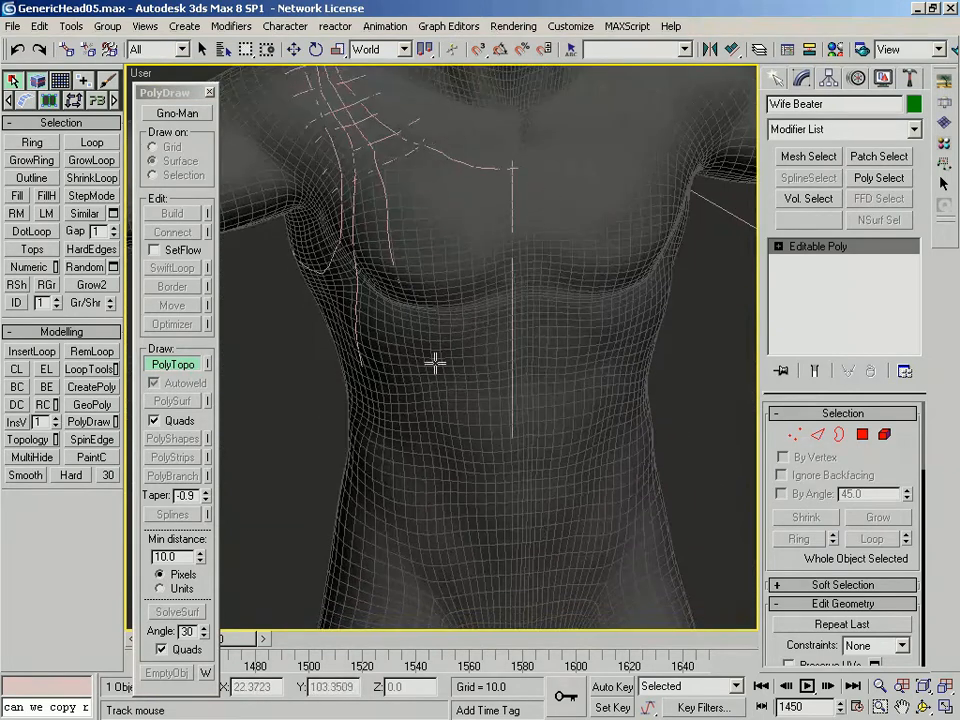
{"action": "middle_click_drag", "start_coordinate": [325, 365], "coordinate": [368, 350], "text": "alt"}
{"action": "mouse_move", "coordinate": [381, 456]}
{"action": "middle_mouse_down", "text": "alt"}
{"action": "mouse_move", "coordinate": [369, 270]}
{"action": "mouse_move", "coordinate": [418, 388]}
{"action": "middle_mouse_up", "text": "alt"}
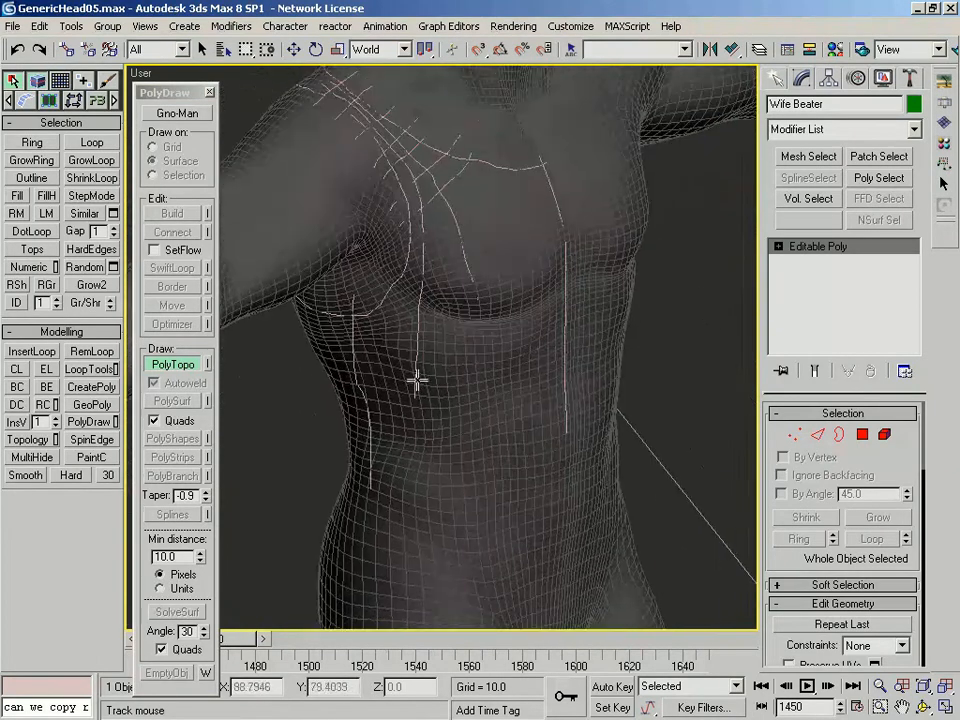
Draw horizontal PolyTopo strokes across the chest and side, and finish the drawing to generate the mesh
{"action": "middle_click_drag", "start_coordinate": [425, 270], "coordinate": [379, 302], "text": "alt"}
{"action": "middle_click_drag", "start_coordinate": [459, 249], "coordinate": [424, 281], "text": "alt"}
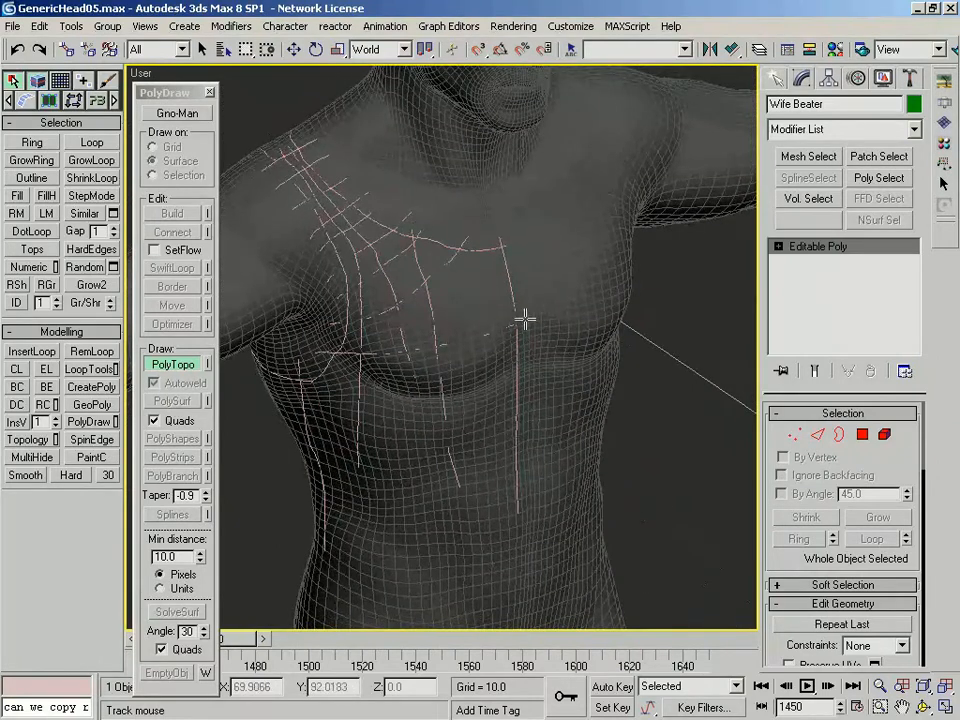
{"action": "middle_click_drag", "start_coordinate": [497, 330], "coordinate": [320, 290], "text": "alt"}
{"action": "middle_click_drag", "start_coordinate": [403, 315], "coordinate": [482, 315], "text": "alt"}
{"action": "middle_click_drag", "start_coordinate": [381, 306], "coordinate": [336, 306], "text": "alt"}
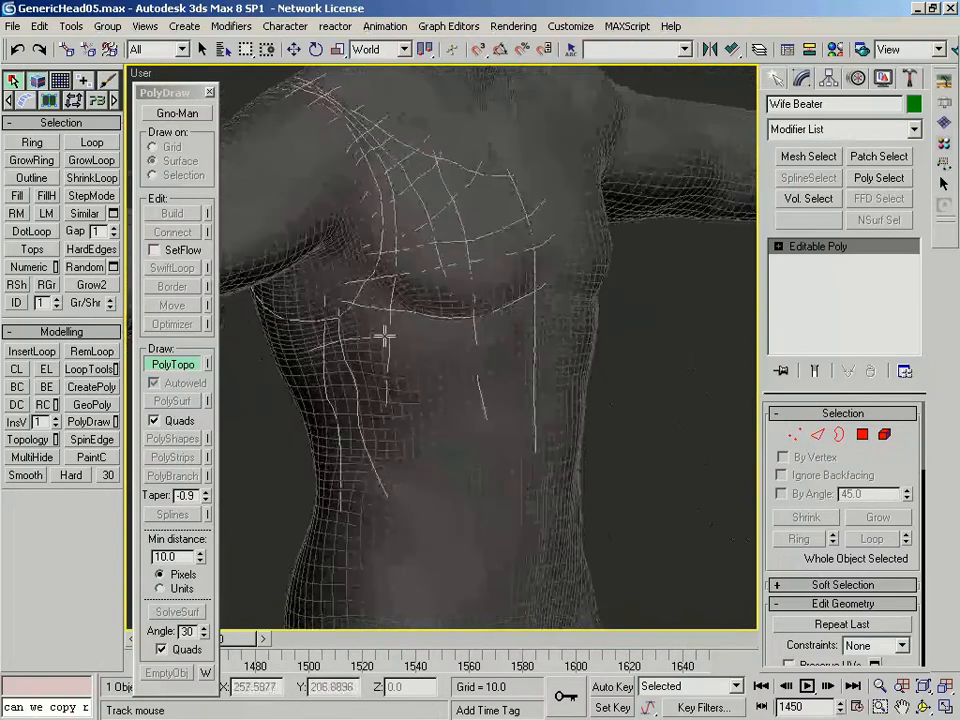
{"action": "middle_click_drag", "start_coordinate": [387, 352], "coordinate": [339, 336], "text": "alt"}
{"action": "right_click", "coordinate": [433, 270]}
{"action": "mouse_move", "coordinate": [433, 270]}
{"action": "middle_mouse_down", "text": "alt"}
{"action": "mouse_move", "coordinate": [400, 377]}
{"action": "mouse_move", "coordinate": [424, 299]}
{"action": "middle_mouse_up", "text": "alt"}
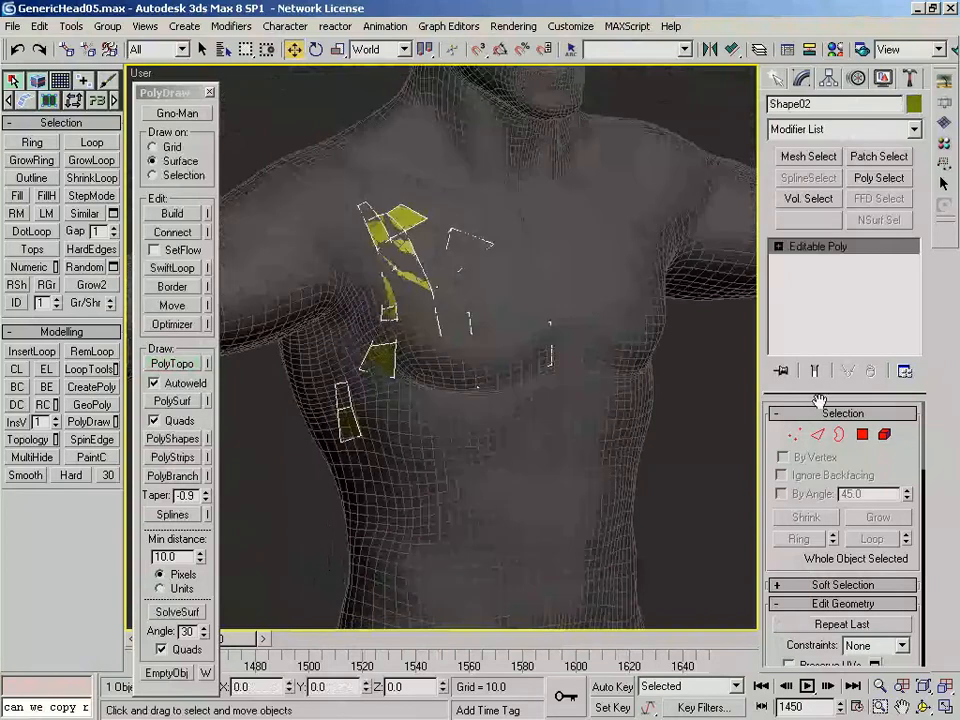
Delete all the fragmented polygon elements of the generated mesh and leave element editing
{"action": "left_click", "coordinate": [885, 438]}
{"action": "left_click", "coordinate": [378, 283]}
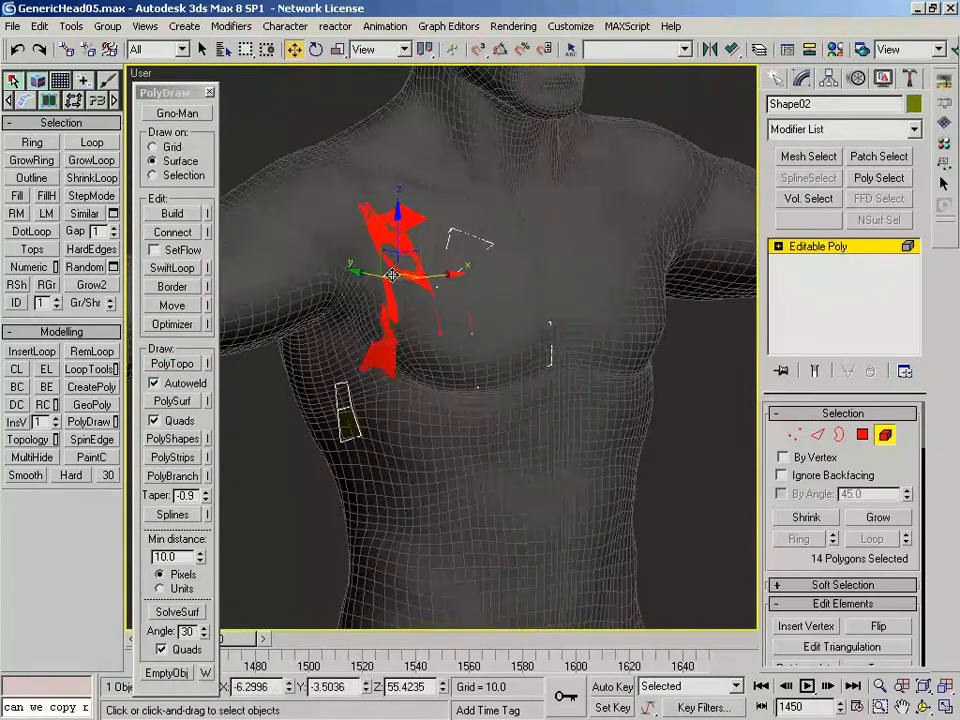
{"action": "left_click", "coordinate": [456, 250]}
{"action": "middle_click_drag", "start_coordinate": [460, 266], "coordinate": [441, 260]}
{"action": "scroll", "coordinate": [441, 260], "scroll_direction": "down", "scroll_amount": 2}
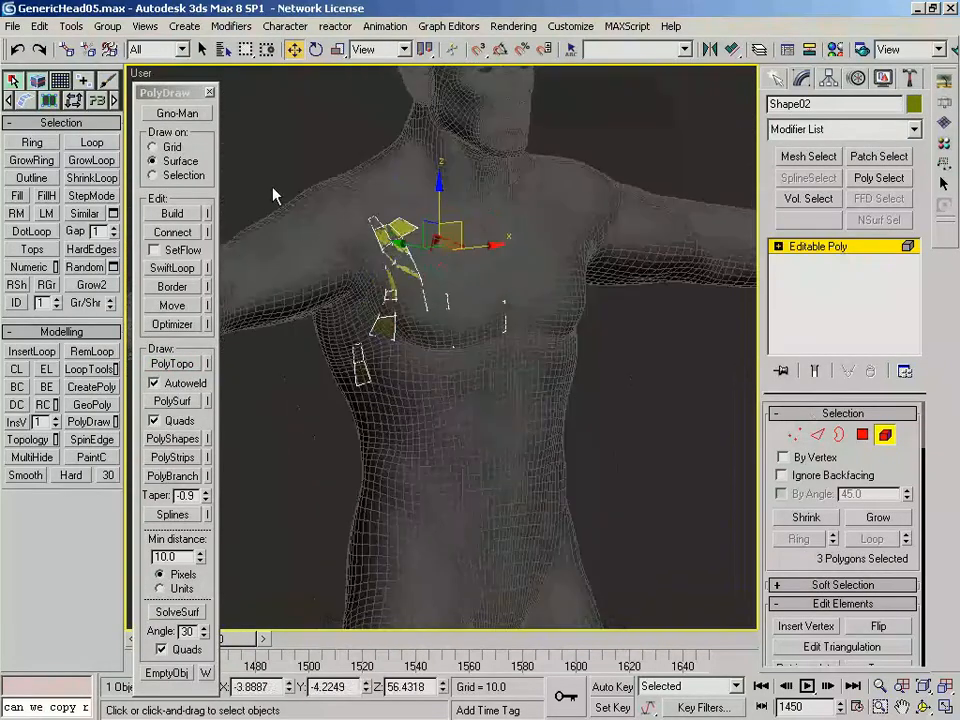
{"action": "left_click_drag", "start_coordinate": [305, 226], "coordinate": [540, 423]}
{"action": "key", "text": "Delete"}
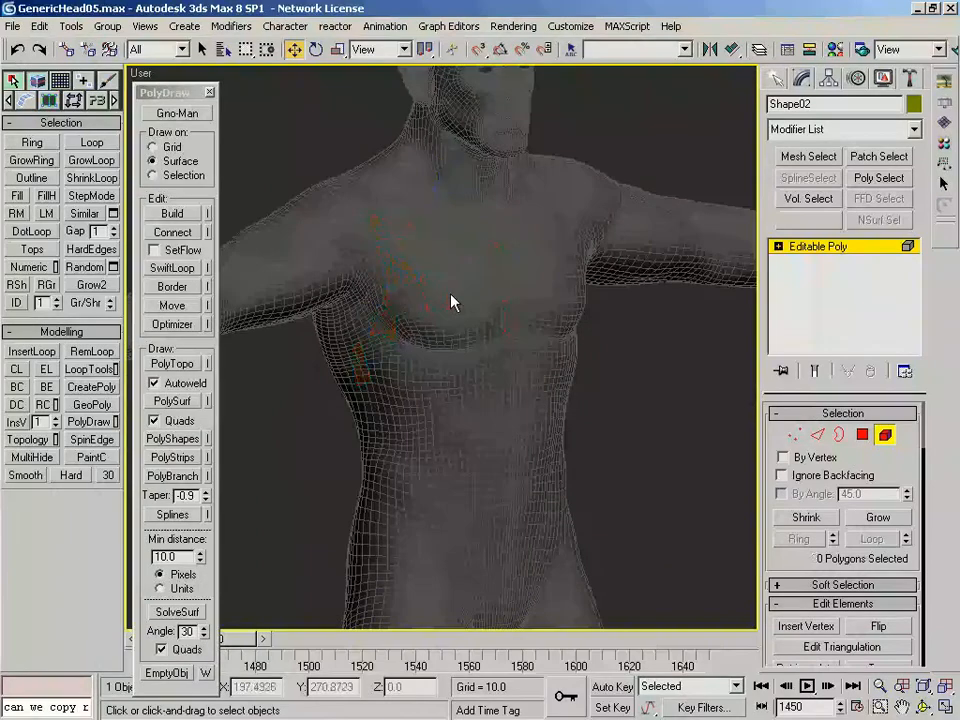
{"action": "left_click", "coordinate": [886, 438]}
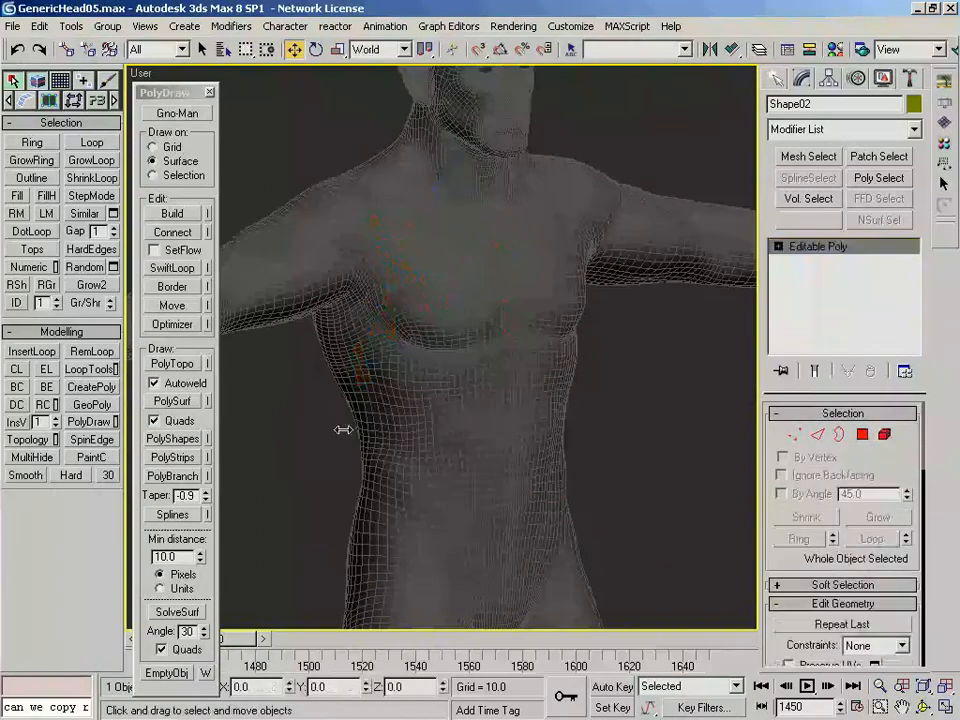
Redraw the neckline, armhole and front strap with PolyTopo strokes, adding cross strokes and a line down the chest
{"action": "left_click", "coordinate": [179, 366]}
{"action": "middle_click_drag", "start_coordinate": [357, 302], "coordinate": [366, 401]}
{"action": "scroll", "coordinate": [395, 345], "scroll_direction": "up", "scroll_amount": 2}
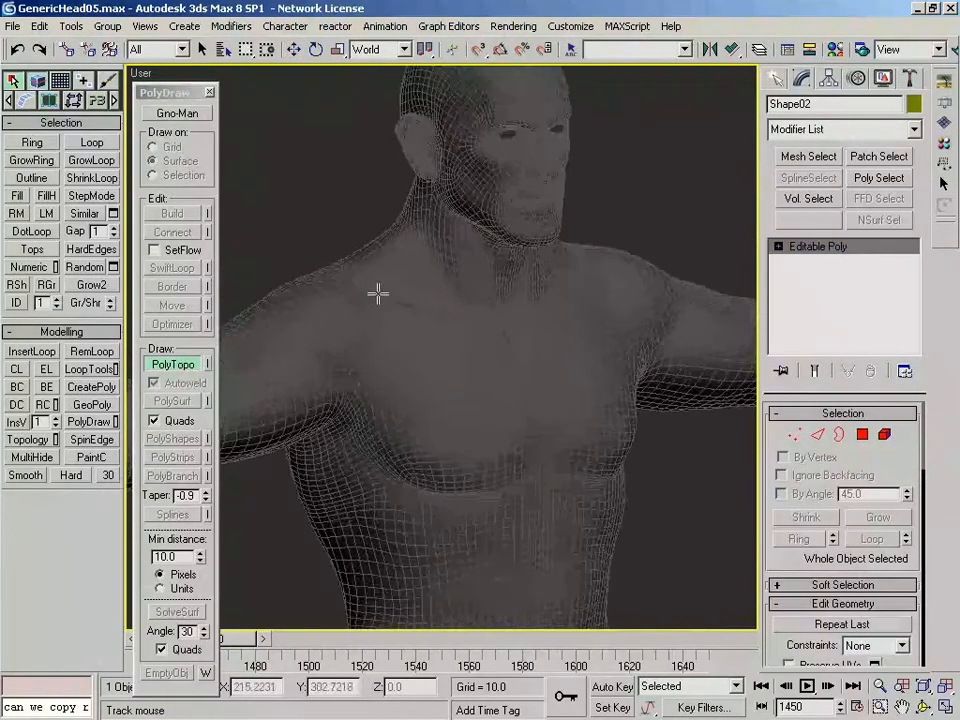
{"action": "left_click_drag", "start_coordinate": [440, 322], "coordinate": [504, 339]}
{"action": "mouse_move", "coordinate": [335, 288]}
{"action": "left_mouse_down"}
{"action": "mouse_move", "coordinate": [356, 309]}
{"action": "mouse_move", "coordinate": [381, 396]}
{"action": "mouse_move", "coordinate": [349, 497]}
{"action": "left_mouse_up"}
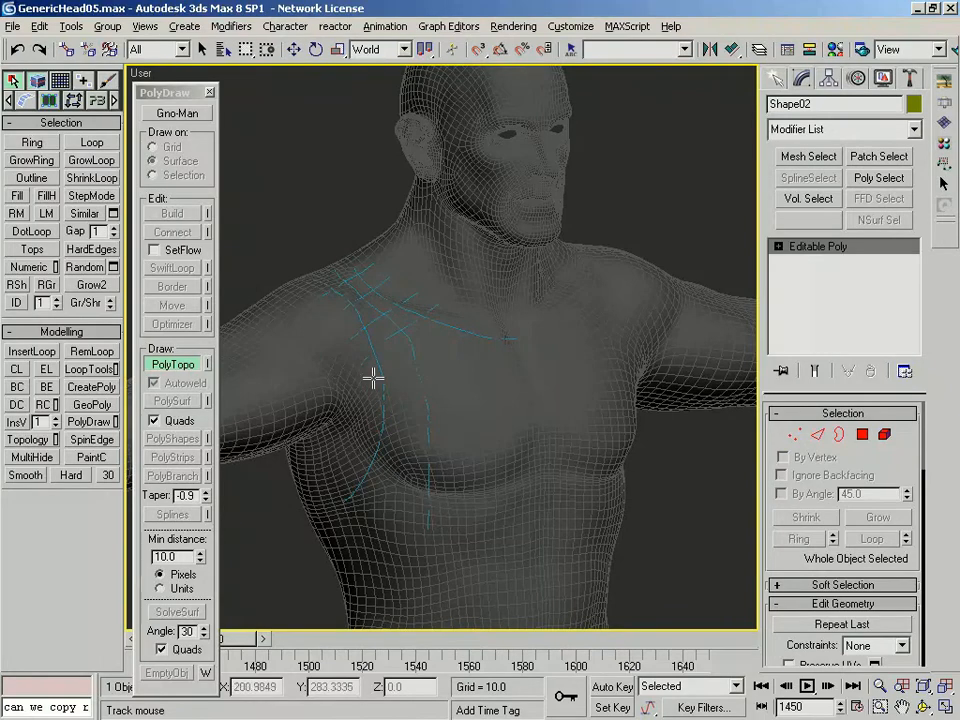
Draw the chest's cross strokes and centre line with PolyTopo, and finish the drawing to generate the upper front mesh
{"action": "middle_click_drag", "start_coordinate": [371, 377], "coordinate": [343, 381], "text": "alt"}
{"action": "left_click_drag", "start_coordinate": [381, 374], "coordinate": [437, 336]}
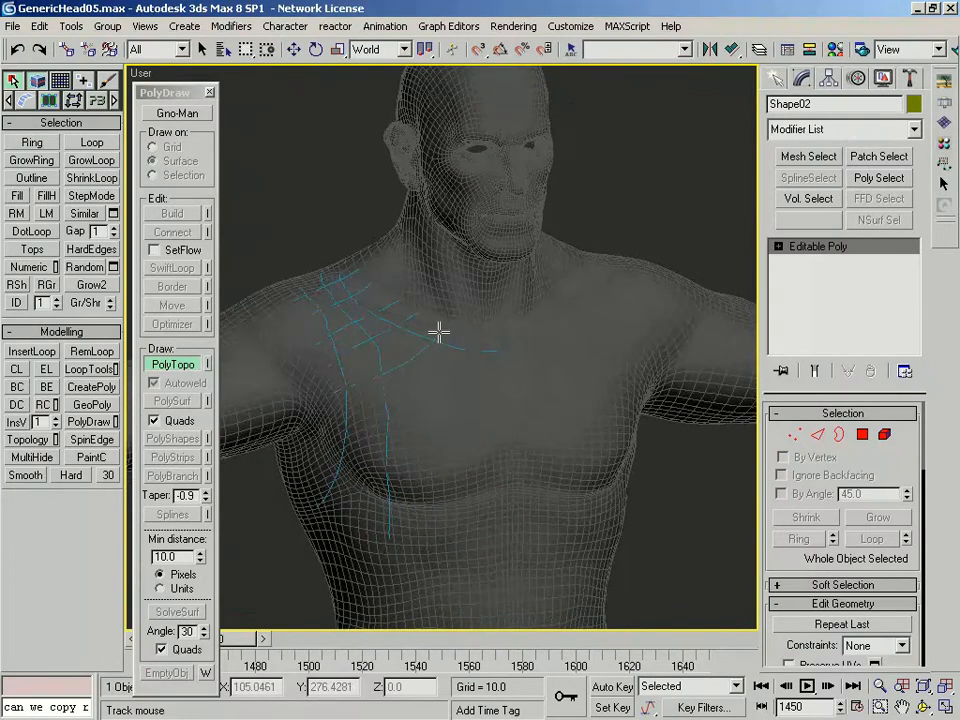
{"action": "mouse_move", "coordinate": [441, 328]}
{"action": "middle_mouse_down", "text": "alt"}
{"action": "mouse_move", "coordinate": [443, 358]}
{"action": "mouse_move", "coordinate": [436, 298]}
{"action": "middle_mouse_up", "text": "alt"}
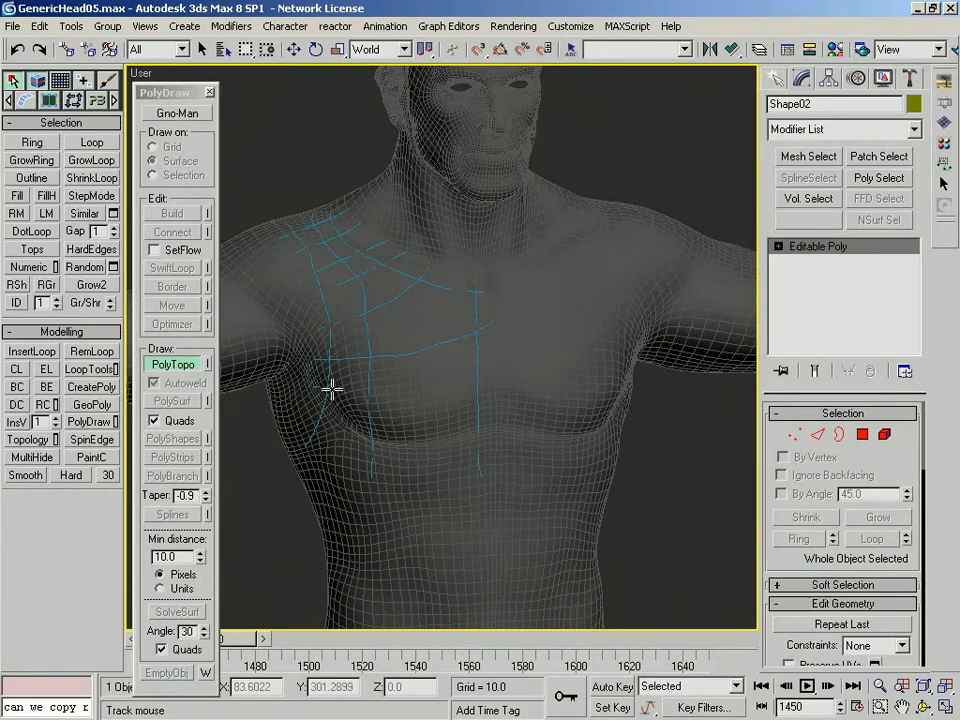
{"action": "left_click_drag", "start_coordinate": [428, 389], "coordinate": [500, 382]}
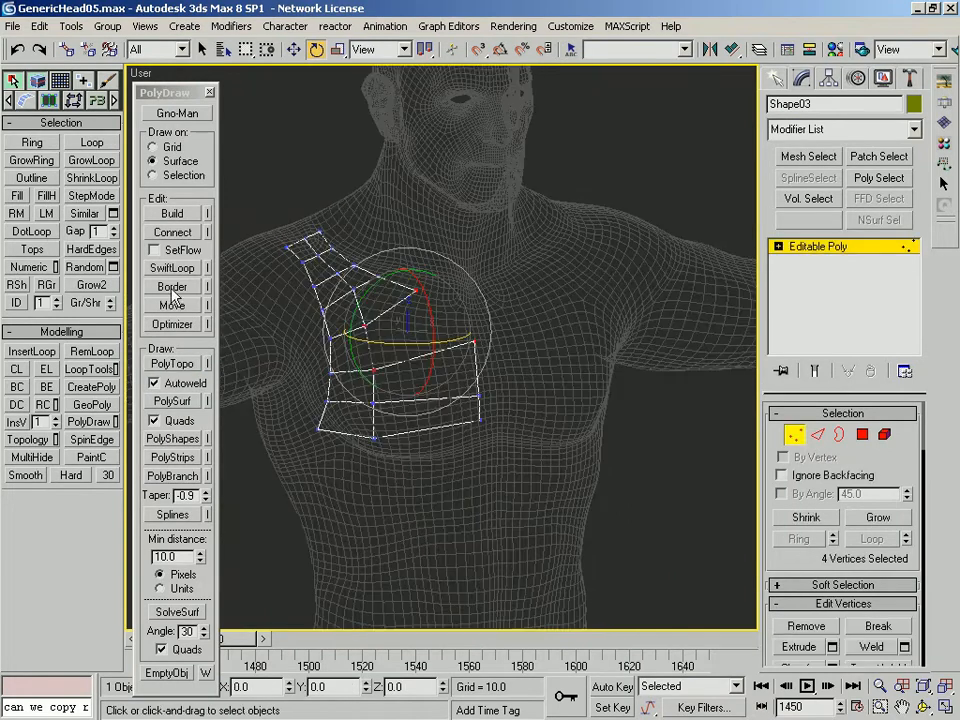
Close the gap between the strap and chest patches with Border, and connect a new edge line from the strap down the chest
{"action": "left_click", "coordinate": [172, 289]}
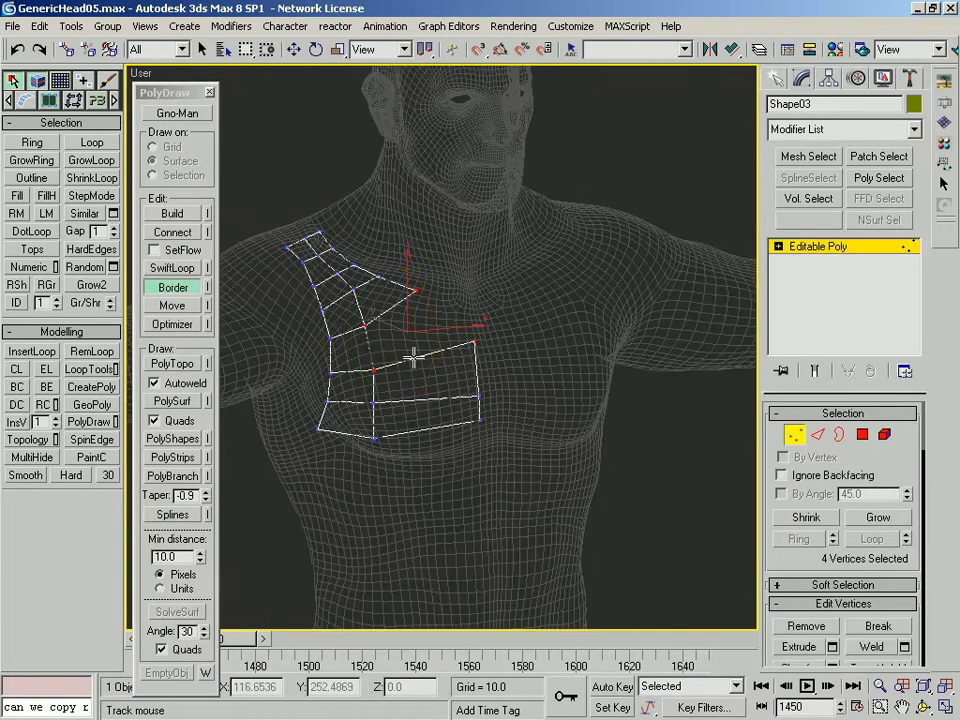
{"action": "middle_click_drag", "start_coordinate": [468, 315], "coordinate": [401, 321], "text": "alt"}
{"action": "left_click", "coordinate": [178, 233]}
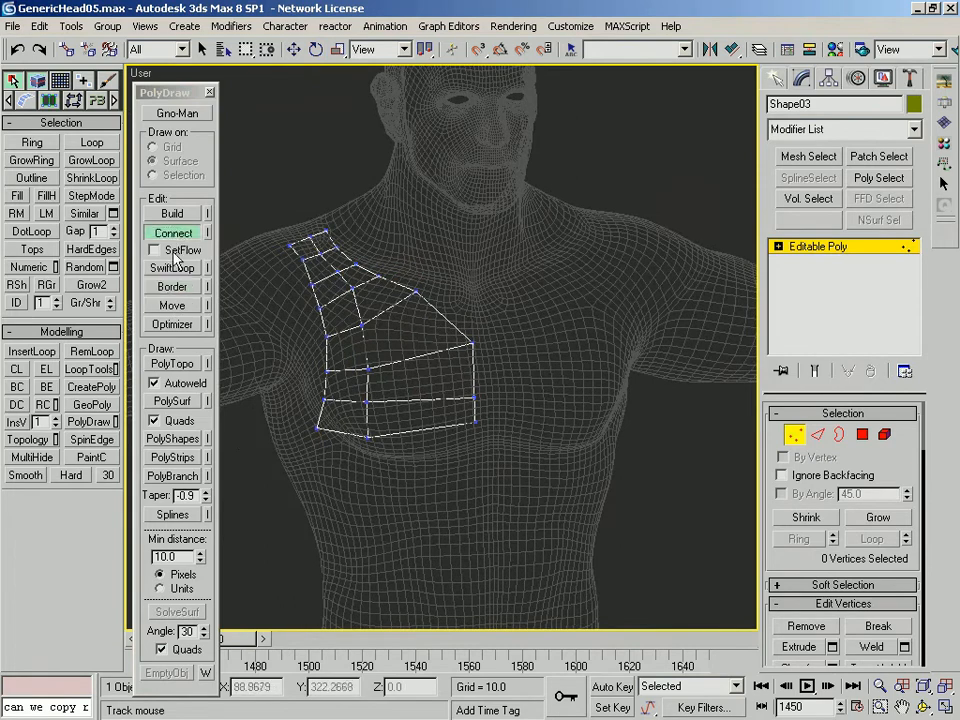
{"action": "mouse_move", "coordinate": [368, 272]}
{"action": "middle_mouse_down", "text": "alt"}
{"action": "mouse_move", "coordinate": [409, 257]}
{"action": "mouse_move", "coordinate": [409, 307]}
{"action": "middle_mouse_up", "text": "alt"}
{"action": "scroll", "coordinate": [409, 256], "scroll_direction": "up", "scroll_amount": 1}
{"action": "mouse_move", "coordinate": [328, 225]}
{"action": "left_mouse_down"}
{"action": "mouse_move", "coordinate": [446, 358]}
{"action": "mouse_move", "coordinate": [453, 468]}
{"action": "left_mouse_up"}
{"action": "middle_click_drag", "start_coordinate": [433, 317], "coordinate": [441, 316], "text": "alt"}
Connect additional edges between the neckline and the centre line to refine the upper chest with the Connect tool
{"action": "left_click_drag", "start_coordinate": [441, 304], "coordinate": [436, 310]}
{"action": "left_click_drag", "start_coordinate": [507, 372], "coordinate": [506, 343]}
{"action": "middle_click_drag", "start_coordinate": [506, 343], "coordinate": [463, 369], "text": "alt"}
{"action": "left_click", "coordinate": [486, 367]}
{"action": "mouse_move", "coordinate": [483, 328]}
{"action": "left_mouse_down"}
{"action": "mouse_move", "coordinate": [470, 369]}
{"action": "mouse_move", "coordinate": [408, 320]}
{"action": "left_mouse_up"}
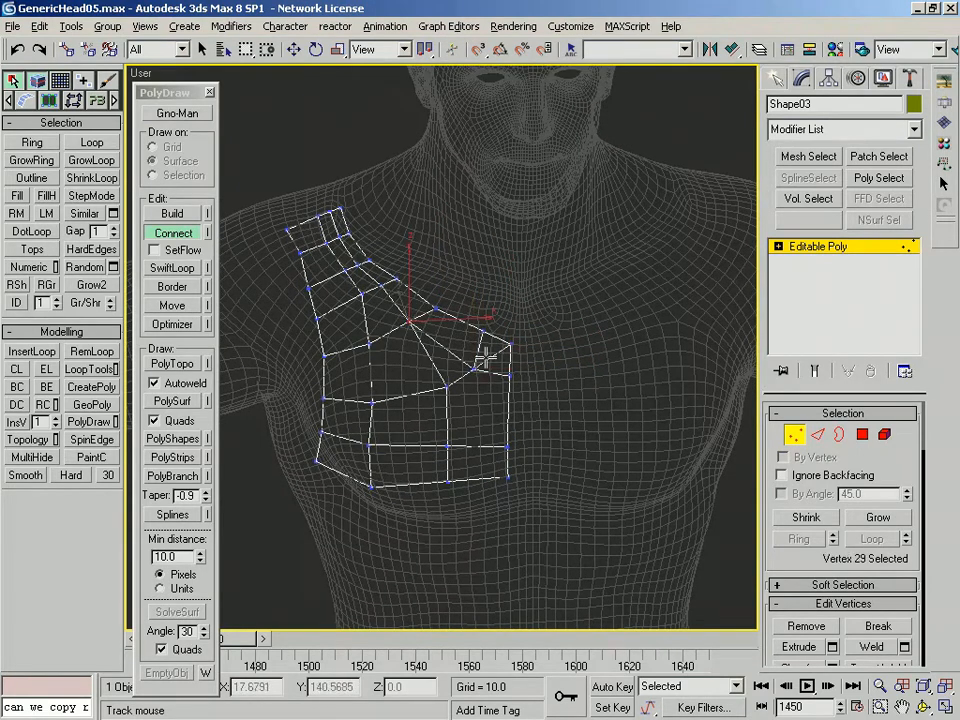
Add a vertex on the neckline's inner edge and move it up to the centre line to square off the corner
{"action": "middle_click_drag", "start_coordinate": [490, 356], "coordinate": [490, 323], "text": "alt"}
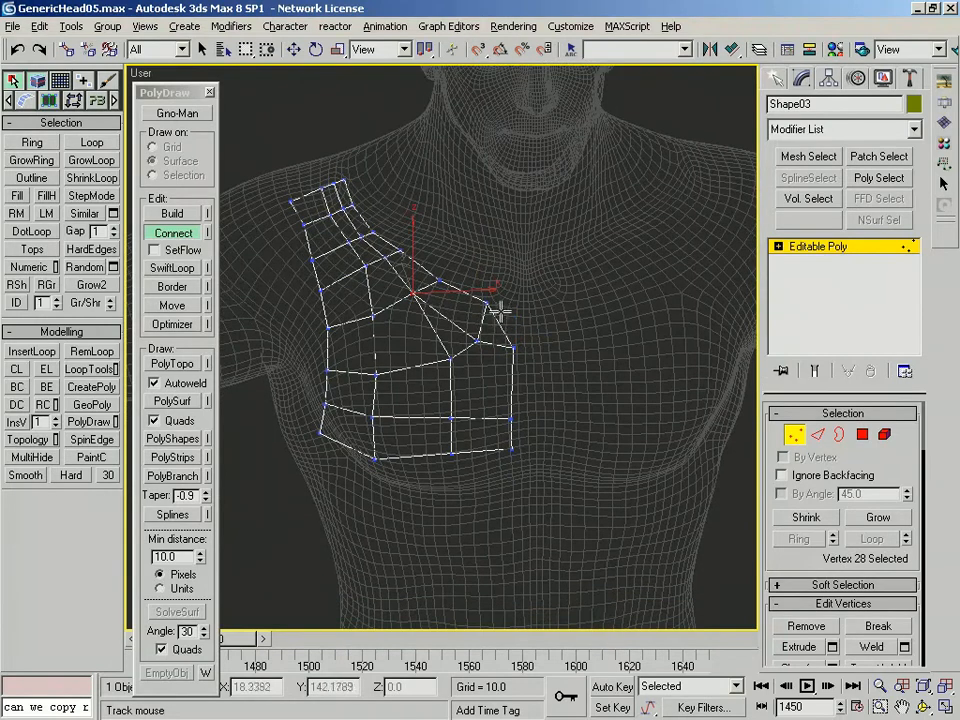
{"action": "left_click", "coordinate": [500, 317]}
{"action": "left_click_drag", "start_coordinate": [500, 318], "coordinate": [514, 306]}
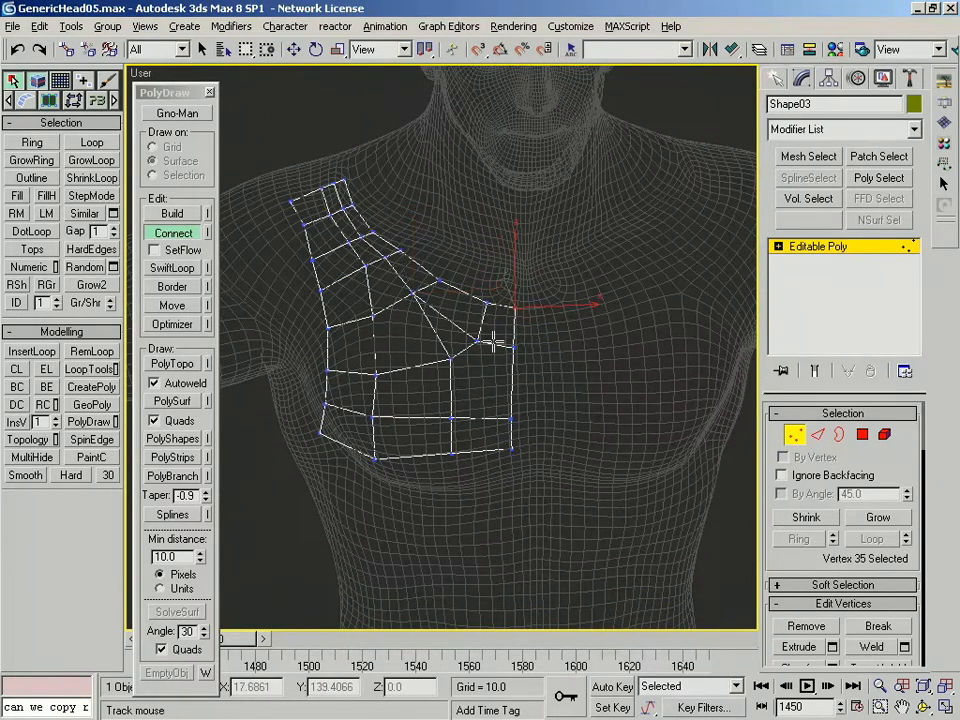
{"action": "middle_click_drag", "start_coordinate": [469, 367], "coordinate": [459, 340]}
Rework the edge flow of the chest and strap with the Connect tool, connecting edges and repositioning vertices
{"action": "left_click_drag", "start_coordinate": [511, 357], "coordinate": [441, 330]}
{"action": "left_click", "coordinate": [427, 309]}
{"action": "middle_click_drag", "start_coordinate": [427, 306], "coordinate": [427, 328]}
{"action": "left_click_drag", "start_coordinate": [441, 358], "coordinate": [438, 370]}
{"action": "left_click_drag", "start_coordinate": [438, 370], "coordinate": [363, 314]}
{"action": "left_click_drag", "start_coordinate": [355, 263], "coordinate": [348, 272]}
{"action": "left_click", "coordinate": [363, 313]}
{"action": "left_click", "coordinate": [399, 371]}
{"action": "middle_click_drag", "start_coordinate": [399, 371], "coordinate": [386, 353]}
{"action": "left_click_drag", "start_coordinate": [418, 375], "coordinate": [491, 380]}
{"action": "left_click_drag", "start_coordinate": [362, 352], "coordinate": [356, 352]}
{"action": "middle_click_drag", "start_coordinate": [358, 350], "coordinate": [430, 305], "text": "alt"}
Extend a strip of polygons from the chest's outer lower corner under the armpit with the Border tool
{"action": "left_click", "coordinate": [172, 287]}
{"action": "middle_click_drag", "start_coordinate": [321, 399], "coordinate": [401, 326], "text": "alt"}
{"action": "left_click_drag", "start_coordinate": [401, 289], "coordinate": [390, 263]}
{"action": "middle_click_drag", "start_coordinate": [430, 302], "coordinate": [370, 323], "text": "alt"}
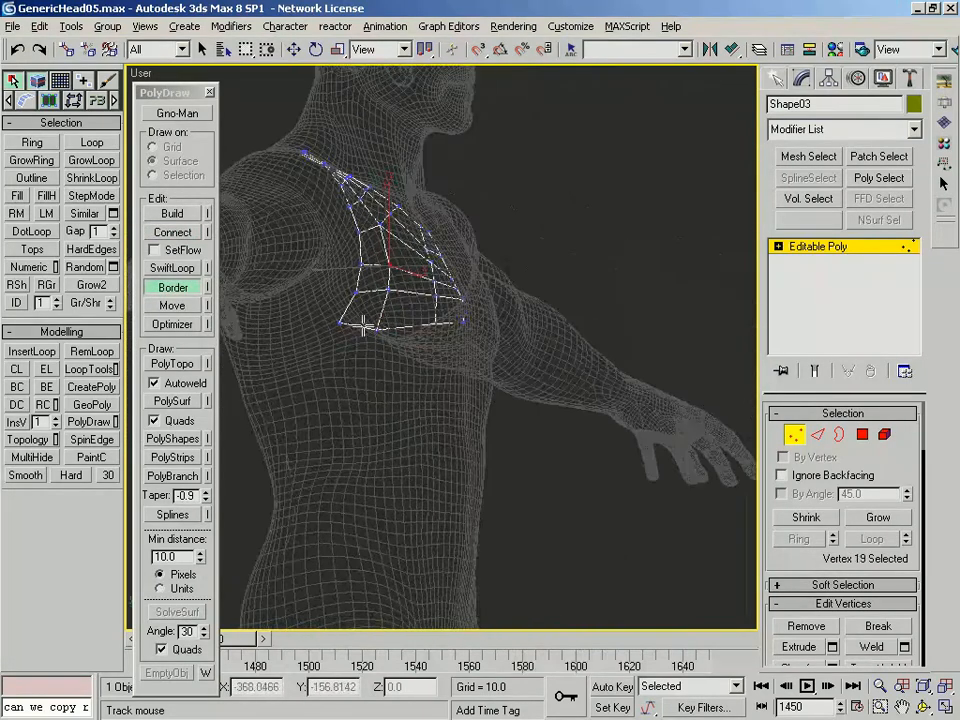
{"action": "left_click_drag", "start_coordinate": [342, 336], "coordinate": [330, 358], "text": "shift"}
{"action": "middle_click_drag", "start_coordinate": [327, 358], "coordinate": [352, 322], "text": "alt"}
{"action": "left_click", "coordinate": [378, 329]}
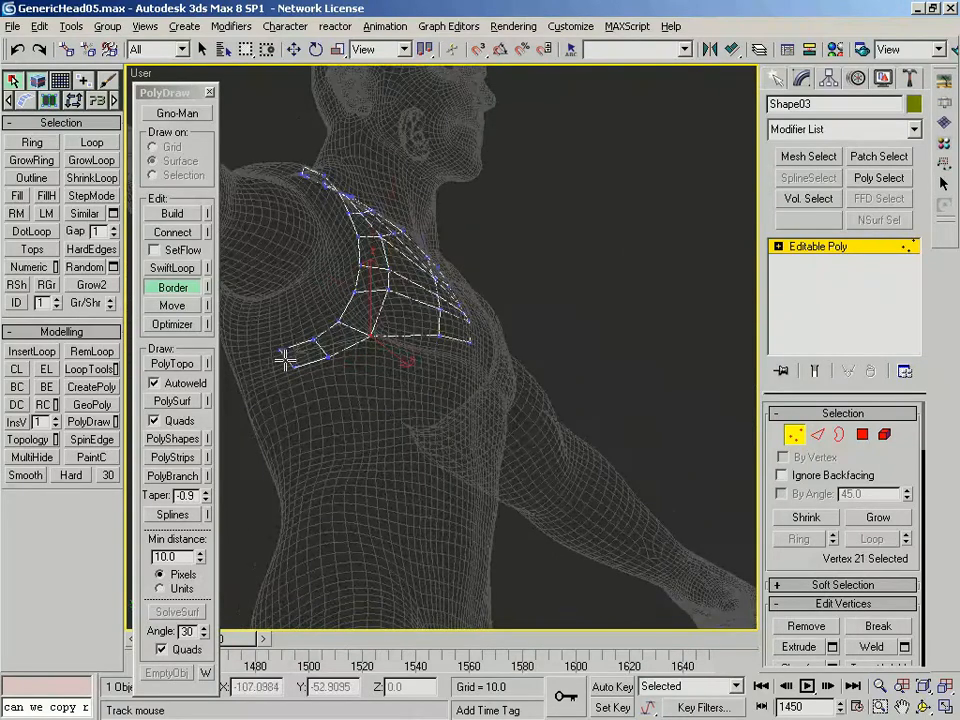
{"action": "middle_click_drag", "start_coordinate": [283, 378], "coordinate": [325, 359], "text": "alt"}
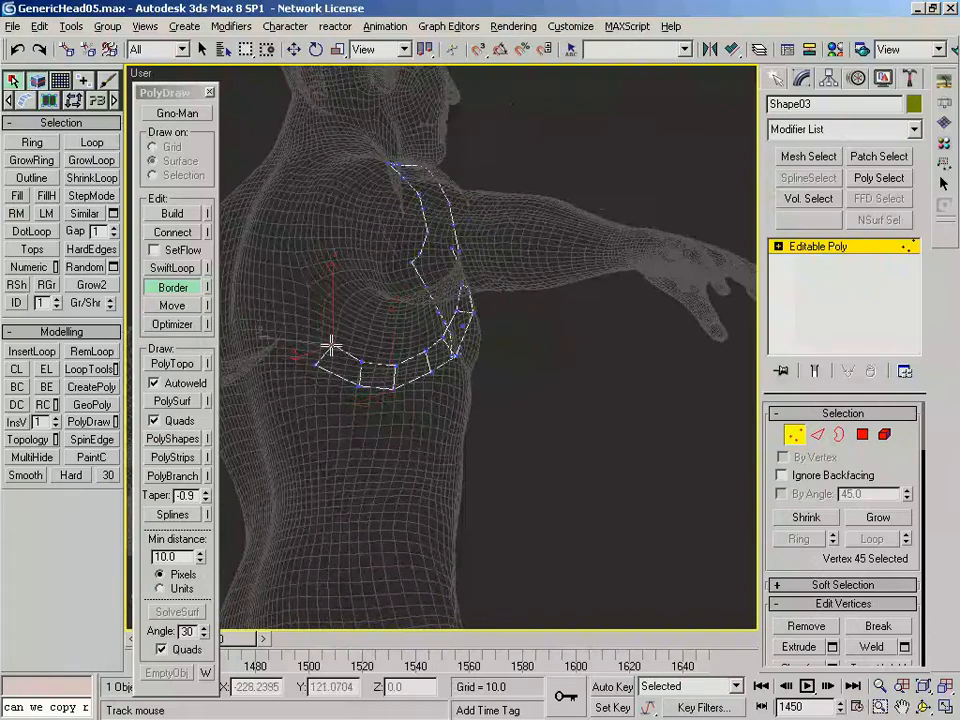
Continue the armhole strip up the back towards the top of the shoulder with the Border tool
{"action": "middle_click_drag", "start_coordinate": [310, 310], "coordinate": [315, 355], "text": "alt"}
{"action": "mouse_move", "coordinate": [298, 312]}
{"action": "middle_mouse_down", "text": "alt"}
{"action": "mouse_move", "coordinate": [302, 360]}
{"action": "mouse_move", "coordinate": [307, 298]}
{"action": "middle_mouse_up", "text": "alt"}
{"action": "middle_click_drag", "start_coordinate": [348, 248], "coordinate": [340, 255], "text": "alt"}
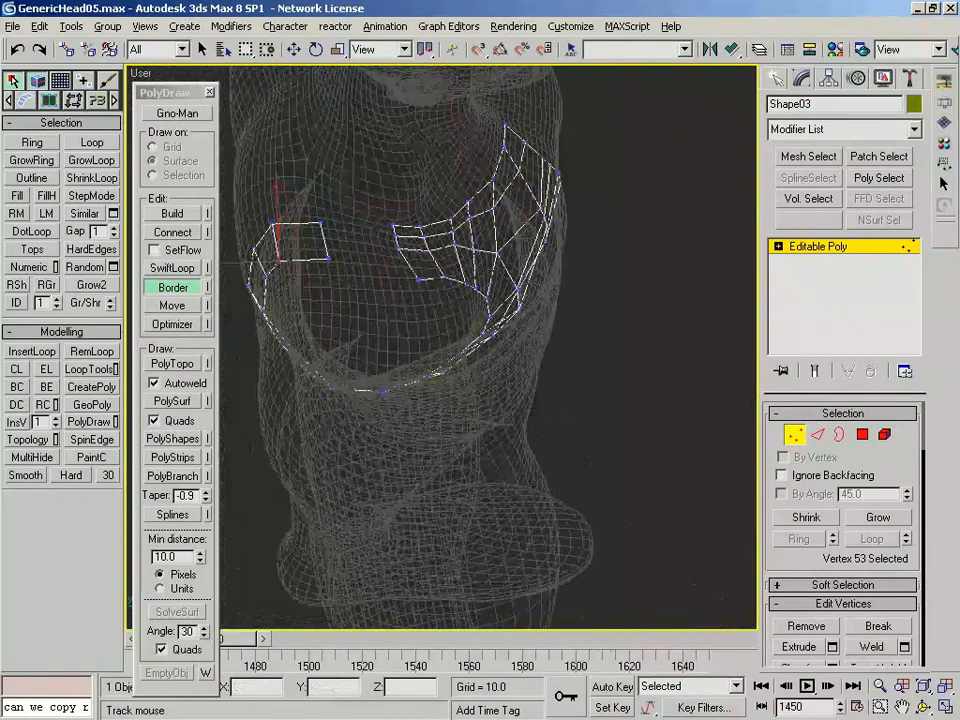
Move the outer vertex at the front strap's shoulder end into line with the strap's edge
{"action": "middle_click_drag", "start_coordinate": [309, 366], "coordinate": [302, 400]}
{"action": "scroll", "coordinate": [360, 330], "scroll_direction": "up", "scroll_amount": 2}
{"action": "middle_click_drag", "start_coordinate": [415, 308], "coordinate": [463, 396]}
{"action": "left_click_drag", "start_coordinate": [448, 389], "coordinate": [418, 374]}
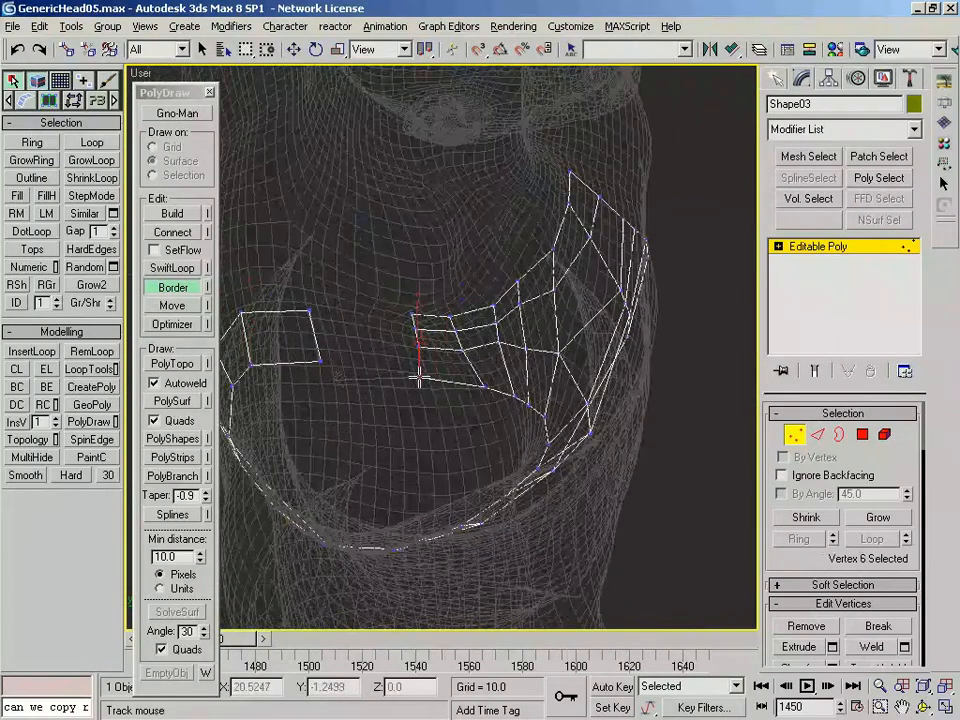
Join the back of the armhole strip to the front strap at the shoulder and narrow its upper end by moving vertices inward
{"action": "middle_click_drag", "start_coordinate": [337, 350], "coordinate": [375, 369], "text": "alt"}
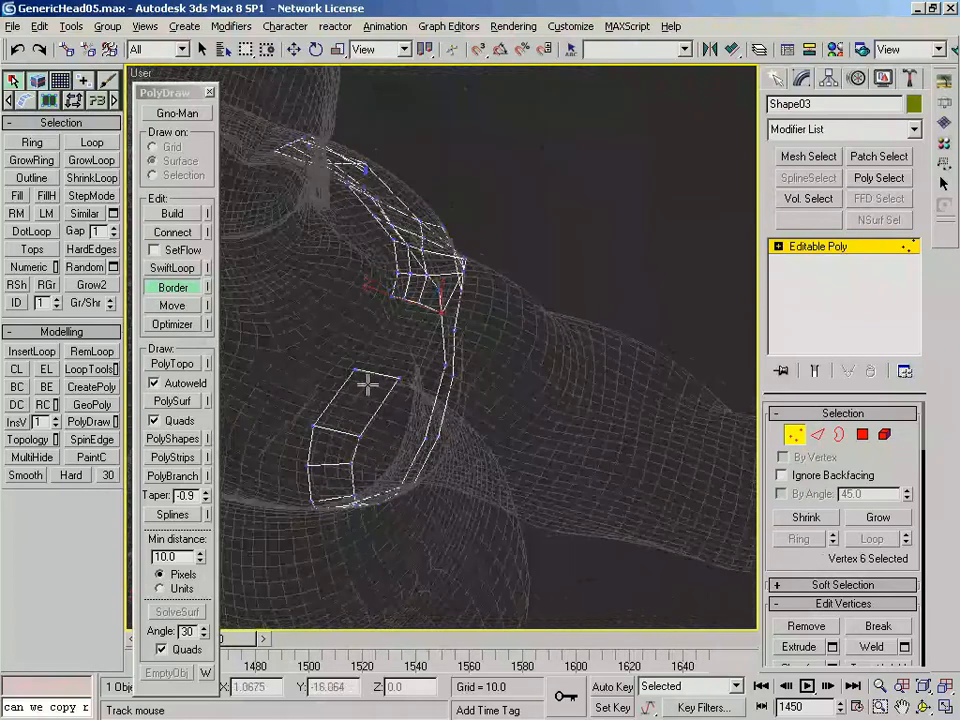
{"action": "middle_click_drag", "start_coordinate": [429, 321], "coordinate": [396, 268], "text": "alt"}
{"action": "left_click", "coordinate": [427, 343]}
{"action": "left_click_drag", "start_coordinate": [364, 244], "coordinate": [392, 244]}
{"action": "left_click_drag", "start_coordinate": [343, 317], "coordinate": [361, 316]}
{"action": "left_click_drag", "start_coordinate": [336, 362], "coordinate": [353, 353]}
Narrow the armhole strip down the back by moving its outer vertices towards the arm opening
{"action": "middle_click_drag", "start_coordinate": [353, 353], "coordinate": [339, 443], "text": "alt"}
{"action": "left_click_drag", "start_coordinate": [339, 443], "coordinate": [360, 431]}
{"action": "middle_click_drag", "start_coordinate": [356, 495], "coordinate": [347, 502], "text": "alt"}
{"action": "left_click_drag", "start_coordinate": [347, 502], "coordinate": [366, 500]}
{"action": "middle_click_drag", "start_coordinate": [366, 500], "coordinate": [292, 362], "text": "alt"}
{"action": "left_click_drag", "start_coordinate": [320, 402], "coordinate": [345, 381]}
{"action": "left_click_drag", "start_coordinate": [391, 437], "coordinate": [394, 409]}
{"action": "left_click_drag", "start_coordinate": [437, 447], "coordinate": [484, 410]}
Narrow the armhole strip beneath the armpit and round to the front by pulling its outer vertices inward
{"action": "middle_click_drag", "start_coordinate": [484, 410], "coordinate": [525, 435], "text": "alt"}
{"action": "left_click_drag", "start_coordinate": [489, 430], "coordinate": [478, 411]}
{"action": "left_click_drag", "start_coordinate": [535, 381], "coordinate": [517, 372]}
{"action": "left_click_drag", "start_coordinate": [566, 306], "coordinate": [536, 310]}
{"action": "middle_click_drag", "start_coordinate": [536, 310], "coordinate": [501, 411], "text": "alt"}
{"action": "left_click_drag", "start_coordinate": [507, 360], "coordinate": [474, 366]}
{"action": "left_click_drag", "start_coordinate": [506, 297], "coordinate": [476, 307]}
{"action": "middle_click_drag", "start_coordinate": [478, 303], "coordinate": [484, 324], "text": "alt"}
{"action": "left_click_drag", "start_coordinate": [501, 240], "coordinate": [483, 246]}
Tighten the front section of the armhole strip up to the shoulder by moving its vertices closer to the armhole edge
{"action": "middle_click_drag", "start_coordinate": [483, 246], "coordinate": [451, 250], "text": "alt"}
{"action": "left_click_drag", "start_coordinate": [479, 247], "coordinate": [462, 251]}
{"action": "middle_click_drag", "start_coordinate": [460, 257], "coordinate": [469, 375]}
{"action": "scroll", "coordinate": [469, 375], "scroll_direction": "up", "scroll_amount": 2}
{"action": "left_click_drag", "start_coordinate": [480, 324], "coordinate": [457, 331]}
{"action": "left_click", "coordinate": [477, 272]}
{"action": "left_click_drag", "start_coordinate": [477, 272], "coordinate": [459, 279]}
{"action": "left_click_drag", "start_coordinate": [470, 229], "coordinate": [452, 229]}
{"action": "middle_click_drag", "start_coordinate": [452, 229], "coordinate": [375, 185], "text": "alt"}
{"action": "left_click_drag", "start_coordinate": [332, 193], "coordinate": [333, 211]}
Adjust individual outer vertices on the back side of the armhole strip with the Move tool
{"action": "left_click", "coordinate": [159, 234]}
{"action": "middle_click_drag", "start_coordinate": [366, 261], "coordinate": [452, 338], "text": "alt"}
{"action": "left_click", "coordinate": [172, 305]}
{"action": "left_click", "coordinate": [378, 327]}
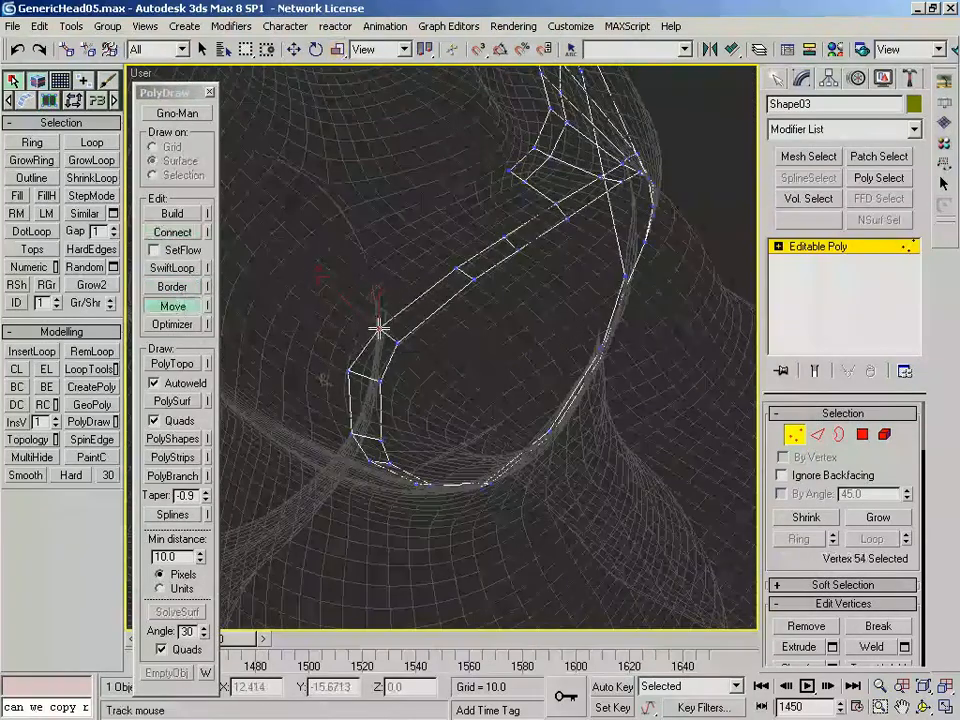
{"action": "middle_click_drag", "start_coordinate": [378, 327], "coordinate": [356, 403], "text": "alt"}
{"action": "left_click", "coordinate": [370, 391]}
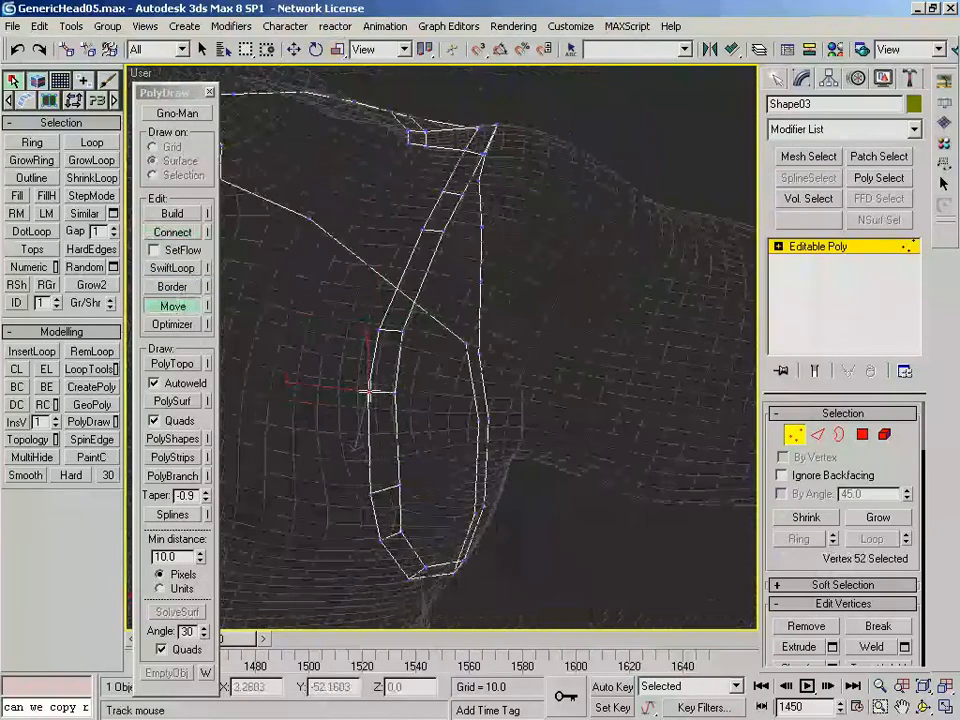
Review the Move tool's quick info on moving vertices, edges, polygons, loops, rings and elements
{"action": "left_click", "coordinate": [208, 308]}
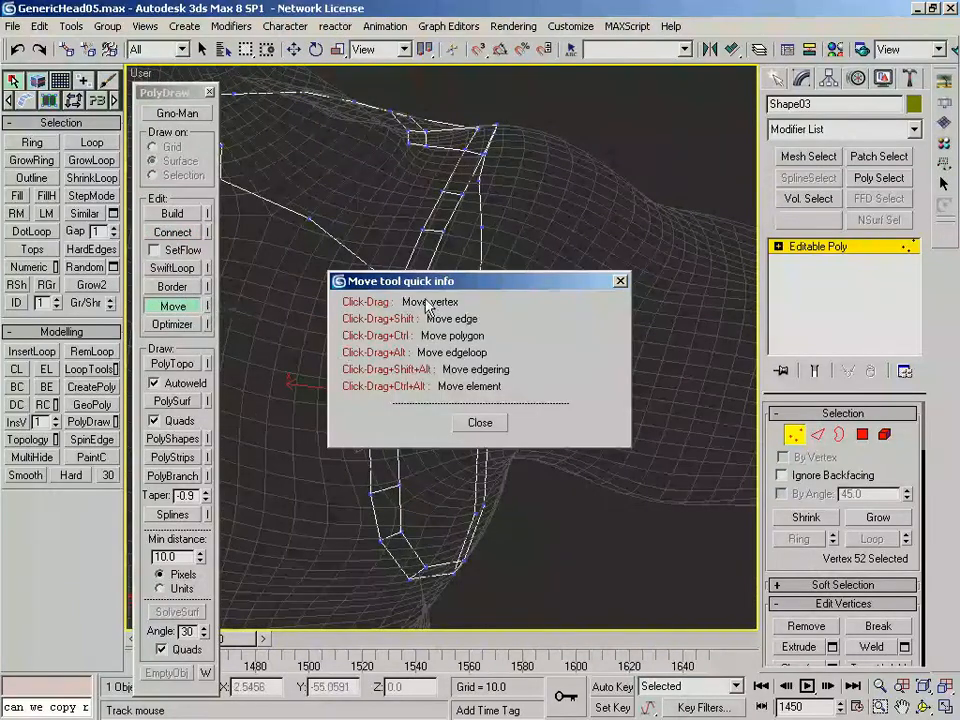
{"action": "left_click", "coordinate": [481, 425]}
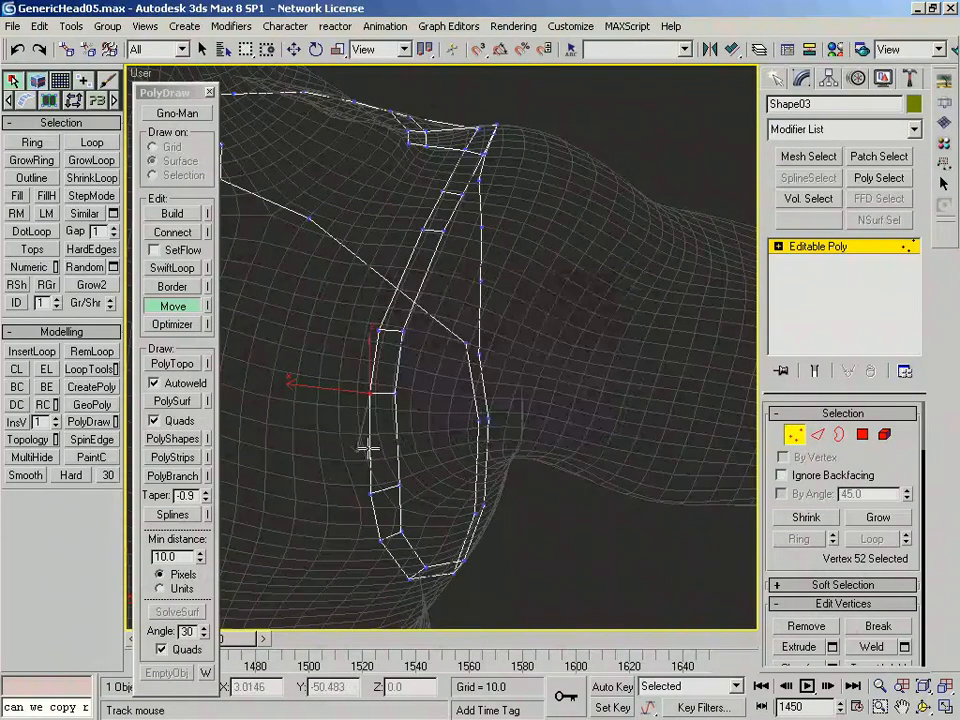
{"action": "middle_click_drag", "start_coordinate": [375, 443], "coordinate": [371, 432], "text": "alt"}
Rework the edge row below the neckline with the Connect tool, pulling its vertices up closer to the neckline
{"action": "middle_click_drag", "start_coordinate": [379, 272], "coordinate": [326, 394], "text": "alt"}
{"action": "scroll", "coordinate": [373, 328], "scroll_direction": "down", "scroll_amount": 4}
{"action": "left_click", "coordinate": [172, 232]}
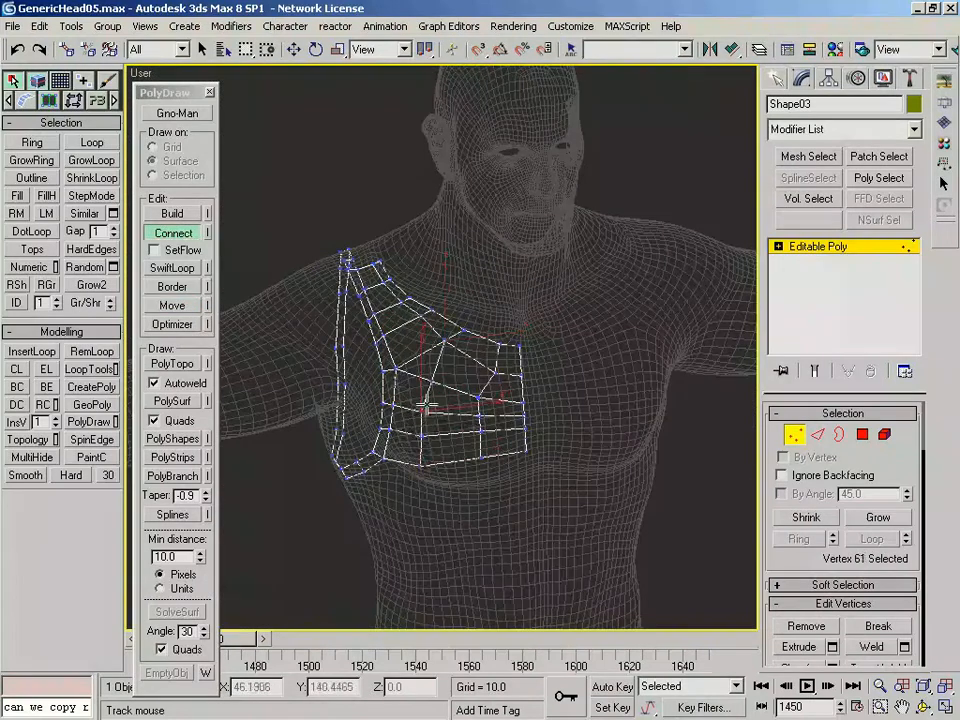
{"action": "scroll", "coordinate": [448, 345], "scroll_direction": "up", "scroll_amount": 2}
{"action": "middle_click_drag", "start_coordinate": [420, 364], "coordinate": [457, 374], "text": "alt"}
{"action": "left_click_drag", "start_coordinate": [457, 346], "coordinate": [496, 385]}
{"action": "left_click_drag", "start_coordinate": [567, 427], "coordinate": [565, 401]}
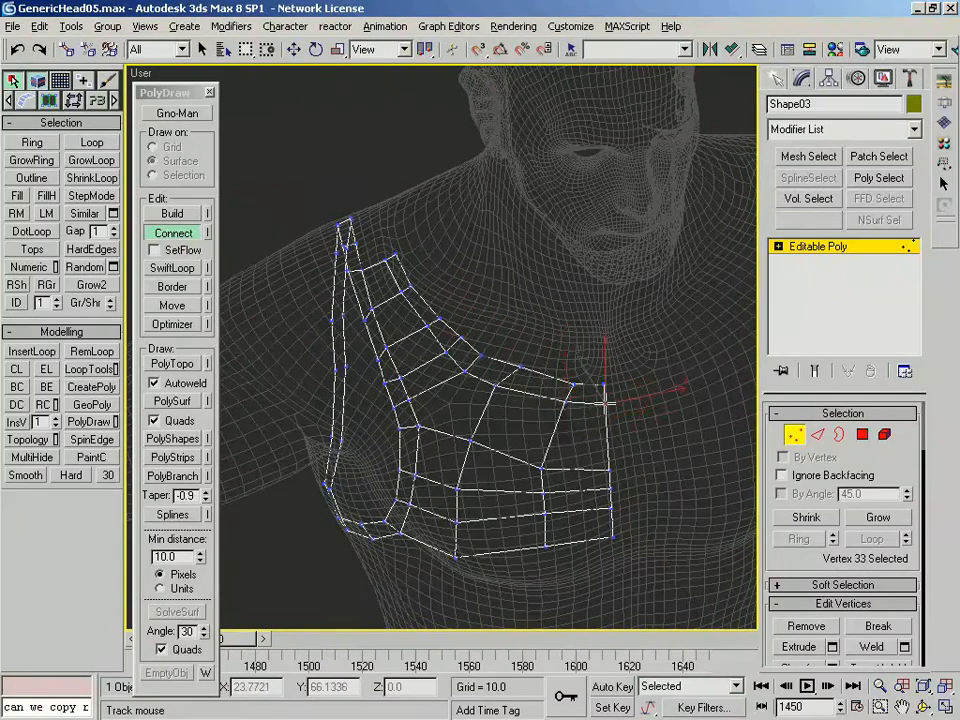
{"action": "left_click", "coordinate": [566, 401]}
{"action": "middle_click_drag", "start_coordinate": [566, 400], "coordinate": [563, 386], "text": "alt"}
Extend a narrow polygon strip from the front strap's inner edge over the shoulder and around the upper back to the spine with the Border tool
{"action": "left_click", "coordinate": [182, 288]}
{"action": "middle_click_drag", "start_coordinate": [345, 385], "coordinate": [356, 408], "text": "alt"}
{"action": "middle_click_drag", "start_coordinate": [356, 408], "coordinate": [429, 388]}
{"action": "scroll", "coordinate": [432, 387], "scroll_direction": "up", "scroll_amount": 3}
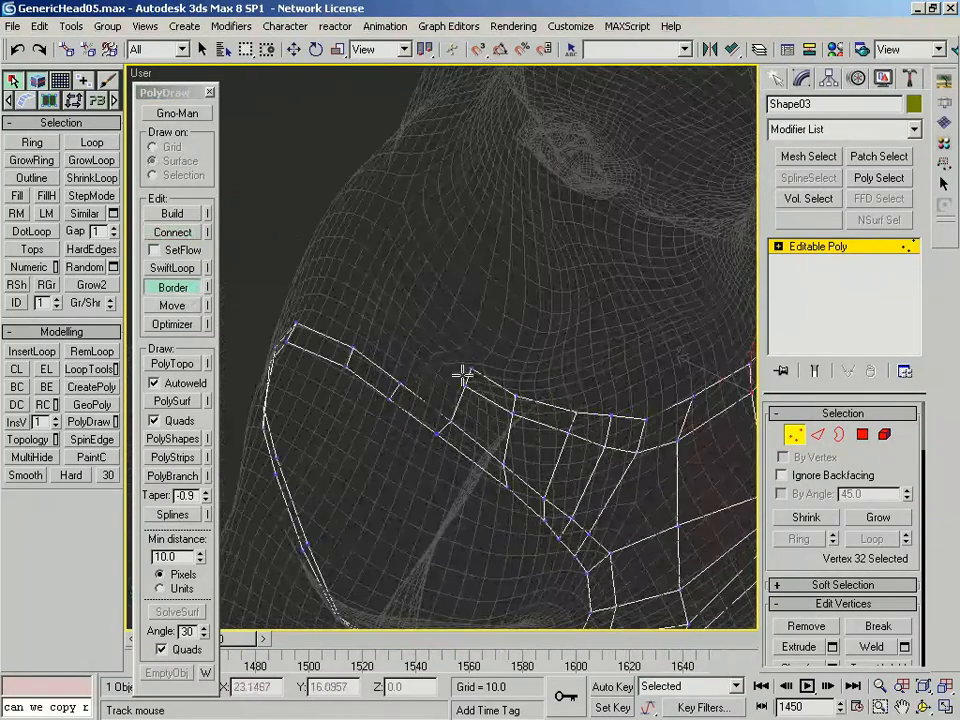
{"action": "middle_click_drag", "start_coordinate": [378, 302], "coordinate": [364, 317], "text": "alt"}
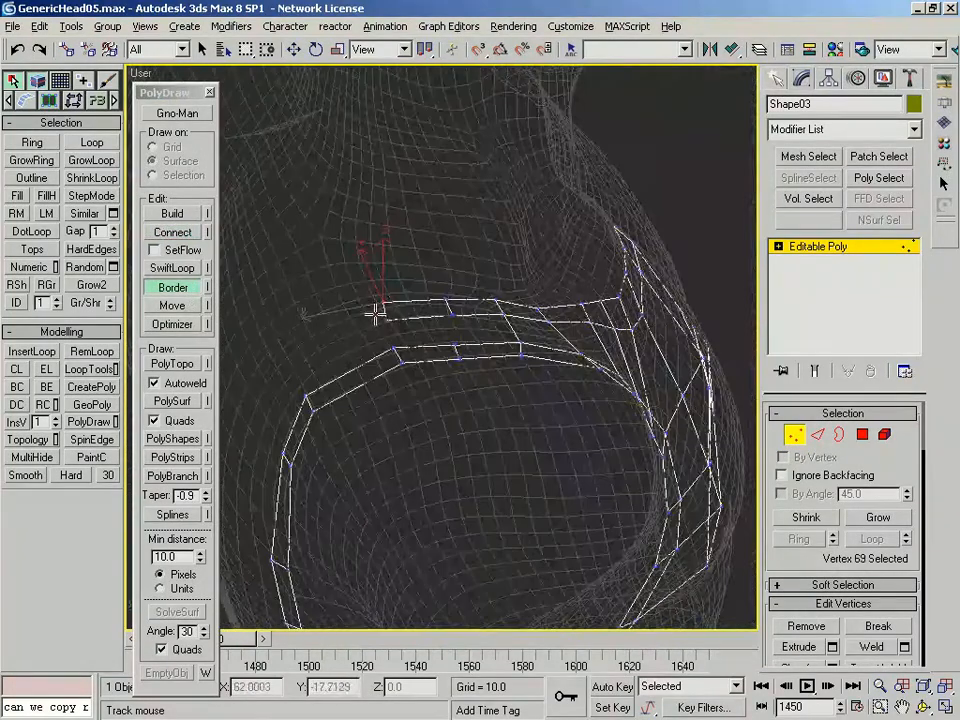
{"action": "left_click_drag", "start_coordinate": [338, 298], "coordinate": [336, 301]}
{"action": "middle_click_drag", "start_coordinate": [336, 301], "coordinate": [472, 308], "text": "alt"}
{"action": "left_click_drag", "start_coordinate": [501, 320], "coordinate": [416, 321]}
{"action": "left_click_drag", "start_coordinate": [420, 329], "coordinate": [419, 328]}
{"action": "mouse_move", "coordinate": [419, 328]}
{"action": "middle_mouse_down", "text": "alt"}
{"action": "mouse_move", "coordinate": [439, 321]}
{"action": "mouse_move", "coordinate": [401, 326]}
{"action": "middle_mouse_up", "text": "alt"}
{"action": "left_click_drag", "start_coordinate": [401, 326], "coordinate": [287, 316]}
{"action": "mouse_move", "coordinate": [287, 316]}
{"action": "middle_mouse_down", "text": "alt"}
{"action": "mouse_move", "coordinate": [296, 313]}
{"action": "mouse_move", "coordinate": [292, 336]}
{"action": "middle_mouse_up", "text": "alt"}
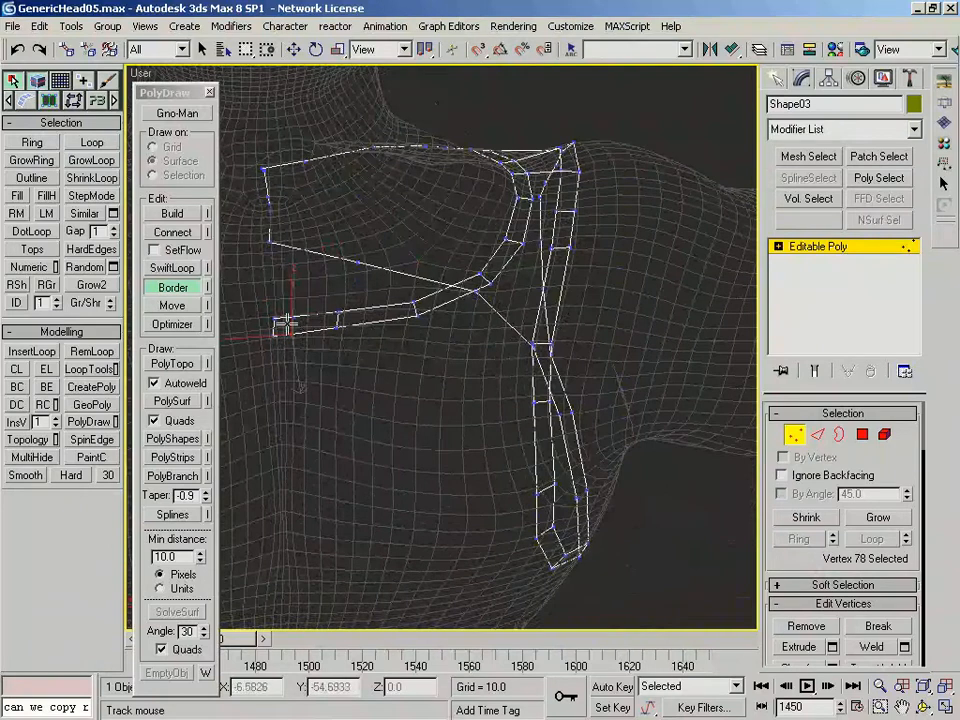
Add a Symmetry modifier that mirrors the tank top across the X axis with Flip enabled
{"action": "left_click", "coordinate": [915, 133]}
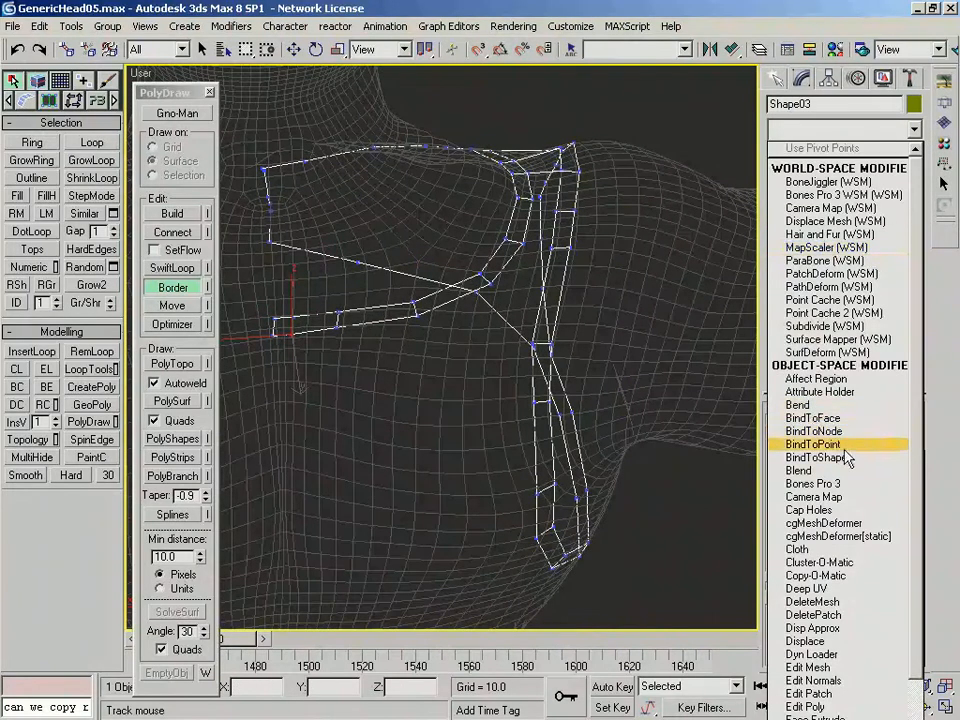
{"action": "scroll", "coordinate": [843, 470], "scroll_direction": "down", "scroll_amount": 15}
{"action": "scroll", "coordinate": [845, 467], "scroll_direction": "up", "scroll_amount": 5}
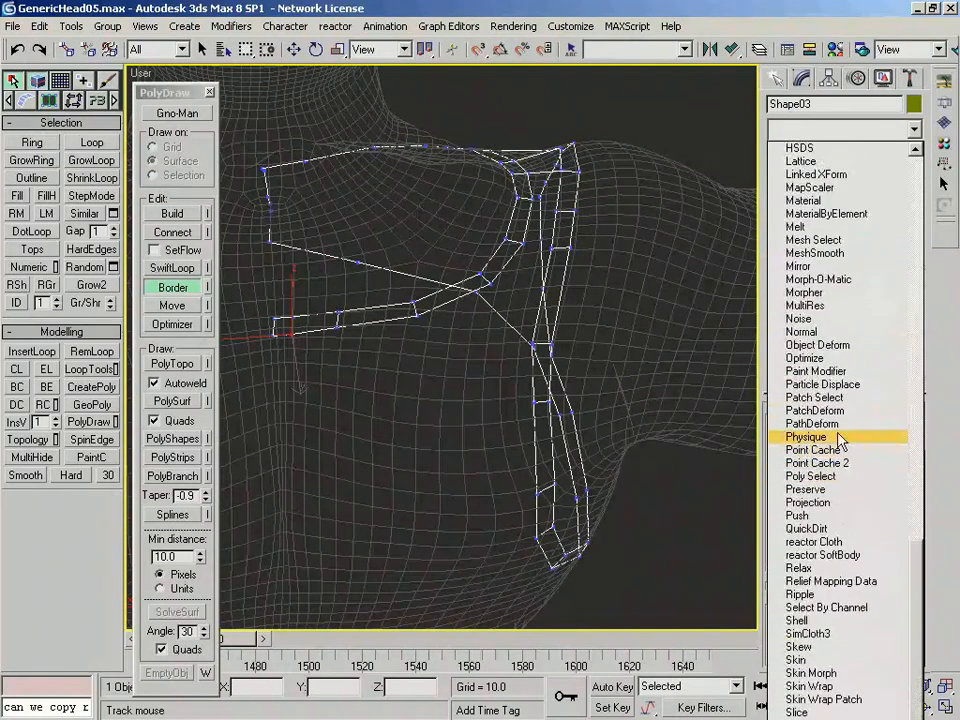
{"action": "left_click", "coordinate": [921, 151]}
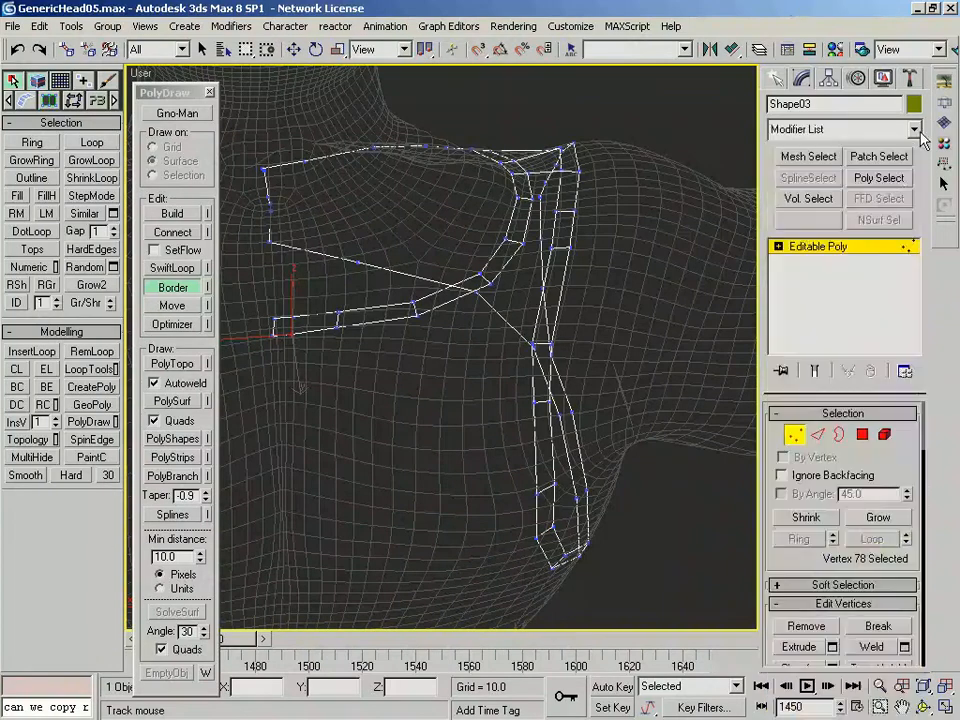
{"action": "left_click", "coordinate": [914, 131]}
{"action": "scroll", "coordinate": [850, 97], "scroll_direction": "down", "scroll_amount": 4}
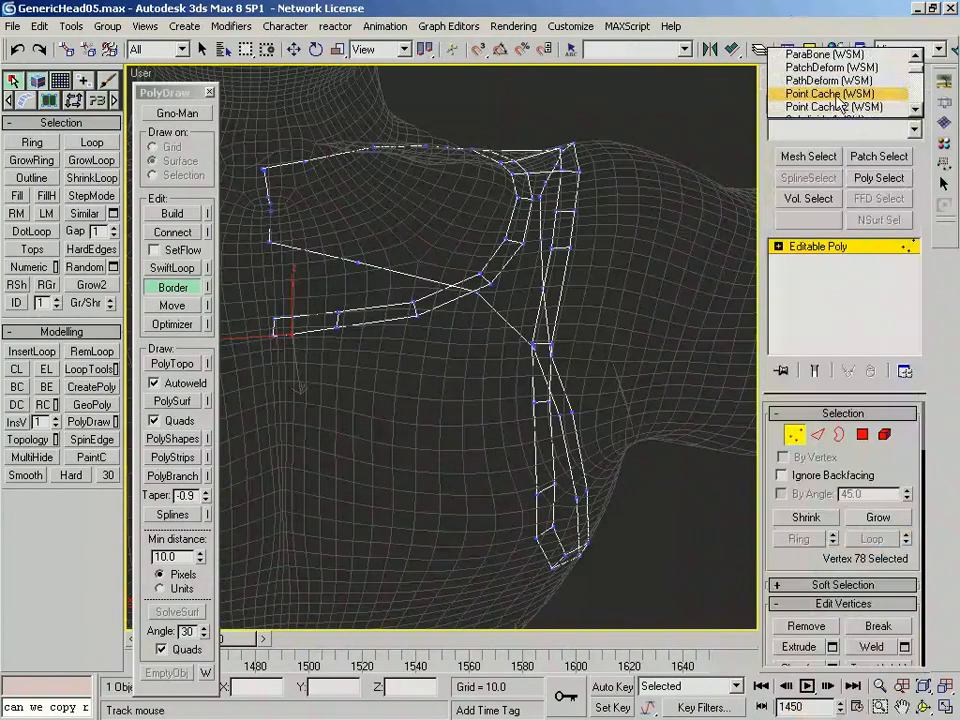
{"action": "scroll", "coordinate": [832, 89], "scroll_direction": "down", "scroll_amount": 5}
{"action": "left_click_drag", "start_coordinate": [917, 73], "coordinate": [918, 93]}
{"action": "left_click", "coordinate": [852, 95]}
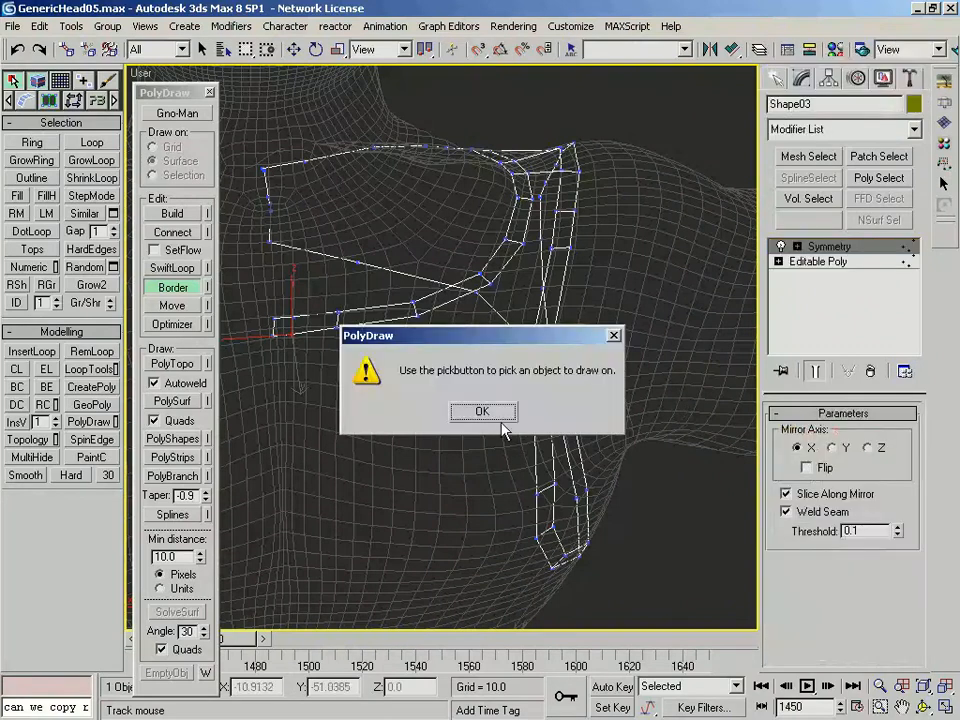
{"action": "left_click", "coordinate": [494, 414]}
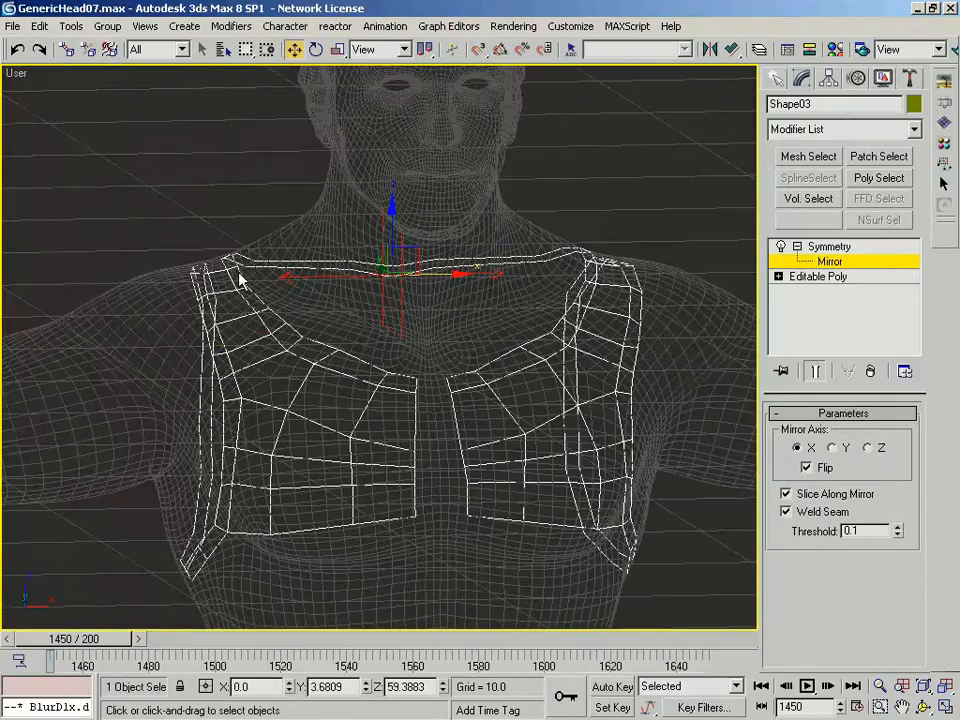
{"action": "middle_click_drag", "start_coordinate": [242, 274], "coordinate": [528, 226], "text": "alt"}
{"action": "middle_click_drag", "start_coordinate": [362, 218], "coordinate": [380, 256], "text": "alt"}
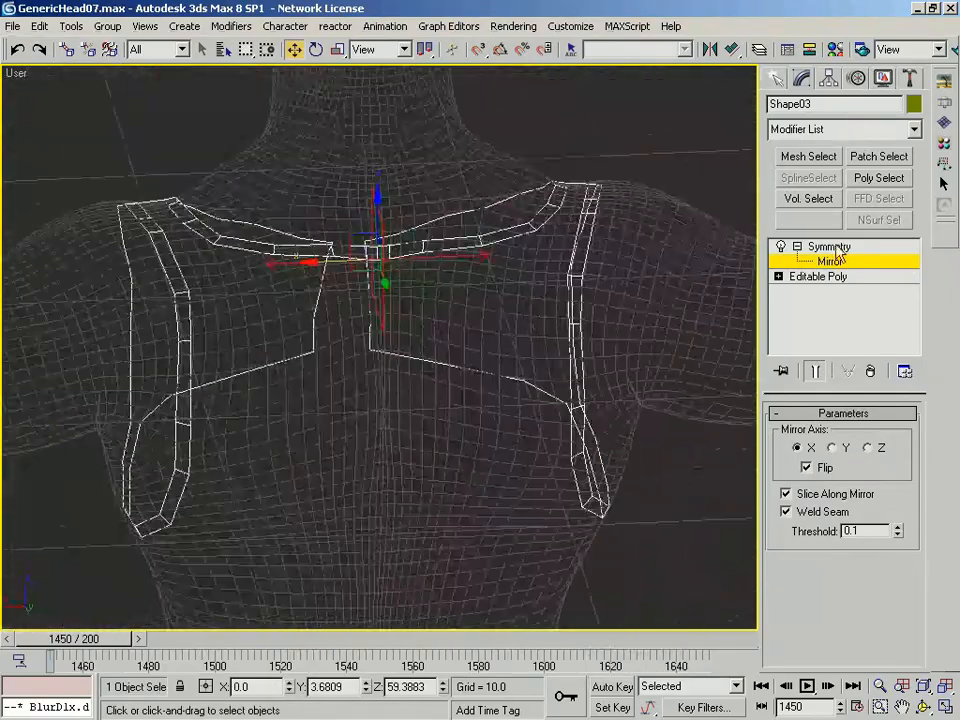
{"action": "left_click", "coordinate": [830, 246]}
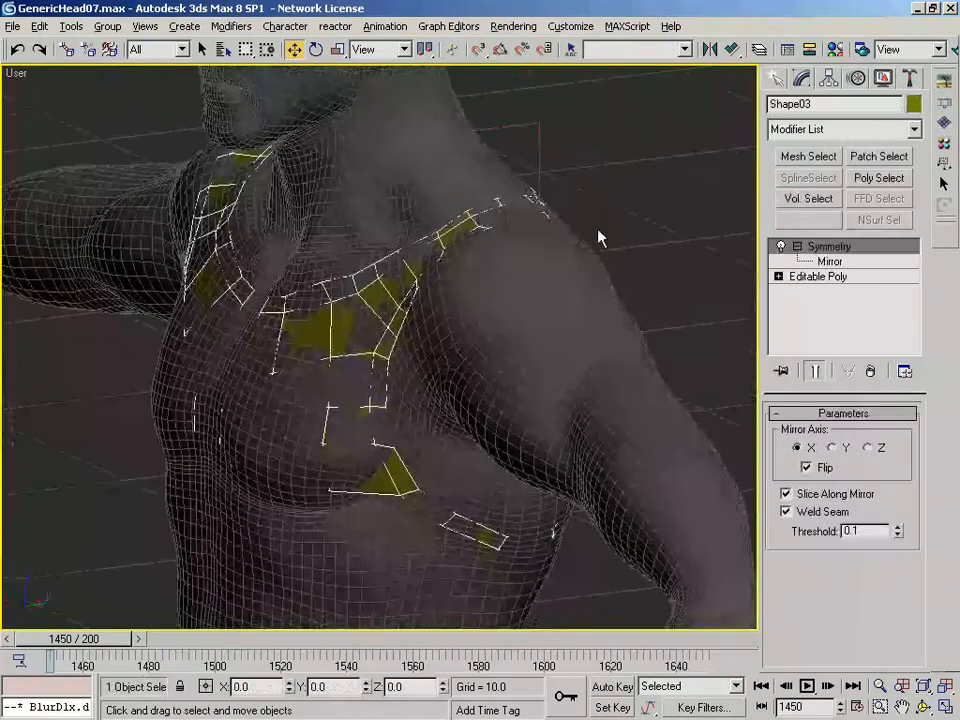
Add a Shell modifier to the mirrored tank top and set its outer amount to 0.05
{"action": "middle_click_drag", "start_coordinate": [598, 238], "coordinate": [705, 243], "text": "alt"}
{"action": "left_click", "coordinate": [913, 129]}
{"action": "scroll", "coordinate": [842, 279], "scroll_direction": "down", "scroll_amount": 20}
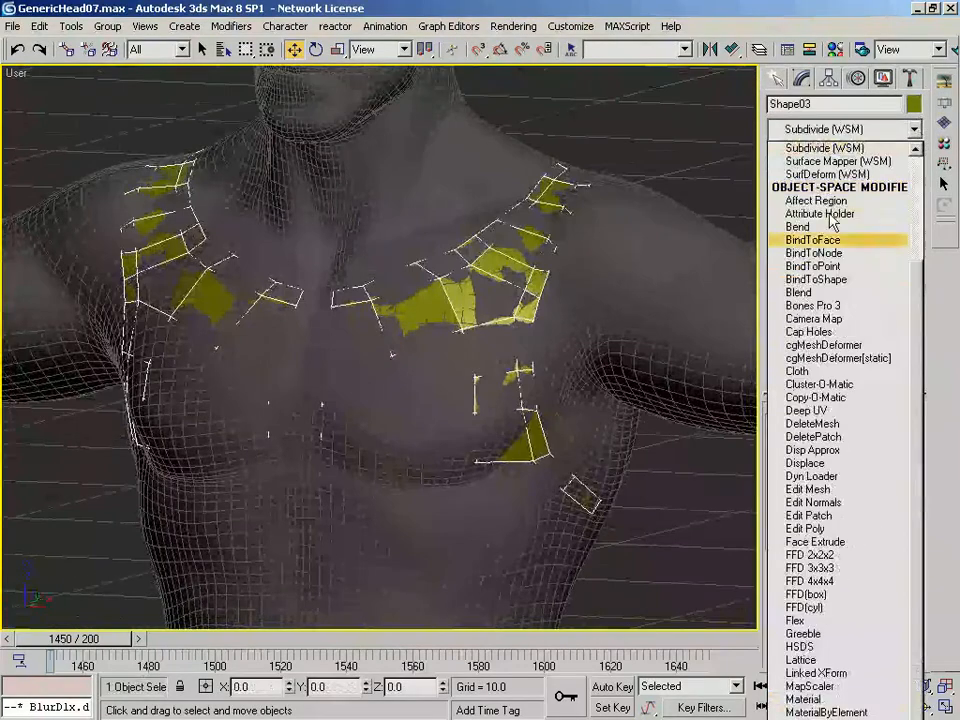
{"action": "left_click", "coordinate": [800, 620]}
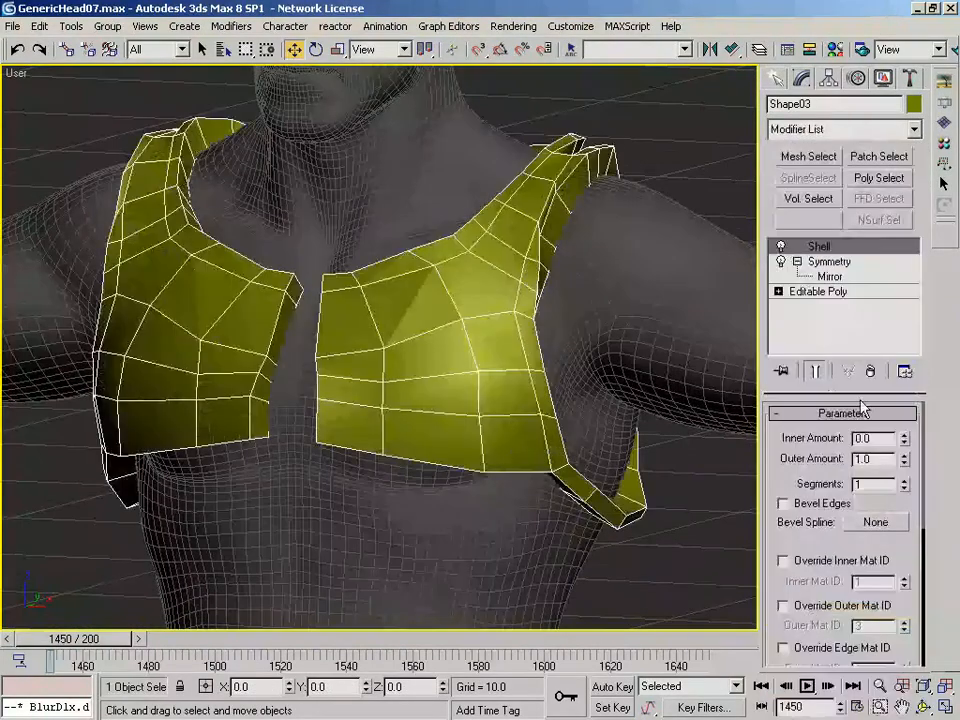
{"action": "type", "text": ".01"}
{"action": "key", "text": "Return"}
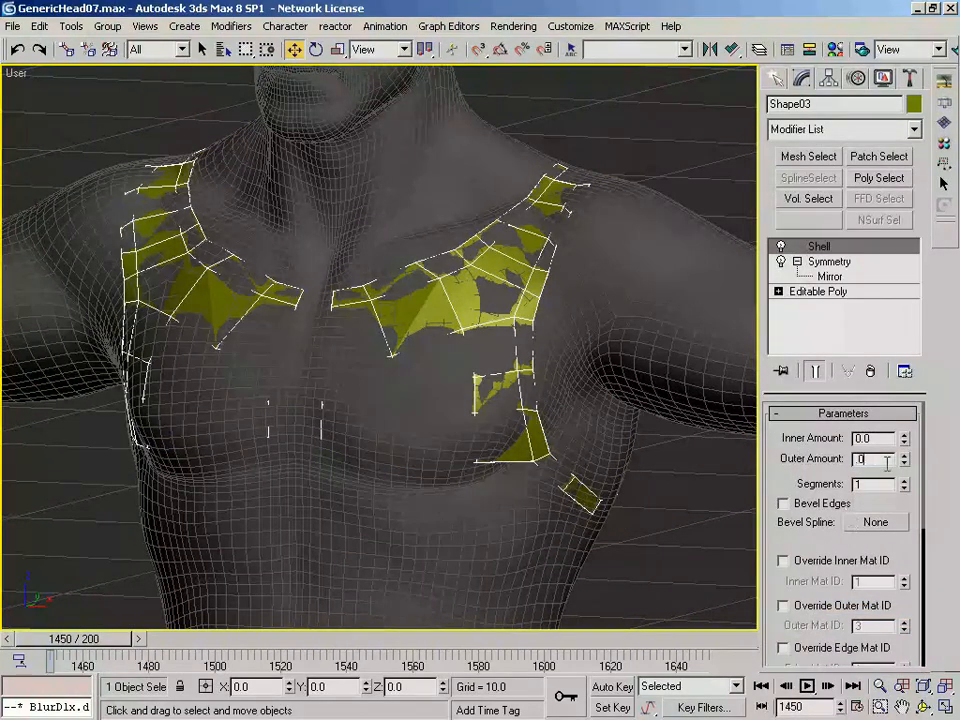
{"action": "type", "text": ".05"}
{"action": "key", "text": "Return"}
Override the shell's inner material ID and set it to 55
{"action": "left_click_drag", "start_coordinate": [858, 537], "coordinate": [789, 481]}
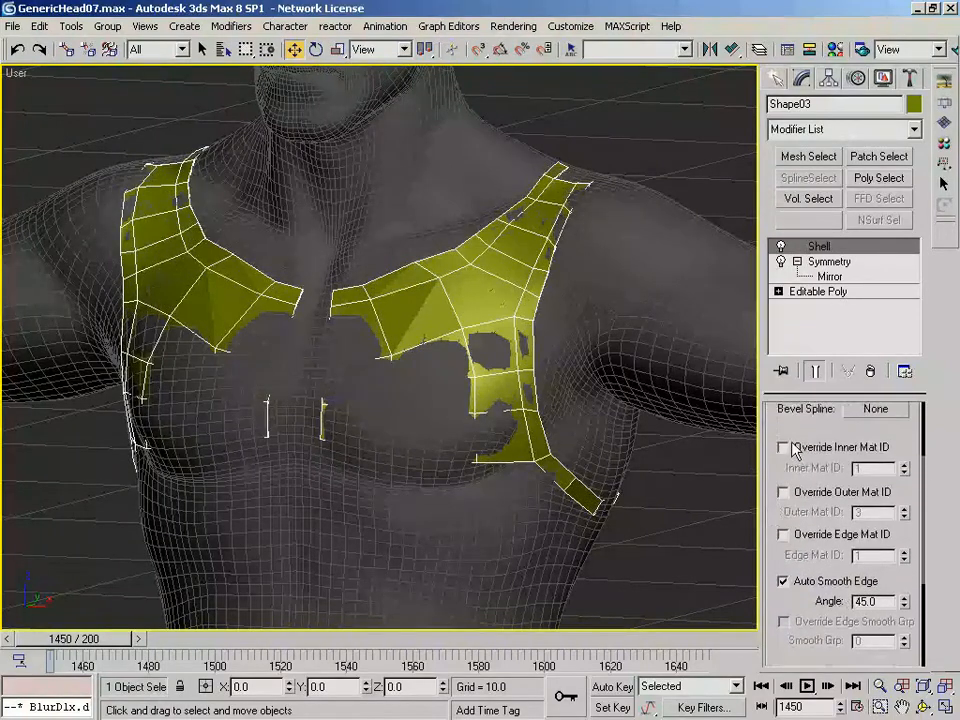
{"action": "double_click", "coordinate": [859, 467]}
{"action": "type", "text": "5"}
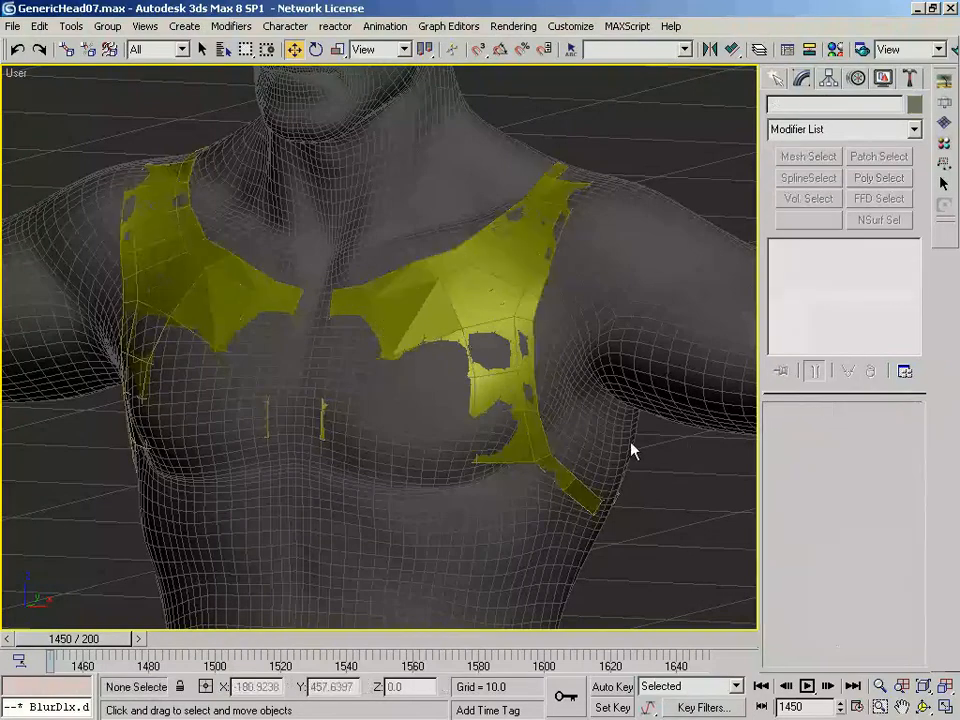
{"action": "scroll", "coordinate": [499, 300], "scroll_direction": "up", "scroll_amount": 2}
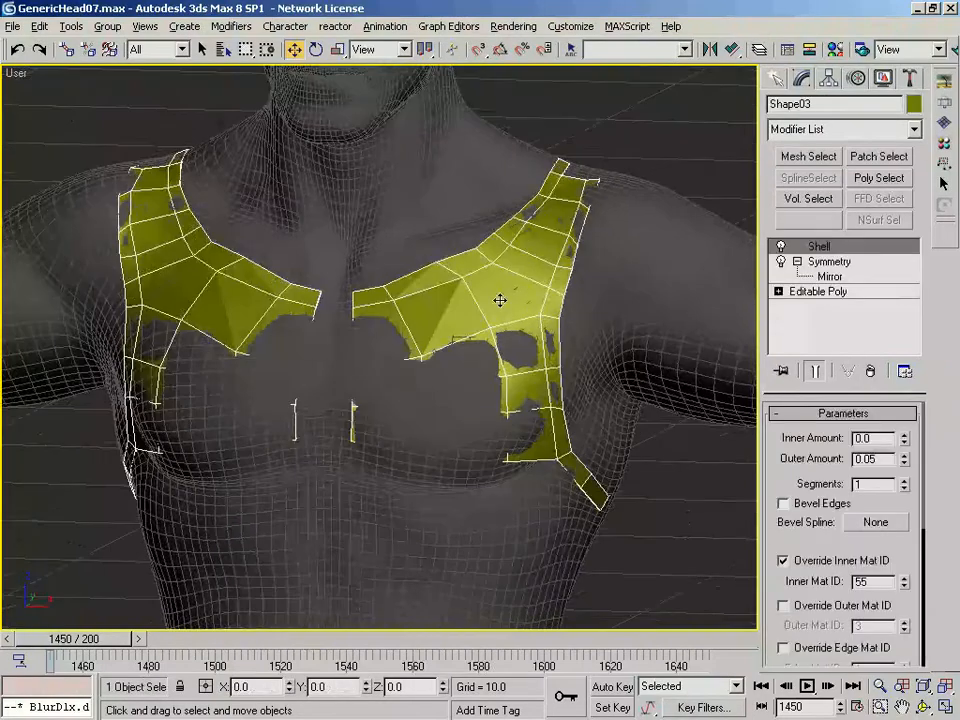
Add a TurboSmooth modifier on top of the shell
{"action": "left_click", "coordinate": [915, 128]}
{"action": "key", "text": "t"}
{"action": "key", "text": "t"}
{"action": "key", "text": "t"}
{"action": "key", "text": "Return"}
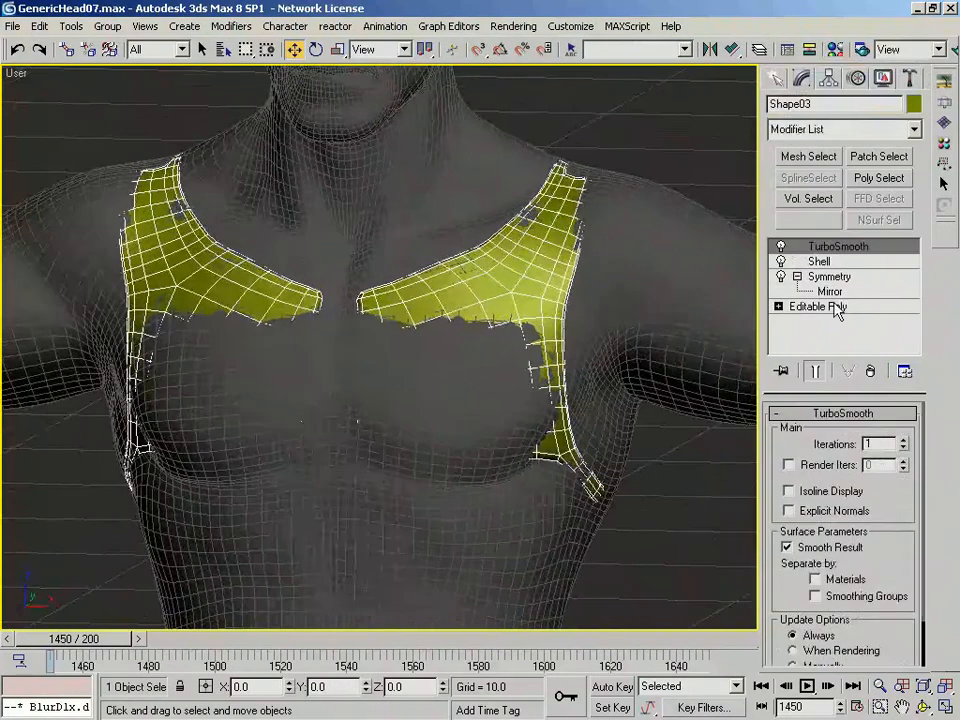
Reopen the PolyDraw toolbox and return the tank top to its Editable Poly level
{"action": "left_click", "coordinate": [818, 306]}
{"action": "scroll", "coordinate": [431, 390], "scroll_direction": "up", "scroll_amount": 3}
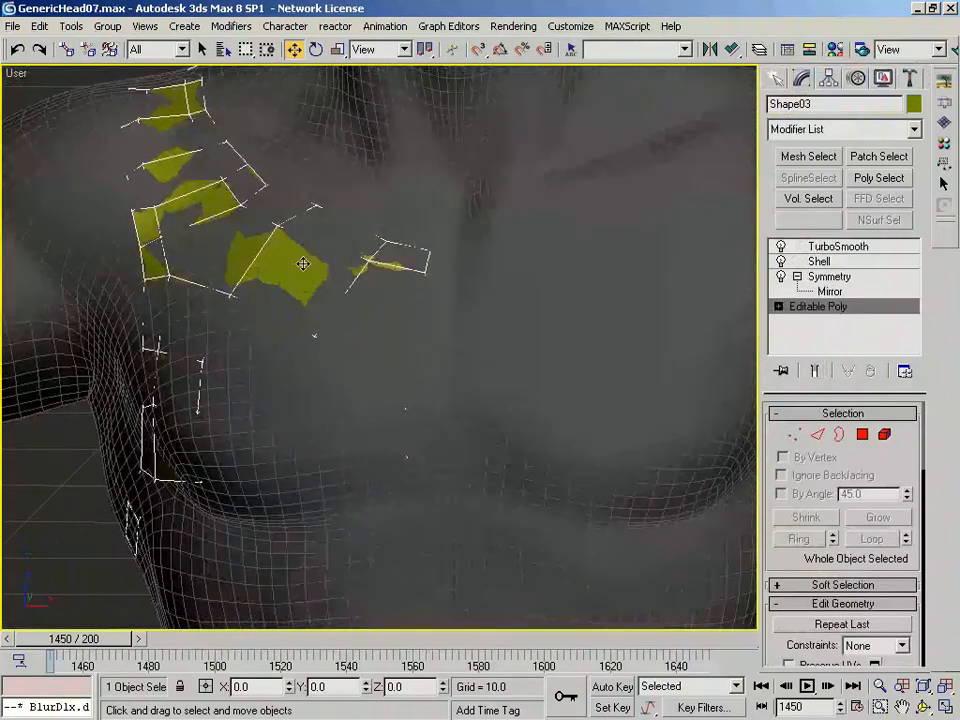
{"action": "left_click", "coordinate": [66, 464]}
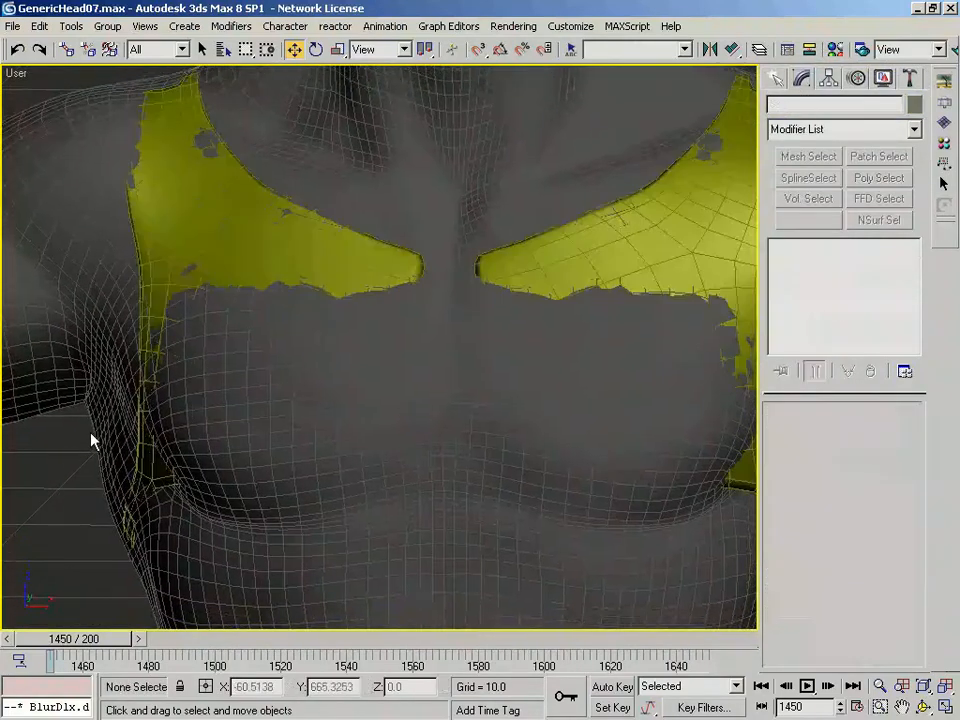
{"action": "key", "text": "shift+p"}
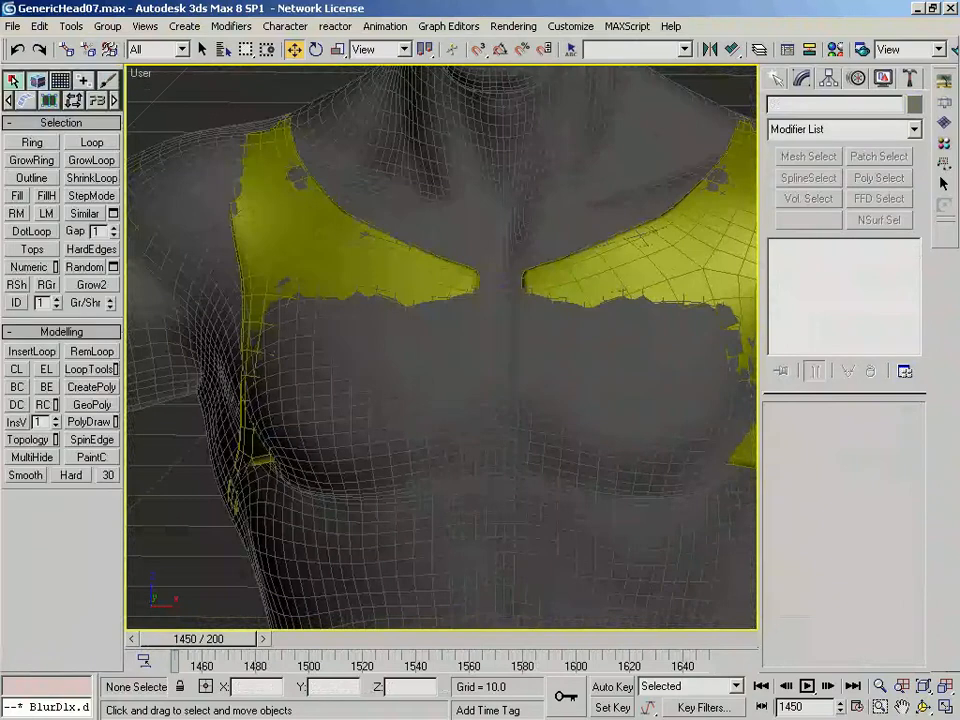
{"action": "left_click", "coordinate": [89, 421]}
{"action": "scroll", "coordinate": [426, 369], "scroll_direction": "down", "scroll_amount": 3}
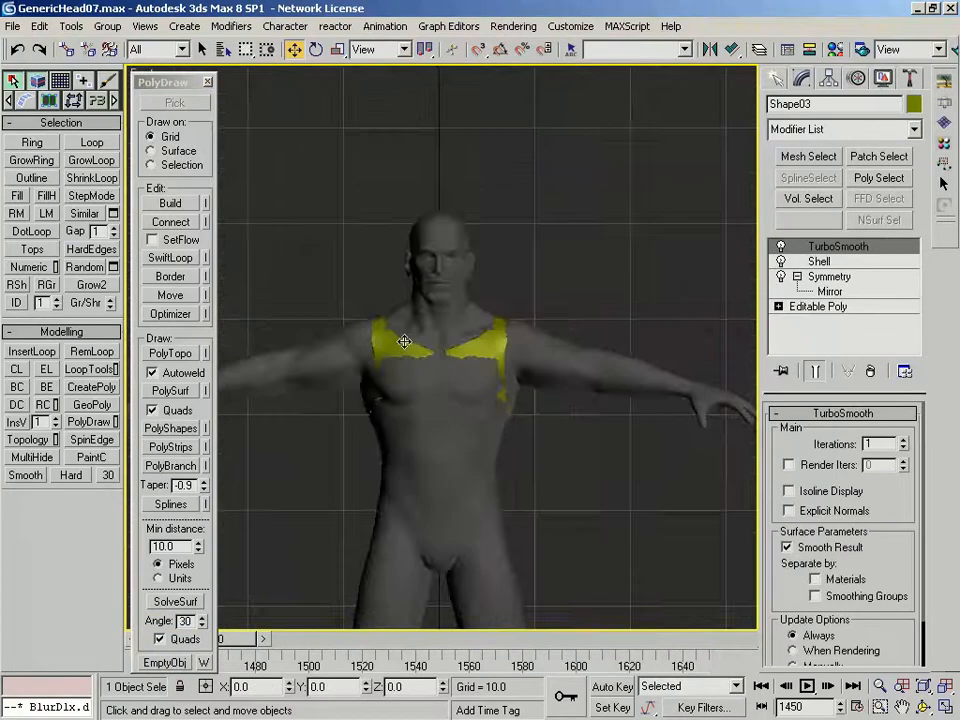
{"action": "scroll", "coordinate": [439, 261], "scroll_direction": "up", "scroll_amount": 5}
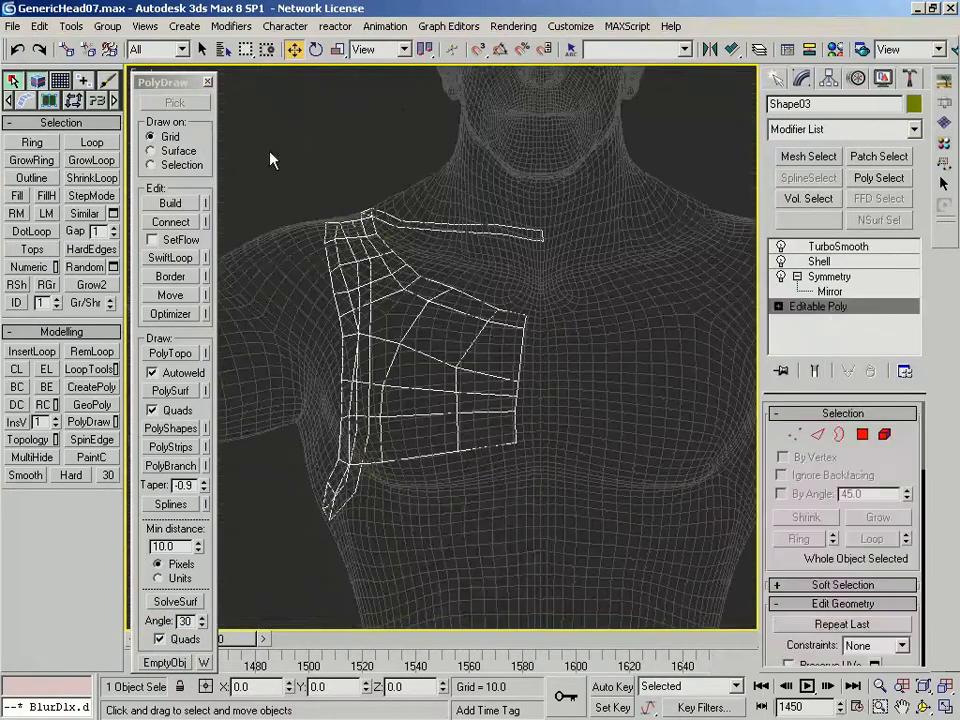
Set PolyDraw to draw on a surface, unfreeze the figure and pick Gno-Man as that surface
{"action": "left_click", "coordinate": [167, 153]}
{"action": "right_click", "coordinate": [520, 213]}
{"action": "left_click", "coordinate": [560, 121]}
{"action": "left_click", "coordinate": [175, 103]}
{"action": "left_click", "coordinate": [519, 188]}
Adjust the inner part of the chest mesh with the Move tool and return the viewport to shaded display
{"action": "left_click", "coordinate": [180, 295]}
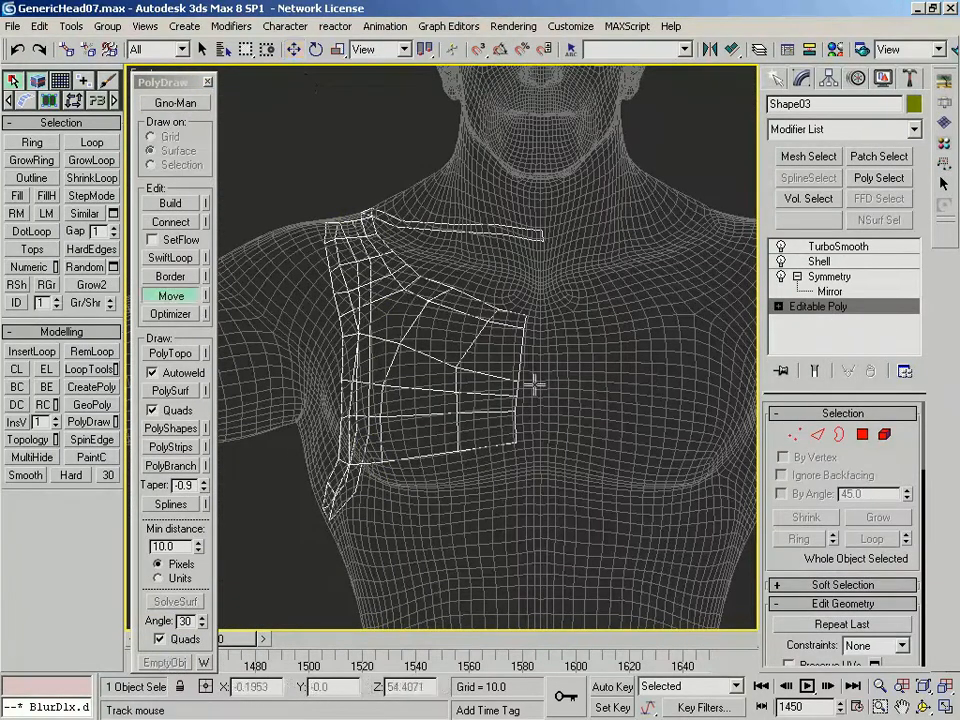
{"action": "left_click_drag", "start_coordinate": [481, 375], "coordinate": [457, 357]}
{"action": "right_click", "coordinate": [473, 379]}
{"action": "key", "text": "F3"}
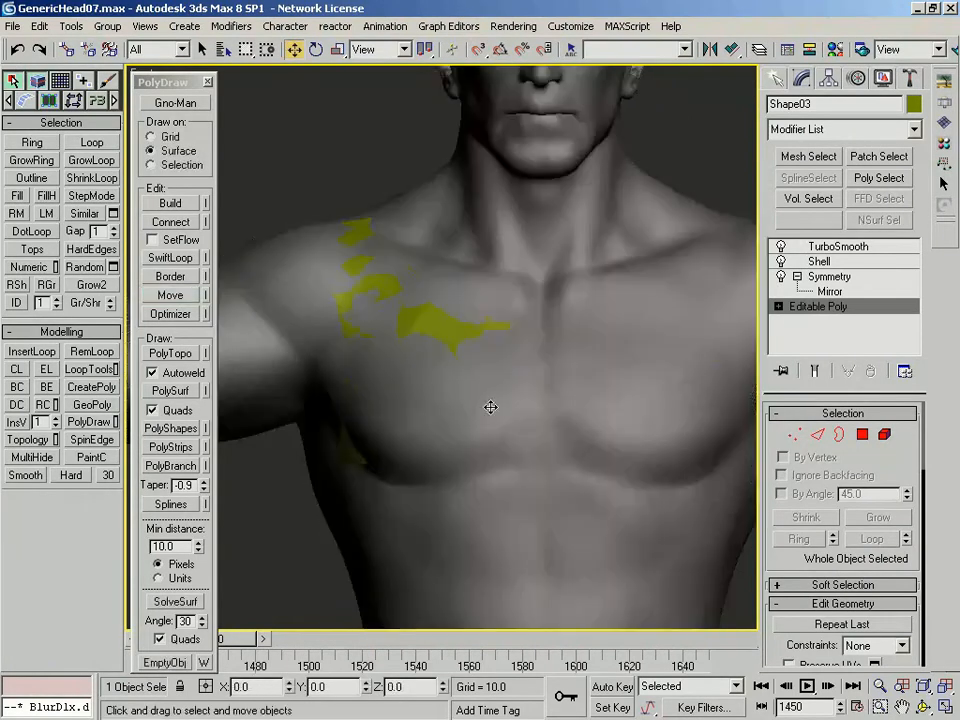
Make the figure see-through in its object properties, freeze it again and reselect the tank top
{"action": "right_click", "coordinate": [537, 256]}
{"action": "left_click", "coordinate": [592, 169]}
{"action": "right_click", "coordinate": [520, 228]}
{"action": "left_click", "coordinate": [562, 131]}
{"action": "right_click", "coordinate": [549, 152]}
{"action": "left_click", "coordinate": [588, 251]}
{"action": "left_click", "coordinate": [315, 369]}
{"action": "left_click", "coordinate": [544, 616]}
{"action": "right_click", "coordinate": [512, 273]}
{"action": "left_click", "coordinate": [563, 191]}
{"action": "left_click", "coordinate": [435, 305]}
Set the Shell modifier's outer amount to 0.04
{"action": "left_click", "coordinate": [822, 261]}
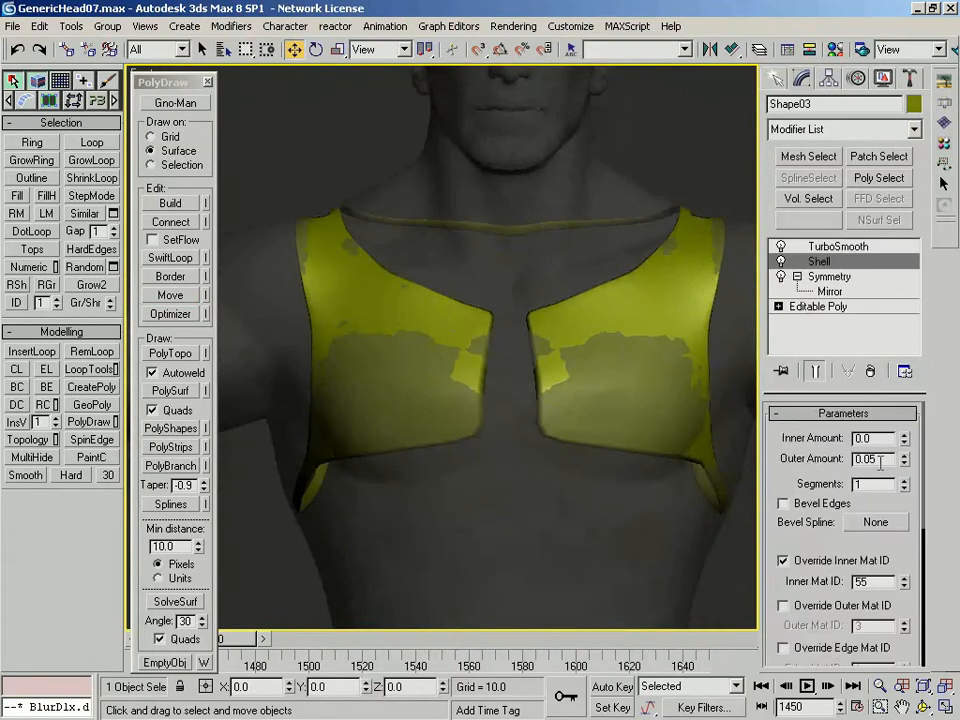
{"action": "double_click", "coordinate": [868, 457]}
{"action": "type", "text": "0.04"}
{"action": "key", "text": "Return"}
Change the tank top's object color to the dark grey custom color
{"action": "left_click", "coordinate": [705, 116]}
{"action": "left_click", "coordinate": [700, 275]}
{"action": "left_click", "coordinate": [915, 106]}
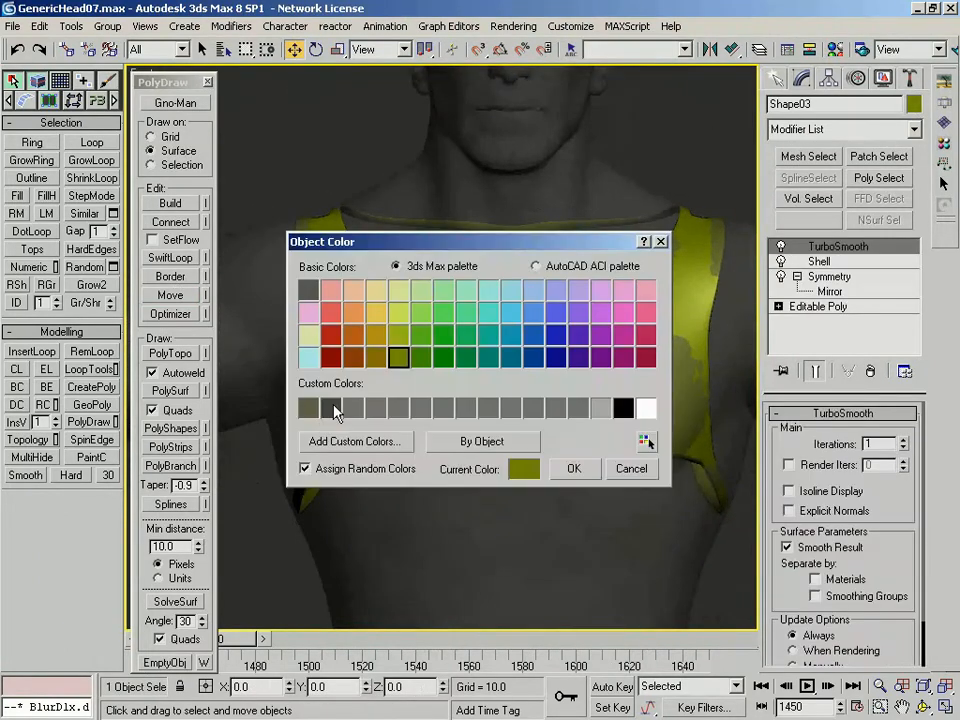
{"action": "left_click", "coordinate": [336, 403]}
{"action": "left_click", "coordinate": [574, 469]}
Lower the bottom edge points of the chest piece in the tank top's Editable Poly with PolyDraw's Move tool
{"action": "left_click", "coordinate": [818, 307]}
{"action": "middle_click_drag", "start_coordinate": [321, 396], "coordinate": [362, 412], "text": "alt"}
{"action": "key", "text": "F4"}
{"action": "left_click", "coordinate": [171, 295]}
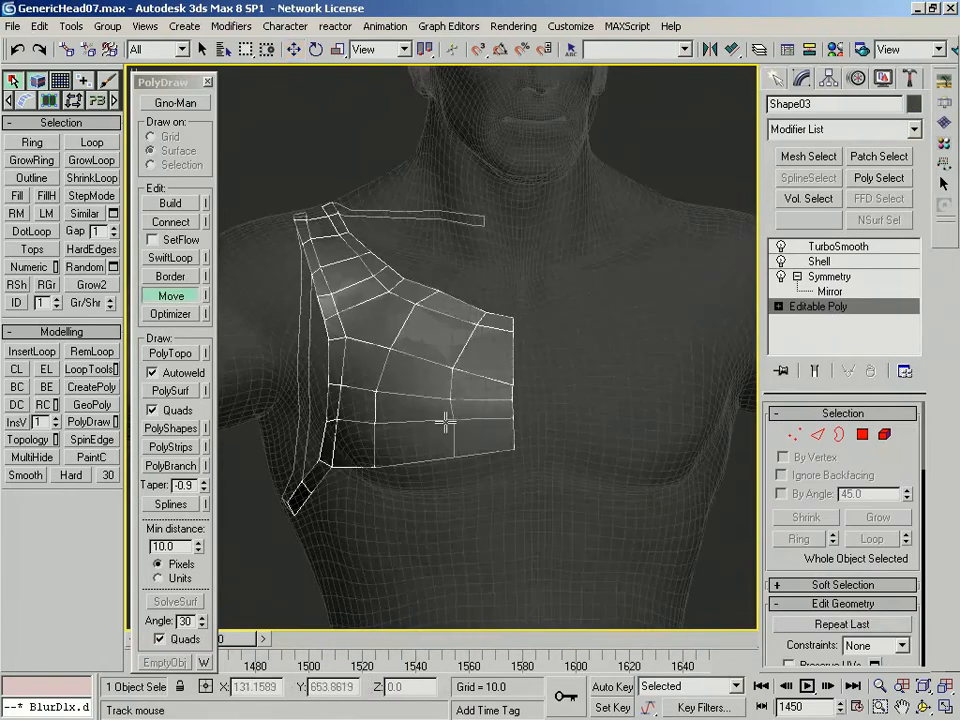
{"action": "left_click_drag", "start_coordinate": [454, 457], "coordinate": [454, 467]}
{"action": "left_click_drag", "start_coordinate": [514, 449], "coordinate": [514, 456]}
{"action": "middle_click_drag", "start_coordinate": [514, 440], "coordinate": [500, 378], "text": "alt"}
Extend a narrow strip of polygons along the chest piece's inner edge, from the neckline downwards, with PolyDraw's Border tool
{"action": "left_click", "coordinate": [177, 278]}
{"action": "scroll", "coordinate": [513, 345], "scroll_direction": "up", "scroll_amount": 1}
{"action": "left_click_drag", "start_coordinate": [513, 341], "coordinate": [522, 342], "text": "shift"}
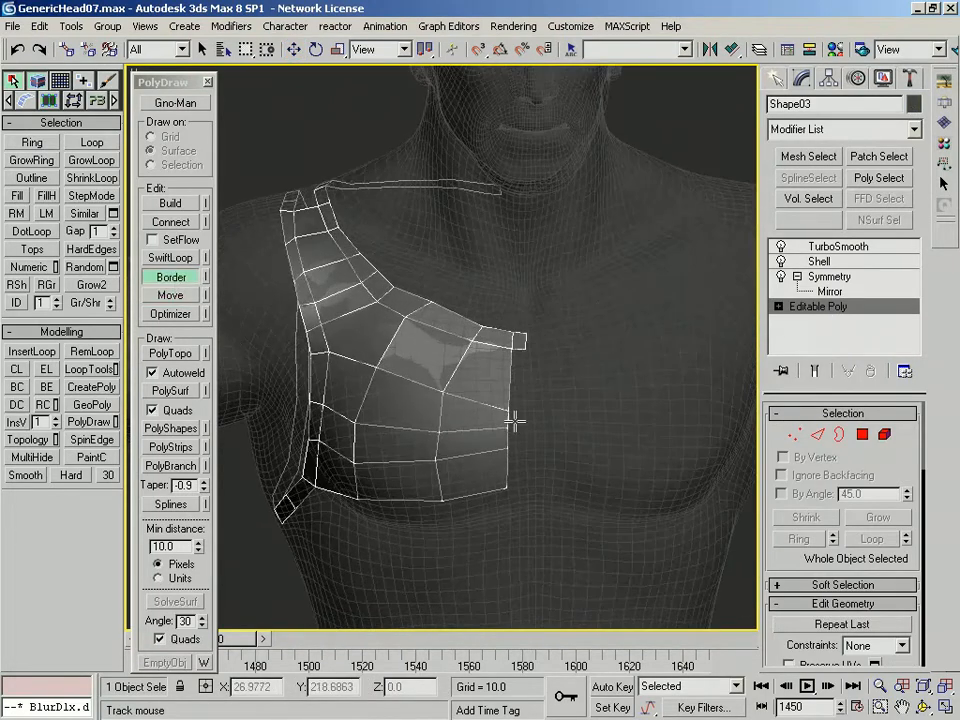
{"action": "middle_click_drag", "start_coordinate": [508, 392], "coordinate": [447, 248], "text": "alt"}
{"action": "key", "text": "w"}
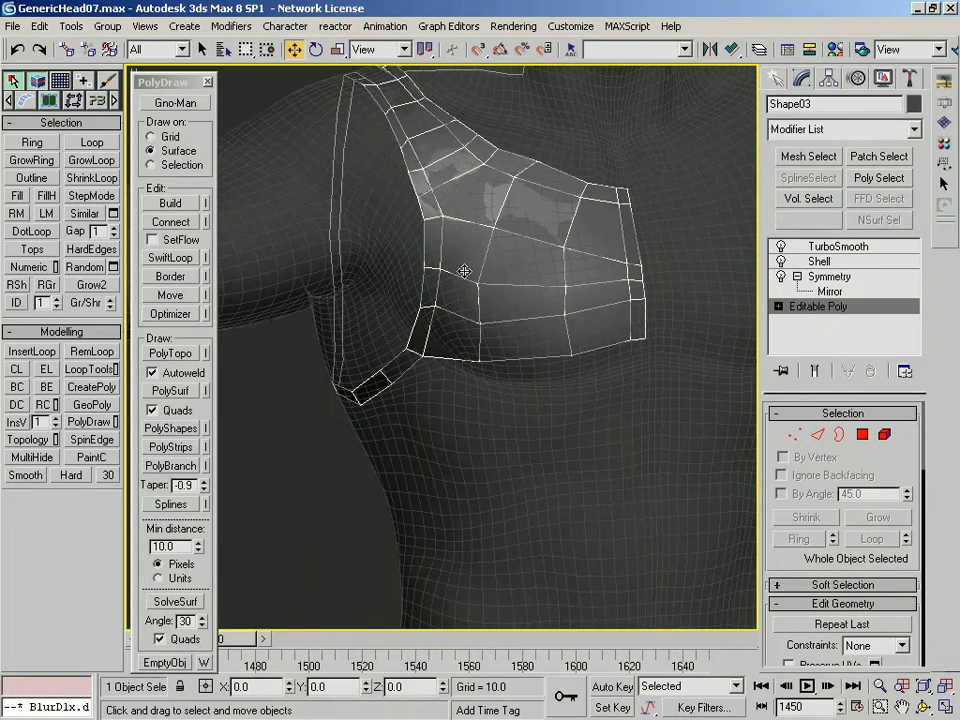
{"action": "middle_click_drag", "start_coordinate": [469, 248], "coordinate": [448, 249], "text": "alt"}
Add extra vertical edges to the chest with PolyDraw's Connect tool, and connect the ring of edges running from strap to neckline
{"action": "left_click", "coordinate": [168, 225]}
{"action": "middle_click_drag", "start_coordinate": [497, 313], "coordinate": [394, 272], "text": "alt"}
{"action": "right_click", "coordinate": [369, 279]}
{"action": "key", "text": "2"}
{"action": "left_click_drag", "start_coordinate": [299, 526], "coordinate": [428, 307]}
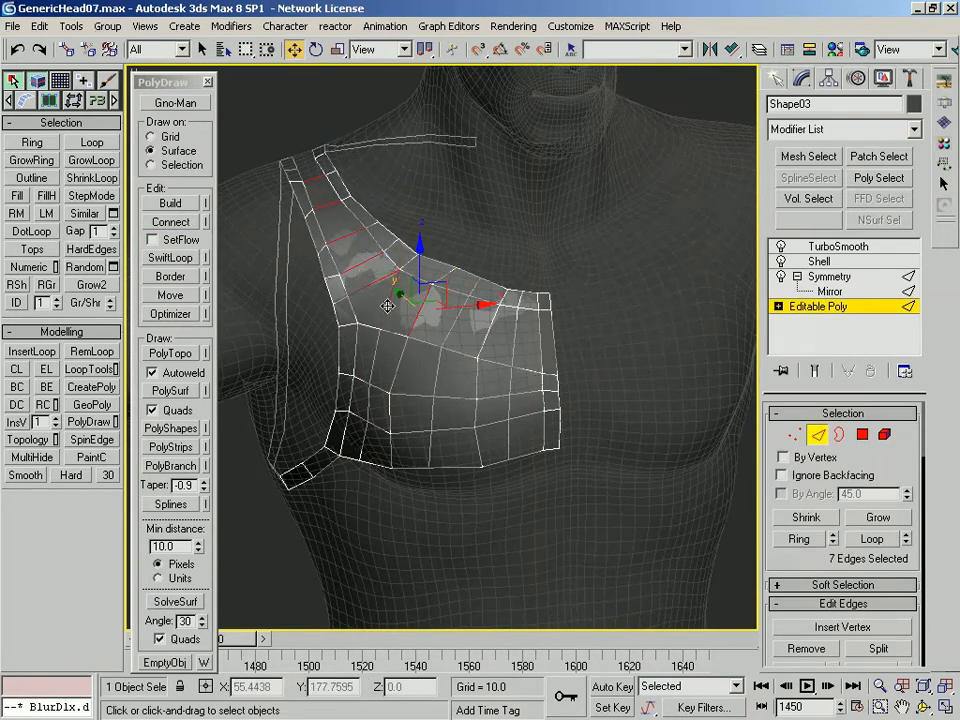
{"action": "key", "text": "ctrl+shift+e"}
Remove the unneeded edges in the upper chest just below the neckline
{"action": "key", "text": "1"}
{"action": "left_click", "coordinate": [455, 302]}
{"action": "key", "text": "2"}
{"action": "left_click", "coordinate": [420, 276]}
{"action": "key", "text": "BackSpace"}
{"action": "key", "text": "1"}
{"action": "key", "text": "2"}
{"action": "left_click", "coordinate": [400, 279]}
{"action": "key", "text": "BackSpace"}
Clean up the vertices and edges where the strap joins the upper chest, deleting leftover edges
{"action": "middle_click_drag", "start_coordinate": [380, 312], "coordinate": [504, 328], "text": "alt"}
{"action": "key", "text": "1"}
{"action": "left_click", "coordinate": [387, 303], "text": "ctrl"}
{"action": "key", "text": "2"}
{"action": "double_click", "coordinate": [475, 290]}
{"action": "double_click", "coordinate": [465, 280]}
{"action": "key", "text": "Delete"}
{"action": "left_click", "coordinate": [461, 289]}
{"action": "mouse_move", "coordinate": [461, 289]}
{"action": "middle_mouse_down", "text": "alt"}
{"action": "mouse_move", "coordinate": [438, 286]}
{"action": "mouse_move", "coordinate": [469, 288]}
{"action": "mouse_move", "coordinate": [382, 277]}
{"action": "middle_mouse_up", "text": "alt"}
{"action": "middle_click_drag", "start_coordinate": [501, 341], "coordinate": [518, 326], "text": "alt"}
Check the shaded tank top at the TurboSmooth level and return to its Editable Poly level
{"action": "key", "text": "2"}
{"action": "key", "text": "F4"}
{"action": "left_click", "coordinate": [838, 247]}
{"action": "key", "text": "F4"}
{"action": "key", "text": "F4"}
{"action": "left_click", "coordinate": [818, 307]}
Even out the spacing of the new chest points with PolyDraw's Move tool, working across to the inner edge
{"action": "left_click", "coordinate": [171, 296]}
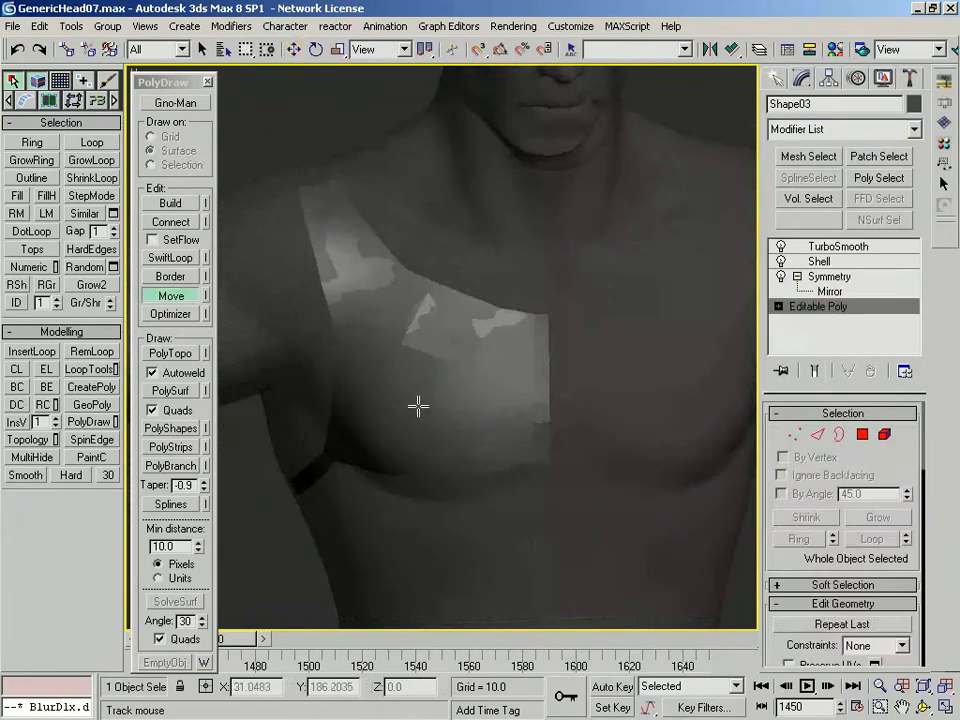
{"action": "key", "text": "w"}
{"action": "key", "text": "F4"}
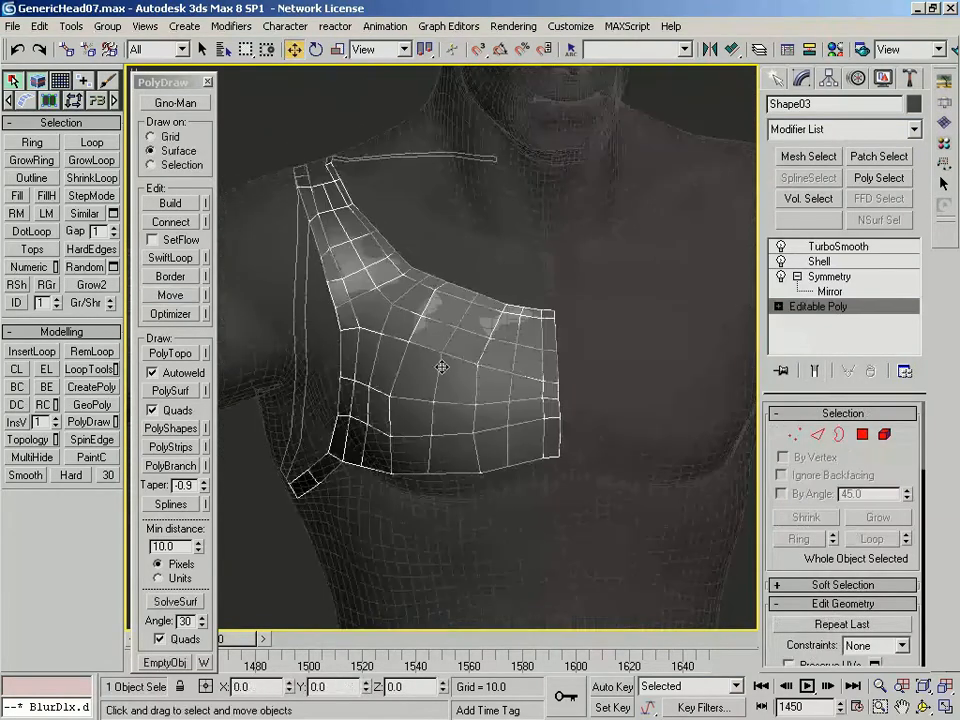
{"action": "left_click", "coordinate": [184, 291]}
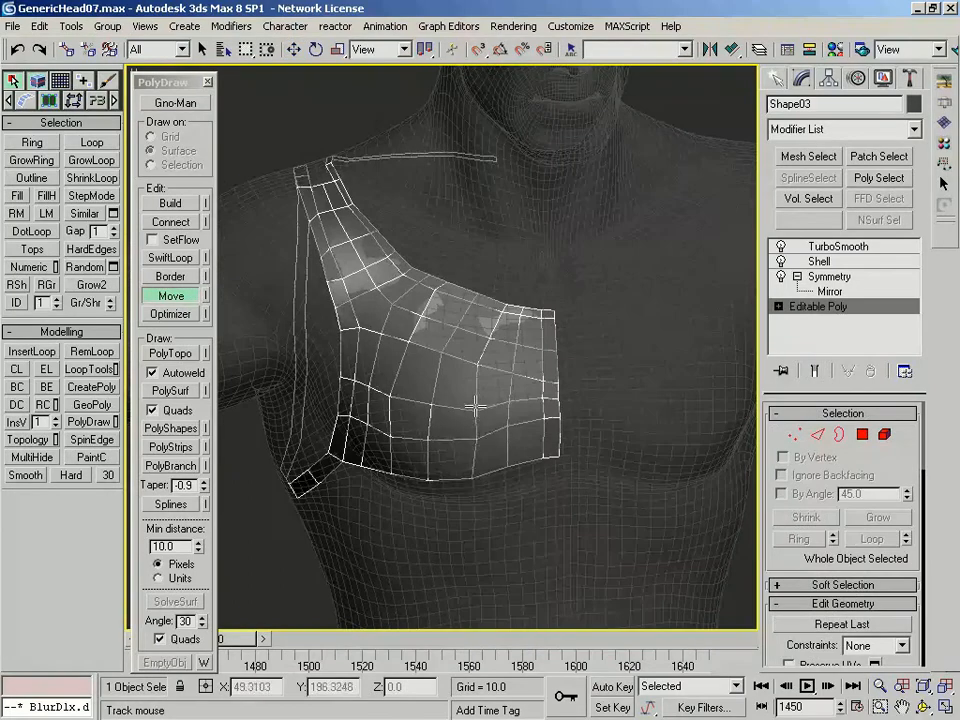
{"action": "middle_click_drag", "start_coordinate": [475, 411], "coordinate": [507, 363], "text": "alt"}
{"action": "scroll", "coordinate": [511, 325], "scroll_direction": "up", "scroll_amount": 3}
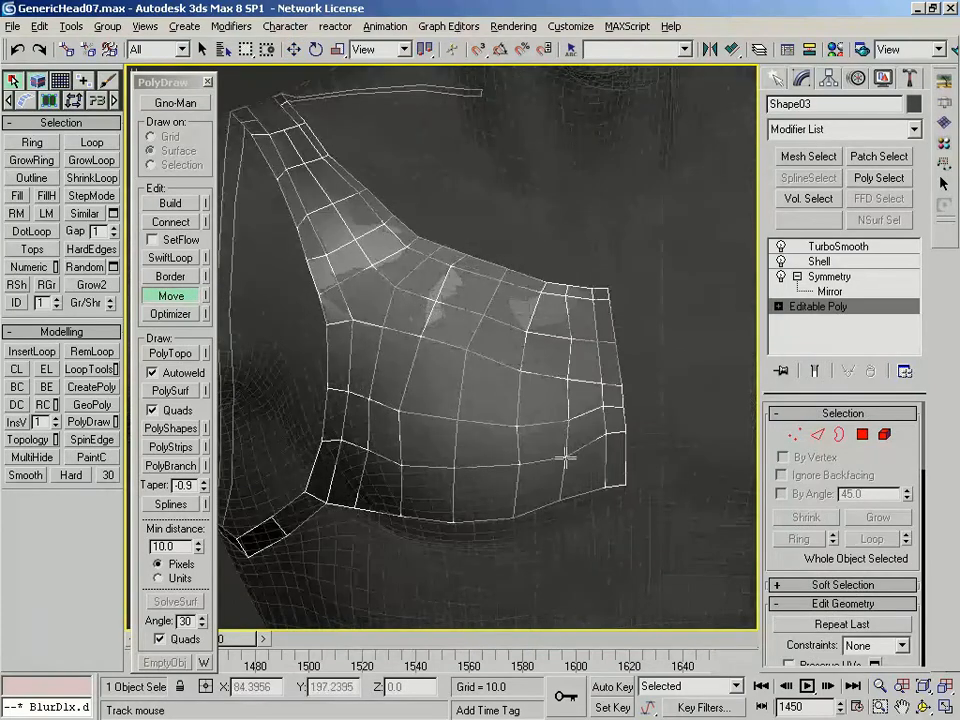
{"action": "middle_click_drag", "start_coordinate": [611, 439], "coordinate": [399, 404], "text": "alt"}
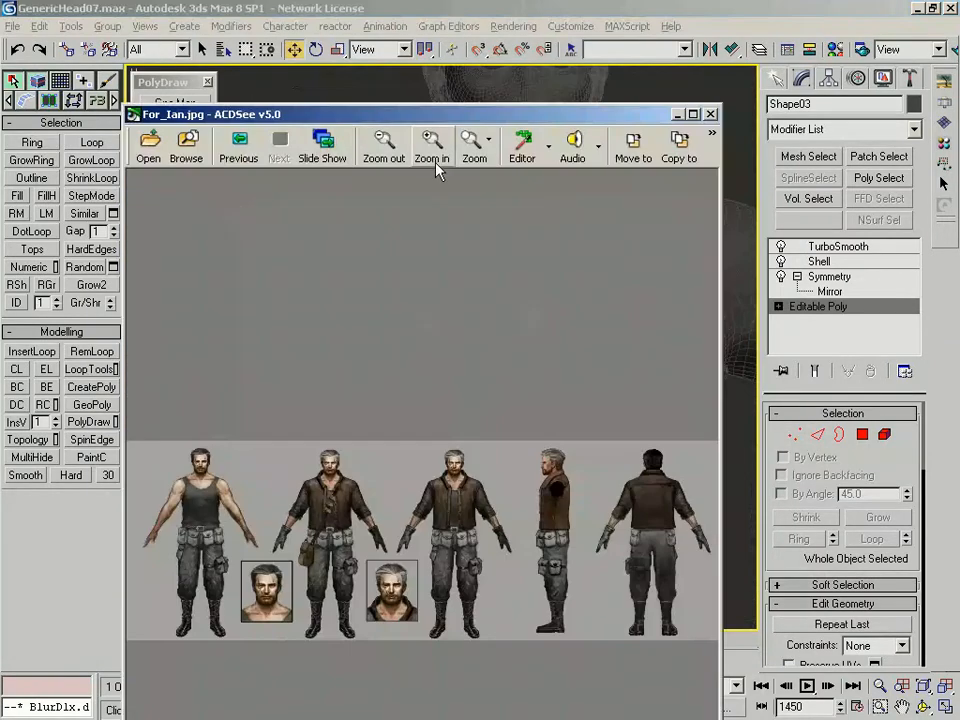
Zoom in on the tank top figure in the For_Ian.jpg reference in ACDSee and examine the clothing
{"action": "left_click", "coordinate": [436, 160]}
{"action": "left_click", "coordinate": [436, 159]}
{"action": "left_click", "coordinate": [437, 157]}
{"action": "left_click", "coordinate": [437, 157]}
{"action": "left_click_drag", "start_coordinate": [200, 502], "coordinate": [636, 454]}
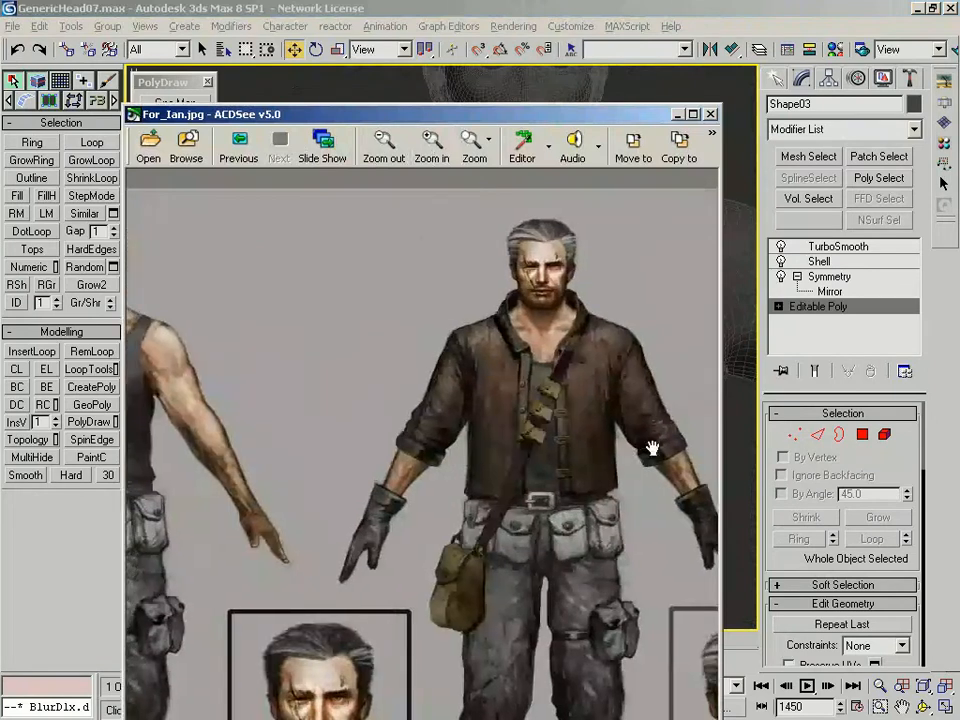
{"action": "left_click_drag", "start_coordinate": [245, 470], "coordinate": [549, 449]}
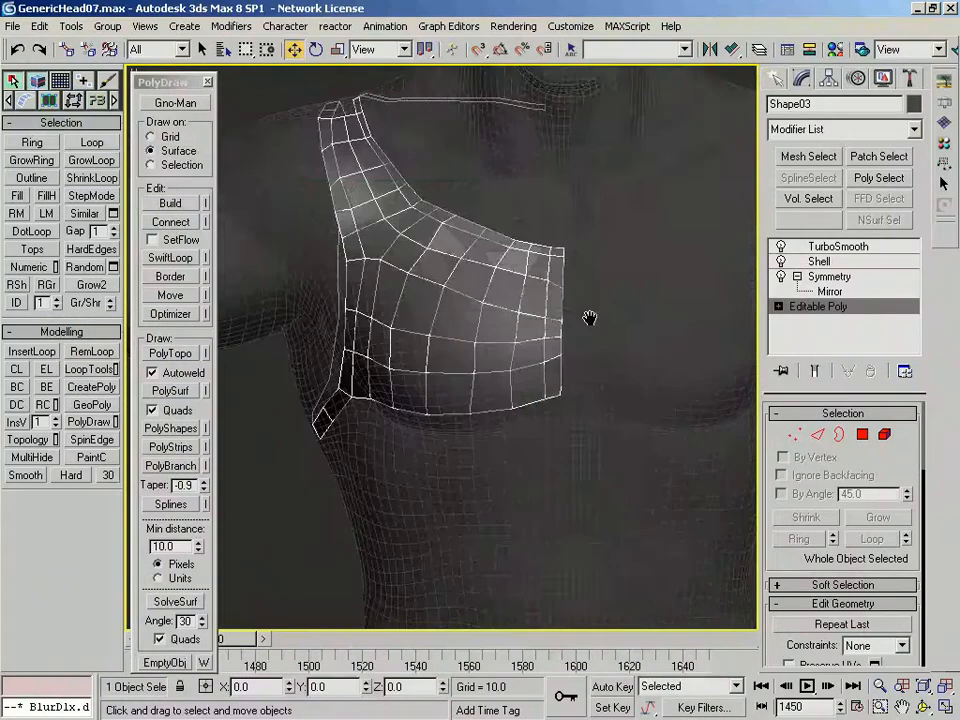
Back in 3ds Max, extend a strip of polygons from the chest down the middle of the abdomen with the Border tool
{"action": "left_click", "coordinate": [171, 277]}
{"action": "middle_click_drag", "start_coordinate": [590, 318], "coordinate": [551, 296]}
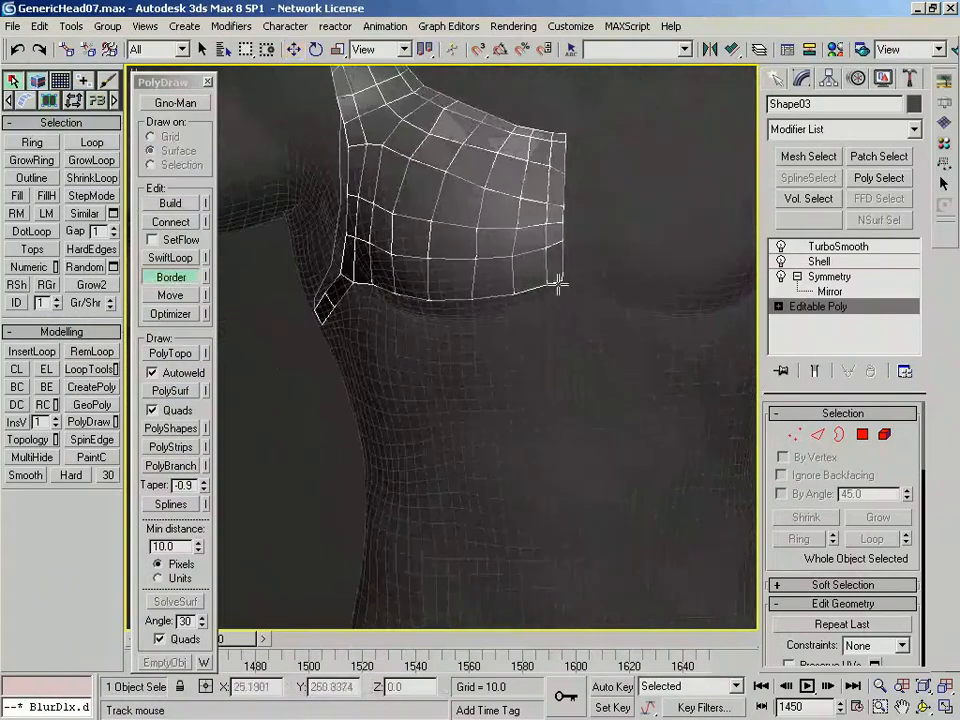
{"action": "left_click_drag", "start_coordinate": [552, 336], "coordinate": [551, 427]}
{"action": "middle_click_drag", "start_coordinate": [540, 333], "coordinate": [474, 315]}
{"action": "left_click_drag", "start_coordinate": [474, 315], "coordinate": [485, 433]}
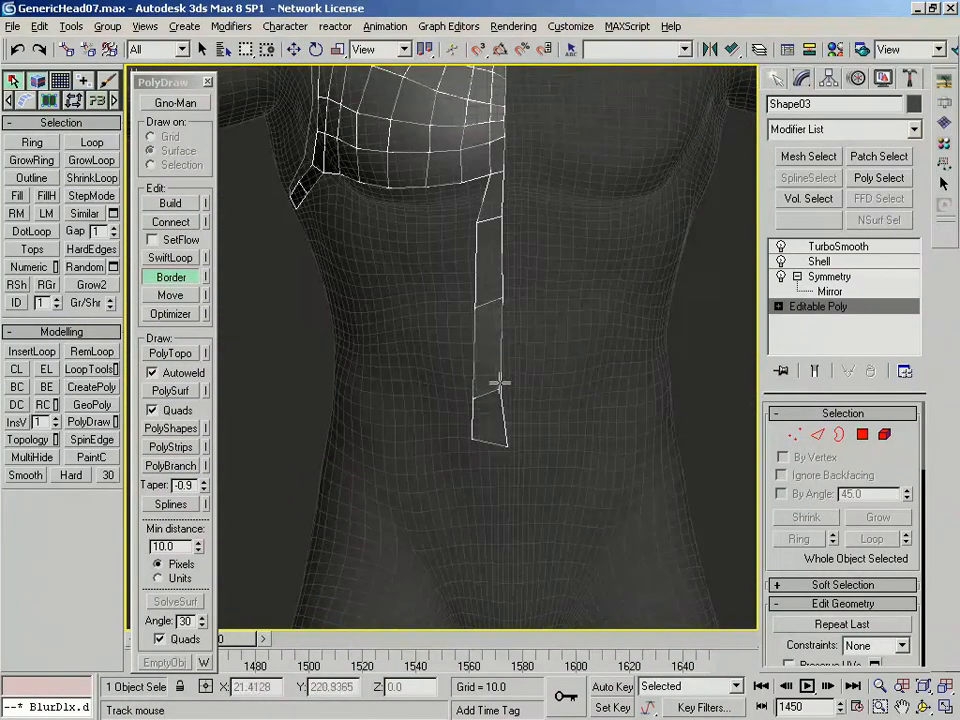
Straighten the chest piece's inner edge along the figure's midline up to the neckline
{"action": "scroll", "coordinate": [495, 430], "scroll_direction": "up", "scroll_amount": 2}
{"action": "scroll", "coordinate": [553, 251], "scroll_direction": "up", "scroll_amount": 3}
{"action": "scroll", "coordinate": [460, 485], "scroll_direction": "up", "scroll_amount": 2}
{"action": "left_click_drag", "start_coordinate": [460, 485], "coordinate": [464, 208]}
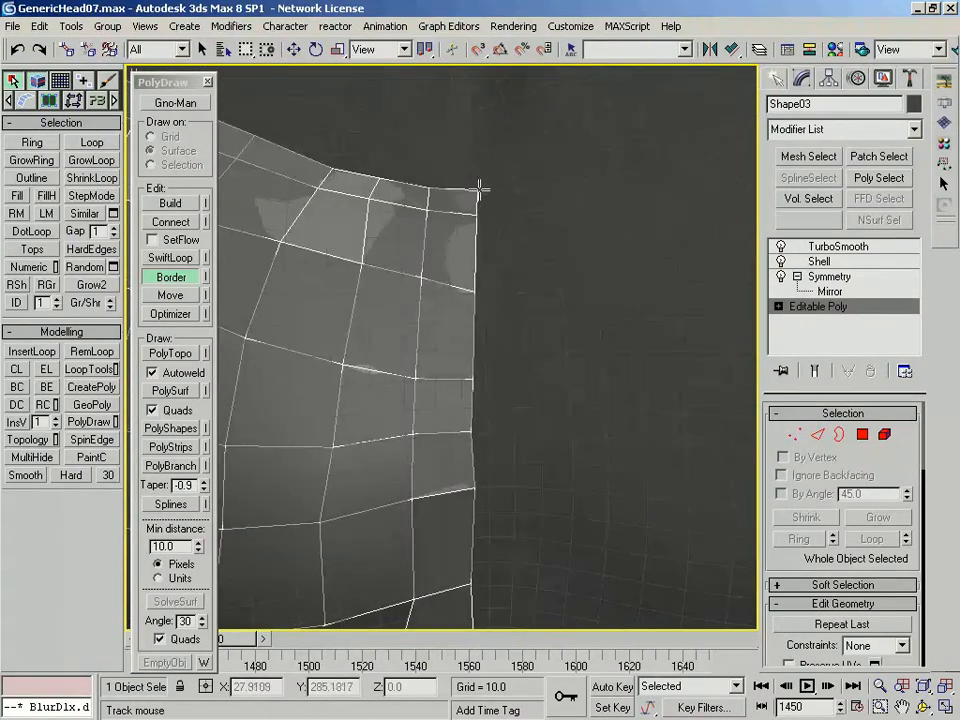
Extend a row of polygons along the underside of the chest, from the central strip towards the armpit, with the Border tool
{"action": "scroll", "coordinate": [478, 192], "scroll_direction": "down", "scroll_amount": 7}
{"action": "scroll", "coordinate": [461, 287], "scroll_direction": "up", "scroll_amount": 1}
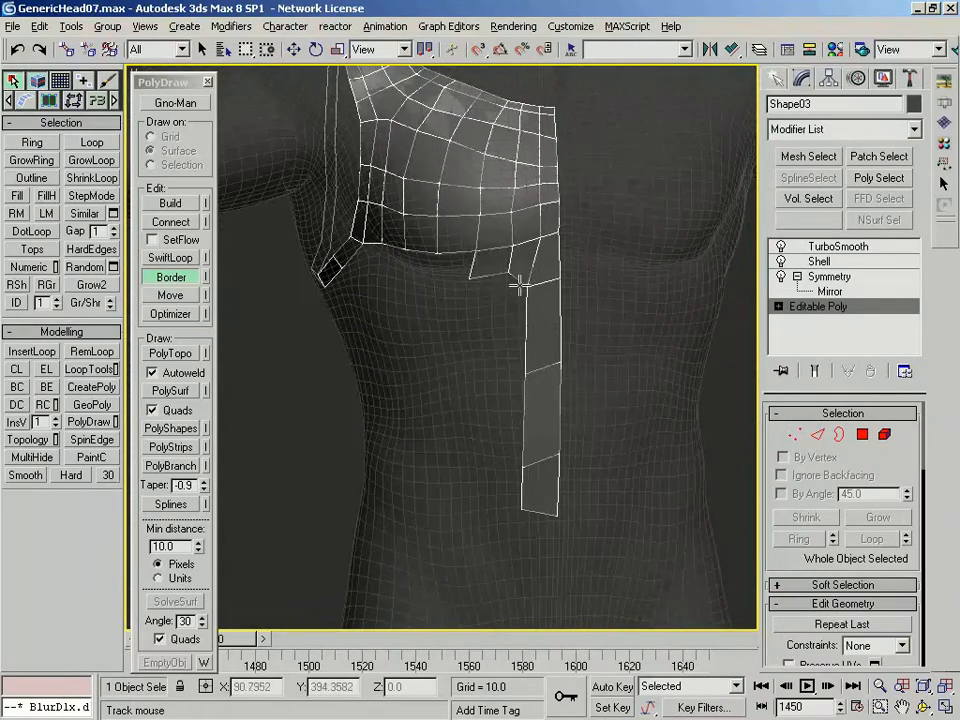
{"action": "middle_click_drag", "start_coordinate": [556, 263], "coordinate": [470, 261], "text": "alt"}
{"action": "scroll", "coordinate": [465, 286], "scroll_direction": "up", "scroll_amount": 3}
{"action": "middle_click_drag", "start_coordinate": [408, 211], "coordinate": [453, 178], "text": "alt"}
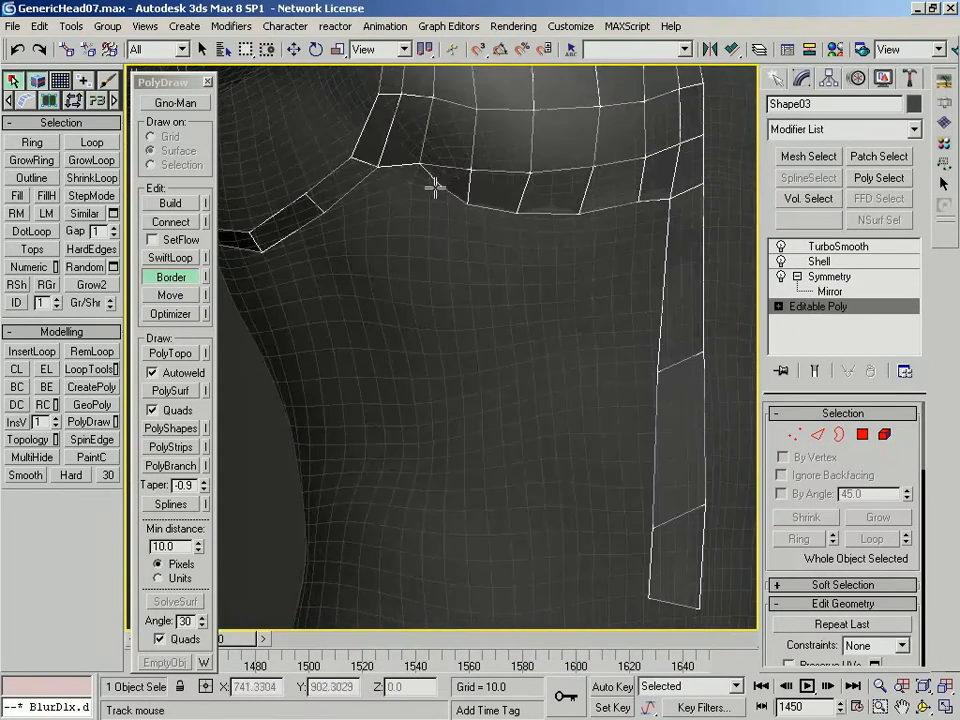
{"action": "scroll", "coordinate": [423, 241], "scroll_direction": "down", "scroll_amount": 3}
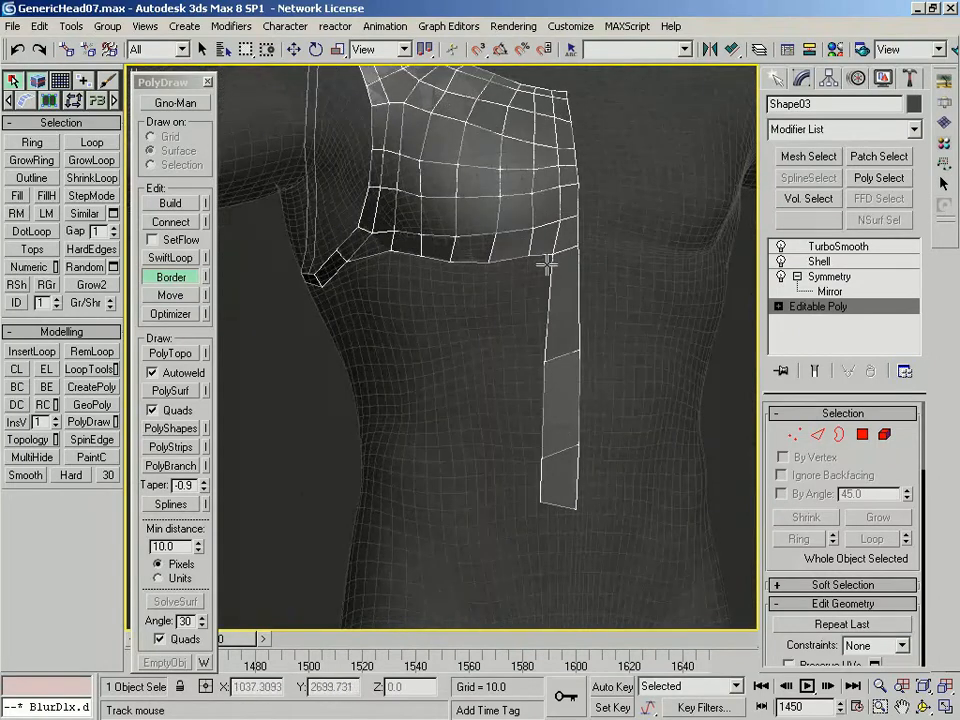
Extend the tank top mesh down over the abdomen and around the side of the torso with the Border tool
{"action": "left_click_drag", "start_coordinate": [515, 362], "coordinate": [497, 456]}
{"action": "middle_click_drag", "start_coordinate": [497, 456], "coordinate": [502, 396]}
{"action": "left_click_drag", "start_coordinate": [497, 394], "coordinate": [452, 393]}
{"action": "middle_click_drag", "start_coordinate": [399, 397], "coordinate": [412, 389], "text": "alt"}
{"action": "middle_click_drag", "start_coordinate": [357, 374], "coordinate": [384, 396], "text": "alt"}
{"action": "middle_click_drag", "start_coordinate": [302, 392], "coordinate": [232, 370], "text": "alt"}
{"action": "left_click_drag", "start_coordinate": [309, 376], "coordinate": [312, 360]}
{"action": "middle_click_drag", "start_coordinate": [345, 358], "coordinate": [374, 358], "text": "alt"}
Reposition the points along the armhole edge down to the armpit with PolyDraw's Move tool
{"action": "left_click", "coordinate": [186, 298]}
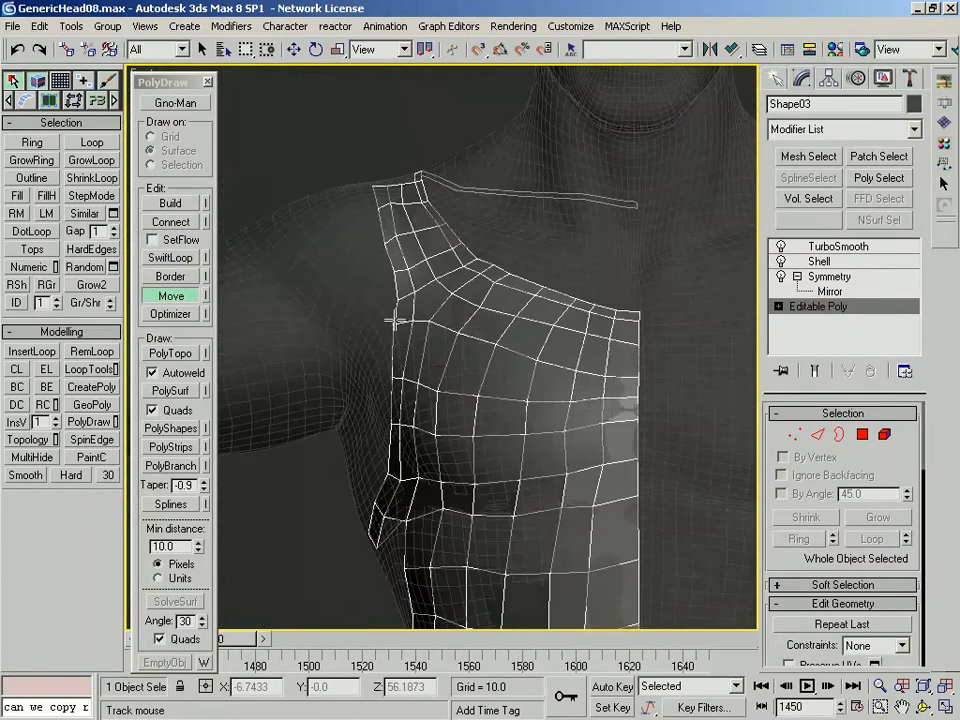
{"action": "middle_click_drag", "start_coordinate": [410, 265], "coordinate": [405, 302], "text": "alt"}
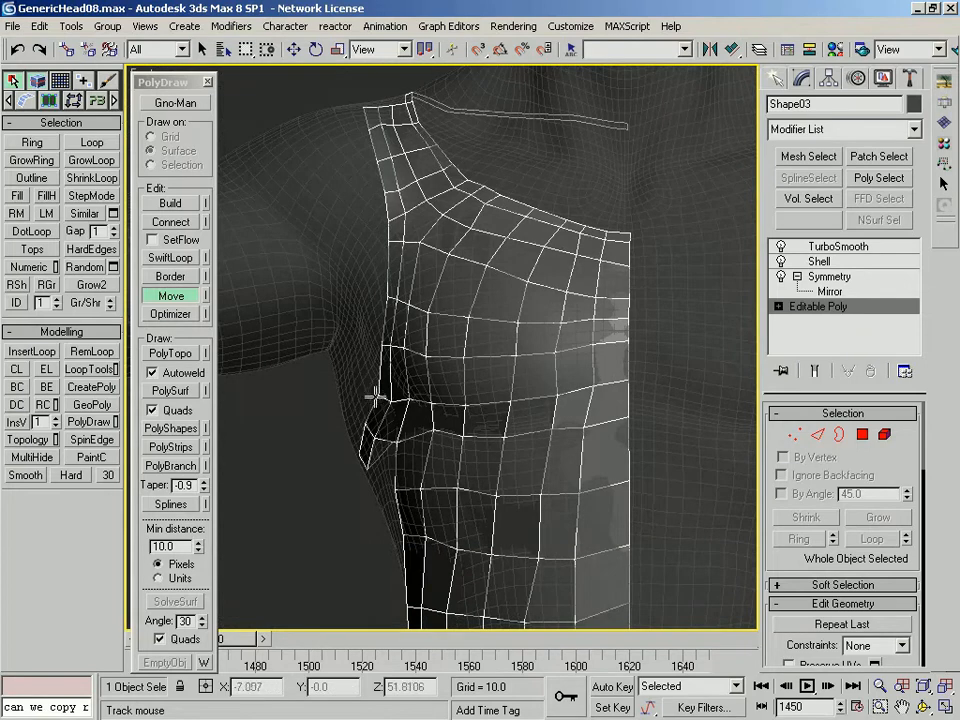
{"action": "left_click_drag", "start_coordinate": [373, 398], "coordinate": [386, 401]}
{"action": "scroll", "coordinate": [446, 373], "scroll_direction": "down", "scroll_amount": 5}
Examine the mirrored and smoothed tank top at the TurboSmooth level from the side and front, without edge display
{"action": "right_click", "coordinate": [334, 146]}
{"action": "left_click", "coordinate": [838, 246]}
{"action": "key", "text": "F4"}
{"action": "scroll", "coordinate": [520, 410], "scroll_direction": "down", "scroll_amount": 4}
{"action": "middle_click_drag", "start_coordinate": [476, 336], "coordinate": [551, 315], "text": "alt"}
{"action": "key", "text": "f"}
{"action": "scroll", "coordinate": [492, 322], "scroll_direction": "down", "scroll_amount": 5}
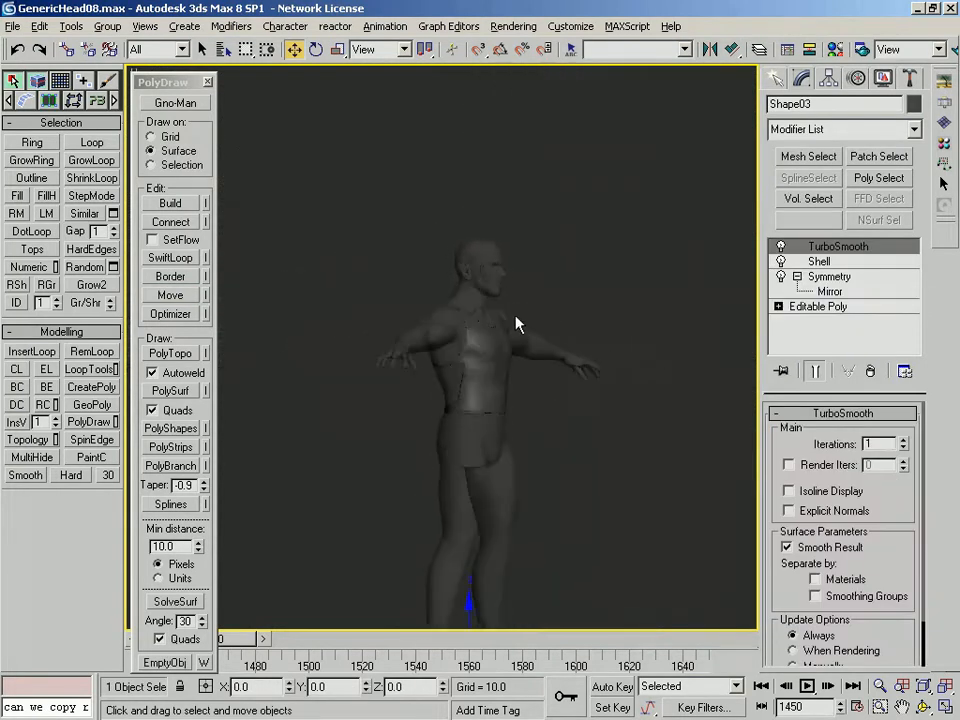
{"action": "scroll", "coordinate": [471, 260], "scroll_direction": "up", "scroll_amount": 8}
{"action": "scroll", "coordinate": [482, 278], "scroll_direction": "up", "scroll_amount": 6}
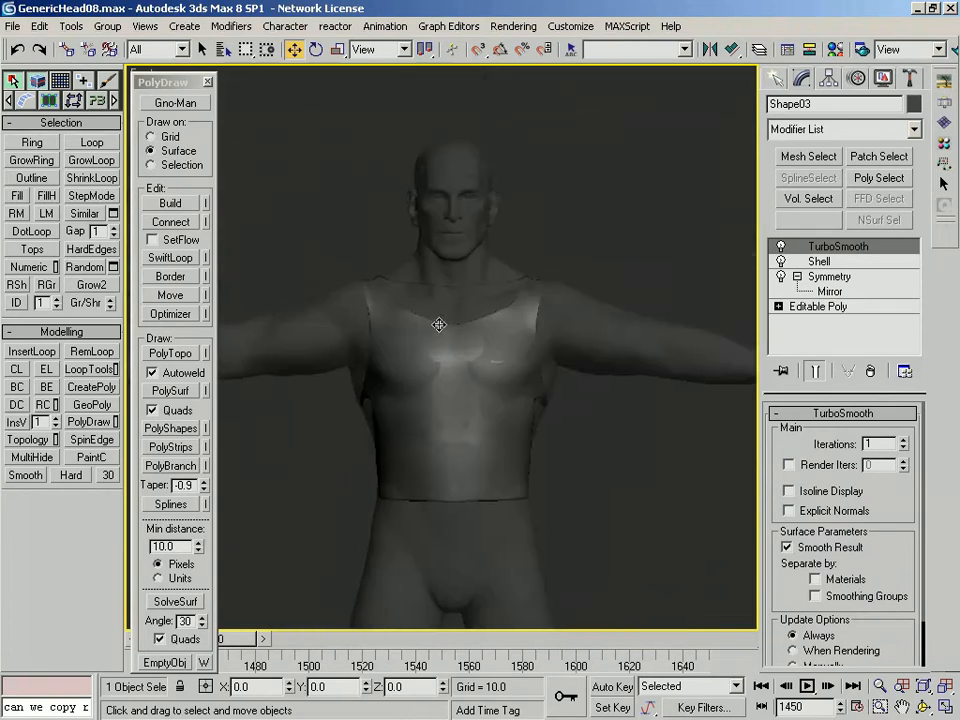
Clear the selection, unfreeze all objects and select the figure
{"action": "left_click", "coordinate": [386, 133]}
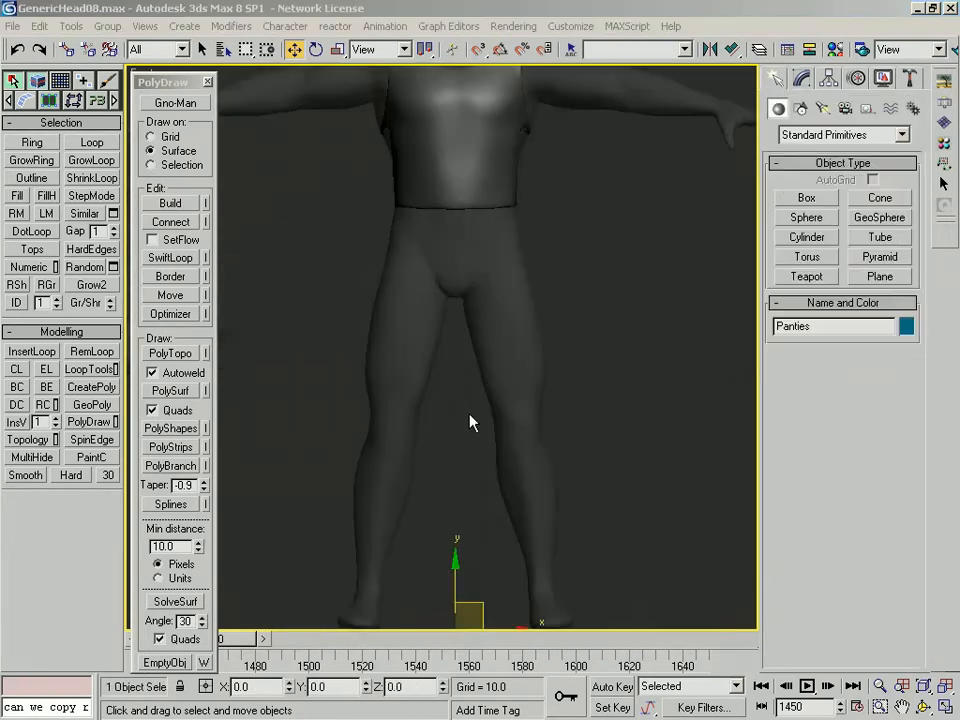
{"action": "left_click", "coordinate": [623, 258]}
{"action": "right_click", "coordinate": [623, 258]}
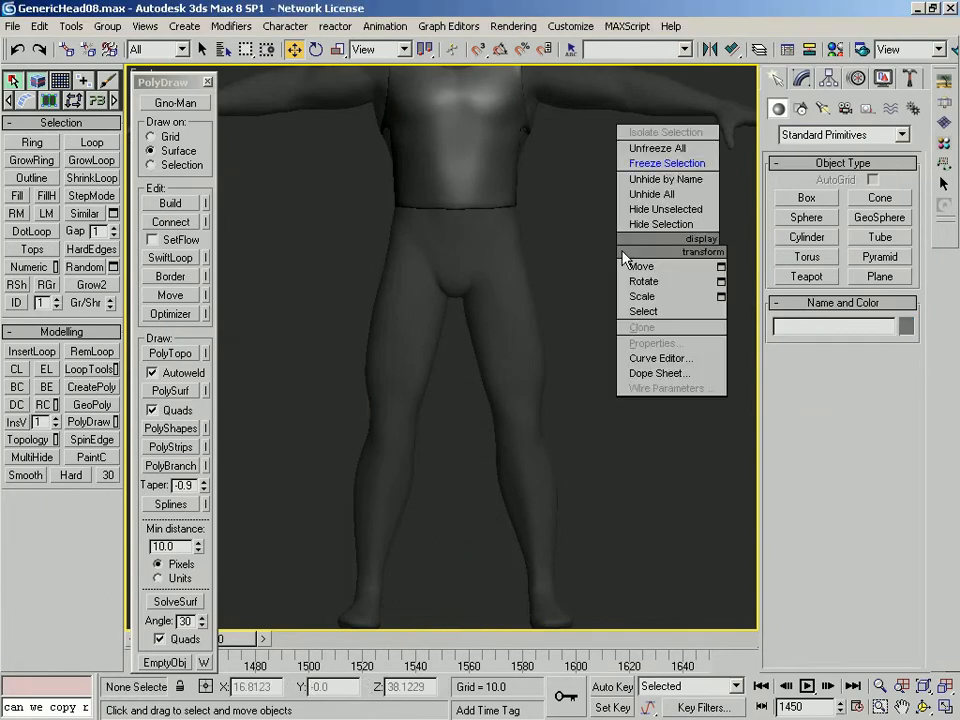
{"action": "left_click", "coordinate": [658, 150]}
{"action": "left_click", "coordinate": [496, 302]}
Open the figure's Editable Poly level below TurboSmooth for polygon editing
{"action": "key", "text": "F3"}
{"action": "key", "text": "F3"}
{"action": "left_click", "coordinate": [801, 78]}
{"action": "left_click", "coordinate": [822, 262]}
{"action": "key", "text": "F3"}
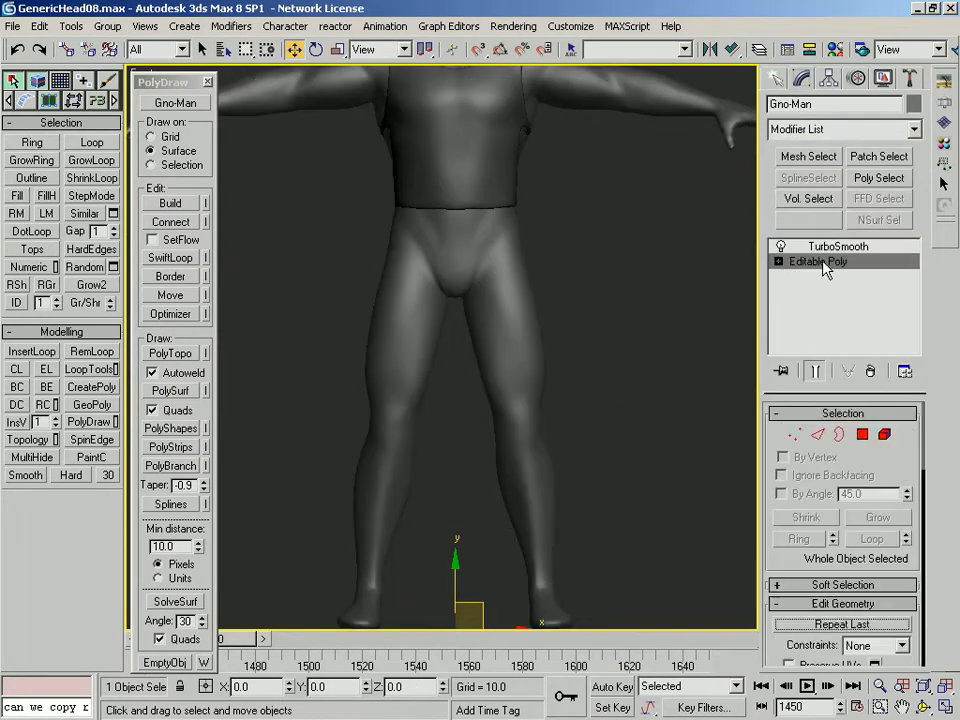
{"action": "key", "text": "F3"}
{"action": "key", "text": "4"}
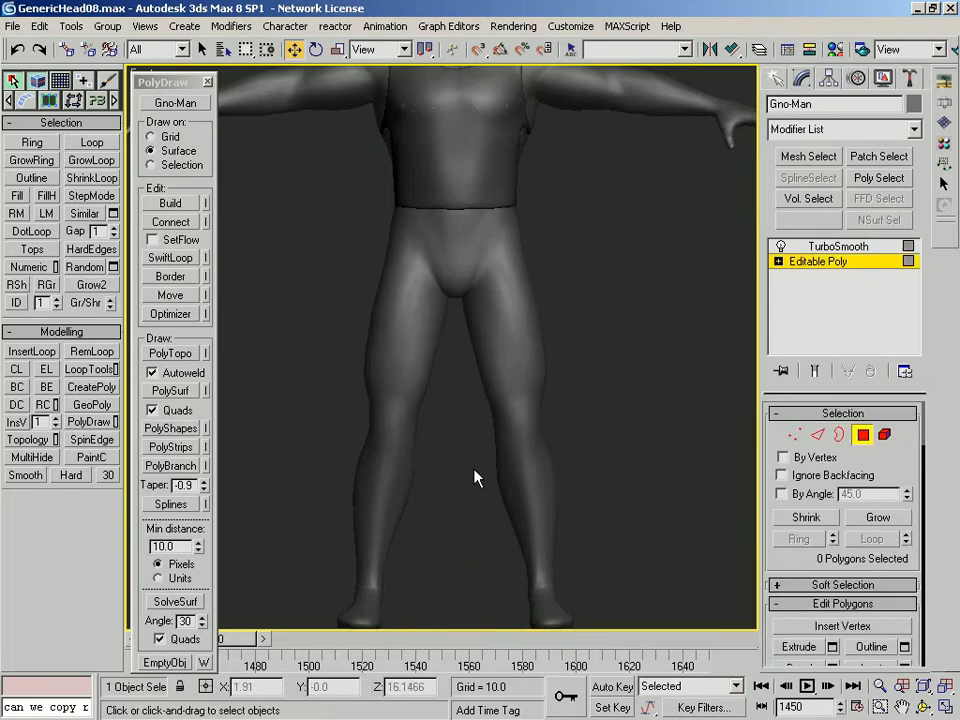
{"action": "key", "text": "F3"}
{"action": "key", "text": "F3"}
Switch to ACDSee, narrow the reference window and examine the trousers and boots up close
{"action": "left_click_drag", "start_coordinate": [345, 1], "coordinate": [395, 1]}
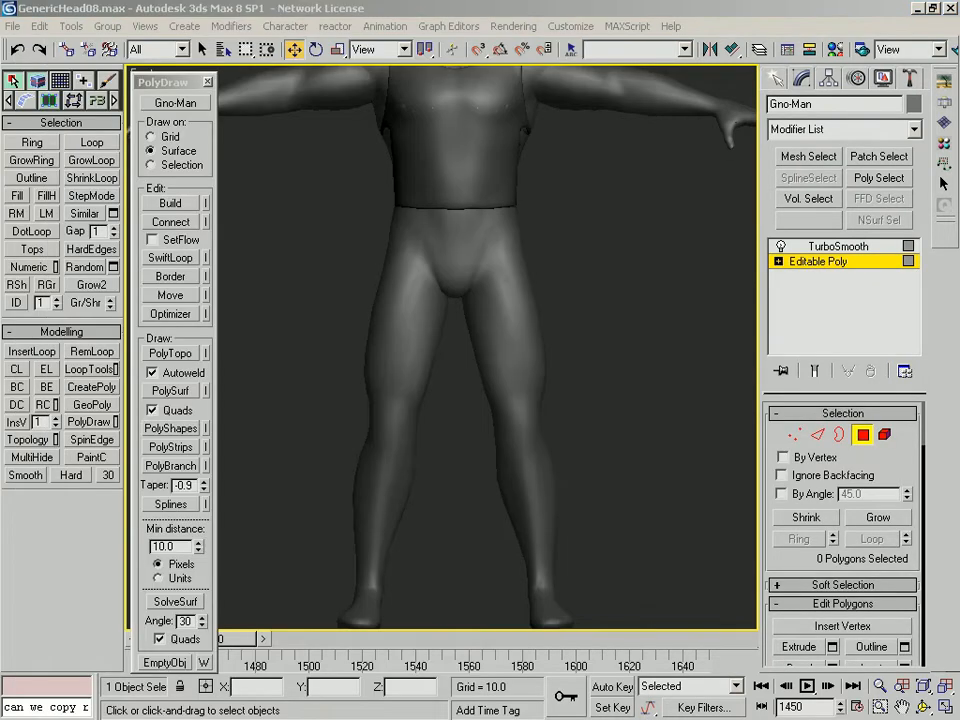
{"action": "key", "text": "alt+Tab"}
{"action": "left_click", "coordinate": [354, 25]}
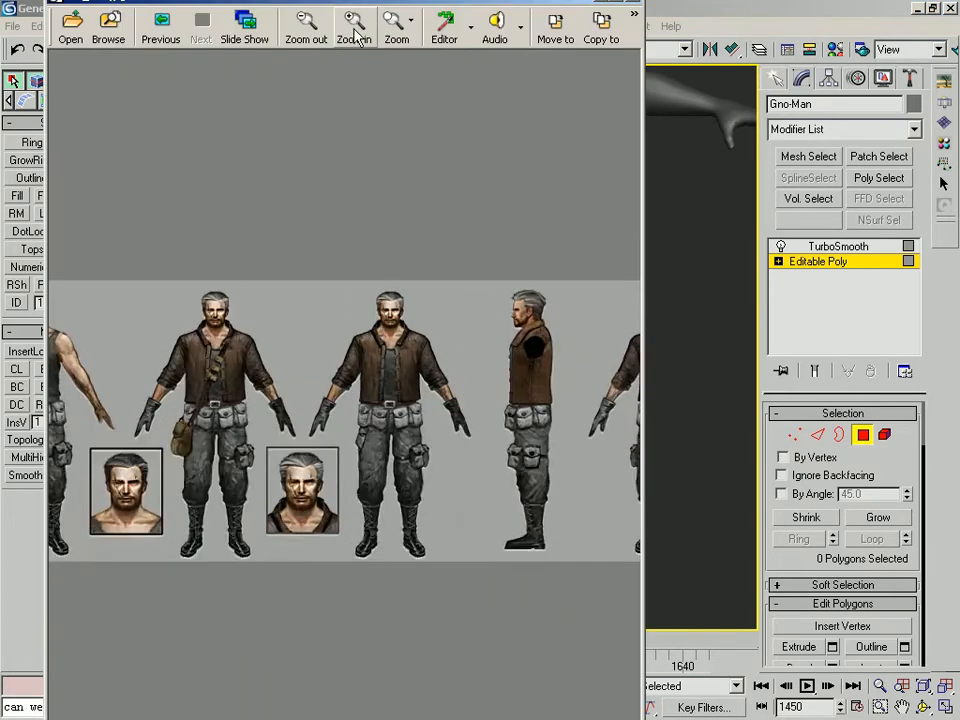
{"action": "left_click", "coordinate": [354, 25]}
{"action": "left_click_drag", "start_coordinate": [642, 517], "coordinate": [439, 517]}
{"action": "right_click", "coordinate": [180, 154]}
{"action": "mouse_move", "coordinate": [215, 230]}
{"action": "left_click", "coordinate": [356, 303]}
{"action": "left_click_drag", "start_coordinate": [268, 429], "coordinate": [342, 332]}
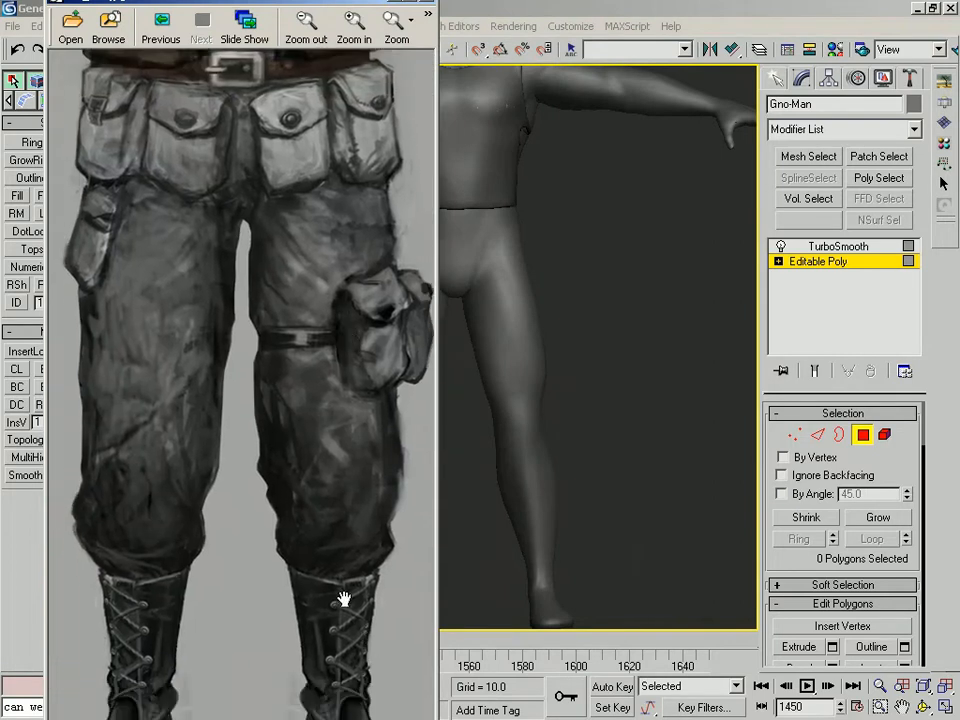
{"action": "left_click_drag", "start_coordinate": [90, 466], "coordinate": [287, 318]}
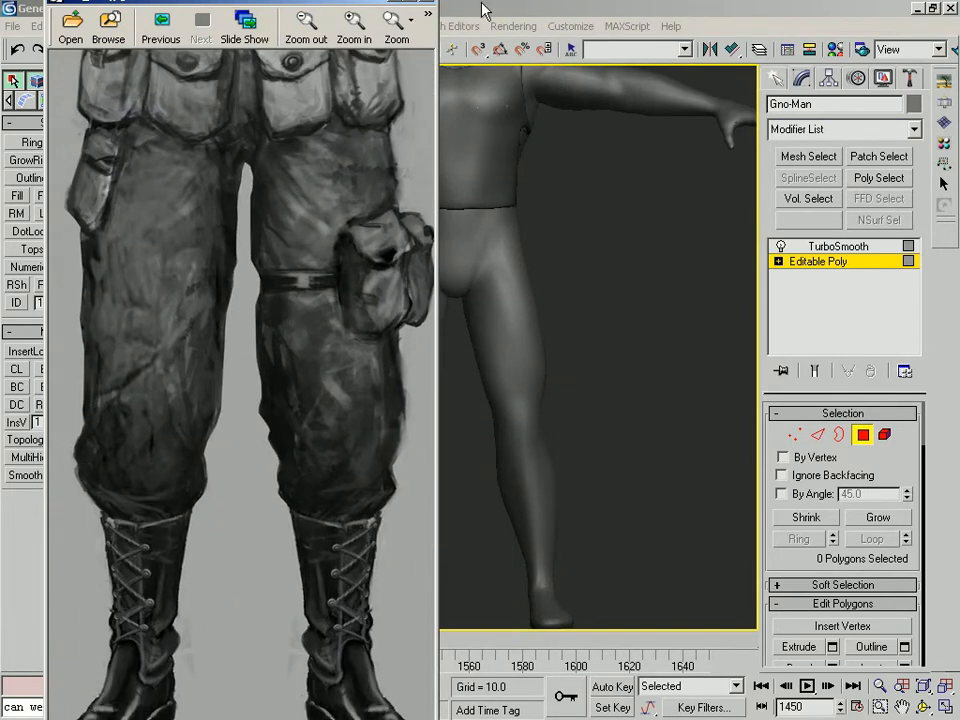
Switch back to 3ds Max and select the figure's polygons from the lower shins up to the waist in wireframe
{"action": "key", "text": "alt+Tab"}
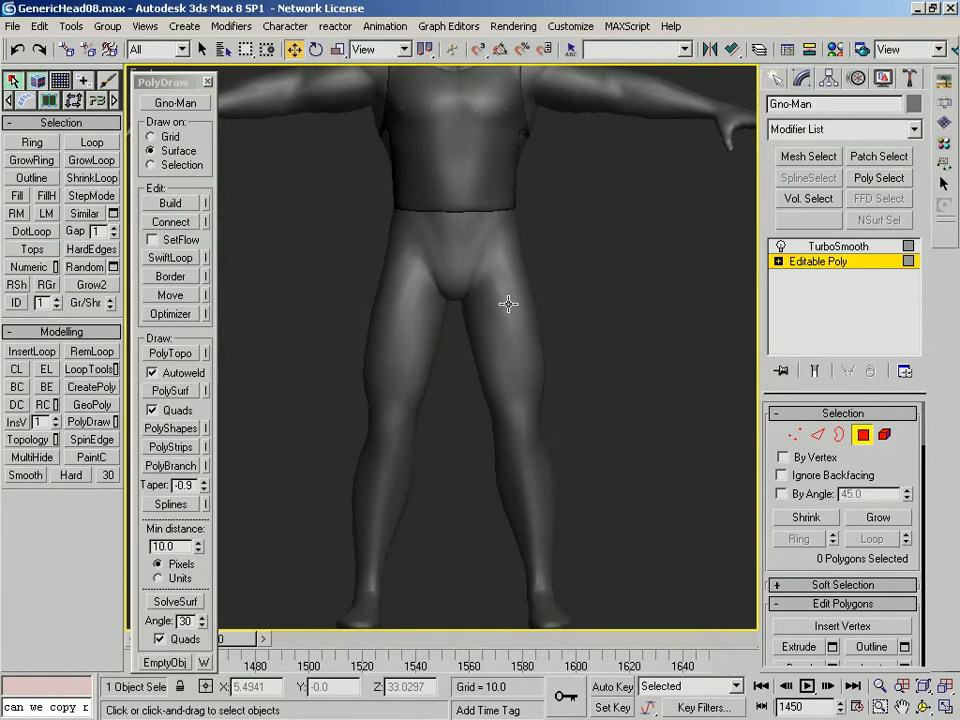
{"action": "middle_click_drag", "start_coordinate": [572, 322], "coordinate": [563, 276]}
{"action": "key", "text": "F3"}
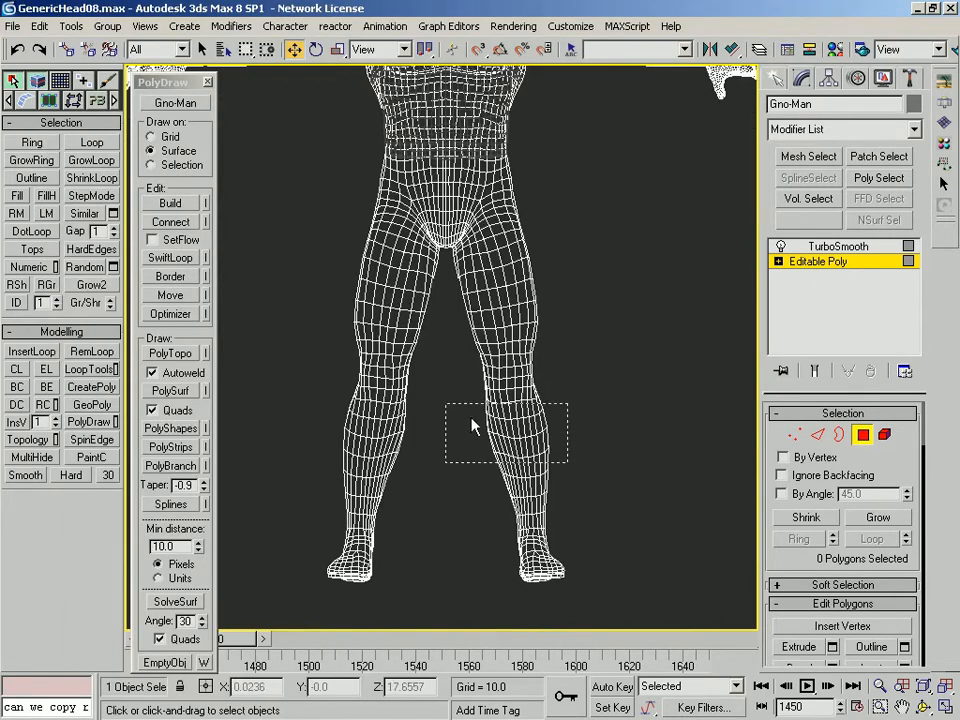
{"action": "left_click_drag", "start_coordinate": [268, 171], "coordinate": [271, 164]}
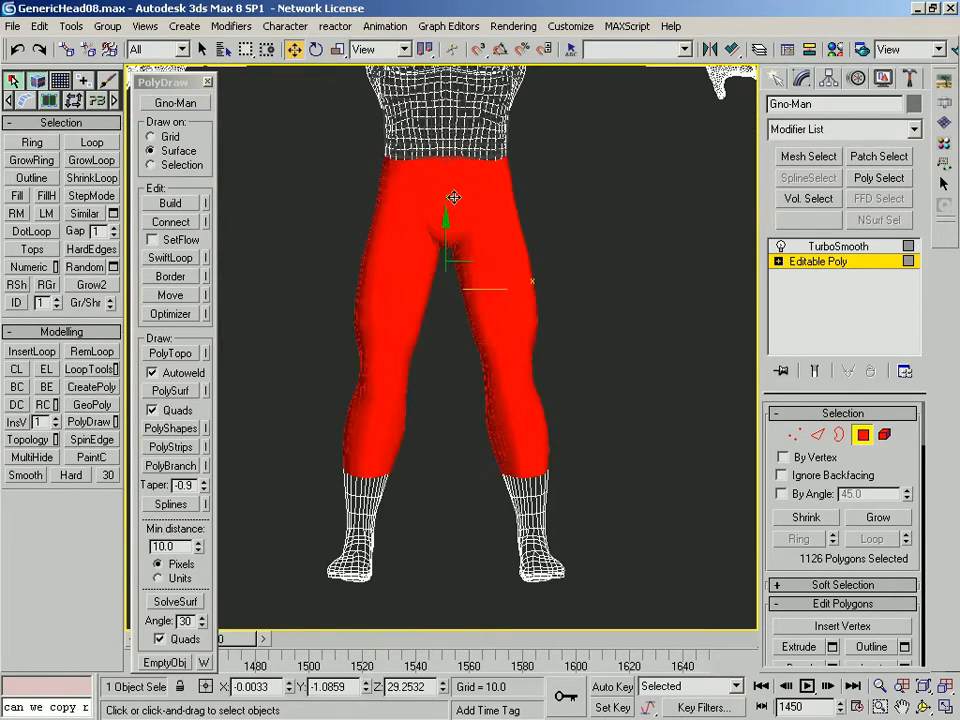
Add the missing polygons around the waistline to the leg selection
{"action": "key", "text": "F3"}
{"action": "middle_click_drag", "start_coordinate": [493, 202], "coordinate": [478, 266]}
{"action": "key", "text": "F3"}
{"action": "middle_click_drag", "start_coordinate": [383, 234], "coordinate": [641, 252], "text": "alt"}
{"action": "scroll", "coordinate": [641, 252], "scroll_direction": "up", "scroll_amount": 3}
{"action": "key", "text": "f"}
{"action": "middle_click_drag", "start_coordinate": [459, 290], "coordinate": [450, 530]}
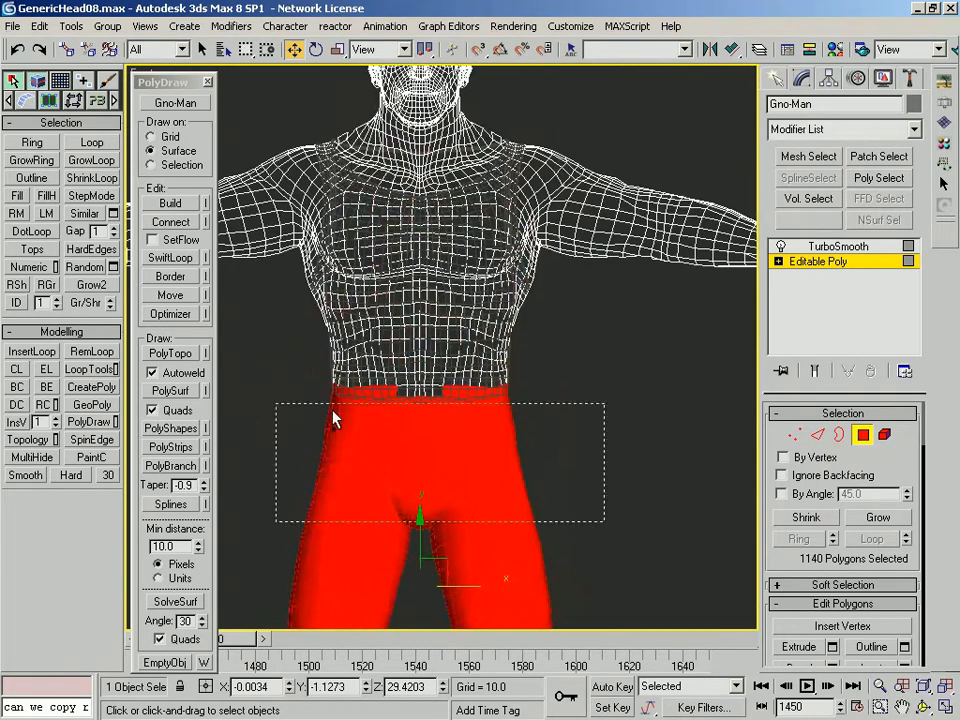
{"action": "left_click_drag", "start_coordinate": [240, 391], "coordinate": [238, 390], "text": "ctrl"}
Complete the leg polygon selection up to the waist and clone it to a separate object named Pants
{"action": "middle_click_drag", "start_coordinate": [640, 400], "coordinate": [281, 412], "text": "alt"}
{"action": "key", "text": "f"}
{"action": "middle_click_drag", "start_coordinate": [430, 600], "coordinate": [459, 363]}
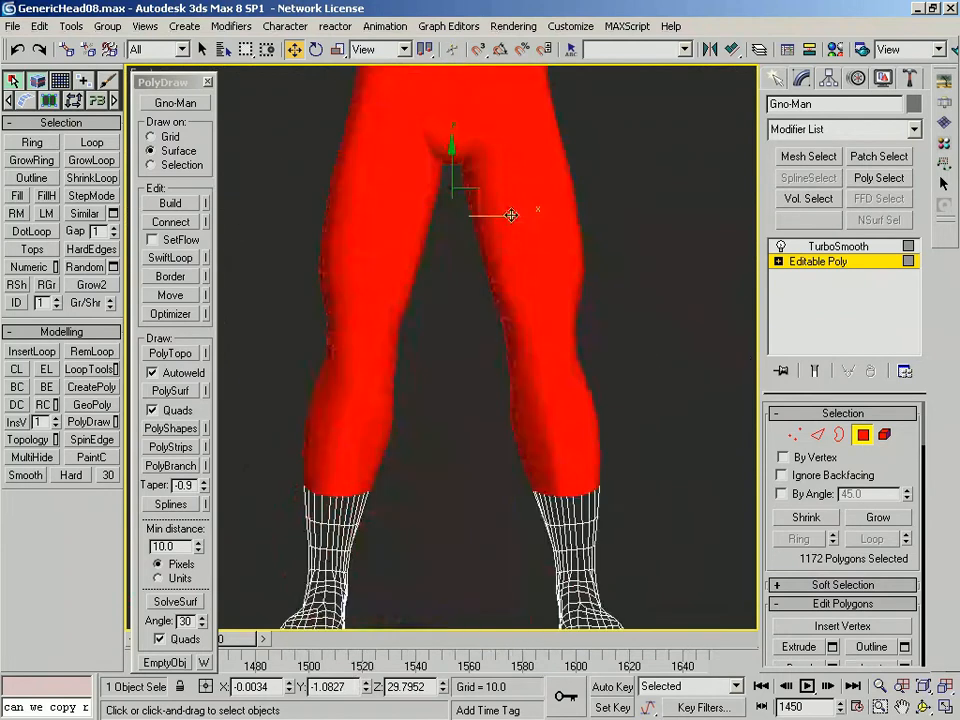
{"action": "key", "text": "ctrl+v"}
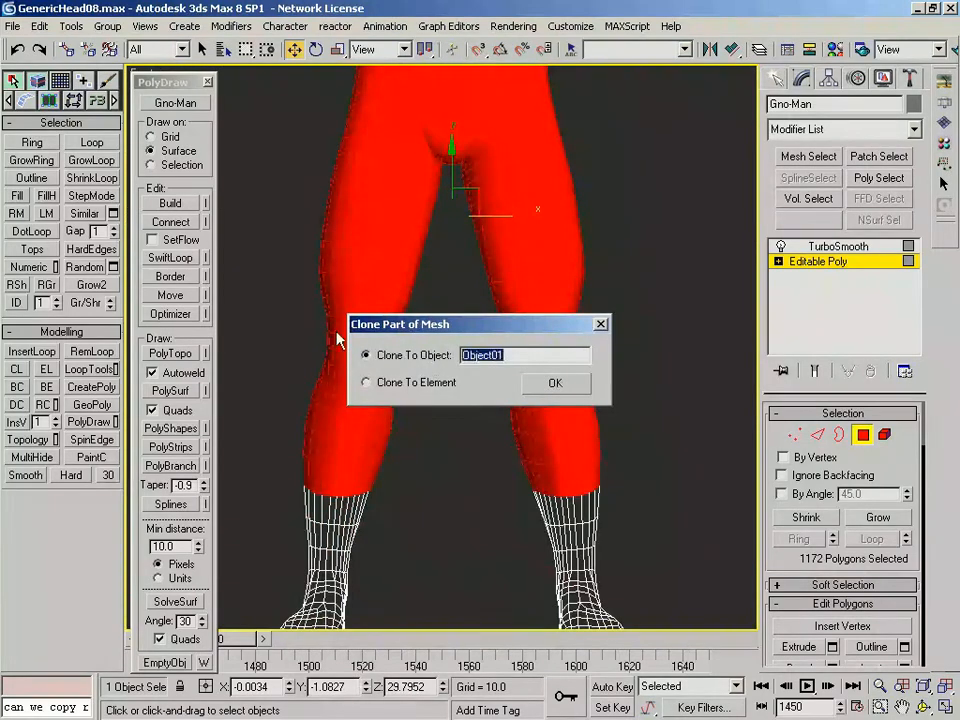
{"action": "type", "text": "Pants"}
{"action": "key", "text": "Return"}
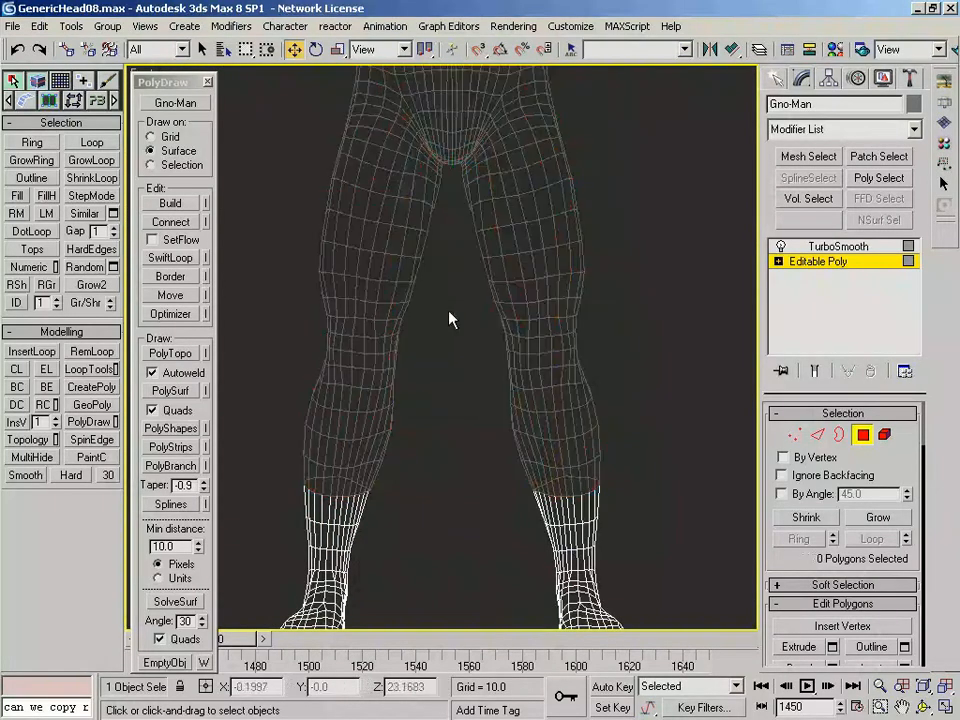
Leave polygon editing on the figure and return to its TurboSmooth level in shaded display
{"action": "left_click", "coordinate": [855, 429]}
{"action": "left_click", "coordinate": [672, 387]}
{"action": "left_click", "coordinate": [550, 289]}
{"action": "key", "text": "F3"}
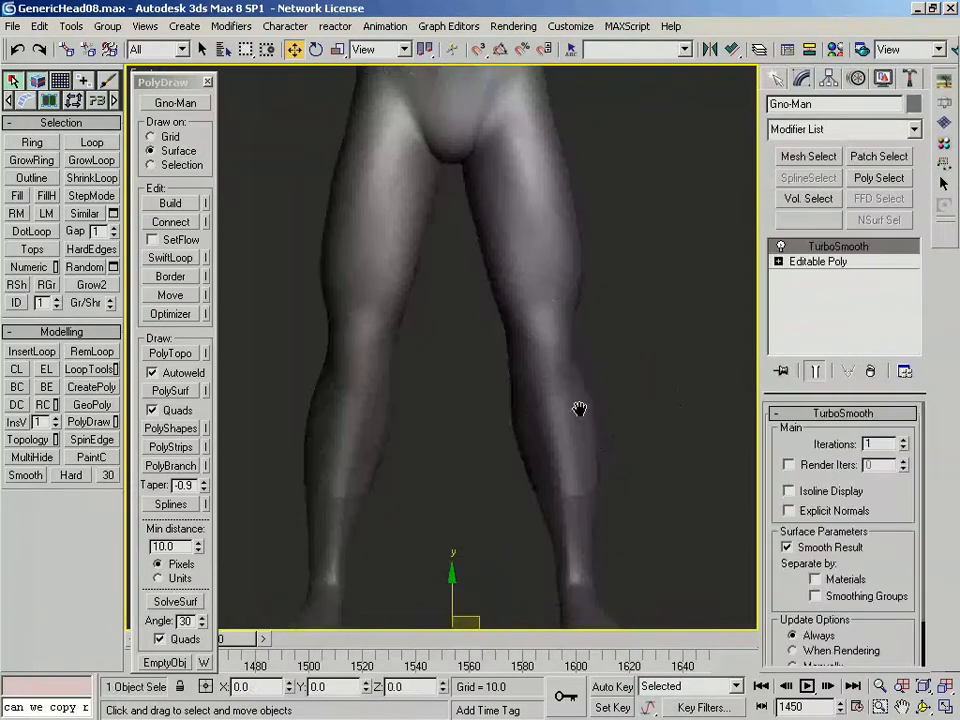
{"action": "middle_click_drag", "start_coordinate": [536, 411], "coordinate": [528, 521]}
{"action": "left_click", "coordinate": [678, 404]}
{"action": "middle_click_drag", "start_coordinate": [572, 321], "coordinate": [571, 372]}
{"action": "scroll", "coordinate": [570, 372], "scroll_direction": "down", "scroll_amount": 3}
Copy the TurboSmooth and Shell modifiers from the tank top and paste them as instances onto the pants
{"action": "left_click", "coordinate": [443, 251]}
{"action": "left_click", "coordinate": [838, 260], "text": "shift"}
{"action": "right_click", "coordinate": [834, 258]}
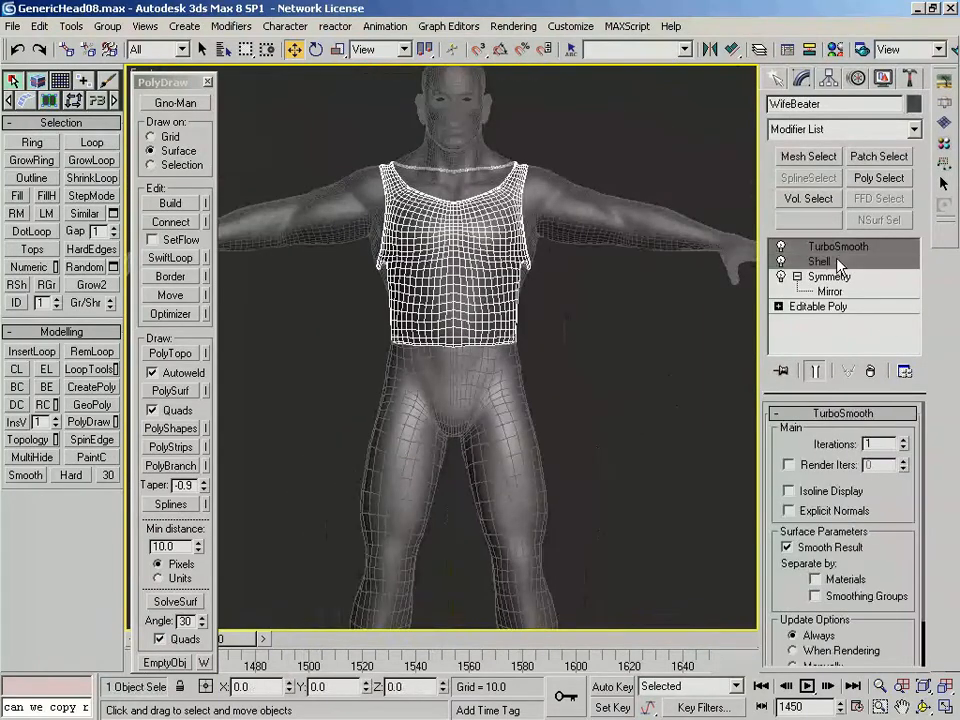
{"action": "left_click", "coordinate": [828, 321]}
{"action": "left_click", "coordinate": [640, 364]}
{"action": "left_click", "coordinate": [452, 430]}
{"action": "right_click", "coordinate": [873, 283]}
{"action": "left_click", "coordinate": [754, 310]}
{"action": "left_click", "coordinate": [632, 343]}
Copy the tank top's Symmetry modifier and paste it as an instance above the pants' Editable Poly
{"action": "key", "text": "F3"}
{"action": "key", "text": "F3"}
{"action": "left_click", "coordinate": [455, 300]}
{"action": "left_click", "coordinate": [838, 280]}
{"action": "right_click", "coordinate": [840, 281]}
{"action": "left_click", "coordinate": [776, 343]}
{"action": "left_click", "coordinate": [483, 462]}
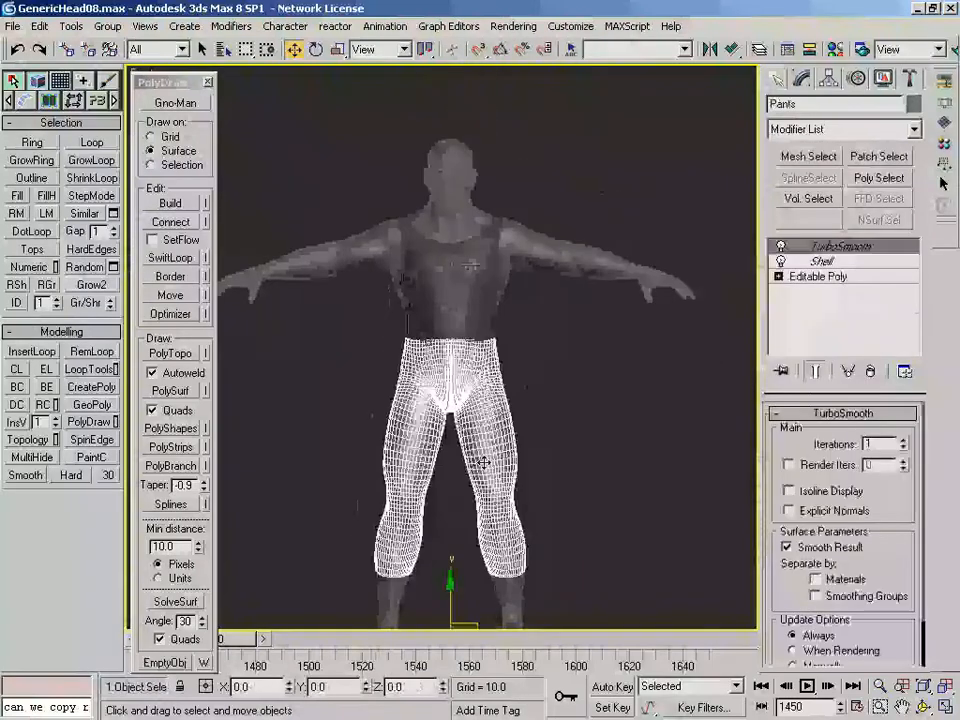
{"action": "right_click", "coordinate": [830, 276]}
{"action": "left_click", "coordinate": [735, 392]}
{"action": "scroll", "coordinate": [588, 285], "scroll_direction": "up", "scroll_amount": 3}
{"action": "key", "text": "F3"}
Check the object properties of the pants
{"action": "middle_click_drag", "start_coordinate": [546, 375], "coordinate": [521, 328], "text": "alt"}
{"action": "right_click", "coordinate": [490, 320]}
{"action": "left_click", "coordinate": [538, 410]}
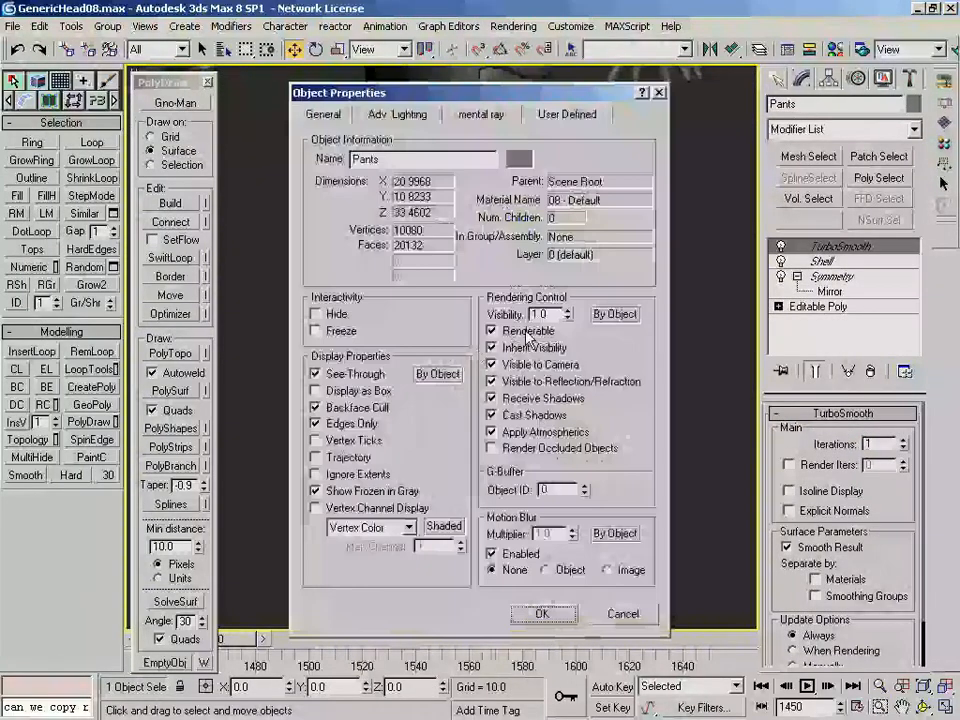
{"action": "left_click", "coordinate": [541, 613]}
Select the Gno-Man figure and freeze it
{"action": "middle_click_drag", "start_coordinate": [514, 437], "coordinate": [542, 397], "text": "alt"}
{"action": "scroll", "coordinate": [542, 397], "scroll_direction": "down", "scroll_amount": 4}
{"action": "left_click", "coordinate": [542, 395]}
{"action": "left_click", "coordinate": [468, 443]}
{"action": "right_click", "coordinate": [467, 441]}
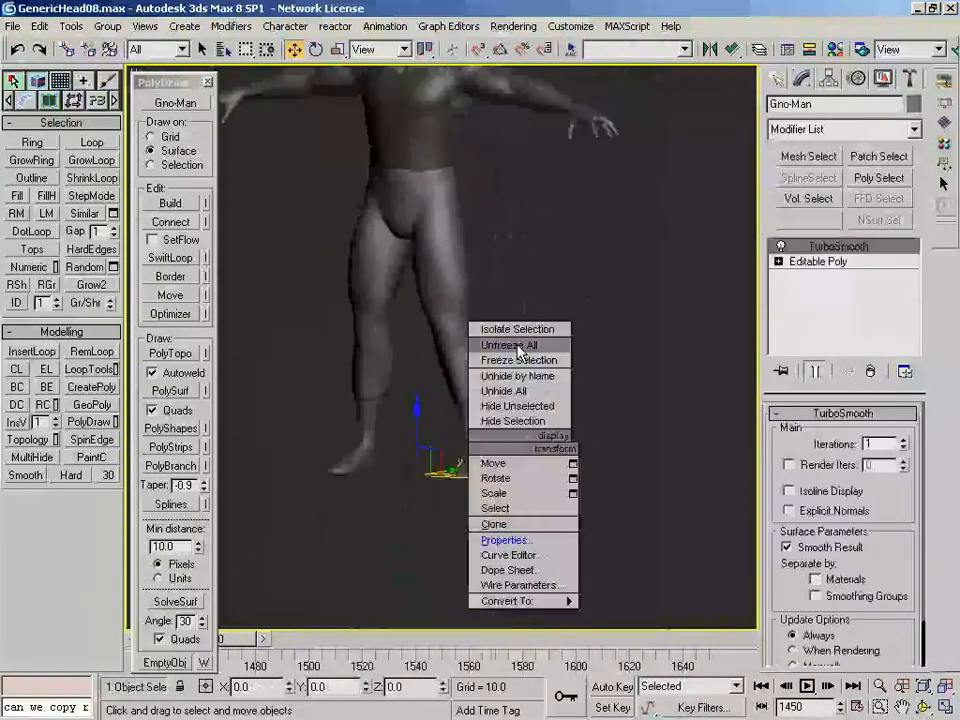
{"action": "left_click", "coordinate": [521, 360]}
{"action": "middle_click_drag", "start_coordinate": [497, 302], "coordinate": [499, 412]}
Assign the custom olive-grey object color to the pants
{"action": "left_click", "coordinate": [452, 370]}
{"action": "left_click", "coordinate": [914, 104]}
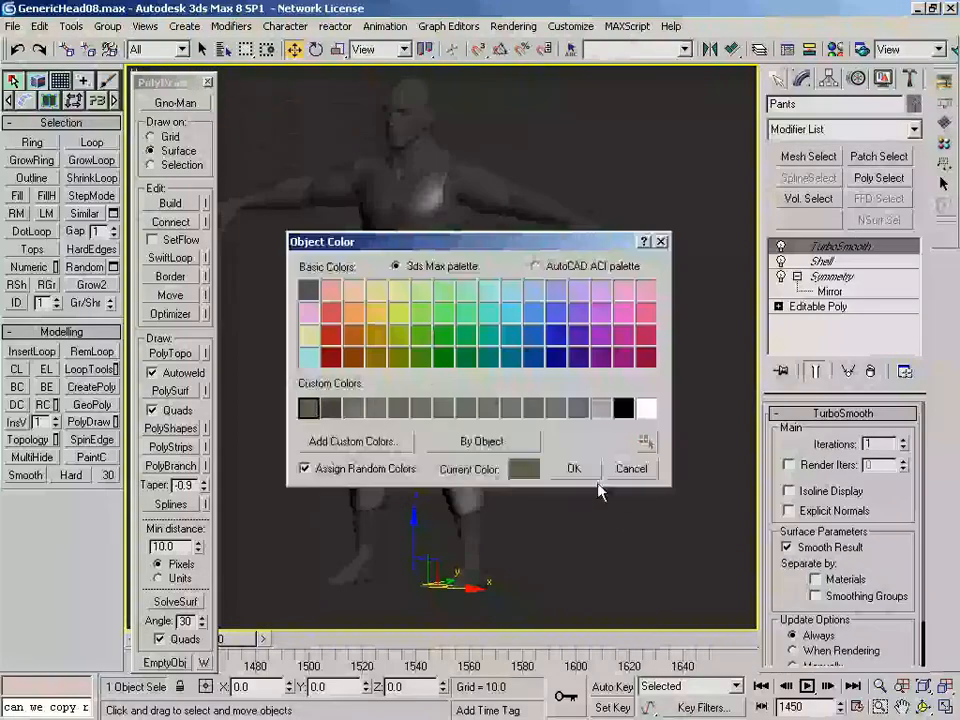
{"action": "left_click", "coordinate": [575, 468]}
{"action": "left_click", "coordinate": [550, 391]}
{"action": "left_click", "coordinate": [428, 394]}
{"action": "left_click", "coordinate": [914, 107]}
{"action": "left_click", "coordinate": [576, 464]}
Delete the pants polygons covering the figure's right leg and right hip, keeping only one half
{"action": "key", "text": "f"}
{"action": "middle_click_drag", "start_coordinate": [590, 440], "coordinate": [620, 366]}
{"action": "key", "text": "p"}
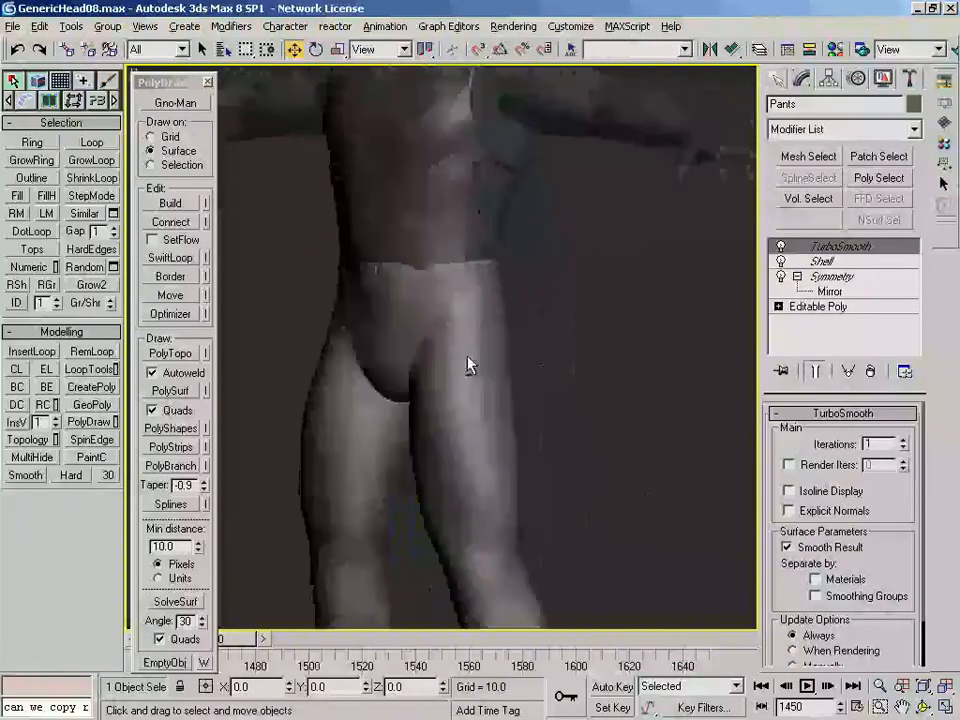
{"action": "scroll", "coordinate": [560, 340], "scroll_direction": "up", "scroll_amount": 3}
{"action": "left_click", "coordinate": [818, 307]}
{"action": "left_click", "coordinate": [864, 435]}
{"action": "key", "text": "ctrl+a"}
{"action": "key", "text": "f"}
{"action": "middle_click_drag", "start_coordinate": [450, 408], "coordinate": [503, 423]}
{"action": "scroll", "coordinate": [503, 423], "scroll_direction": "down", "scroll_amount": 2}
{"action": "left_click_drag", "start_coordinate": [271, 133], "coordinate": [478, 586]}
{"action": "scroll", "coordinate": [490, 400], "scroll_direction": "up", "scroll_amount": 5}
{"action": "middle_click_drag", "start_coordinate": [510, 300], "coordinate": [507, 438]}
{"action": "middle_click_drag", "start_coordinate": [617, 284], "coordinate": [568, 311]}
{"action": "key", "text": "Delete"}
Examine the remaining half of the pants from the waist down to the shin opening
{"action": "scroll", "coordinate": [422, 446], "scroll_direction": "down", "scroll_amount": 4}
{"action": "key", "text": "f"}
{"action": "scroll", "coordinate": [480, 413], "scroll_direction": "up", "scroll_amount": 2}
{"action": "middle_click_drag", "start_coordinate": [465, 230], "coordinate": [480, 413]}
{"action": "scroll", "coordinate": [485, 430], "scroll_direction": "up", "scroll_amount": 4}
{"action": "middle_click_drag", "start_coordinate": [485, 500], "coordinate": [530, 390]}
{"action": "scroll", "coordinate": [532, 390], "scroll_direction": "down", "scroll_amount": 7}
{"action": "scroll", "coordinate": [532, 390], "scroll_direction": "up", "scroll_amount": 3}
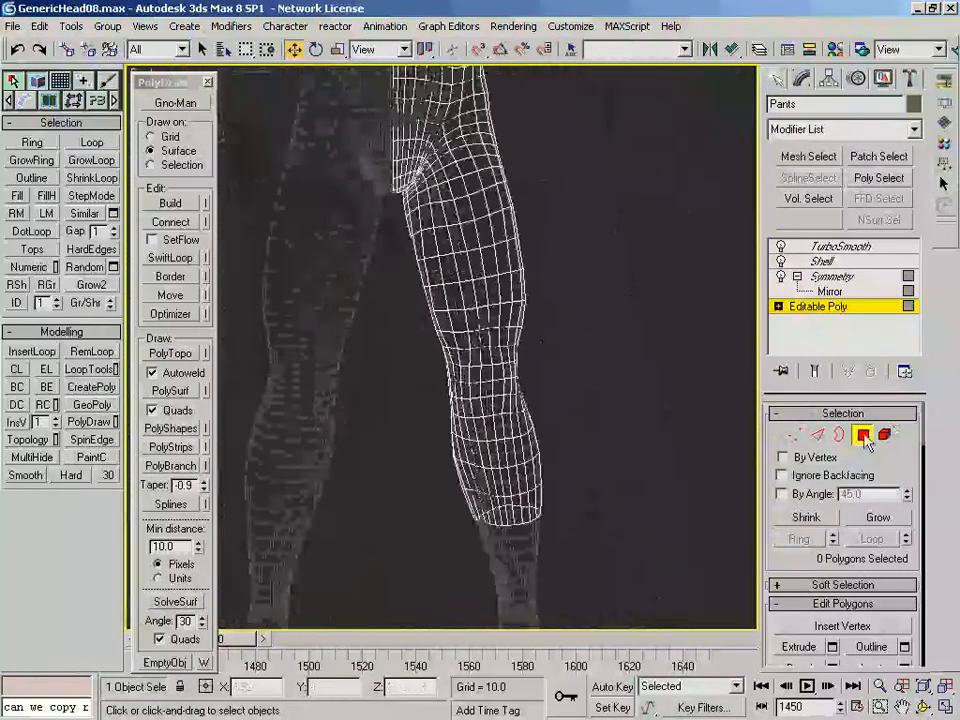
{"action": "left_click", "coordinate": [866, 436]}
{"action": "left_click", "coordinate": [512, 276]}
{"action": "middle_click_drag", "start_coordinate": [480, 200], "coordinate": [495, 415]}
{"action": "scroll", "coordinate": [384, 325], "scroll_direction": "up", "scroll_amount": 3}
{"action": "left_click", "coordinate": [398, 296]}
Make the pants' Symmetry modifier unique and turn off its Flip option
{"action": "left_click", "coordinate": [831, 277]}
{"action": "left_click", "coordinate": [848, 371]}
{"action": "left_click", "coordinate": [820, 468]}
{"action": "left_click", "coordinate": [664, 347]}
{"action": "key", "text": "F3"}
{"action": "left_click", "coordinate": [459, 456]}
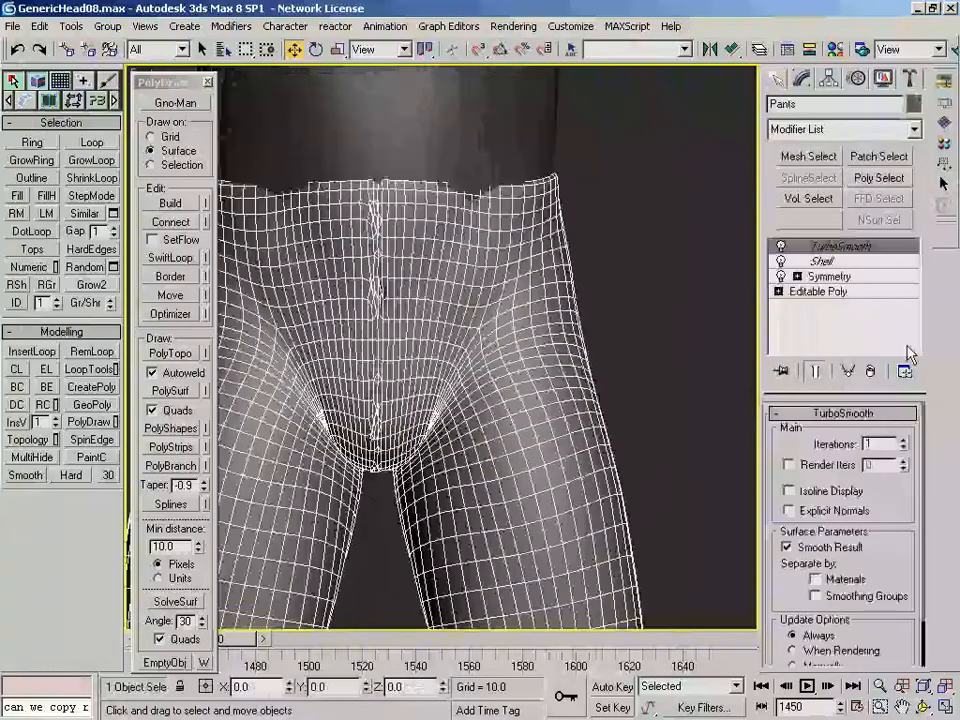
Set the seam weld threshold of the pants' Symmetry modifier to 0.01
{"action": "left_click", "coordinate": [836, 279]}
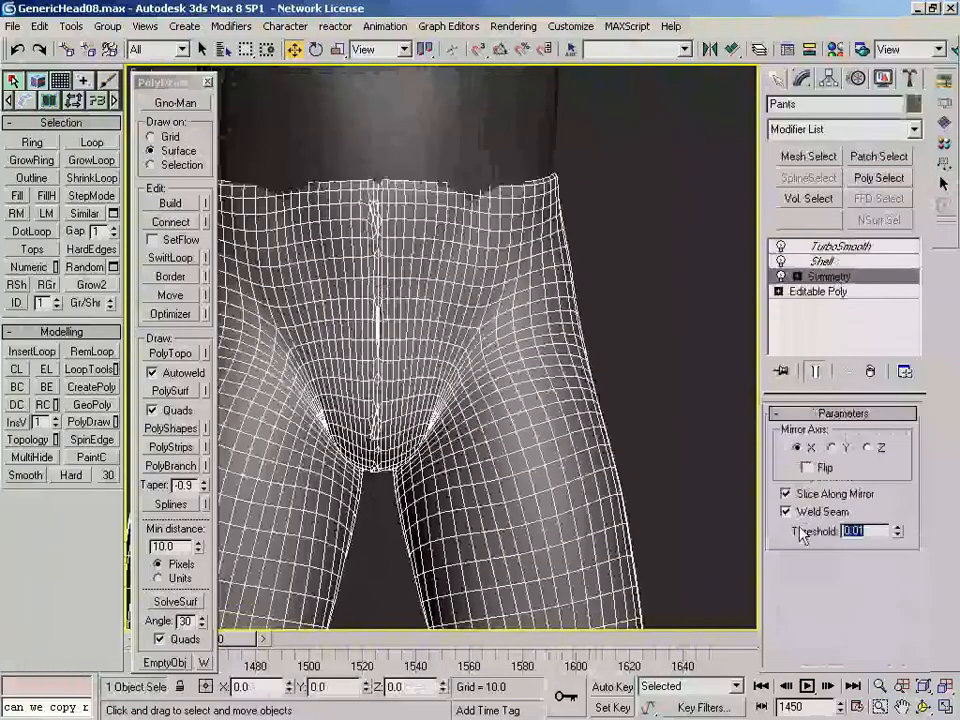
{"action": "key", "text": "Return"}
{"action": "left_click", "coordinate": [667, 302]}
{"action": "left_click", "coordinate": [560, 335]}
Select the centre seam edge loop of the pants half and shift it slightly outward along X
{"action": "left_click", "coordinate": [843, 293]}
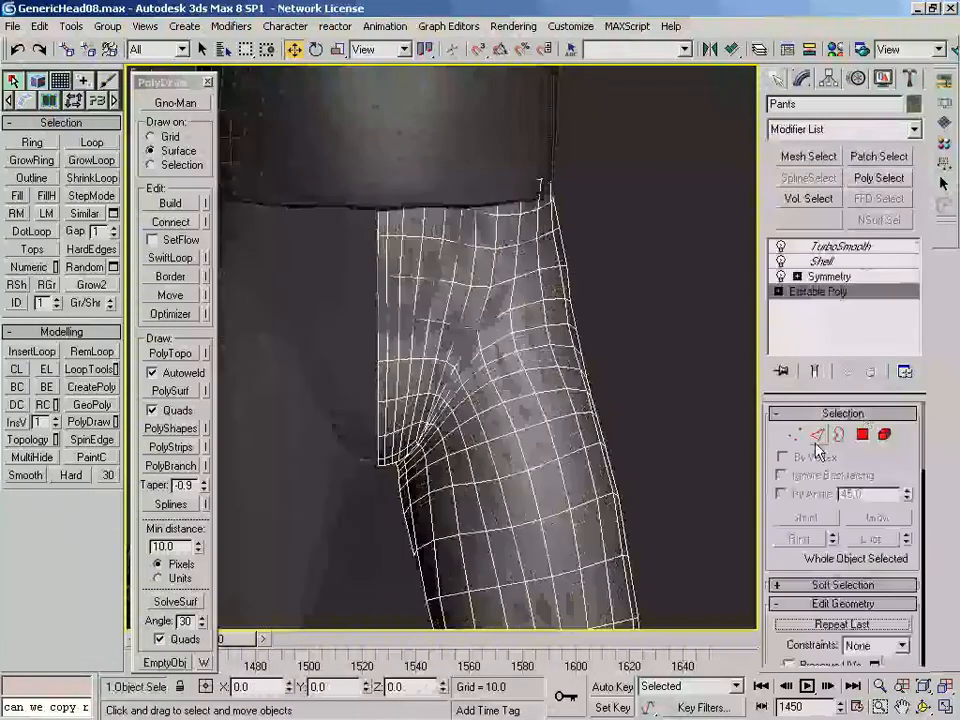
{"action": "left_click", "coordinate": [820, 436]}
{"action": "left_click", "coordinate": [379, 421]}
{"action": "key", "text": "alt+l"}
{"action": "middle_click_drag", "start_coordinate": [379, 421], "coordinate": [448, 473]}
{"action": "scroll", "coordinate": [448, 473], "scroll_direction": "up", "scroll_amount": 3}
{"action": "left_click_drag", "start_coordinate": [508, 438], "coordinate": [503, 438]}
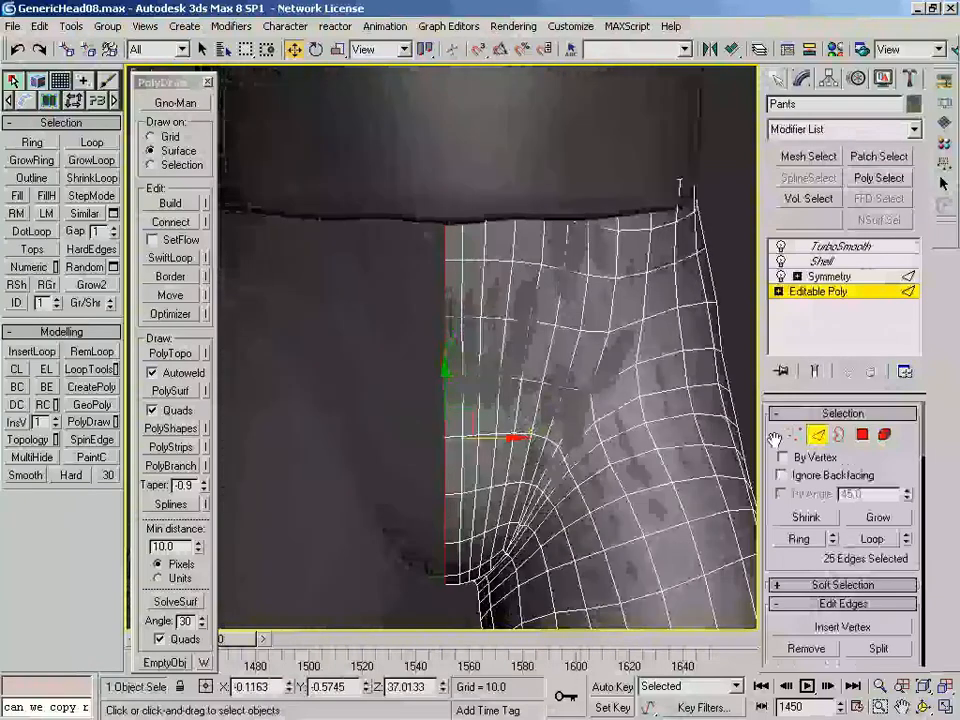
{"action": "left_click", "coordinate": [819, 435]}
{"action": "middle_click_drag", "start_coordinate": [598, 380], "coordinate": [406, 370]}
{"action": "scroll", "coordinate": [407, 370], "scroll_direction": "down", "scroll_amount": 3}
Adjust the seam weld threshold of the tank top's Symmetry modifier
{"action": "left_click", "coordinate": [545, 312]}
{"action": "left_click", "coordinate": [443, 305]}
{"action": "left_click", "coordinate": [545, 300]}
{"action": "middle_click_drag", "start_coordinate": [424, 187], "coordinate": [471, 401]}
{"action": "left_click", "coordinate": [471, 401]}
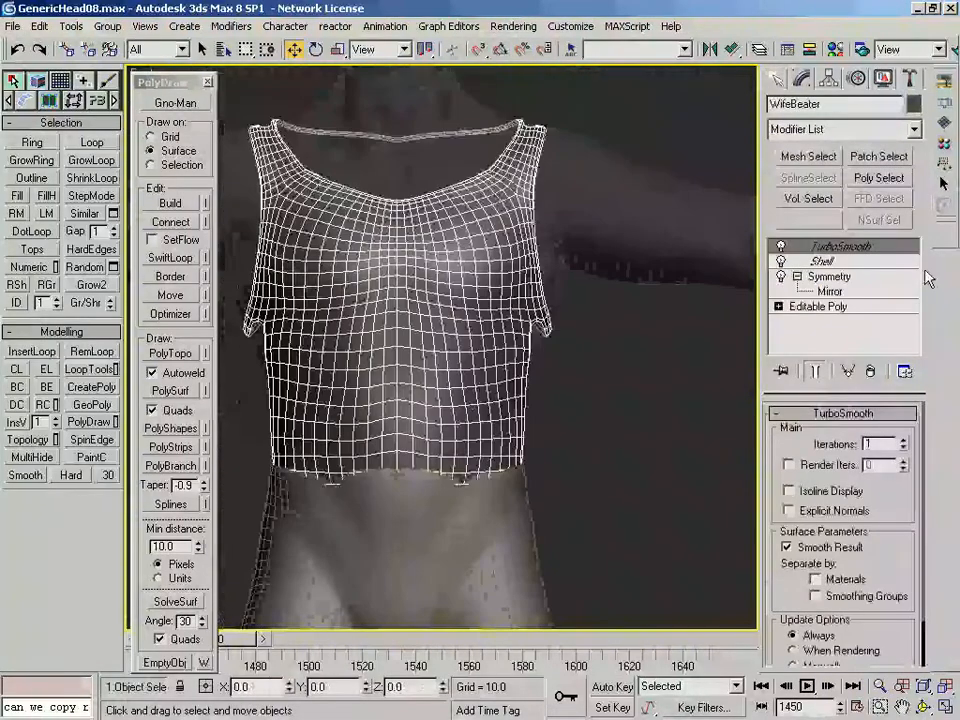
{"action": "left_click", "coordinate": [842, 280]}
{"action": "left_click", "coordinate": [852, 531]}
{"action": "type", "text": "00"}
{"action": "key", "text": "Return"}
{"action": "left_click", "coordinate": [561, 366]}
Open the pants' Editable Poly at edge level and select a lengthwise edge loop on the leg
{"action": "middle_click_drag", "start_coordinate": [561, 364], "coordinate": [556, 170]}
{"action": "left_click", "coordinate": [488, 480]}
{"action": "middle_click_drag", "start_coordinate": [488, 480], "coordinate": [479, 291]}
{"action": "middle_click_drag", "start_coordinate": [487, 421], "coordinate": [515, 280], "text": "alt"}
{"action": "left_click", "coordinate": [830, 292]}
{"action": "left_click", "coordinate": [863, 435]}
{"action": "middle_click_drag", "start_coordinate": [499, 540], "coordinate": [446, 388], "text": "alt"}
{"action": "key", "text": "2"}
{"action": "left_click", "coordinate": [512, 437]}
{"action": "key", "text": "alt+l"}
{"action": "middle_click_drag", "start_coordinate": [536, 440], "coordinate": [600, 430], "text": "alt"}
Center the lengthwise inner-leg edge loop of the pants between its neighbouring loops with LoopTools
{"action": "left_click", "coordinate": [547, 400]}
{"action": "key", "text": "alt+l"}
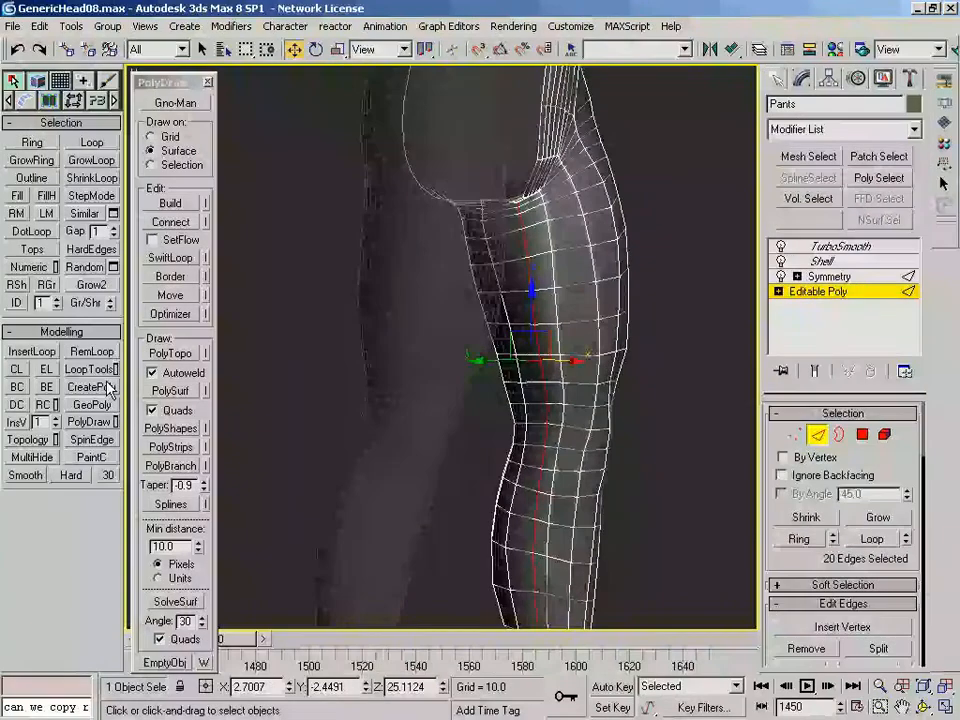
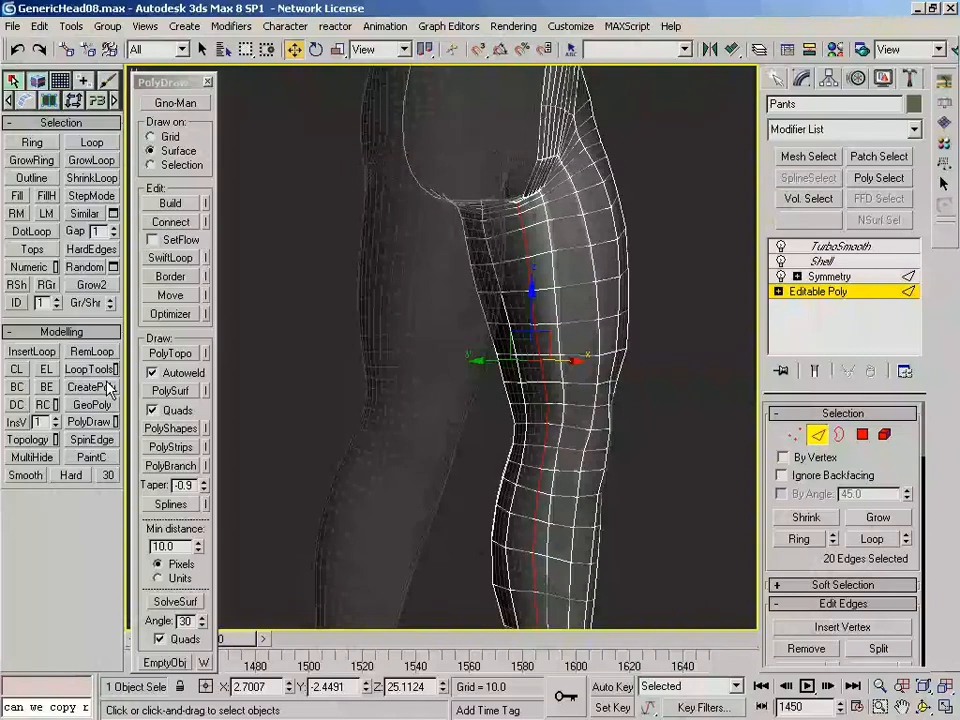
{"action": "left_click", "coordinate": [116, 369]}
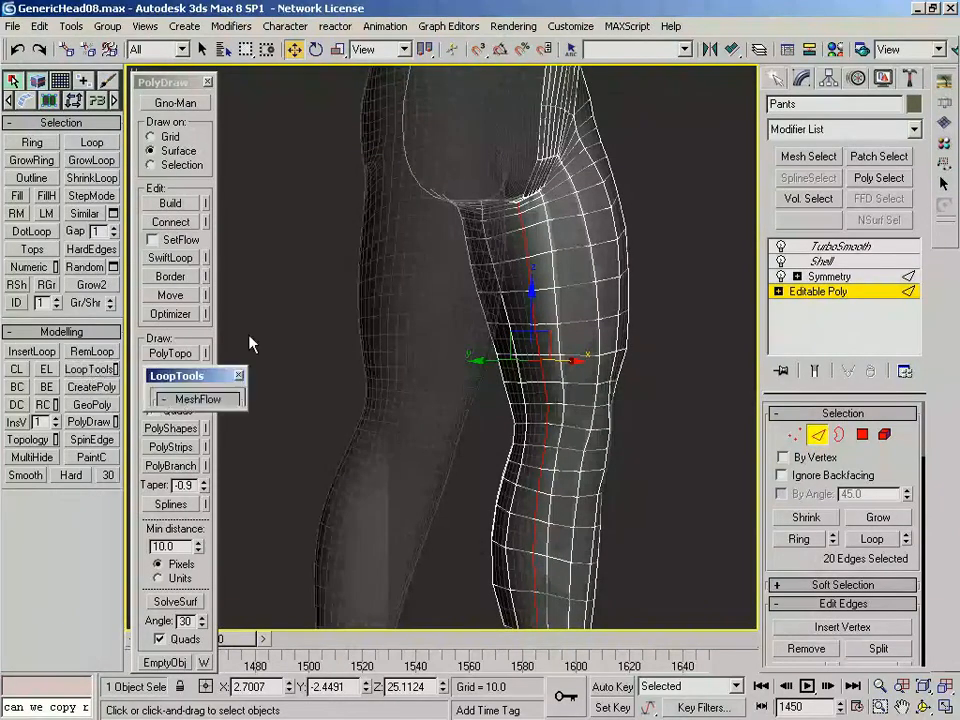
{"action": "left_click_drag", "start_coordinate": [213, 381], "coordinate": [289, 603]}
{"action": "left_click", "coordinate": [271, 492]}
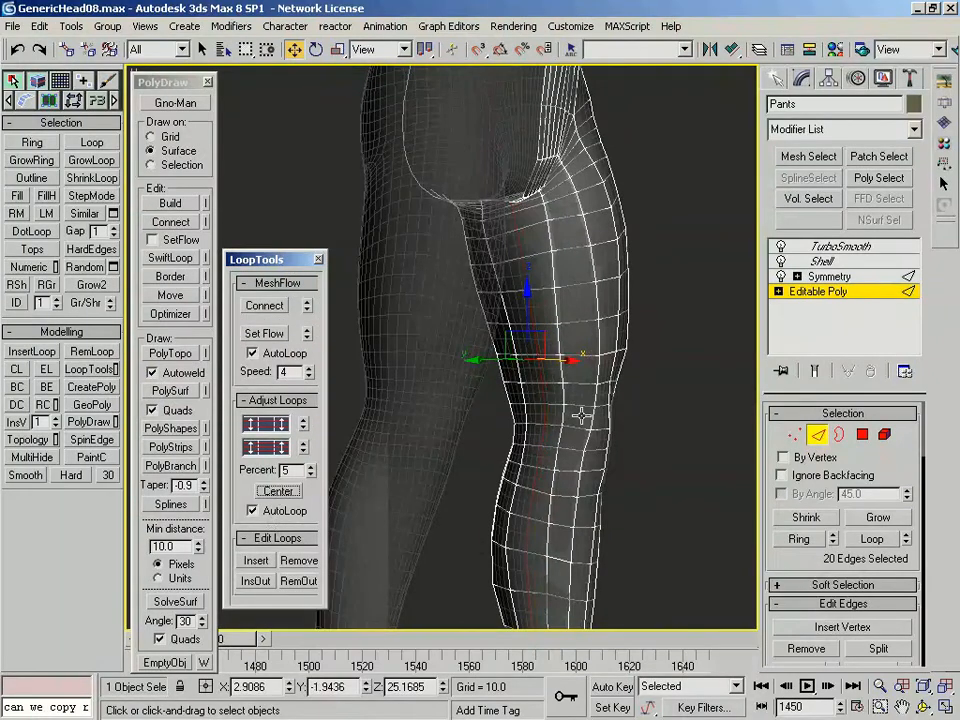
{"action": "middle_click_drag", "start_coordinate": [536, 437], "coordinate": [695, 352], "text": "alt"}
{"action": "left_click", "coordinate": [813, 440]}
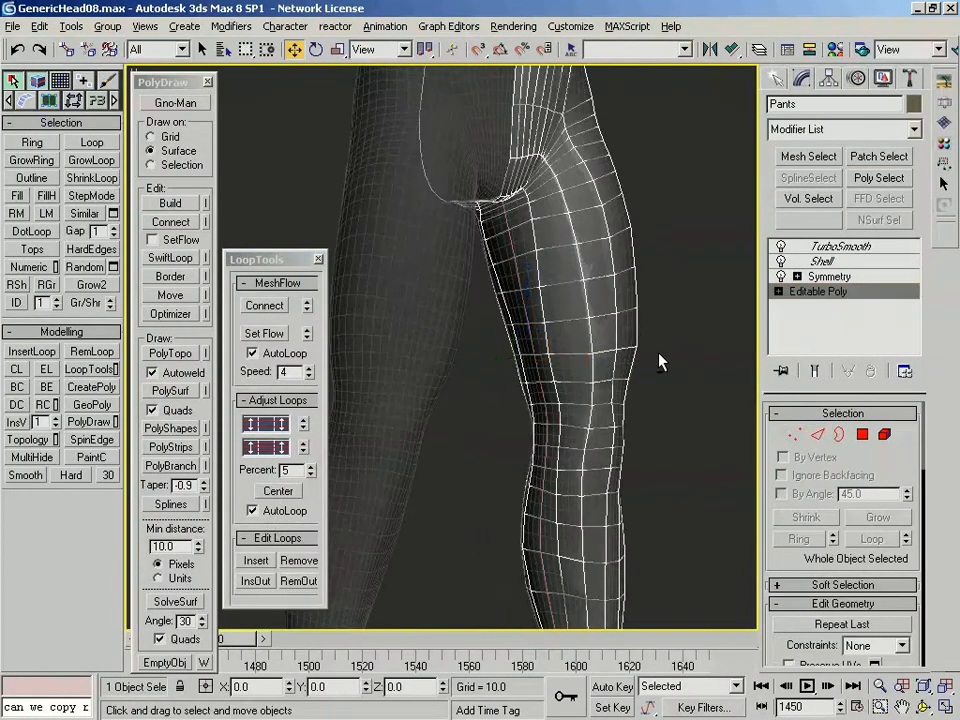
Isolate the pants and open their Editable Poly at edge level
{"action": "key", "text": "alt+q"}
{"action": "middle_click_drag", "start_coordinate": [523, 252], "coordinate": [652, 342], "text": "alt"}
{"action": "left_click", "coordinate": [866, 292]}
{"action": "scroll", "coordinate": [505, 226], "scroll_direction": "up", "scroll_amount": 3}
{"action": "key", "text": "2"}
Remove the vertical edge loop beside the centre seam on the pants' front with RemLoop
{"action": "left_click", "coordinate": [507, 226]}
{"action": "key", "text": "alt+l"}
{"action": "middle_click_drag", "start_coordinate": [518, 318], "coordinate": [519, 213], "text": "alt"}
{"action": "left_click", "coordinate": [517, 257]}
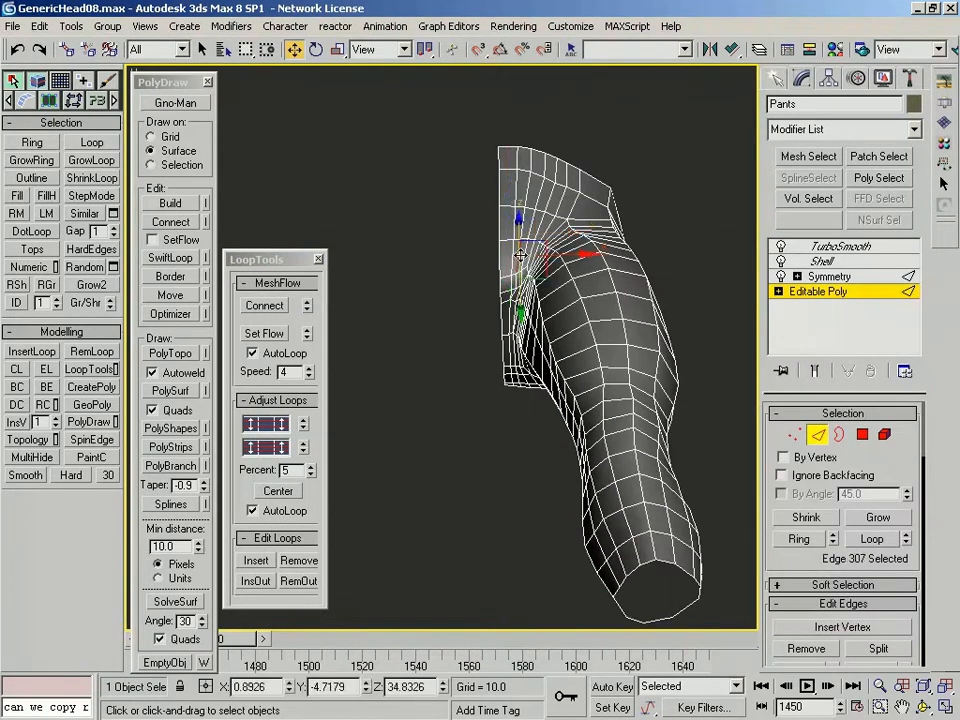
{"action": "scroll", "coordinate": [520, 256], "scroll_direction": "up", "scroll_amount": 3}
{"action": "key", "text": "alt+l"}
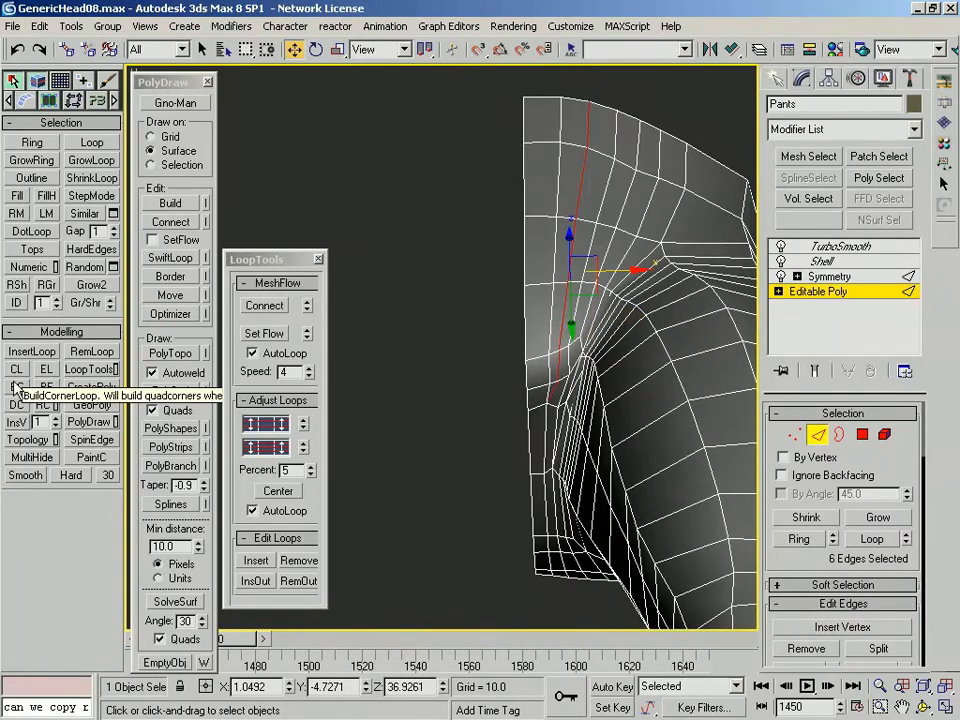
{"action": "left_click", "coordinate": [80, 354]}
{"action": "middle_click_drag", "start_coordinate": [580, 364], "coordinate": [525, 433]}
{"action": "left_click", "coordinate": [79, 353]}
Select a lengthwise edge loop on the pants' front and examine how it runs around the leg
{"action": "left_click", "coordinate": [524, 383]}
{"action": "scroll", "coordinate": [526, 380], "scroll_direction": "up", "scroll_amount": 3}
{"action": "scroll", "coordinate": [565, 421], "scroll_direction": "down", "scroll_amount": 4}
{"action": "left_click", "coordinate": [565, 289]}
{"action": "key", "text": "alt+l"}
{"action": "middle_click_drag", "start_coordinate": [566, 290], "coordinate": [170, 268], "text": "alt"}
{"action": "left_click", "coordinate": [455, 285]}
{"action": "scroll", "coordinate": [625, 345], "scroll_direction": "up", "scroll_amount": 4}
{"action": "middle_click_drag", "start_coordinate": [625, 345], "coordinate": [535, 291]}
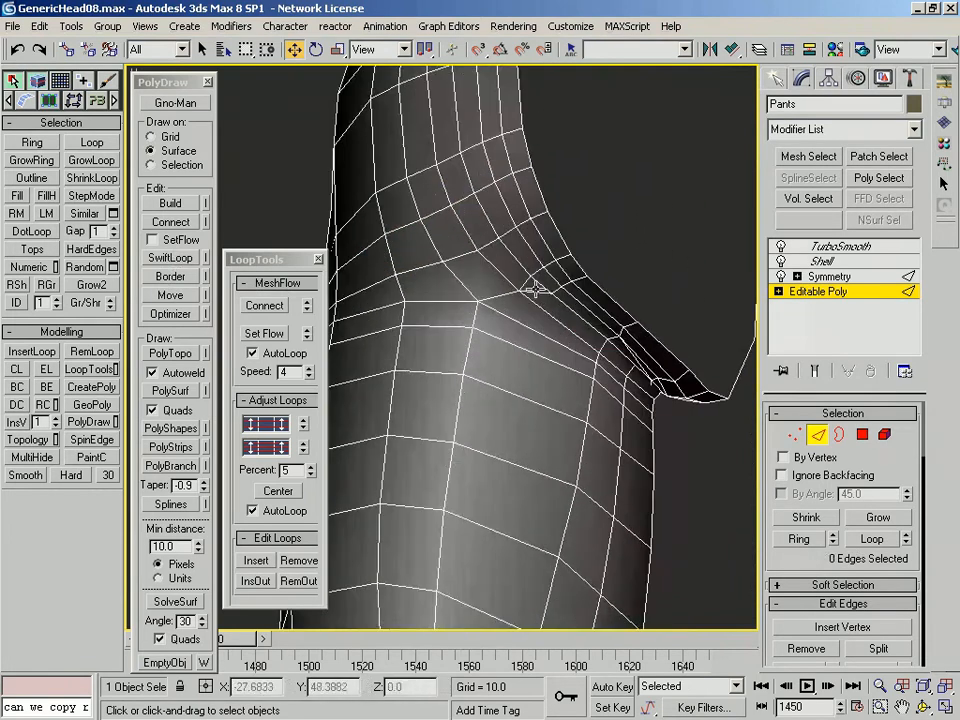
Select edge loops around the hip and crotch of the pants to examine their flow
{"action": "scroll", "coordinate": [604, 277], "scroll_direction": "down", "scroll_amount": 4}
{"action": "left_click", "coordinate": [534, 347]}
{"action": "middle_click_drag", "start_coordinate": [534, 347], "coordinate": [493, 311], "text": "alt"}
{"action": "scroll", "coordinate": [423, 281], "scroll_direction": "up", "scroll_amount": 3}
{"action": "left_click", "coordinate": [448, 265]}
{"action": "scroll", "coordinate": [479, 229], "scroll_direction": "up", "scroll_amount": 3}
{"action": "scroll", "coordinate": [493, 311], "scroll_direction": "up", "scroll_amount": 2}
{"action": "left_click", "coordinate": [557, 267]}
{"action": "key", "text": "alt+l"}
{"action": "scroll", "coordinate": [561, 270], "scroll_direction": "down", "scroll_amount": 4}
{"action": "middle_click_drag", "start_coordinate": [561, 270], "coordinate": [562, 434], "text": "alt"}
{"action": "scroll", "coordinate": [562, 434], "scroll_direction": "up", "scroll_amount": 4}
{"action": "left_click", "coordinate": [503, 483]}
{"action": "left_click", "coordinate": [497, 524]}
{"action": "key", "text": "alt+l"}
Examine the remaining loops of the pants from other sides by selecting one more full edge loop
{"action": "scroll", "coordinate": [497, 524], "scroll_direction": "down", "scroll_amount": 4}
{"action": "middle_click_drag", "start_coordinate": [497, 524], "coordinate": [626, 459], "text": "alt"}
{"action": "scroll", "coordinate": [660, 386], "scroll_direction": "up", "scroll_amount": 2}
{"action": "scroll", "coordinate": [626, 459], "scroll_direction": "up", "scroll_amount": 3}
{"action": "left_click", "coordinate": [468, 363]}
{"action": "left_click", "coordinate": [468, 363]}
{"action": "scroll", "coordinate": [570, 407], "scroll_direction": "down", "scroll_amount": 4}
{"action": "middle_click_drag", "start_coordinate": [570, 407], "coordinate": [461, 347], "text": "alt"}
{"action": "scroll", "coordinate": [461, 347], "scroll_direction": "up", "scroll_amount": 4}
{"action": "left_click", "coordinate": [499, 296]}
{"action": "scroll", "coordinate": [548, 267], "scroll_direction": "up", "scroll_amount": 3}
{"action": "middle_click_drag", "start_coordinate": [499, 296], "coordinate": [561, 375], "text": "alt"}
{"action": "key", "text": "alt+l"}
{"action": "scroll", "coordinate": [574, 300], "scroll_direction": "down", "scroll_amount": 4}
{"action": "scroll", "coordinate": [561, 375], "scroll_direction": "down", "scroll_amount": 3}
Leave edge level and examine the mirrored, smoothed pants at the top of the modifier stack
{"action": "left_click", "coordinate": [816, 436]}
{"action": "left_click", "coordinate": [655, 370]}
{"action": "middle_click_drag", "start_coordinate": [655, 370], "coordinate": [554, 307], "text": "alt"}
{"action": "left_click", "coordinate": [554, 307]}
{"action": "scroll", "coordinate": [570, 305], "scroll_direction": "down", "scroll_amount": 3}
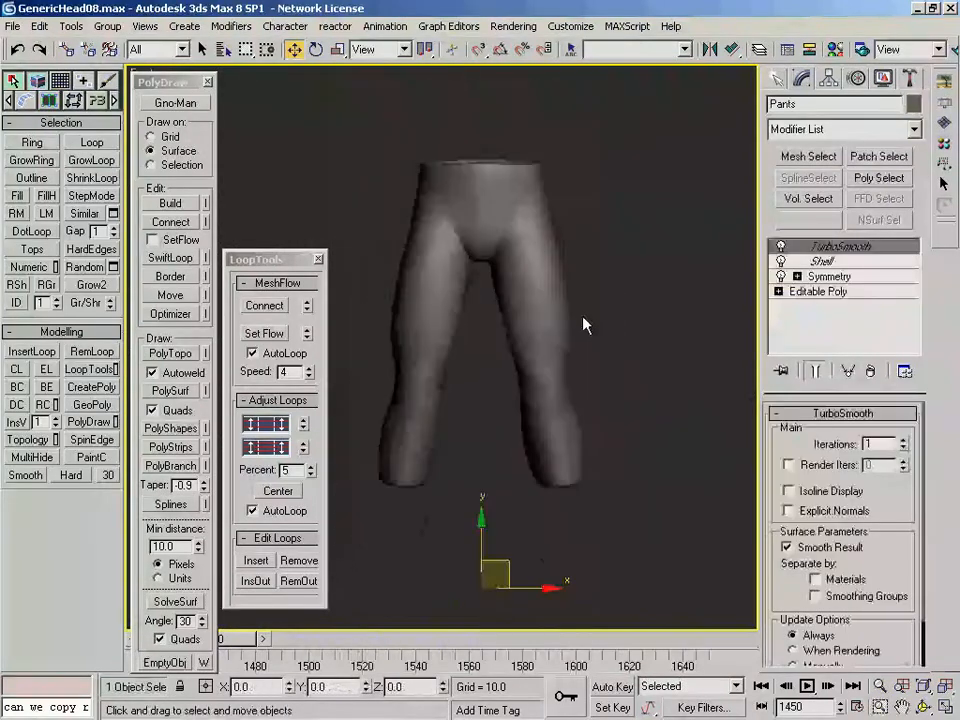
Select all lower-leg polygons of the pants in the Editable Poly and relax them
{"action": "left_click", "coordinate": [832, 292]}
{"action": "left_click", "coordinate": [863, 436]}
{"action": "key", "text": "F3"}
{"action": "left_click_drag", "start_coordinate": [522, 593], "coordinate": [661, 348]}
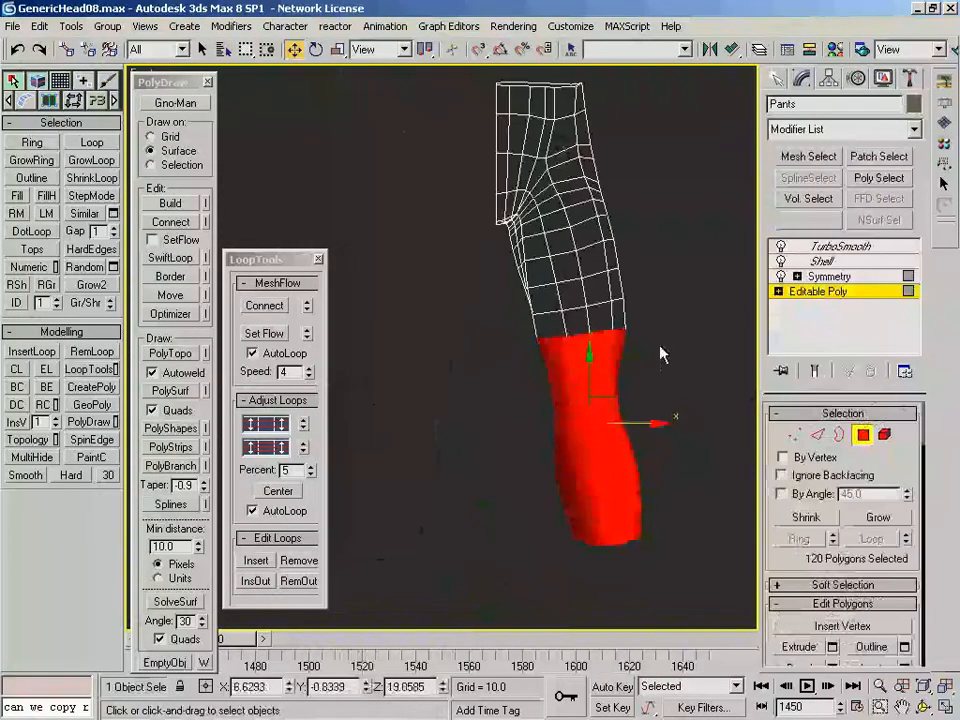
{"action": "key", "text": "F3"}
{"action": "scroll", "coordinate": [866, 558], "scroll_direction": "down", "scroll_amount": 10}
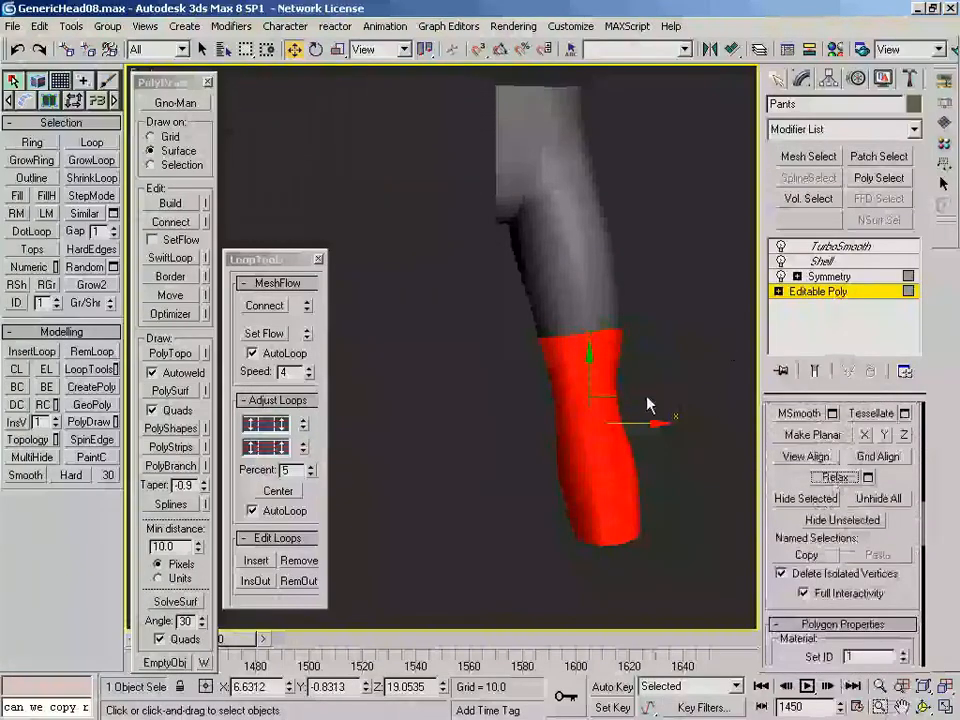
Convert the lower-leg polygon selection to vertices and set the reference coordinate system to Local
{"action": "right_click", "coordinate": [590, 387]}
{"action": "left_click", "coordinate": [560, 273]}
{"action": "right_click", "coordinate": [583, 387], "text": "alt"}
{"action": "left_click", "coordinate": [612, 359]}
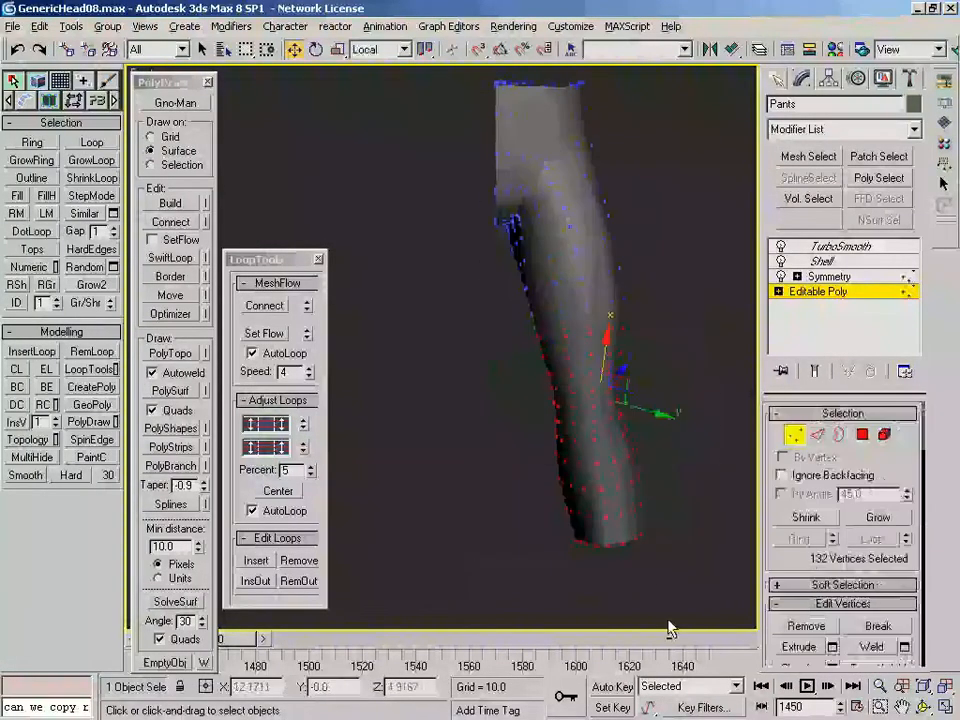
Exclude the hem vertices from the selection and move the remaining lower-leg vertices slightly outward along their local Z axes
{"action": "left_click_drag", "start_coordinate": [532, 530], "coordinate": [528, 527], "text": "alt"}
{"action": "scroll", "coordinate": [602, 504], "scroll_direction": "up", "scroll_amount": 1}
{"action": "middle_click_drag", "start_coordinate": [628, 499], "coordinate": [675, 493], "text": "alt"}
{"action": "left_click_drag", "start_coordinate": [675, 493], "coordinate": [678, 493]}
{"action": "middle_click_drag", "start_coordinate": [678, 493], "coordinate": [586, 488], "text": "alt"}
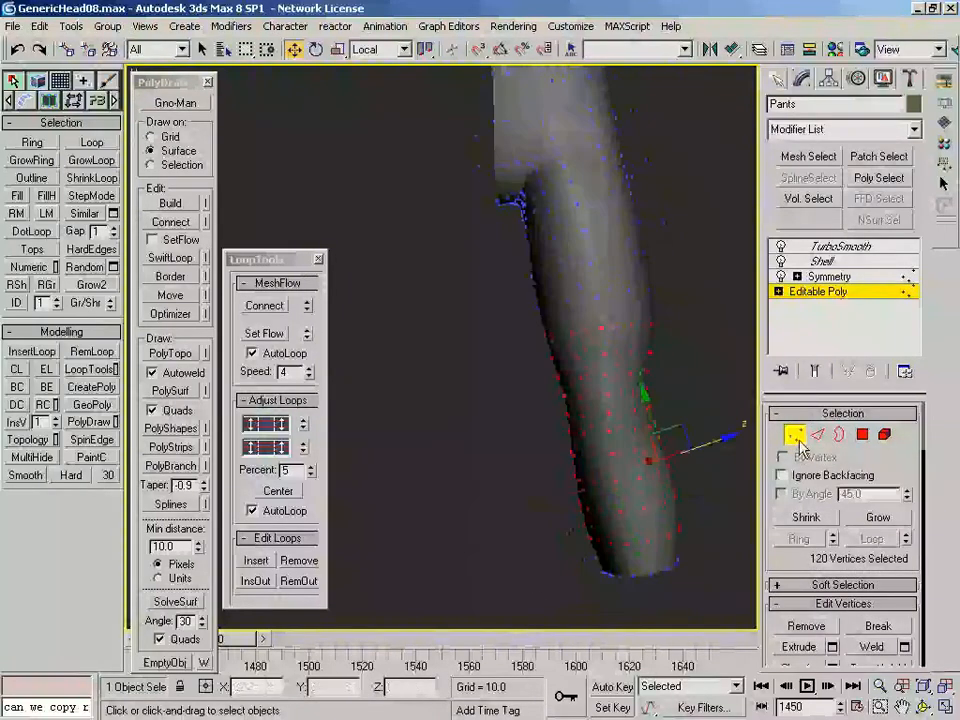
Return to the smoothed pants in the front view and unhide all objects
{"action": "left_click", "coordinate": [796, 436]}
{"action": "left_click", "coordinate": [700, 414]}
{"action": "left_click", "coordinate": [594, 380]}
{"action": "middle_click_drag", "start_coordinate": [594, 380], "coordinate": [580, 408], "text": "alt"}
{"action": "scroll", "coordinate": [620, 415], "scroll_direction": "down", "scroll_amount": 5}
{"action": "scroll", "coordinate": [632, 395], "scroll_direction": "up", "scroll_amount": 5}
{"action": "scroll", "coordinate": [600, 355], "scroll_direction": "down", "scroll_amount": 7}
{"action": "key", "text": "f"}
{"action": "right_click", "coordinate": [598, 410]}
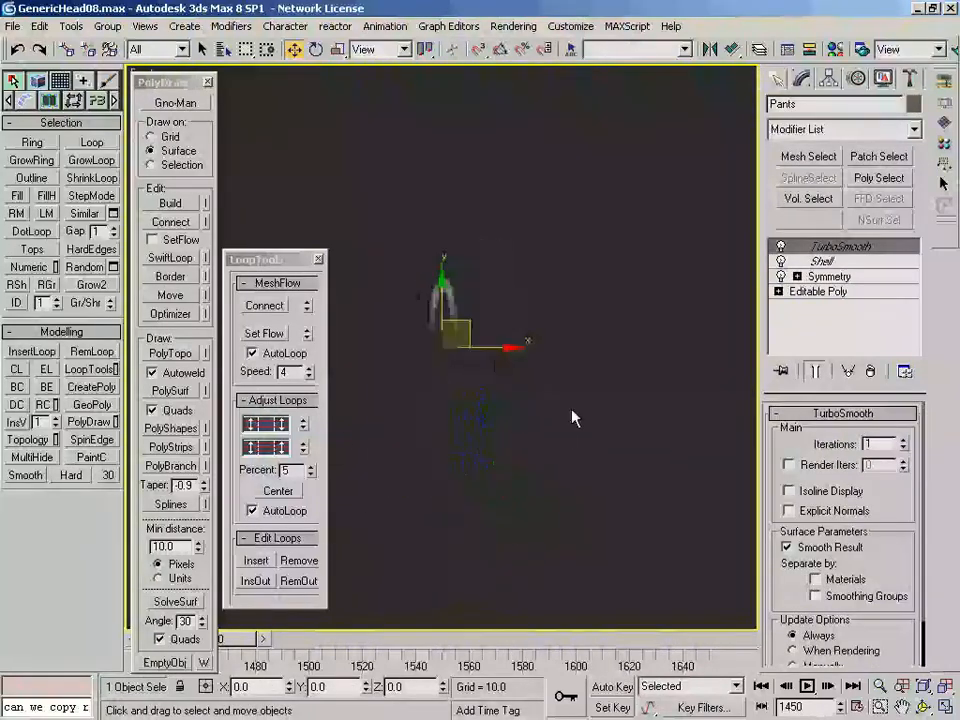
{"action": "left_click", "coordinate": [636, 360]}
Unfreeze all objects and select the Gno-Man body at the foot
{"action": "middle_click_drag", "start_coordinate": [512, 490], "coordinate": [560, 423]}
{"action": "scroll", "coordinate": [560, 423], "scroll_direction": "up", "scroll_amount": 5}
{"action": "left_click", "coordinate": [644, 430]}
{"action": "scroll", "coordinate": [644, 430], "scroll_direction": "up", "scroll_amount": 4}
{"action": "middle_click_drag", "start_coordinate": [644, 430], "coordinate": [589, 407]}
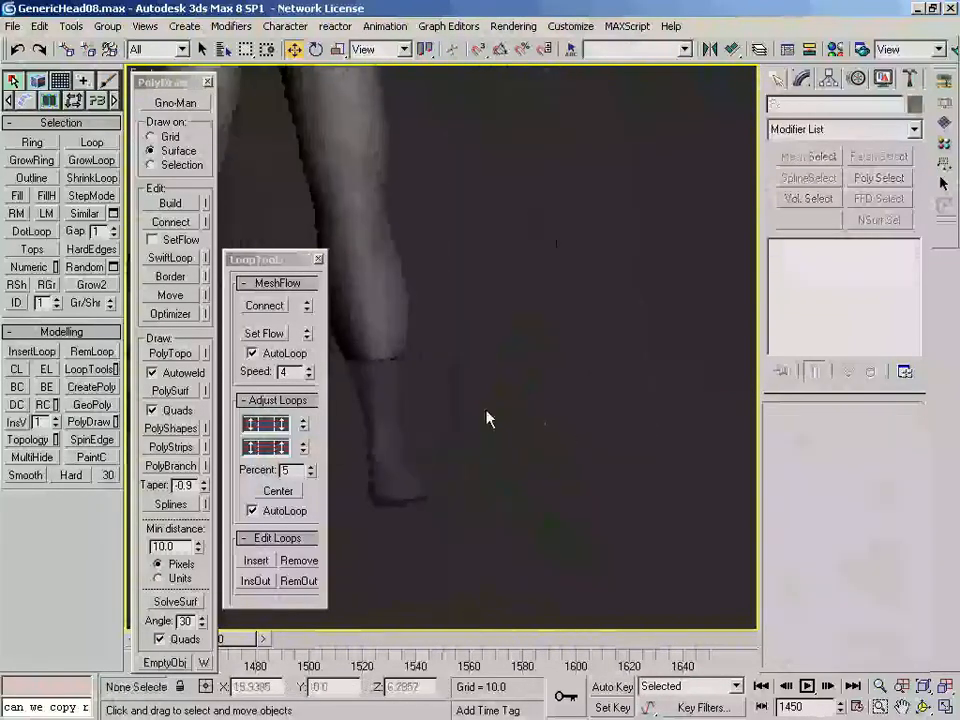
{"action": "right_click", "coordinate": [589, 403]}
{"action": "left_click", "coordinate": [632, 300]}
{"action": "left_click", "coordinate": [500, 475]}
{"action": "middle_click_drag", "start_coordinate": [602, 480], "coordinate": [628, 406]}
Open the Gno-Man body's Editable Poly at polygon level and window-select polygons on the lower leg
{"action": "left_click", "coordinate": [818, 261]}
{"action": "key", "text": "4"}
{"action": "mouse_move", "coordinate": [600, 484]}
{"action": "left_mouse_down"}
{"action": "mouse_move", "coordinate": [446, 257]}
{"action": "mouse_move", "coordinate": [522, 213]}
{"action": "mouse_move", "coordinate": [447, 243]}
{"action": "left_mouse_up"}
{"action": "key", "text": "F3"}
{"action": "middle_click_drag", "start_coordinate": [613, 272], "coordinate": [510, 320], "text": "alt"}
{"action": "left_click", "coordinate": [863, 435]}
{"action": "left_click", "coordinate": [863, 435]}
Limit the body's polygon selection to one foot and its shin up to the calf
{"action": "mouse_move", "coordinate": [649, 377]}
{"action": "middle_mouse_down", "text": "alt"}
{"action": "mouse_move", "coordinate": [645, 354]}
{"action": "mouse_move", "coordinate": [690, 250]}
{"action": "middle_mouse_up", "text": "alt"}
{"action": "key", "text": "z"}
{"action": "scroll", "coordinate": [634, 364], "scroll_direction": "up", "scroll_amount": 2}
{"action": "left_click_drag", "start_coordinate": [600, 540], "coordinate": [459, 405]}
{"action": "key", "text": "z"}
{"action": "key", "text": "F3"}
{"action": "left_click_drag", "start_coordinate": [707, 514], "coordinate": [440, 258]}
{"action": "middle_click_drag", "start_coordinate": [634, 281], "coordinate": [447, 259], "text": "alt"}
{"action": "scroll", "coordinate": [447, 259], "scroll_direction": "down", "scroll_amount": 5}
{"action": "left_click_drag", "start_coordinate": [363, 219], "coordinate": [449, 461], "text": "alt"}
{"action": "scroll", "coordinate": [445, 300], "scroll_direction": "up", "scroll_amount": 5}
{"action": "mouse_move", "coordinate": [448, 172]}
{"action": "middle_mouse_down"}
{"action": "mouse_move", "coordinate": [419, 281]}
{"action": "mouse_move", "coordinate": [470, 290]}
{"action": "middle_mouse_up"}
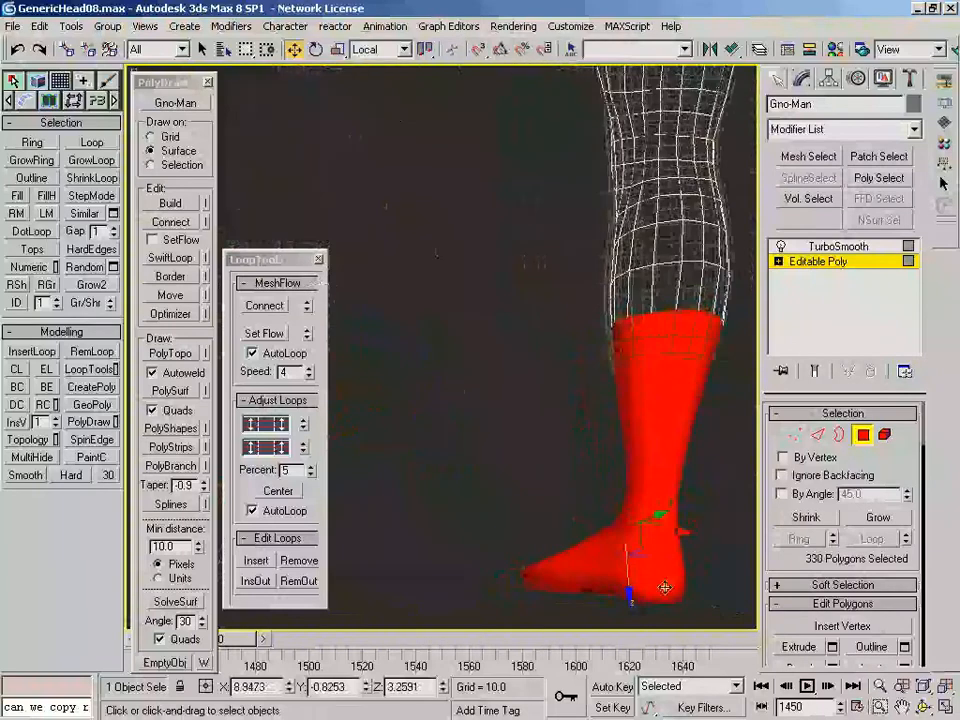
Clone the selected foot and shin polygons to a new object named Booties and select it
{"action": "left_click", "coordinate": [630, 595], "text": "shift"}
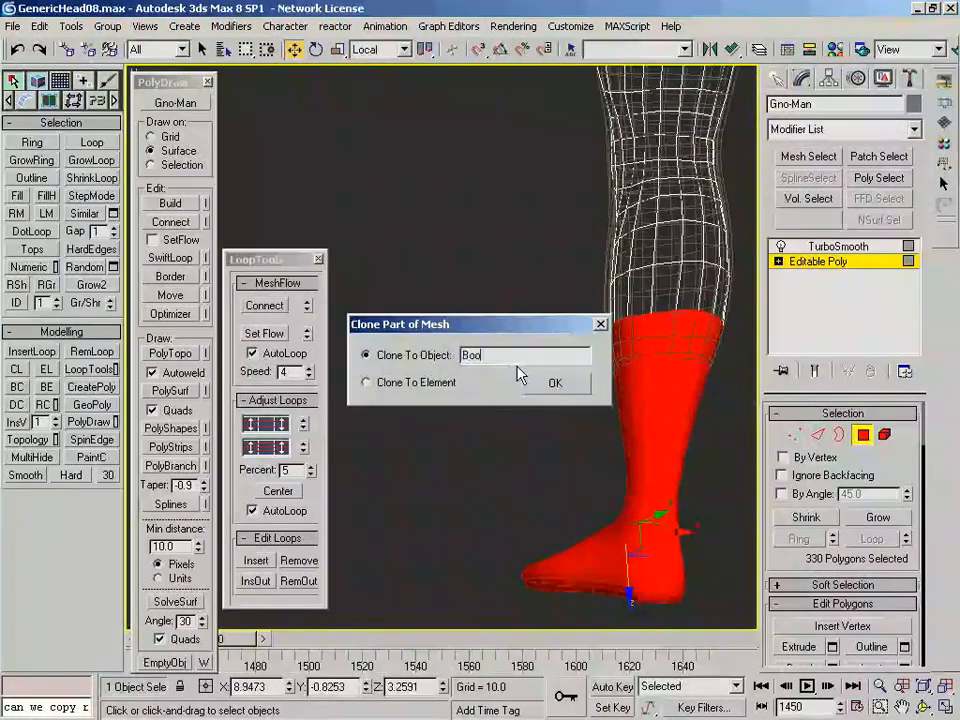
{"action": "left_click", "coordinate": [549, 382]}
{"action": "left_click", "coordinate": [863, 436]}
{"action": "left_click", "coordinate": [656, 517]}
{"action": "key", "text": "F3"}
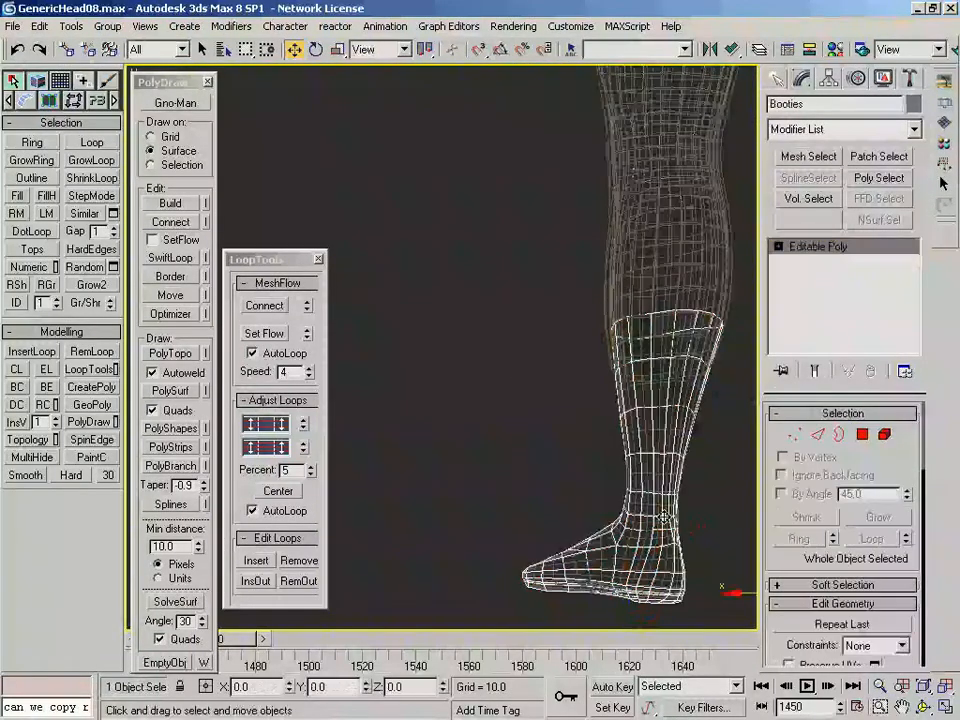
Turn off See-Through in the object properties of Booties and isolate the object
{"action": "scroll", "coordinate": [600, 490], "scroll_direction": "up", "scroll_amount": 2}
{"action": "right_click", "coordinate": [497, 433]}
{"action": "left_click", "coordinate": [555, 536]}
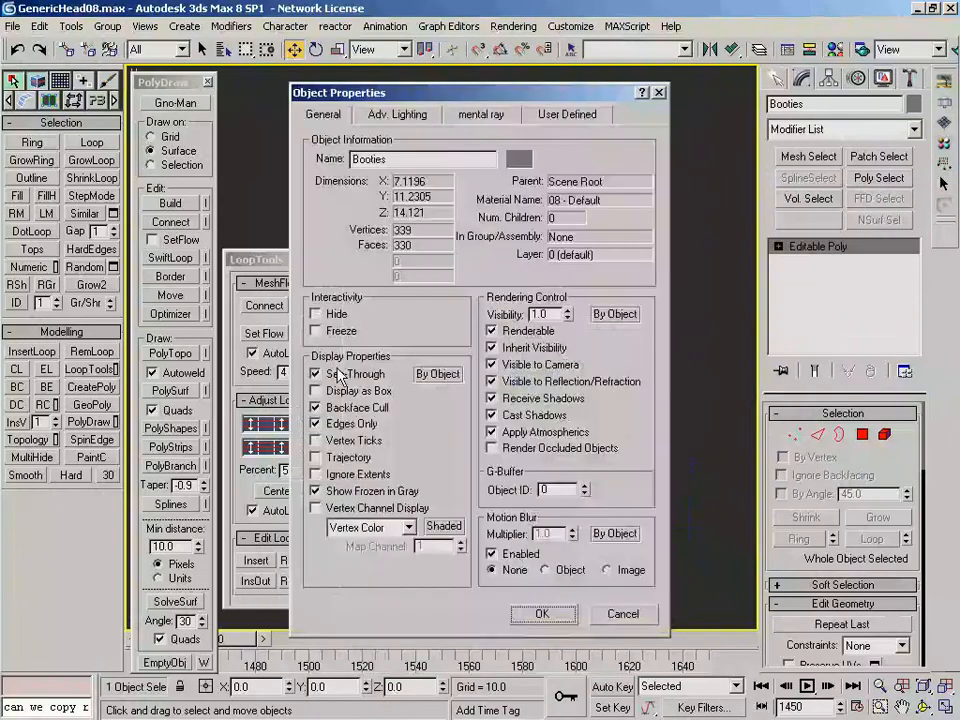
{"action": "middle_click_drag", "start_coordinate": [473, 537], "coordinate": [440, 445], "text": "alt"}
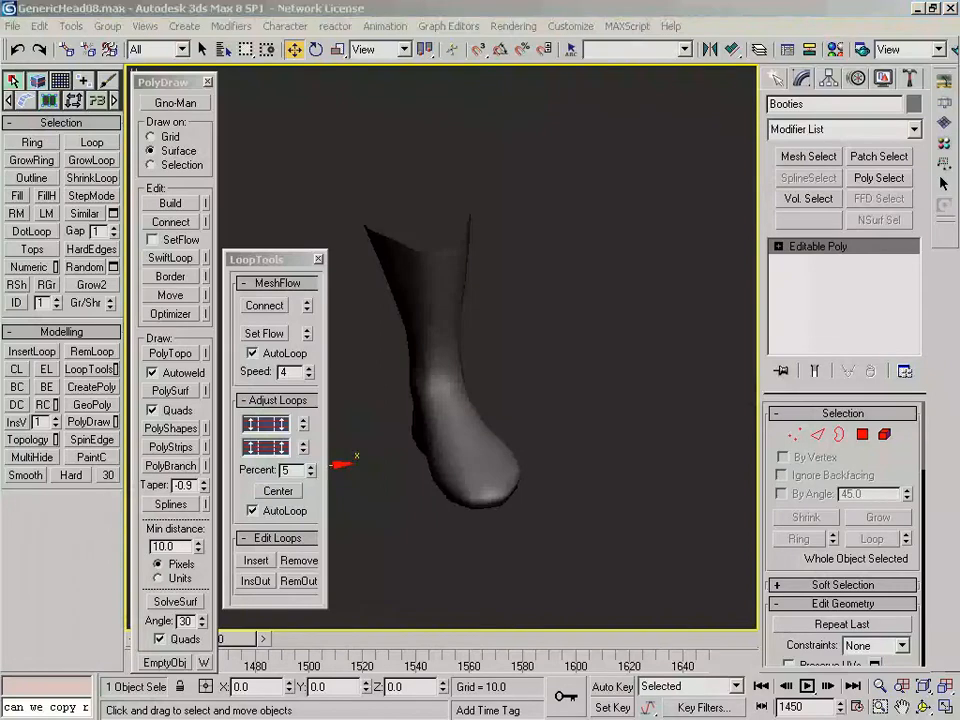
Show edged faces on Booties and frame it in the right view
{"action": "middle_click_drag", "start_coordinate": [434, 474], "coordinate": [535, 424], "text": "alt"}
{"action": "key", "text": "F4"}
{"action": "key", "text": "r"}
{"action": "key", "text": "z"}
{"action": "scroll", "coordinate": [570, 424], "scroll_direction": "down", "scroll_amount": 2}
{"action": "middle_click_drag", "start_coordinate": [590, 385], "coordinate": [658, 344]}
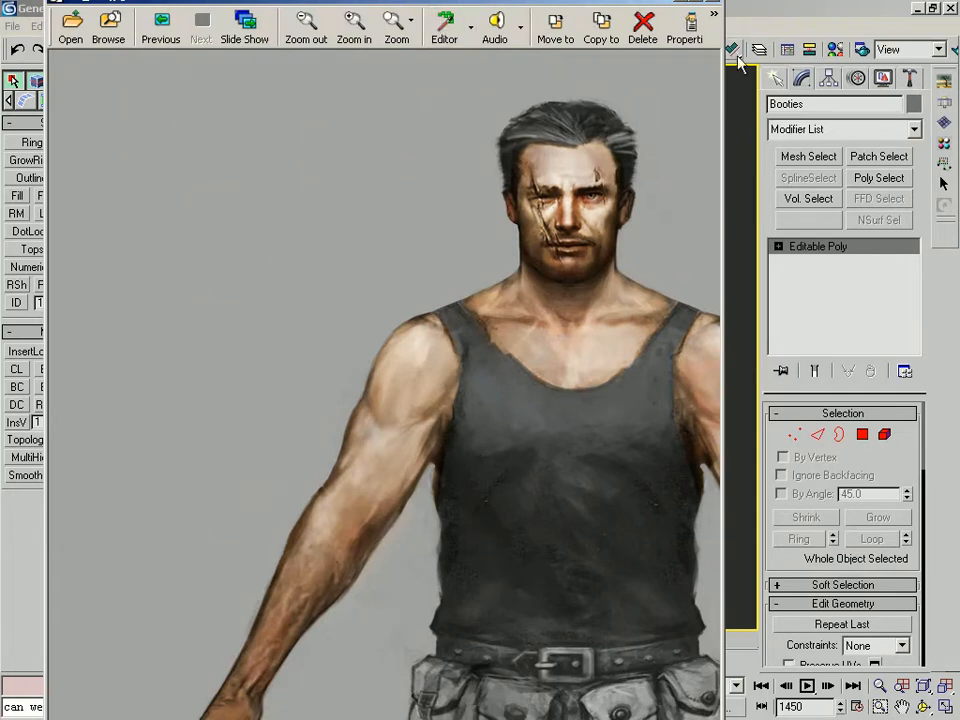
Switch to the character artwork in ACDSee and arrange it to show the laced boots beside the model
{"action": "left_click_drag", "start_coordinate": [722, 66], "coordinate": [385, 146]}
{"action": "left_click_drag", "start_coordinate": [45, 150], "coordinate": [0, 150]}
{"action": "left_click_drag", "start_coordinate": [21, 2], "coordinate": [0, 48]}
{"action": "left_click_drag", "start_coordinate": [240, 43], "coordinate": [0, 0]}
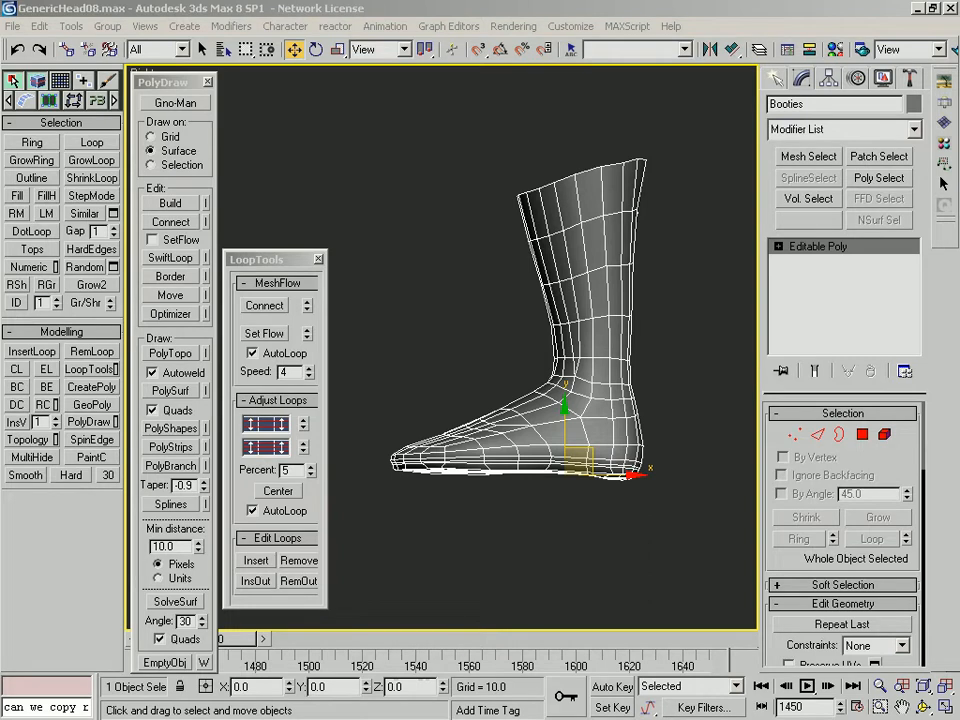
{"action": "left_click_drag", "start_coordinate": [0, 400], "coordinate": [483, 194]}
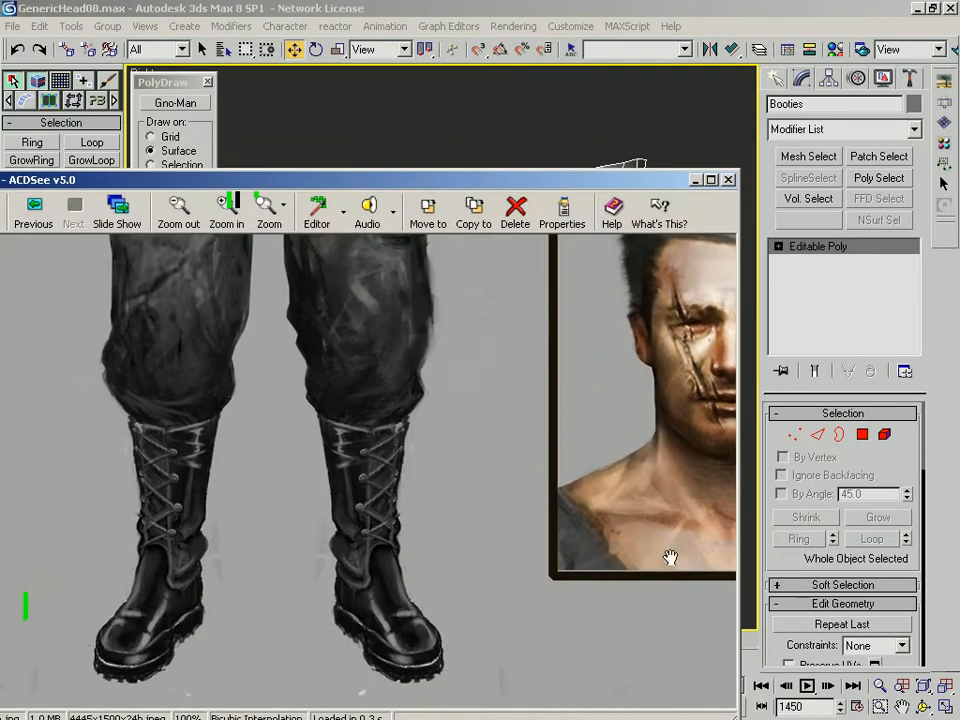
{"action": "left_click_drag", "start_coordinate": [738, 683], "coordinate": [442, 683]}
{"action": "left_click_drag", "start_coordinate": [380, 520], "coordinate": [193, 516]}
{"action": "left_click_drag", "start_coordinate": [420, 510], "coordinate": [90, 506]}
{"action": "left_click_drag", "start_coordinate": [349, 514], "coordinate": [209, 510]}
{"action": "mouse_move", "coordinate": [430, 506]}
{"action": "left_mouse_down"}
{"action": "mouse_move", "coordinate": [246, 506]}
{"action": "mouse_move", "coordinate": [126, 489]}
{"action": "mouse_move", "coordinate": [88, 506]}
{"action": "mouse_move", "coordinate": [251, 508]}
{"action": "mouse_move", "coordinate": [199, 502]}
{"action": "mouse_move", "coordinate": [426, 490]}
{"action": "left_mouse_up"}
{"action": "left_click_drag", "start_coordinate": [172, 490], "coordinate": [409, 476]}
{"action": "left_click_drag", "start_coordinate": [237, 470], "coordinate": [314, 472]}
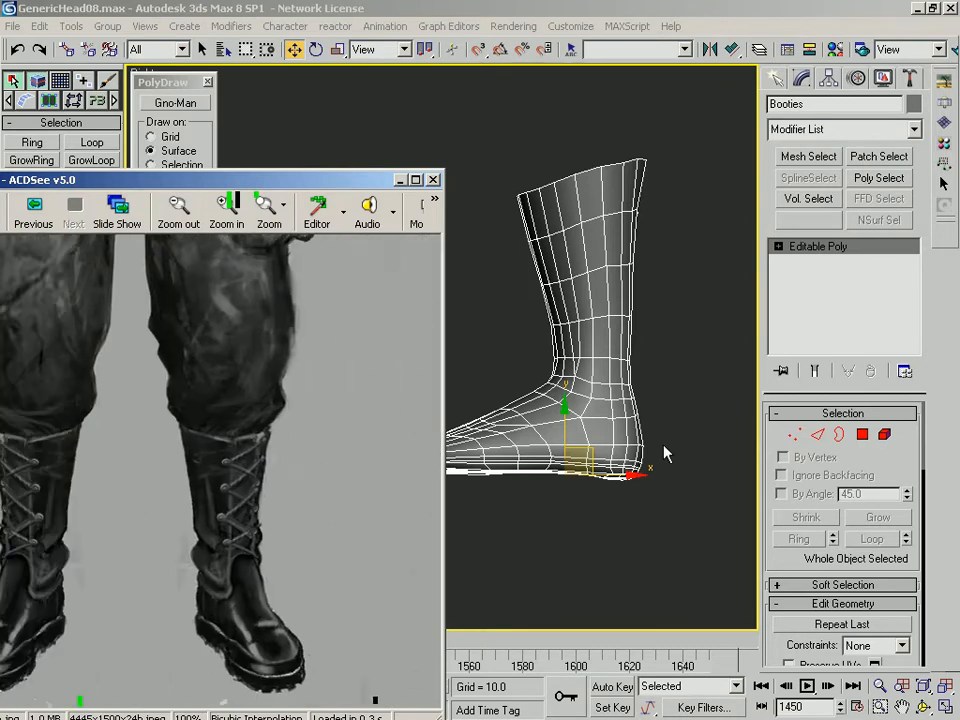
Compare the front of the Booties mesh with the reference boots and move the artwork out of the way
{"action": "middle_click_drag", "start_coordinate": [580, 377], "coordinate": [570, 421], "text": "alt"}
{"action": "scroll", "coordinate": [622, 437], "scroll_direction": "up", "scroll_amount": 3}
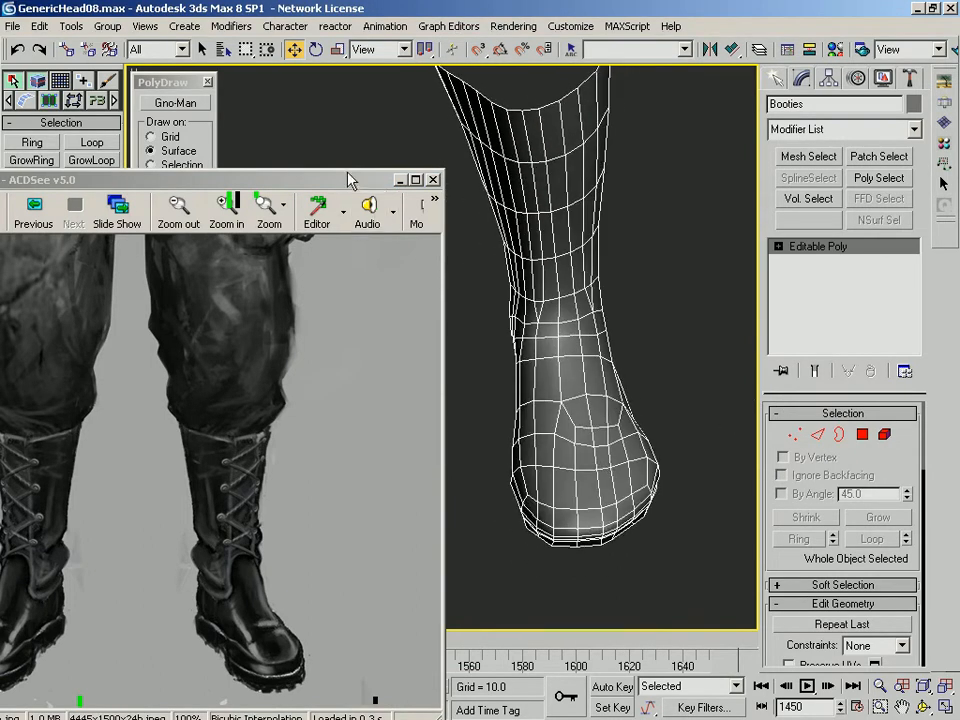
{"action": "left_click_drag", "start_coordinate": [354, 181], "coordinate": [0, 190]}
Try to pick Booties as PolyDraw's drawing surface
{"action": "left_click", "coordinate": [155, 103]}
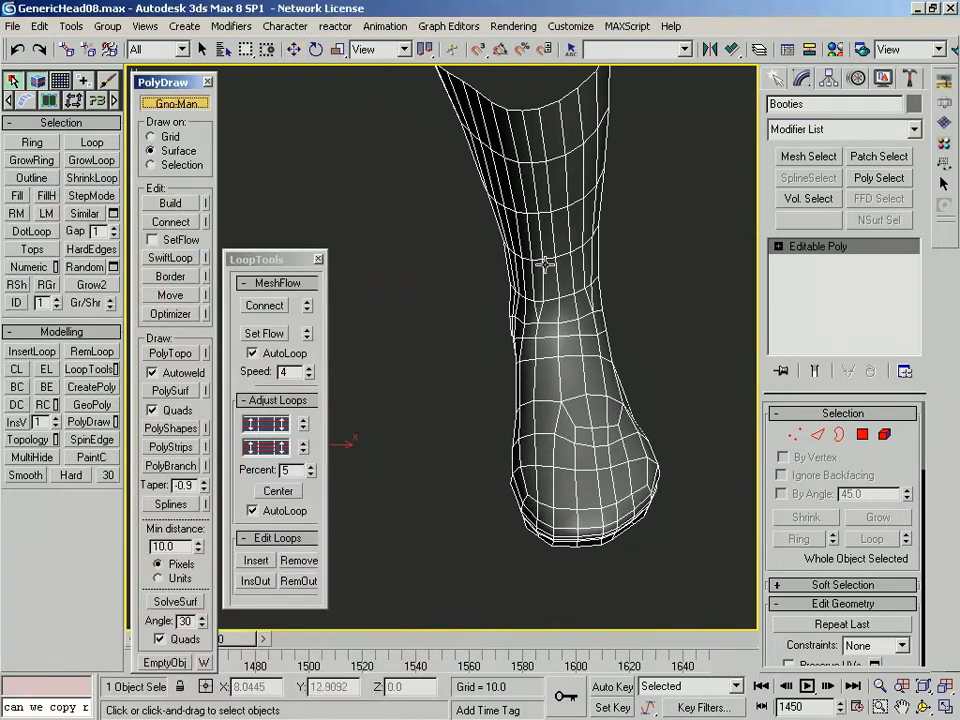
{"action": "left_click", "coordinate": [558, 328]}
{"action": "left_click", "coordinate": [481, 413]}
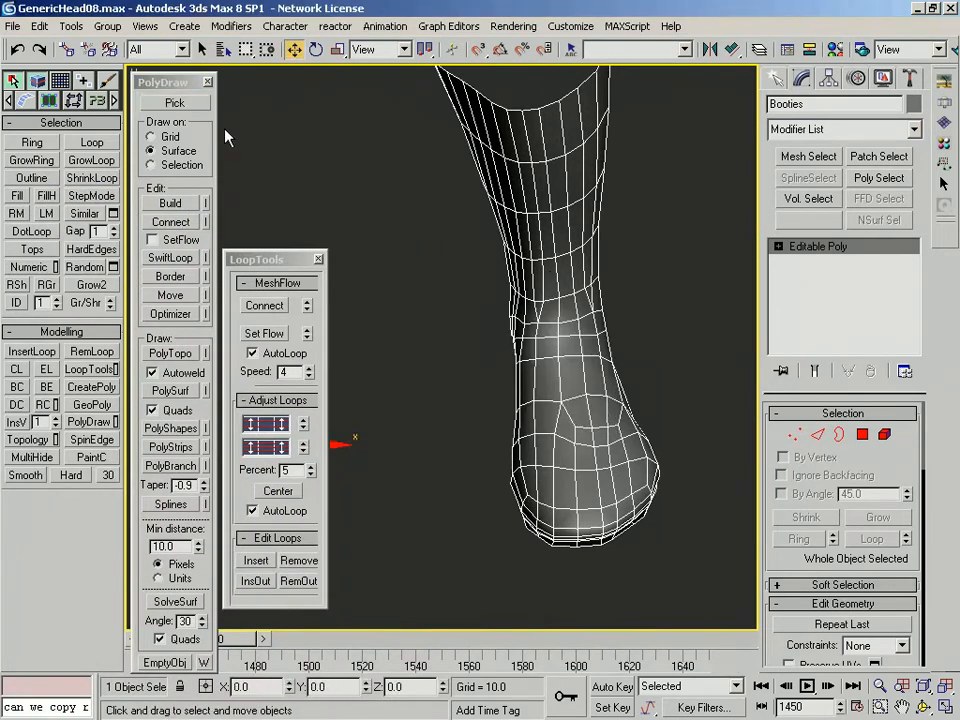
Convert Booties to an Editable Mesh and pick it as PolyDraw's drawing surface
{"action": "right_click", "coordinate": [784, 276]}
{"action": "left_click", "coordinate": [814, 358]}
{"action": "left_click", "coordinate": [175, 103]}
{"action": "left_click", "coordinate": [520, 290]}
{"action": "middle_click_drag", "start_coordinate": [404, 410], "coordinate": [524, 423], "text": "alt"}
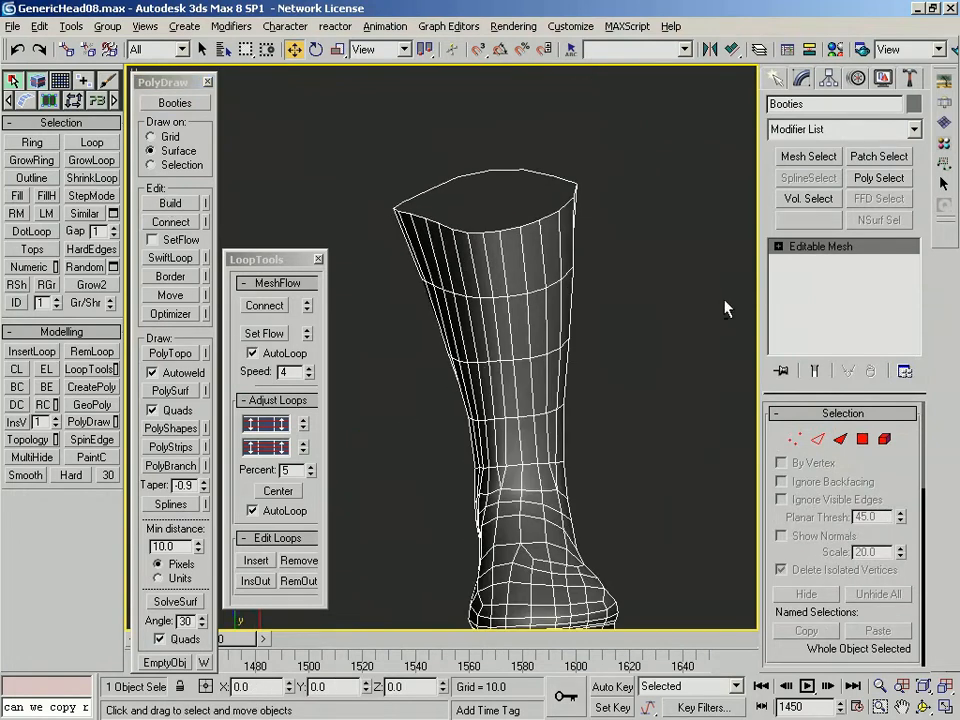
Create an empty PolyDraw object and place the first vertices near the boot's upper rim with Build
{"action": "middle_click_drag", "start_coordinate": [666, 313], "coordinate": [777, 438], "text": "alt"}
{"action": "middle_click_drag", "start_coordinate": [484, 422], "coordinate": [481, 384]}
{"action": "left_click", "coordinate": [176, 660]}
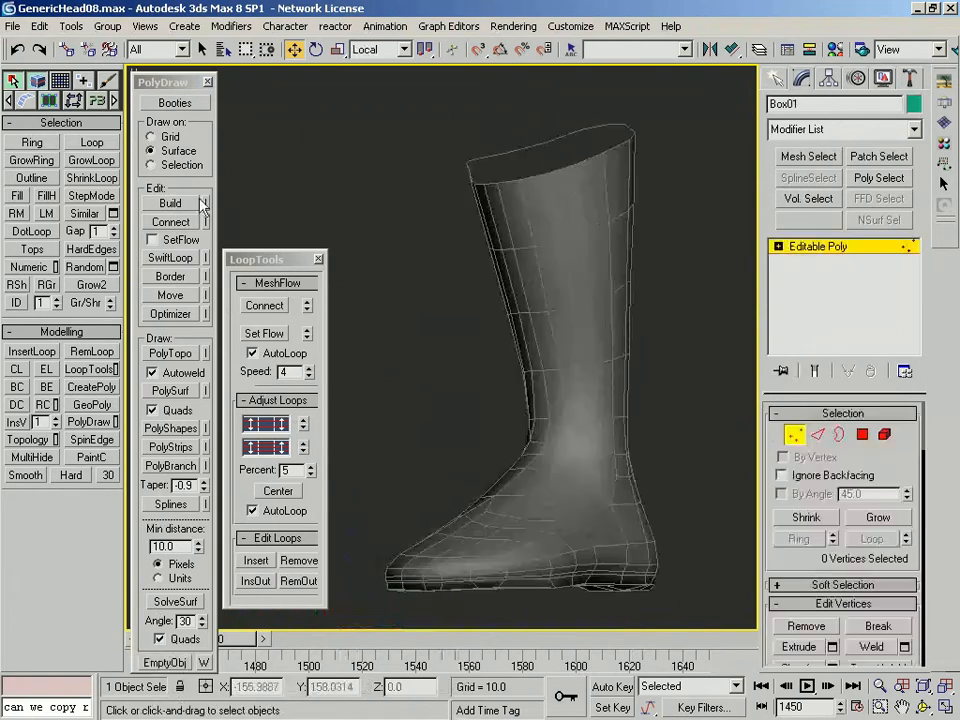
{"action": "left_click", "coordinate": [173, 203]}
{"action": "middle_click_drag", "start_coordinate": [677, 324], "coordinate": [485, 243], "text": "alt"}
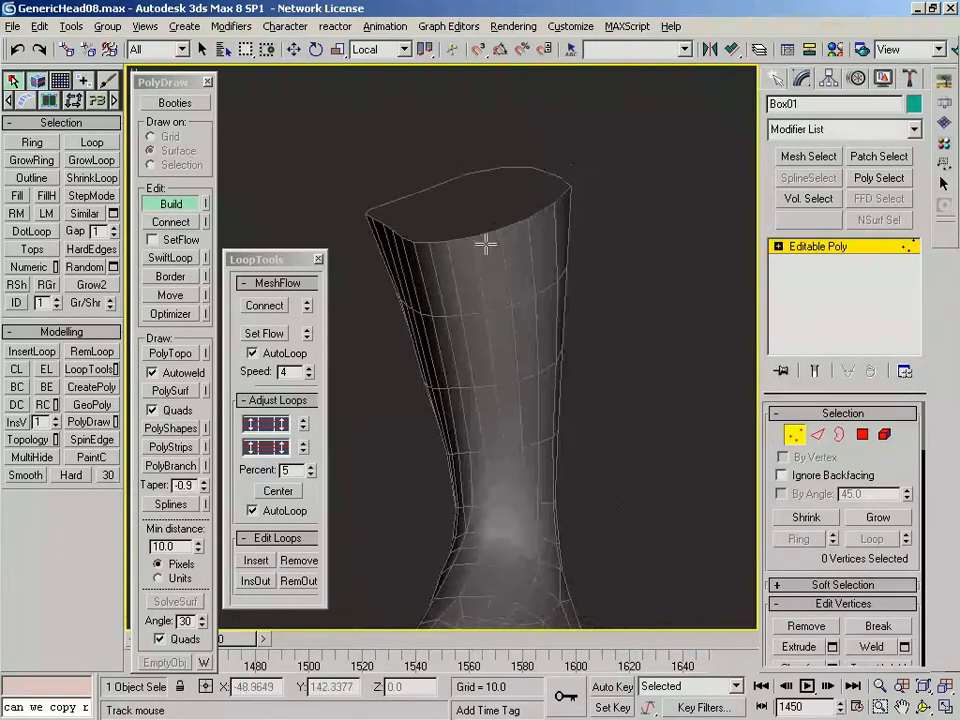
{"action": "left_click_drag", "start_coordinate": [497, 273], "coordinate": [514, 238], "text": "shift"}
{"action": "middle_click_drag", "start_coordinate": [517, 275], "coordinate": [490, 253]}
Draw a narrow polygon strip down the boot shaft to the instep with PolyDraw's Border tool
{"action": "left_click", "coordinate": [170, 276]}
{"action": "left_click", "coordinate": [468, 252]}
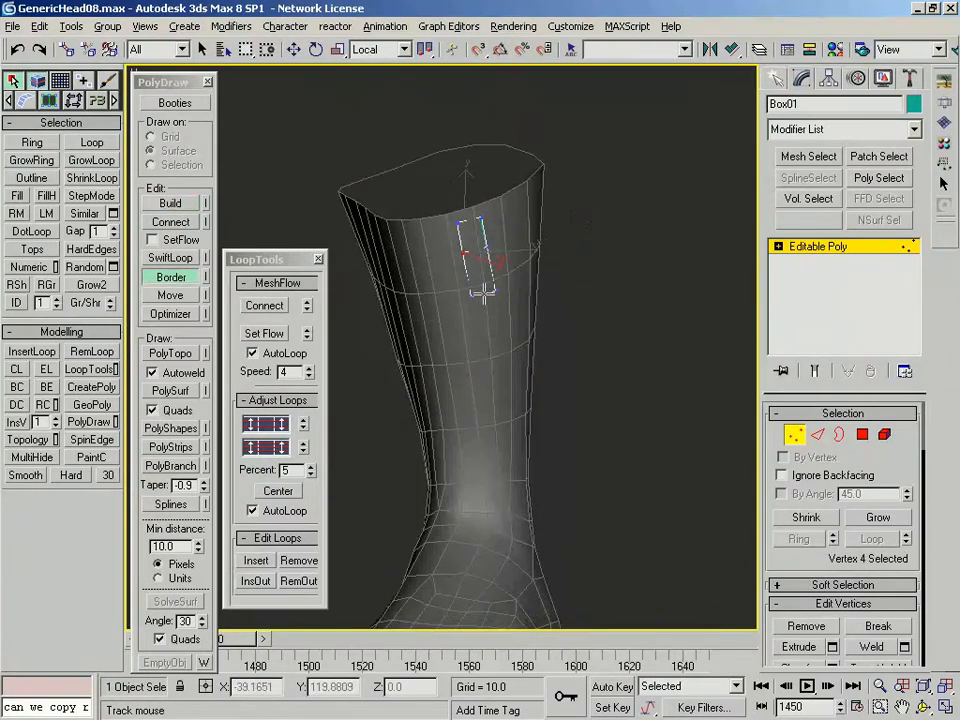
{"action": "middle_click_drag", "start_coordinate": [487, 361], "coordinate": [462, 294], "text": "alt"}
{"action": "mouse_move", "coordinate": [473, 346]}
{"action": "left_mouse_down"}
{"action": "mouse_move", "coordinate": [490, 450]}
{"action": "mouse_move", "coordinate": [482, 487]}
{"action": "left_mouse_up"}
{"action": "middle_click_drag", "start_coordinate": [482, 487], "coordinate": [477, 489], "text": "alt"}
{"action": "left_click_drag", "start_coordinate": [508, 491], "coordinate": [480, 491]}
{"action": "left_click_drag", "start_coordinate": [492, 489], "coordinate": [493, 508]}
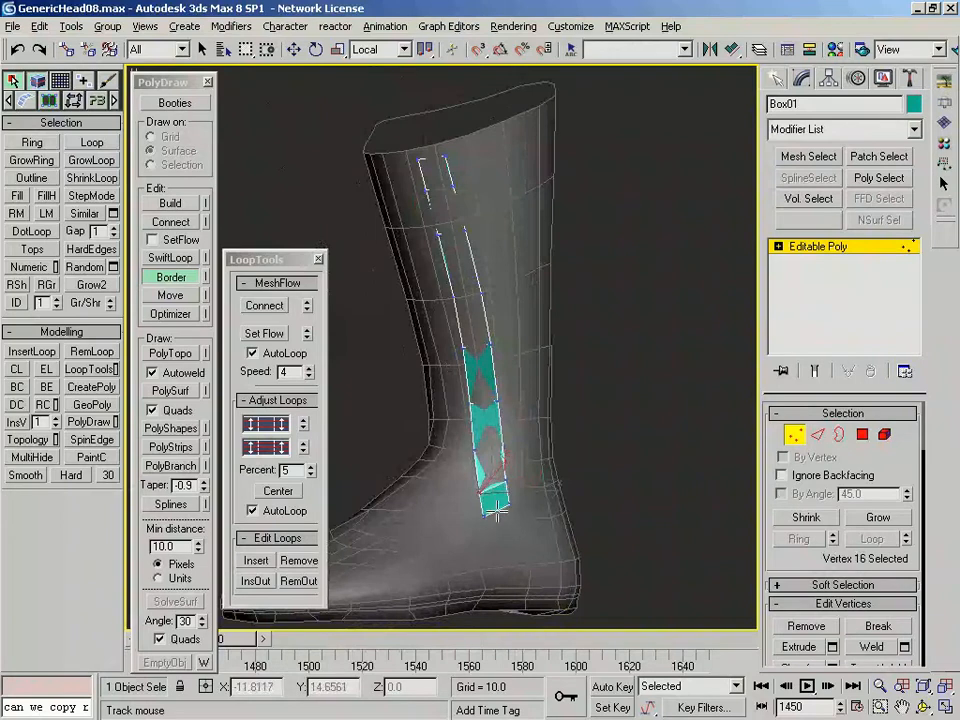
Continue the Border strip from the instep back along the side of the ankle toward the heel
{"action": "middle_click_drag", "start_coordinate": [505, 496], "coordinate": [535, 540], "text": "alt"}
{"action": "left_click_drag", "start_coordinate": [535, 530], "coordinate": [563, 516]}
{"action": "middle_click_drag", "start_coordinate": [563, 516], "coordinate": [459, 463], "text": "alt"}
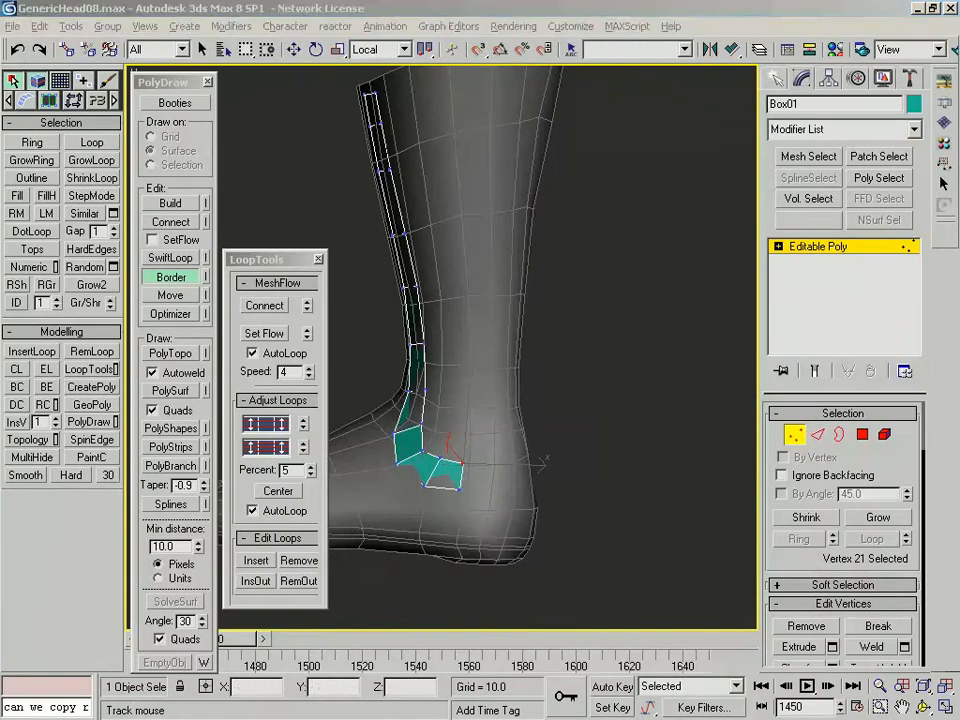
{"action": "left_click_drag", "start_coordinate": [463, 475], "coordinate": [491, 469], "text": "shift"}
{"action": "middle_click_drag", "start_coordinate": [491, 469], "coordinate": [496, 470], "text": "alt"}
{"action": "middle_click_drag", "start_coordinate": [573, 470], "coordinate": [524, 462], "text": "alt"}
{"action": "left_click_drag", "start_coordinate": [522, 460], "coordinate": [538, 446], "text": "shift"}
{"action": "middle_click_drag", "start_coordinate": [538, 446], "coordinate": [586, 610], "text": "alt"}
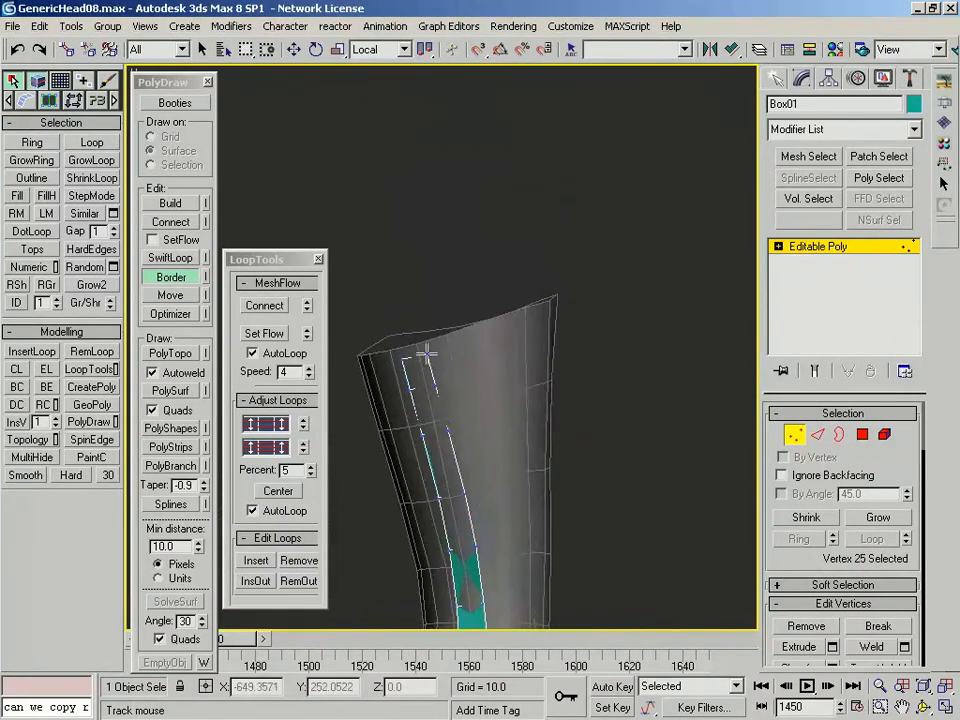
Extend the side panel's polygons with the Border tool, filling the lower side of the boot shaft above the ankle
{"action": "middle_click_drag", "start_coordinate": [505, 540], "coordinate": [488, 354]}
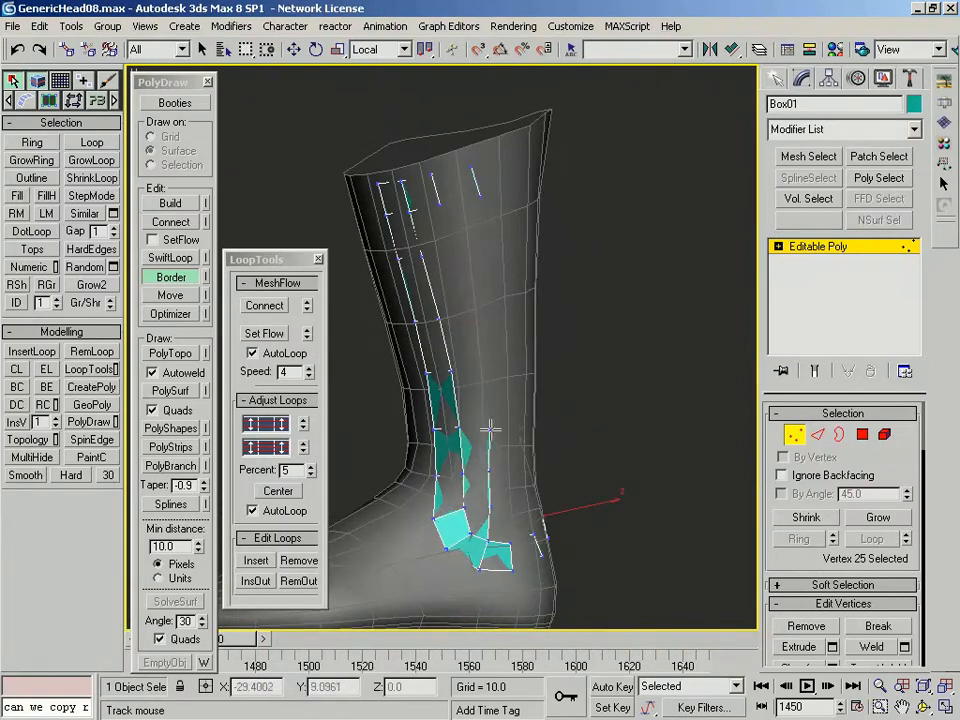
{"action": "middle_click_drag", "start_coordinate": [475, 335], "coordinate": [448, 382]}
{"action": "left_click", "coordinate": [454, 325]}
{"action": "middle_click_drag", "start_coordinate": [454, 325], "coordinate": [473, 319], "text": "alt"}
{"action": "left_click_drag", "start_coordinate": [507, 381], "coordinate": [467, 395]}
{"action": "middle_click_drag", "start_coordinate": [480, 443], "coordinate": [471, 403]}
{"action": "left_click_drag", "start_coordinate": [472, 409], "coordinate": [463, 409]}
{"action": "middle_click_drag", "start_coordinate": [480, 426], "coordinate": [480, 411]}
{"action": "left_click_drag", "start_coordinate": [500, 388], "coordinate": [493, 388]}
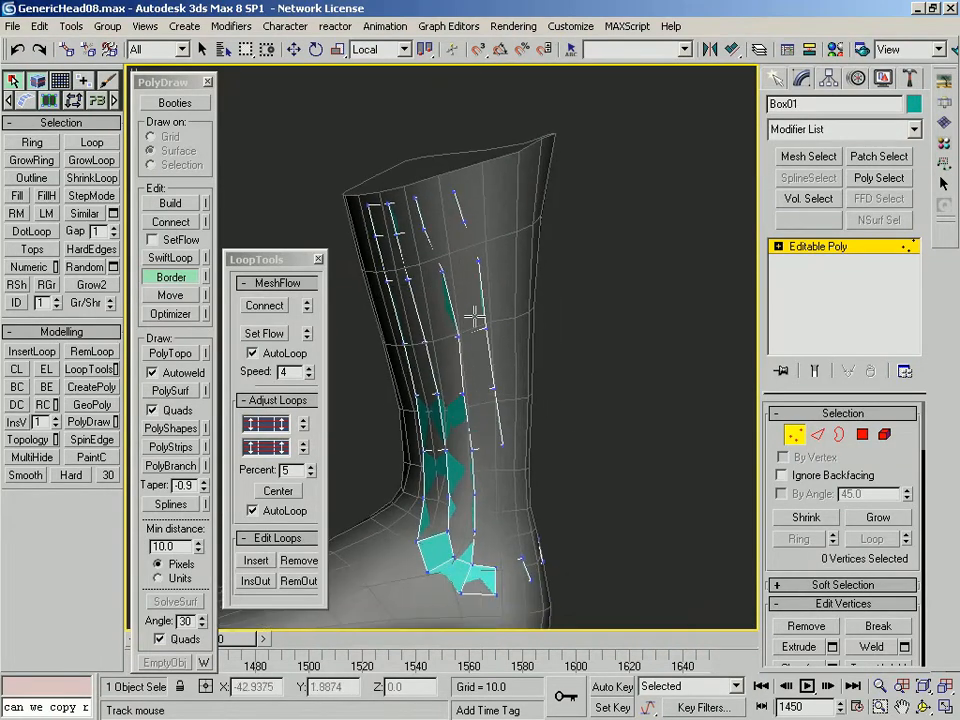
Continue the Border polygons along the panel's rear edge and fill the gap down to the ankle
{"action": "left_click_drag", "start_coordinate": [504, 443], "coordinate": [496, 443]}
{"action": "middle_click_drag", "start_coordinate": [506, 450], "coordinate": [474, 381]}
{"action": "scroll", "coordinate": [472, 379], "scroll_direction": "up", "scroll_amount": 2}
{"action": "left_click_drag", "start_coordinate": [437, 456], "coordinate": [466, 457]}
{"action": "left_click_drag", "start_coordinate": [449, 376], "coordinate": [448, 436]}
{"action": "middle_click_drag", "start_coordinate": [446, 444], "coordinate": [438, 352]}
{"action": "left_click_drag", "start_coordinate": [441, 385], "coordinate": [440, 430]}
Change the drawn panel's object color to dark grey, leave PolyDraw and vertex editing, and reselect the panel object
{"action": "middle_click_drag", "start_coordinate": [440, 428], "coordinate": [566, 396], "text": "alt"}
{"action": "left_click", "coordinate": [917, 103]}
{"action": "left_click", "coordinate": [331, 407]}
{"action": "left_click", "coordinate": [574, 466]}
{"action": "scroll", "coordinate": [508, 411], "scroll_direction": "down", "scroll_amount": 3}
{"action": "middle_click_drag", "start_coordinate": [508, 411], "coordinate": [625, 412], "text": "alt"}
{"action": "right_click", "coordinate": [626, 412]}
{"action": "key", "text": "1"}
{"action": "left_click", "coordinate": [626, 410]}
{"action": "left_click", "coordinate": [455, 390]}
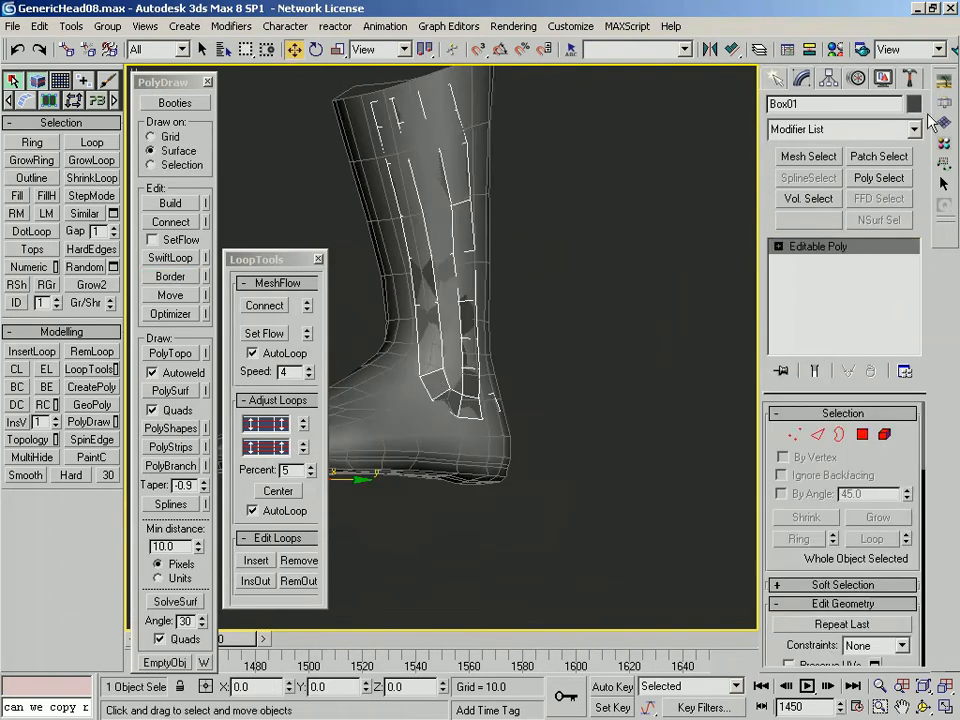
Add a Shell modifier with an outer amount of 0.4 to the boot's side panel and inspect its thickness
{"action": "left_click", "coordinate": [845, 129]}
{"action": "key", "text": "s"}
{"action": "left_click", "coordinate": [815, 621]}
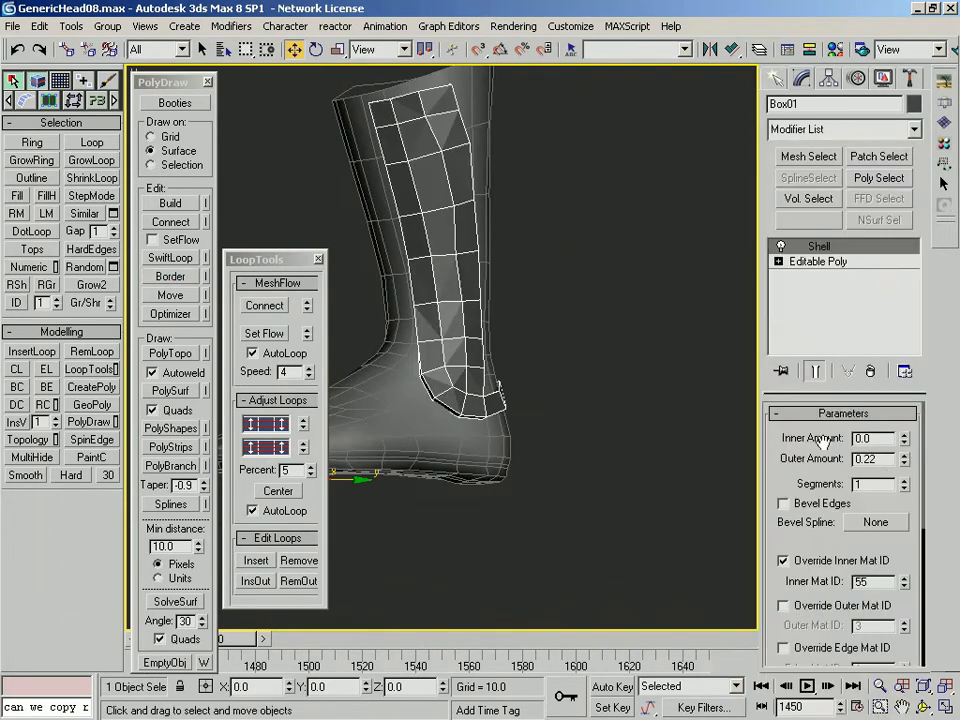
{"action": "double_click", "coordinate": [873, 460]}
{"action": "type", "text": "0.4"}
{"action": "key", "text": "Return"}
{"action": "left_click", "coordinate": [545, 394]}
{"action": "left_click", "coordinate": [485, 391]}
{"action": "left_click", "coordinate": [728, 236]}
{"action": "left_click", "coordinate": [470, 300]}
{"action": "right_click", "coordinate": [855, 242]}
{"action": "left_click", "coordinate": [705, 326]}
{"action": "left_click", "coordinate": [517, 367]}
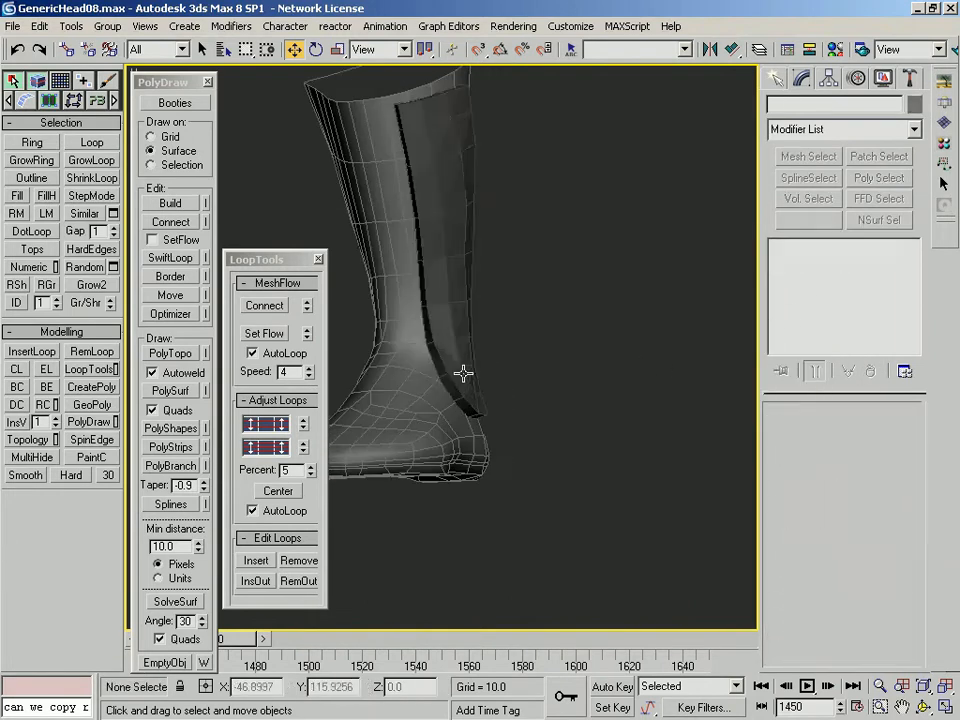
Set the panel's Shell outer amount to 0.3 and add a TurboSmooth modifier above it
{"action": "left_click", "coordinate": [467, 360]}
{"action": "type", "text": "0.3"}
{"action": "key", "text": "Return"}
{"action": "left_click", "coordinate": [915, 130]}
{"action": "key", "text": "t"}
{"action": "left_click", "coordinate": [835, 80]}
{"action": "left_click", "coordinate": [706, 388]}
{"action": "left_click", "coordinate": [441, 349]}
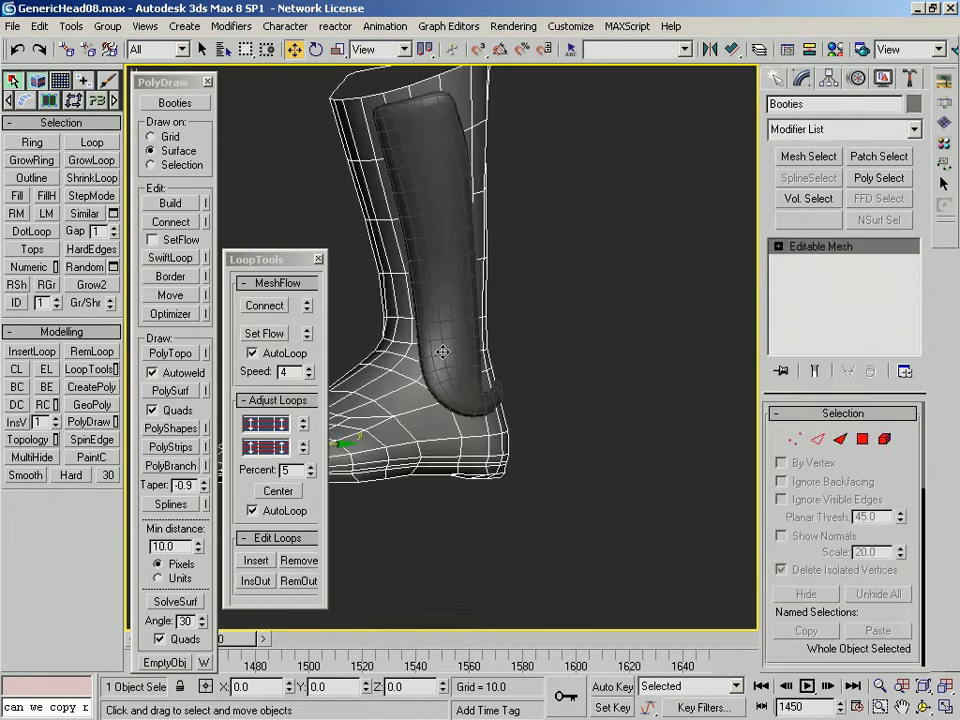
{"action": "left_click", "coordinate": [540, 400]}
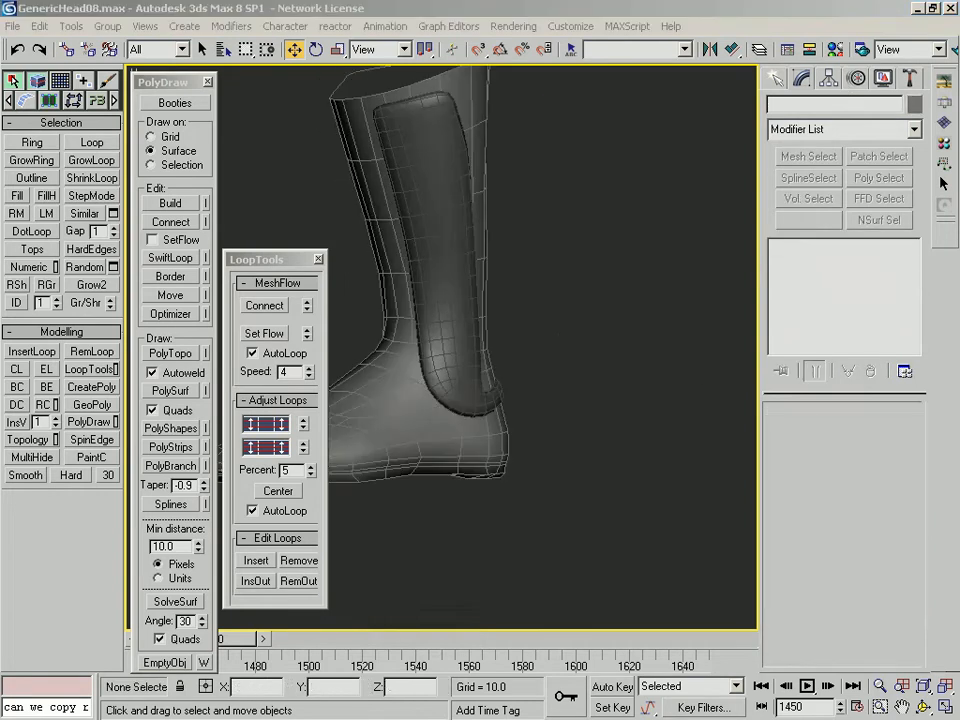
Place the laced-boot reference image beside the model and rearrange the LoopTools and PolyDraw windows to clear the boot
{"action": "left_click_drag", "start_coordinate": [0, 172], "coordinate": [114, 169]}
{"action": "left_click_drag", "start_coordinate": [110, 375], "coordinate": [234, 411]}
{"action": "left_click", "coordinate": [443, 383]}
{"action": "middle_click_drag", "start_coordinate": [443, 383], "coordinate": [500, 412], "text": "alt"}
{"action": "left_click_drag", "start_coordinate": [272, 258], "coordinate": [325, 259]}
{"action": "left_click_drag", "start_coordinate": [156, 82], "coordinate": [682, 83]}
{"action": "scroll", "coordinate": [441, 360], "scroll_direction": "up", "scroll_amount": 3}
{"action": "middle_click_drag", "start_coordinate": [441, 360], "coordinate": [580, 296], "text": "alt"}
Return to the panel's Editable Poly edges and extend its polygons around the back of the heel with the Border tool
{"action": "left_click", "coordinate": [818, 277]}
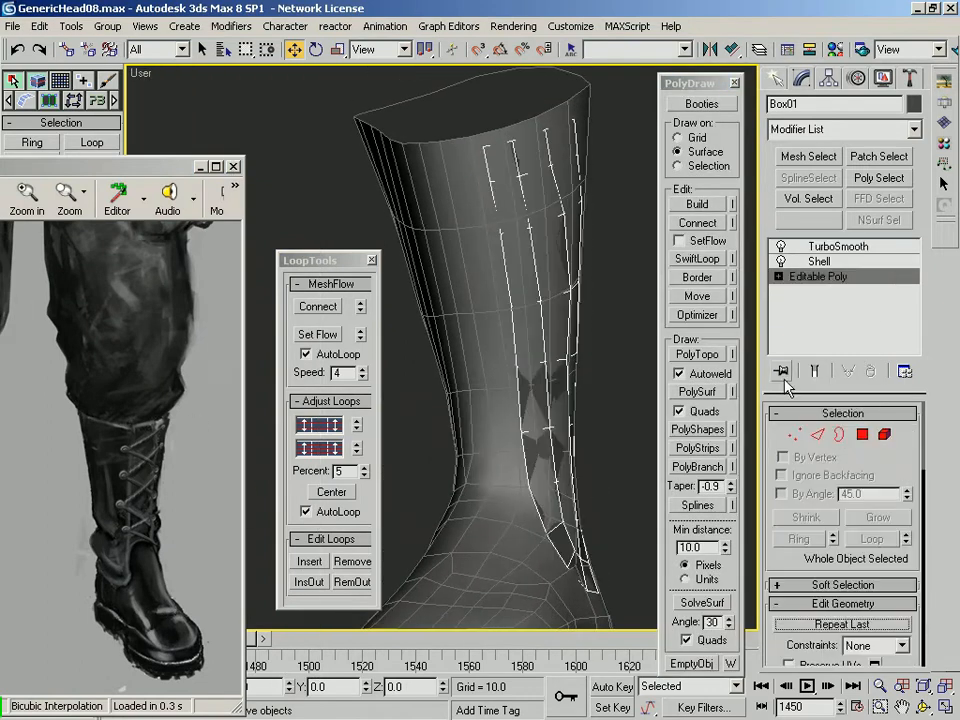
{"action": "left_click", "coordinate": [820, 435]}
{"action": "middle_click_drag", "start_coordinate": [625, 410], "coordinate": [387, 424], "text": "alt"}
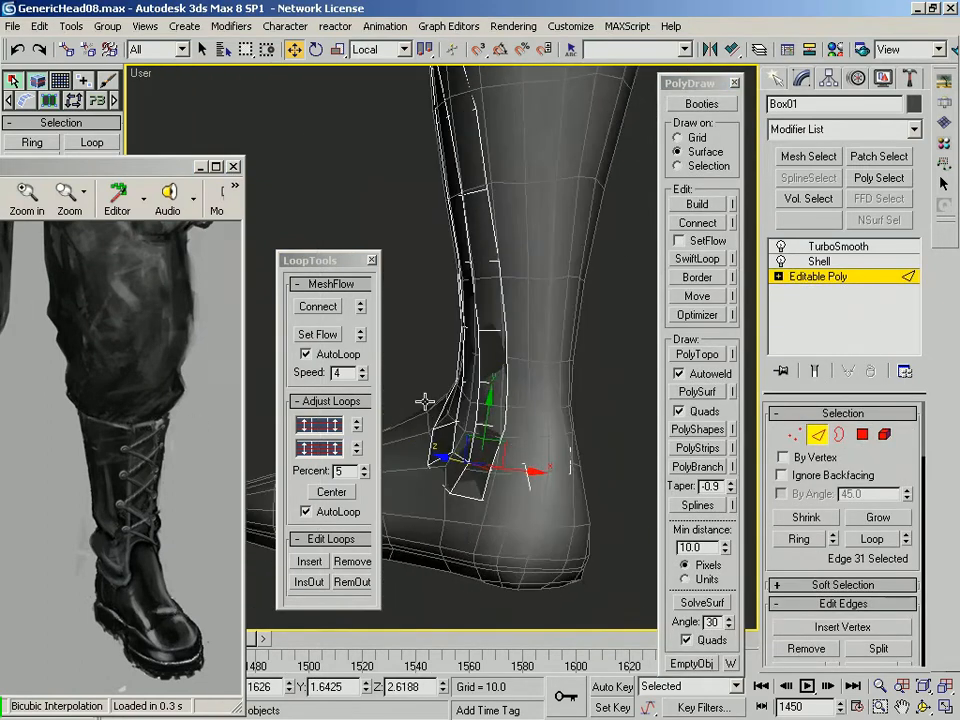
{"action": "left_click", "coordinate": [698, 277]}
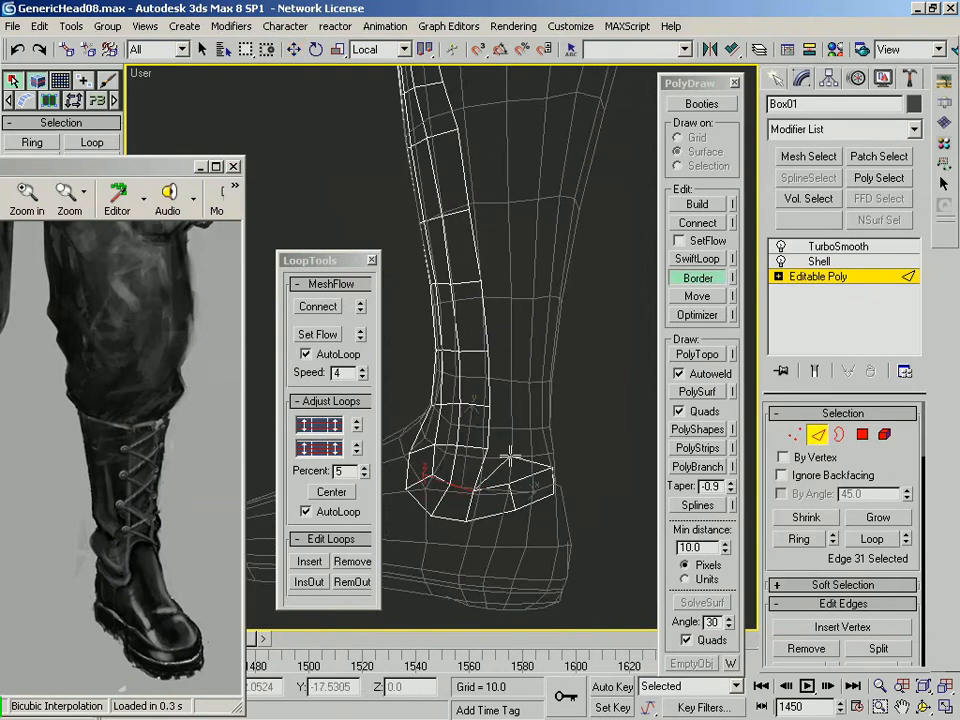
{"action": "middle_click_drag", "start_coordinate": [526, 442], "coordinate": [530, 447], "text": "alt"}
{"action": "left_click_drag", "start_coordinate": [510, 465], "coordinate": [486, 468]}
{"action": "middle_click_drag", "start_coordinate": [536, 458], "coordinate": [514, 455], "text": "alt"}
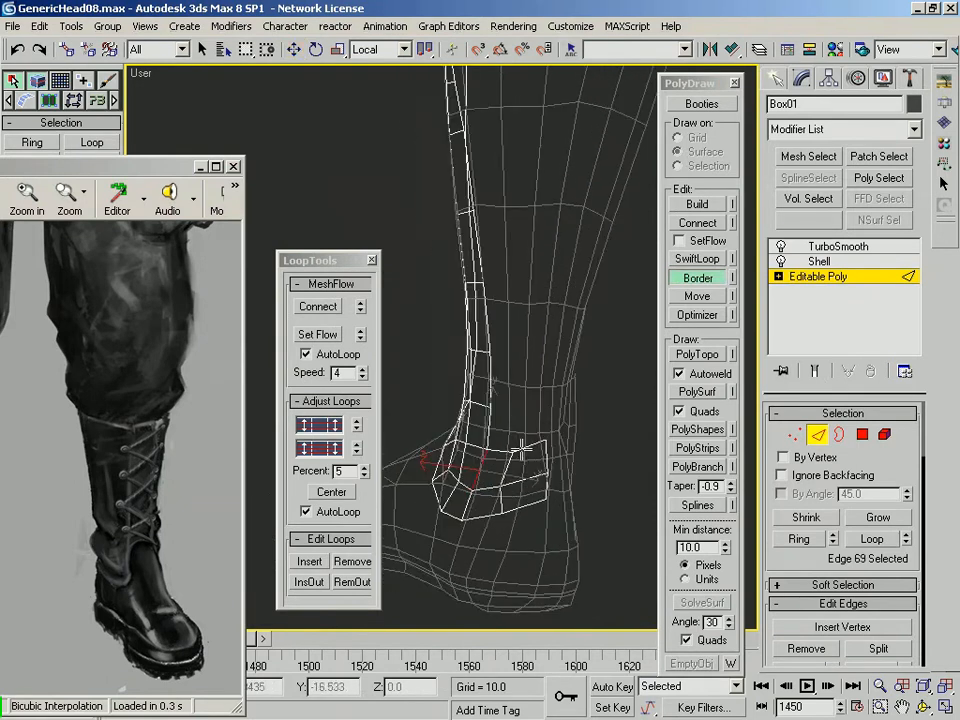
{"action": "left_click_drag", "start_coordinate": [489, 450], "coordinate": [513, 419]}
{"action": "middle_click_drag", "start_coordinate": [513, 419], "coordinate": [495, 462]}
Fill the back of the ankle with Border polygons, working upward from the heel band into the lower shaft
{"action": "left_click_drag", "start_coordinate": [507, 458], "coordinate": [514, 414]}
{"action": "left_click_drag", "start_coordinate": [468, 450], "coordinate": [501, 415]}
{"action": "middle_click_drag", "start_coordinate": [501, 415], "coordinate": [497, 439]}
{"action": "left_click_drag", "start_coordinate": [502, 434], "coordinate": [486, 374]}
{"action": "middle_click_drag", "start_coordinate": [486, 374], "coordinate": [490, 370], "text": "alt"}
{"action": "left_click_drag", "start_coordinate": [507, 366], "coordinate": [518, 274]}
{"action": "left_click_drag", "start_coordinate": [494, 318], "coordinate": [452, 318]}
{"action": "middle_click_drag", "start_coordinate": [502, 283], "coordinate": [484, 394]}
Continue the Border polygons up the back of the boot shaft to its upper part
{"action": "mouse_move", "coordinate": [503, 387]}
{"action": "left_mouse_down"}
{"action": "mouse_move", "coordinate": [512, 311]}
{"action": "mouse_move", "coordinate": [415, 351]}
{"action": "left_mouse_up"}
{"action": "left_click_drag", "start_coordinate": [488, 312], "coordinate": [475, 309], "text": "ctrl+alt+shift"}
{"action": "middle_click_drag", "start_coordinate": [461, 290], "coordinate": [482, 288], "text": "alt"}
{"action": "left_click_drag", "start_coordinate": [480, 288], "coordinate": [403, 289]}
{"action": "middle_click_drag", "start_coordinate": [403, 289], "coordinate": [429, 374]}
{"action": "mouse_move", "coordinate": [520, 346]}
{"action": "left_mouse_down"}
{"action": "mouse_move", "coordinate": [514, 296]}
{"action": "mouse_move", "coordinate": [428, 322]}
{"action": "left_mouse_up"}
Leave PolyDraw and edge editing, and examine the smoothed panel on the boot in shaded view with and without edges
{"action": "mouse_move", "coordinate": [430, 324]}
{"action": "middle_mouse_down", "text": "alt"}
{"action": "mouse_move", "coordinate": [529, 331]}
{"action": "mouse_move", "coordinate": [506, 375]}
{"action": "mouse_move", "coordinate": [579, 318]}
{"action": "mouse_move", "coordinate": [621, 347]}
{"action": "mouse_move", "coordinate": [612, 262]}
{"action": "middle_mouse_up", "text": "alt"}
{"action": "scroll", "coordinate": [529, 331], "scroll_direction": "down", "scroll_amount": 2}
{"action": "scroll", "coordinate": [582, 299], "scroll_direction": "up", "scroll_amount": 2}
{"action": "mouse_move", "coordinate": [612, 262]}
{"action": "middle_mouse_down", "text": "alt"}
{"action": "mouse_move", "coordinate": [602, 354]}
{"action": "mouse_move", "coordinate": [546, 364]}
{"action": "mouse_move", "coordinate": [528, 351]}
{"action": "mouse_move", "coordinate": [535, 381]}
{"action": "middle_mouse_up", "text": "alt"}
{"action": "scroll", "coordinate": [546, 364], "scroll_direction": "up", "scroll_amount": 2}
{"action": "right_click", "coordinate": [536, 381]}
{"action": "key", "text": "2"}
{"action": "left_click", "coordinate": [655, 393]}
{"action": "left_click", "coordinate": [524, 425]}
{"action": "key", "text": "F3"}
{"action": "scroll", "coordinate": [523, 401], "scroll_direction": "down", "scroll_amount": 3}
{"action": "mouse_move", "coordinate": [446, 368]}
{"action": "middle_mouse_down", "text": "alt"}
{"action": "mouse_move", "coordinate": [495, 351]}
{"action": "mouse_move", "coordinate": [431, 351]}
{"action": "mouse_move", "coordinate": [462, 362]}
{"action": "middle_mouse_up", "text": "alt"}
{"action": "scroll", "coordinate": [566, 332], "scroll_direction": "up", "scroll_amount": 3}
{"action": "middle_click_drag", "start_coordinate": [566, 332], "coordinate": [593, 299]}
{"action": "key", "text": "F4"}
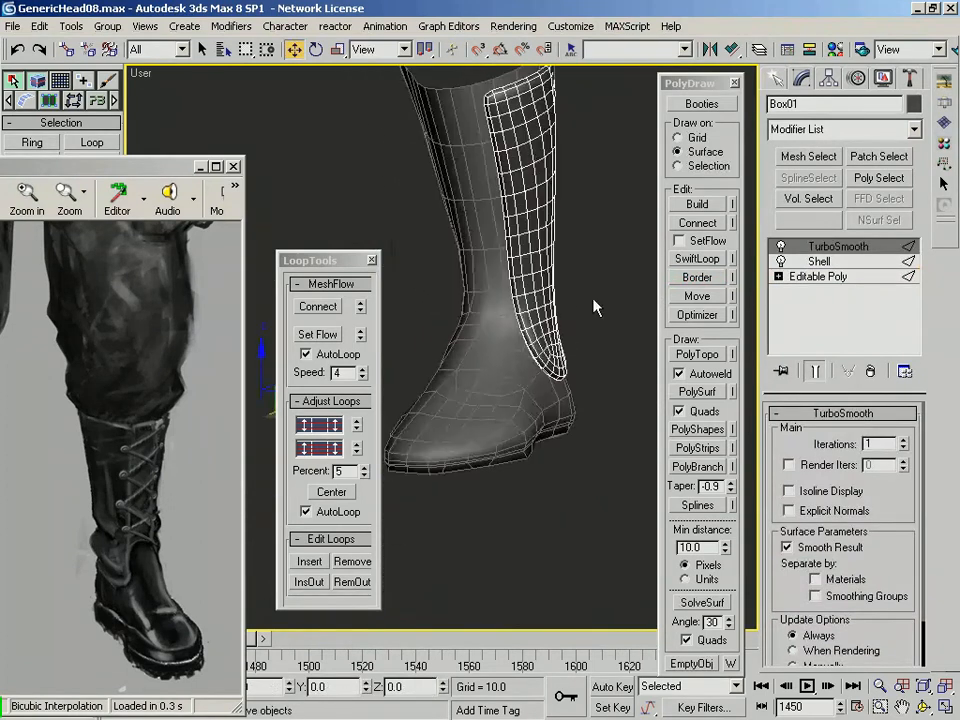
Clone the panel's polygon element beside the boot as a new object named OtherSide
{"action": "left_click", "coordinate": [817, 277]}
{"action": "key", "text": "2"}
{"action": "mouse_move", "coordinate": [534, 347]}
{"action": "middle_mouse_down", "text": "alt"}
{"action": "mouse_move", "coordinate": [510, 349]}
{"action": "mouse_move", "coordinate": [560, 350]}
{"action": "mouse_move", "coordinate": [389, 358]}
{"action": "mouse_move", "coordinate": [468, 360]}
{"action": "mouse_move", "coordinate": [536, 306]}
{"action": "mouse_move", "coordinate": [500, 300]}
{"action": "middle_mouse_up", "text": "alt"}
{"action": "scroll", "coordinate": [560, 350], "scroll_direction": "up", "scroll_amount": 3}
{"action": "left_click", "coordinate": [885, 435]}
{"action": "left_click_drag", "start_coordinate": [574, 270], "coordinate": [432, 284], "text": "shift"}
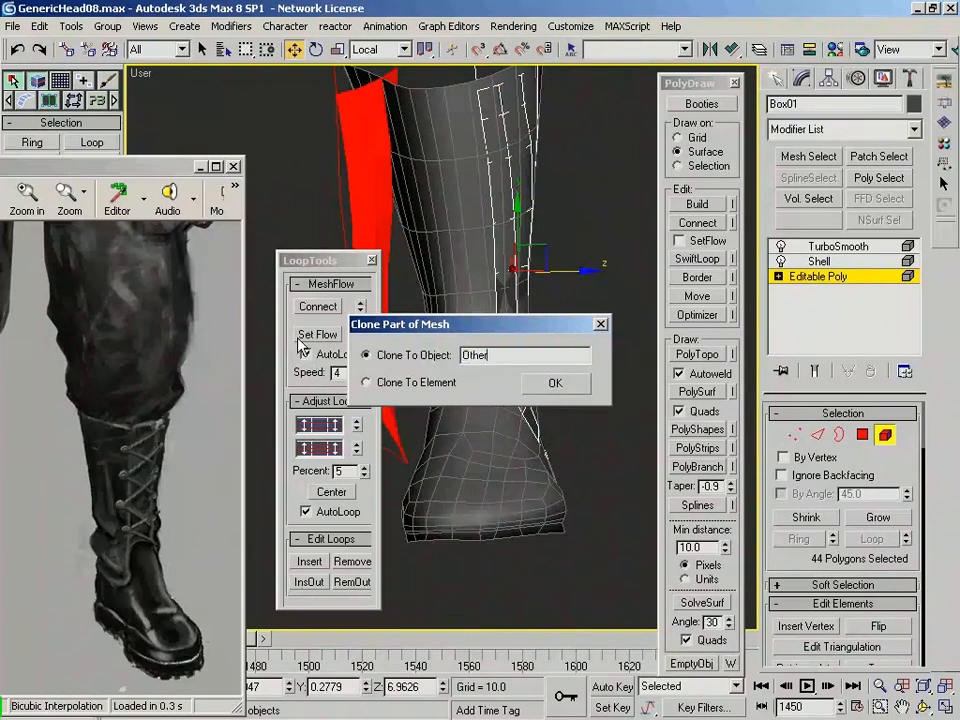
{"action": "key", "text": "Return"}
Select OtherSide, mirror it, and switch to its element level
{"action": "left_click_drag", "start_coordinate": [316, 259], "coordinate": [228, 268]}
{"action": "left_click", "coordinate": [884, 434]}
{"action": "left_click", "coordinate": [401, 400]}
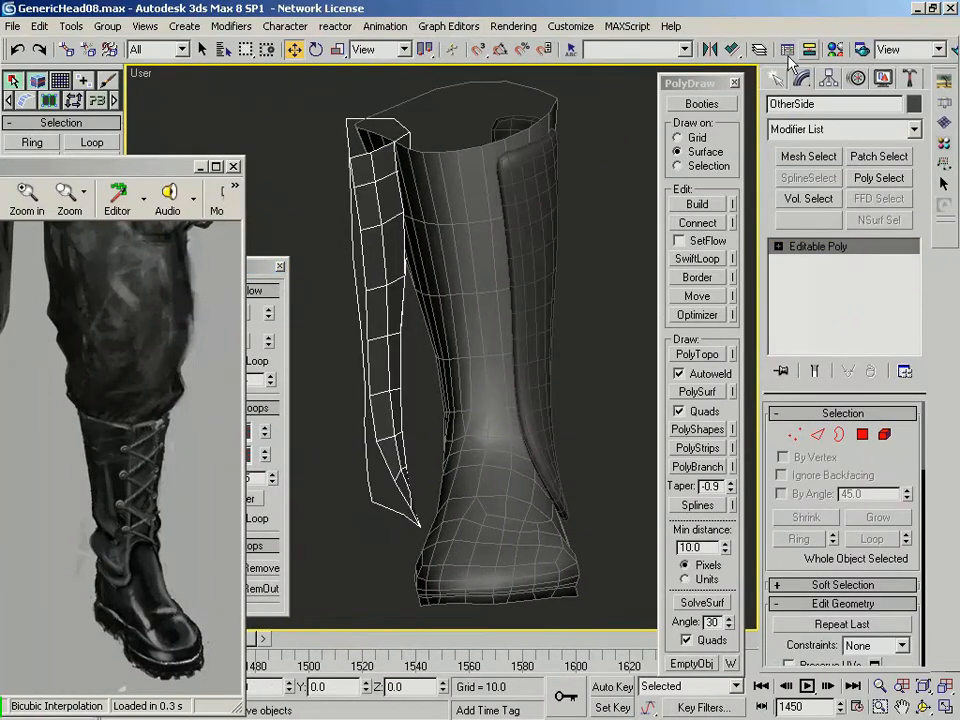
{"action": "left_click", "coordinate": [709, 49]}
{"action": "left_click", "coordinate": [547, 267]}
{"action": "scroll", "coordinate": [401, 365], "scroll_direction": "down", "scroll_amount": 5}
{"action": "middle_click_drag", "start_coordinate": [390, 360], "coordinate": [470, 345]}
{"action": "left_click", "coordinate": [884, 435]}
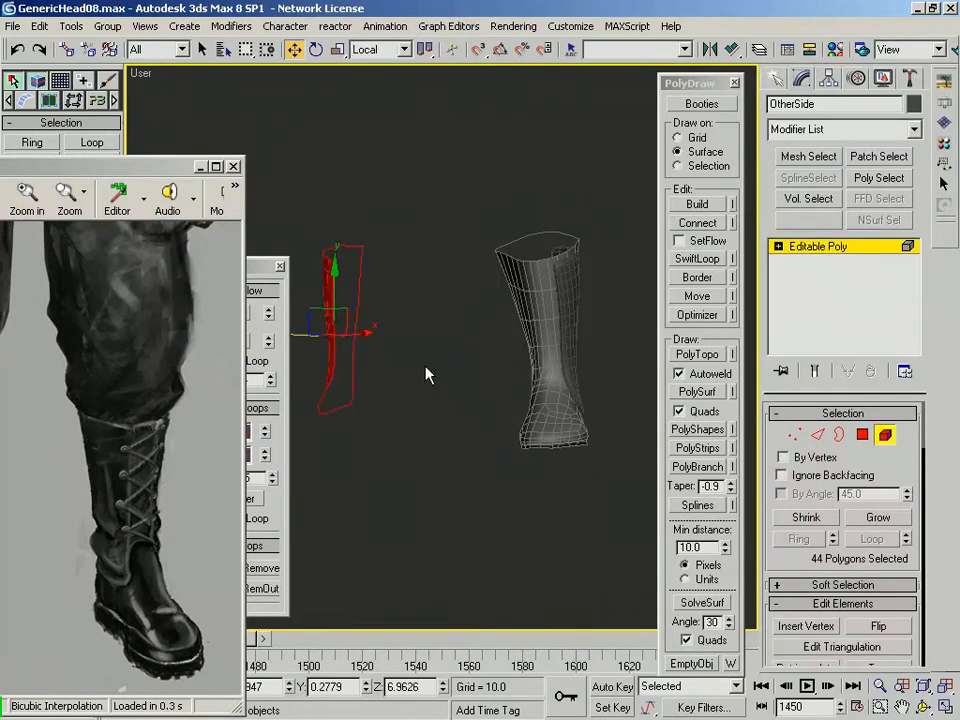
Move the mirrored side panel element across to the opposite side of the boot
{"action": "left_click_drag", "start_coordinate": [300, 335], "coordinate": [487, 345]}
{"action": "scroll", "coordinate": [570, 292], "scroll_direction": "up", "scroll_amount": 4}
{"action": "middle_click_drag", "start_coordinate": [577, 286], "coordinate": [427, 310]}
{"action": "middle_click_drag", "start_coordinate": [427, 310], "coordinate": [583, 319], "text": "alt"}
{"action": "middle_click_drag", "start_coordinate": [388, 345], "coordinate": [501, 343]}
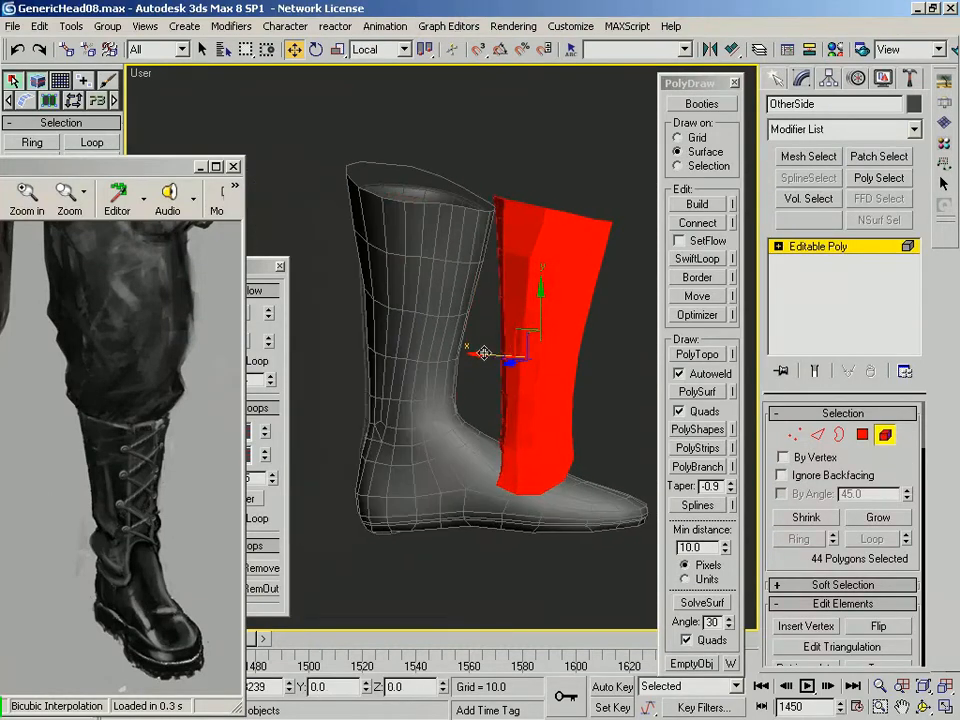
{"action": "left_click_drag", "start_coordinate": [493, 355], "coordinate": [351, 333]}
Bring the mirrored panel closer to the boot shaft and rotate it to follow the leg's angle
{"action": "middle_click_drag", "start_coordinate": [362, 333], "coordinate": [392, 328], "text": "alt"}
{"action": "key", "text": "f"}
{"action": "key", "text": "z"}
{"action": "middle_click_drag", "start_coordinate": [466, 336], "coordinate": [506, 315]}
{"action": "left_click_drag", "start_coordinate": [437, 352], "coordinate": [301, 350]}
{"action": "key", "text": "e"}
{"action": "left_click_drag", "start_coordinate": [375, 351], "coordinate": [336, 343]}
{"action": "left_click_drag", "start_coordinate": [392, 374], "coordinate": [428, 356]}
Fit the mirrored panel against the boot shaft using the World coordinate system, and finish editing it at element level
{"action": "key", "text": "w"}
{"action": "right_click", "coordinate": [337, 347], "text": "alt"}
{"action": "left_click", "coordinate": [378, 262]}
{"action": "middle_click_drag", "start_coordinate": [428, 356], "coordinate": [332, 364], "text": "alt"}
{"action": "left_click_drag", "start_coordinate": [332, 364], "coordinate": [413, 352]}
{"action": "middle_click_drag", "start_coordinate": [413, 352], "coordinate": [504, 402], "text": "alt"}
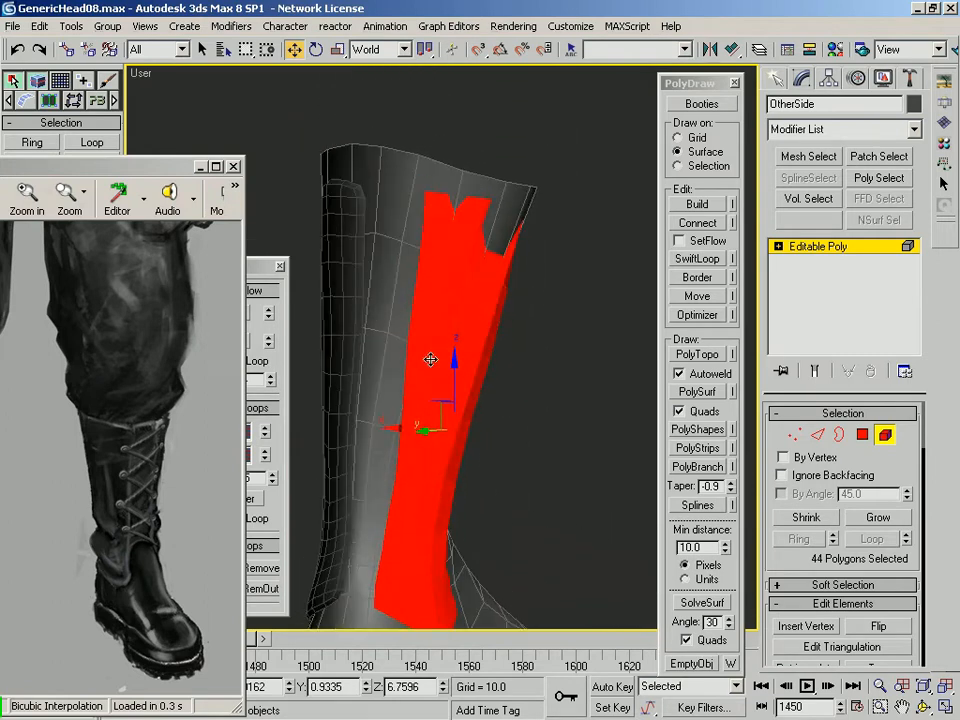
{"action": "left_click", "coordinate": [883, 436]}
{"action": "mouse_move", "coordinate": [556, 471]}
{"action": "middle_mouse_down", "text": "alt"}
{"action": "mouse_move", "coordinate": [450, 460]}
{"action": "mouse_move", "coordinate": [480, 370]}
{"action": "mouse_move", "coordinate": [546, 384]}
{"action": "mouse_move", "coordinate": [349, 388]}
{"action": "mouse_move", "coordinate": [491, 420]}
{"action": "mouse_move", "coordinate": [477, 437]}
{"action": "mouse_move", "coordinate": [540, 435]}
{"action": "mouse_move", "coordinate": [437, 383]}
{"action": "middle_mouse_up", "text": "alt"}
{"action": "key", "text": "F3"}
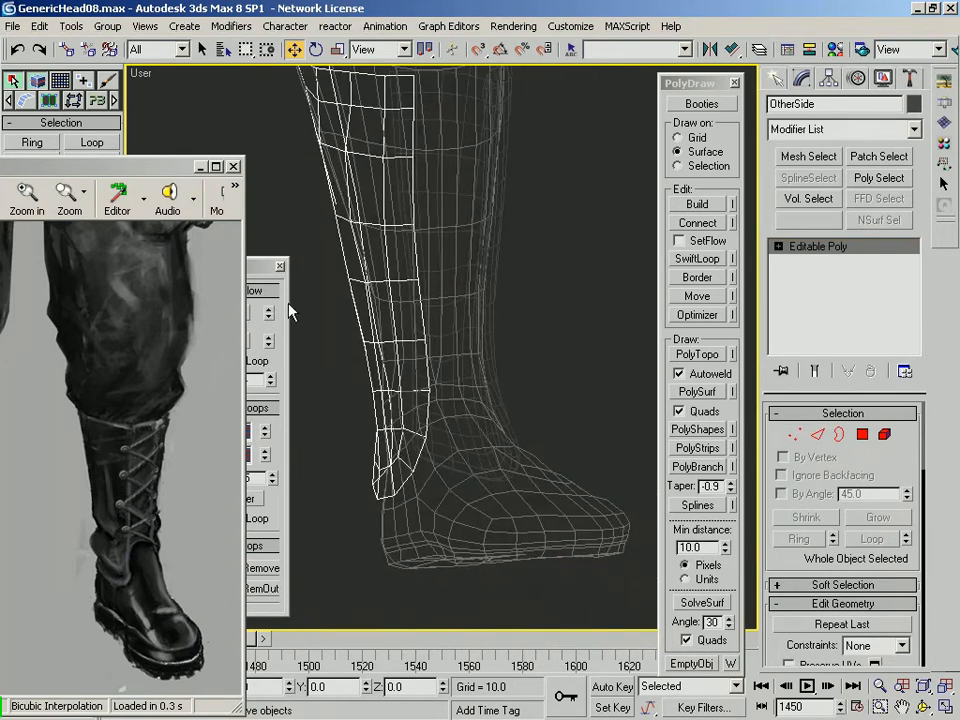
Adjust the mirrored panel's front edge and lower front corner around the ankle with the PolyDraw Move tool
{"action": "left_click", "coordinate": [697, 296]}
{"action": "middle_click_drag", "start_coordinate": [377, 394], "coordinate": [381, 420], "text": "alt"}
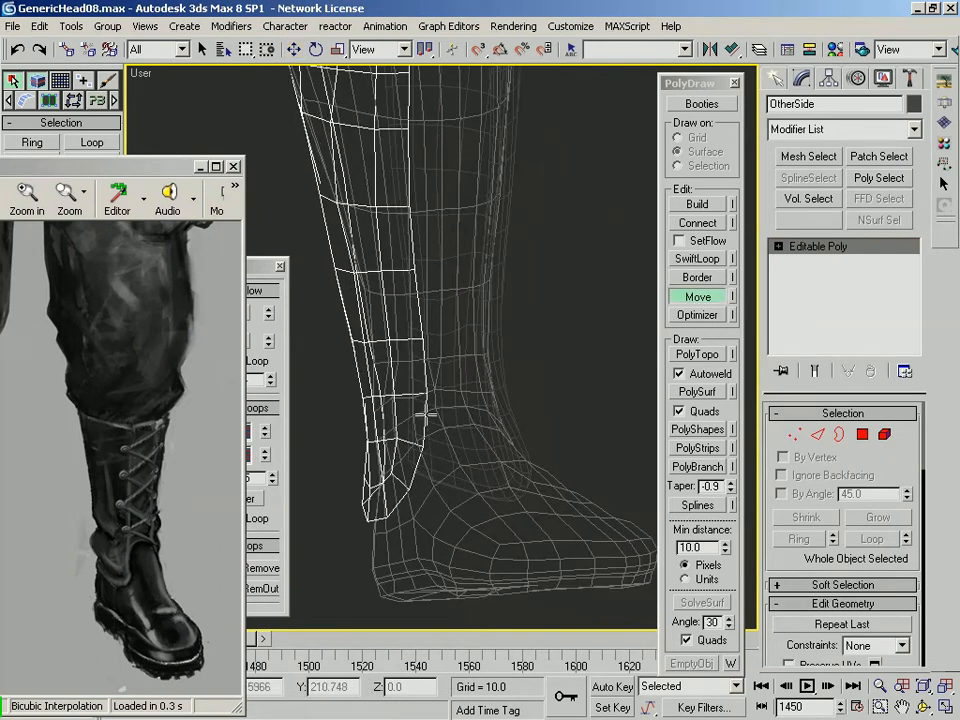
{"action": "mouse_move", "coordinate": [418, 462]}
{"action": "middle_mouse_down", "text": "alt"}
{"action": "mouse_move", "coordinate": [407, 480]}
{"action": "mouse_move", "coordinate": [429, 489]}
{"action": "mouse_move", "coordinate": [486, 467]}
{"action": "middle_mouse_up", "text": "alt"}
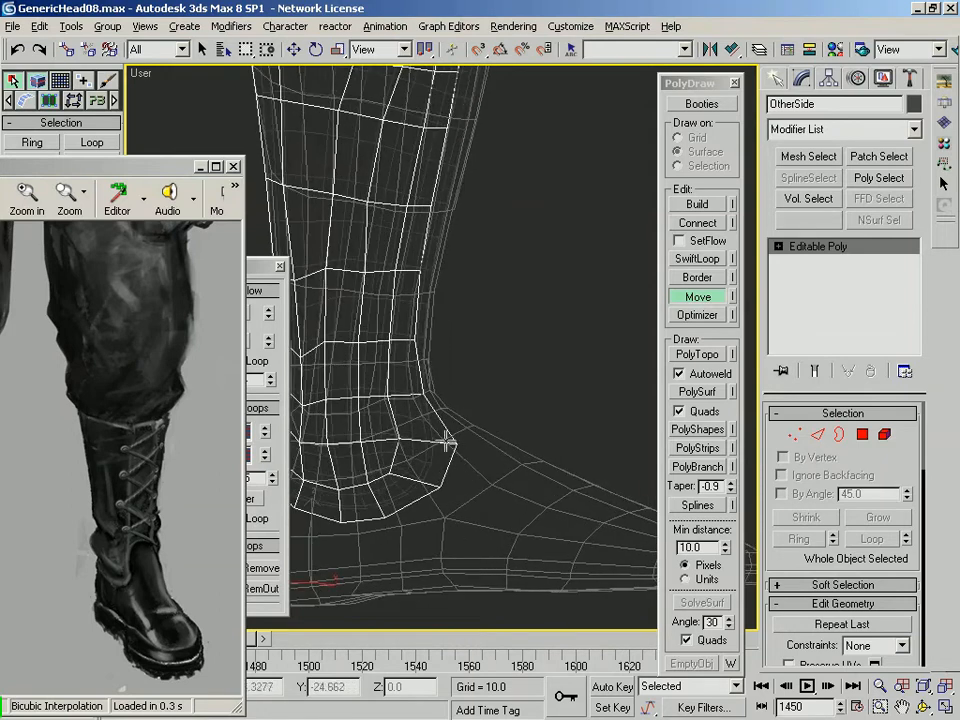
{"action": "left_click_drag", "start_coordinate": [452, 443], "coordinate": [440, 443]}
{"action": "middle_click_drag", "start_coordinate": [420, 491], "coordinate": [487, 515], "text": "alt"}
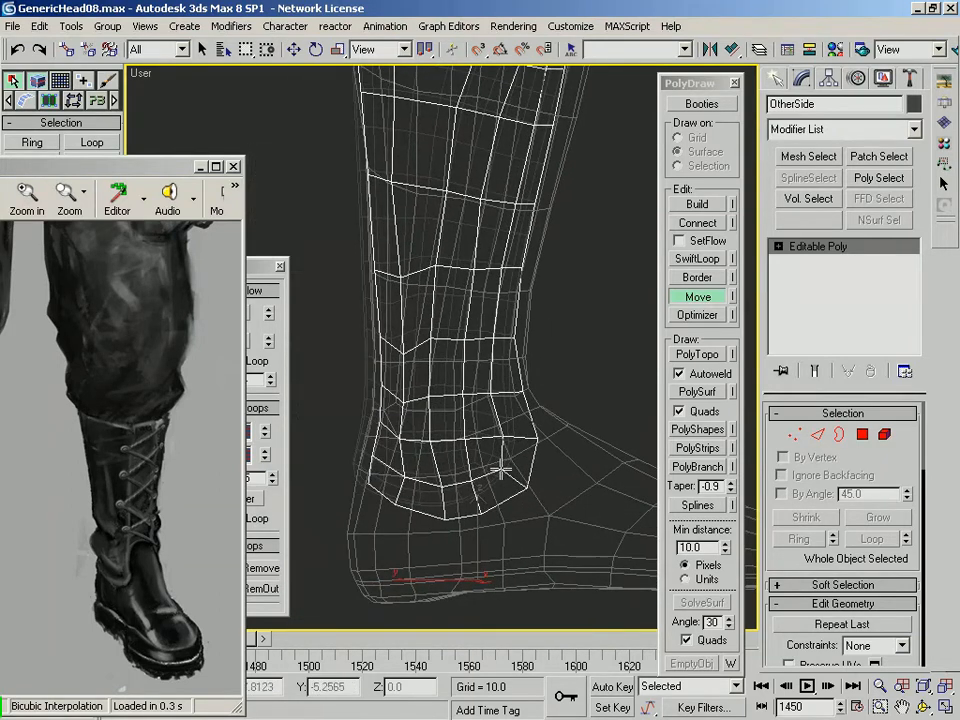
{"action": "middle_click_drag", "start_coordinate": [479, 488], "coordinate": [430, 439], "text": "alt"}
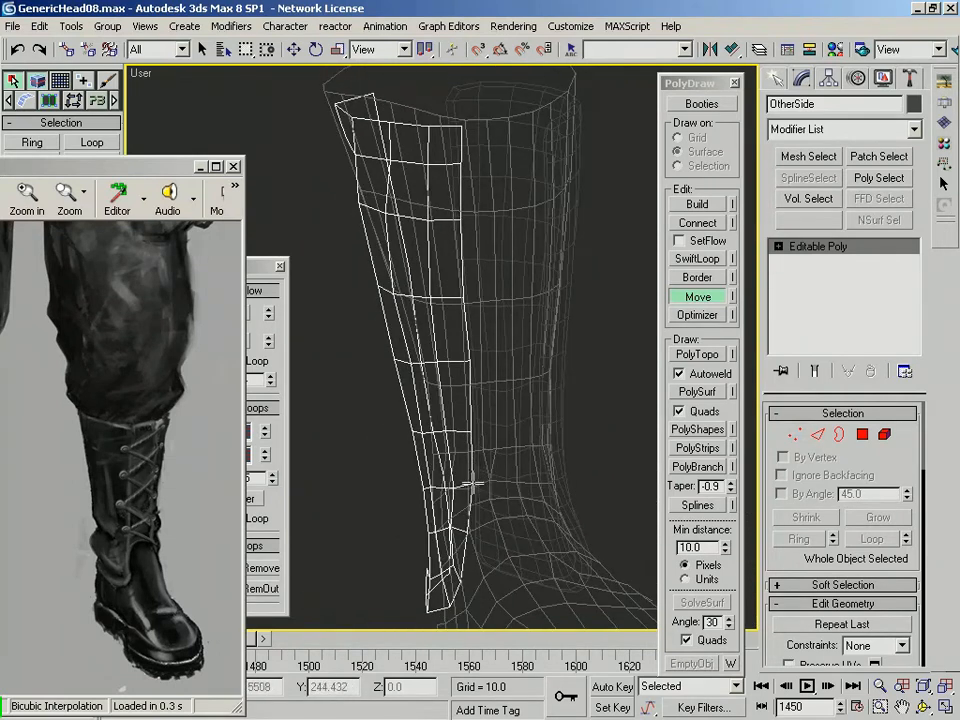
{"action": "middle_click_drag", "start_coordinate": [472, 484], "coordinate": [449, 491], "text": "alt"}
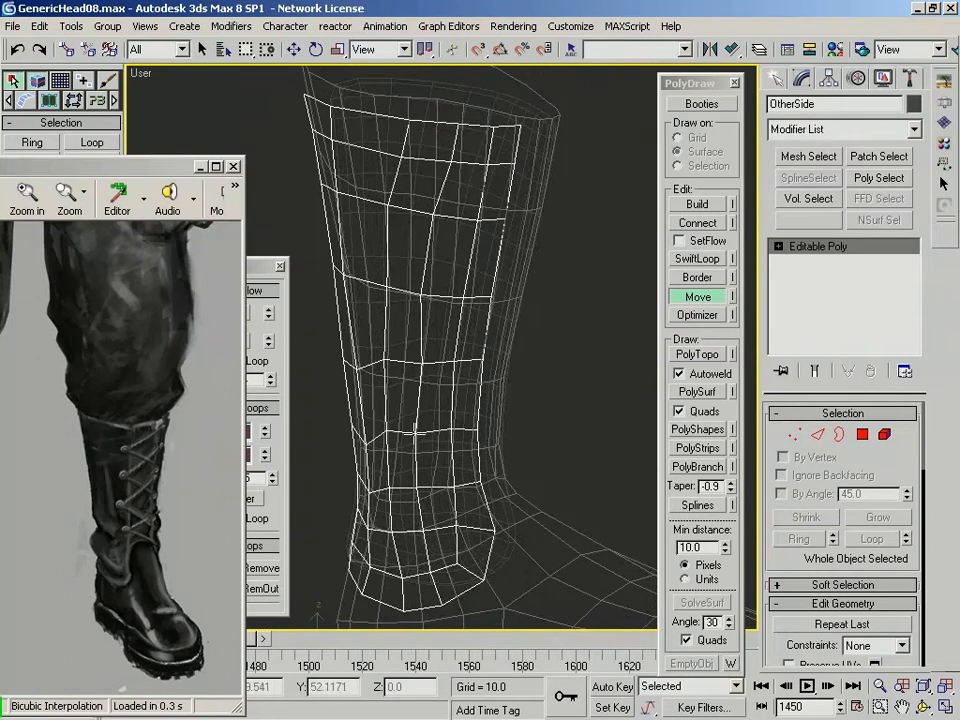
Reposition the vertices along the mirrored panel's vertical edge flow and lower rim to follow the boot's shape
{"action": "middle_click_drag", "start_coordinate": [415, 434], "coordinate": [428, 434], "text": "alt"}
{"action": "left_click_drag", "start_coordinate": [375, 435], "coordinate": [378, 439]}
{"action": "left_click_drag", "start_coordinate": [376, 488], "coordinate": [380, 533]}
{"action": "left_click_drag", "start_coordinate": [382, 575], "coordinate": [385, 579]}
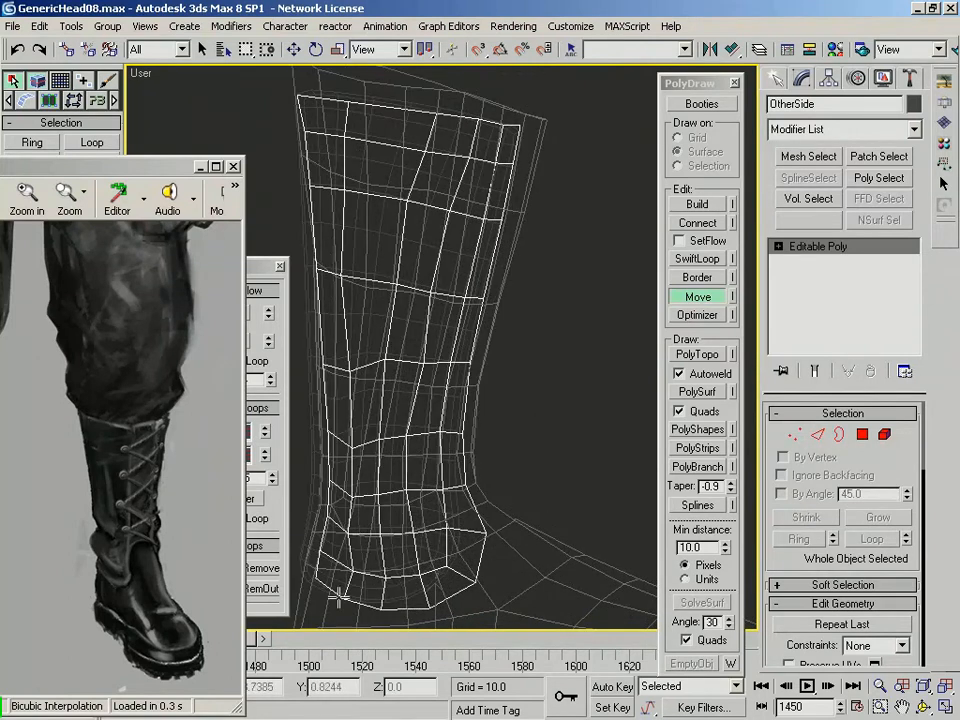
{"action": "middle_click_drag", "start_coordinate": [320, 578], "coordinate": [433, 525], "text": "alt"}
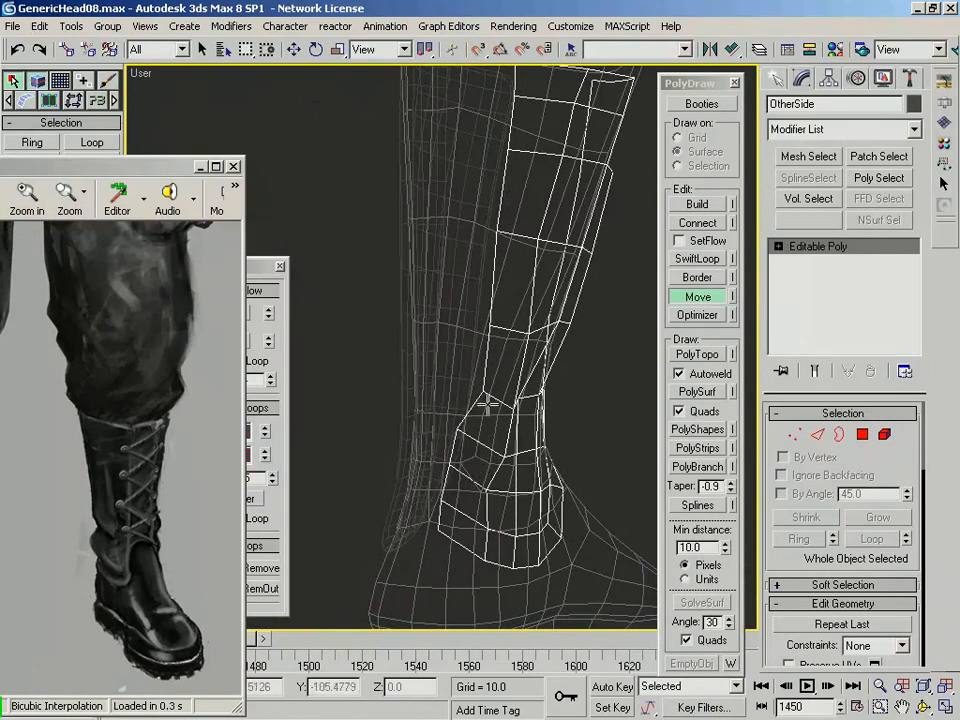
{"action": "middle_click_drag", "start_coordinate": [459, 388], "coordinate": [478, 381], "text": "alt"}
Insert a vertical edge loop through the wide faces of the mirrored panel by connecting an edge ring
{"action": "middle_click_drag", "start_coordinate": [505, 325], "coordinate": [440, 300], "text": "alt"}
{"action": "middle_click_drag", "start_coordinate": [450, 336], "coordinate": [454, 266]}
{"action": "key", "text": "2"}
{"action": "left_click", "coordinate": [437, 253]}
{"action": "key", "text": "alt+r"}
{"action": "key", "text": "ctrl+shift+e"}
{"action": "middle_click_drag", "start_coordinate": [426, 560], "coordinate": [482, 334]}
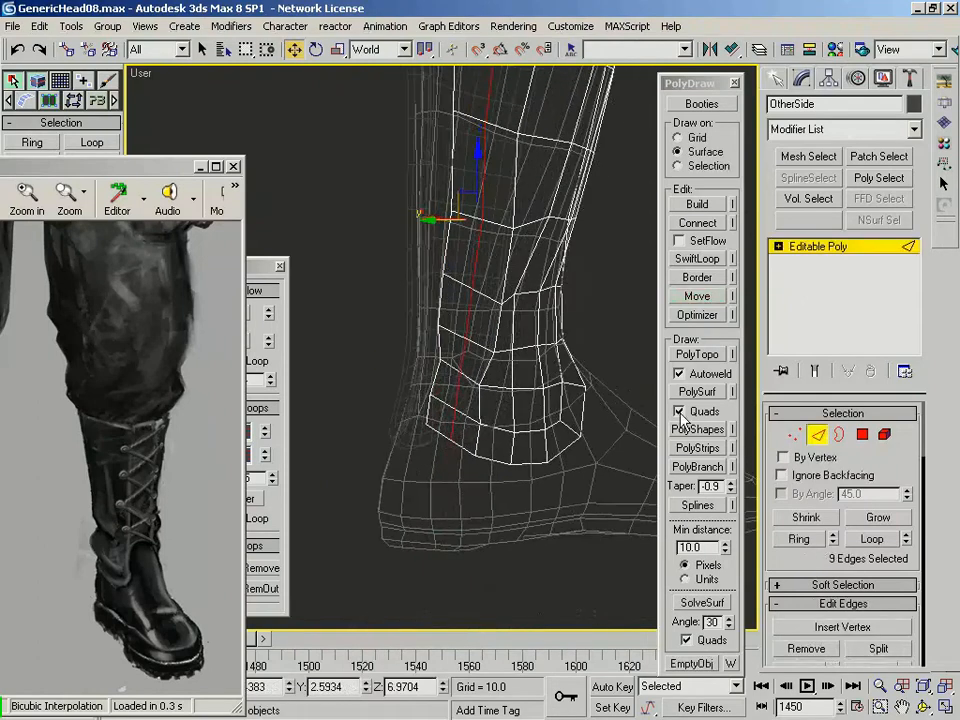
Shift the vertices along the new vertical edge loop with the PolyDraw Move tool to even out the panel's faces
{"action": "left_click", "coordinate": [704, 297]}
{"action": "middle_click_drag", "start_coordinate": [449, 444], "coordinate": [430, 483], "text": "alt"}
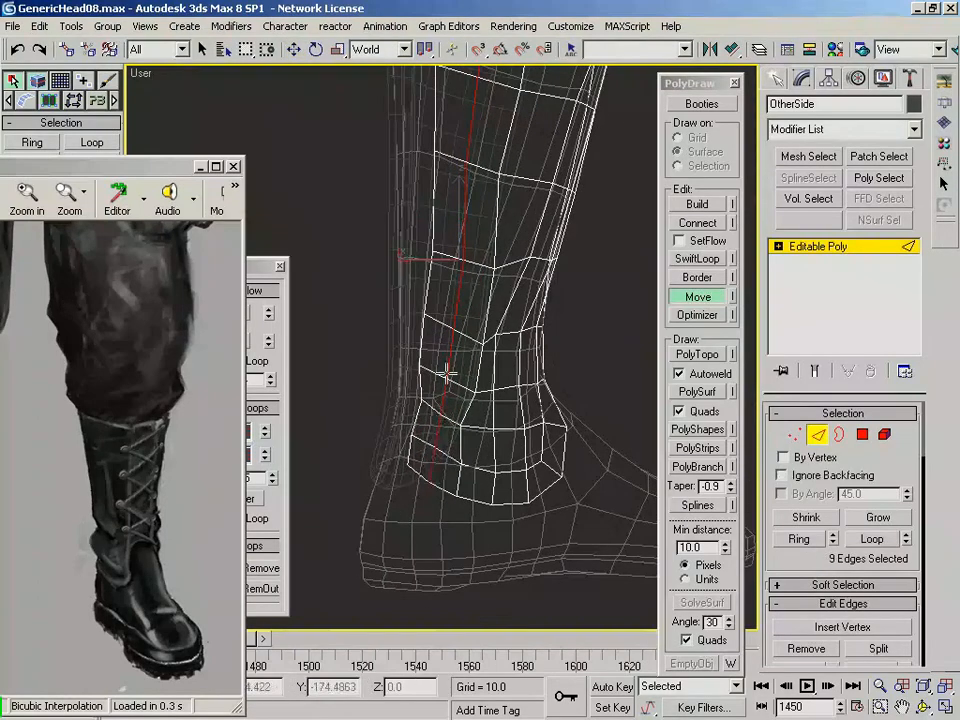
{"action": "middle_click_drag", "start_coordinate": [455, 323], "coordinate": [421, 430]}
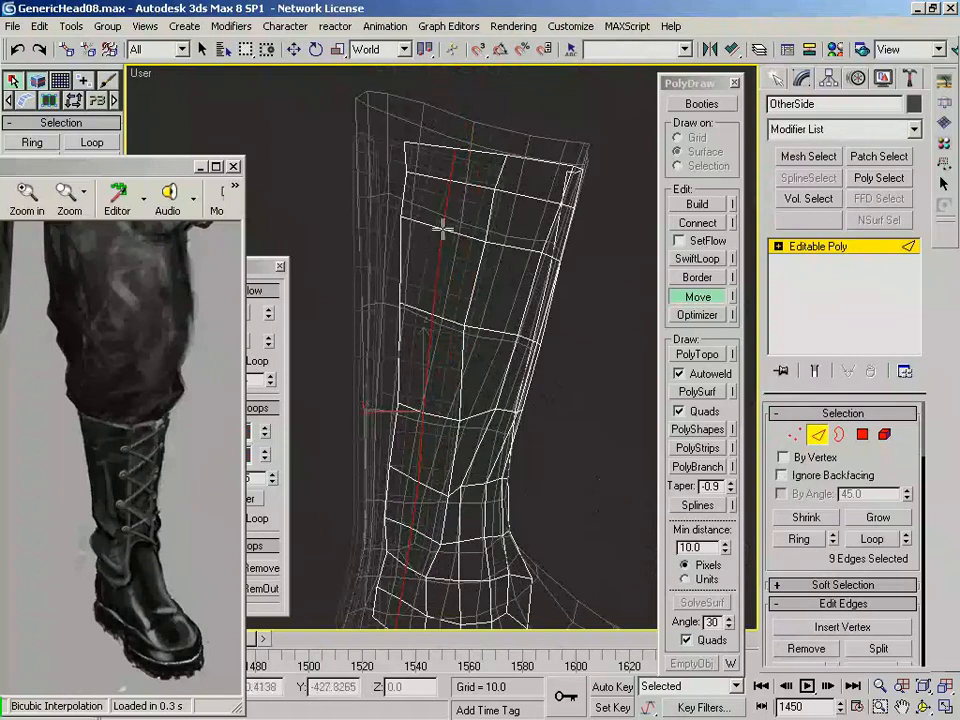
{"action": "middle_click_drag", "start_coordinate": [452, 150], "coordinate": [523, 347], "text": "alt"}
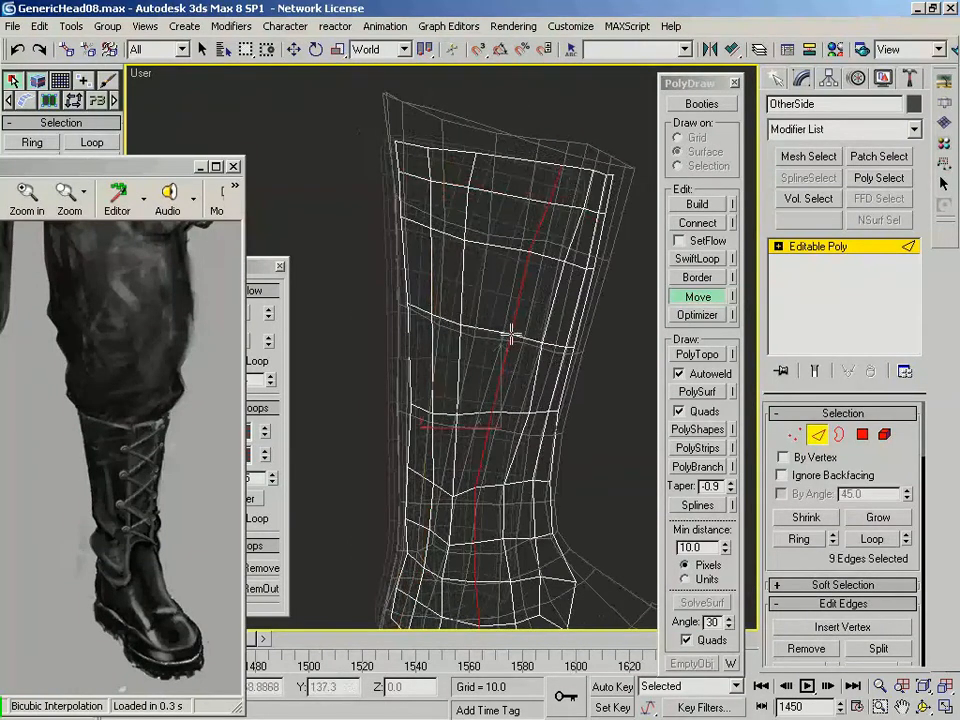
Even out the mirrored panel's vertices from the mid-shaft down to the ankle, and leave vertex editing
{"action": "key", "text": "1"}
{"action": "middle_click_drag", "start_coordinate": [561, 321], "coordinate": [510, 343], "text": "alt"}
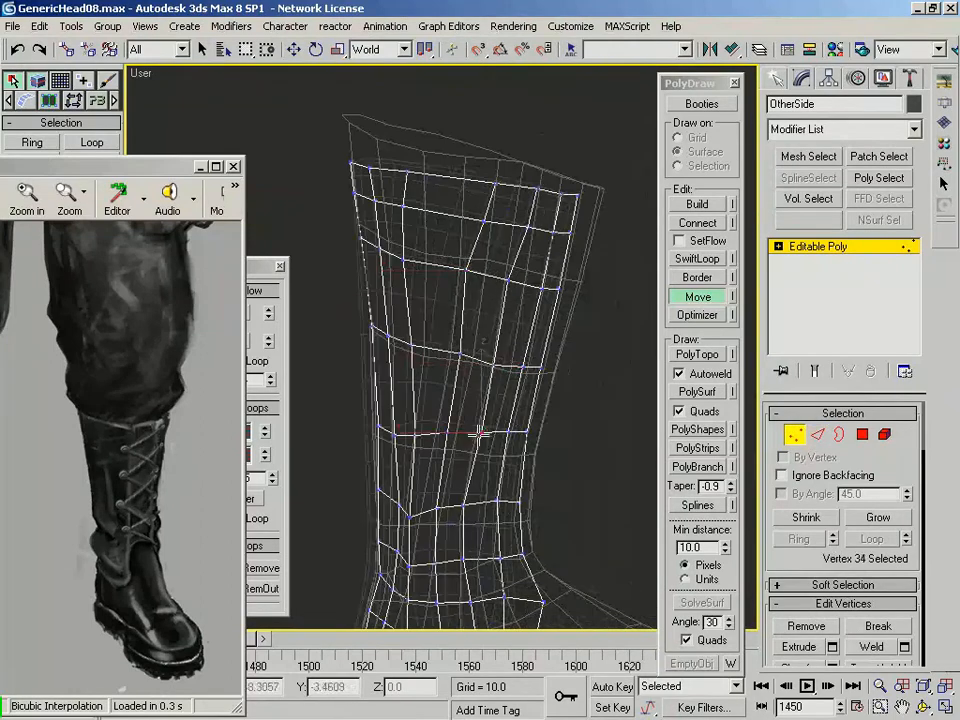
{"action": "left_click", "coordinate": [465, 503]}
{"action": "middle_click_drag", "start_coordinate": [462, 507], "coordinate": [465, 409]}
{"action": "left_click", "coordinate": [465, 460]}
{"action": "left_click", "coordinate": [473, 505]}
{"action": "left_click", "coordinate": [478, 549]}
{"action": "left_click", "coordinate": [494, 578]}
{"action": "middle_click_drag", "start_coordinate": [494, 578], "coordinate": [430, 445], "text": "alt"}
{"action": "left_click", "coordinate": [425, 410]}
{"action": "left_click", "coordinate": [474, 407]}
{"action": "mouse_move", "coordinate": [474, 407]}
{"action": "middle_mouse_down", "text": "alt"}
{"action": "mouse_move", "coordinate": [414, 413]}
{"action": "mouse_move", "coordinate": [523, 420]}
{"action": "mouse_move", "coordinate": [533, 411]}
{"action": "mouse_move", "coordinate": [465, 422]}
{"action": "middle_mouse_up", "text": "alt"}
{"action": "right_click", "coordinate": [465, 422]}
{"action": "left_click", "coordinate": [795, 434]}
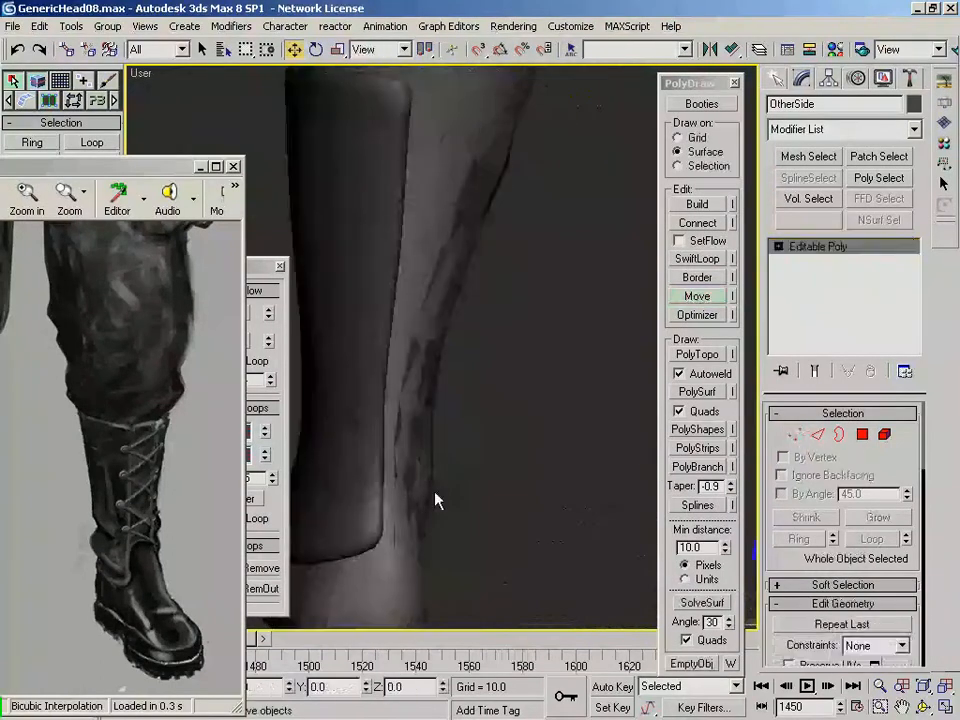
Attach the mirrored panel to the original panel object Box01 at its Editable Poly level
{"action": "key", "text": "F3"}
{"action": "left_click", "coordinate": [369, 519]}
{"action": "key", "text": "F3"}
{"action": "left_click", "coordinate": [830, 277]}
{"action": "middle_click_drag", "start_coordinate": [531, 388], "coordinate": [746, 330], "text": "alt"}
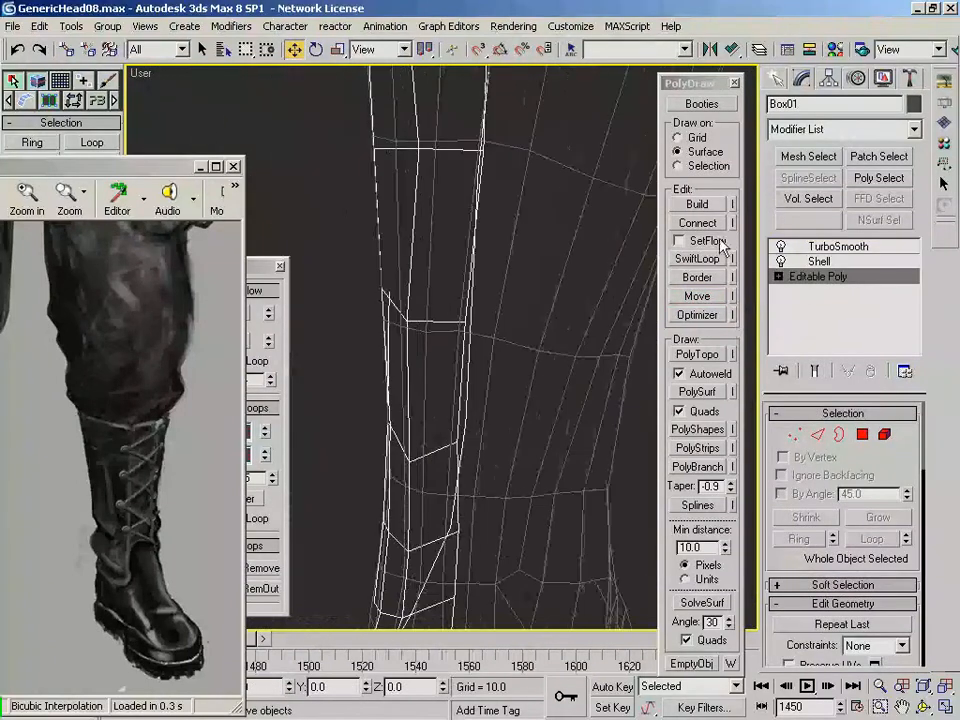
{"action": "scroll", "coordinate": [820, 478], "scroll_direction": "down", "scroll_amount": 5}
{"action": "left_click", "coordinate": [800, 464]}
{"action": "mouse_move", "coordinate": [580, 455]}
{"action": "middle_mouse_down", "text": "alt"}
{"action": "mouse_move", "coordinate": [559, 465]}
{"action": "mouse_move", "coordinate": [523, 392]}
{"action": "mouse_move", "coordinate": [484, 508]}
{"action": "mouse_move", "coordinate": [531, 446]}
{"action": "mouse_move", "coordinate": [491, 572]}
{"action": "middle_mouse_up", "text": "alt"}
Join the two side panels along the back of the boot shaft with the PolyDraw Border tool
{"action": "left_click", "coordinate": [706, 280]}
{"action": "middle_click_drag", "start_coordinate": [500, 328], "coordinate": [455, 441], "text": "alt"}
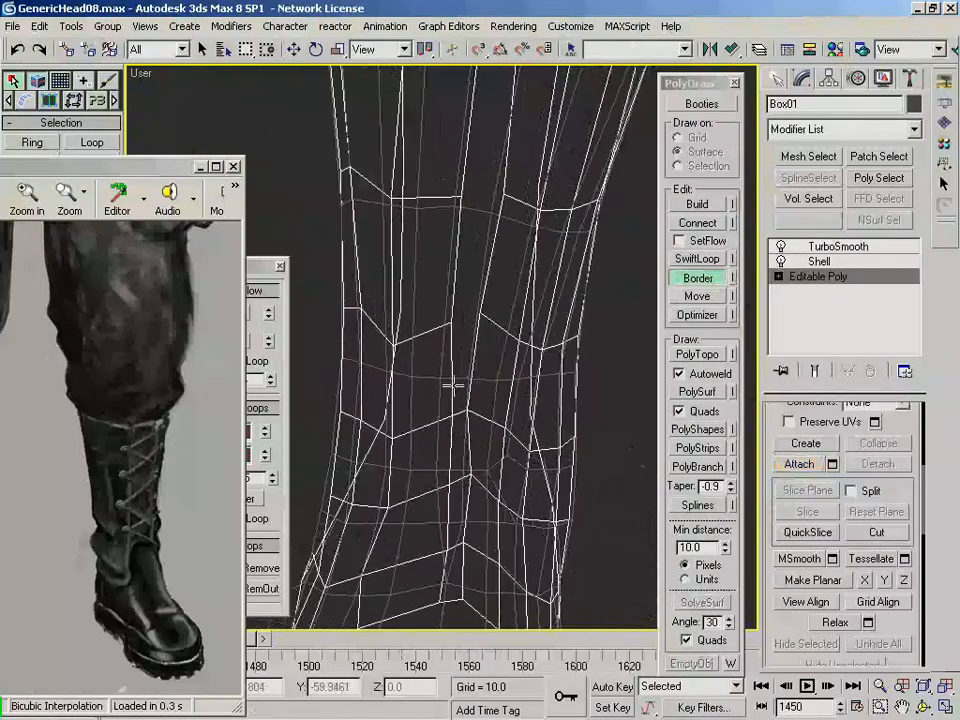
{"action": "middle_click_drag", "start_coordinate": [486, 288], "coordinate": [511, 402], "text": "alt"}
{"action": "middle_click_drag", "start_coordinate": [513, 287], "coordinate": [470, 224], "text": "alt"}
{"action": "scroll", "coordinate": [495, 218], "scroll_direction": "down", "scroll_amount": 4}
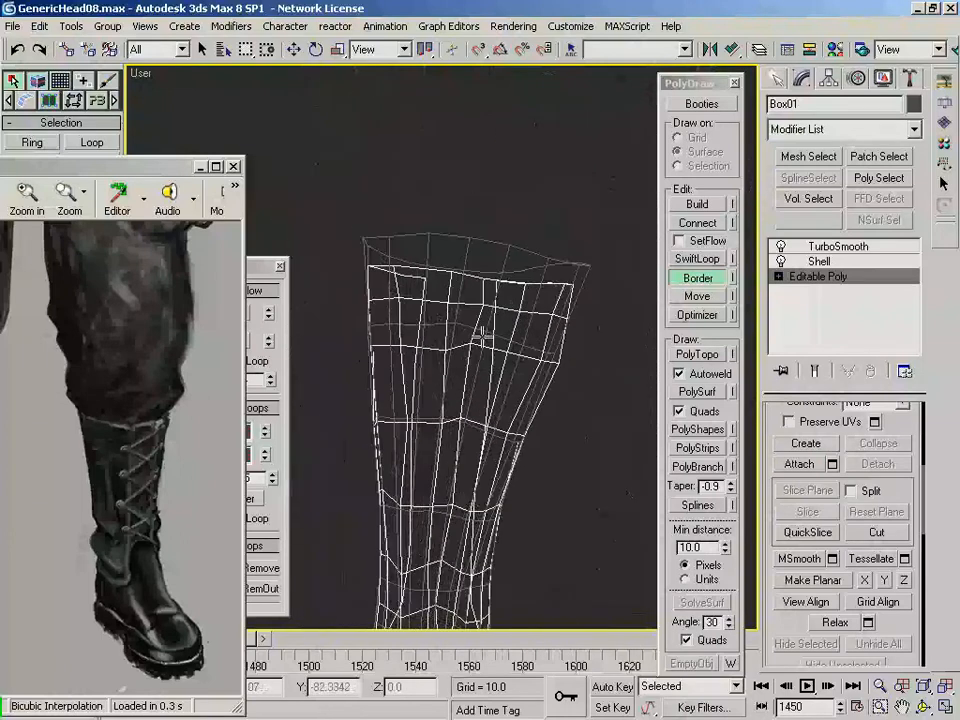
{"action": "mouse_move", "coordinate": [482, 281]}
{"action": "middle_mouse_down", "text": "alt"}
{"action": "mouse_move", "coordinate": [431, 377]}
{"action": "mouse_move", "coordinate": [514, 392]}
{"action": "middle_mouse_up", "text": "alt"}
{"action": "scroll", "coordinate": [452, 378], "scroll_direction": "down", "scroll_amount": 4}
{"action": "right_click", "coordinate": [474, 378]}
Pull the joined panel's lower front corner vertices inward at the ankle with the PolyDraw Move tool at polygon level
{"action": "key", "text": "F3"}
{"action": "key", "text": "Page_Up"}
{"action": "scroll", "coordinate": [508, 410], "scroll_direction": "up", "scroll_amount": 5}
{"action": "left_click", "coordinate": [776, 276]}
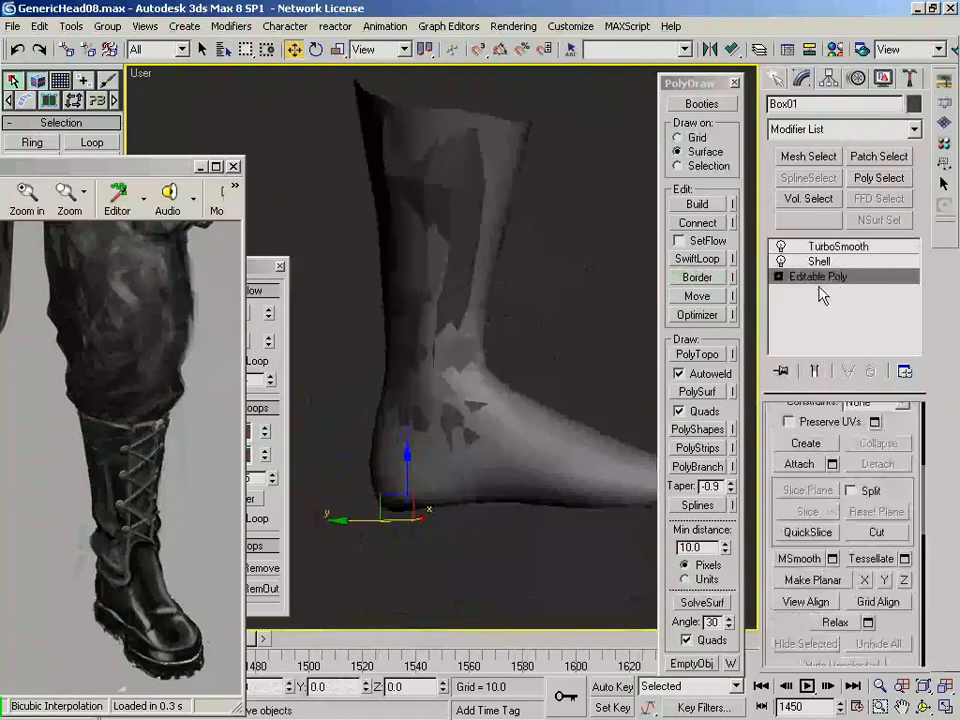
{"action": "left_click", "coordinate": [700, 297]}
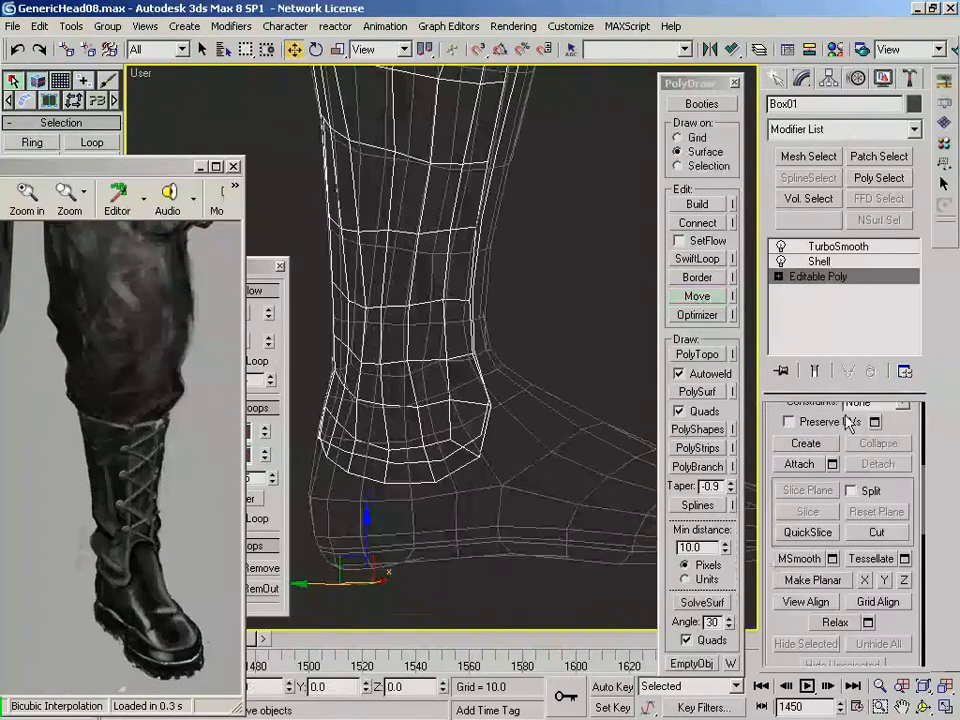
{"action": "left_click_drag", "start_coordinate": [897, 419], "coordinate": [888, 500]}
{"action": "left_click", "coordinate": [863, 435]}
{"action": "middle_click_drag", "start_coordinate": [545, 411], "coordinate": [570, 405], "text": "alt"}
{"action": "left_click", "coordinate": [702, 297]}
{"action": "left_click", "coordinate": [479, 396]}
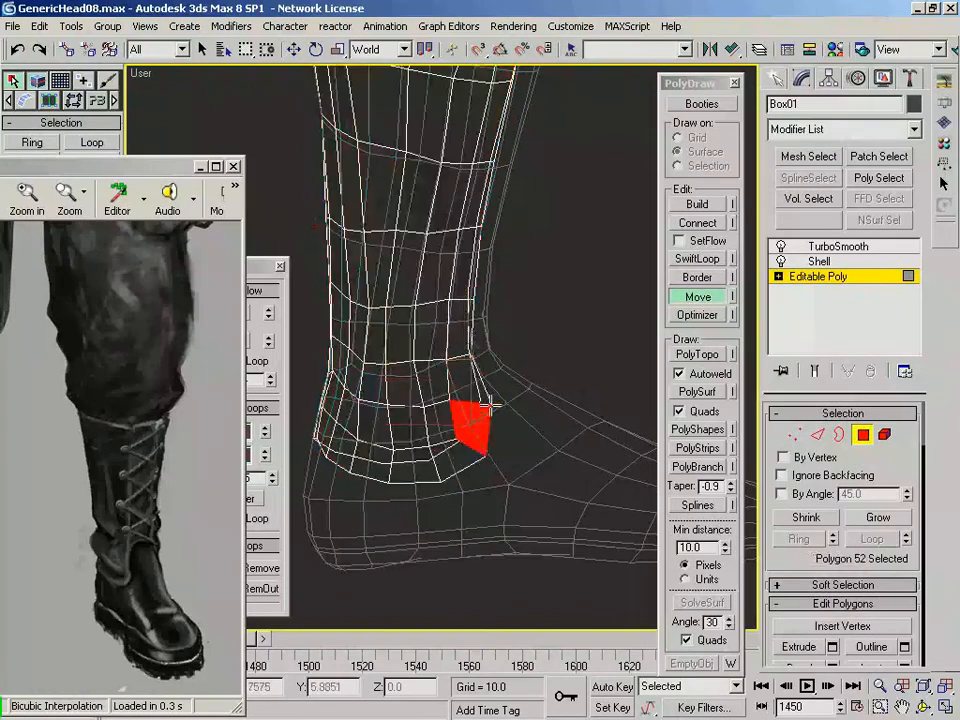
{"action": "left_click_drag", "start_coordinate": [478, 449], "coordinate": [482, 456]}
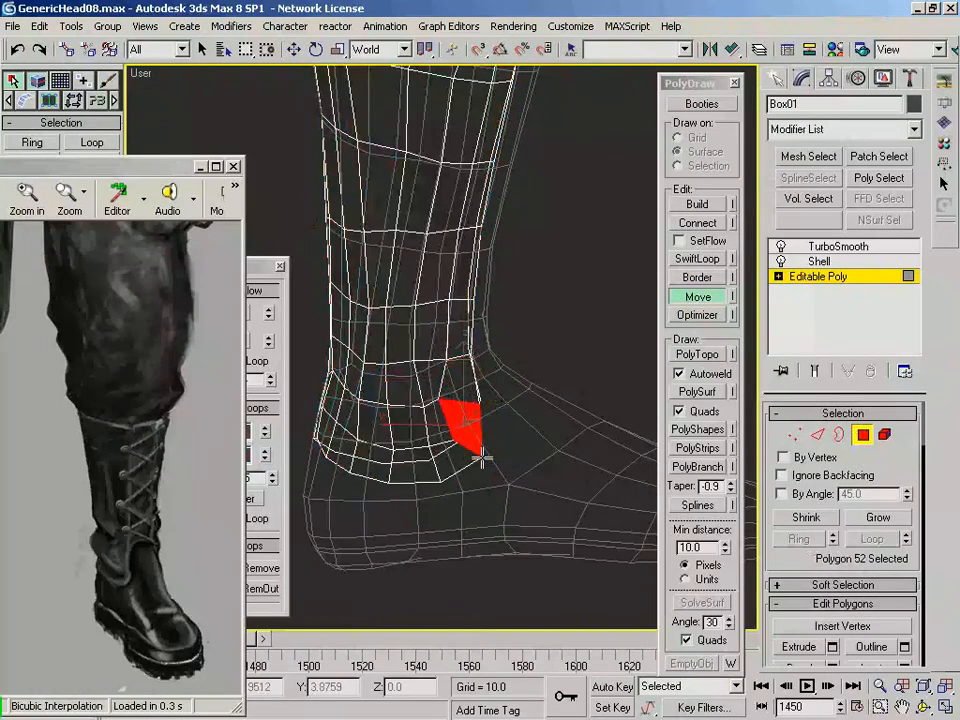
{"action": "middle_click_drag", "start_coordinate": [486, 453], "coordinate": [478, 460], "text": "alt"}
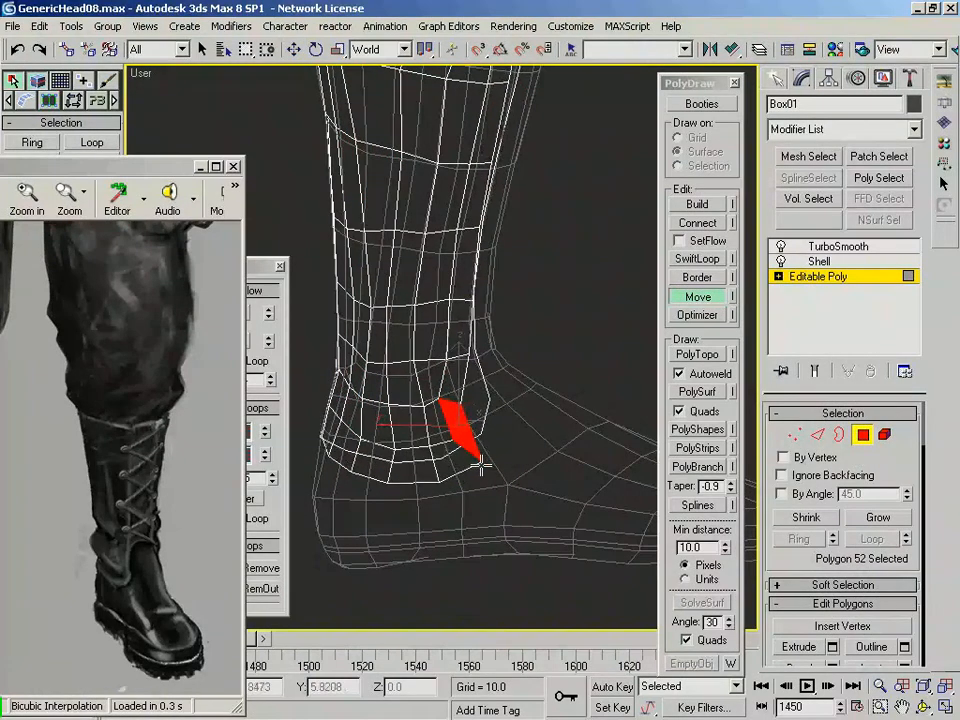
Undo the last vertex move and readjust the lower corner vertices on the boot's other side
{"action": "middle_click_drag", "start_coordinate": [532, 442], "coordinate": [442, 421], "text": "alt"}
{"action": "right_click", "coordinate": [429, 446]}
{"action": "key", "text": "ctrl+z"}
{"action": "left_click", "coordinate": [698, 296]}
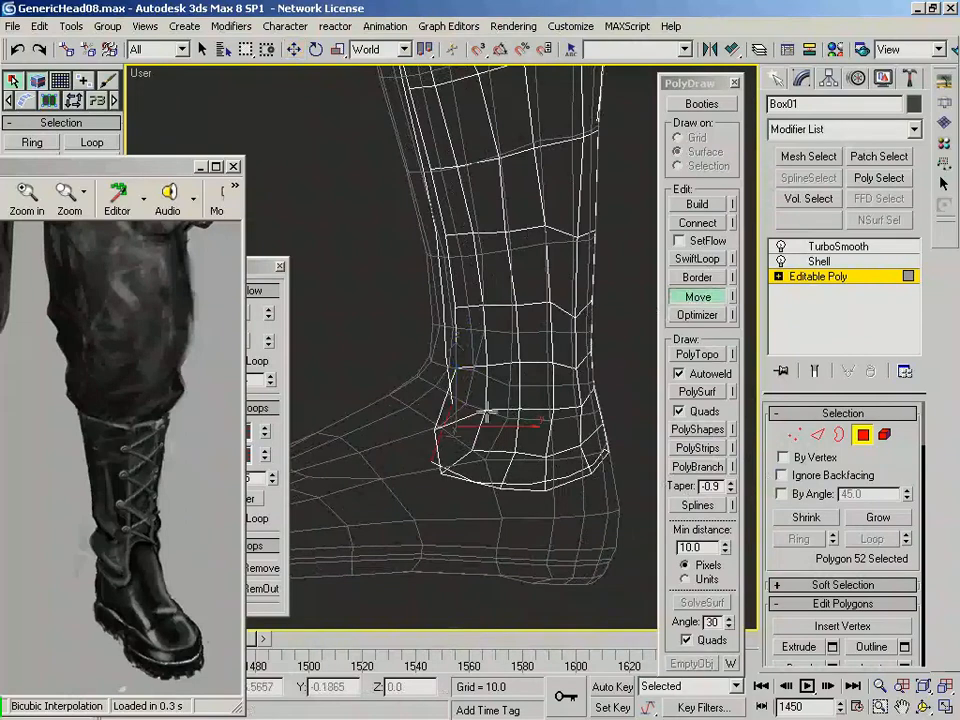
{"action": "left_click_drag", "start_coordinate": [486, 422], "coordinate": [507, 466]}
{"action": "right_click", "coordinate": [546, 460]}
Select all polygons of the joined panel, display it shaded, and leave polygon editing
{"action": "key", "text": "ctrl+a"}
{"action": "middle_click_drag", "start_coordinate": [546, 460], "coordinate": [440, 450], "text": "alt"}
{"action": "key", "text": "F3"}
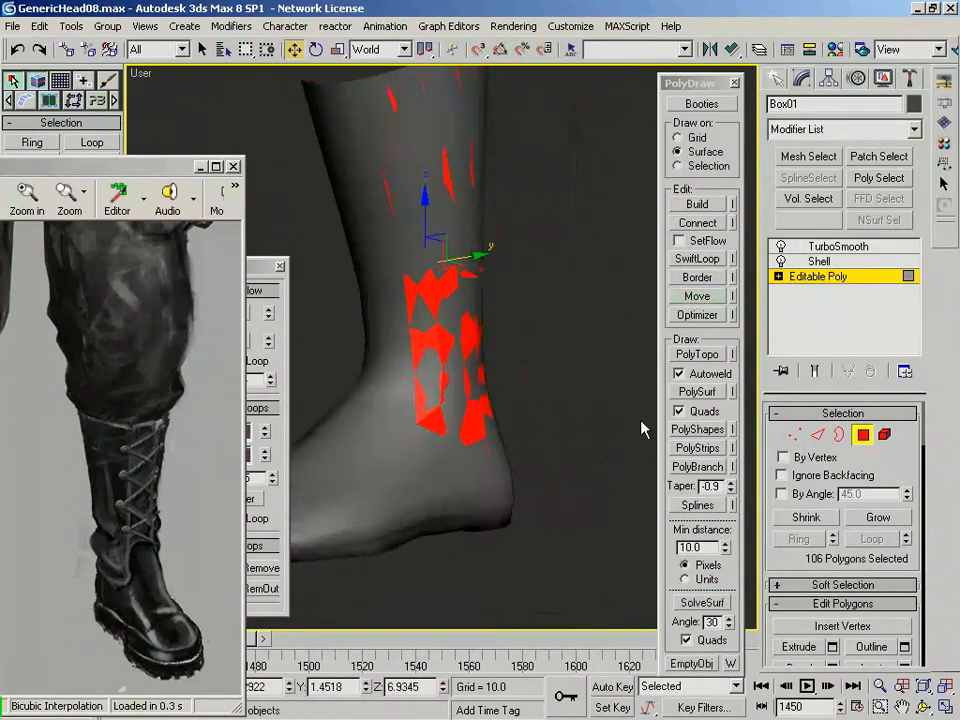
{"action": "left_click", "coordinate": [863, 435]}
{"action": "left_click", "coordinate": [587, 403]}
Create an empty editable poly object with PolyDraw for a new boot part
{"action": "left_click", "coordinate": [446, 373]}
{"action": "scroll", "coordinate": [448, 371], "scroll_direction": "down", "scroll_amount": 3}
{"action": "middle_click_drag", "start_coordinate": [340, 378], "coordinate": [602, 349], "text": "alt"}
{"action": "middle_click_drag", "start_coordinate": [490, 345], "coordinate": [497, 390]}
{"action": "scroll", "coordinate": [495, 433], "scroll_direction": "up", "scroll_amount": 2}
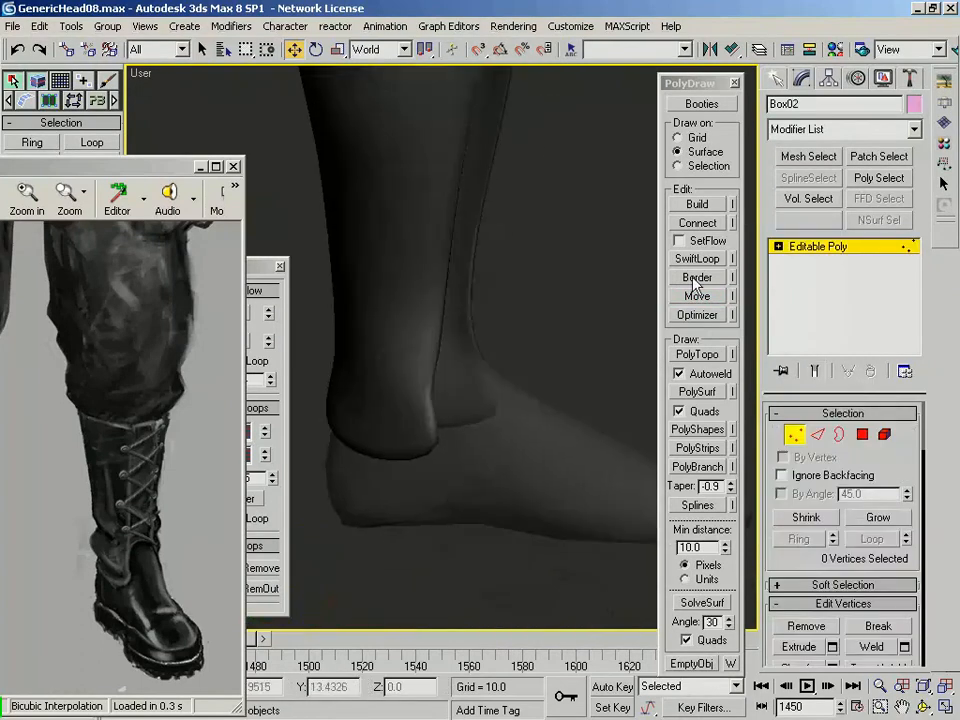
Build a small first quad on the front of the ankle between the side panels, and choose its object colour
{"action": "left_click", "coordinate": [697, 204]}
{"action": "middle_click_drag", "start_coordinate": [560, 330], "coordinate": [478, 395], "text": "alt"}
{"action": "scroll", "coordinate": [435, 364], "scroll_direction": "down", "scroll_amount": 2}
{"action": "scroll", "coordinate": [435, 364], "scroll_direction": "up", "scroll_amount": 2}
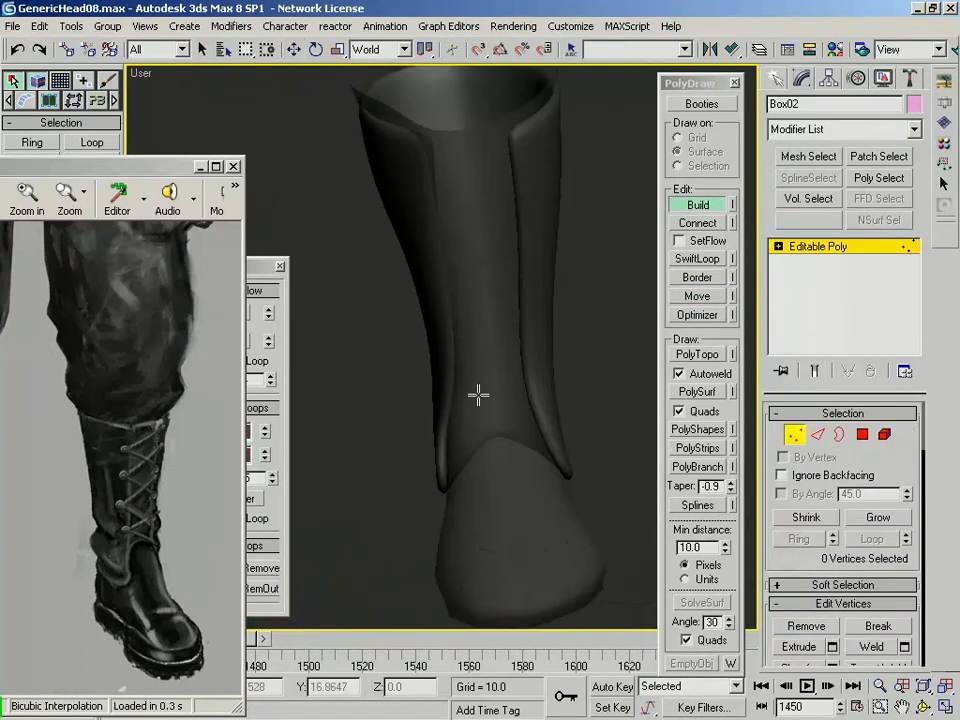
{"action": "left_click", "coordinate": [502, 401], "text": "shift"}
{"action": "left_click_drag", "start_coordinate": [504, 391], "coordinate": [493, 412], "text": "ctrl+alt+shift"}
{"action": "left_click", "coordinate": [914, 109]}
{"action": "left_click", "coordinate": [333, 411]}
{"action": "left_click", "coordinate": [578, 467]}
Extend the first quad sideways across the front of the ankle into a three-polygon row with the Border tool
{"action": "middle_click_drag", "start_coordinate": [415, 440], "coordinate": [527, 381], "text": "alt"}
{"action": "left_click", "coordinate": [862, 435]}
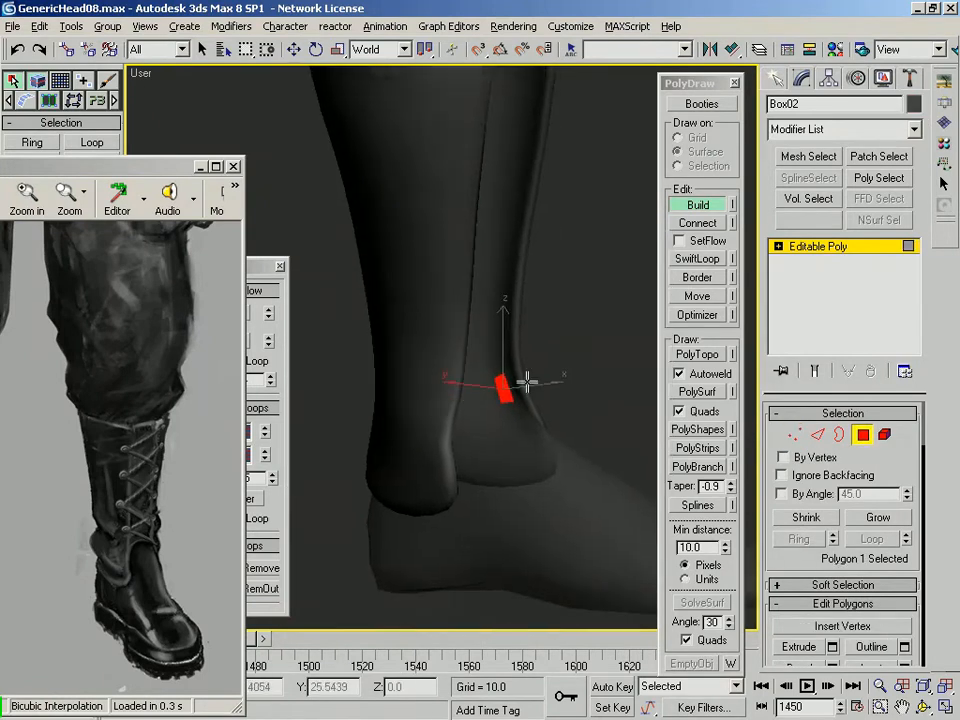
{"action": "left_click", "coordinate": [698, 277]}
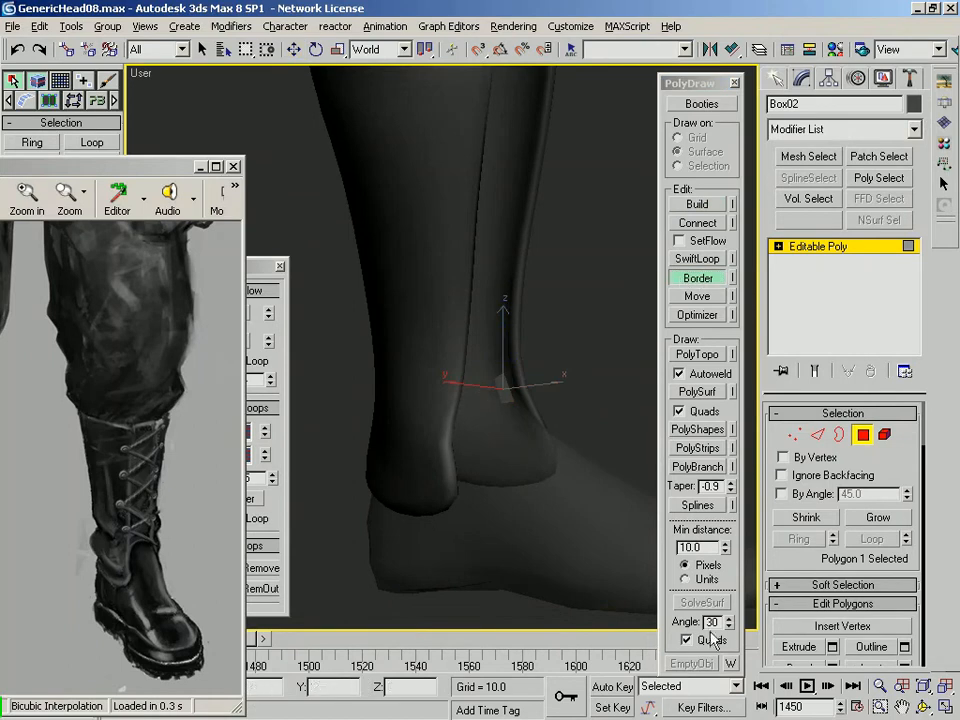
{"action": "middle_click_drag", "start_coordinate": [540, 503], "coordinate": [536, 372], "text": "alt"}
{"action": "left_click_drag", "start_coordinate": [508, 374], "coordinate": [520, 383]}
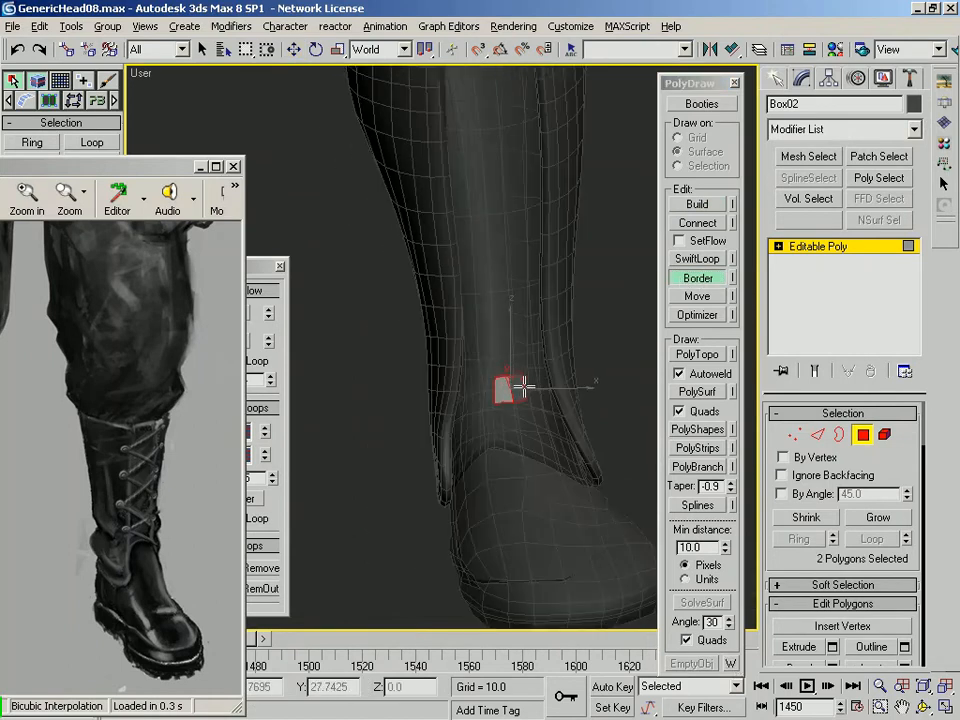
{"action": "middle_click_drag", "start_coordinate": [527, 375], "coordinate": [504, 401], "text": "alt"}
{"action": "key", "text": "w"}
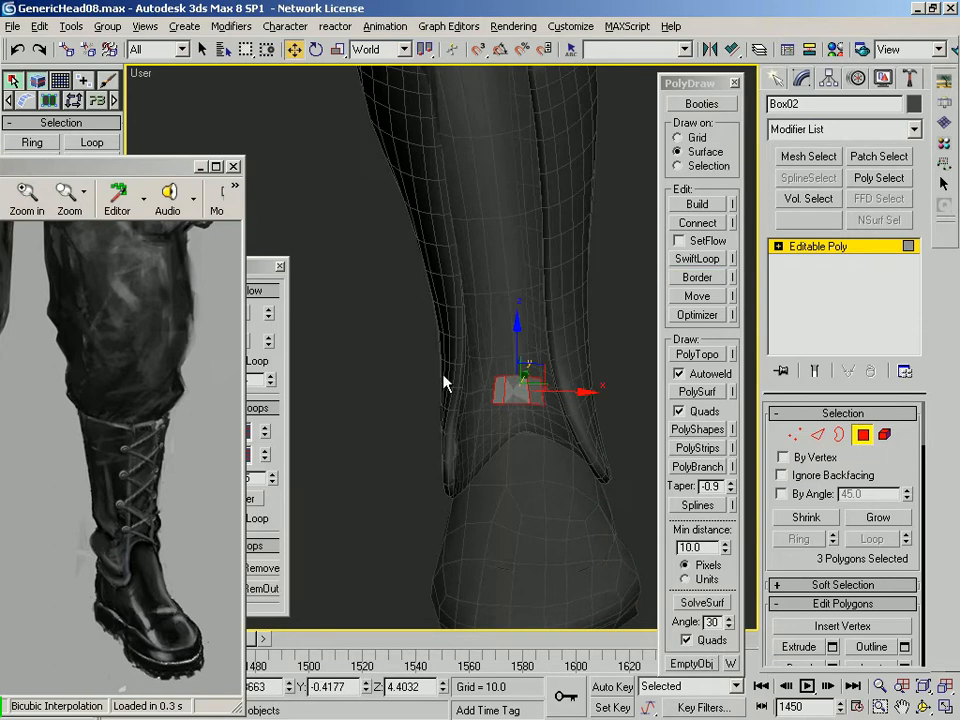
Extend the front piece down over the instep with the Border tool, adding polygons along both sides of the middle strip
{"action": "middle_click_drag", "start_coordinate": [445, 383], "coordinate": [456, 287], "text": "alt"}
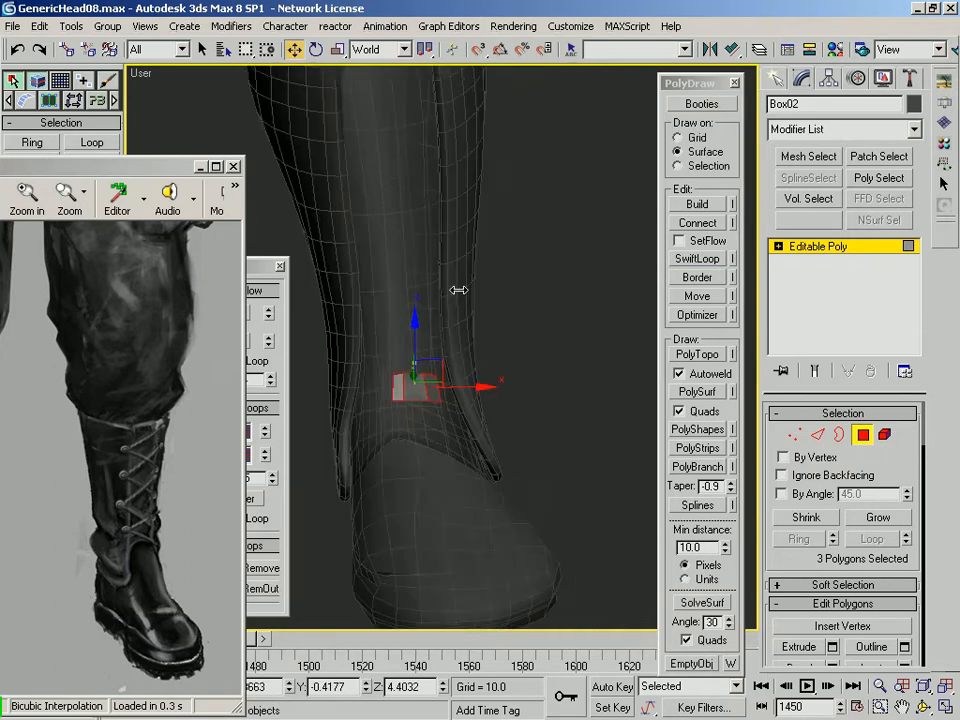
{"action": "left_click", "coordinate": [712, 281]}
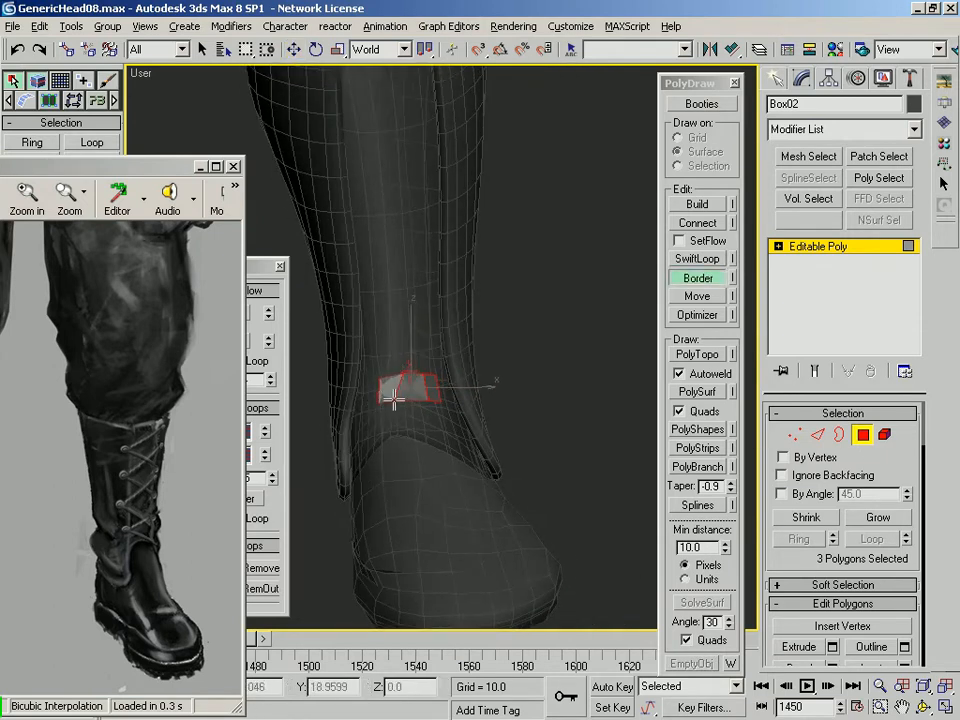
{"action": "left_click_drag", "start_coordinate": [403, 393], "coordinate": [420, 474]}
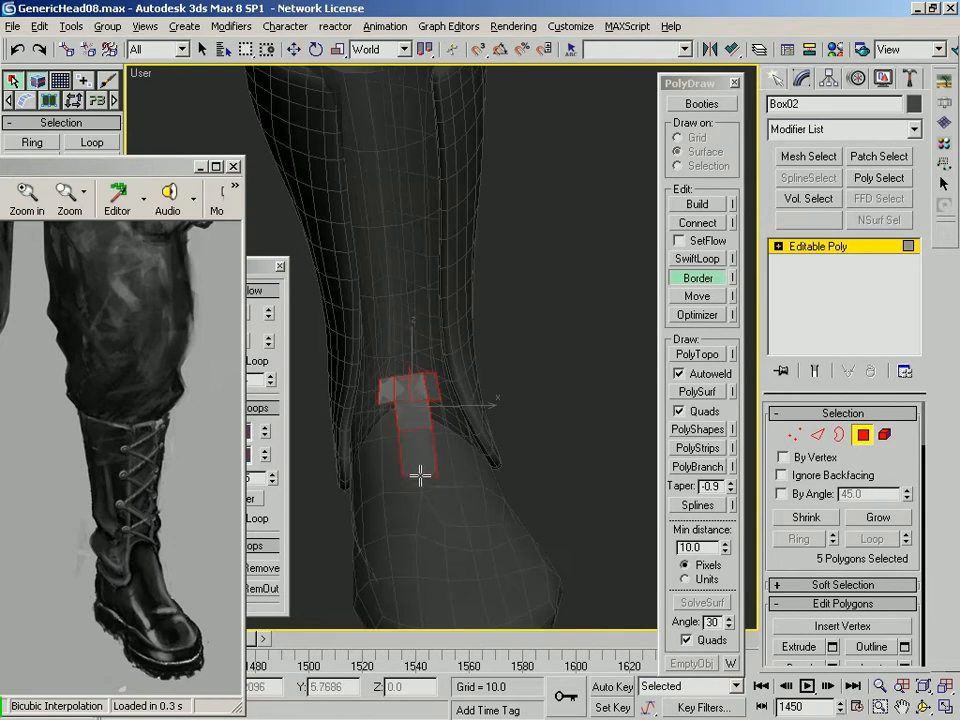
{"action": "middle_click_drag", "start_coordinate": [423, 479], "coordinate": [456, 396], "text": "alt"}
{"action": "left_click", "coordinate": [387, 390]}
{"action": "left_click", "coordinate": [392, 344]}
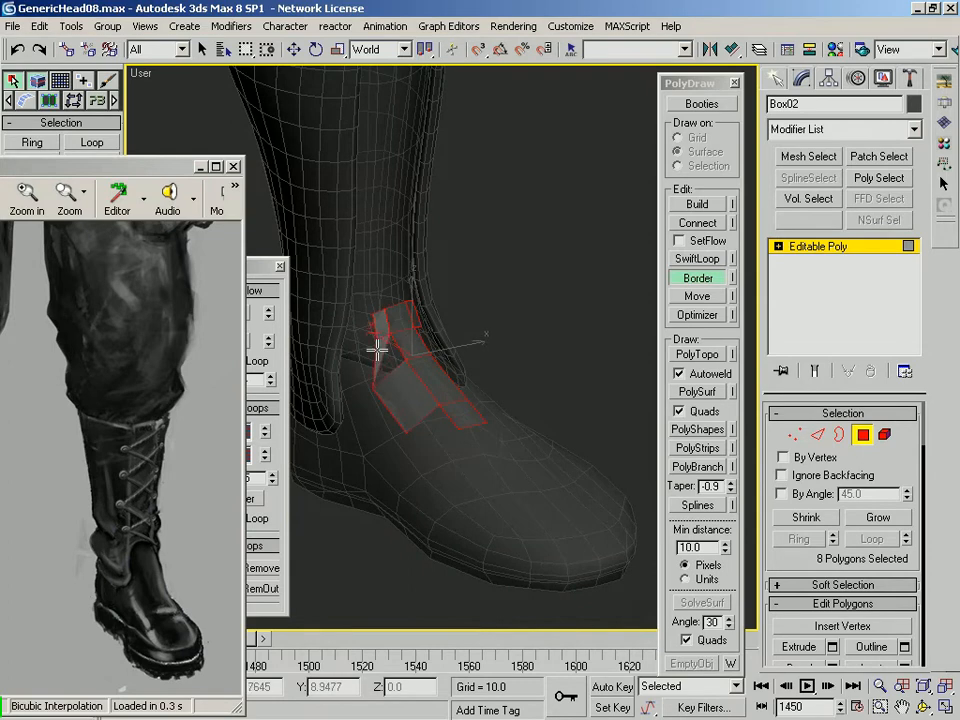
{"action": "middle_click_drag", "start_coordinate": [386, 358], "coordinate": [452, 403], "text": "alt"}
{"action": "left_click", "coordinate": [453, 355]}
{"action": "middle_click_drag", "start_coordinate": [453, 355], "coordinate": [444, 399], "text": "alt"}
{"action": "left_click", "coordinate": [424, 450]}
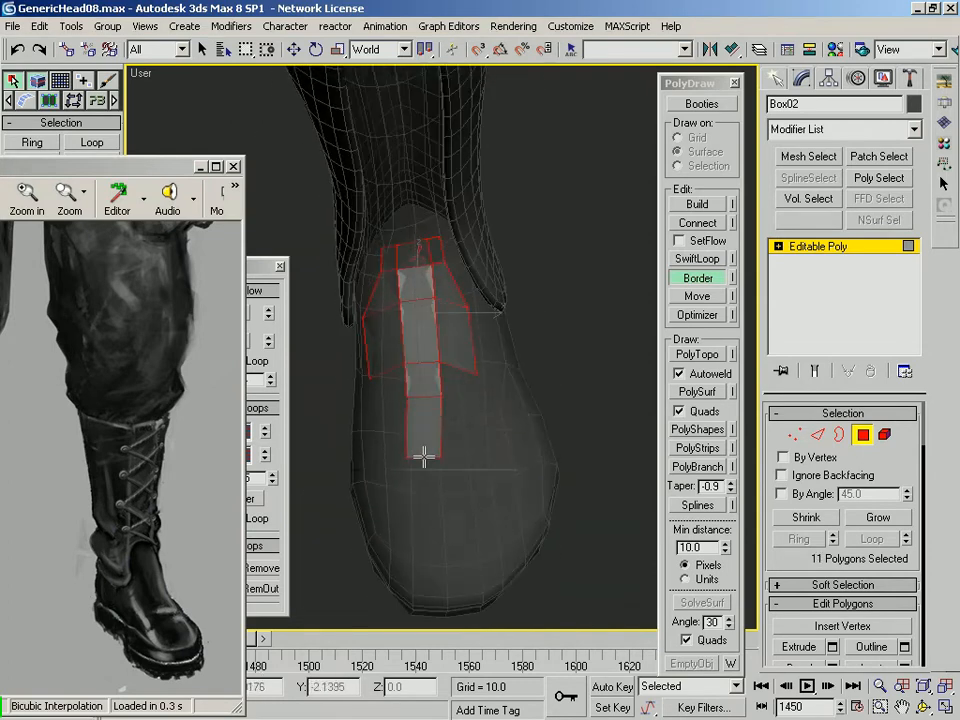
Fill in the lower side polygons to complete a three-wide, 15-polygon instep piece, and adjust its outer corners
{"action": "middle_click_drag", "start_coordinate": [443, 457], "coordinate": [420, 424], "text": "alt"}
{"action": "left_click_drag", "start_coordinate": [420, 424], "coordinate": [453, 430], "text": "shift"}
{"action": "middle_click_drag", "start_coordinate": [396, 420], "coordinate": [452, 422], "text": "alt"}
{"action": "left_click_drag", "start_coordinate": [452, 422], "coordinate": [419, 438], "text": "shift"}
{"action": "left_click", "coordinate": [459, 367]}
{"action": "middle_click_drag", "start_coordinate": [407, 370], "coordinate": [479, 401], "text": "alt"}
{"action": "left_click_drag", "start_coordinate": [479, 401], "coordinate": [488, 400]}
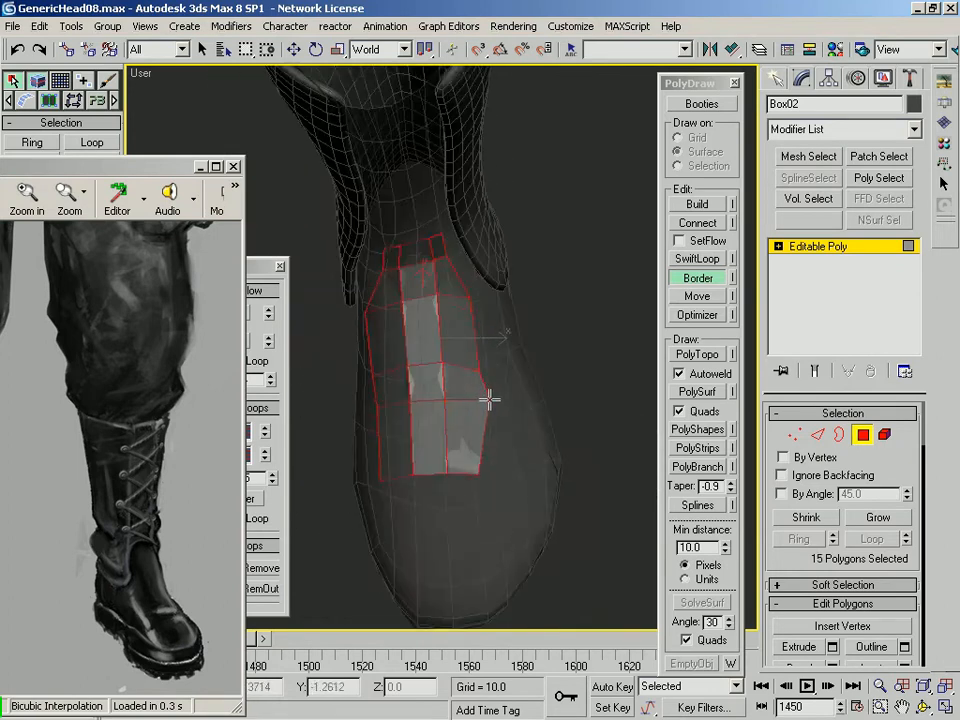
{"action": "left_click_drag", "start_coordinate": [490, 479], "coordinate": [496, 470]}
Select the six upper polygons of the front piece and move them up and forward from the ankle in the Right view
{"action": "middle_click_drag", "start_coordinate": [478, 405], "coordinate": [420, 364], "text": "alt"}
{"action": "right_click", "coordinate": [420, 364]}
{"action": "left_click", "coordinate": [454, 308]}
{"action": "left_click", "coordinate": [477, 307], "text": "ctrl"}
{"action": "left_click", "coordinate": [484, 274], "text": "ctrl"}
{"action": "left_click", "coordinate": [459, 269], "text": "ctrl"}
{"action": "left_click", "coordinate": [436, 269], "text": "ctrl"}
{"action": "left_click", "coordinate": [430, 295], "text": "ctrl"}
{"action": "right_click", "coordinate": [428, 299], "text": "alt"}
{"action": "left_click", "coordinate": [453, 240]}
{"action": "key", "text": "r"}
{"action": "scroll", "coordinate": [537, 330], "scroll_direction": "up", "scroll_amount": 4}
{"action": "scroll", "coordinate": [537, 330], "scroll_direction": "down", "scroll_amount": 3}
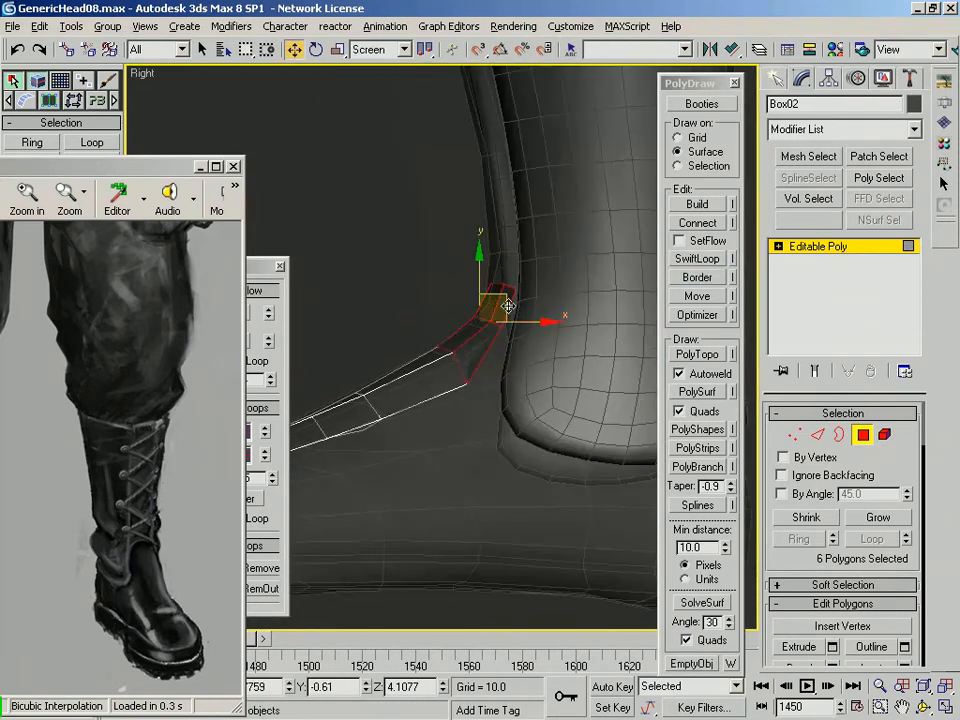
{"action": "left_click_drag", "start_coordinate": [508, 306], "coordinate": [494, 291]}
{"action": "left_click_drag", "start_coordinate": [495, 360], "coordinate": [406, 321], "text": "alt"}
{"action": "left_click_drag", "start_coordinate": [500, 275], "coordinate": [498, 267]}
{"action": "scroll", "coordinate": [436, 363], "scroll_direction": "down", "scroll_amount": 3}
{"action": "middle_click_drag", "start_coordinate": [436, 363], "coordinate": [518, 398], "text": "alt"}
{"action": "scroll", "coordinate": [557, 455], "scroll_direction": "up", "scroll_amount": 2}
Leave polygon editing, copy the side panel's Shell and TurboSmooth modifiers, and paste them as instances onto the front piece
{"action": "left_click", "coordinate": [863, 435]}
{"action": "left_click", "coordinate": [599, 339]}
{"action": "left_click", "coordinate": [432, 345]}
{"action": "left_click", "coordinate": [408, 185]}
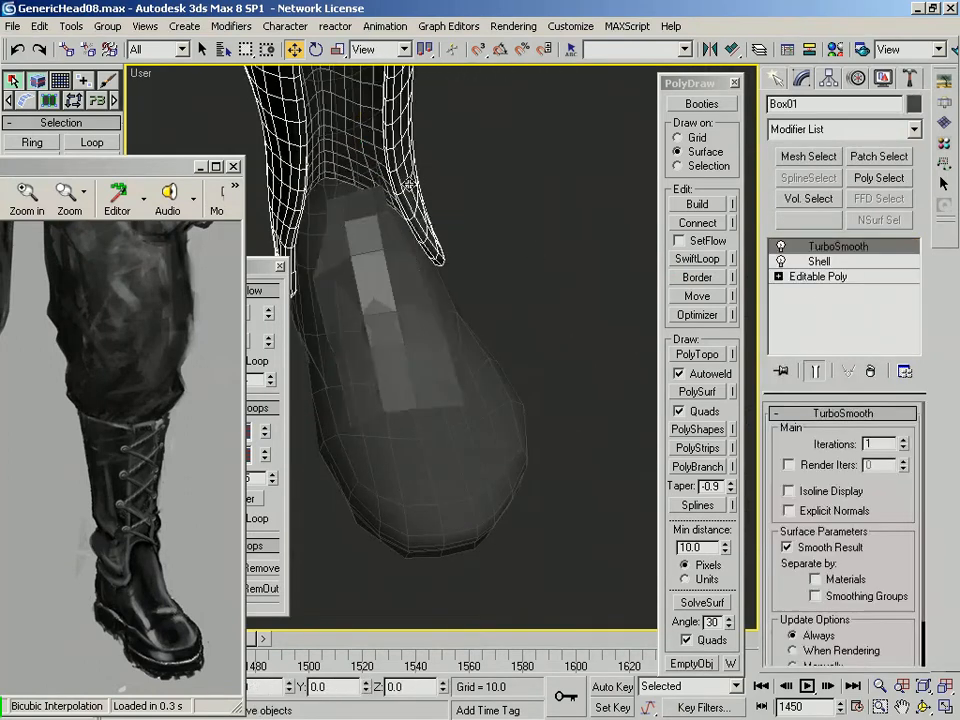
{"action": "right_click", "coordinate": [826, 263]}
{"action": "left_click", "coordinate": [742, 323]}
{"action": "left_click", "coordinate": [386, 264]}
{"action": "right_click", "coordinate": [858, 274]}
{"action": "left_click", "coordinate": [784, 298]}
Make the front piece's Shell modifier unique and set its Outer Amount to 0.1
{"action": "left_click", "coordinate": [790, 261]}
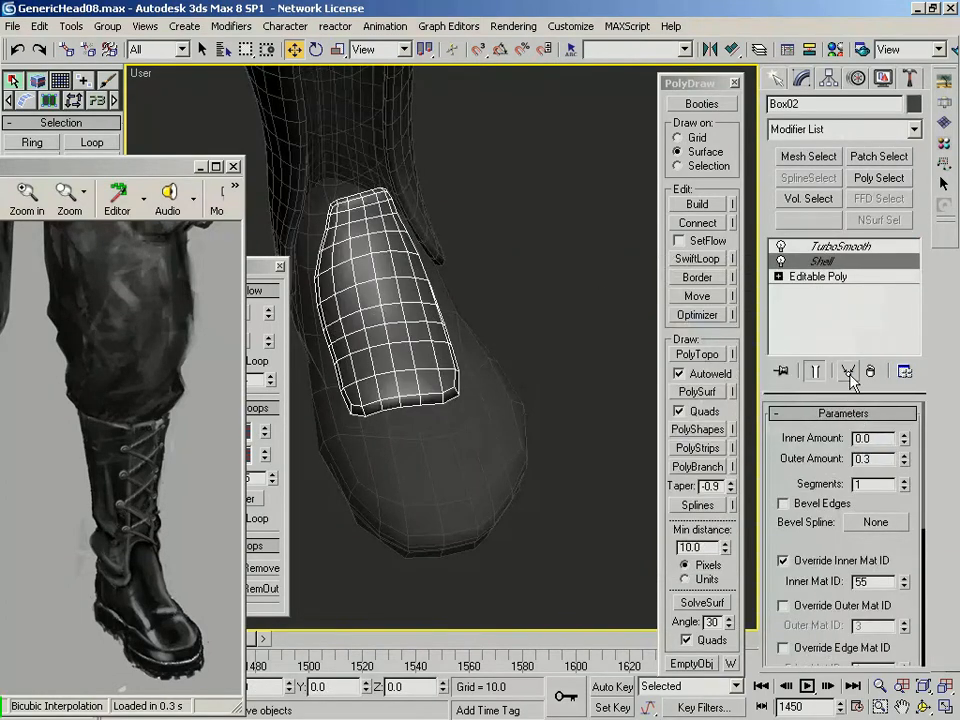
{"action": "left_click", "coordinate": [849, 373]}
{"action": "type", "text": "0.1"}
{"action": "key", "text": "Return"}
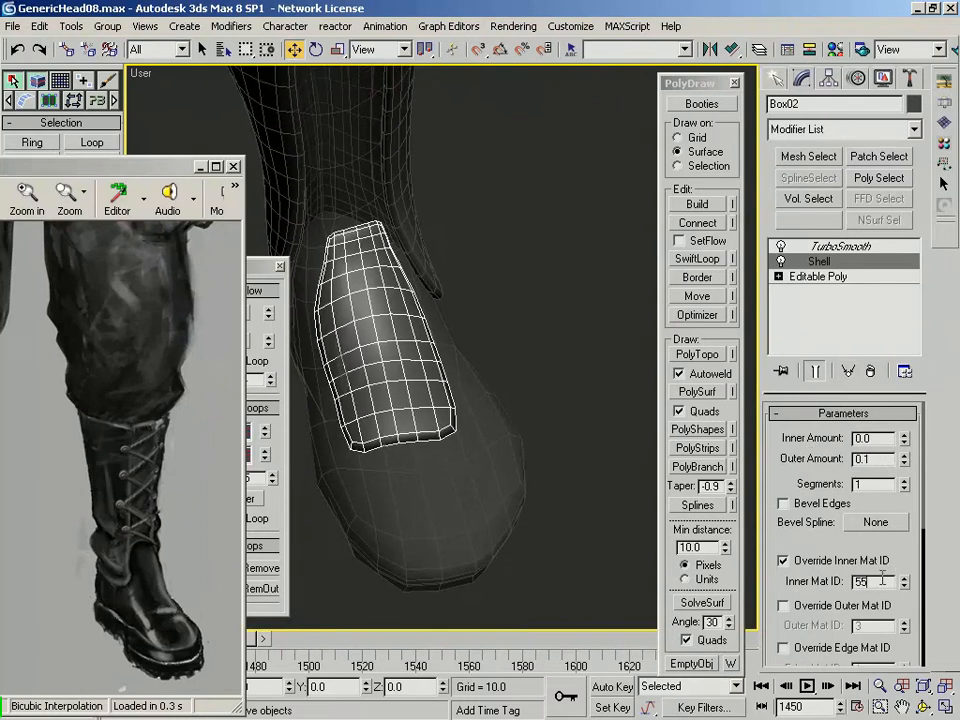
Hide the wireframe edges and inspect the smoothed front piece against the boot from the side
{"action": "left_click", "coordinate": [519, 346]}
{"action": "left_click", "coordinate": [381, 435]}
{"action": "key", "text": "F4"}
{"action": "scroll", "coordinate": [474, 478], "scroll_direction": "down", "scroll_amount": 5}
{"action": "middle_click_drag", "start_coordinate": [474, 478], "coordinate": [568, 381], "text": "alt"}
{"action": "scroll", "coordinate": [488, 401], "scroll_direction": "up", "scroll_amount": 5}
{"action": "middle_click_drag", "start_coordinate": [502, 340], "coordinate": [467, 321], "text": "alt"}
Return to the base mesh's polygon level and start a separate narrow strip on the side of the foot above the sole
{"action": "left_click", "coordinate": [870, 277]}
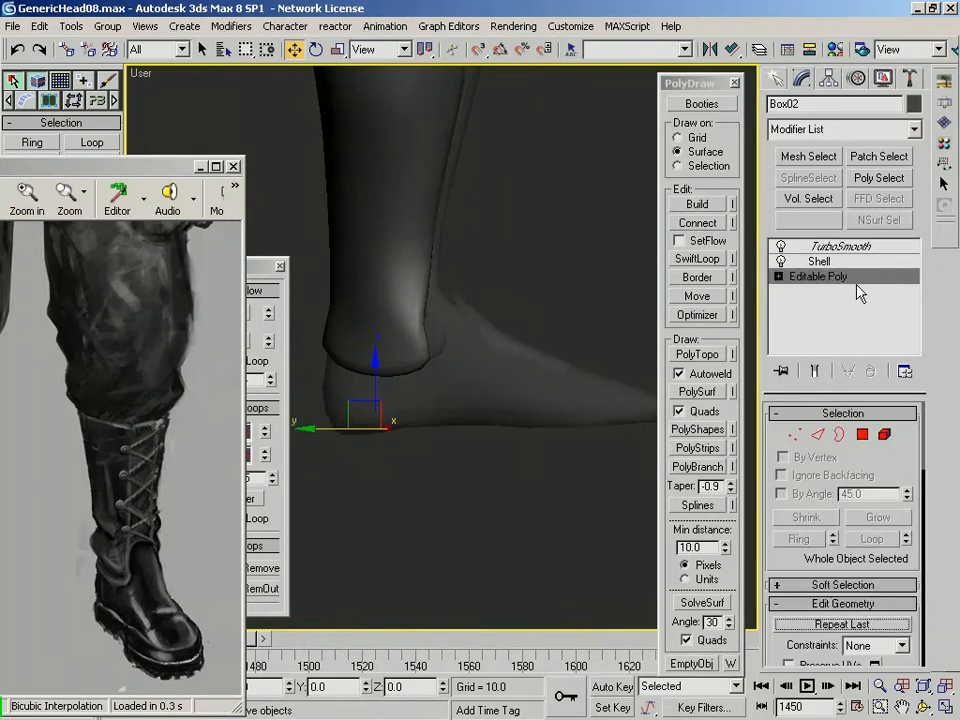
{"action": "left_click", "coordinate": [866, 440]}
{"action": "left_click", "coordinate": [716, 281]}
{"action": "middle_click_drag", "start_coordinate": [540, 325], "coordinate": [492, 345], "text": "alt"}
{"action": "scroll", "coordinate": [474, 350], "scroll_direction": "up", "scroll_amount": 3}
{"action": "left_click", "coordinate": [727, 664]}
{"action": "left_click_drag", "start_coordinate": [493, 357], "coordinate": [462, 424]}
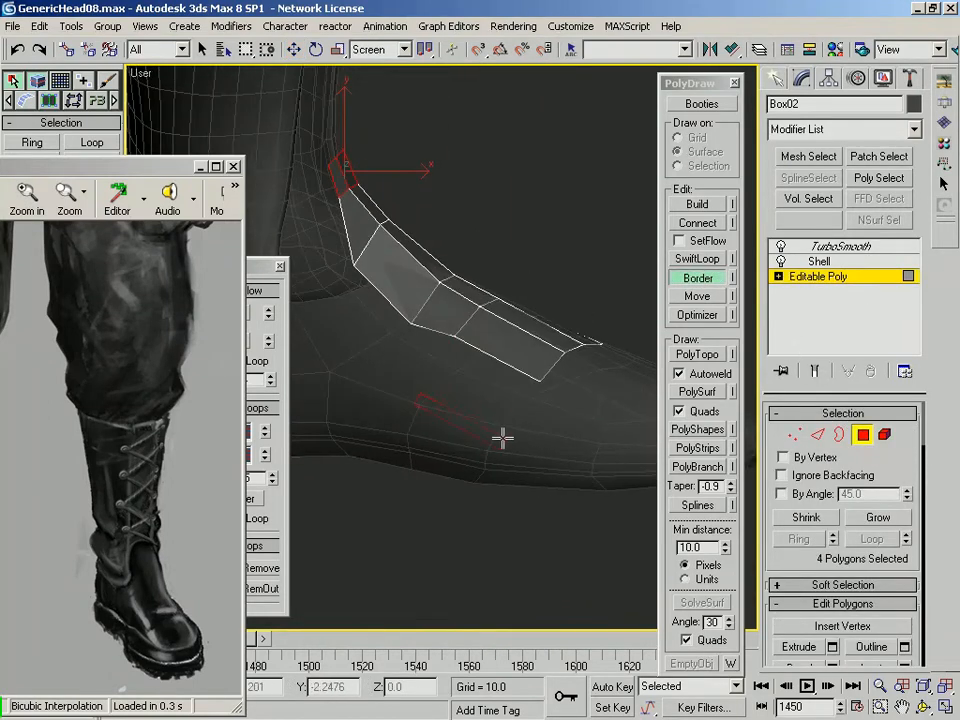
Extend the sole strip around the toe and back along the opposite side of the foot with the Border tool
{"action": "middle_click_drag", "start_coordinate": [457, 444], "coordinate": [441, 388], "text": "alt"}
{"action": "left_click_drag", "start_coordinate": [433, 377], "coordinate": [555, 388]}
{"action": "middle_click_drag", "start_coordinate": [555, 388], "coordinate": [420, 408], "text": "alt"}
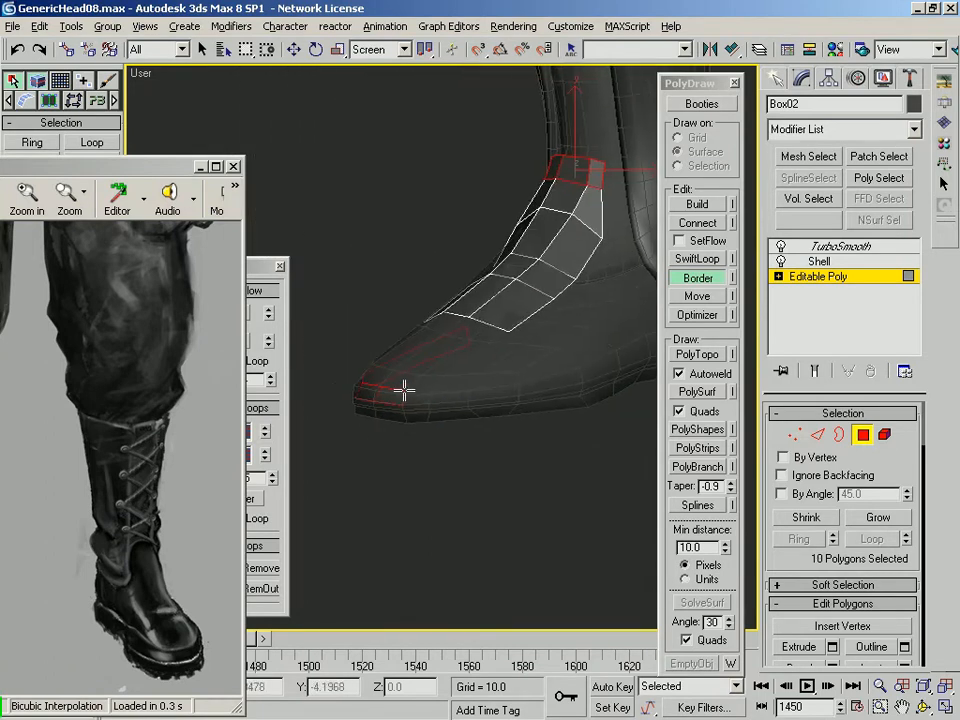
{"action": "middle_click_drag", "start_coordinate": [532, 389], "coordinate": [446, 384], "text": "alt"}
{"action": "left_click_drag", "start_coordinate": [446, 384], "coordinate": [489, 380]}
{"action": "middle_click_drag", "start_coordinate": [576, 370], "coordinate": [489, 315], "text": "alt"}
{"action": "left_click_drag", "start_coordinate": [472, 323], "coordinate": [401, 320]}
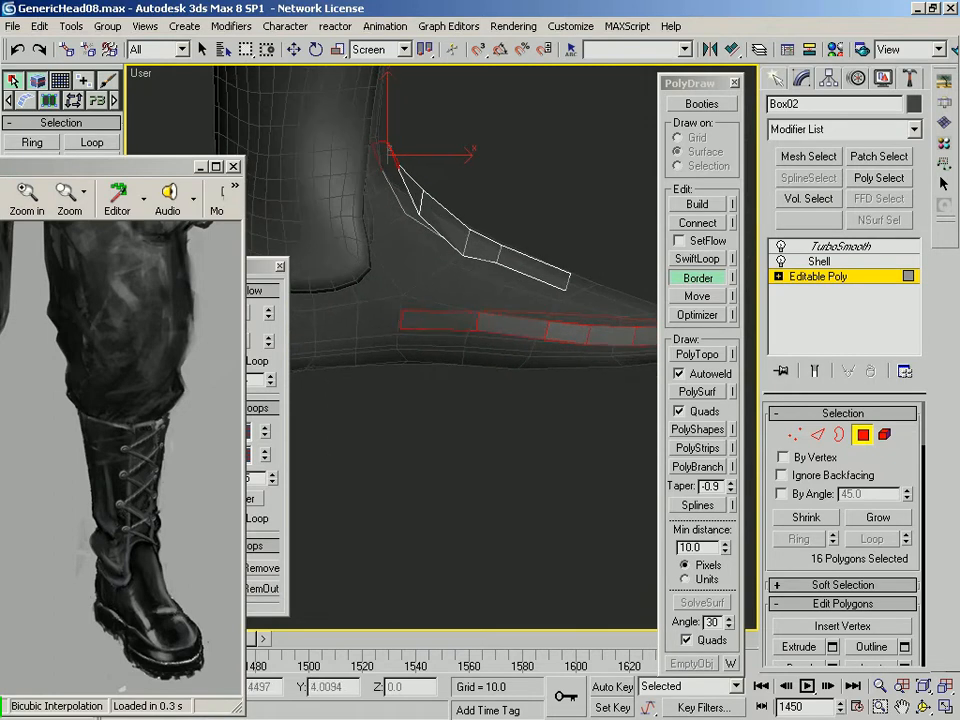
Minimize the concept art viewer, then continue the sole strip around the heel until it forms a closed band
{"action": "left_click", "coordinate": [201, 167]}
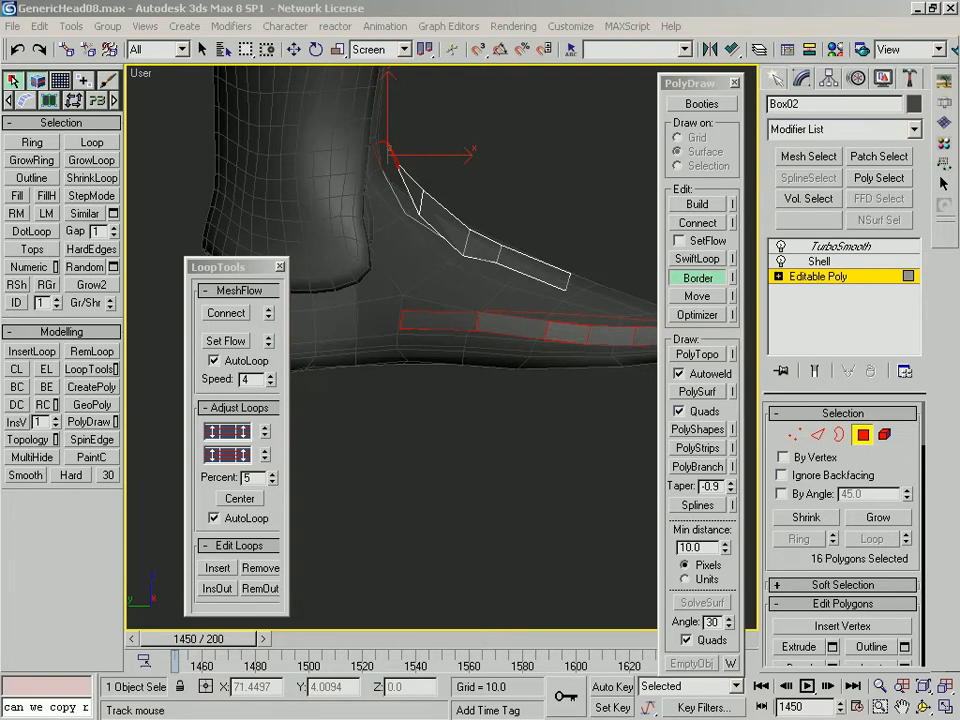
{"action": "middle_click_drag", "start_coordinate": [359, 593], "coordinate": [479, 346]}
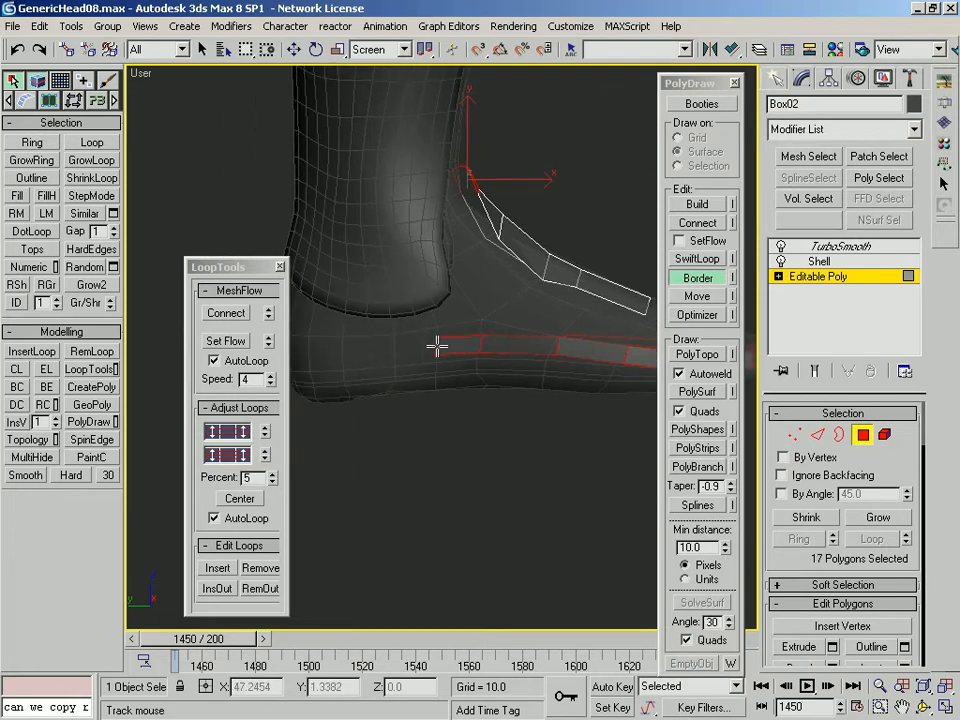
{"action": "middle_click_drag", "start_coordinate": [318, 352], "coordinate": [498, 368], "text": "alt"}
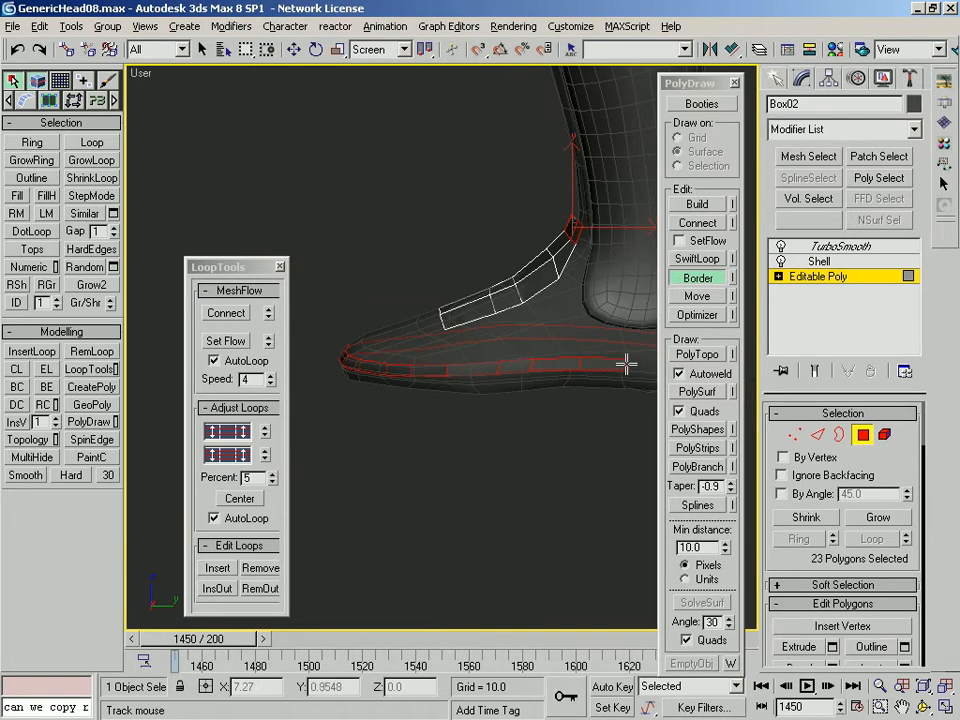
{"action": "middle_click_drag", "start_coordinate": [613, 362], "coordinate": [471, 385], "text": "alt"}
{"action": "left_click_drag", "start_coordinate": [510, 389], "coordinate": [538, 388], "text": "shift"}
{"action": "middle_click_drag", "start_coordinate": [538, 388], "coordinate": [394, 413], "text": "alt"}
{"action": "left_click_drag", "start_coordinate": [376, 413], "coordinate": [410, 417], "text": "shift"}
{"action": "middle_click_drag", "start_coordinate": [410, 417], "coordinate": [439, 399], "text": "alt"}
Switch PolyDraw to Move, check the sole strip from both sides of the foot, and leave polygon editing
{"action": "left_click", "coordinate": [706, 294]}
{"action": "middle_click_drag", "start_coordinate": [516, 395], "coordinate": [386, 398], "text": "alt"}
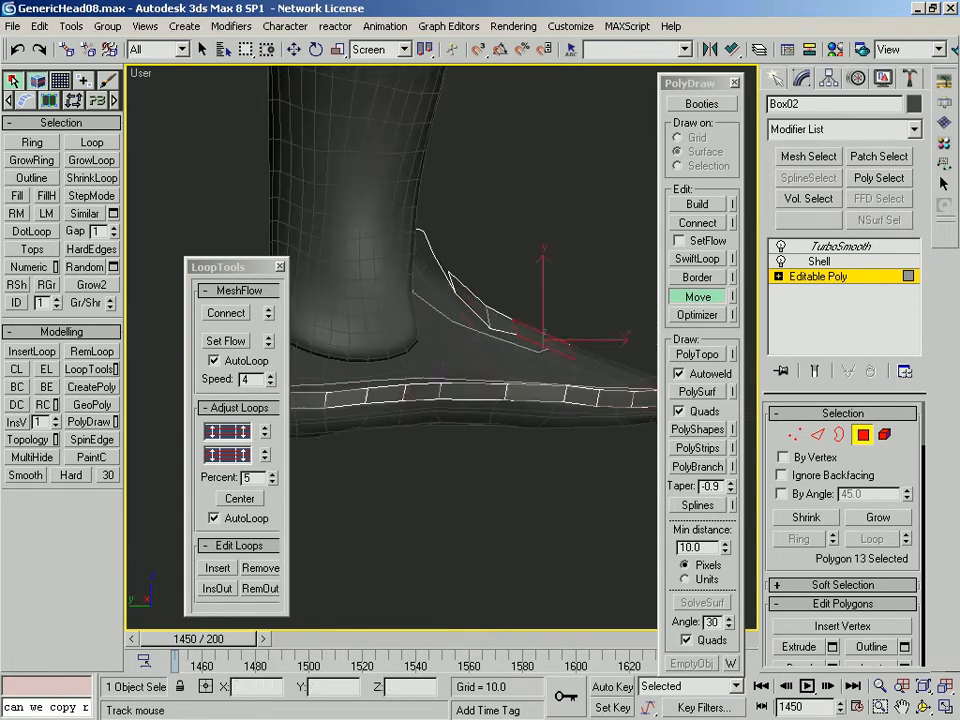
{"action": "middle_click_drag", "start_coordinate": [516, 324], "coordinate": [388, 388], "text": "alt"}
{"action": "middle_click_drag", "start_coordinate": [495, 381], "coordinate": [545, 335], "text": "alt"}
{"action": "key", "text": "w"}
{"action": "left_click", "coordinate": [863, 434]}
Hide the wireframe edges, frame the whole boot, render it, and examine the enlarged test render
{"action": "left_click", "coordinate": [585, 470]}
{"action": "key", "text": "F4"}
{"action": "left_click", "coordinate": [461, 375]}
{"action": "middle_click_drag", "start_coordinate": [461, 375], "coordinate": [597, 390], "text": "alt"}
{"action": "scroll", "coordinate": [597, 390], "scroll_direction": "down", "scroll_amount": 5}
{"action": "middle_click_drag", "start_coordinate": [440, 400], "coordinate": [482, 472], "text": "alt"}
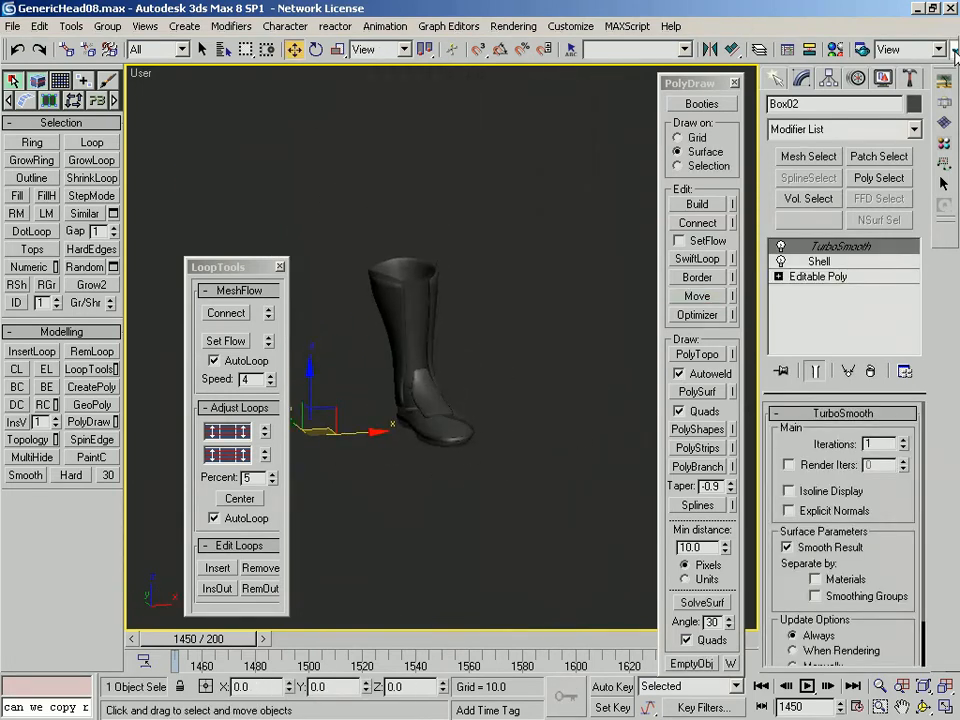
{"action": "left_click", "coordinate": [955, 54]}
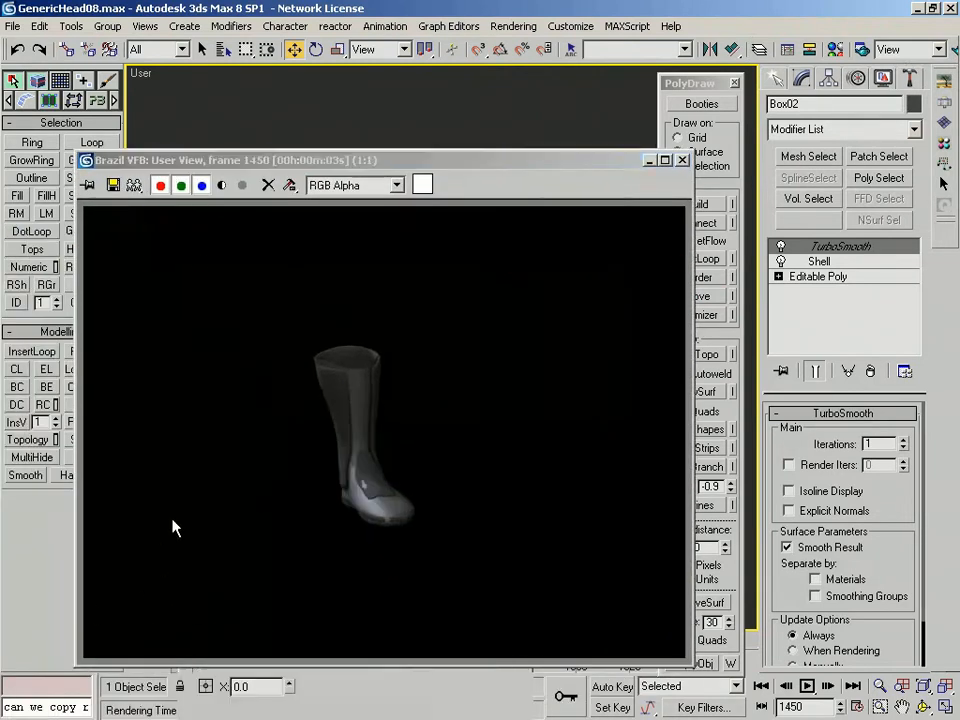
{"action": "scroll", "coordinate": [532, 453], "scroll_direction": "up", "scroll_amount": 1}
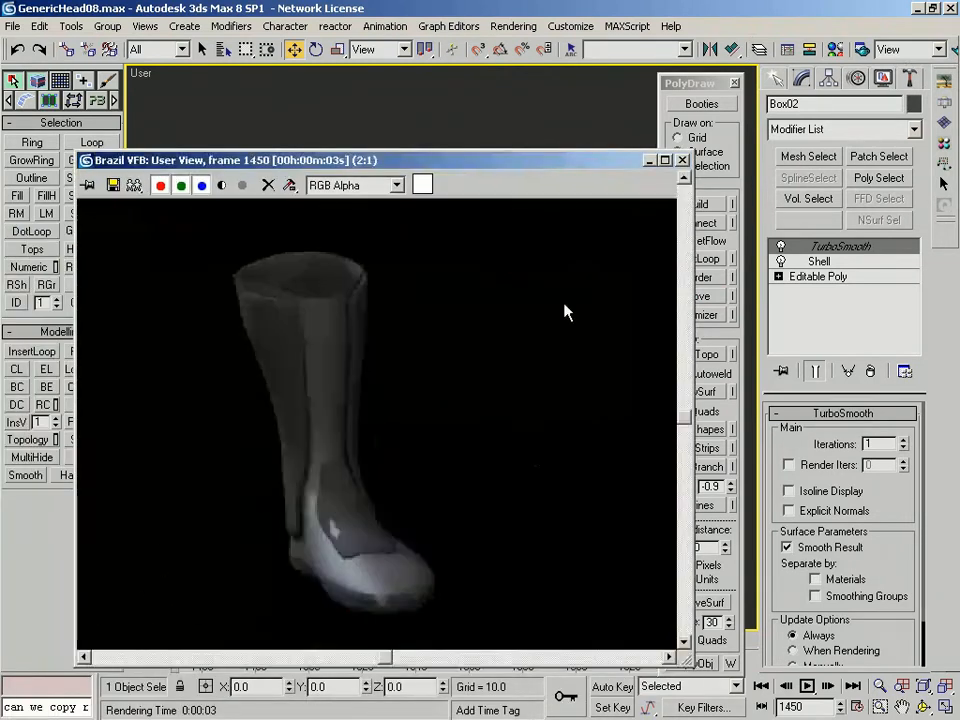
{"action": "left_click", "coordinate": [684, 161]}
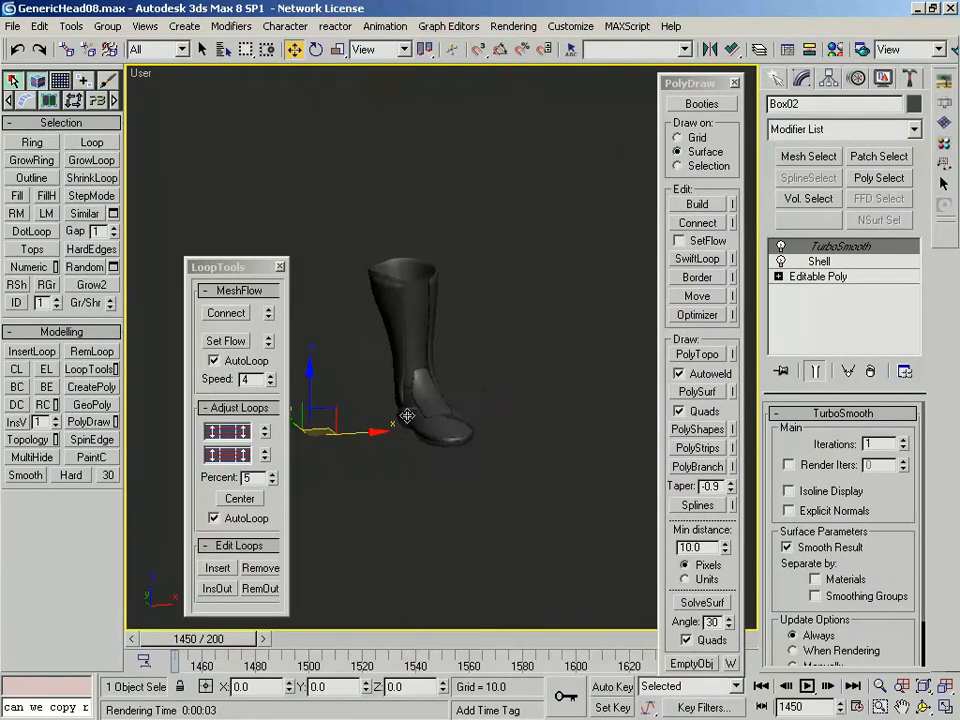
Change the render background from black to a medium grey in the environment settings
{"action": "key", "text": "f"}
{"action": "key", "text": "8"}
{"action": "left_click", "coordinate": [207, 226]}
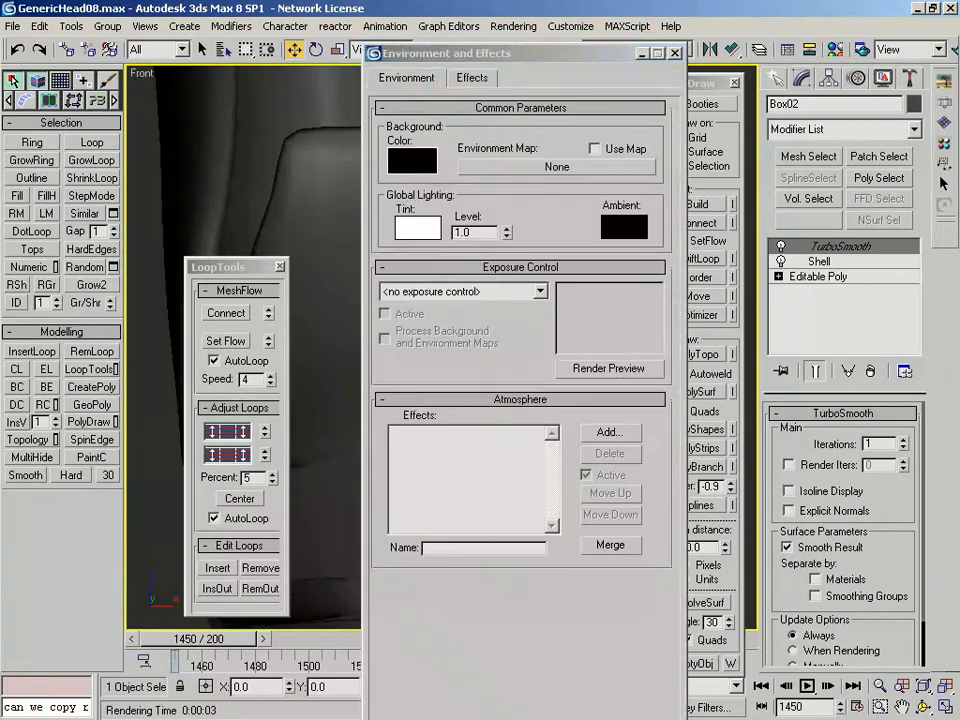
{"action": "left_click", "coordinate": [412, 161]}
{"action": "left_click_drag", "start_coordinate": [438, 325], "coordinate": [519, 326]}
{"action": "key", "text": "8"}
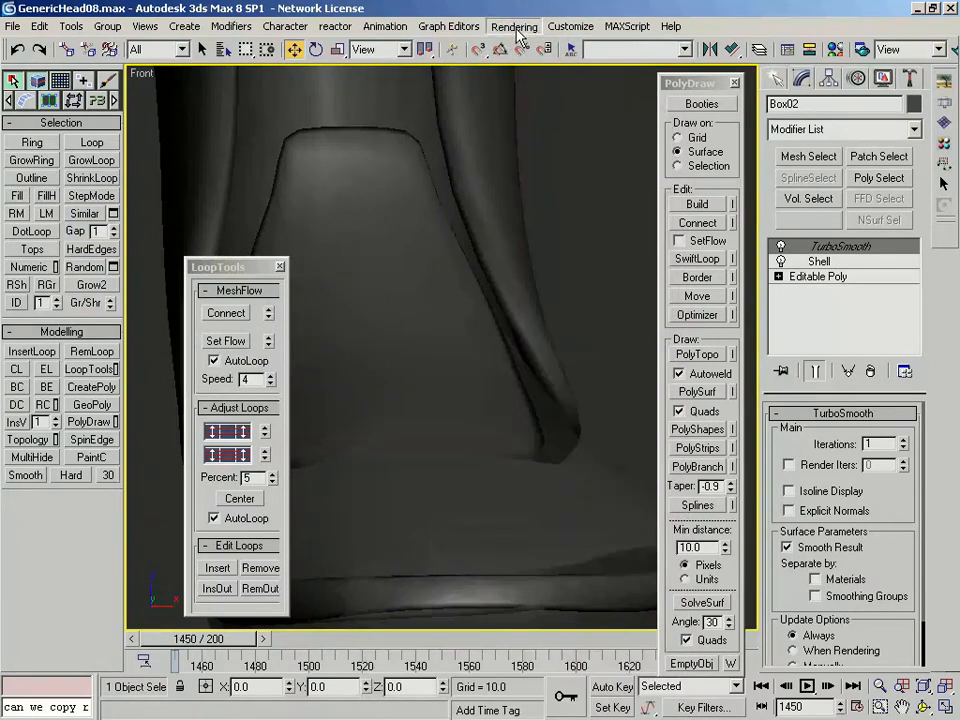
Make the Booties reference mesh non-renderable and check the modelled boot parts in a new test render
{"action": "right_click", "coordinate": [390, 455]}
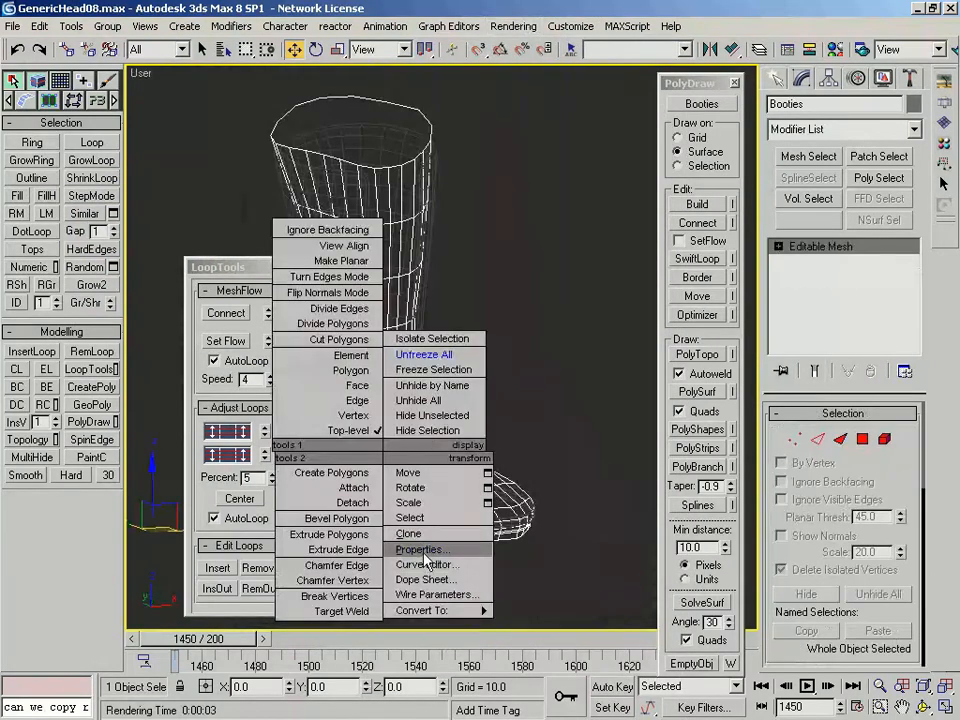
{"action": "left_click", "coordinate": [429, 546]}
{"action": "left_click", "coordinate": [491, 392]}
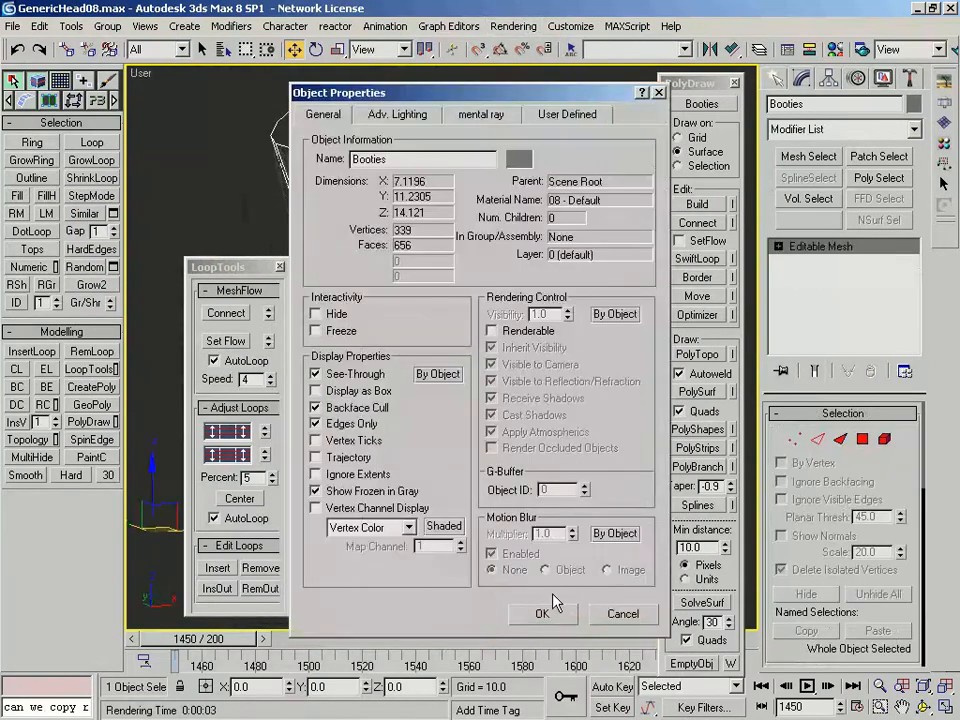
{"action": "left_click", "coordinate": [540, 666]}
{"action": "left_click", "coordinate": [514, 26]}
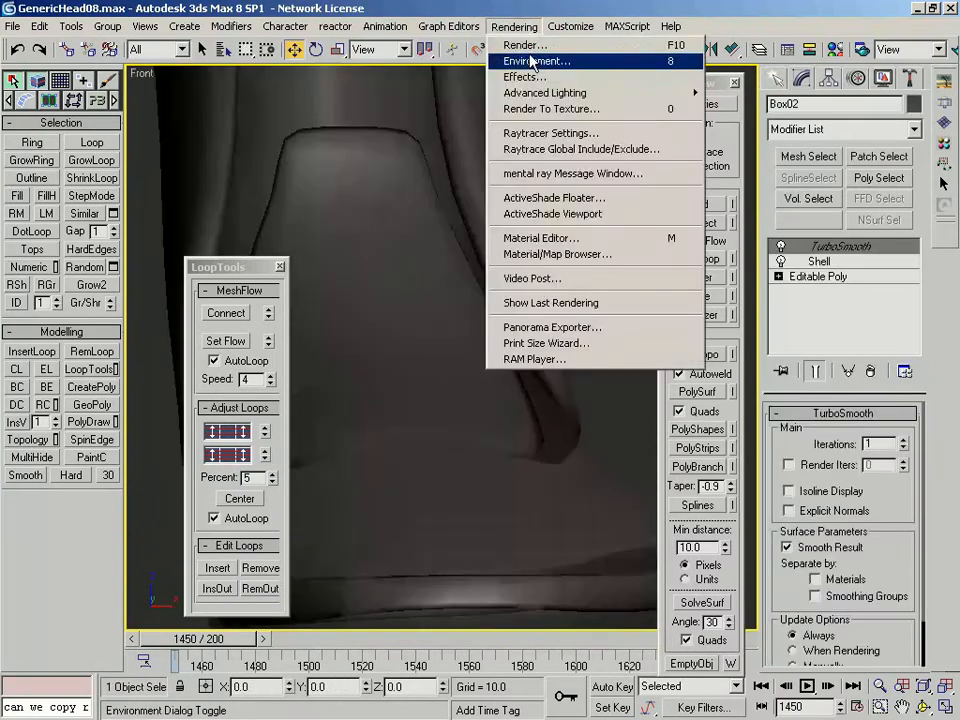
{"action": "left_click", "coordinate": [531, 62]}
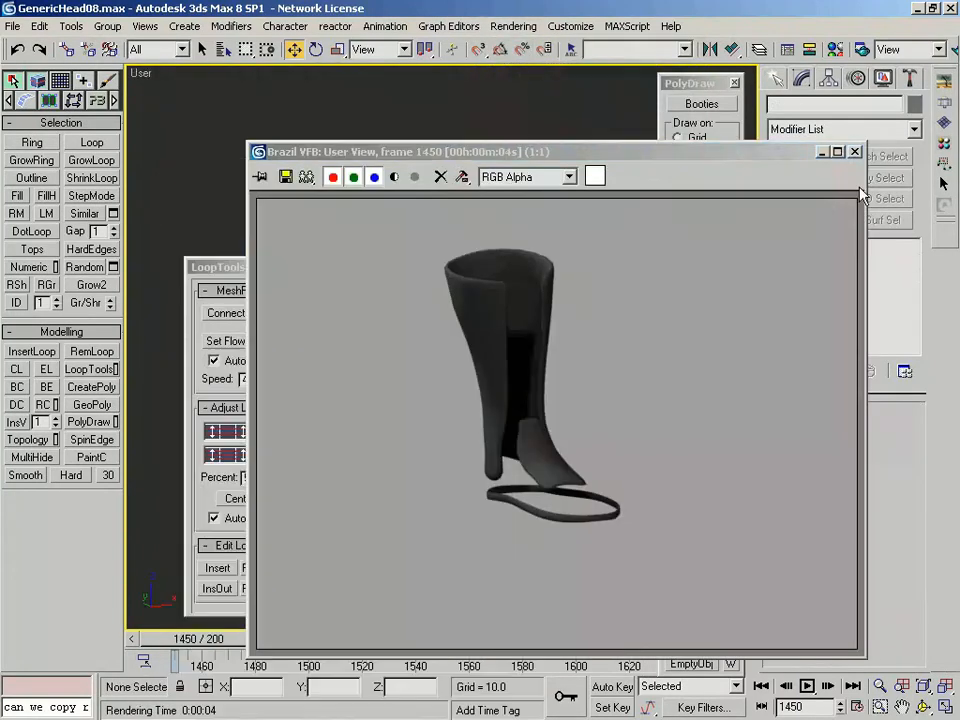
{"action": "left_click", "coordinate": [645, 112]}
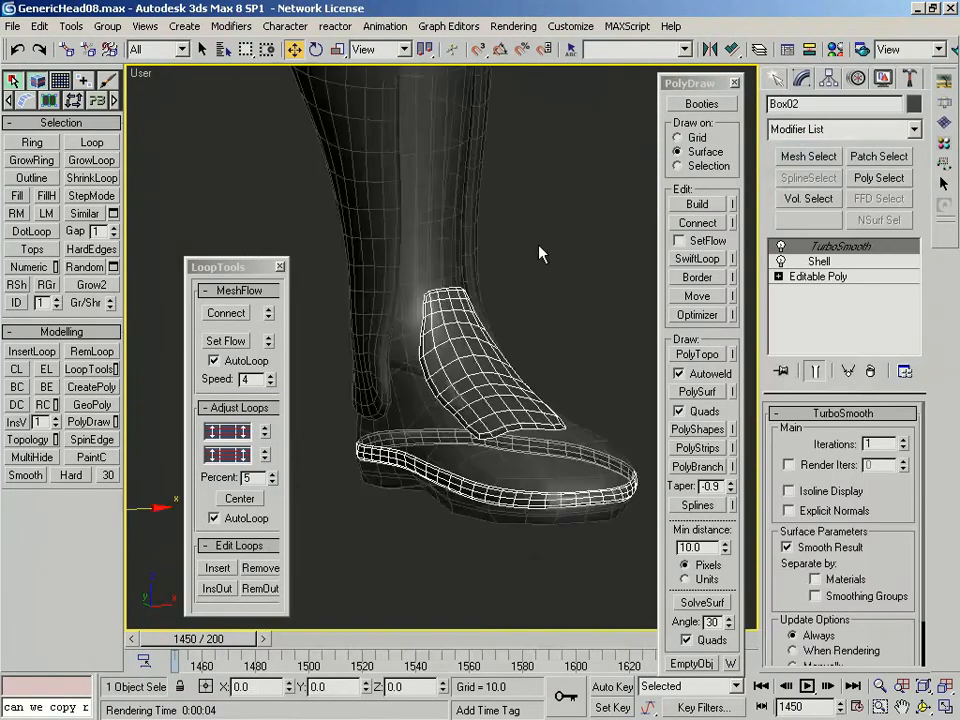
Select the upper edge loop of the sole strip and move it down in World coordinates
{"action": "middle_click_drag", "start_coordinate": [540, 253], "coordinate": [431, 270]}
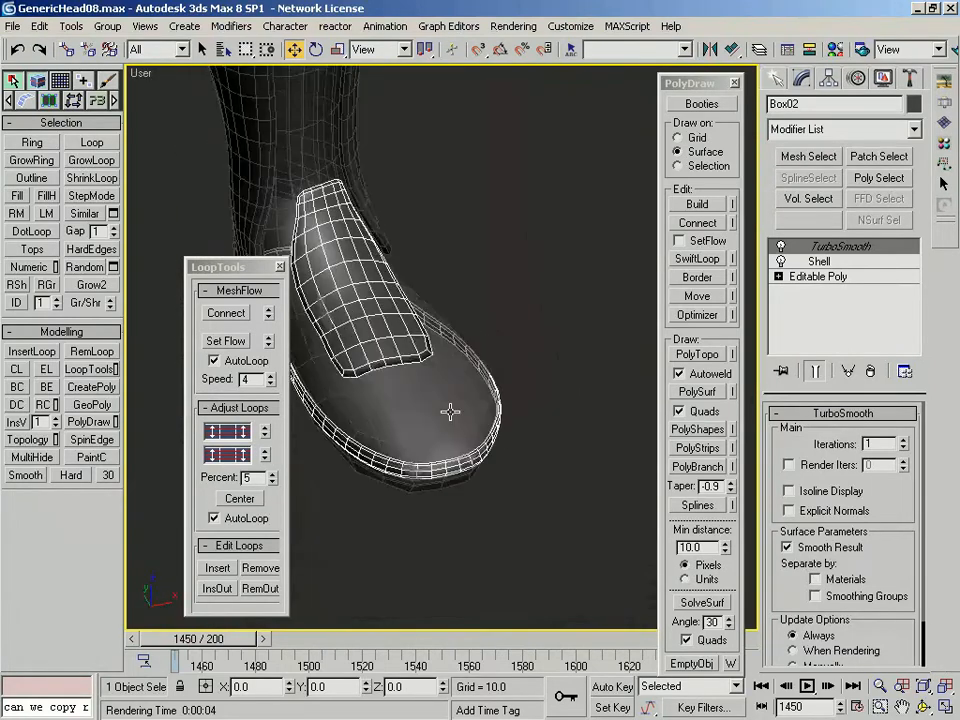
{"action": "middle_click_drag", "start_coordinate": [450, 407], "coordinate": [551, 370], "text": "alt"}
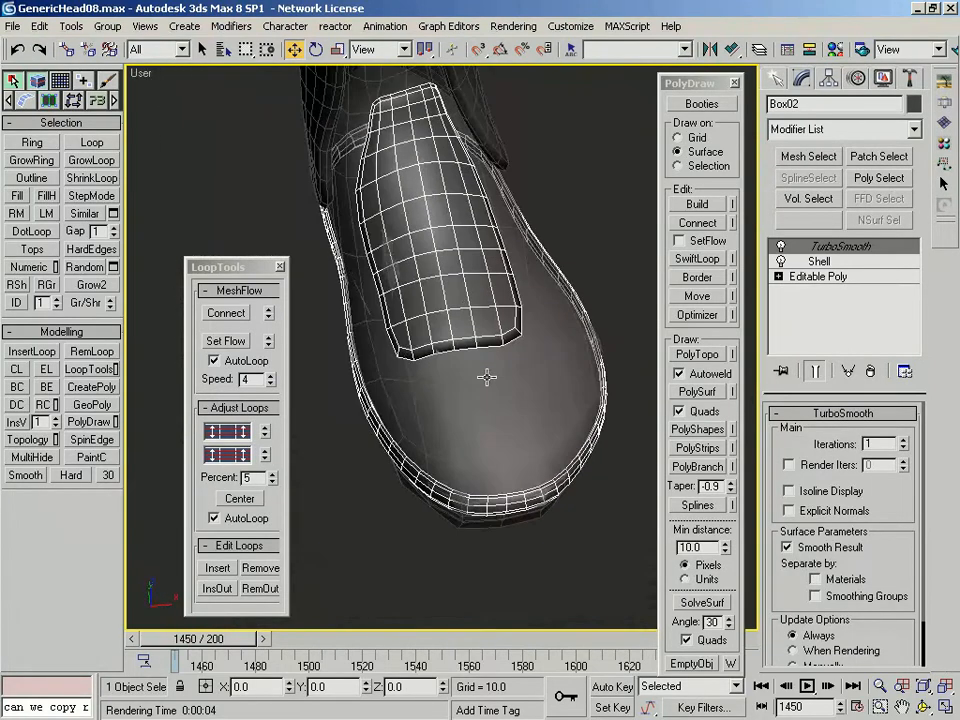
{"action": "middle_click_drag", "start_coordinate": [415, 410], "coordinate": [520, 380], "text": "alt"}
{"action": "left_click", "coordinate": [842, 276]}
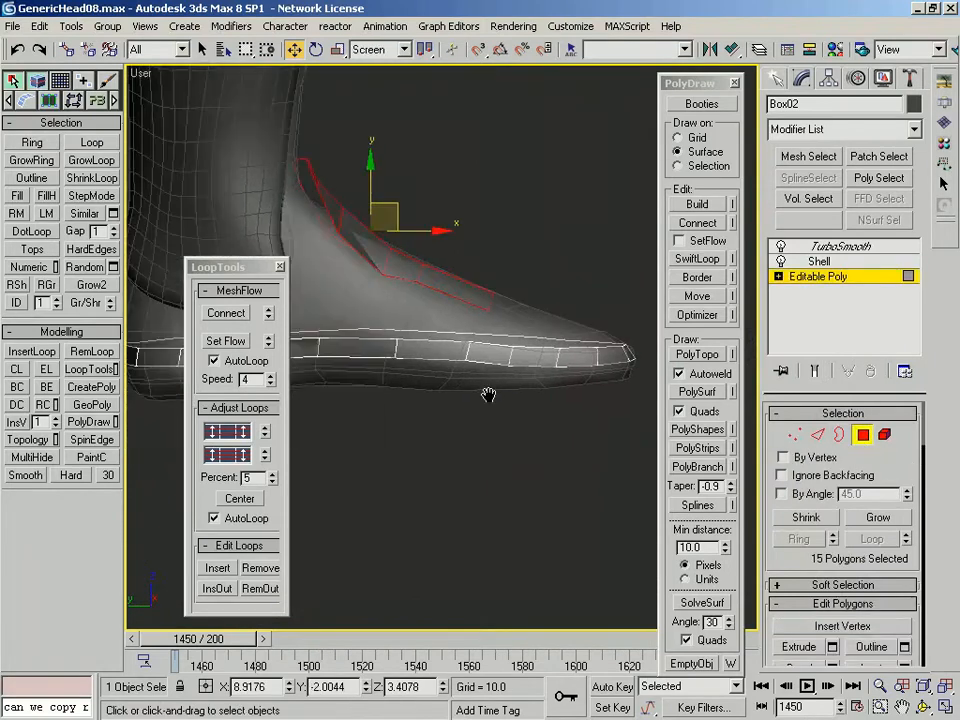
{"action": "key", "text": "2"}
{"action": "left_click", "coordinate": [508, 352]}
{"action": "double_click", "coordinate": [417, 326]}
{"action": "middle_click_drag", "start_coordinate": [417, 324], "coordinate": [441, 328], "text": "alt"}
{"action": "right_click", "coordinate": [441, 328], "text": "alt"}
{"action": "left_click", "coordinate": [478, 258]}
{"action": "left_click_drag", "start_coordinate": [392, 309], "coordinate": [392, 333]}
Fine-tune the height of the sole strip's upper loop by lowering it slightly further along the Z axis
{"action": "middle_click_drag", "start_coordinate": [398, 336], "coordinate": [450, 370], "text": "alt"}
{"action": "scroll", "coordinate": [426, 410], "scroll_direction": "up", "scroll_amount": 2}
{"action": "key", "text": "r"}
{"action": "scroll", "coordinate": [383, 327], "scroll_direction": "down", "scroll_amount": 2}
{"action": "middle_click_drag", "start_coordinate": [383, 327], "coordinate": [430, 344], "text": "alt"}
{"action": "key", "text": "w"}
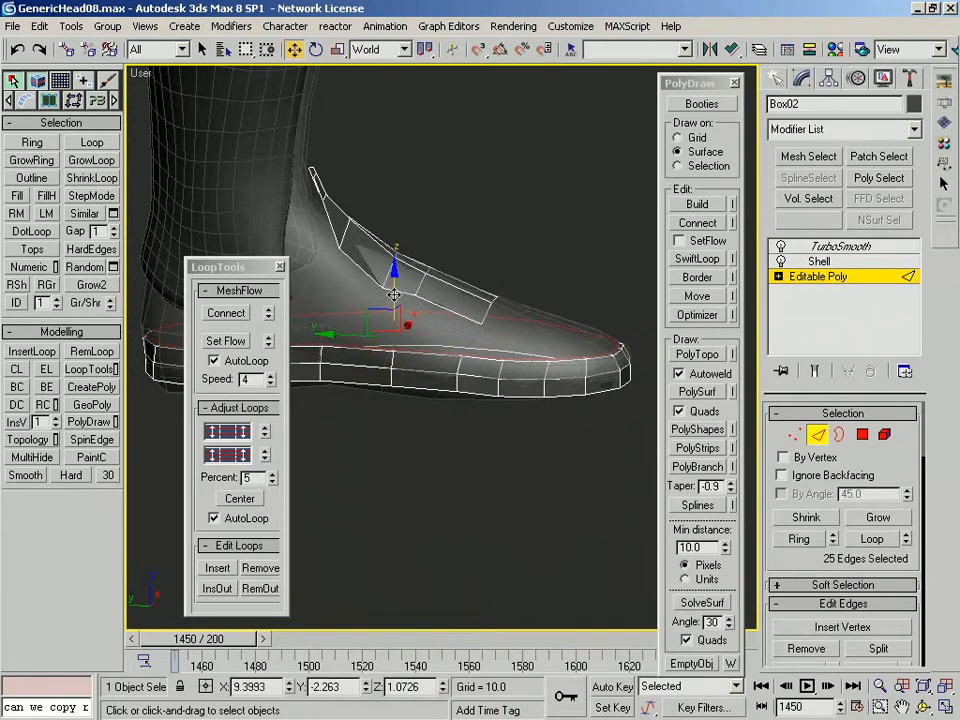
{"action": "middle_click_drag", "start_coordinate": [403, 299], "coordinate": [418, 298], "text": "alt"}
{"action": "left_click_drag", "start_coordinate": [395, 295], "coordinate": [395, 306]}
{"action": "scroll", "coordinate": [398, 312], "scroll_direction": "down", "scroll_amount": 2}
{"action": "middle_click_drag", "start_coordinate": [398, 312], "coordinate": [420, 312], "text": "alt"}
{"action": "left_click_drag", "start_coordinate": [409, 296], "coordinate": [409, 300]}
{"action": "middle_click_drag", "start_coordinate": [467, 383], "coordinate": [443, 349], "text": "alt"}
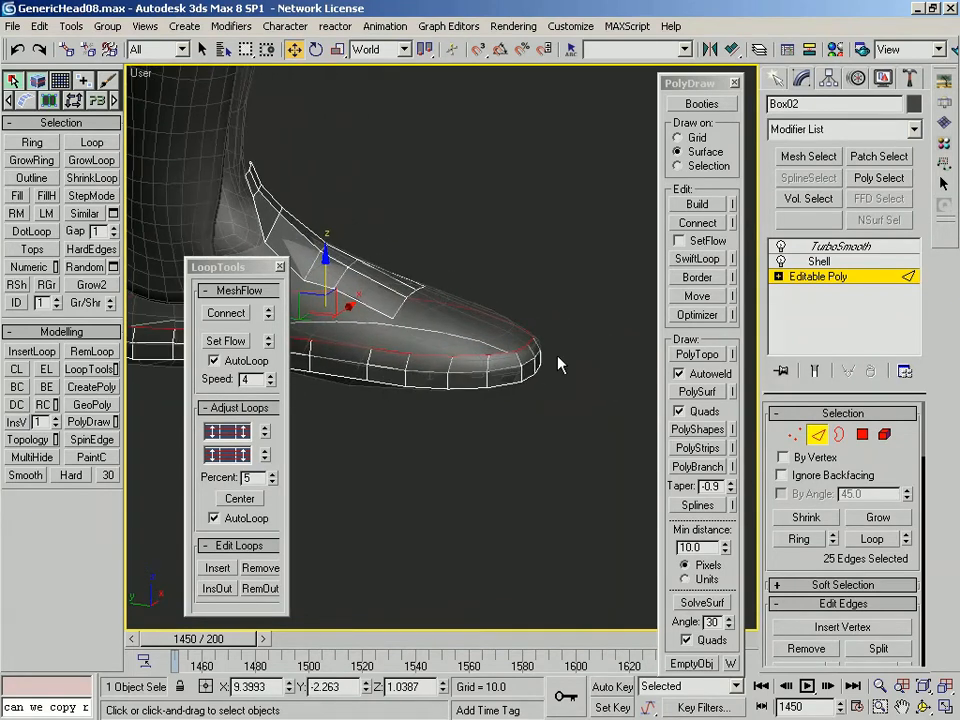
Leave the Border tool, switch to polygon editing, and clear the polygon selection
{"action": "left_click", "coordinate": [698, 277]}
{"action": "middle_click_drag", "start_coordinate": [405, 414], "coordinate": [466, 346], "text": "alt"}
{"action": "middle_click_drag", "start_coordinate": [429, 422], "coordinate": [403, 469], "text": "alt"}
{"action": "right_click", "coordinate": [418, 463]}
{"action": "key", "text": "4"}
{"action": "left_click", "coordinate": [577, 457]}
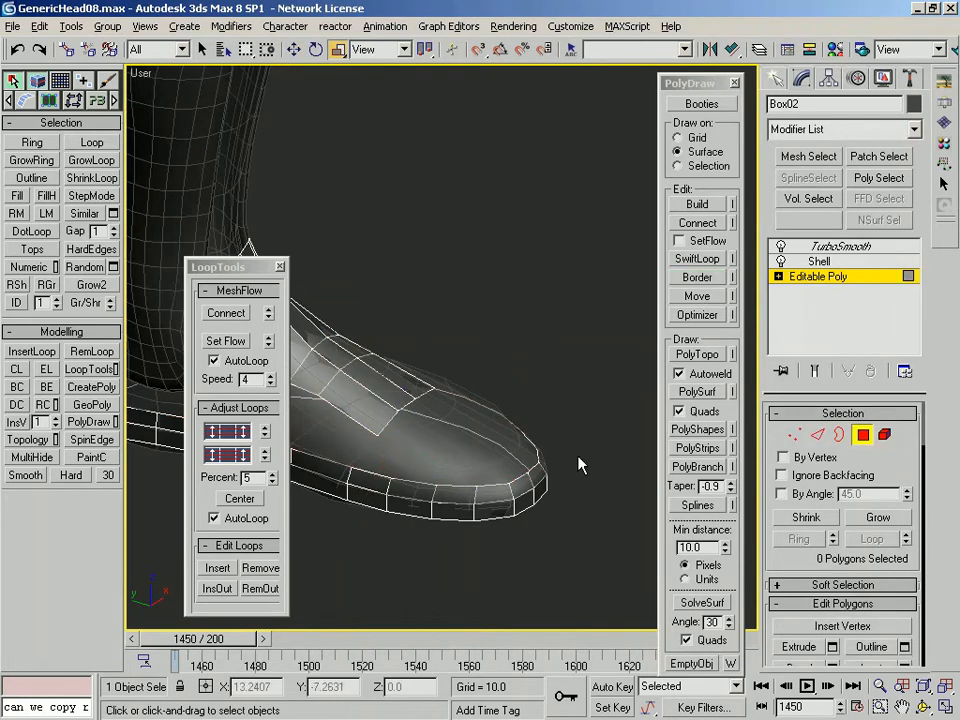
Draw a narrow PolyStrips band across the top of the toe, just in front of the tongue piece
{"action": "left_click", "coordinate": [714, 450]}
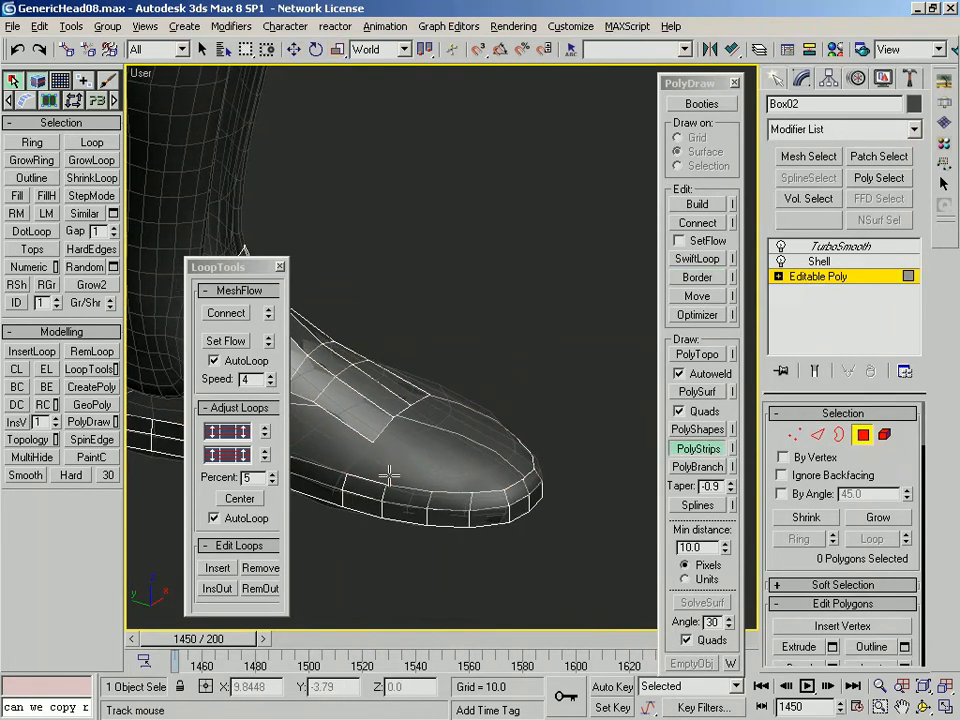
{"action": "middle_click_drag", "start_coordinate": [390, 476], "coordinate": [362, 500], "text": "alt"}
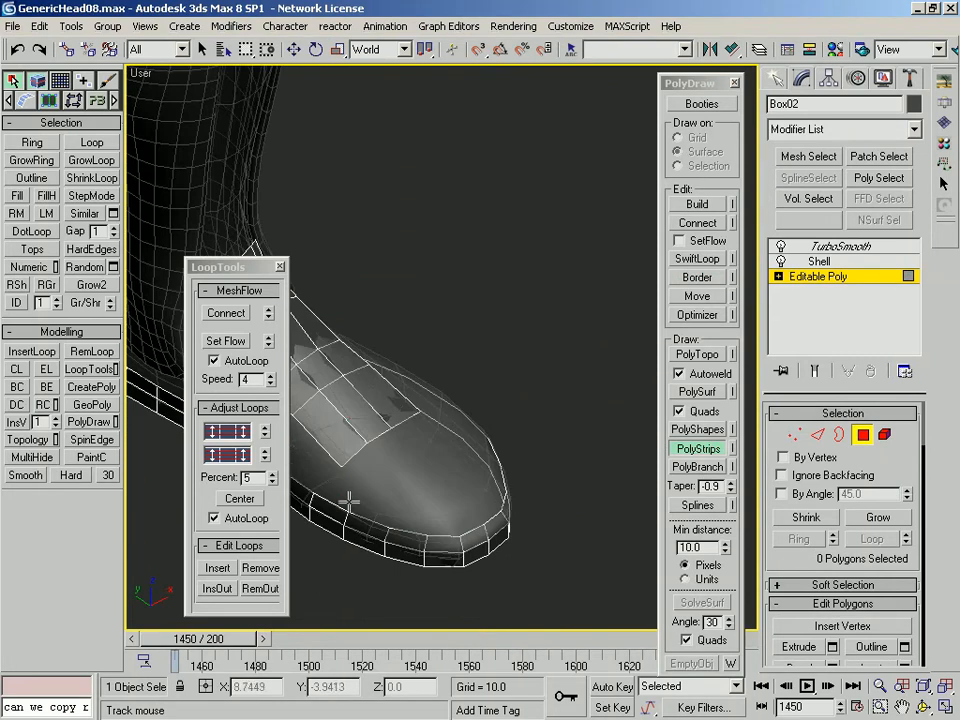
{"action": "mouse_move", "coordinate": [427, 435]}
{"action": "middle_mouse_down", "text": "alt"}
{"action": "mouse_move", "coordinate": [396, 439]}
{"action": "mouse_move", "coordinate": [440, 435]}
{"action": "middle_mouse_up", "text": "alt"}
{"action": "right_click", "coordinate": [501, 479]}
Select surplus cross edges along the new toe band and remove them to leave fewer segments
{"action": "key", "text": "2"}
{"action": "left_click", "coordinate": [472, 442]}
{"action": "scroll", "coordinate": [490, 470], "scroll_direction": "up", "scroll_amount": 3}
{"action": "left_click", "coordinate": [514, 512], "text": "ctrl"}
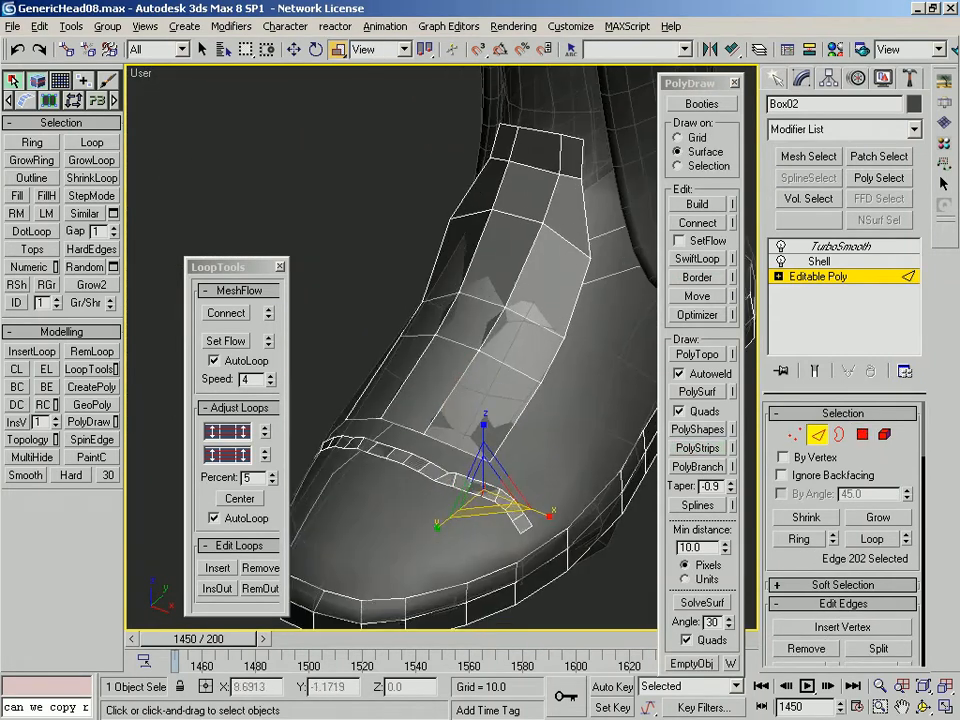
{"action": "left_click", "coordinate": [476, 488], "text": "ctrl"}
{"action": "middle_click_drag", "start_coordinate": [476, 488], "coordinate": [366, 466], "text": "alt"}
{"action": "left_click", "coordinate": [366, 467]}
{"action": "left_click", "coordinate": [318, 490]}
{"action": "middle_click_drag", "start_coordinate": [308, 476], "coordinate": [437, 408]}
{"action": "left_click", "coordinate": [377, 443]}
{"action": "scroll", "coordinate": [390, 440], "scroll_direction": "up", "scroll_amount": 2}
{"action": "left_click_drag", "start_coordinate": [366, 488], "coordinate": [364, 484]}
{"action": "left_click", "coordinate": [364, 495]}
{"action": "middle_click_drag", "start_coordinate": [410, 475], "coordinate": [475, 468], "text": "alt"}
{"action": "scroll", "coordinate": [360, 497], "scroll_direction": "down", "scroll_amount": 3}
{"action": "scroll", "coordinate": [360, 497], "scroll_direction": "up", "scroll_amount": 2}
Select several edges along the toe band and nudge them to even out its shape over the boot
{"action": "left_click", "coordinate": [699, 300]}
{"action": "middle_click_drag", "start_coordinate": [424, 397], "coordinate": [500, 395], "text": "alt"}
{"action": "right_click", "coordinate": [471, 420]}
{"action": "left_click", "coordinate": [820, 437]}
{"action": "left_click", "coordinate": [560, 385]}
{"action": "left_click", "coordinate": [818, 439]}
{"action": "mouse_move", "coordinate": [433, 422]}
{"action": "middle_mouse_down", "text": "alt"}
{"action": "mouse_move", "coordinate": [390, 440]}
{"action": "mouse_move", "coordinate": [440, 434]}
{"action": "middle_mouse_up", "text": "alt"}
{"action": "left_click", "coordinate": [375, 422]}
{"action": "left_click", "coordinate": [349, 430], "text": "ctrl"}
{"action": "left_click", "coordinate": [322, 426], "text": "ctrl"}
{"action": "middle_click_drag", "start_coordinate": [322, 426], "coordinate": [503, 425]}
{"action": "left_click", "coordinate": [411, 428], "text": "ctrl"}
{"action": "left_click", "coordinate": [377, 425], "text": "ctrl"}
{"action": "left_click", "coordinate": [527, 410], "text": "ctrl"}
{"action": "key", "text": "w"}
{"action": "middle_click_drag", "start_coordinate": [572, 408], "coordinate": [527, 355], "text": "alt"}
{"action": "left_click_drag", "start_coordinate": [459, 376], "coordinate": [460, 366]}
{"action": "middle_click_drag", "start_coordinate": [460, 366], "coordinate": [520, 385], "text": "alt"}
{"action": "middle_click_drag", "start_coordinate": [520, 385], "coordinate": [487, 410]}
Leave edge editing and adjust the toe band's outline over the surface with the PolyDraw Move tool
{"action": "left_click", "coordinate": [818, 444]}
{"action": "left_click", "coordinate": [428, 292]}
{"action": "left_click", "coordinate": [456, 360]}
{"action": "left_click", "coordinate": [339, 307]}
{"action": "left_click", "coordinate": [525, 338]}
{"action": "left_click", "coordinate": [818, 276]}
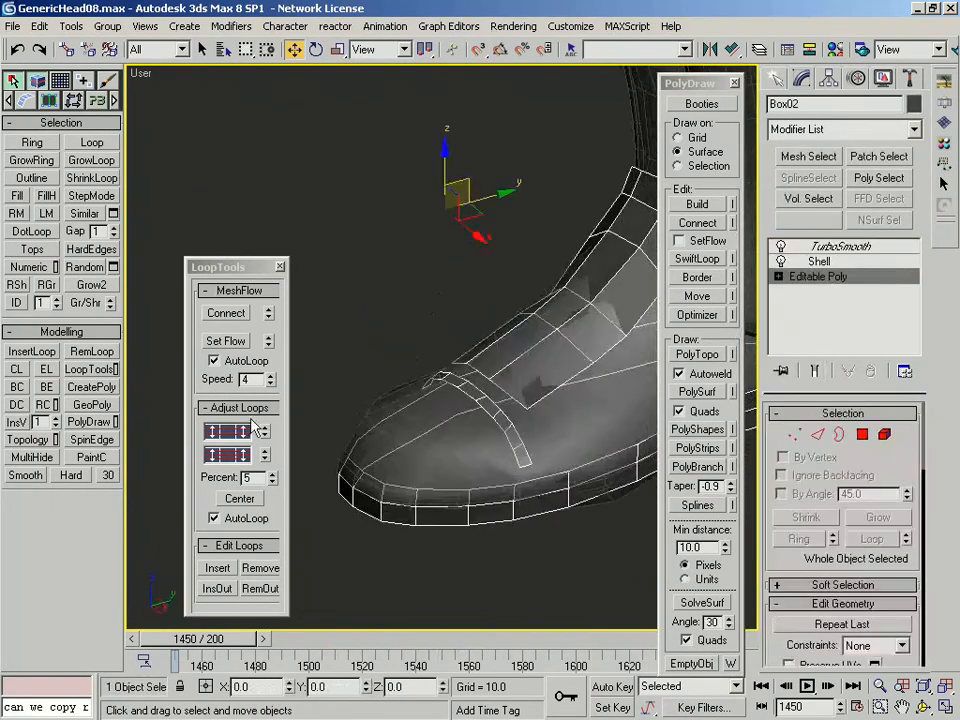
{"action": "left_click", "coordinate": [698, 292]}
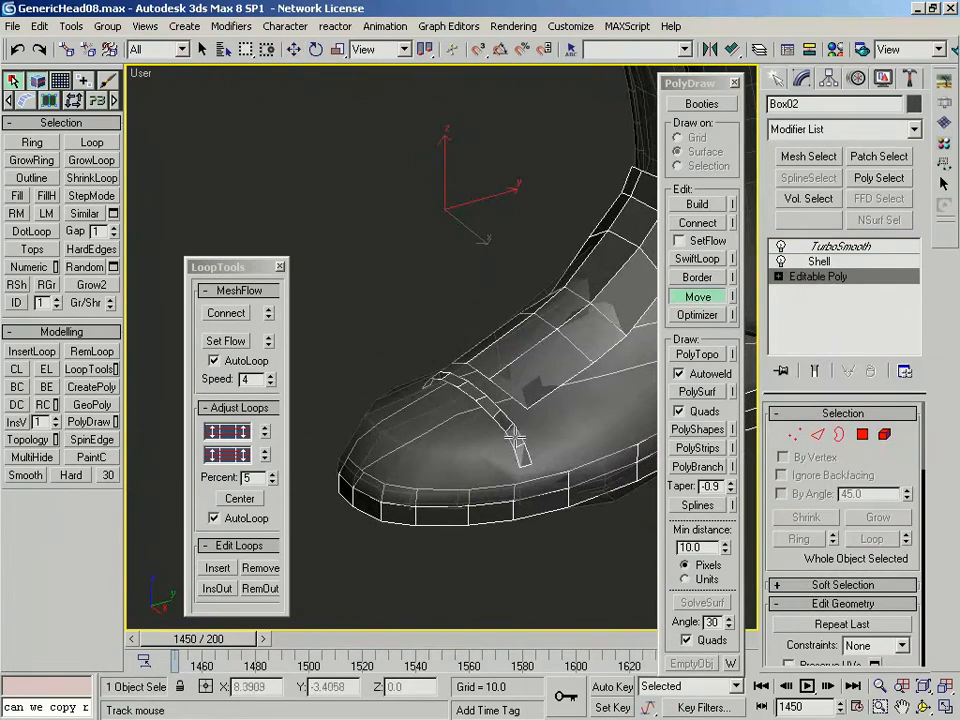
{"action": "middle_click_drag", "start_coordinate": [491, 418], "coordinate": [509, 388], "text": "alt"}
{"action": "right_click", "coordinate": [509, 388]}
Extend the toe band's front edge forward into the first toe-cap polygons with the Border tool
{"action": "key", "text": "2"}
{"action": "middle_click_drag", "start_coordinate": [441, 373], "coordinate": [427, 380], "text": "alt"}
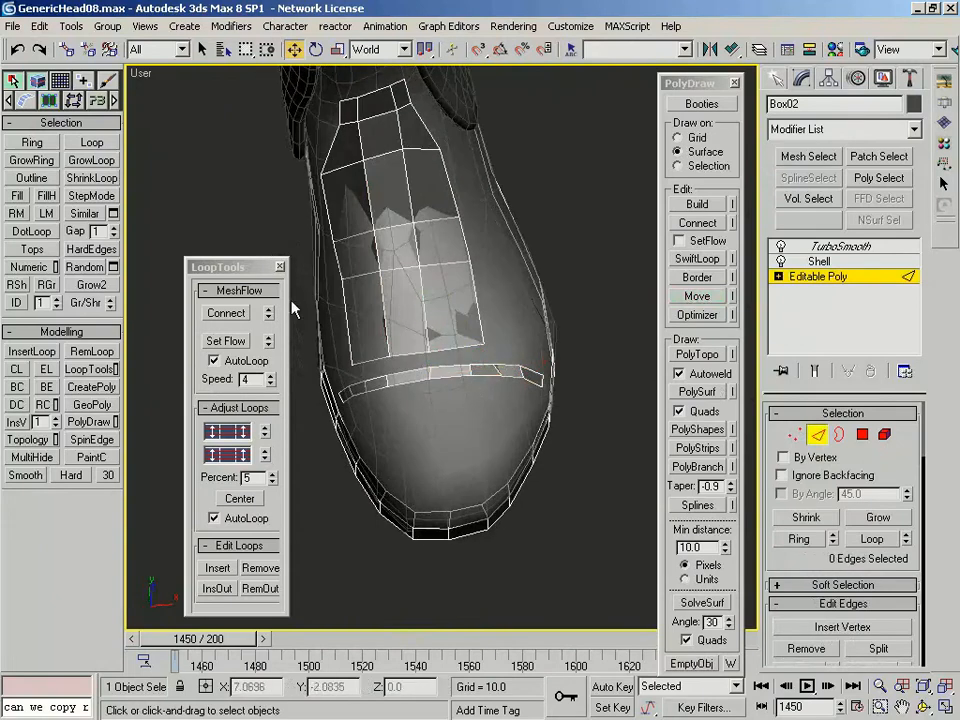
{"action": "left_click", "coordinate": [350, 391]}
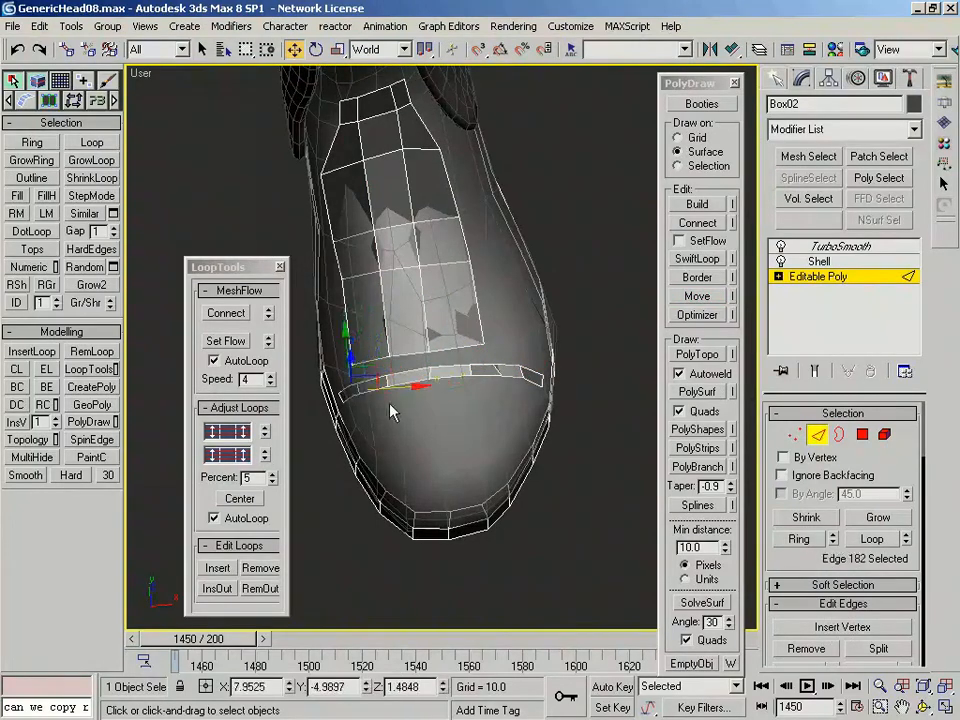
{"action": "left_click", "coordinate": [697, 277]}
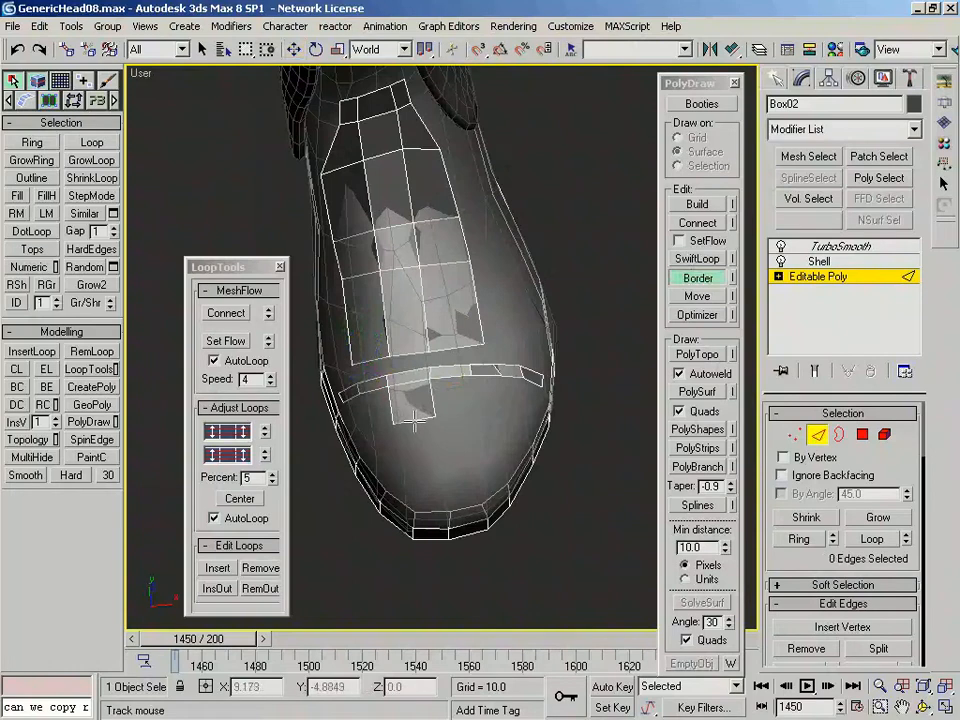
{"action": "middle_click_drag", "start_coordinate": [479, 461], "coordinate": [474, 363], "text": "alt"}
{"action": "right_click", "coordinate": [345, 416]}
Adjust the new toe-cap polygons and the vertices along their front edge to follow the boot surface
{"action": "key", "text": "4"}
{"action": "left_click", "coordinate": [341, 421]}
{"action": "left_click", "coordinate": [312, 425], "text": "ctrl"}
{"action": "left_click_drag", "start_coordinate": [402, 377], "coordinate": [411, 377]}
{"action": "middle_click_drag", "start_coordinate": [516, 371], "coordinate": [505, 385], "text": "alt"}
{"action": "key", "text": "1"}
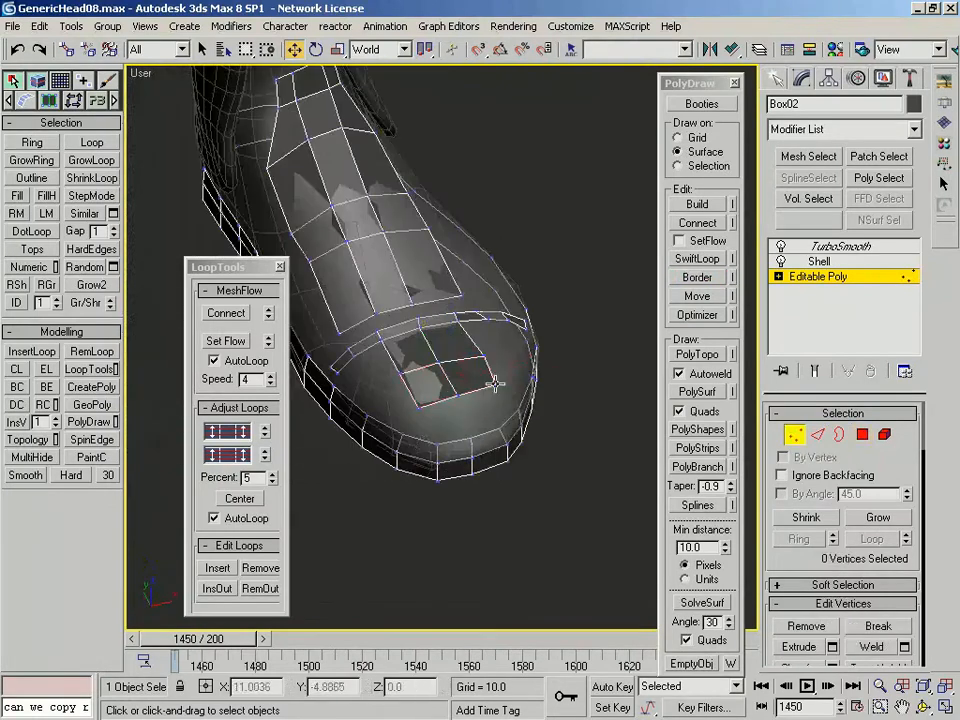
{"action": "middle_click_drag", "start_coordinate": [424, 408], "coordinate": [440, 440], "text": "alt"}
{"action": "left_click_drag", "start_coordinate": [445, 358], "coordinate": [439, 346]}
{"action": "middle_click_drag", "start_coordinate": [439, 346], "coordinate": [424, 318], "text": "alt"}
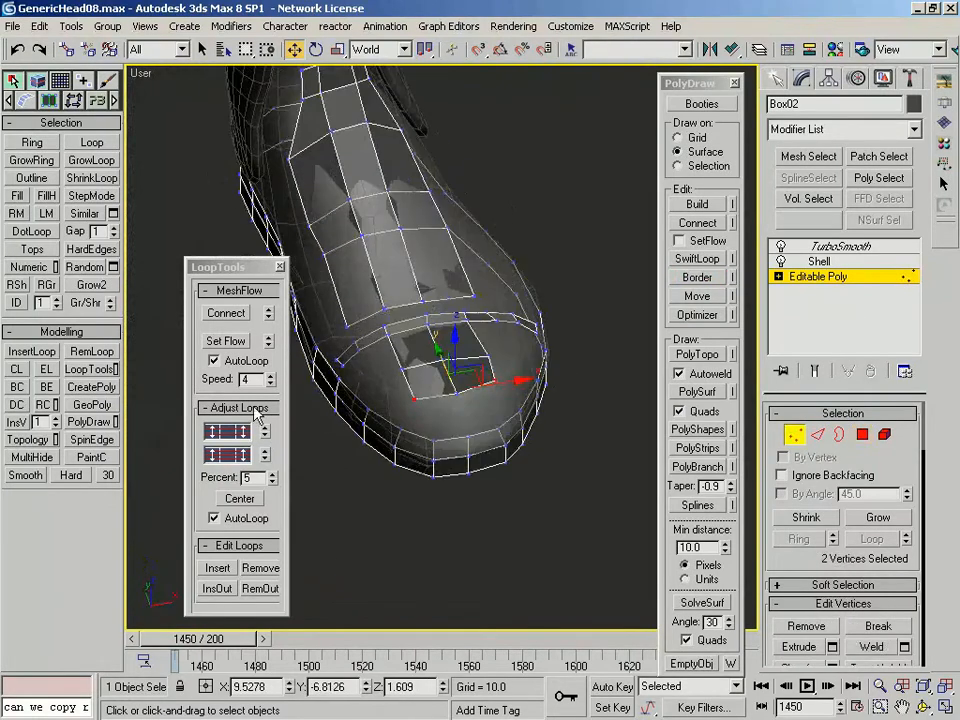
Extend the toe cap with the Border tool down to the sole strip and out toward its sides
{"action": "left_click", "coordinate": [698, 277]}
{"action": "scroll", "coordinate": [603, 335], "scroll_direction": "up", "scroll_amount": 1}
{"action": "left_click_drag", "start_coordinate": [456, 439], "coordinate": [448, 380]}
{"action": "middle_click_drag", "start_coordinate": [430, 425], "coordinate": [369, 368], "text": "alt"}
{"action": "right_click", "coordinate": [518, 381]}
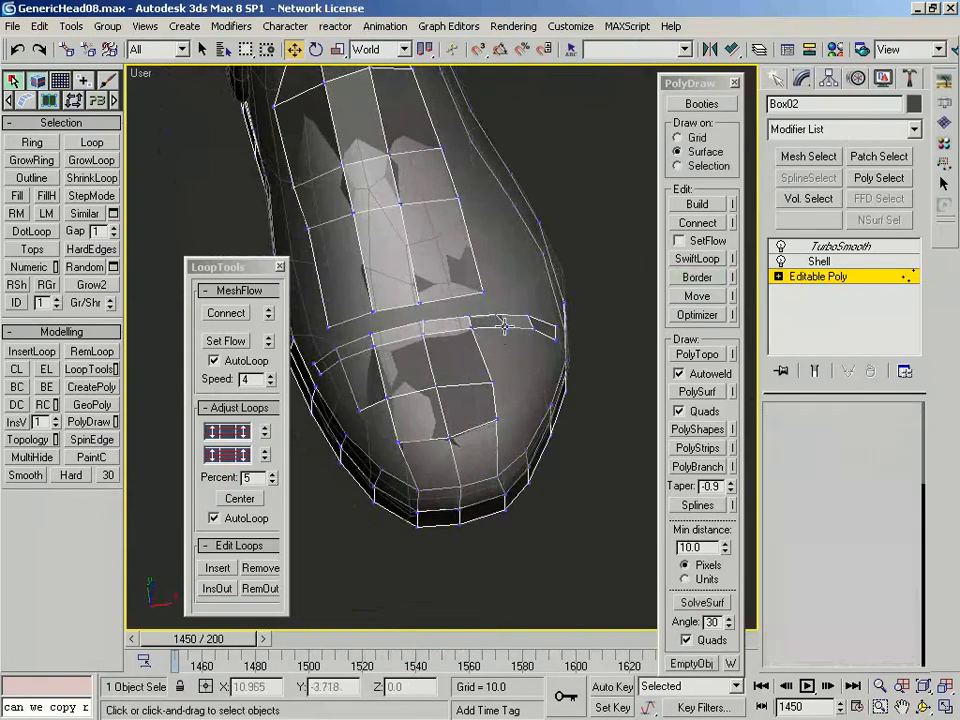
{"action": "left_click", "coordinate": [698, 277]}
{"action": "mouse_move", "coordinate": [497, 386]}
{"action": "middle_mouse_down", "text": "alt"}
{"action": "mouse_move", "coordinate": [491, 336]}
{"action": "mouse_move", "coordinate": [523, 401]}
{"action": "mouse_move", "coordinate": [507, 400]}
{"action": "middle_mouse_up", "text": "alt"}
Select the three boot objects together, apply an FFD 4x4x4 modifier and start editing its control points
{"action": "left_click_drag", "start_coordinate": [364, 152], "coordinate": [536, 392]}
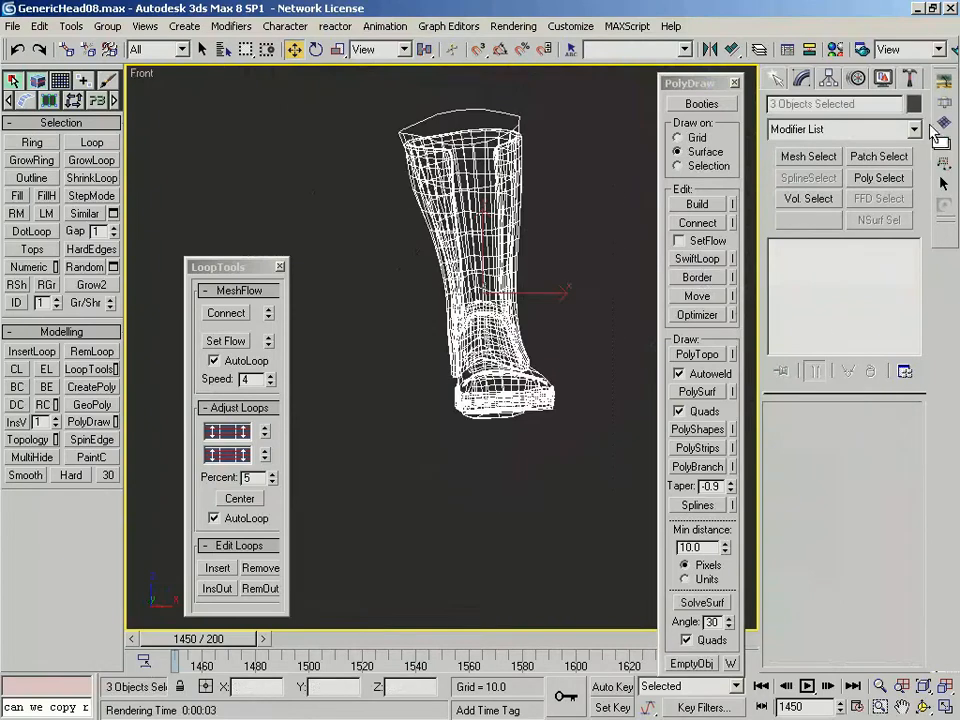
{"action": "left_click", "coordinate": [845, 129]}
{"action": "key", "text": "f"}
{"action": "left_click", "coordinate": [842, 188]}
{"action": "middle_click_drag", "start_coordinate": [517, 232], "coordinate": [515, 305], "text": "alt"}
{"action": "key", "text": "1"}
Move the lattice control points at the outer front corner of the toe slightly outward
{"action": "mouse_move", "coordinate": [429, 475]}
{"action": "middle_mouse_down", "text": "alt"}
{"action": "mouse_move", "coordinate": [568, 392]}
{"action": "mouse_move", "coordinate": [433, 469]}
{"action": "mouse_move", "coordinate": [432, 490]}
{"action": "middle_mouse_up", "text": "alt"}
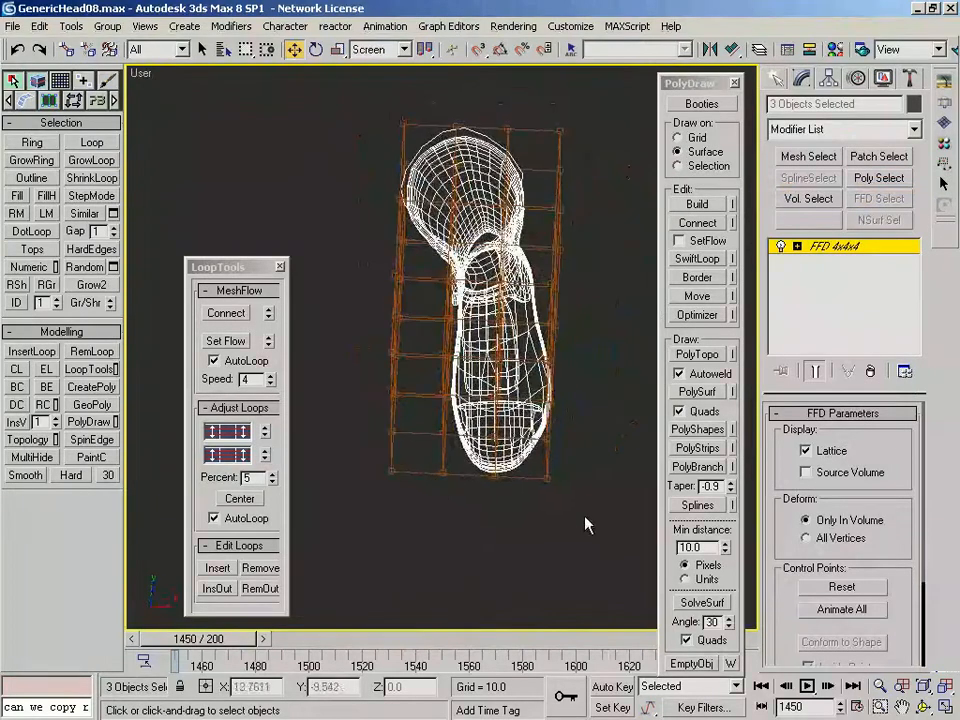
{"action": "left_click_drag", "start_coordinate": [537, 432], "coordinate": [533, 427]}
{"action": "key", "text": "f"}
{"action": "middle_click_drag", "start_coordinate": [533, 427], "coordinate": [561, 483], "text": "ctrl+alt"}
{"action": "left_click_drag", "start_coordinate": [560, 435], "coordinate": [568, 435]}
{"action": "middle_click_drag", "start_coordinate": [571, 435], "coordinate": [557, 562], "text": "alt"}
Check the lattice from above, then adjust its outer control points in the front view
{"action": "key", "text": "t"}
{"action": "scroll", "coordinate": [528, 466], "scroll_direction": "down", "scroll_amount": 5}
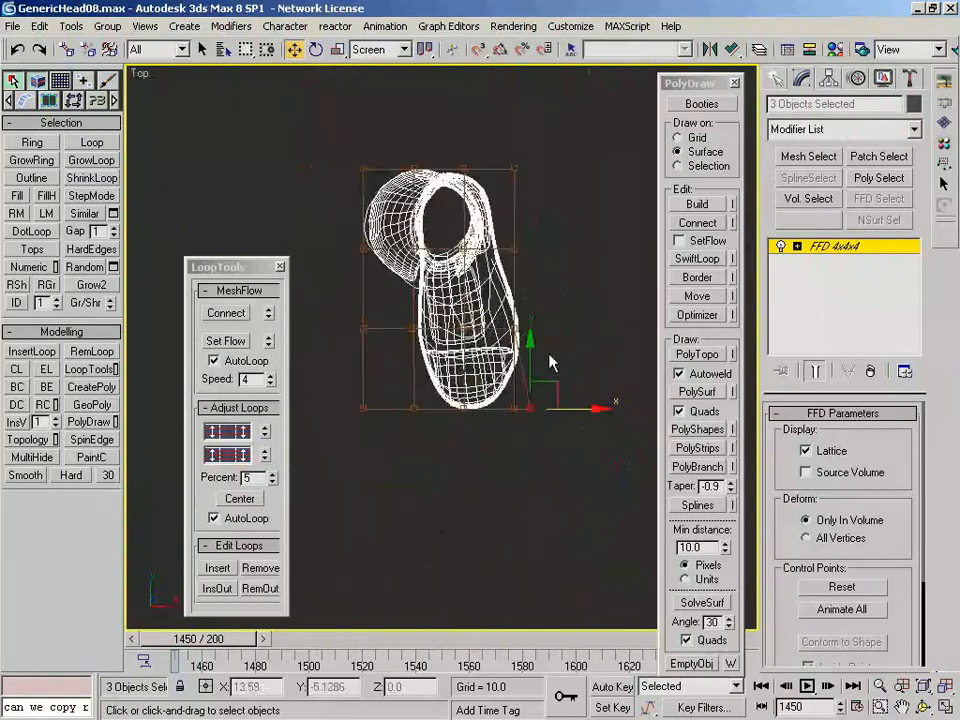
{"action": "key", "text": "f"}
{"action": "left_click_drag", "start_coordinate": [561, 283], "coordinate": [558, 267]}
{"action": "key", "text": "z"}
{"action": "scroll", "coordinate": [516, 312], "scroll_direction": "down", "scroll_amount": 4}
{"action": "middle_click_drag", "start_coordinate": [518, 370], "coordinate": [512, 398]}
{"action": "left_click_drag", "start_coordinate": [345, 222], "coordinate": [564, 287]}
In the right view, raise the control points above the toe and lower the front bottom ones slightly
{"action": "key", "text": "r"}
{"action": "key", "text": "z"}
{"action": "scroll", "coordinate": [576, 104], "scroll_direction": "down", "scroll_amount": 3}
{"action": "middle_click_drag", "start_coordinate": [576, 104], "coordinate": [578, 160]}
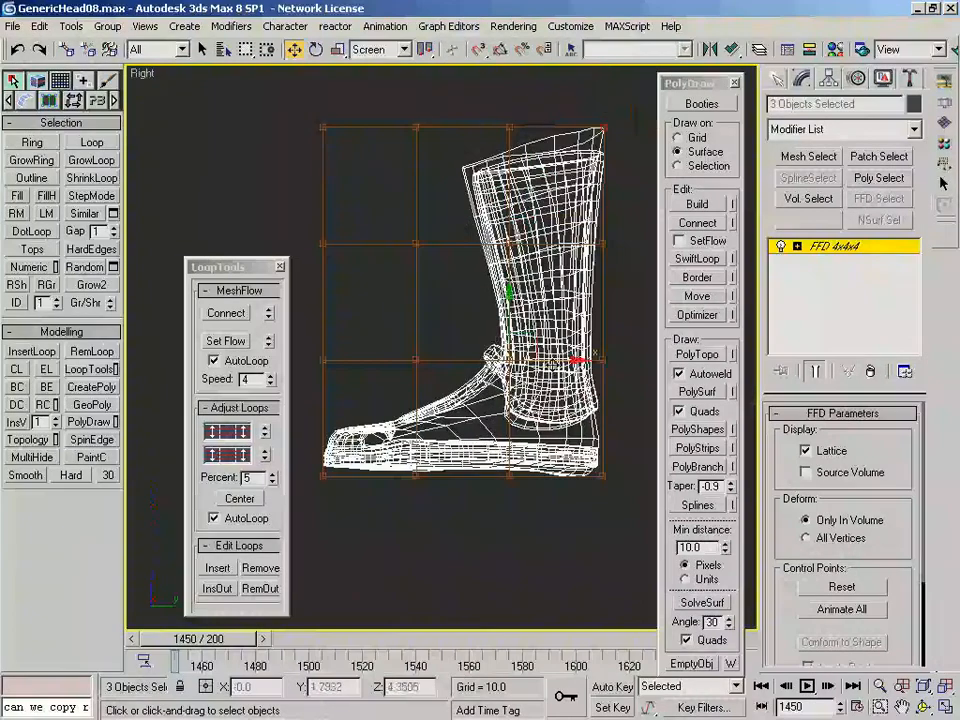
{"action": "left_click_drag", "start_coordinate": [551, 364], "coordinate": [524, 367]}
{"action": "left_click_drag", "start_coordinate": [457, 358], "coordinate": [424, 381]}
{"action": "left_click_drag", "start_coordinate": [369, 320], "coordinate": [368, 250]}
{"action": "left_click_drag", "start_coordinate": [369, 418], "coordinate": [369, 424]}
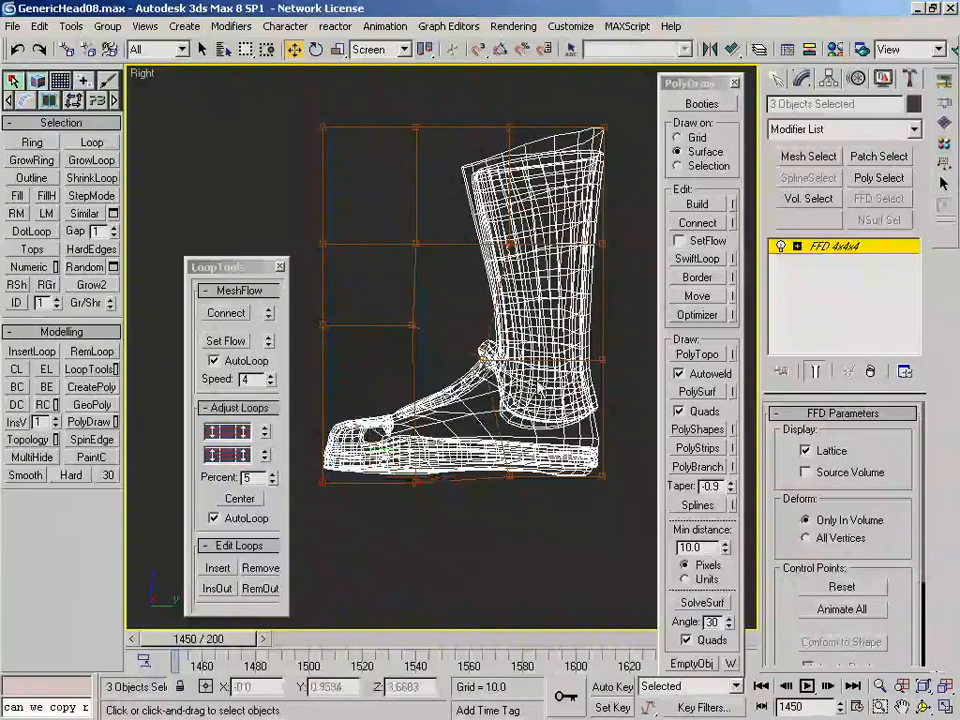
Show the boot shaded, adjust the lattice points on its inner side in the front view, and leave control-point editing
{"action": "key", "text": "F3"}
{"action": "middle_click_drag", "start_coordinate": [474, 389], "coordinate": [546, 399], "text": "alt"}
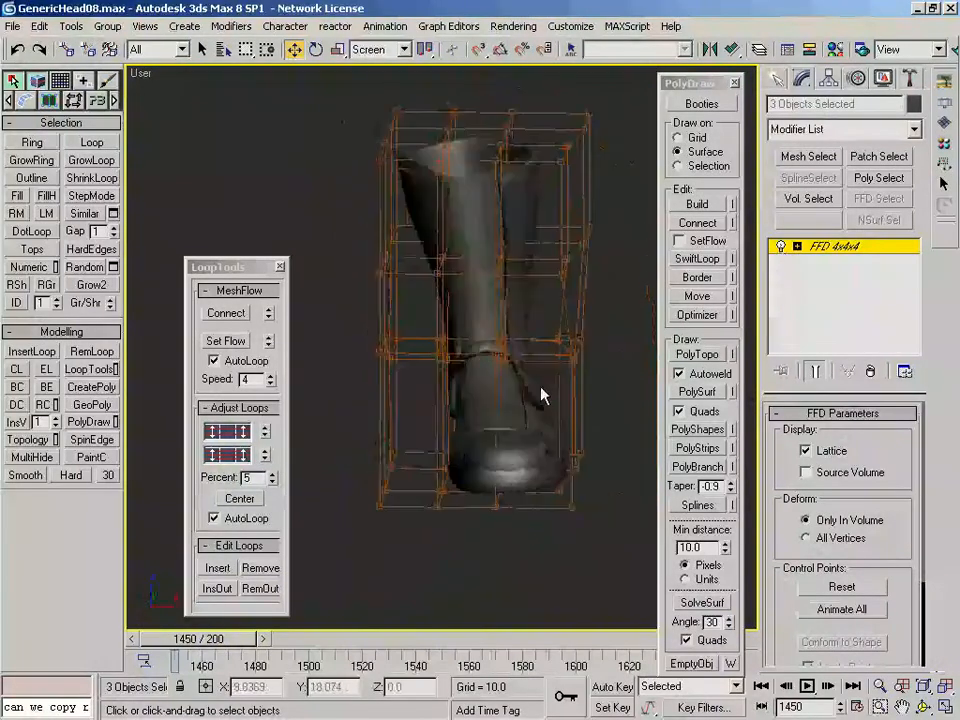
{"action": "key", "text": "f"}
{"action": "left_click_drag", "start_coordinate": [336, 298], "coordinate": [445, 510]}
{"action": "left_click_drag", "start_coordinate": [363, 315], "coordinate": [410, 413]}
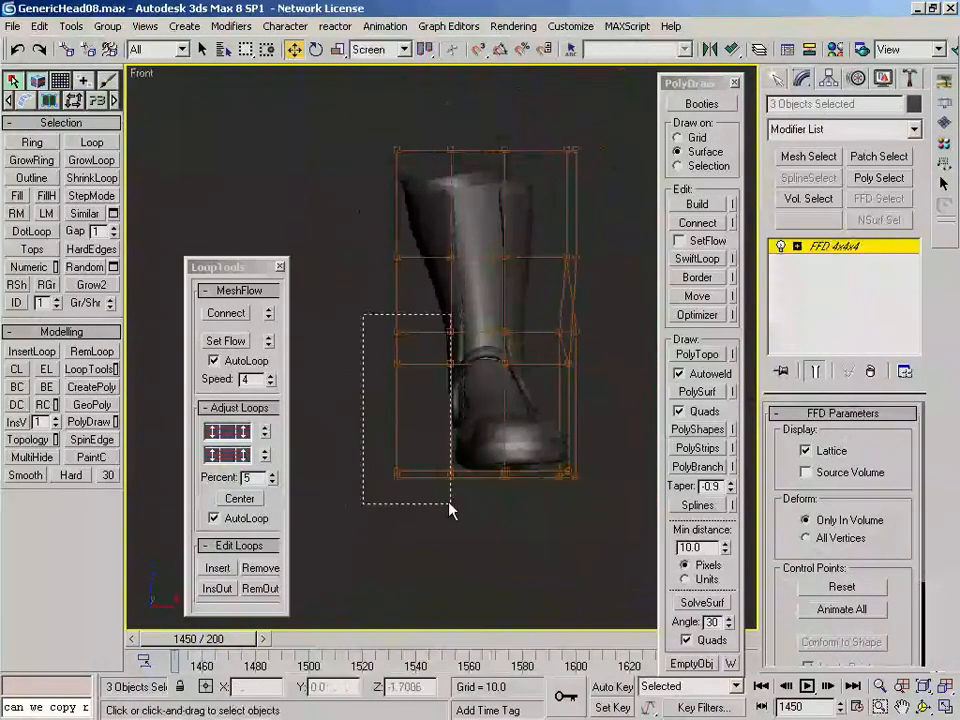
{"action": "left_click_drag", "start_coordinate": [367, 137], "coordinate": [474, 307]}
{"action": "key", "text": "ctrl+b"}
Select the foot piece Box02 and inspect its deformed toe and sole with and without edged faces
{"action": "left_click", "coordinate": [501, 392]}
{"action": "key", "text": "F4"}
{"action": "scroll", "coordinate": [499, 381], "scroll_direction": "up", "scroll_amount": 4}
{"action": "scroll", "coordinate": [495, 400], "scroll_direction": "down", "scroll_amount": 2}
{"action": "key", "text": "F4"}
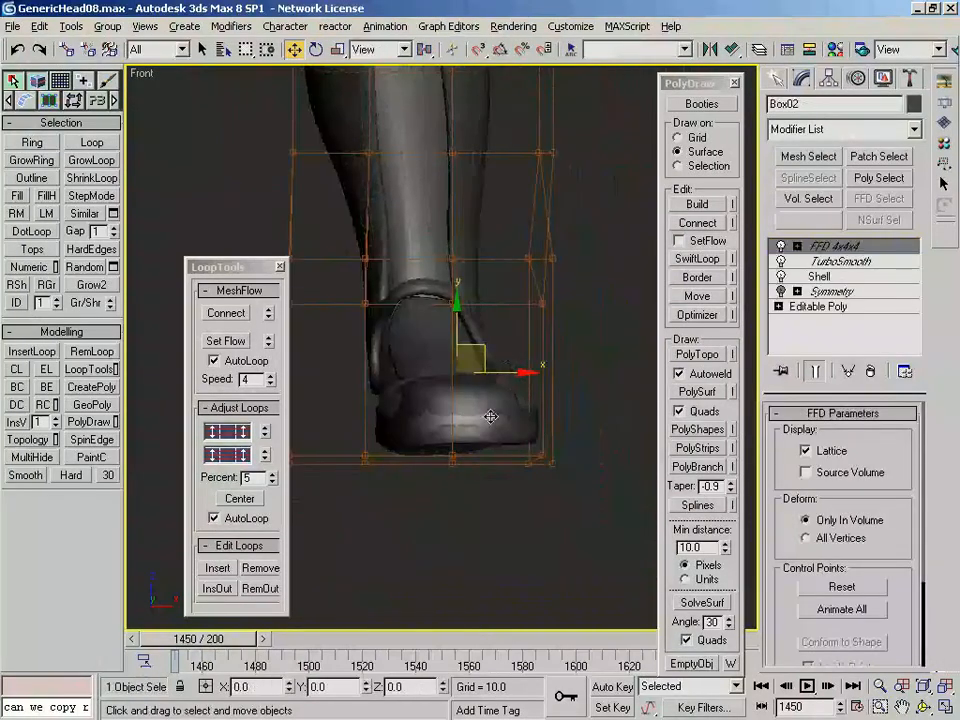
{"action": "middle_click_drag", "start_coordinate": [490, 426], "coordinate": [489, 387], "text": "alt"}
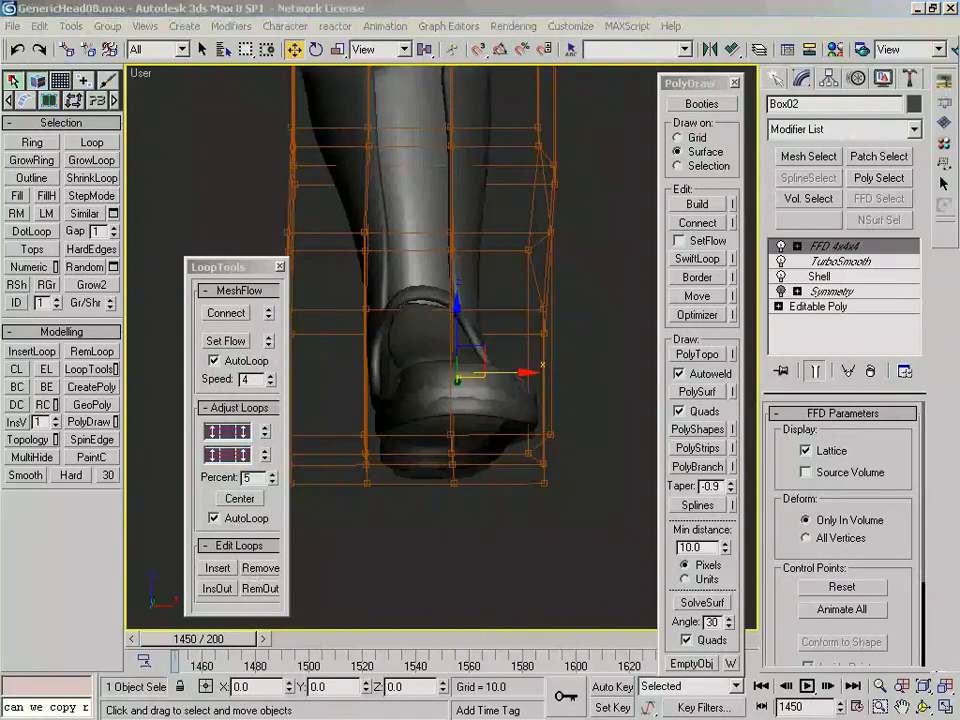
{"action": "key", "text": "alt+Tab"}
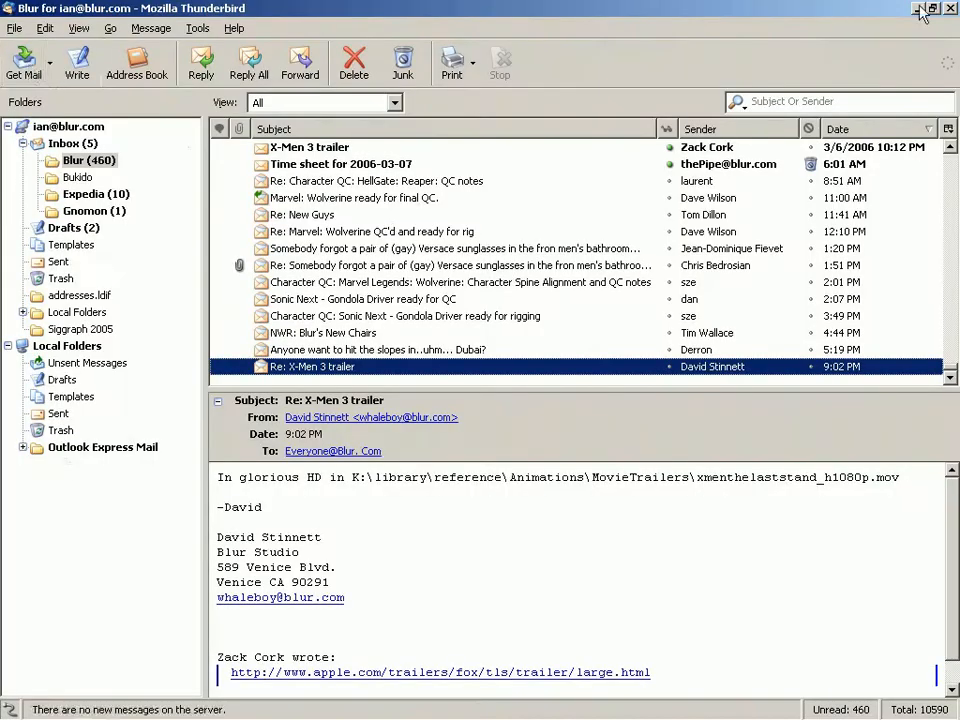
{"action": "left_click", "coordinate": [918, 8]}
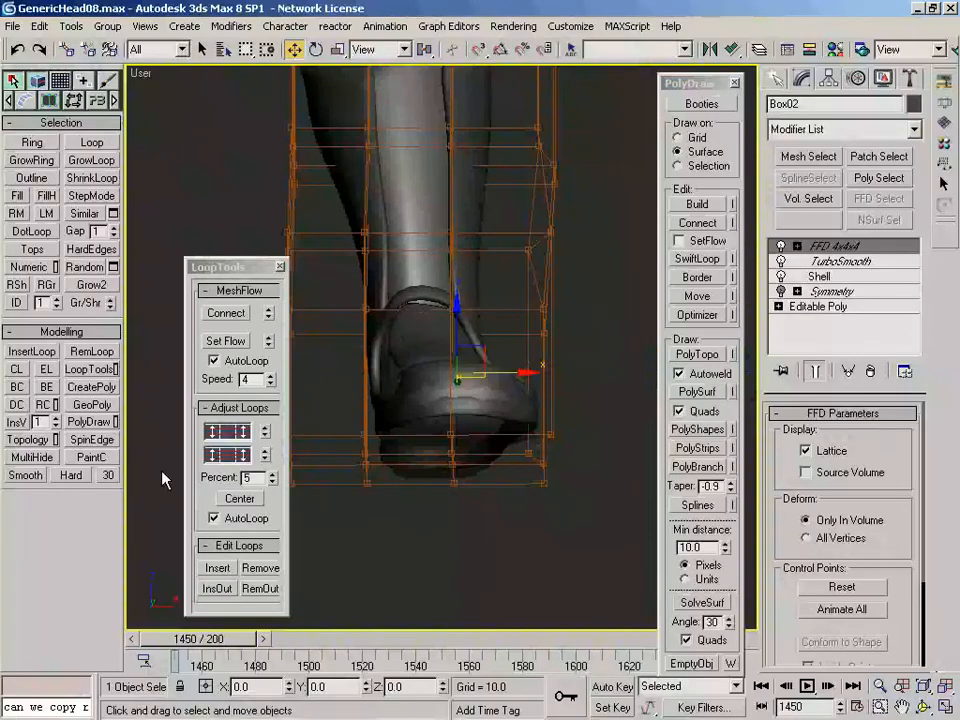
Examine Box02's toe cap and sole band around the toe, both smoothed and with TurboSmooth off
{"action": "middle_click_drag", "start_coordinate": [484, 327], "coordinate": [594, 398], "text": "alt"}
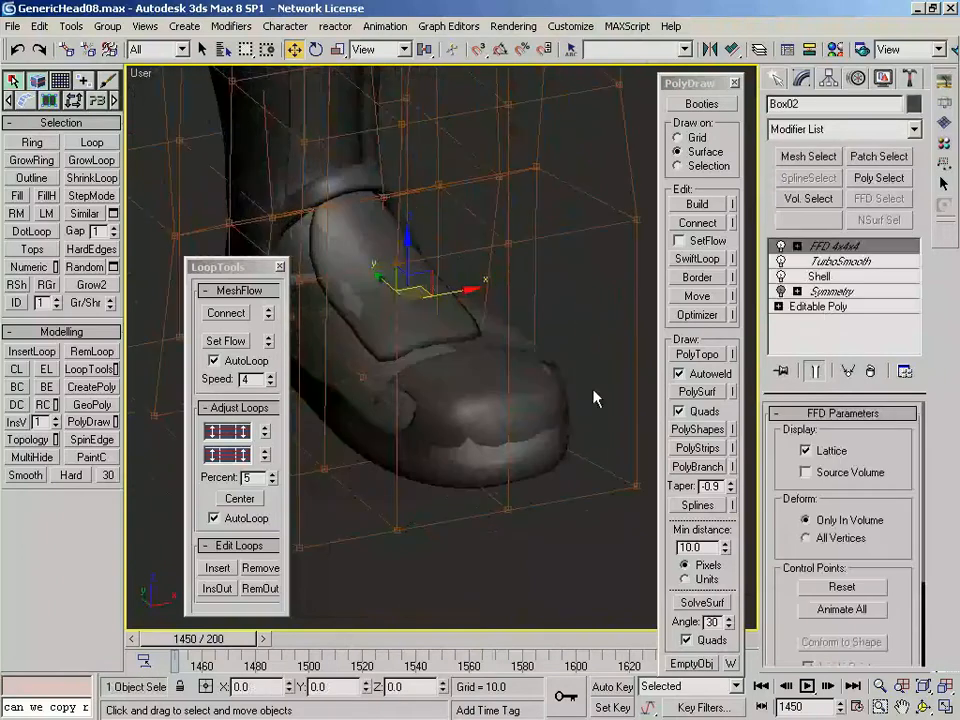
{"action": "left_click", "coordinate": [831, 291]}
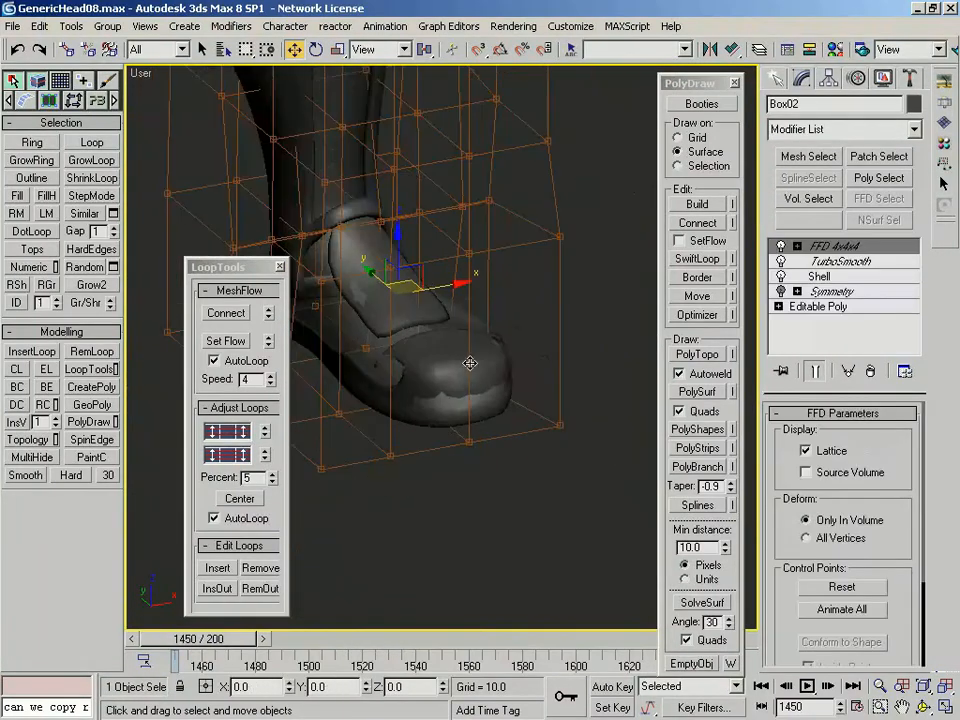
{"action": "middle_click_drag", "start_coordinate": [469, 363], "coordinate": [397, 385], "text": "alt"}
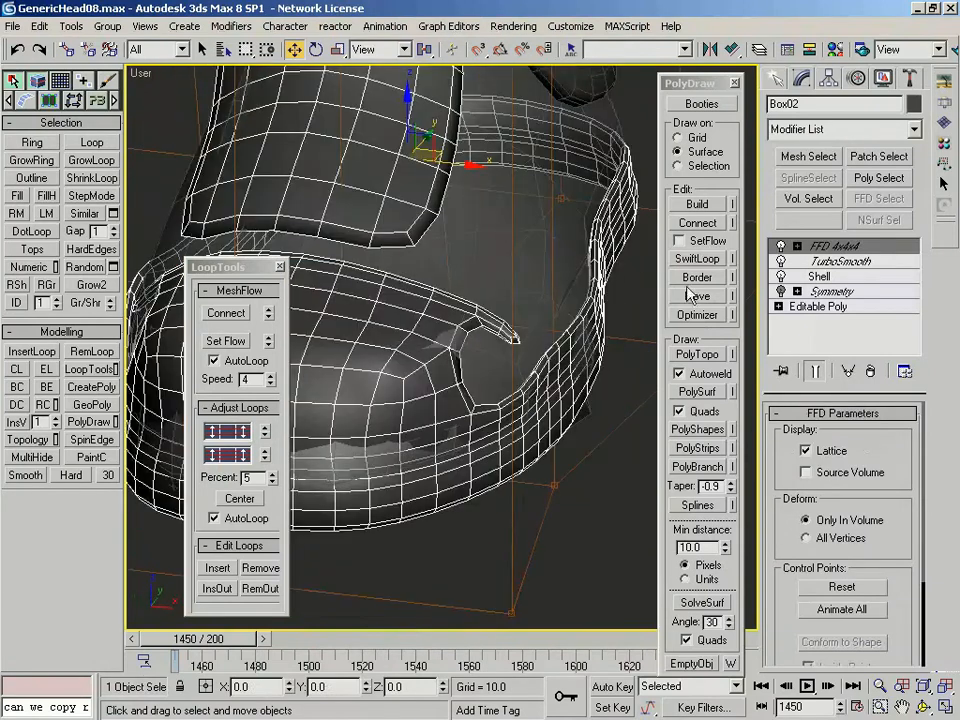
{"action": "left_click", "coordinate": [810, 292]}
{"action": "left_click", "coordinate": [835, 262]}
{"action": "scroll", "coordinate": [531, 388], "scroll_direction": "up", "scroll_amount": 5}
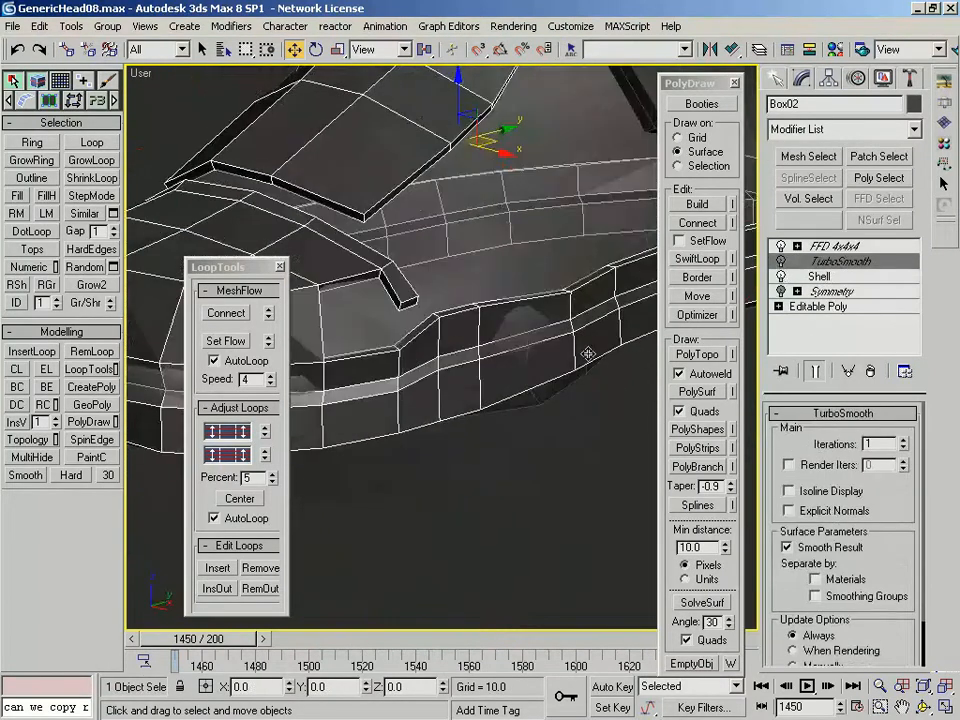
{"action": "left_click", "coordinate": [780, 260]}
{"action": "left_click", "coordinate": [839, 306]}
{"action": "scroll", "coordinate": [600, 345], "scroll_direction": "down", "scroll_amount": 3}
Move Box02's FFD 4x4x4 modifier below Symmetry in the stack and collapse it into the editable poly
{"action": "left_click", "coordinate": [843, 247]}
{"action": "left_click_drag", "start_coordinate": [843, 247], "coordinate": [834, 298]}
{"action": "right_click", "coordinate": [828, 292]}
Select the Booties reference mesh, move its FFD 4x4x4 below Symmetry and collapse it into the base mesh
{"action": "left_click", "coordinate": [504, 409]}
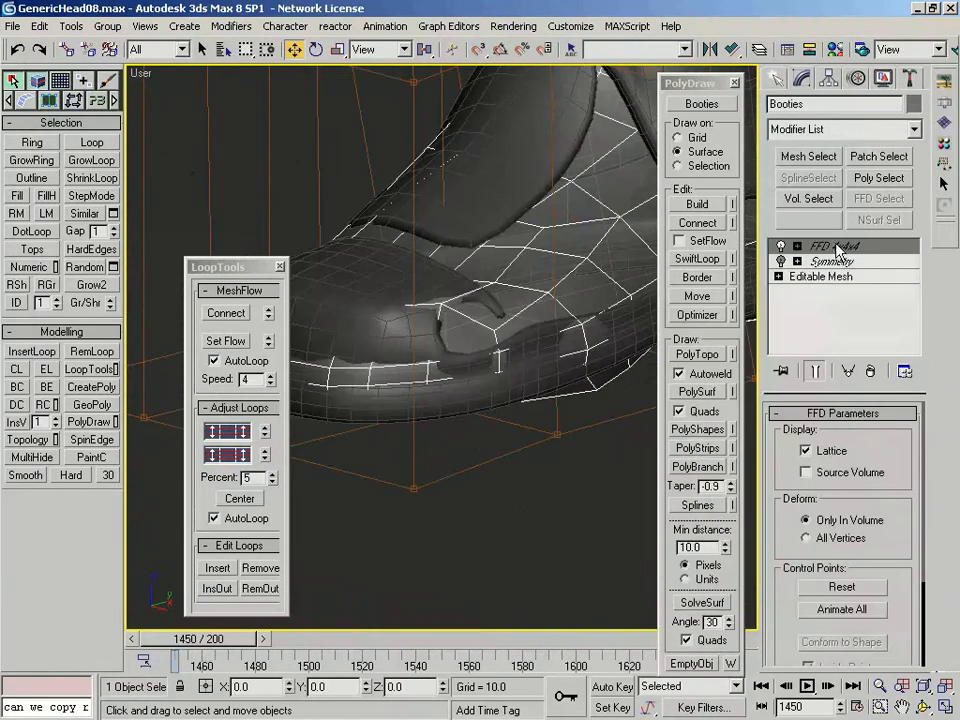
{"action": "left_click_drag", "start_coordinate": [836, 248], "coordinate": [828, 268]}
{"action": "right_click", "coordinate": [824, 260]}
{"action": "left_click", "coordinate": [757, 396]}
Select the leg piece Box01, move its FFD 4x4x4 below Symmetry and collapse it into the editable poly
{"action": "left_click", "coordinate": [504, 172]}
{"action": "scroll", "coordinate": [504, 172], "scroll_direction": "up", "scroll_amount": 3}
{"action": "middle_click_drag", "start_coordinate": [500, 165], "coordinate": [350, 490]}
{"action": "left_click", "coordinate": [545, 366]}
{"action": "left_click_drag", "start_coordinate": [838, 308], "coordinate": [838, 300]}
{"action": "right_click", "coordinate": [839, 290]}
{"action": "left_click", "coordinate": [767, 429]}
Select the open border edges of Box01 along the front opening, the ankle and the lower rim
{"action": "scroll", "coordinate": [592, 478], "scroll_direction": "down", "scroll_amount": 5}
{"action": "key", "text": "F4"}
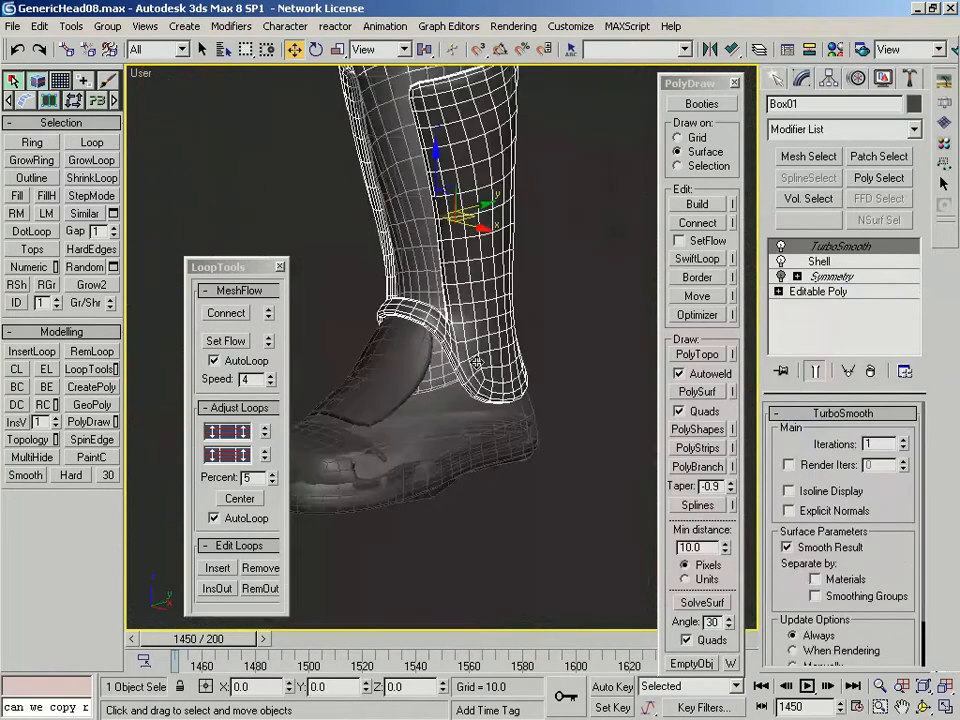
{"action": "middle_click_drag", "start_coordinate": [489, 311], "coordinate": [428, 382]}
{"action": "left_click", "coordinate": [820, 291]}
{"action": "key", "text": "F4"}
{"action": "key", "text": "2"}
{"action": "scroll", "coordinate": [428, 400], "scroll_direction": "up", "scroll_amount": 1}
{"action": "middle_click_drag", "start_coordinate": [420, 450], "coordinate": [427, 483], "text": "alt"}
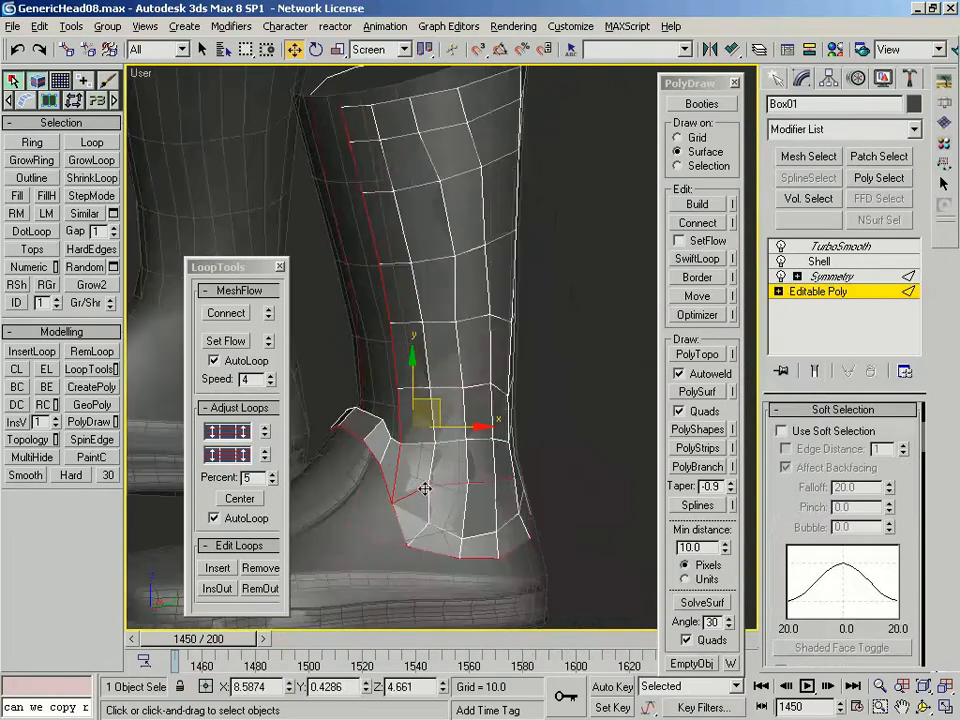
{"action": "middle_click_drag", "start_coordinate": [486, 481], "coordinate": [400, 462], "text": "alt"}
{"action": "left_click_drag", "start_coordinate": [778, 567], "coordinate": [778, 212]}
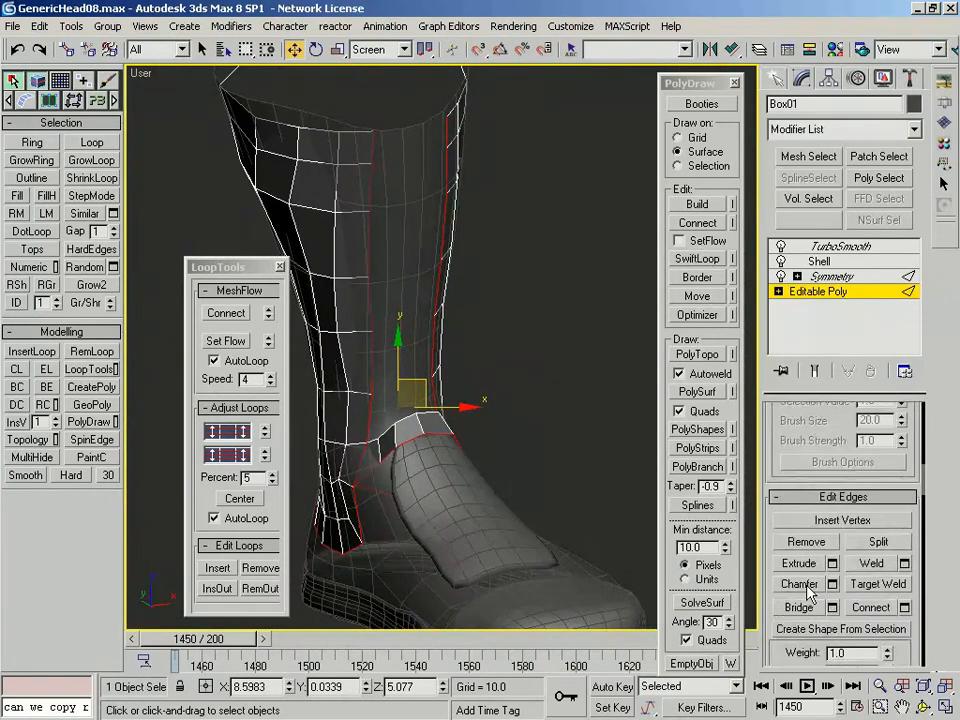
Chamfer the selected border edges of Box01 to add a narrow supporting row along the rim
{"action": "left_click", "coordinate": [807, 587]}
{"action": "middle_click_drag", "start_coordinate": [365, 490], "coordinate": [419, 361]}
{"action": "scroll", "coordinate": [419, 361], "scroll_direction": "up", "scroll_amount": 3}
{"action": "scroll", "coordinate": [397, 316], "scroll_direction": "down", "scroll_amount": 3}
{"action": "key", "text": "w"}
{"action": "middle_click_drag", "start_coordinate": [497, 332], "coordinate": [478, 345], "text": "alt"}
{"action": "scroll", "coordinate": [440, 328], "scroll_direction": "up", "scroll_amount": 3}
Connect the vertices at the ankle corner of Box01 where the chamfered rim rows meet
{"action": "key", "text": "1"}
{"action": "left_click", "coordinate": [413, 342]}
{"action": "scroll", "coordinate": [429, 363], "scroll_direction": "up", "scroll_amount": 3}
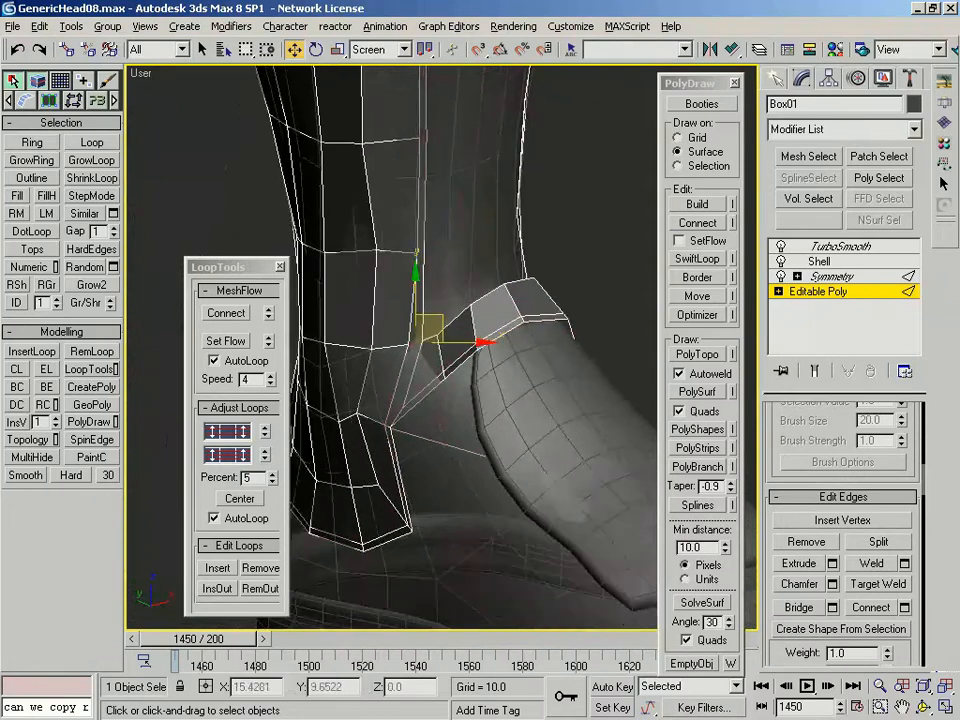
{"action": "middle_click_drag", "start_coordinate": [418, 463], "coordinate": [401, 330], "text": "alt"}
{"action": "scroll", "coordinate": [470, 312], "scroll_direction": "down", "scroll_amount": 4}
{"action": "middle_click_drag", "start_coordinate": [470, 312], "coordinate": [510, 347], "text": "alt"}
{"action": "scroll", "coordinate": [476, 384], "scroll_direction": "up", "scroll_amount": 4}
{"action": "key", "text": "ctrl+shift+e"}
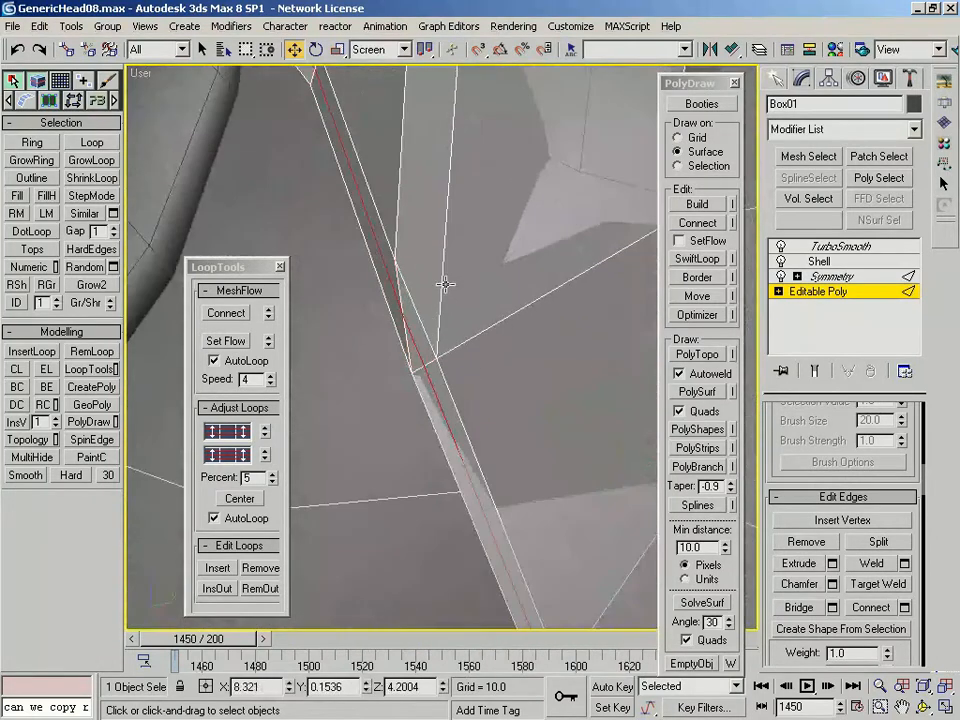
Try to connect another pair of vertices at the ankle corner of Box01's rim
{"action": "scroll", "coordinate": [445, 284], "scroll_direction": "down", "scroll_amount": 4}
{"action": "scroll", "coordinate": [443, 349], "scroll_direction": "up", "scroll_amount": 3}
{"action": "left_click", "coordinate": [424, 328], "text": "ctrl"}
{"action": "scroll", "coordinate": [422, 364], "scroll_direction": "down", "scroll_amount": 5}
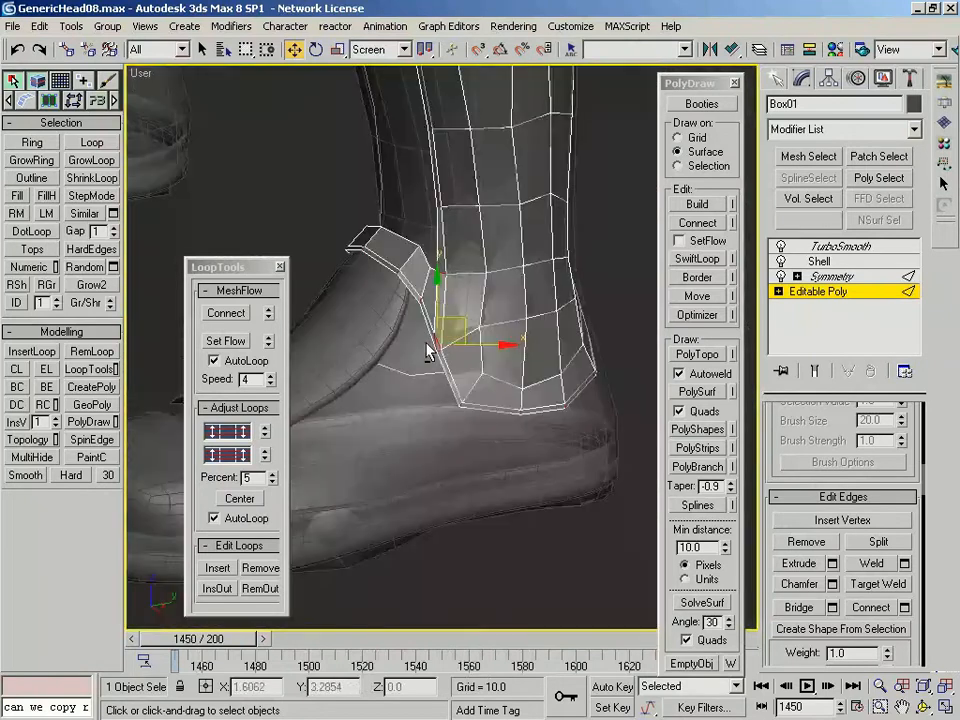
{"action": "key", "text": "ctrl+shift+e"}
{"action": "scroll", "coordinate": [427, 364], "scroll_direction": "up", "scroll_amount": 5}
{"action": "key", "text": "ctrl+z"}
Draw connecting edges across Box01's narrow rim band at the ankle junction with the PolyDraw Connect tool
{"action": "scroll", "coordinate": [420, 377], "scroll_direction": "up", "scroll_amount": 4}
{"action": "right_click", "coordinate": [383, 393]}
{"action": "left_click", "coordinate": [700, 223]}
{"action": "left_click", "coordinate": [702, 228]}
{"action": "middle_click_drag", "start_coordinate": [447, 408], "coordinate": [603, 396], "text": "alt"}
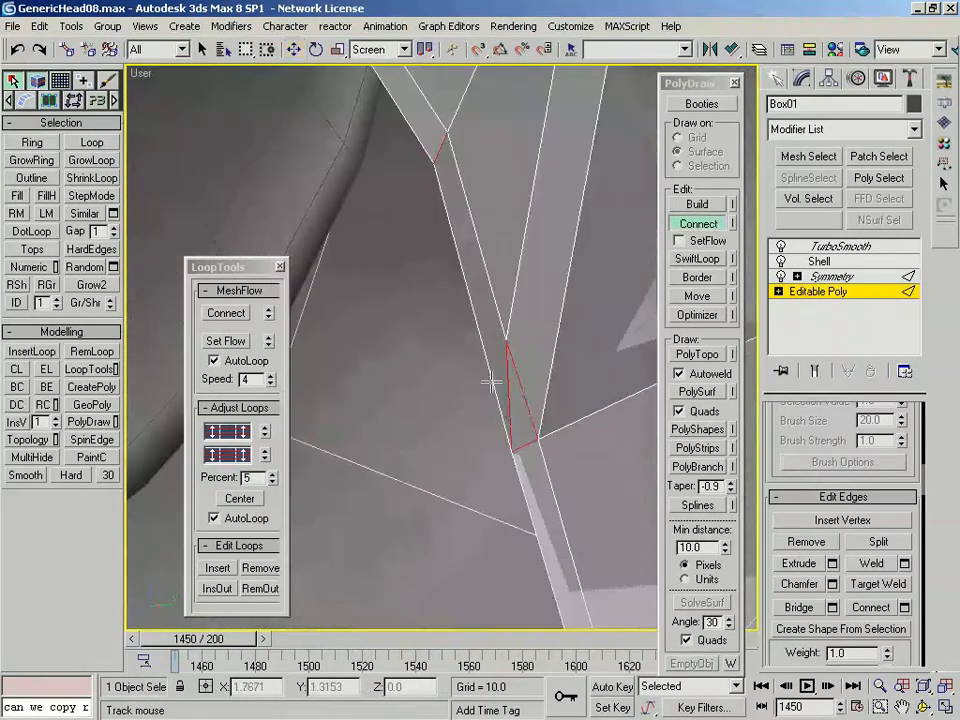
{"action": "scroll", "coordinate": [460, 438], "scroll_direction": "down", "scroll_amount": 4}
{"action": "mouse_move", "coordinate": [454, 439]}
{"action": "middle_mouse_down", "text": "alt"}
{"action": "mouse_move", "coordinate": [572, 463]}
{"action": "mouse_move", "coordinate": [452, 437]}
{"action": "middle_mouse_up", "text": "alt"}
{"action": "scroll", "coordinate": [454, 392], "scroll_direction": "up", "scroll_amount": 3}
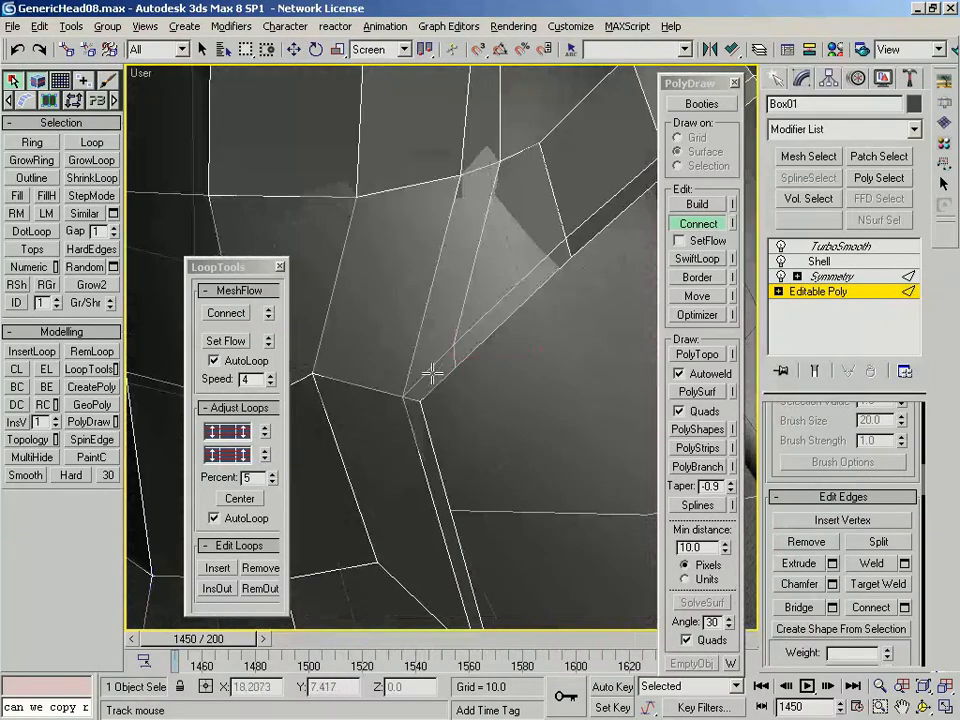
{"action": "right_click", "coordinate": [433, 373]}
Connect the points at the lower corner of Box01's front opening where the supporting rows converge
{"action": "scroll", "coordinate": [471, 365], "scroll_direction": "down", "scroll_amount": 4}
{"action": "scroll", "coordinate": [440, 393], "scroll_direction": "up", "scroll_amount": 5}
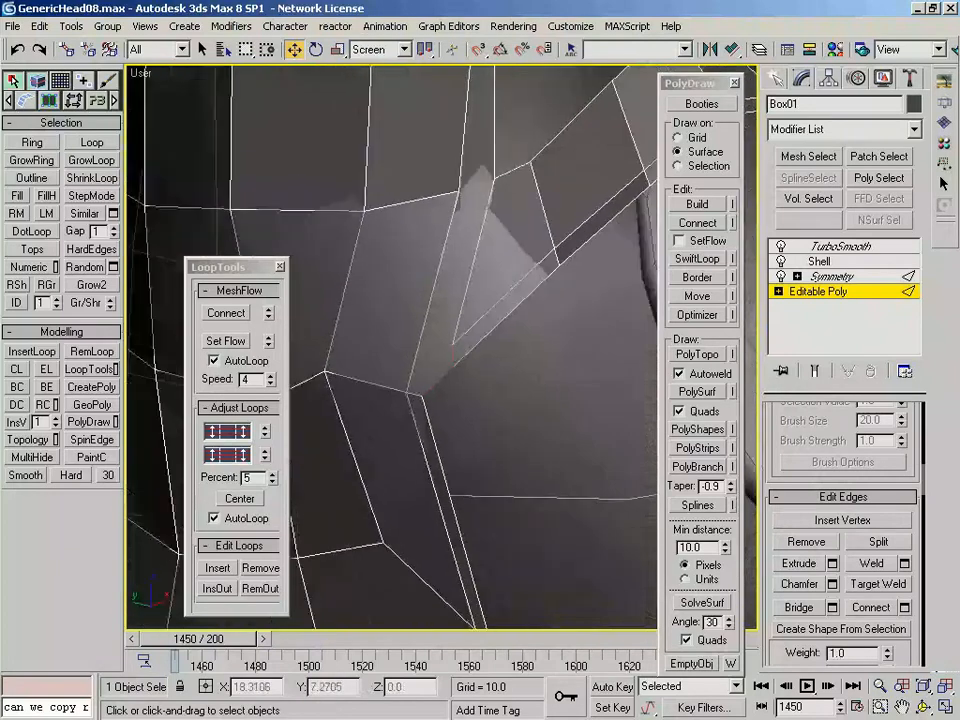
{"action": "left_click", "coordinate": [454, 358]}
{"action": "scroll", "coordinate": [454, 358], "scroll_direction": "down", "scroll_amount": 5}
{"action": "middle_click_drag", "start_coordinate": [454, 358], "coordinate": [448, 354], "text": "alt"}
{"action": "scroll", "coordinate": [448, 354], "scroll_direction": "up", "scroll_amount": 5}
{"action": "scroll", "coordinate": [567, 336], "scroll_direction": "down", "scroll_amount": 6}
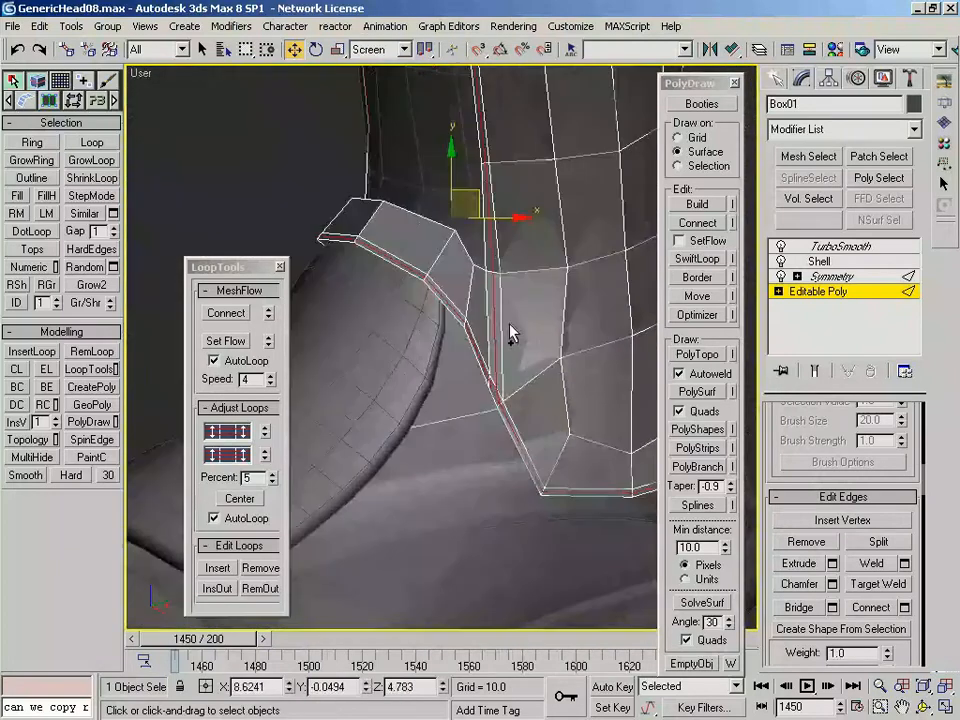
{"action": "scroll", "coordinate": [463, 208], "scroll_direction": "up", "scroll_amount": 3}
{"action": "key", "text": "1"}
{"action": "scroll", "coordinate": [463, 208], "scroll_direction": "up", "scroll_amount": 2}
{"action": "middle_click_drag", "start_coordinate": [525, 332], "coordinate": [454, 418]}
{"action": "left_click", "coordinate": [478, 486]}
{"action": "middle_click_drag", "start_coordinate": [489, 527], "coordinate": [437, 385]}
{"action": "key", "text": "2"}
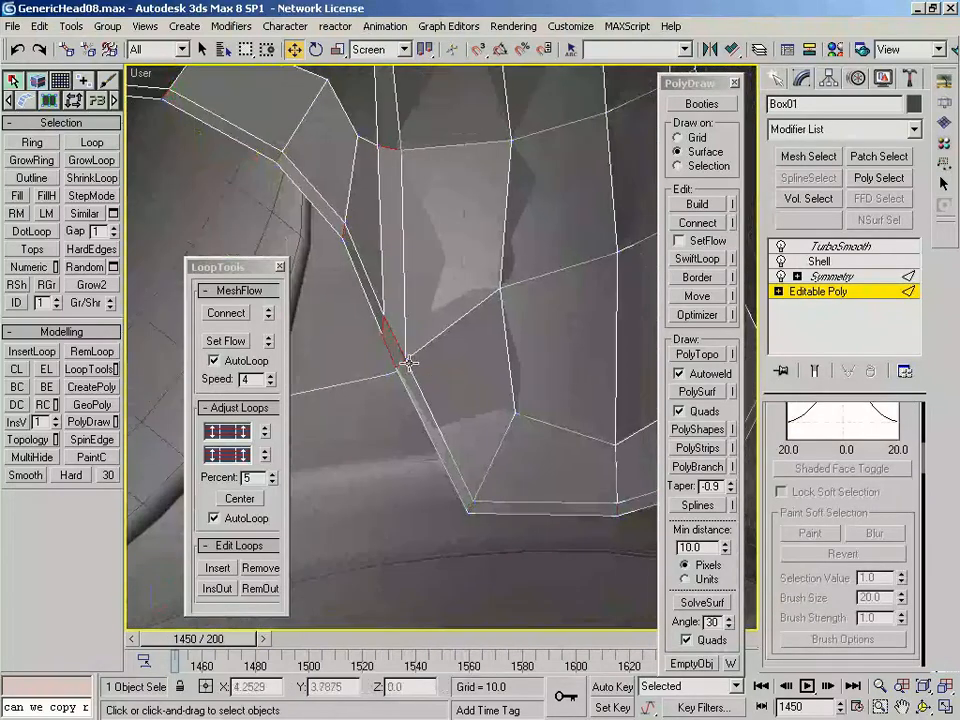
{"action": "key", "text": "ctrl+shift+e"}
Extend the edge selection on Box01 to the full loop along the ankle rim
{"action": "scroll", "coordinate": [376, 355], "scroll_direction": "down", "scroll_amount": 3}
{"action": "middle_click_drag", "start_coordinate": [376, 355], "coordinate": [302, 472], "text": "alt"}
{"action": "scroll", "coordinate": [479, 431], "scroll_direction": "up", "scroll_amount": 4}
{"action": "scroll", "coordinate": [440, 404], "scroll_direction": "down", "scroll_amount": 4}
{"action": "scroll", "coordinate": [440, 420], "scroll_direction": "up", "scroll_amount": 3}
{"action": "left_click", "coordinate": [519, 501], "text": "ctrl"}
{"action": "key", "text": "alt+l"}
{"action": "scroll", "coordinate": [450, 370], "scroll_direction": "down", "scroll_amount": 3}
{"action": "right_click", "coordinate": [441, 358]}
{"action": "left_click", "coordinate": [408, 248]}
Nudge the rim geometry of Box01 slightly in Local coordinates, finish sub-object editing and deselect the object
{"action": "right_click", "coordinate": [463, 313], "text": "alt"}
{"action": "left_click", "coordinate": [484, 291]}
{"action": "middle_click_drag", "start_coordinate": [493, 321], "coordinate": [430, 160], "text": "alt"}
{"action": "scroll", "coordinate": [432, 388], "scroll_direction": "down", "scroll_amount": 2}
{"action": "scroll", "coordinate": [437, 366], "scroll_direction": "down", "scroll_amount": 3}
{"action": "scroll", "coordinate": [540, 285], "scroll_direction": "up", "scroll_amount": 5}
{"action": "scroll", "coordinate": [469, 392], "scroll_direction": "up", "scroll_amount": 3}
{"action": "left_click_drag", "start_coordinate": [407, 402], "coordinate": [420, 408]}
{"action": "scroll", "coordinate": [420, 408], "scroll_direction": "down", "scroll_amount": 4}
{"action": "middle_click_drag", "start_coordinate": [420, 408], "coordinate": [563, 330], "text": "alt"}
{"action": "scroll", "coordinate": [561, 312], "scroll_direction": "down", "scroll_amount": 4}
{"action": "scroll", "coordinate": [913, 414], "scroll_direction": "up", "scroll_amount": 5}
{"action": "left_click", "coordinate": [798, 436]}
{"action": "left_click", "coordinate": [542, 390]}
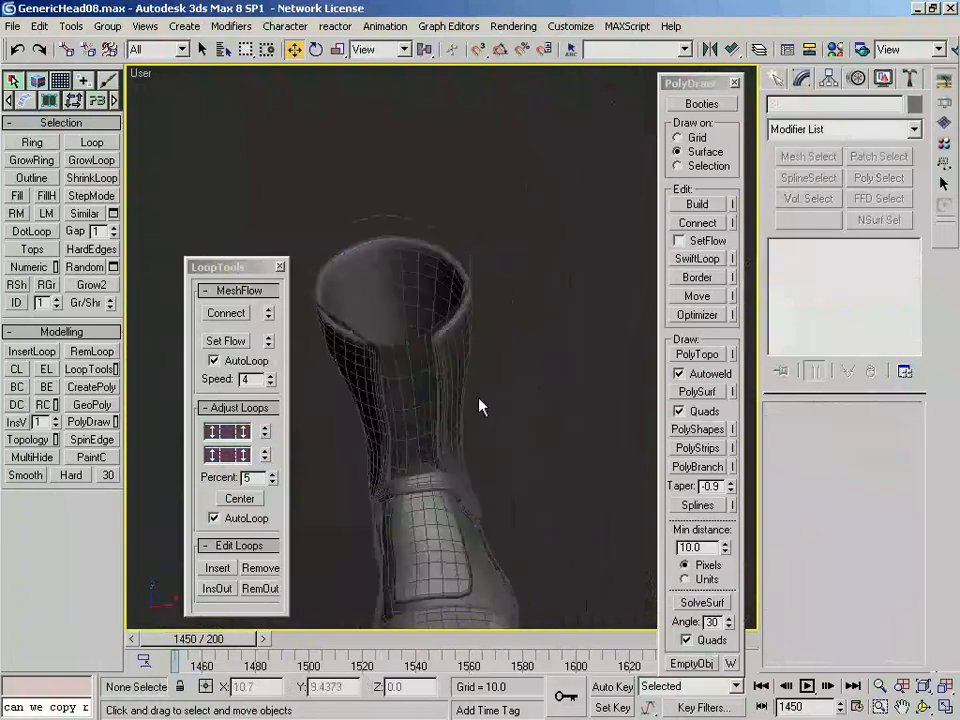
Hide the wireframe overlay and unhide all scene objects
{"action": "key", "text": "f"}
{"action": "key", "text": "F4"}
{"action": "middle_click_drag", "start_coordinate": [636, 317], "coordinate": [466, 357]}
{"action": "left_click", "coordinate": [488, 438]}
{"action": "middle_click_drag", "start_coordinate": [488, 438], "coordinate": [490, 527], "text": "alt"}
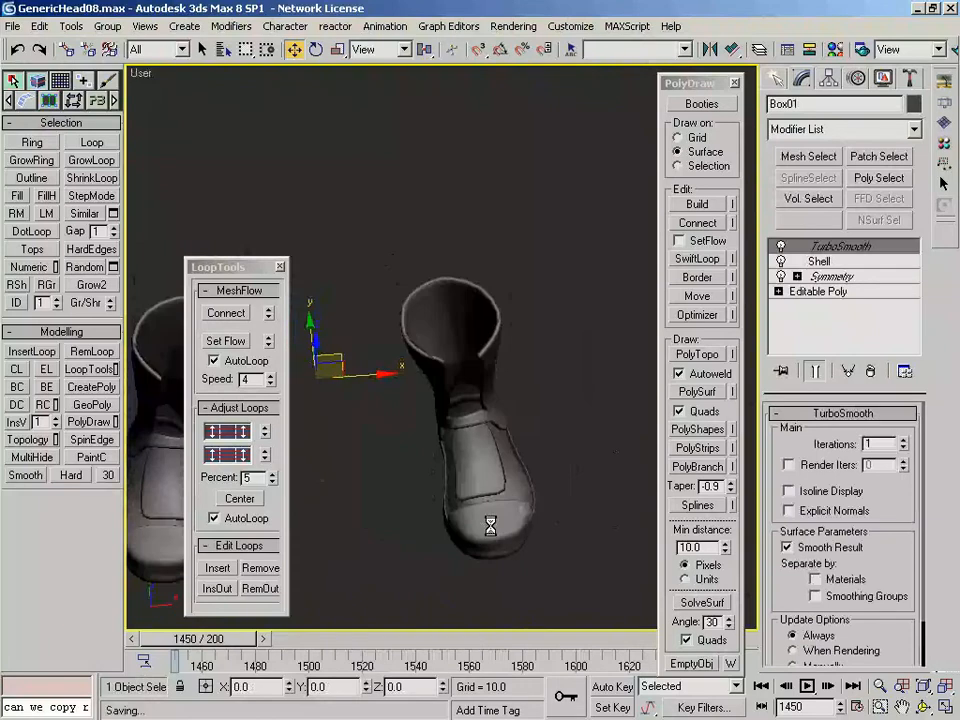
{"action": "right_click", "coordinate": [541, 406]}
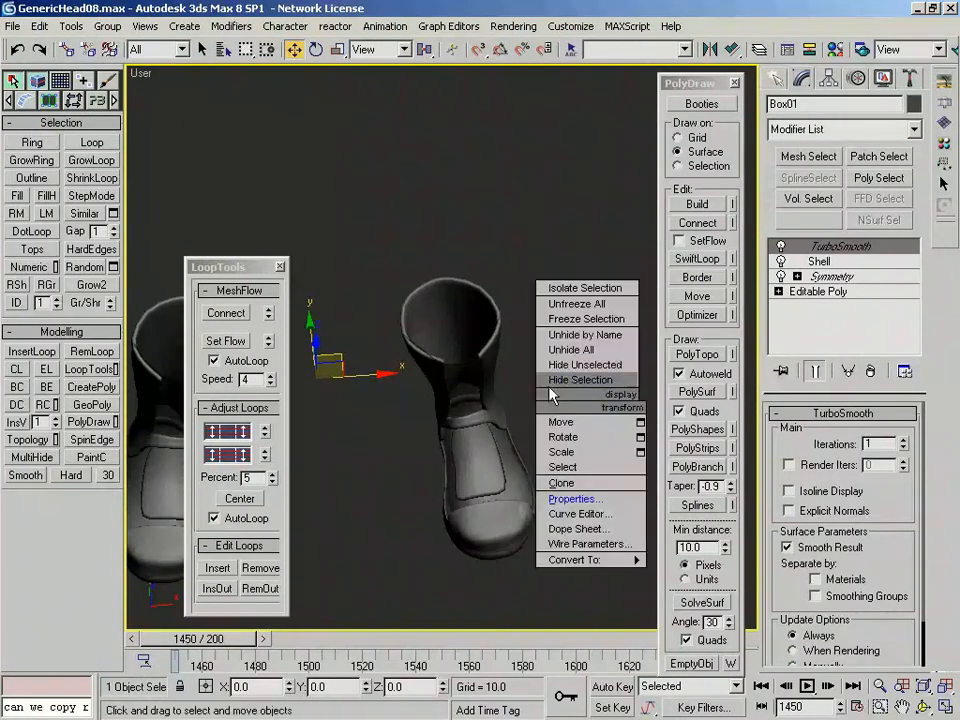
{"action": "left_click", "coordinate": [568, 353]}
Select the Pants mesh and go to its base Editable Poly level with the boot top in view
{"action": "key", "text": "f"}
{"action": "middle_click_drag", "start_coordinate": [568, 355], "coordinate": [507, 360]}
{"action": "scroll", "coordinate": [507, 360], "scroll_direction": "down", "scroll_amount": 4}
{"action": "mouse_move", "coordinate": [552, 275]}
{"action": "middle_mouse_down"}
{"action": "mouse_move", "coordinate": [538, 337]}
{"action": "mouse_move", "coordinate": [472, 214]}
{"action": "middle_mouse_up"}
{"action": "left_click", "coordinate": [516, 352]}
{"action": "scroll", "coordinate": [514, 356], "scroll_direction": "up", "scroll_amount": 3}
{"action": "key", "text": "F3"}
{"action": "key", "text": "F3"}
{"action": "left_click", "coordinate": [816, 292]}
{"action": "key", "text": "F3"}
{"action": "middle_click_drag", "start_coordinate": [518, 376], "coordinate": [514, 472]}
{"action": "scroll", "coordinate": [514, 472], "scroll_direction": "up", "scroll_amount": 3}
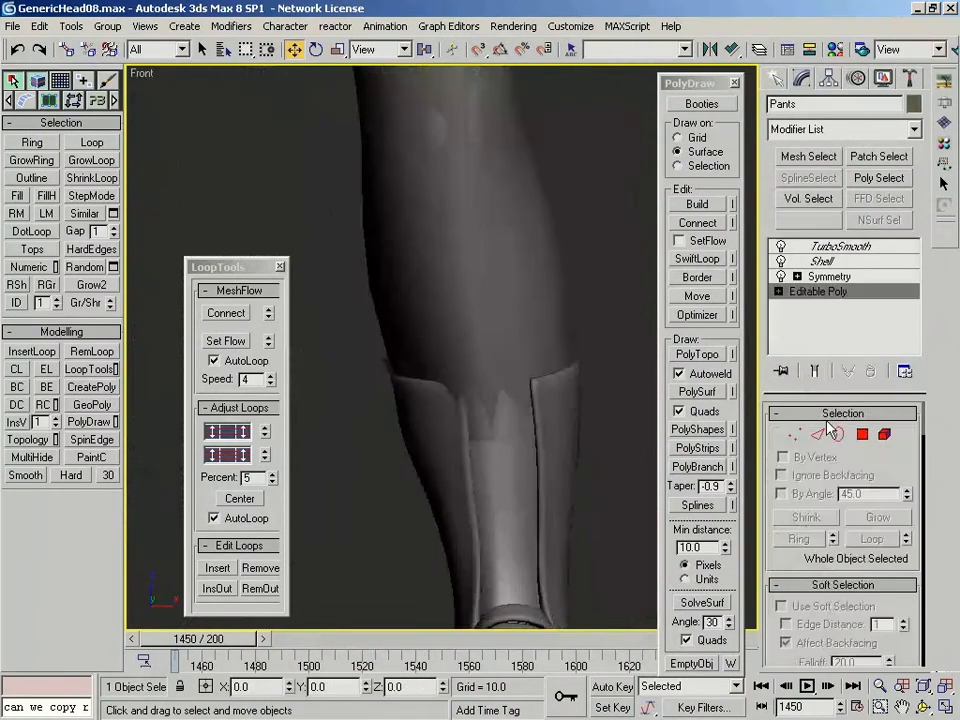
Select the open border at the lower end of the Pants leg and raise it toward the boot's top rim
{"action": "key", "text": "F3"}
{"action": "left_click", "coordinate": [839, 435]}
{"action": "key", "text": "F3"}
{"action": "left_click", "coordinate": [437, 407]}
{"action": "key", "text": "F3"}
{"action": "right_click", "coordinate": [499, 437]}
{"action": "left_click", "coordinate": [514, 362]}
{"action": "key", "text": "F3"}
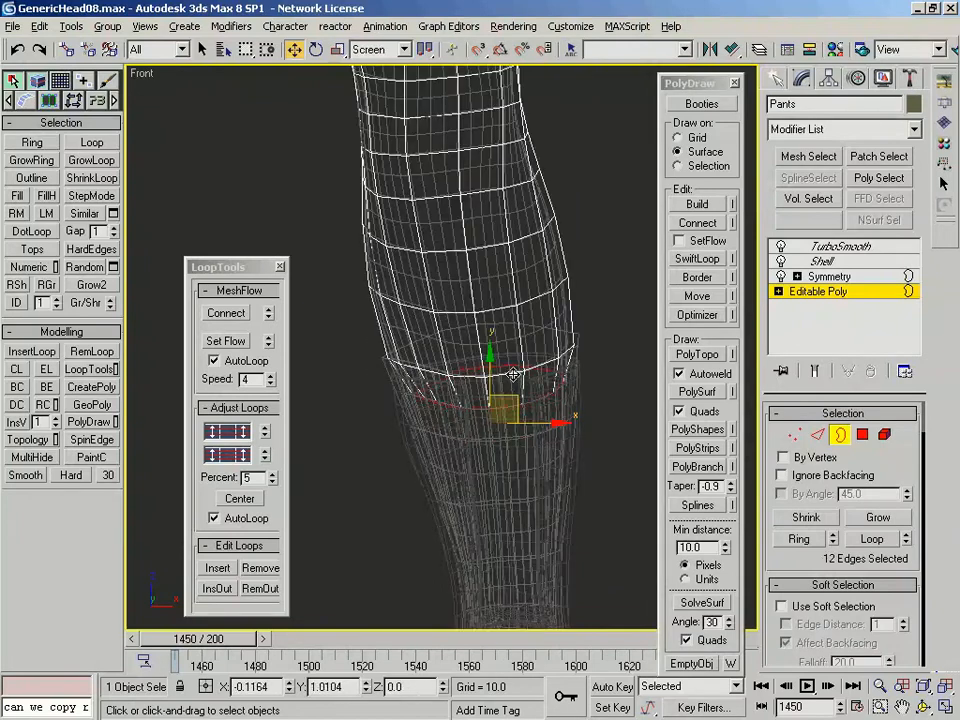
{"action": "left_click_drag", "start_coordinate": [514, 374], "coordinate": [511, 349]}
{"action": "key", "text": "F3"}
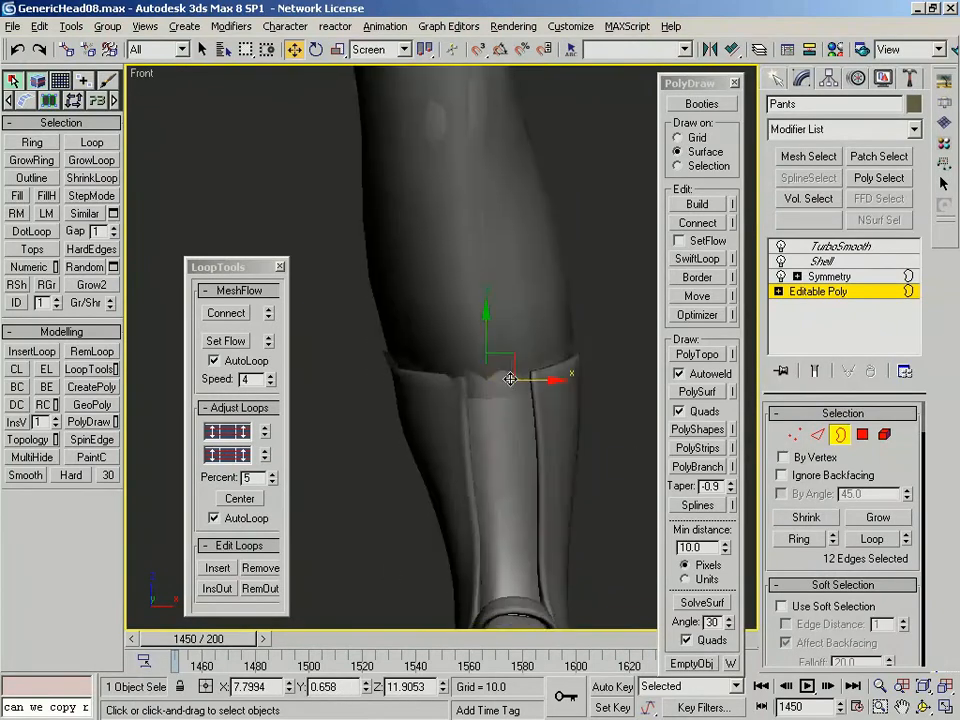
Widen the lower border of the Pants leg and reposition it so the hem overlaps the boot top
{"action": "key", "text": "r"}
{"action": "middle_click_drag", "start_coordinate": [516, 347], "coordinate": [462, 370], "text": "alt"}
{"action": "key", "text": "F4"}
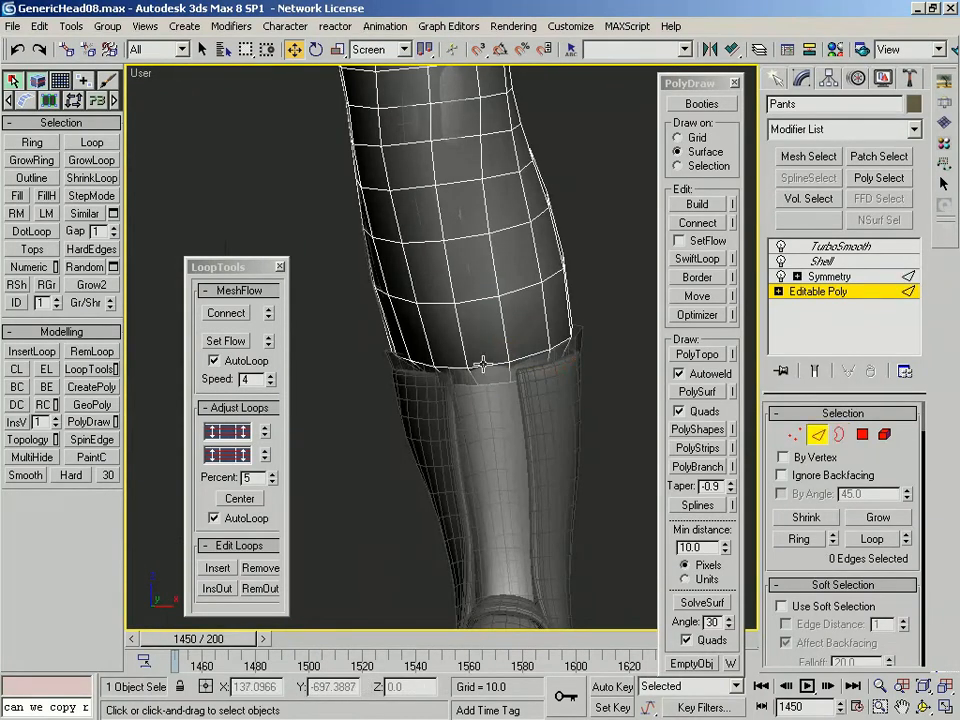
{"action": "left_click", "coordinate": [488, 372]}
{"action": "key", "text": "2"}
{"action": "left_click_drag", "start_coordinate": [488, 341], "coordinate": [488, 337]}
{"action": "key", "text": "w"}
{"action": "middle_click_drag", "start_coordinate": [488, 341], "coordinate": [515, 326], "text": "alt"}
Select the edge loop just above the Pants hem, enlarge it and nudge it into place
{"action": "left_click", "coordinate": [491, 304]}
{"action": "key", "text": "alt+l"}
{"action": "key", "text": "r"}
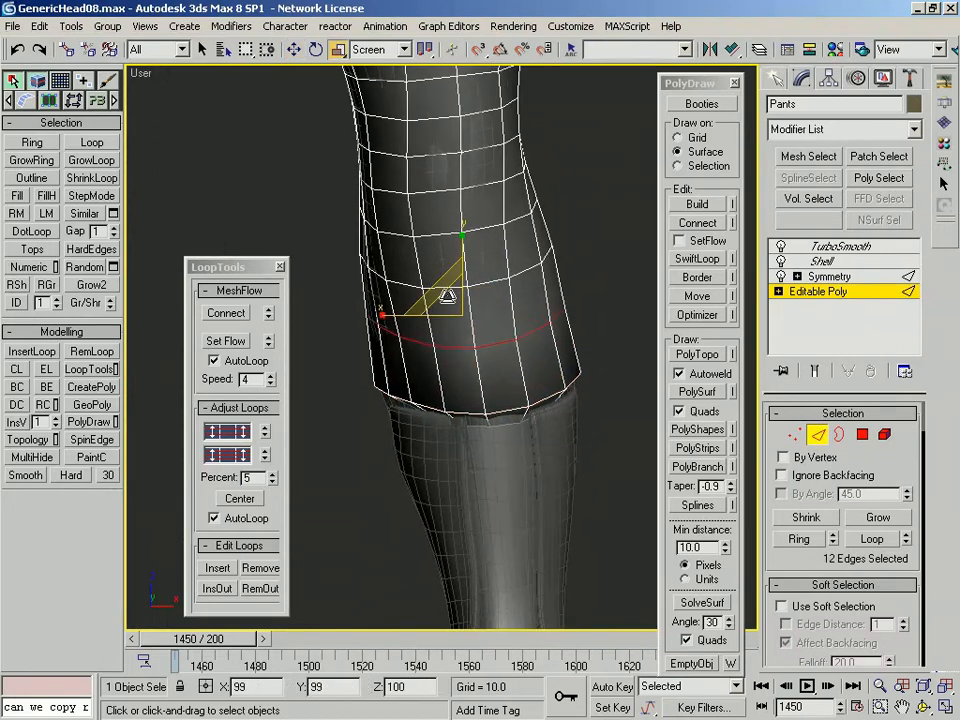
{"action": "left_click_drag", "start_coordinate": [430, 320], "coordinate": [450, 281]}
{"action": "key", "text": "w"}
{"action": "middle_click_drag", "start_coordinate": [467, 306], "coordinate": [490, 290], "text": "alt"}
{"action": "left_click_drag", "start_coordinate": [491, 288], "coordinate": [497, 294]}
Select the horizontal edge loop at the Pants knee and enable soft selection with a falloff of 2.79
{"action": "scroll", "coordinate": [497, 294], "scroll_direction": "down", "scroll_amount": 3}
{"action": "middle_click_drag", "start_coordinate": [497, 250], "coordinate": [516, 408]}
{"action": "middle_click_drag", "start_coordinate": [534, 360], "coordinate": [524, 365], "text": "alt"}
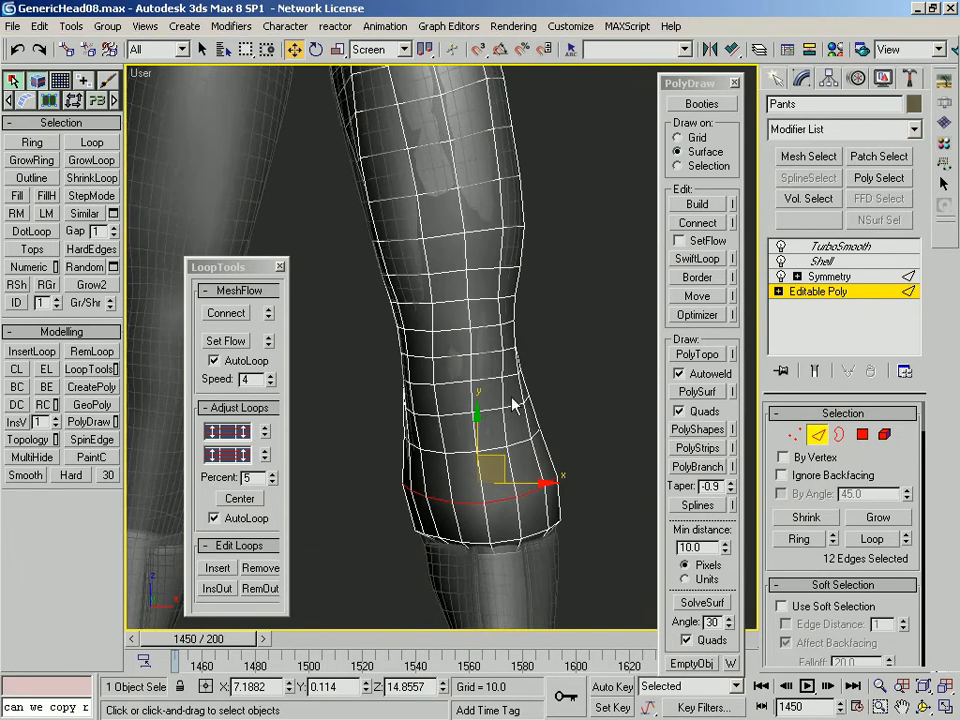
{"action": "left_click", "coordinate": [502, 368]}
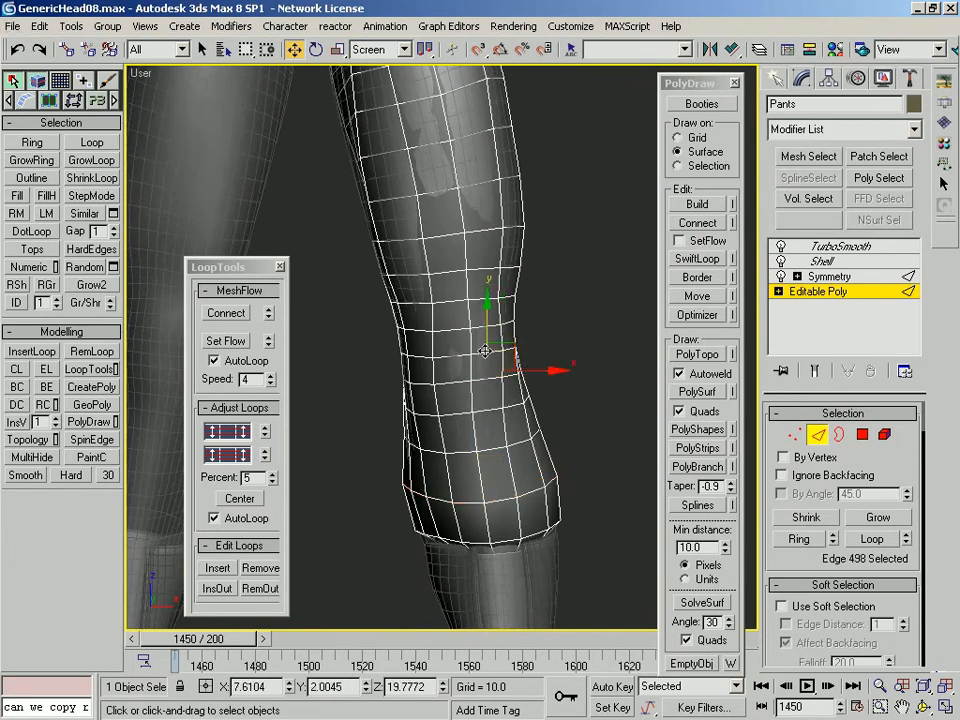
{"action": "key", "text": "ctrl+s"}
{"action": "key", "text": "r"}
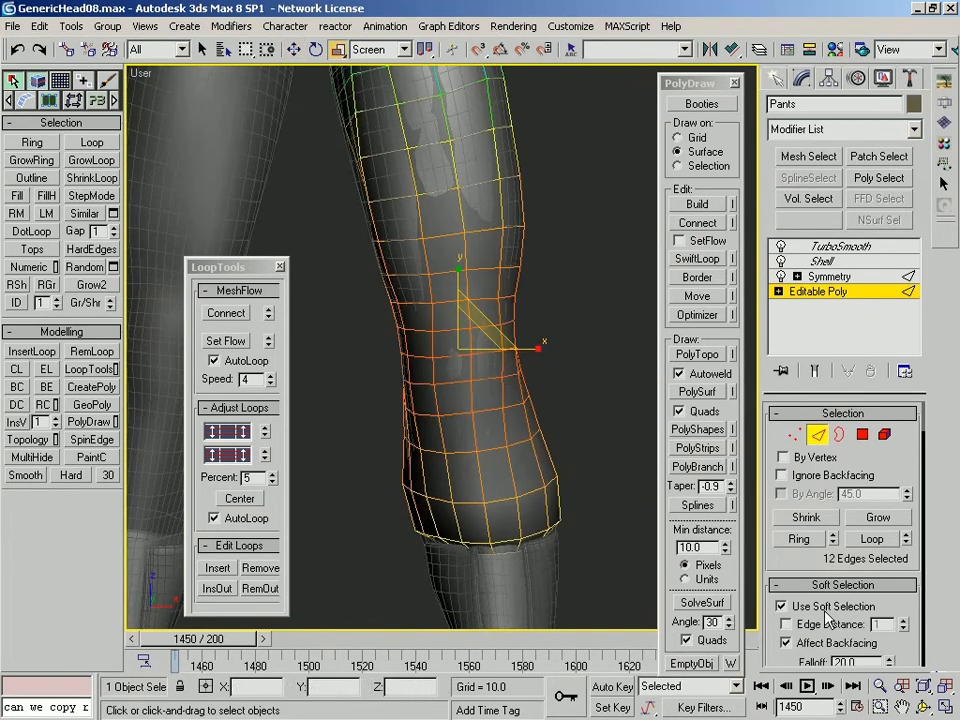
{"action": "right_click", "coordinate": [890, 662]}
{"action": "left_click_drag", "start_coordinate": [890, 662], "coordinate": [888, 661]}
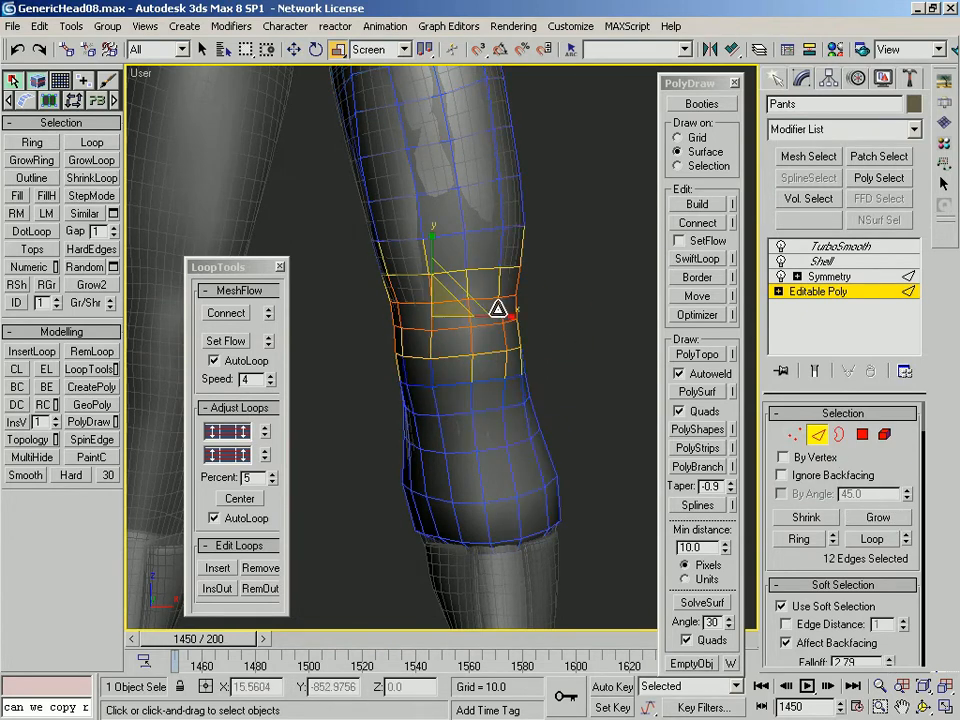
Try Local coordinates for moving the knee loop and set the reference coordinate system to World
{"action": "right_click", "coordinate": [463, 306], "text": "alt"}
{"action": "left_click", "coordinate": [482, 287]}
{"action": "key", "text": "w"}
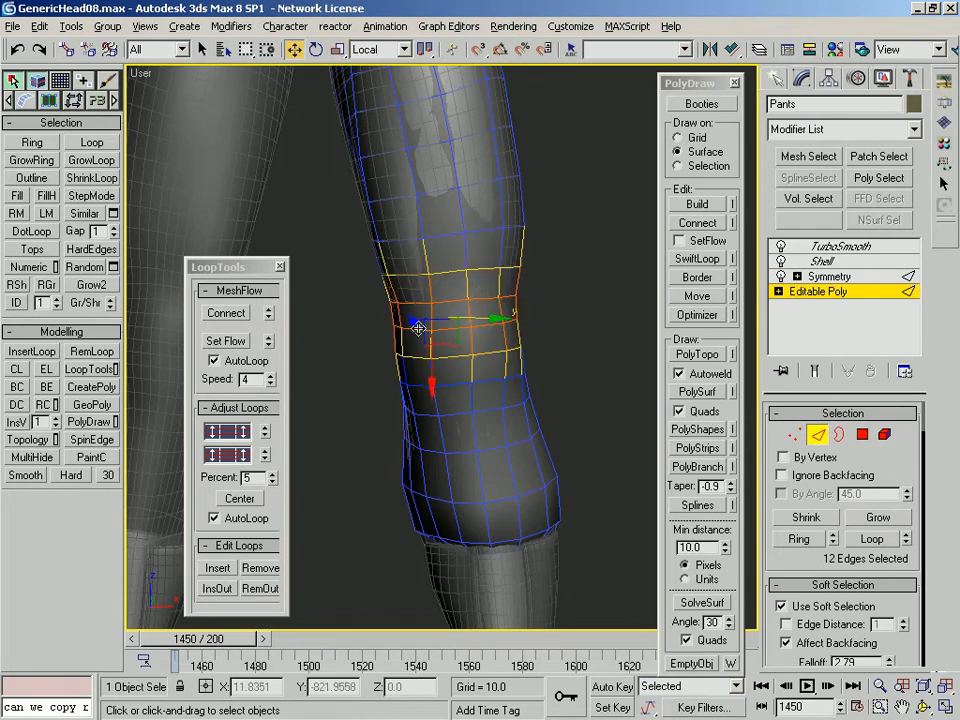
{"action": "scroll", "coordinate": [412, 319], "scroll_direction": "down", "scroll_amount": 3}
{"action": "right_click", "coordinate": [445, 305], "text": "alt"}
{"action": "left_click", "coordinate": [478, 199]}
Soft-select polygons on the inner side of the Pants leg around the knee and shift them slightly
{"action": "middle_click_drag", "start_coordinate": [433, 295], "coordinate": [429, 386]}
{"action": "key", "text": "4"}
{"action": "scroll", "coordinate": [429, 386], "scroll_direction": "up", "scroll_amount": 2}
{"action": "left_click", "coordinate": [427, 389]}
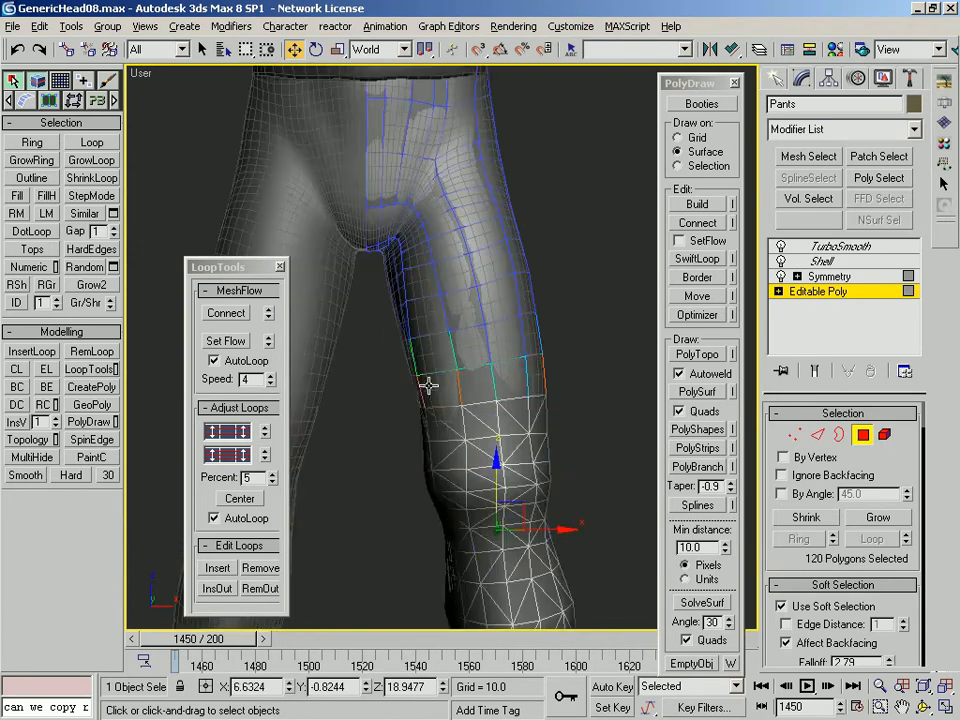
{"action": "left_click_drag", "start_coordinate": [439, 383], "coordinate": [428, 391]}
{"action": "middle_click_drag", "start_coordinate": [492, 388], "coordinate": [481, 213]}
{"action": "left_click", "coordinate": [440, 425]}
{"action": "left_click_drag", "start_coordinate": [459, 404], "coordinate": [453, 411]}
{"action": "scroll", "coordinate": [453, 411], "scroll_direction": "down", "scroll_amount": 2}
{"action": "key", "text": "4"}
Select three polygons on the Pants leg near the knee and shift them with soft selection in Screen coordinates
{"action": "left_click", "coordinate": [841, 246]}
{"action": "key", "text": "F4"}
{"action": "scroll", "coordinate": [491, 364], "scroll_direction": "down", "scroll_amount": 5}
{"action": "middle_click_drag", "start_coordinate": [459, 287], "coordinate": [500, 454]}
{"action": "scroll", "coordinate": [485, 370], "scroll_direction": "up", "scroll_amount": 5}
{"action": "key", "text": "F4"}
{"action": "left_click", "coordinate": [820, 291]}
{"action": "key", "text": "4"}
{"action": "left_click", "coordinate": [490, 433]}
{"action": "left_click", "coordinate": [486, 408], "text": "ctrl"}
{"action": "left_click", "coordinate": [503, 475], "text": "ctrl"}
{"action": "right_click", "coordinate": [529, 440], "text": "alt"}
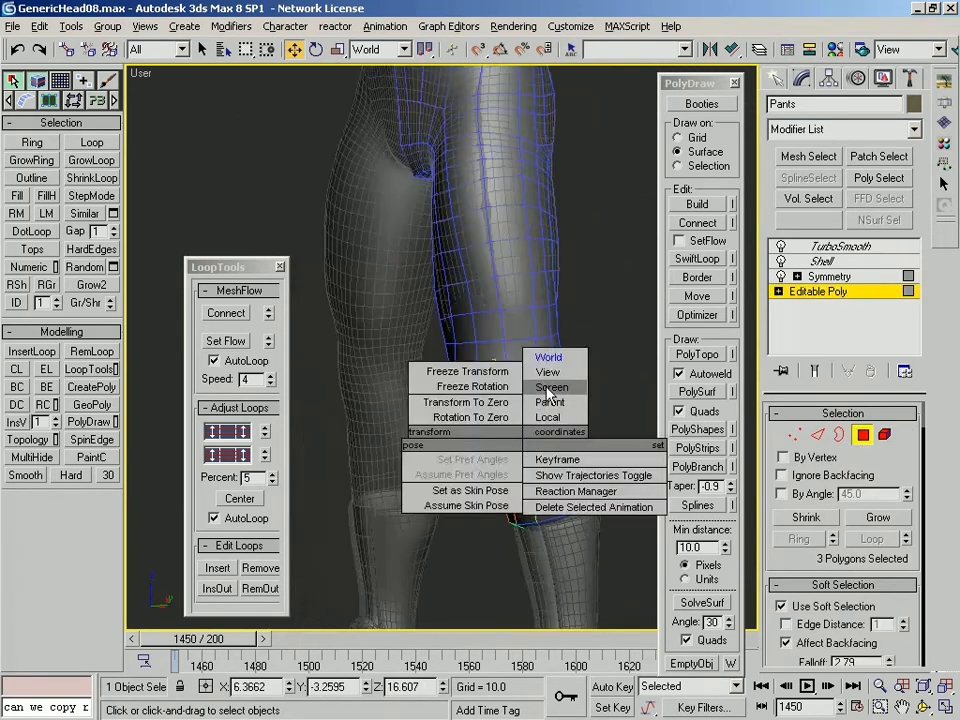
{"action": "left_click", "coordinate": [543, 390]}
{"action": "middle_click_drag", "start_coordinate": [545, 420], "coordinate": [522, 434], "text": "alt"}
{"action": "left_click_drag", "start_coordinate": [521, 435], "coordinate": [512, 447]}
Examine the smoothed Pants without wireframe edges from the front and from rotated views
{"action": "middle_click_drag", "start_coordinate": [512, 447], "coordinate": [580, 440], "text": "alt"}
{"action": "scroll", "coordinate": [580, 440], "scroll_direction": "down", "scroll_amount": 2}
{"action": "left_click", "coordinate": [862, 435]}
{"action": "key", "text": "F4"}
{"action": "left_click", "coordinate": [841, 246]}
{"action": "middle_click_drag", "start_coordinate": [500, 335], "coordinate": [540, 620], "text": "alt"}
{"action": "key", "text": "f"}
{"action": "scroll", "coordinate": [499, 434], "scroll_direction": "down", "scroll_amount": 2}
{"action": "scroll", "coordinate": [574, 390], "scroll_direction": "up", "scroll_amount": 2}
{"action": "left_click", "coordinate": [574, 390]}
{"action": "scroll", "coordinate": [491, 485], "scroll_direction": "up", "scroll_amount": 5}
{"action": "middle_click_drag", "start_coordinate": [491, 485], "coordinate": [535, 412]}
{"action": "left_click", "coordinate": [475, 399]}
{"action": "scroll", "coordinate": [471, 424], "scroll_direction": "down", "scroll_amount": 3}
{"action": "middle_click_drag", "start_coordinate": [471, 424], "coordinate": [458, 460], "text": "alt"}
{"action": "scroll", "coordinate": [501, 534], "scroll_direction": "down", "scroll_amount": 6}
{"action": "left_click", "coordinate": [499, 506]}
{"action": "left_click", "coordinate": [428, 442]}
{"action": "key", "text": "f"}
Select the Gno-Man body's polygons in a two-row band around the waist
{"action": "scroll", "coordinate": [450, 472], "scroll_direction": "up", "scroll_amount": 5}
{"action": "middle_click_drag", "start_coordinate": [457, 189], "coordinate": [445, 132]}
{"action": "left_click", "coordinate": [515, 300]}
{"action": "left_click", "coordinate": [574, 292]}
{"action": "middle_click_drag", "start_coordinate": [540, 168], "coordinate": [453, 316]}
{"action": "left_click", "coordinate": [538, 300]}
{"action": "scroll", "coordinate": [413, 345], "scroll_direction": "down", "scroll_amount": 3}
{"action": "key", "text": "f"}
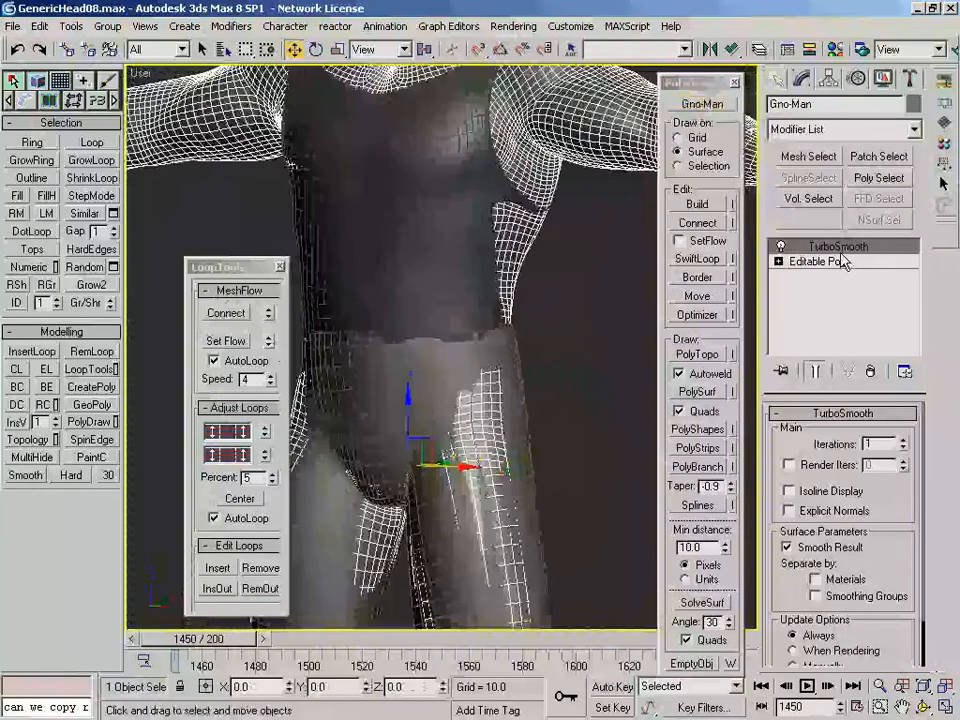
{"action": "left_click", "coordinate": [846, 263]}
{"action": "key", "text": "2"}
{"action": "left_click", "coordinate": [450, 300]}
{"action": "key", "text": "alt+l"}
{"action": "right_click", "coordinate": [448, 298]}
{"action": "left_click", "coordinate": [418, 167]}
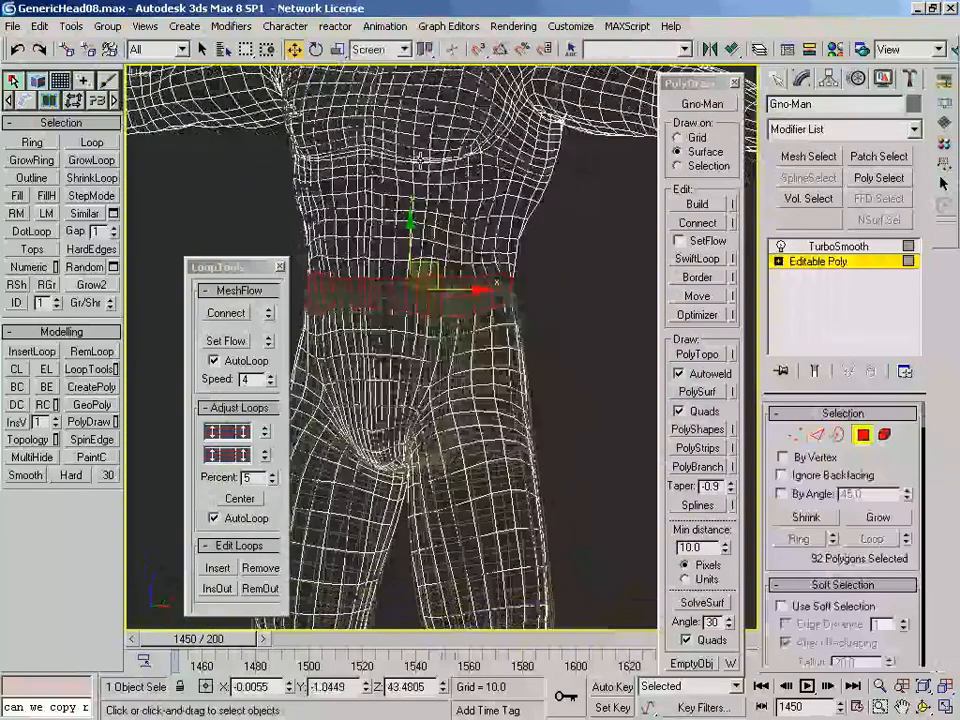
Clone the waist polygons to a new object named belt
{"action": "left_click", "coordinate": [453, 290], "text": "shift"}
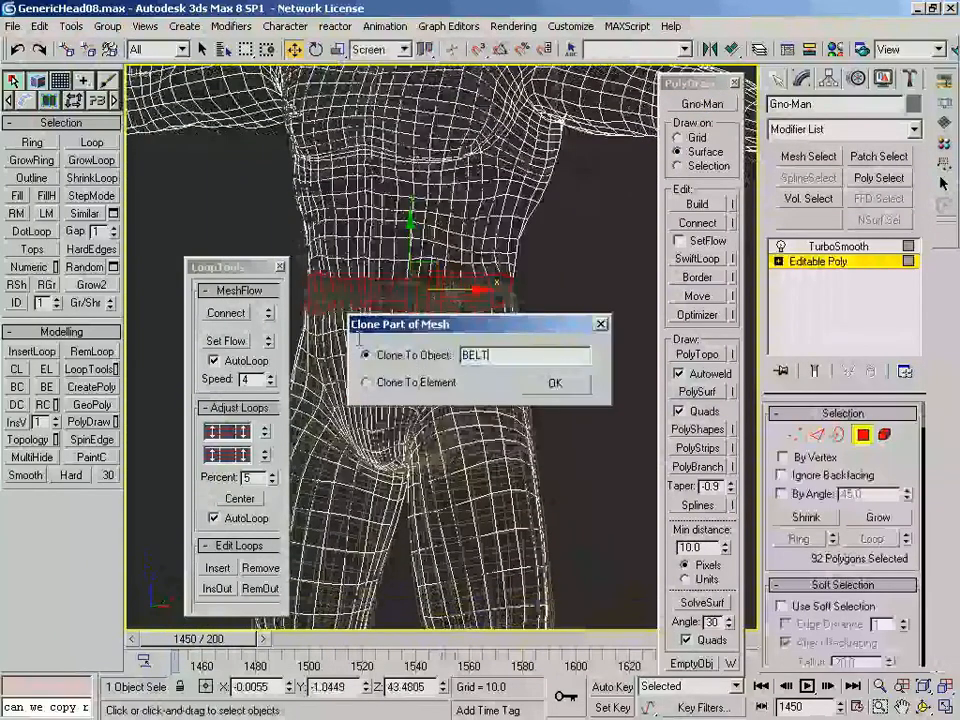
{"action": "type", "text": "belt"}
{"action": "key", "text": "Return"}
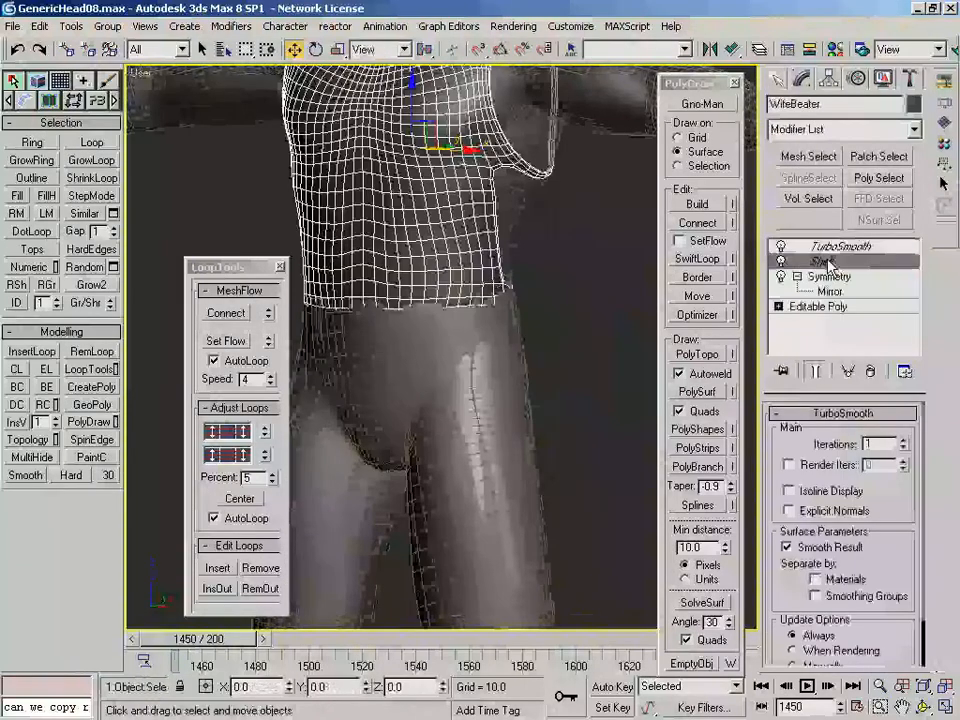
Copy the Shell modifier from WifeBeater onto the belt and set its outer amount to 0.49
{"action": "right_click", "coordinate": [822, 261]}
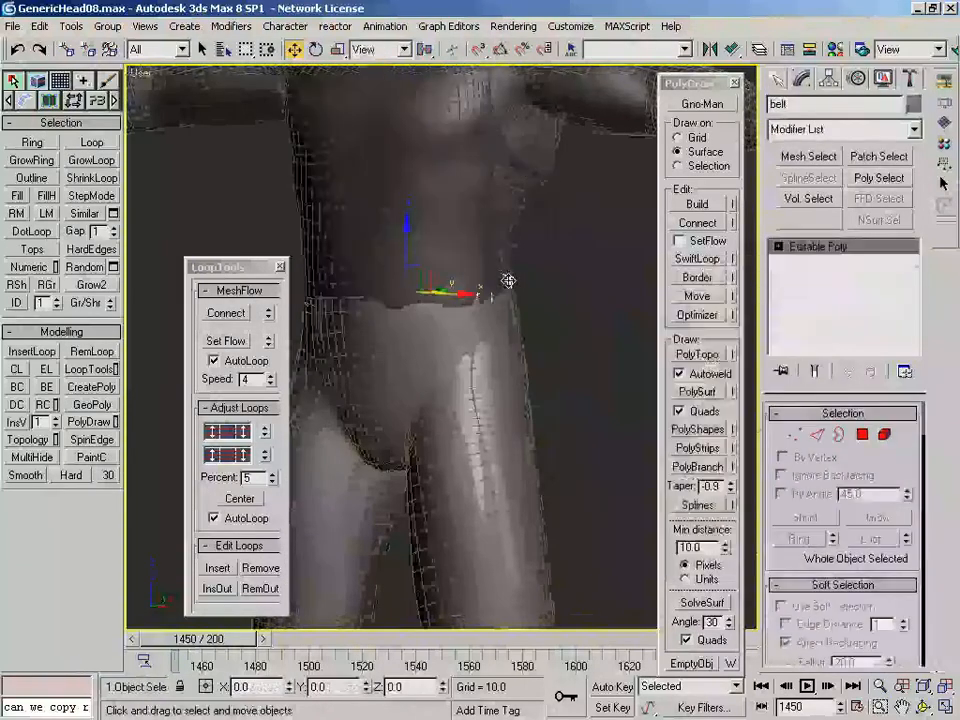
{"action": "right_click", "coordinate": [800, 262]}
{"action": "left_click", "coordinate": [758, 284]}
{"action": "left_click_drag", "start_coordinate": [905, 459], "coordinate": [905, 432]}
{"action": "middle_click_drag", "start_coordinate": [506, 343], "coordinate": [488, 336], "text": "alt"}
{"action": "scroll", "coordinate": [498, 307], "scroll_direction": "up", "scroll_amount": 3}
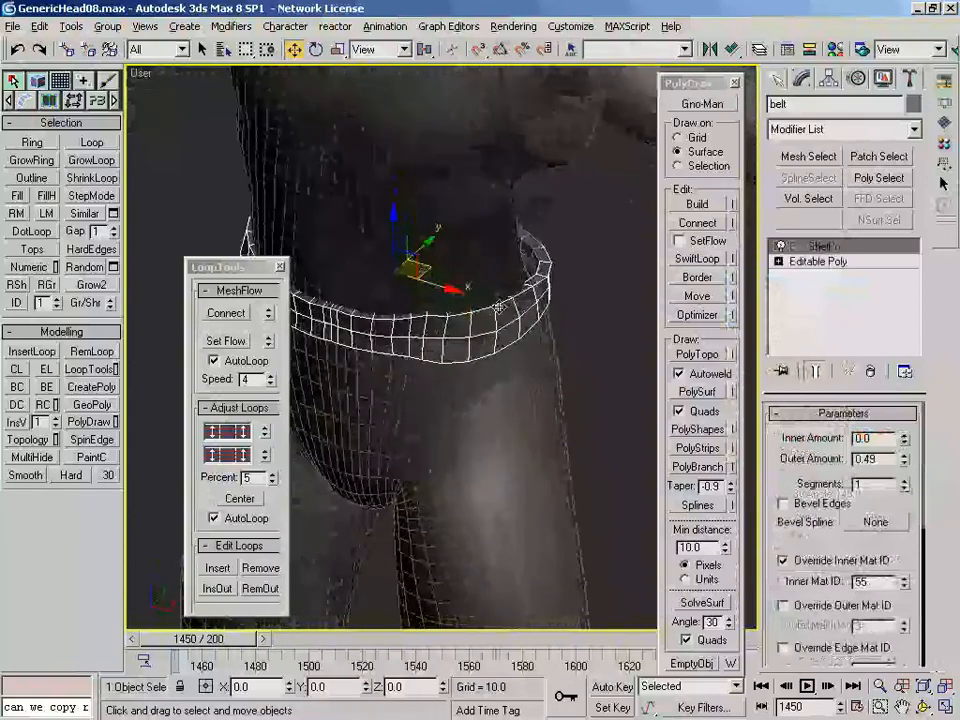
Select the belt's middle edge loop in the base mesh and chamfer it into two loops
{"action": "key", "text": "f"}
{"action": "left_click", "coordinate": [822, 261]}
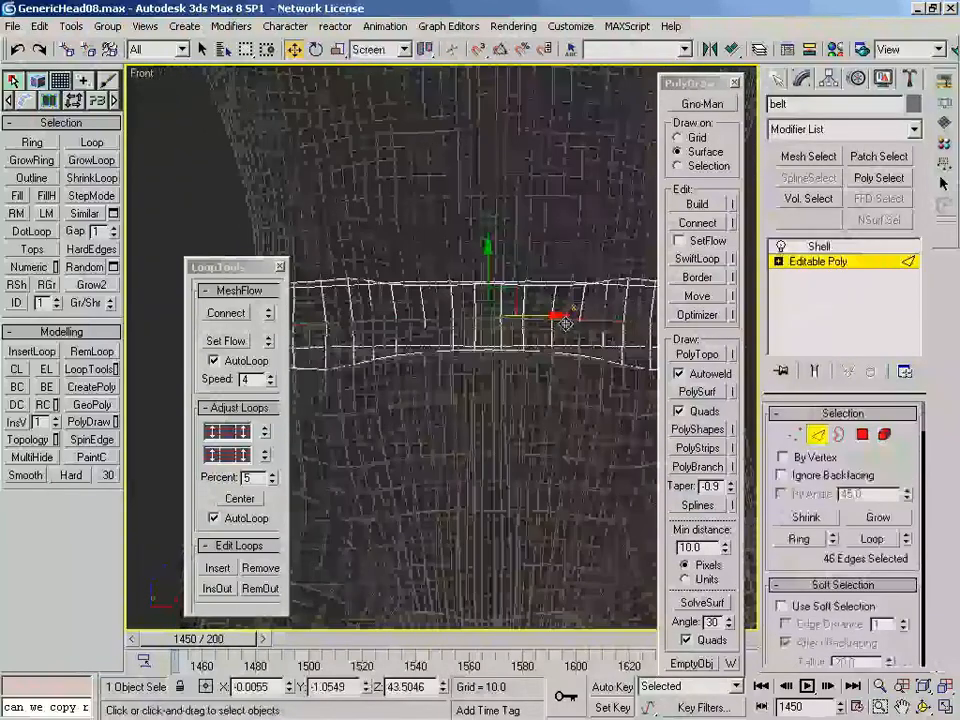
{"action": "left_click", "coordinate": [541, 318]}
{"action": "key", "text": "alt+l"}
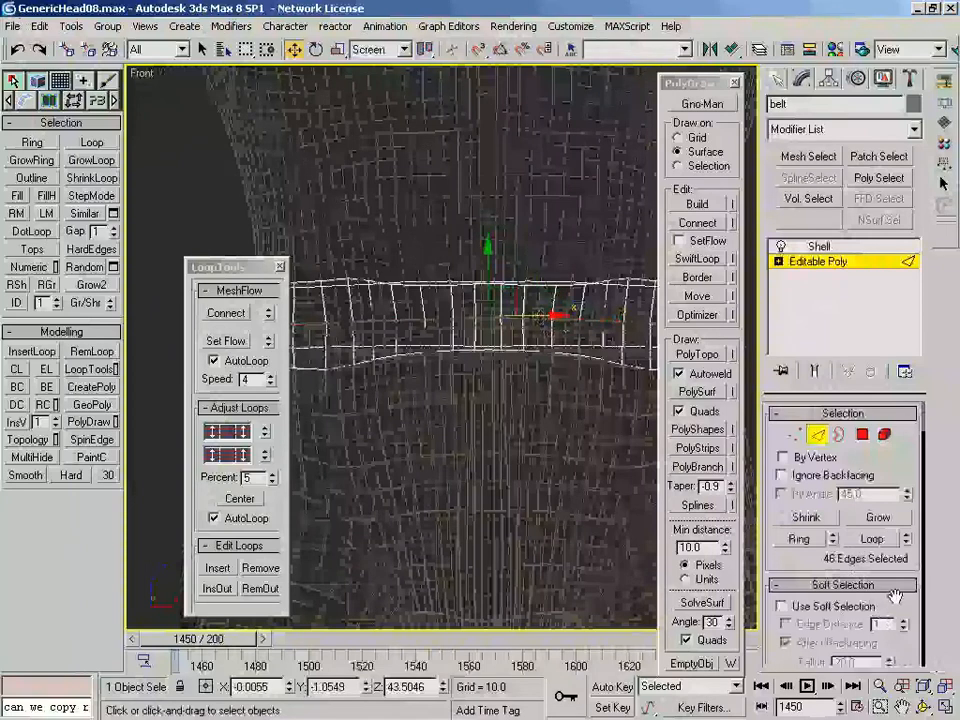
{"action": "scroll", "coordinate": [880, 590], "scroll_direction": "down", "scroll_amount": 8}
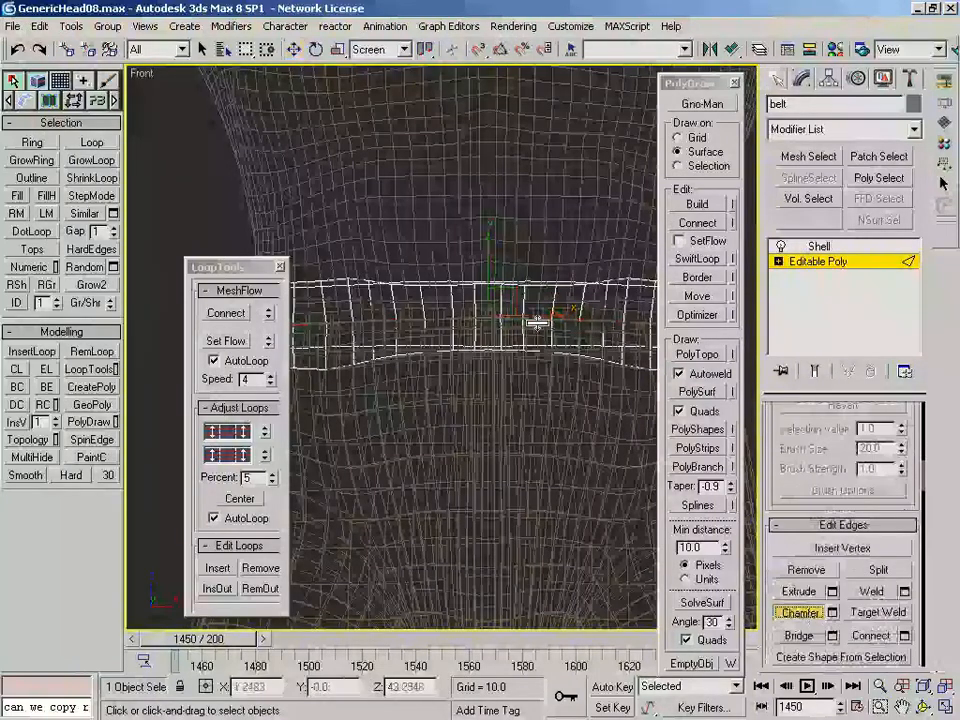
{"action": "scroll", "coordinate": [539, 301], "scroll_direction": "down", "scroll_amount": 3}
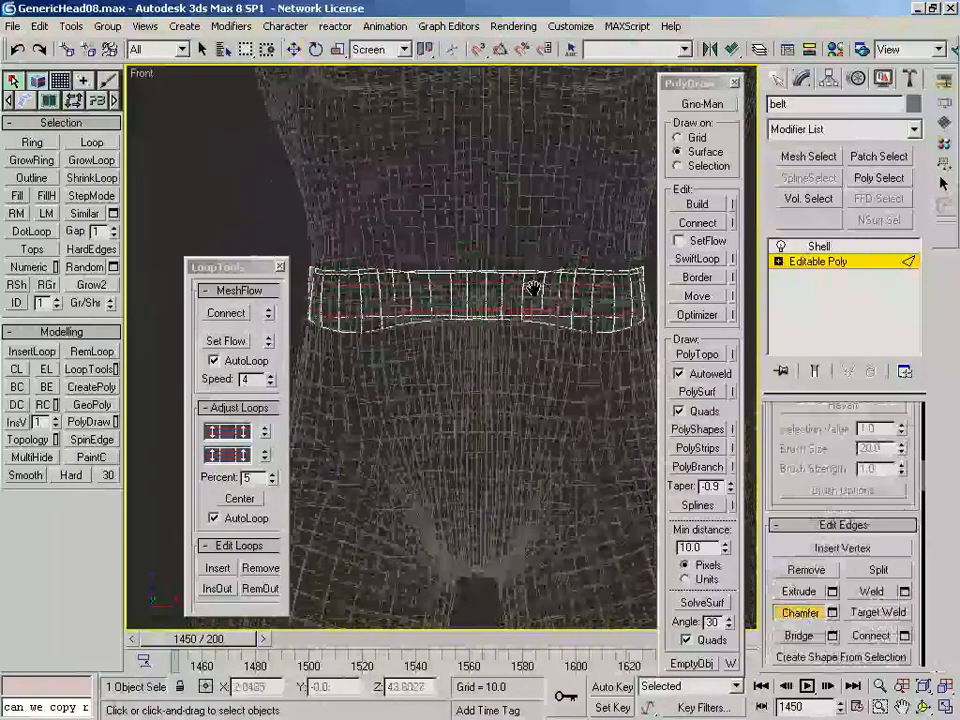
Flatten the belt's lower and upper edge loops by scaling them vertically
{"action": "key", "text": "w"}
{"action": "left_click", "coordinate": [560, 343]}
{"action": "key", "text": "alt+l"}
{"action": "left_click", "coordinate": [553, 342]}
{"action": "key", "text": "alt+l"}
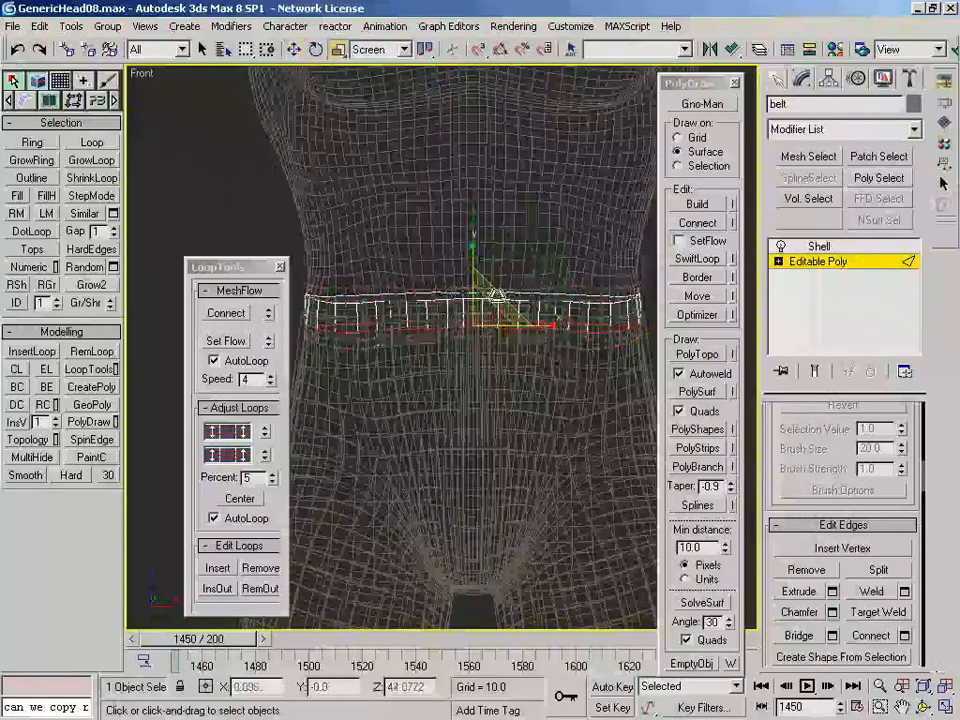
{"action": "left_click_drag", "start_coordinate": [474, 255], "coordinate": [474, 353]}
{"action": "left_click", "coordinate": [529, 300]}
{"action": "key", "text": "alt+l"}
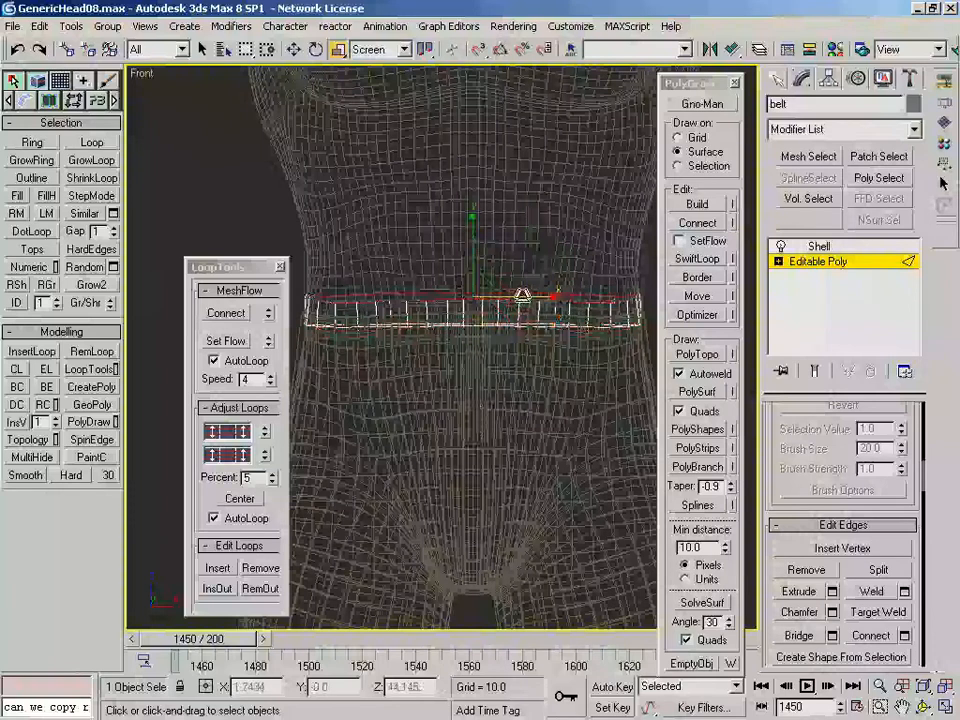
{"action": "mouse_move", "coordinate": [2, 308]}
{"action": "left_mouse_down"}
{"action": "mouse_move", "coordinate": [357, 295]}
{"action": "mouse_move", "coordinate": [2, 290]}
{"action": "left_mouse_up"}
{"action": "key", "text": "w"}
Move the belt's polygons down about 0.5 units and enlarge them around the waist
{"action": "scroll", "coordinate": [530, 395], "scroll_direction": "down", "scroll_amount": 4}
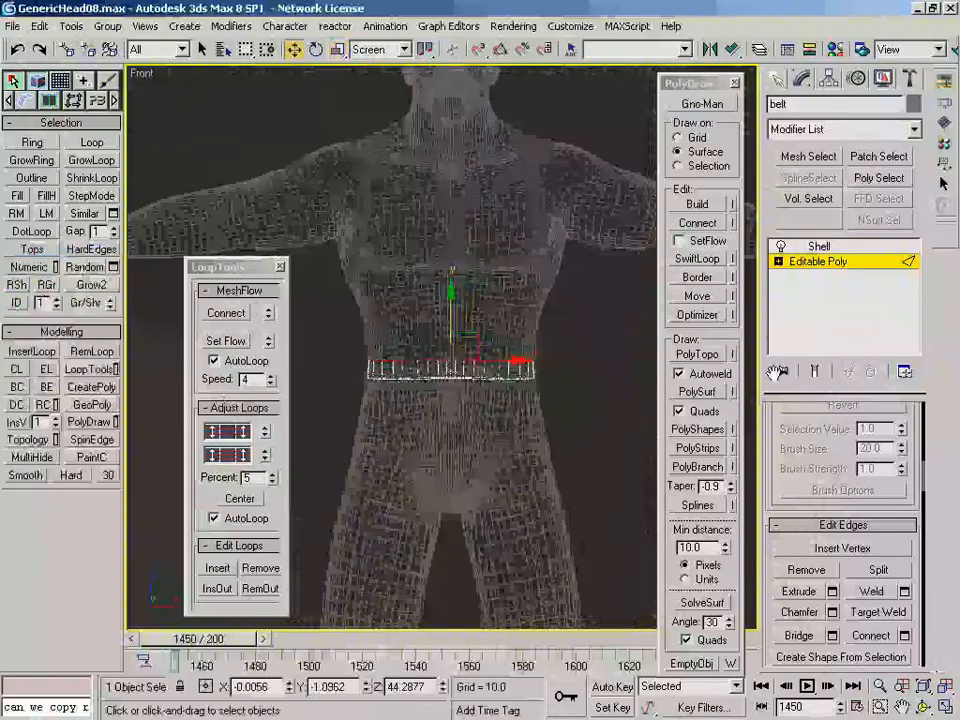
{"action": "middle_click_drag", "start_coordinate": [563, 398], "coordinate": [553, 396]}
{"action": "scroll", "coordinate": [553, 396], "scroll_direction": "up", "scroll_amount": 2}
{"action": "key", "text": "4"}
{"action": "left_click_drag", "start_coordinate": [443, 330], "coordinate": [443, 342]}
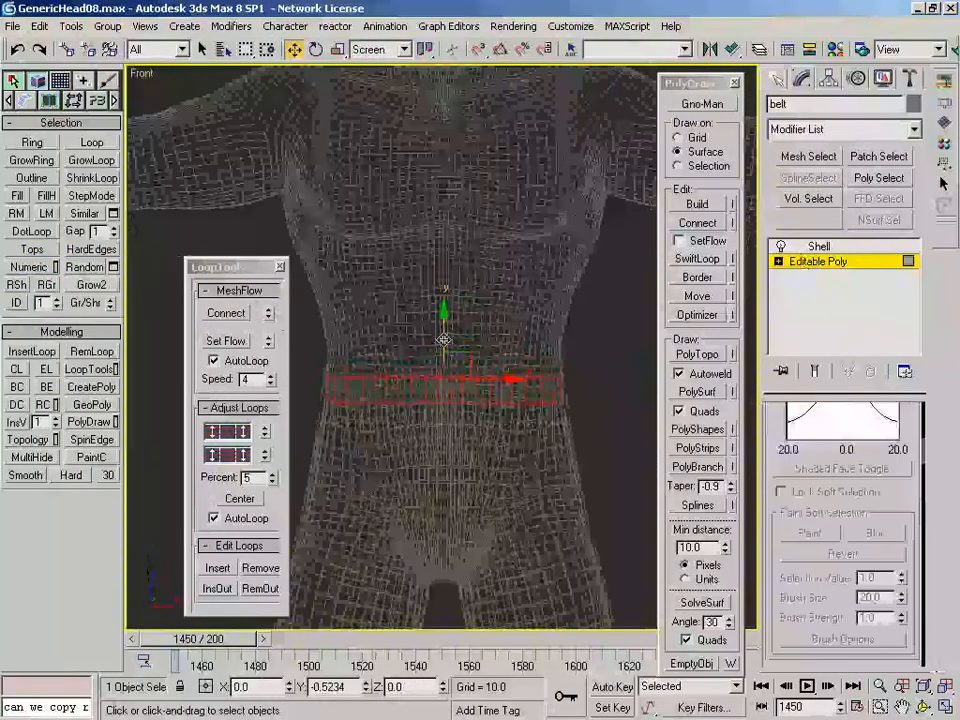
{"action": "key", "text": "r"}
{"action": "left_click", "coordinate": [597, 333]}
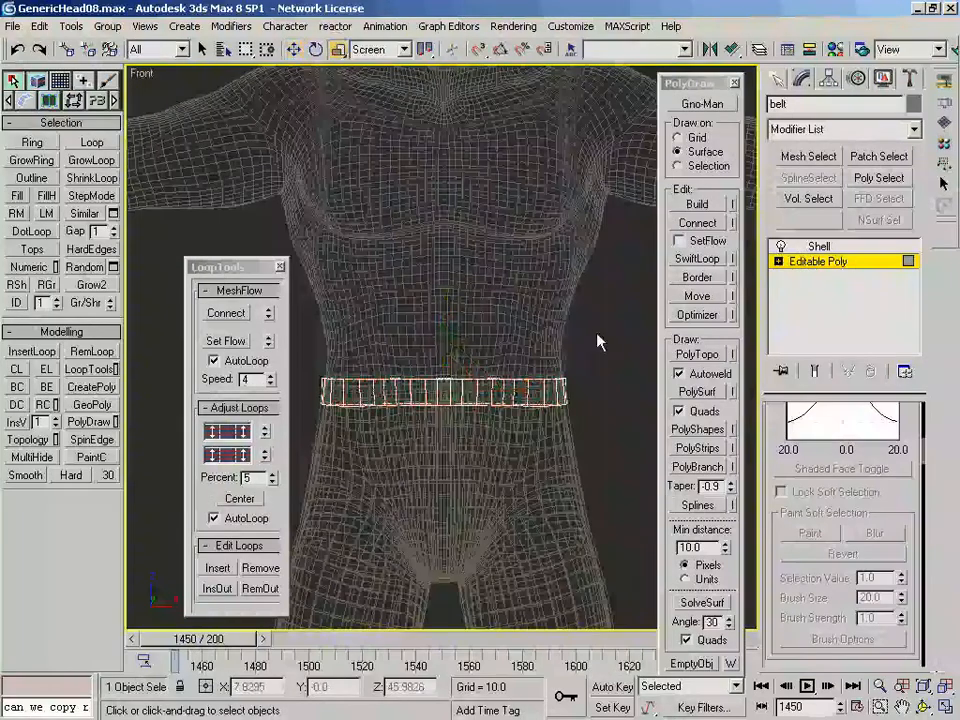
Copy the TurboSmooth modifier from WifeBeater onto the belt, above its Shell
{"action": "key", "text": "F3"}
{"action": "left_click", "coordinate": [832, 247]}
{"action": "left_click", "coordinate": [589, 362]}
{"action": "key", "text": "F3"}
{"action": "left_click", "coordinate": [571, 386]}
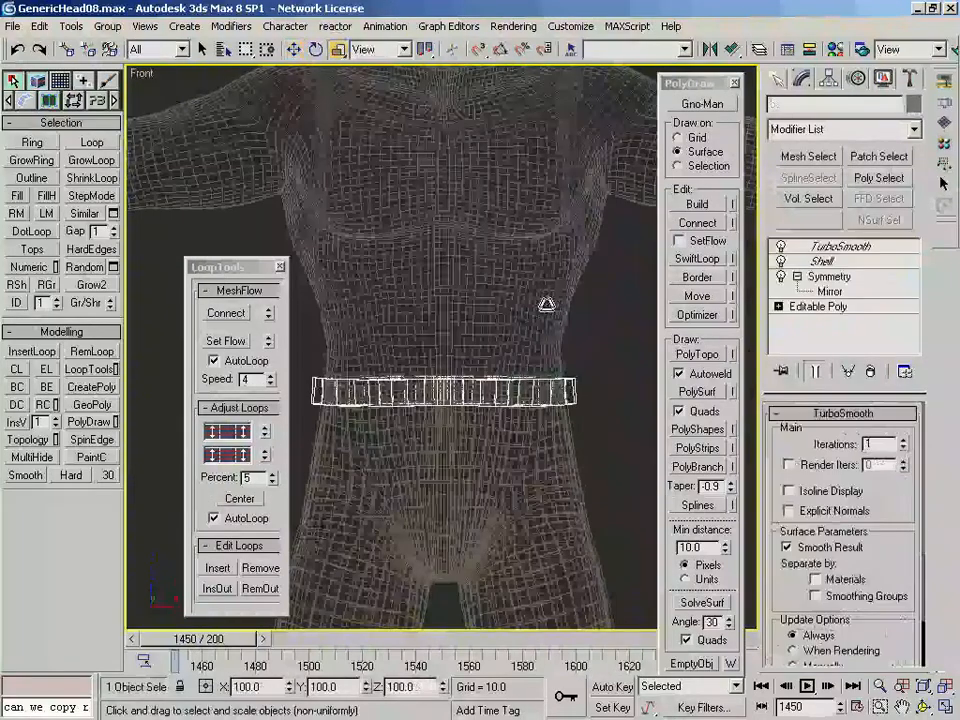
{"action": "left_click", "coordinate": [547, 303]}
{"action": "right_click", "coordinate": [816, 246]}
{"action": "left_click", "coordinate": [750, 311]}
{"action": "left_click", "coordinate": [574, 396]}
{"action": "left_click", "coordinate": [574, 396]}
{"action": "right_click", "coordinate": [816, 248]}
{"action": "left_click", "coordinate": [729, 343]}
{"action": "key", "text": "F3"}
{"action": "left_click", "coordinate": [563, 379]}
{"action": "key", "text": "F3"}
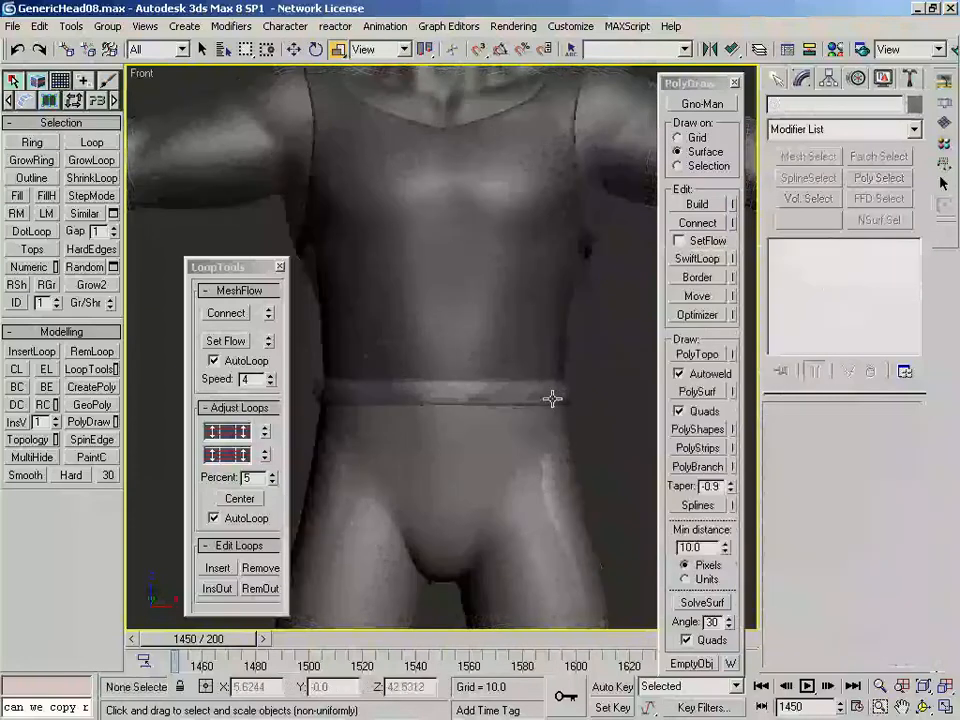
Set the belt's Shell segments to 2 and accept its object properties with Renderable on
{"action": "left_click", "coordinate": [553, 392]}
{"action": "left_click", "coordinate": [818, 261]}
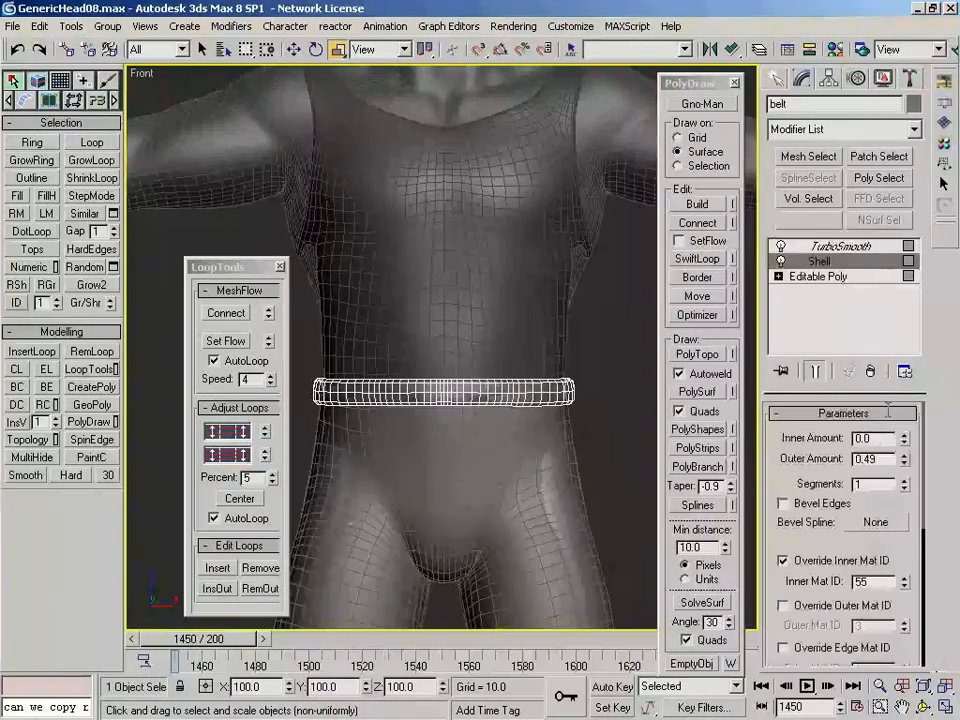
{"action": "right_click", "coordinate": [557, 390]}
{"action": "left_click", "coordinate": [585, 456]}
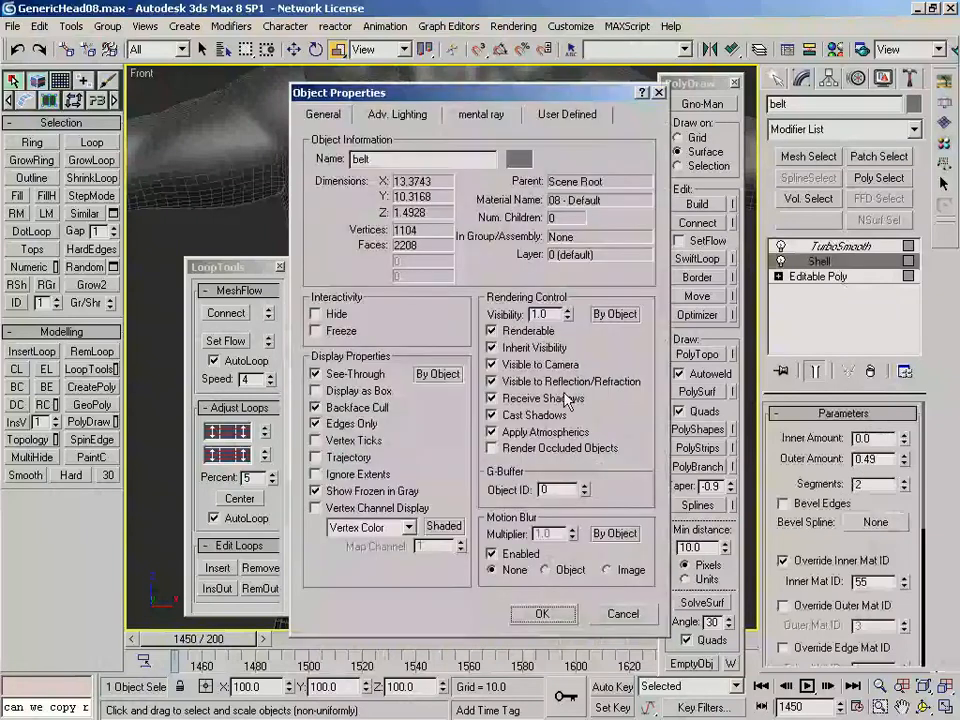
{"action": "left_click", "coordinate": [541, 613]}
Accept the Gno-Man body's object properties with Renderable off, and render the camera view
{"action": "key", "text": "F4"}
{"action": "scroll", "coordinate": [446, 364], "scroll_direction": "down", "scroll_amount": 5}
{"action": "left_click", "coordinate": [561, 221]}
{"action": "right_click", "coordinate": [557, 215]}
{"action": "left_click", "coordinate": [590, 312]}
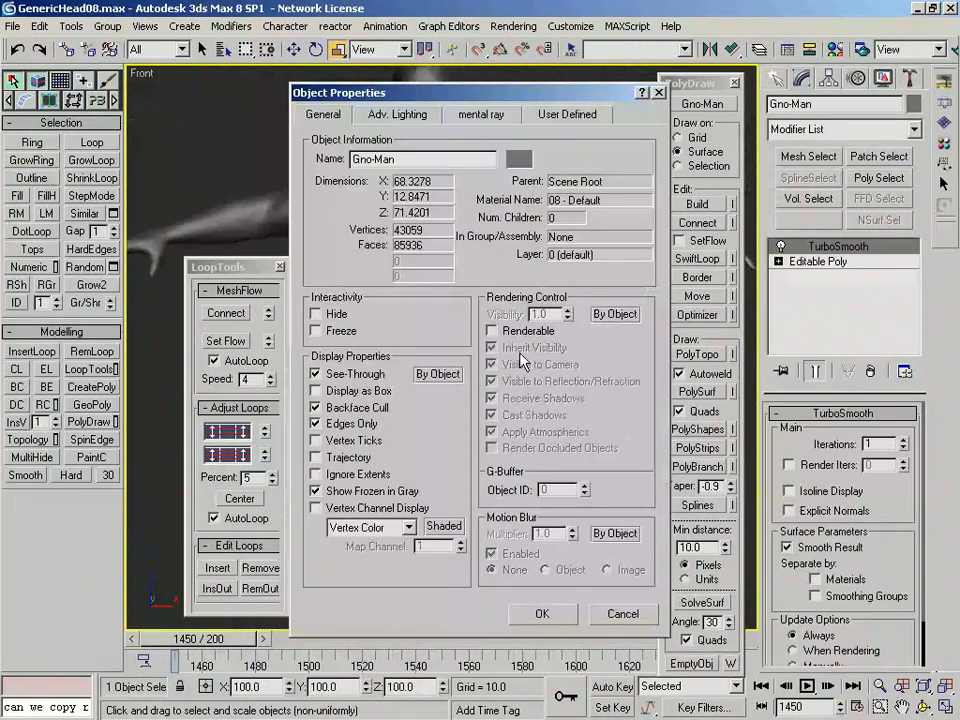
{"action": "key", "text": "Return"}
{"action": "key", "text": "c"}
{"action": "key", "text": "F9"}
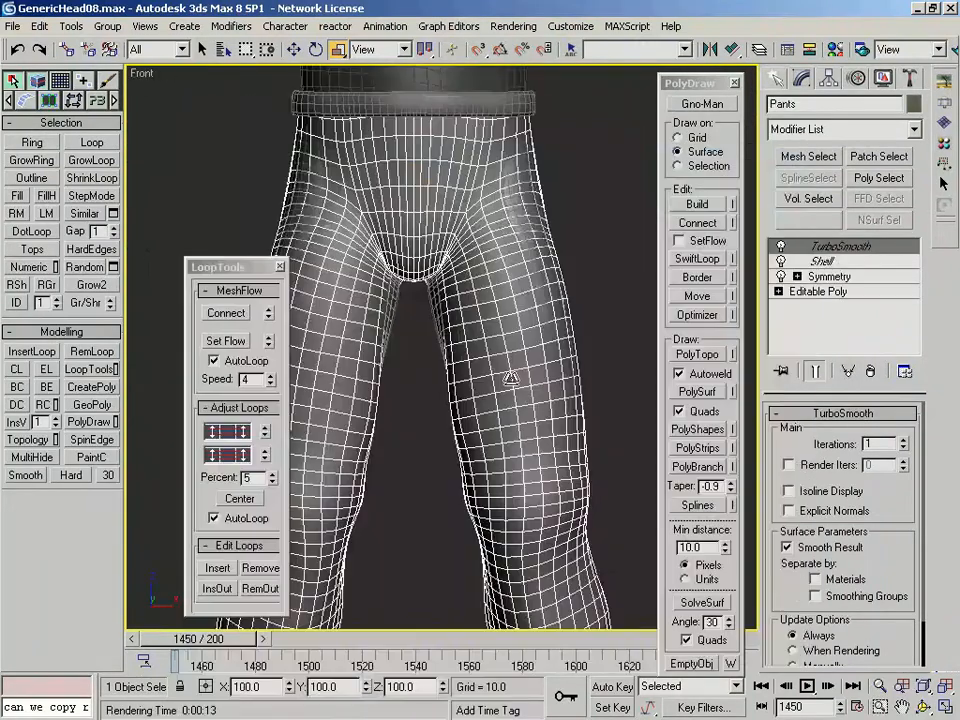
Select an edge loop near the crotch of the Pants and look through the edge editing options
{"action": "middle_click_drag", "start_coordinate": [518, 370], "coordinate": [516, 360]}
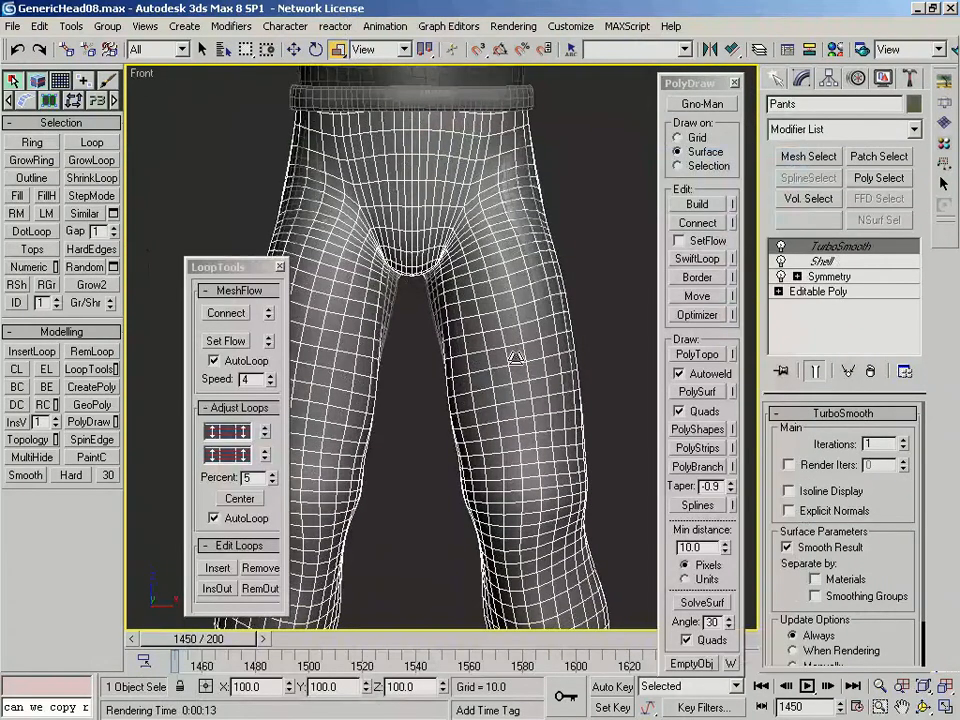
{"action": "scroll", "coordinate": [495, 345], "scroll_direction": "up", "scroll_amount": 4}
{"action": "left_click", "coordinate": [780, 291]}
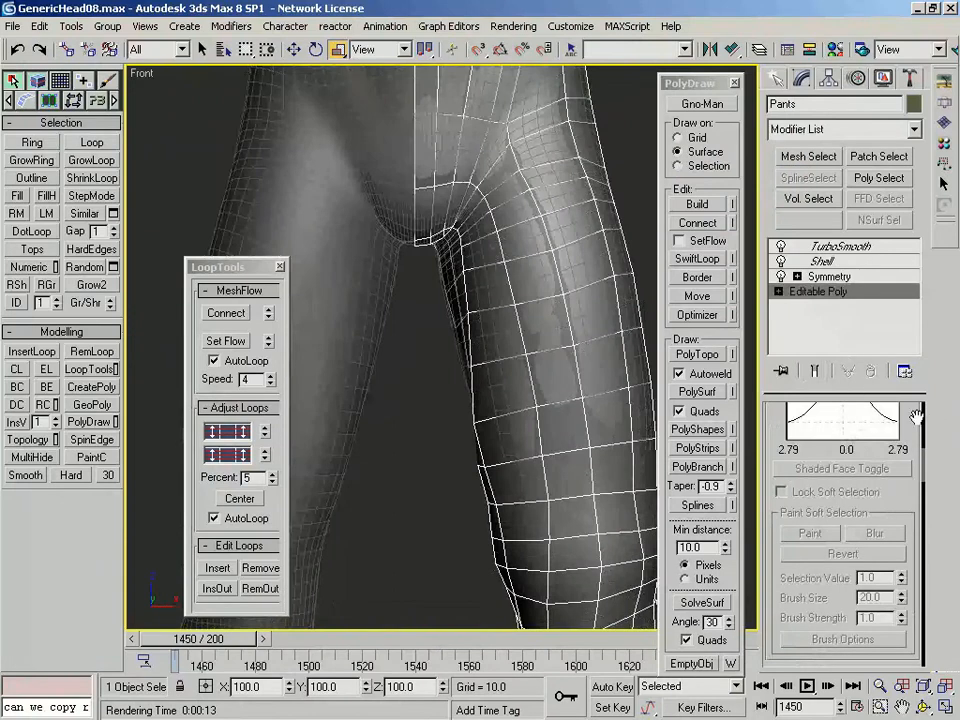
{"action": "scroll", "coordinate": [875, 476], "scroll_direction": "up", "scroll_amount": 5}
{"action": "left_click", "coordinate": [864, 437]}
{"action": "middle_click_drag", "start_coordinate": [448, 235], "coordinate": [482, 190], "text": "alt"}
{"action": "key", "text": "2"}
{"action": "key", "text": "alt+l"}
{"action": "left_click_drag", "start_coordinate": [892, 594], "coordinate": [850, 80]}
{"action": "left_click_drag", "start_coordinate": [836, 617], "coordinate": [850, 335]}
{"action": "left_click_drag", "start_coordinate": [864, 635], "coordinate": [844, 525]}
{"action": "left_click", "coordinate": [842, 477]}
{"action": "middle_click_drag", "start_coordinate": [592, 246], "coordinate": [339, 356], "text": "alt"}
{"action": "key", "text": "1"}
Soft-select polygons on the outer side of the Pants knee and move them slightly outward
{"action": "scroll", "coordinate": [490, 205], "scroll_direction": "down", "scroll_amount": 5}
{"action": "scroll", "coordinate": [461, 491], "scroll_direction": "down", "scroll_amount": 2}
{"action": "middle_click_drag", "start_coordinate": [461, 491], "coordinate": [579, 242]}
{"action": "scroll", "coordinate": [470, 112], "scroll_direction": "up", "scroll_amount": 2}
{"action": "key", "text": "4"}
{"action": "left_click", "coordinate": [484, 232]}
{"action": "left_click_drag", "start_coordinate": [508, 225], "coordinate": [516, 226]}
{"action": "scroll", "coordinate": [524, 352], "scroll_direction": "down", "scroll_amount": 10}
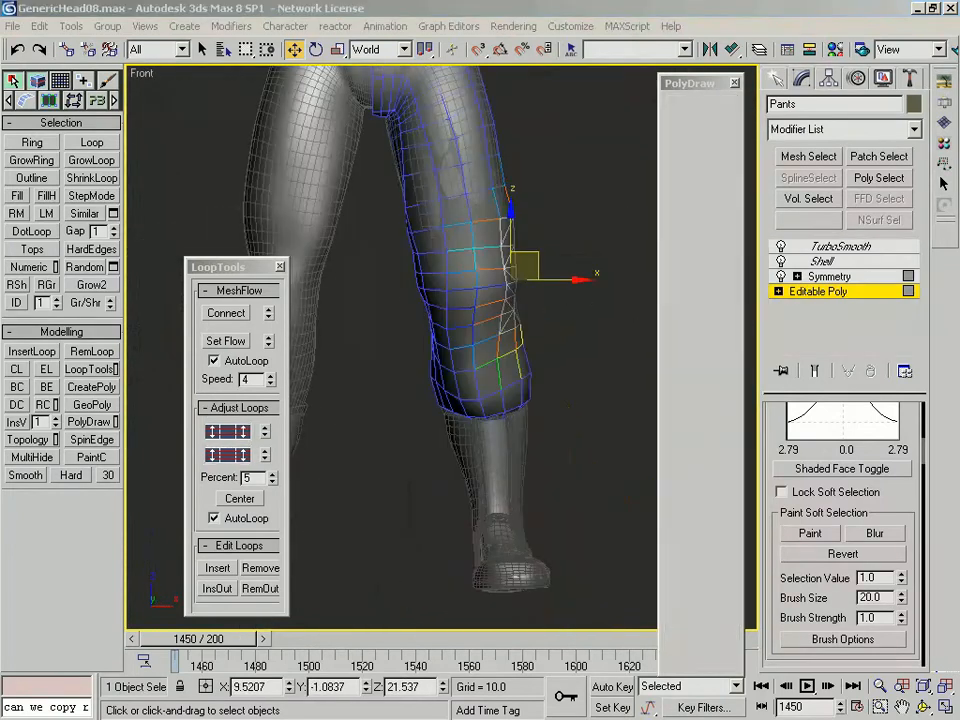
Shift soft-selected polygons on the inner side of the Pants knee and set the reference coordinate system to Screen
{"action": "middle_click_drag", "start_coordinate": [525, 448], "coordinate": [542, 503]}
{"action": "left_click_drag", "start_coordinate": [411, 345], "coordinate": [437, 399]}
{"action": "left_click_drag", "start_coordinate": [428, 377], "coordinate": [453, 395]}
{"action": "left_click_drag", "start_coordinate": [472, 366], "coordinate": [468, 370]}
{"action": "right_click", "coordinate": [468, 370], "text": "alt"}
{"action": "left_click", "coordinate": [500, 402]}
Select the polygons around the lower part of the Pants leg and scale them with soft selection
{"action": "left_click_drag", "start_coordinate": [585, 525], "coordinate": [437, 457]}
{"action": "key", "text": "r"}
{"action": "left_click_drag", "start_coordinate": [508, 381], "coordinate": [500, 373]}
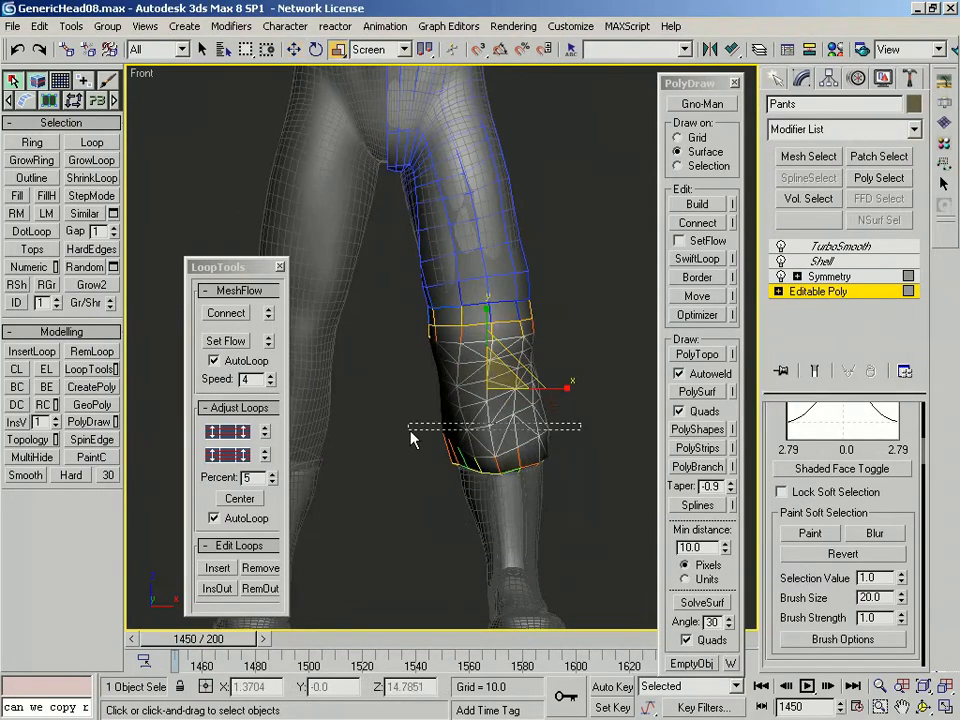
Scale the polygons around the lower part of the Pants leg with soft selection and select the open border at its hem
{"action": "left_click_drag", "start_coordinate": [447, 429], "coordinate": [410, 426]}
{"action": "left_click_drag", "start_coordinate": [504, 416], "coordinate": [490, 389]}
{"action": "key", "text": "w"}
{"action": "left_click_drag", "start_coordinate": [592, 505], "coordinate": [461, 476]}
{"action": "key", "text": "F3"}
{"action": "key", "text": "F3"}
{"action": "key", "text": "F3"}
{"action": "key", "text": "3"}
{"action": "left_click_drag", "start_coordinate": [539, 495], "coordinate": [505, 470]}
{"action": "key", "text": "r"}
{"action": "key", "text": "F3"}
Soft-select polygons on the outer hip of the Pants, shift them slightly, and return to the TurboSmooth level
{"action": "mouse_move", "coordinate": [485, 309]}
{"action": "middle_mouse_down"}
{"action": "mouse_move", "coordinate": [483, 408]}
{"action": "mouse_move", "coordinate": [469, 364]}
{"action": "mouse_move", "coordinate": [497, 366]}
{"action": "mouse_move", "coordinate": [572, 310]}
{"action": "middle_mouse_up"}
{"action": "key", "text": "4"}
{"action": "left_click", "coordinate": [482, 427]}
{"action": "key", "text": "w"}
{"action": "middle_click_drag", "start_coordinate": [572, 310], "coordinate": [576, 394]}
{"action": "left_click", "coordinate": [500, 350]}
{"action": "middle_click_drag", "start_coordinate": [514, 339], "coordinate": [531, 433]}
{"action": "left_click_drag", "start_coordinate": [518, 442], "coordinate": [523, 438]}
{"action": "left_click", "coordinate": [517, 518]}
{"action": "middle_click_drag", "start_coordinate": [539, 440], "coordinate": [480, 415], "text": "alt"}
{"action": "left_click", "coordinate": [485, 350]}
{"action": "middle_click_drag", "start_coordinate": [536, 390], "coordinate": [580, 420], "text": "alt"}
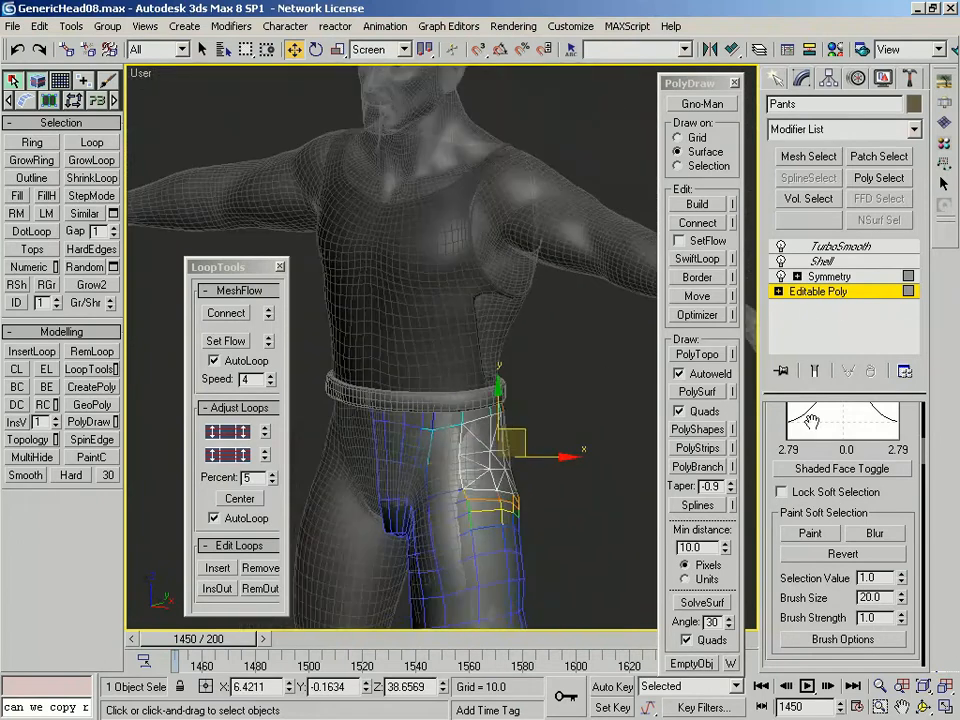
{"action": "left_click", "coordinate": [841, 247]}
{"action": "left_click", "coordinate": [555, 381]}
Set the 3D snap to Face for drawing a spline line on the boot
{"action": "left_click", "coordinate": [500, 300]}
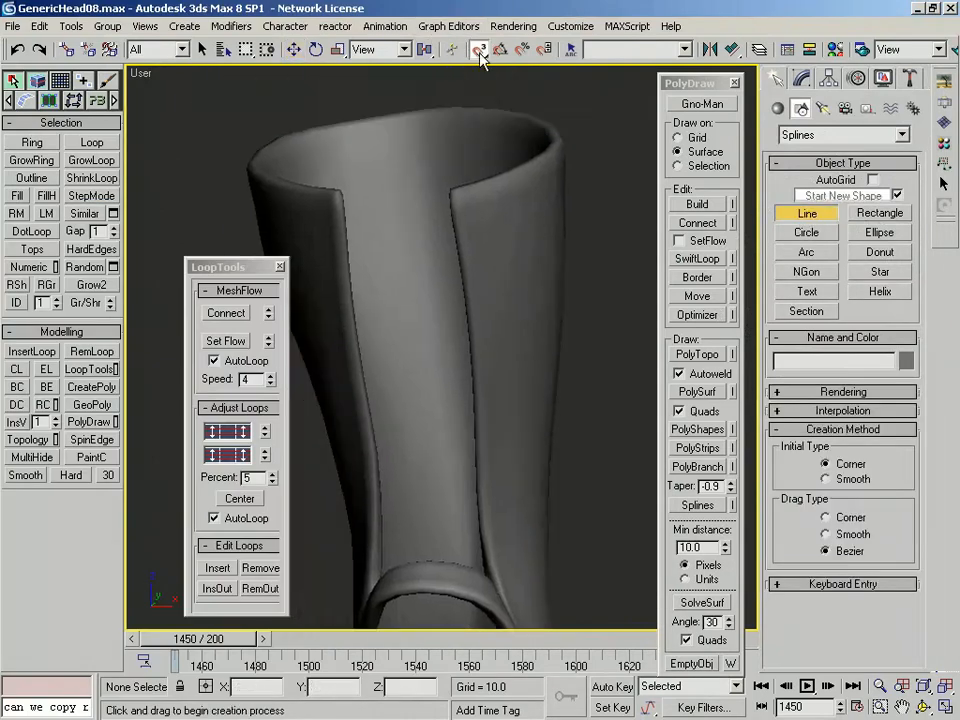
{"action": "right_click", "coordinate": [480, 52]}
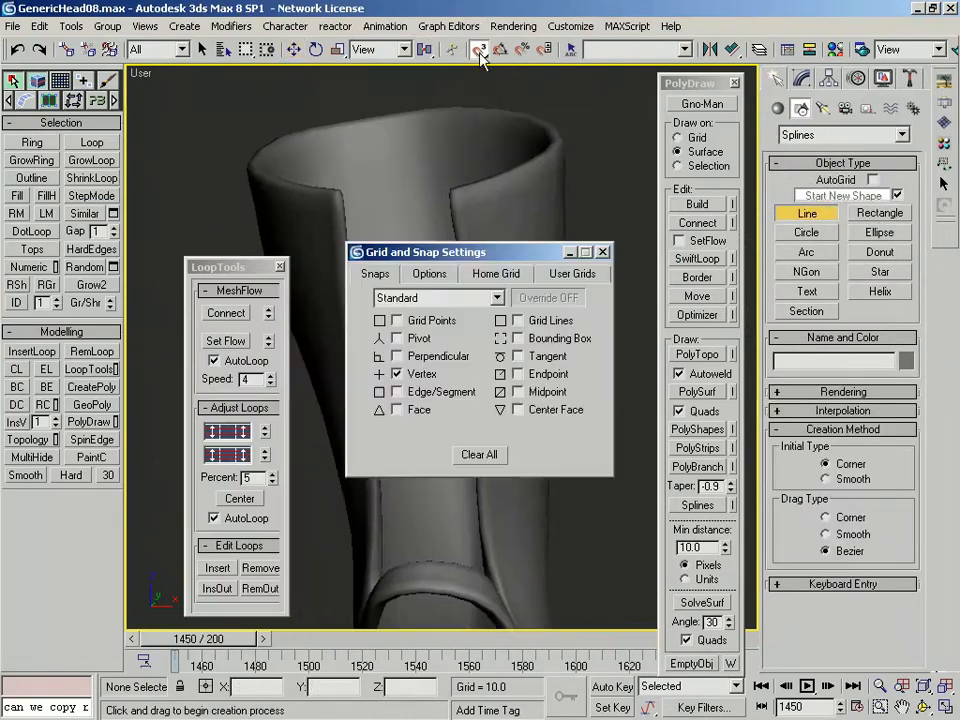
{"action": "left_click", "coordinate": [603, 252]}
Draw a zigzag line down the front opening of the boot, snapping alternately to both edges
{"action": "middle_click_drag", "start_coordinate": [510, 276], "coordinate": [480, 440], "text": "alt"}
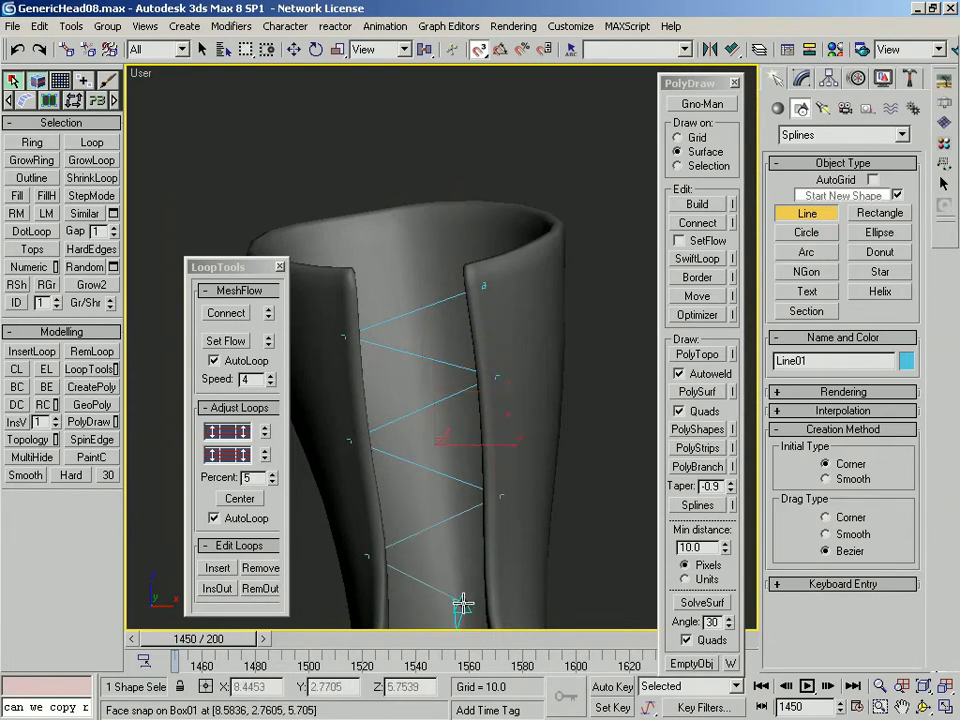
{"action": "middle_click_drag", "start_coordinate": [498, 604], "coordinate": [484, 377]}
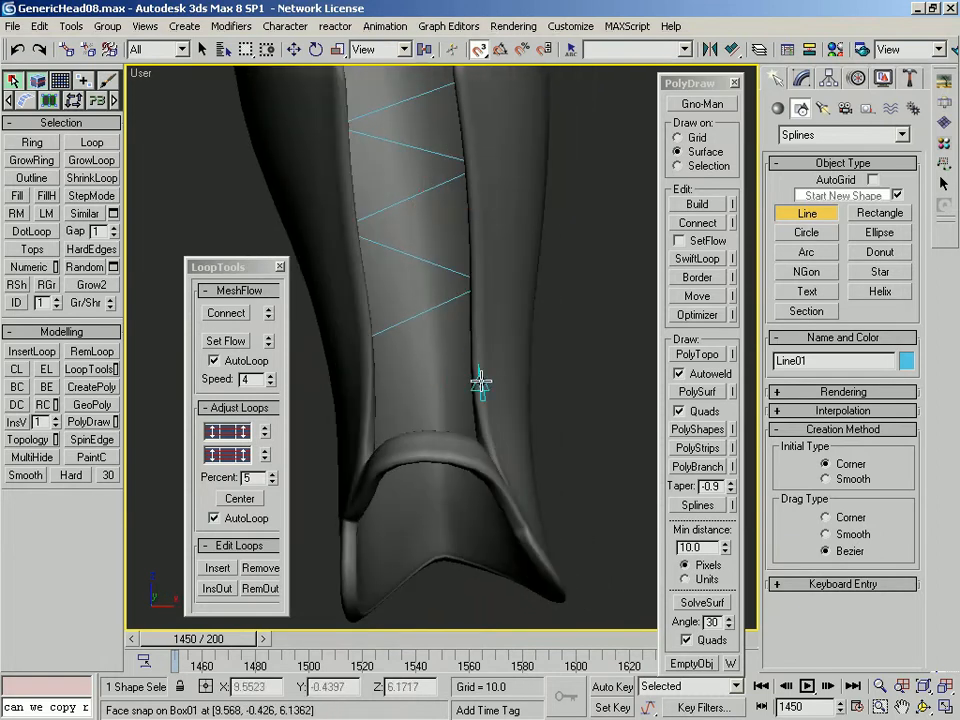
{"action": "left_click", "coordinate": [484, 390]}
{"action": "middle_click_drag", "start_coordinate": [411, 324], "coordinate": [425, 389]}
{"action": "middle_click_drag", "start_coordinate": [500, 400], "coordinate": [557, 414], "text": "alt"}
{"action": "key", "text": "w"}
{"action": "left_click", "coordinate": [557, 414]}
{"action": "key", "text": "F3"}
{"action": "left_click", "coordinate": [401, 402]}
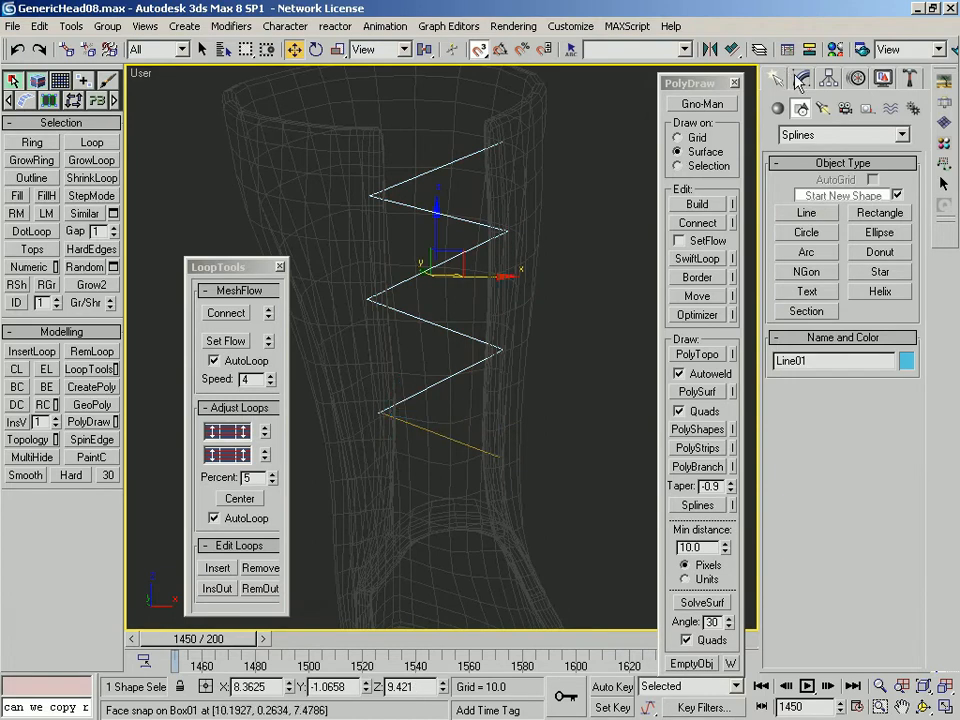
Use Create Line within the same line object to continue the zigzag lace down to the boot's lower front edge
{"action": "left_click", "coordinate": [800, 78]}
{"action": "left_click_drag", "start_coordinate": [909, 484], "coordinate": [876, 349]}
{"action": "left_click", "coordinate": [451, 438]}
{"action": "mouse_move", "coordinate": [518, 427]}
{"action": "middle_mouse_down"}
{"action": "mouse_move", "coordinate": [521, 448]}
{"action": "mouse_move", "coordinate": [594, 429]}
{"action": "mouse_move", "coordinate": [604, 384]}
{"action": "middle_mouse_up"}
{"action": "key", "text": "F3"}
{"action": "key", "text": "w"}
{"action": "middle_click_drag", "start_coordinate": [480, 456], "coordinate": [590, 394], "text": "alt"}
{"action": "left_click", "coordinate": [806, 581]}
{"action": "middle_click_drag", "start_coordinate": [429, 354], "coordinate": [476, 356], "text": "alt"}
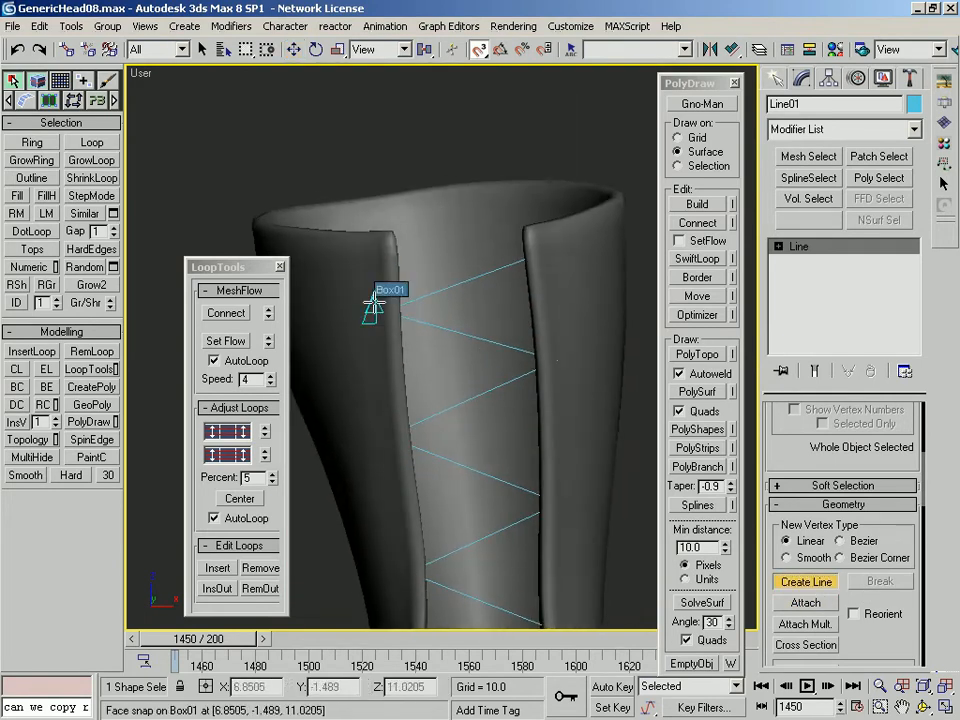
{"action": "middle_click_drag", "start_coordinate": [384, 375], "coordinate": [437, 466], "text": "alt"}
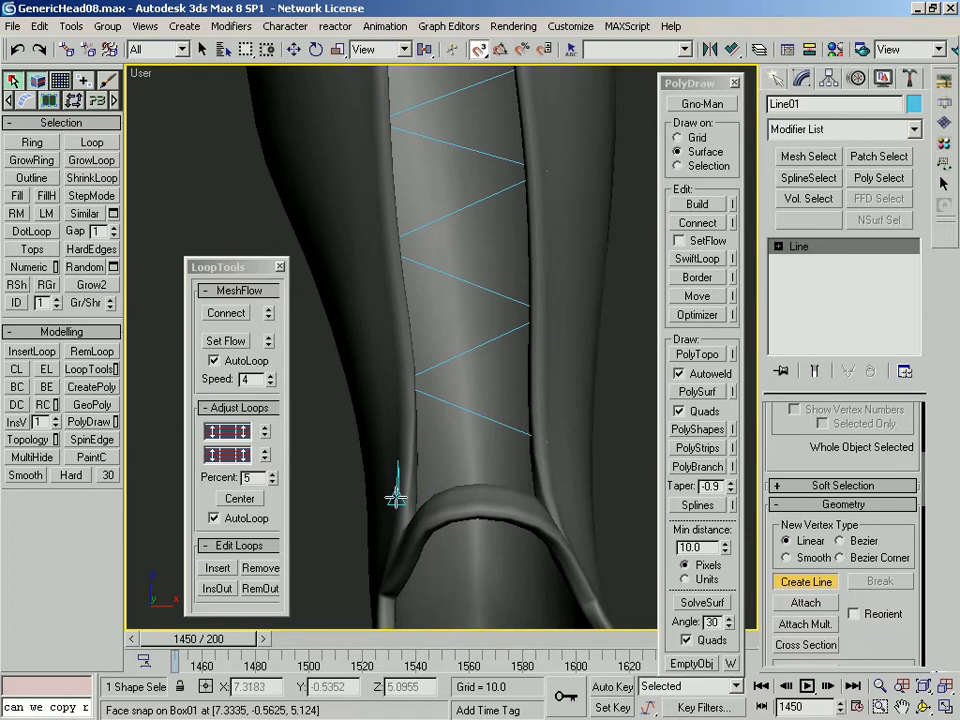
{"action": "middle_click_drag", "start_coordinate": [546, 440], "coordinate": [496, 521], "text": "alt"}
{"action": "middle_click_drag", "start_coordinate": [533, 453], "coordinate": [519, 421], "text": "alt"}
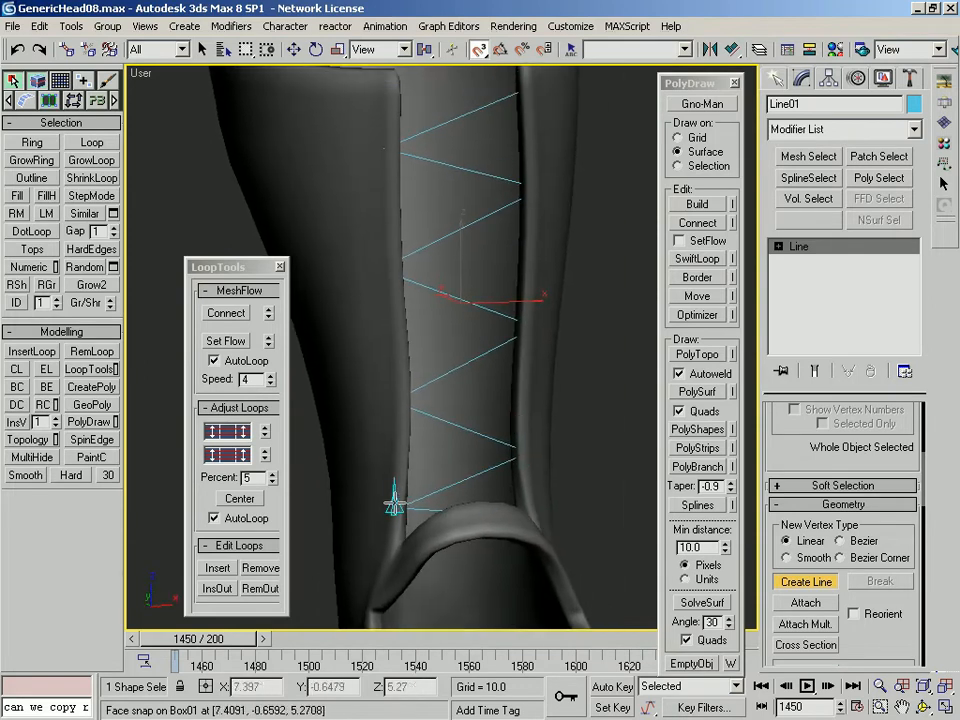
Draw the opposing zigzag across the boot opening so that the laces form a crisscross
{"action": "middle_click_drag", "start_coordinate": [551, 488], "coordinate": [520, 452], "text": "alt"}
{"action": "left_click", "coordinate": [512, 346]}
{"action": "left_click", "coordinate": [497, 189]}
{"action": "left_click", "coordinate": [339, 154]}
{"action": "mouse_move", "coordinate": [339, 154]}
{"action": "middle_mouse_down", "text": "alt"}
{"action": "mouse_move", "coordinate": [489, 369]}
{"action": "mouse_move", "coordinate": [432, 395]}
{"action": "middle_mouse_up", "text": "alt"}
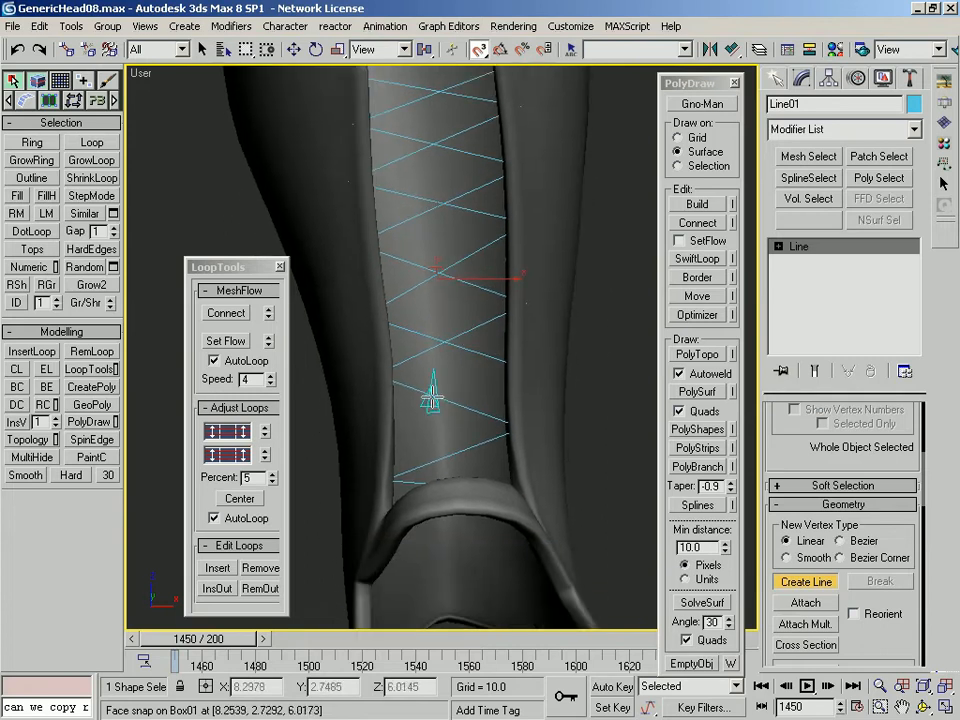
{"action": "left_click", "coordinate": [521, 388]}
{"action": "mouse_move", "coordinate": [521, 388]}
{"action": "middle_mouse_down", "text": "alt"}
{"action": "mouse_move", "coordinate": [499, 407]}
{"action": "mouse_move", "coordinate": [489, 364]}
{"action": "mouse_move", "coordinate": [525, 403]}
{"action": "middle_mouse_up", "text": "alt"}
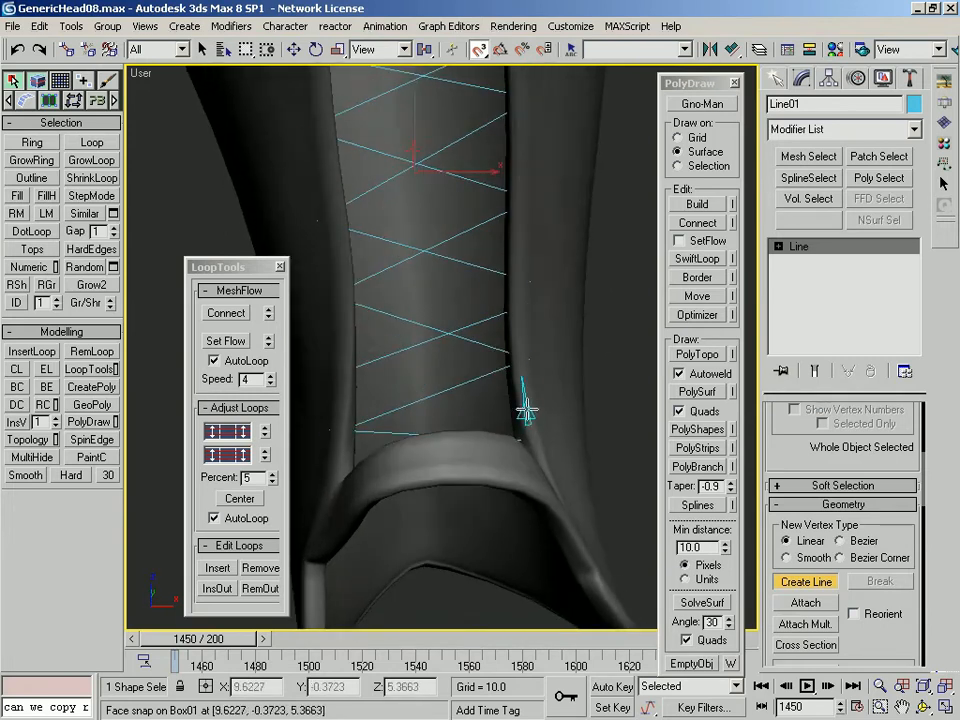
{"action": "left_click", "coordinate": [336, 380]}
{"action": "right_click", "coordinate": [336, 380]}
{"action": "right_click", "coordinate": [534, 370]}
Make the laces renderable in renderer and viewport with radial thickness 0.1 and 5 sides
{"action": "scroll", "coordinate": [530, 376], "scroll_direction": "down", "scroll_amount": 3}
{"action": "left_click_drag", "start_coordinate": [790, 456], "coordinate": [822, 692]}
{"action": "left_click", "coordinate": [843, 413]}
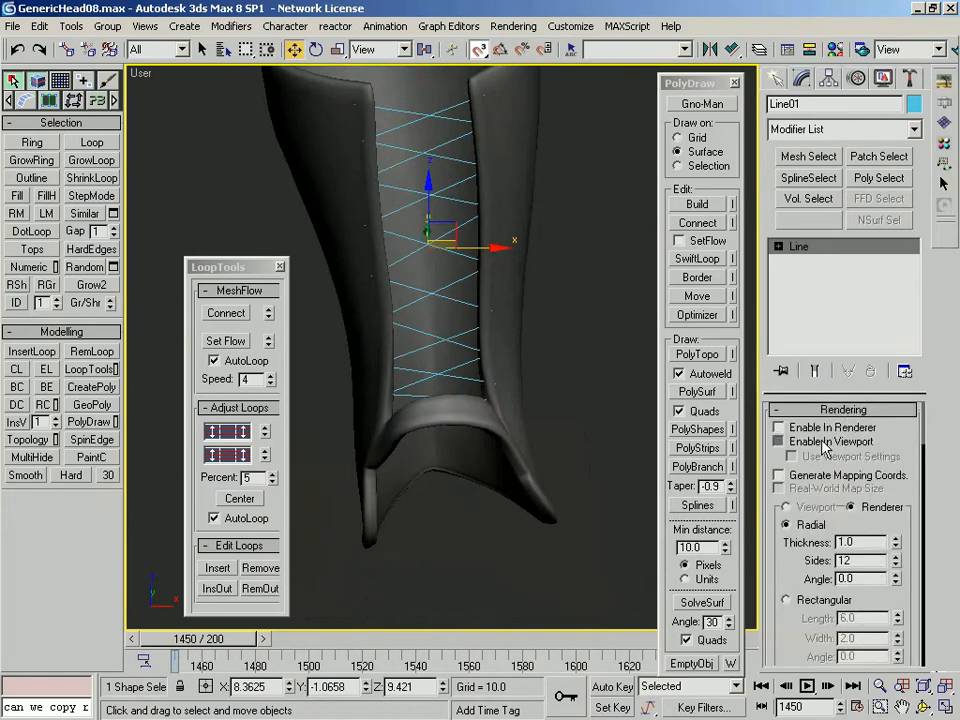
{"action": "left_click", "coordinate": [779, 441]}
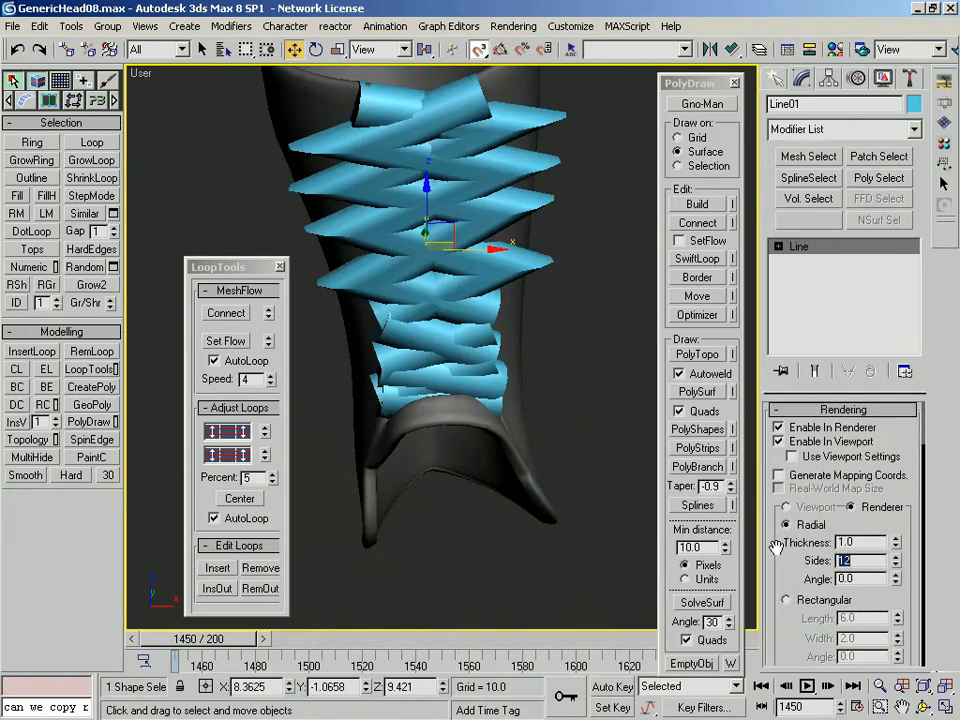
{"action": "type", "text": "4"}
{"action": "key", "text": "Return"}
{"action": "left_click_drag", "start_coordinate": [861, 542], "coordinate": [772, 535]}
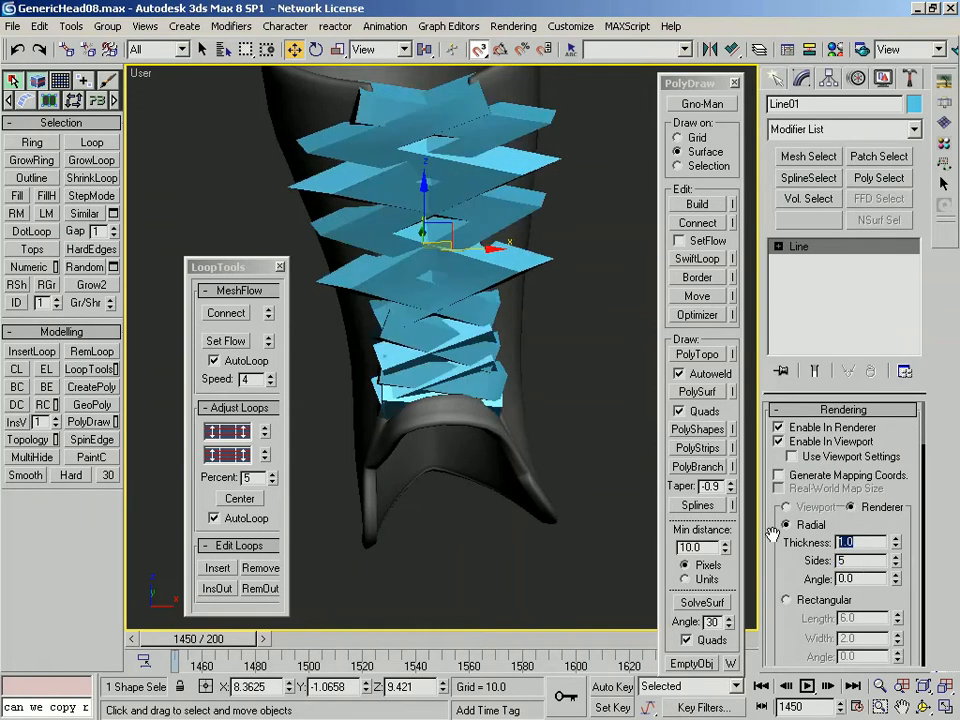
{"action": "key", "text": "Return"}
Inspect how the thickened laces sit on the boot from several angles in wireframe and shaded display
{"action": "middle_click_drag", "start_coordinate": [576, 290], "coordinate": [567, 366], "text": "alt"}
{"action": "right_click", "coordinate": [567, 364]}
{"action": "left_click", "coordinate": [628, 12]}
{"action": "key", "text": "F3"}
{"action": "key", "text": "F3"}
{"action": "key", "text": "F3"}
{"action": "middle_click_drag", "start_coordinate": [502, 324], "coordinate": [586, 325], "text": "alt"}
{"action": "right_click", "coordinate": [578, 316]}
{"action": "left_click", "coordinate": [560, 562]}
{"action": "key", "text": "F3"}
{"action": "middle_click_drag", "start_coordinate": [509, 351], "coordinate": [500, 320], "text": "alt"}
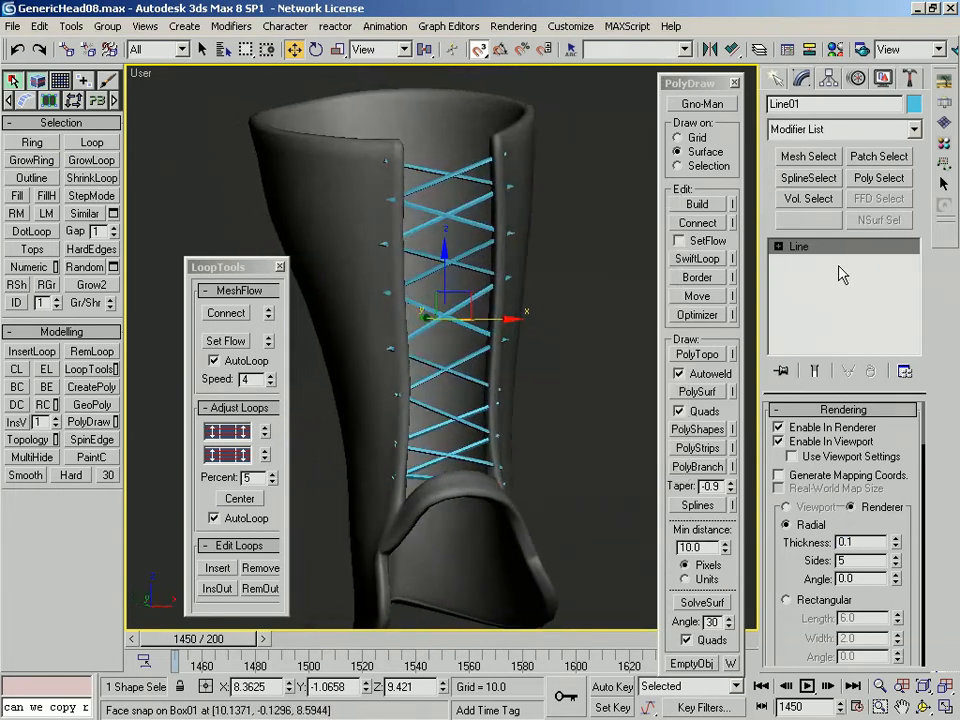
Select the lace segments crossing the middle of the boot opening and divide each with 1 vertex
{"action": "left_click", "coordinate": [818, 276]}
{"action": "middle_click_drag", "start_coordinate": [524, 365], "coordinate": [520, 292]}
{"action": "scroll", "coordinate": [812, 507], "scroll_direction": "down", "scroll_amount": 9}
{"action": "middle_click_drag", "start_coordinate": [525, 438], "coordinate": [518, 547]}
{"action": "left_click_drag", "start_coordinate": [437, 566], "coordinate": [424, 338]}
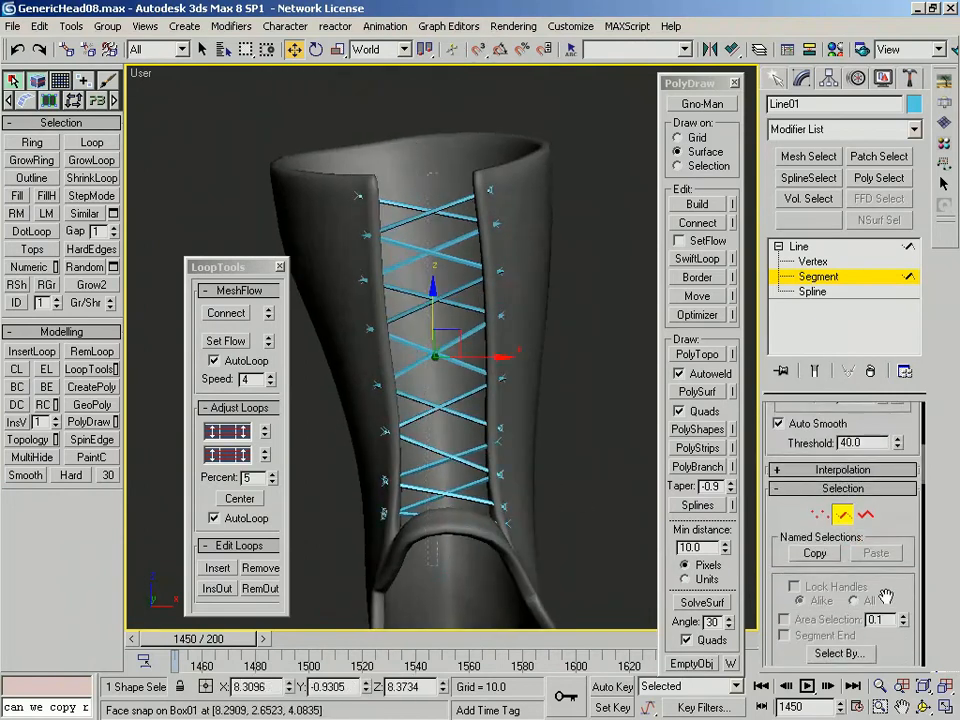
{"action": "scroll", "coordinate": [886, 600], "scroll_direction": "down", "scroll_amount": 18}
{"action": "left_click", "coordinate": [806, 510]}
{"action": "middle_click_drag", "start_coordinate": [479, 535], "coordinate": [471, 492]}
Select all vertices of the laces and change their vertex type to curve the turns
{"action": "key", "text": "1"}
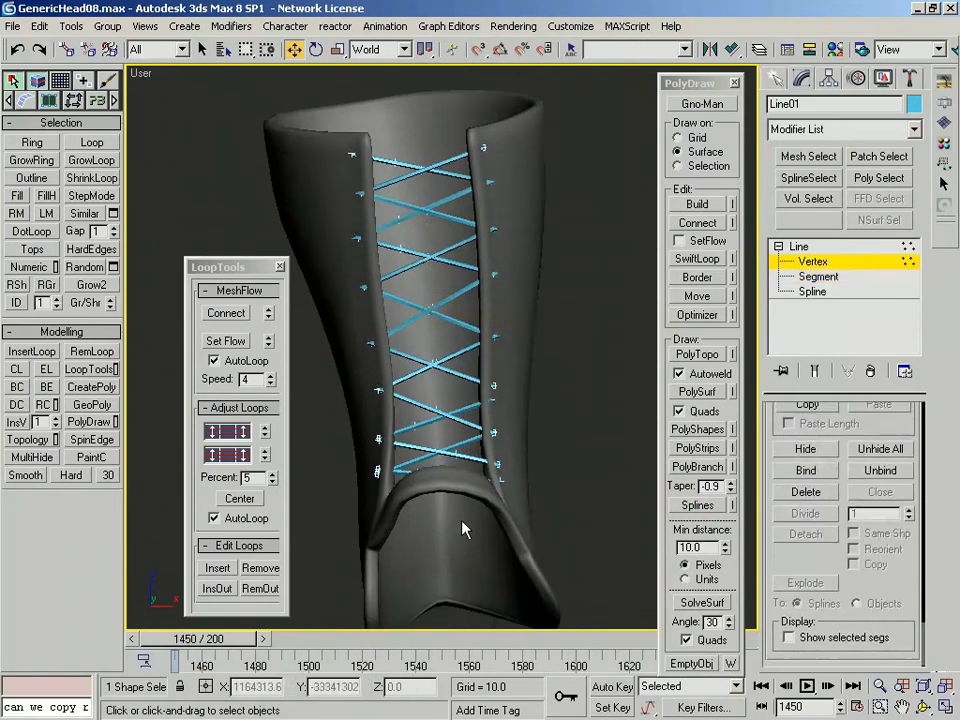
{"action": "left_click_drag", "start_coordinate": [383, 92], "coordinate": [382, 90]}
{"action": "key", "text": "F3"}
{"action": "middle_click_drag", "start_coordinate": [463, 291], "coordinate": [455, 330], "text": "alt"}
{"action": "right_click", "coordinate": [433, 227], "text": "alt"}
{"action": "left_click_drag", "start_coordinate": [561, 508], "coordinate": [338, 145]}
{"action": "right_click", "coordinate": [358, 235]}
{"action": "left_click", "coordinate": [327, 137]}
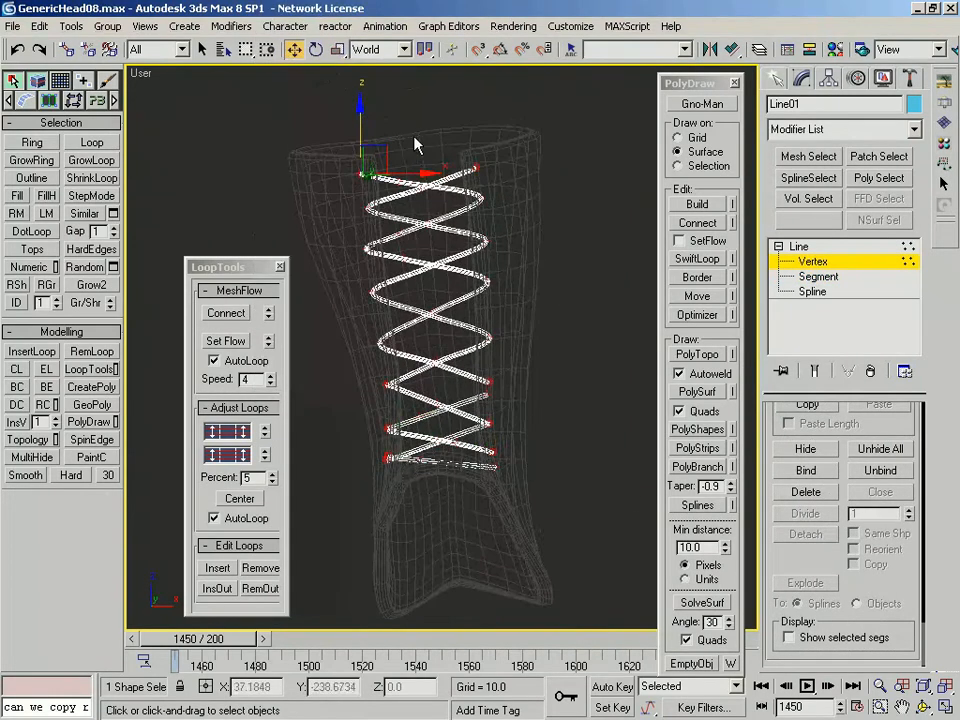
Reposition the vertices of the lowest laces to fit the boot's front edge
{"action": "left_click_drag", "start_coordinate": [462, 498], "coordinate": [462, 500]}
{"action": "scroll", "coordinate": [470, 400], "scroll_direction": "up", "scroll_amount": 4}
{"action": "mouse_move", "coordinate": [469, 282]}
{"action": "middle_mouse_down"}
{"action": "mouse_move", "coordinate": [486, 396]}
{"action": "mouse_move", "coordinate": [461, 321]}
{"action": "mouse_move", "coordinate": [559, 589]}
{"action": "mouse_move", "coordinate": [534, 556]}
{"action": "mouse_move", "coordinate": [476, 565]}
{"action": "mouse_move", "coordinate": [489, 340]}
{"action": "middle_mouse_up"}
{"action": "scroll", "coordinate": [480, 380], "scroll_direction": "down", "scroll_amount": 2}
{"action": "key", "text": "F3"}
{"action": "scroll", "coordinate": [476, 560], "scroll_direction": "up", "scroll_amount": 3}
{"action": "scroll", "coordinate": [450, 385], "scroll_direction": "up", "scroll_amount": 3}
{"action": "middle_click_drag", "start_coordinate": [417, 414], "coordinate": [458, 400], "text": "alt"}
{"action": "left_click", "coordinate": [398, 345]}
{"action": "middle_click_drag", "start_coordinate": [448, 356], "coordinate": [475, 354], "text": "alt"}
{"action": "key", "text": "F3"}
{"action": "left_click_drag", "start_coordinate": [407, 332], "coordinate": [421, 317]}
{"action": "middle_click_drag", "start_coordinate": [425, 325], "coordinate": [362, 330], "text": "alt"}
{"action": "scroll", "coordinate": [430, 335], "scroll_direction": "down", "scroll_amount": 3}
{"action": "left_click_drag", "start_coordinate": [485, 345], "coordinate": [496, 344]}
{"action": "key", "text": "F3"}
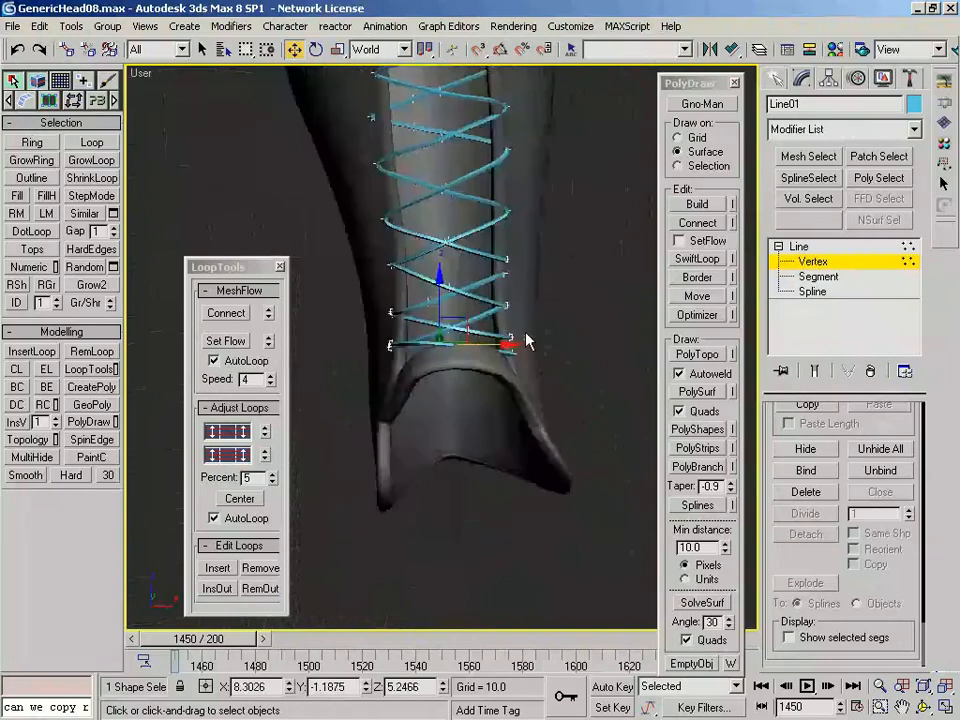
Finish editing the lace vertices, select the boot in the Front view and copy its Symmetry modifier
{"action": "scroll", "coordinate": [510, 340], "scroll_direction": "down", "scroll_amount": 3}
{"action": "middle_click_drag", "start_coordinate": [582, 285], "coordinate": [562, 321]}
{"action": "key", "text": "1"}
{"action": "left_click", "coordinate": [562, 321]}
{"action": "key", "text": "F4"}
{"action": "key", "text": "F4"}
{"action": "middle_click_drag", "start_coordinate": [450, 328], "coordinate": [496, 439]}
{"action": "key", "text": "c"}
{"action": "left_click", "coordinate": [488, 507]}
{"action": "key", "text": "f"}
{"action": "key", "text": "z"}
{"action": "left_click", "coordinate": [497, 438]}
{"action": "left_click", "coordinate": [832, 275]}
{"action": "right_click", "coordinate": [834, 275]}
{"action": "left_click", "coordinate": [798, 338]}
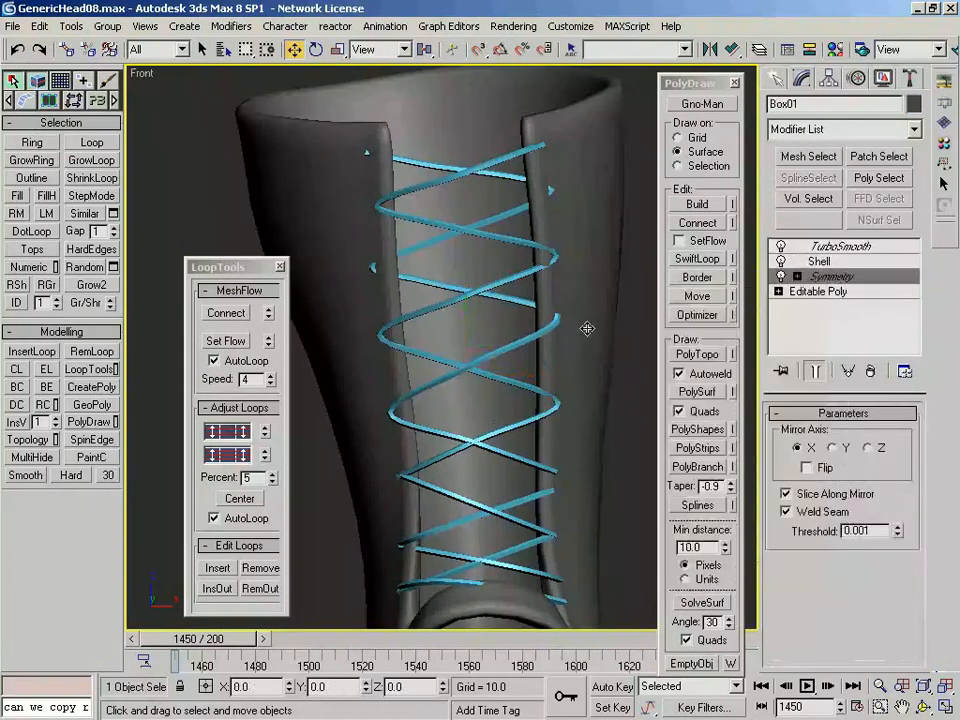
Select the laces, enable editing of the pivot only, and align and center the pivot on the object
{"action": "left_click", "coordinate": [594, 337]}
{"action": "key", "text": "F4"}
{"action": "scroll", "coordinate": [594, 336], "scroll_direction": "down", "scroll_amount": 3}
{"action": "middle_click_drag", "start_coordinate": [594, 336], "coordinate": [588, 298]}
{"action": "left_click", "coordinate": [588, 300]}
{"action": "left_click", "coordinate": [453, 416]}
{"action": "scroll", "coordinate": [453, 416], "scroll_direction": "down", "scroll_amount": 3}
{"action": "middle_click_drag", "start_coordinate": [453, 416], "coordinate": [528, 381]}
{"action": "left_click_drag", "start_coordinate": [428, 55], "coordinate": [428, 72]}
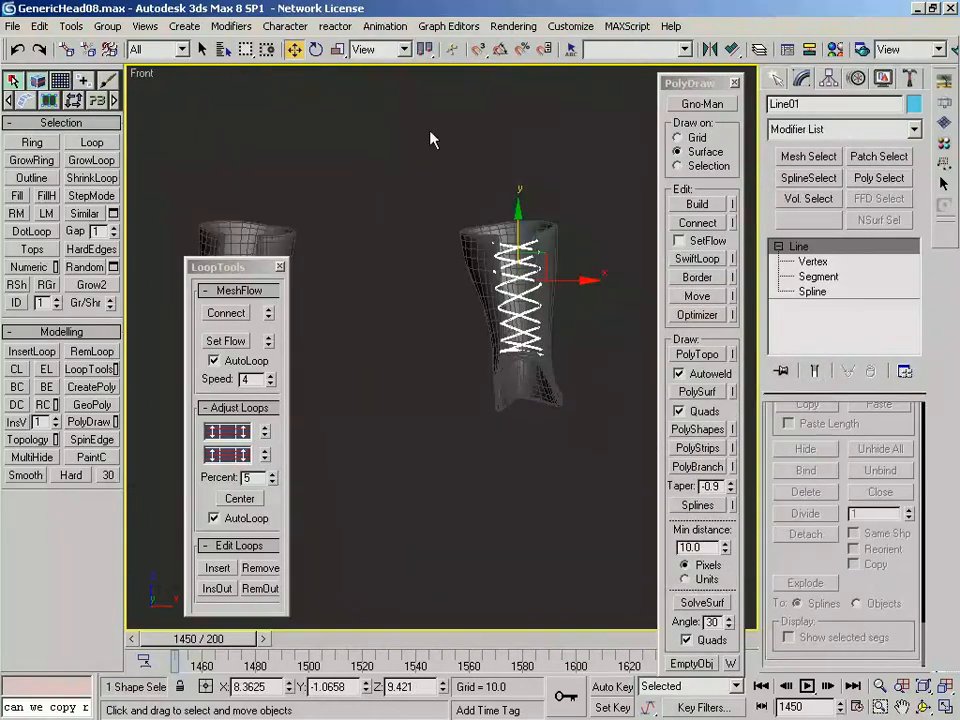
{"action": "left_click", "coordinate": [829, 80]}
{"action": "left_click", "coordinate": [843, 197]}
{"action": "left_click", "coordinate": [831, 317]}
{"action": "middle_click_drag", "start_coordinate": [551, 323], "coordinate": [653, 218]}
{"action": "left_click", "coordinate": [860, 298]}
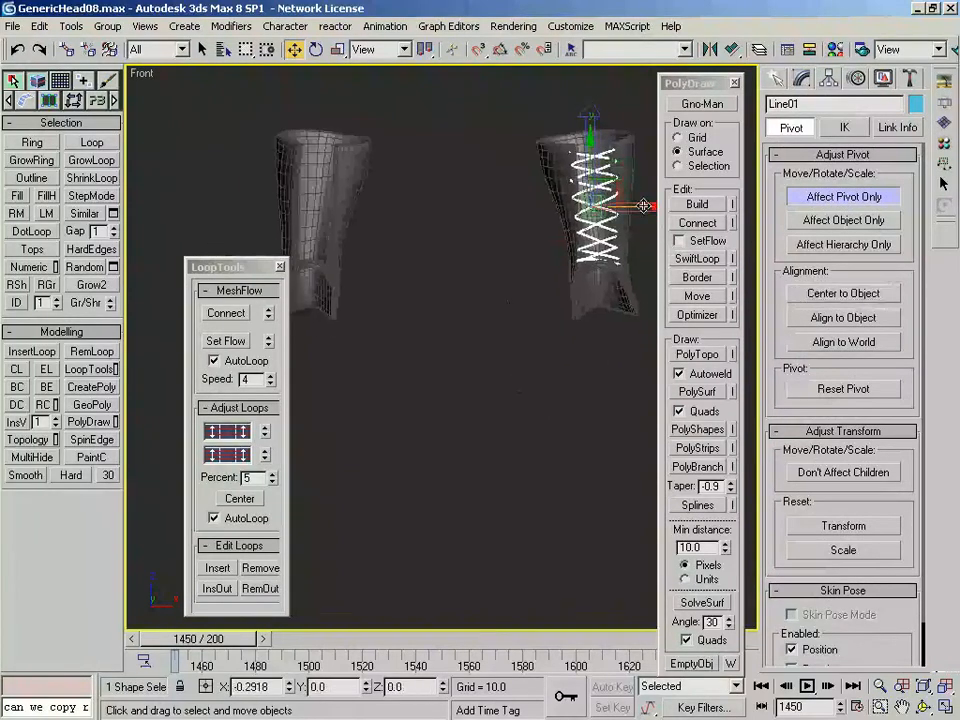
Move the laces' pivot to the world origin using Grid Points snapping and end pivot editing
{"action": "left_click_drag", "start_coordinate": [643, 205], "coordinate": [501, 208]}
{"action": "scroll", "coordinate": [450, 170], "scroll_direction": "up", "scroll_amount": 3}
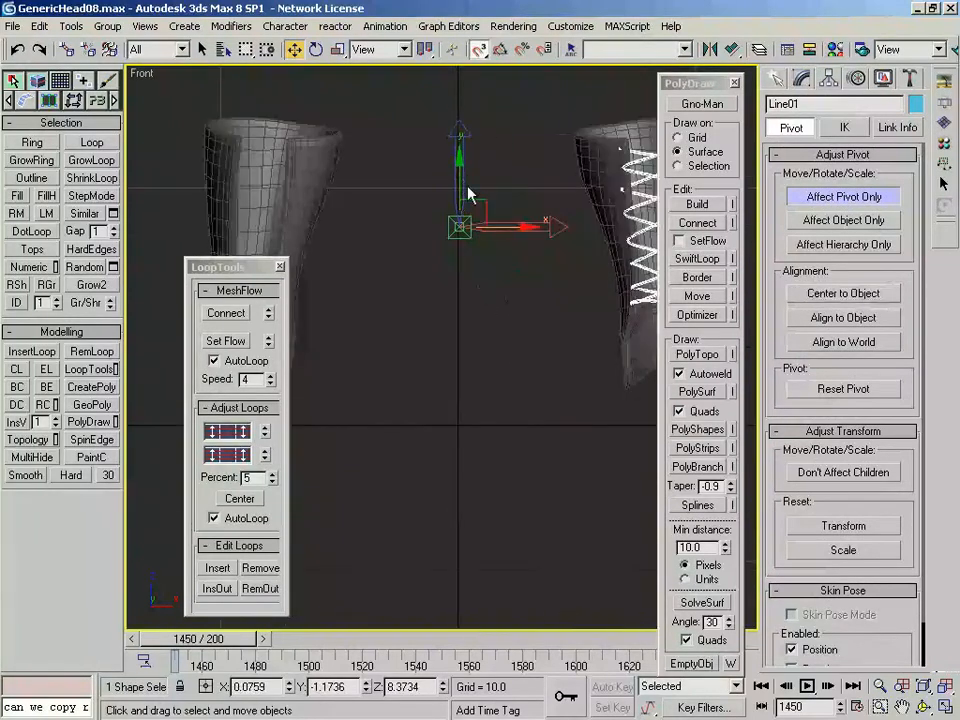
{"action": "right_click", "coordinate": [482, 51]}
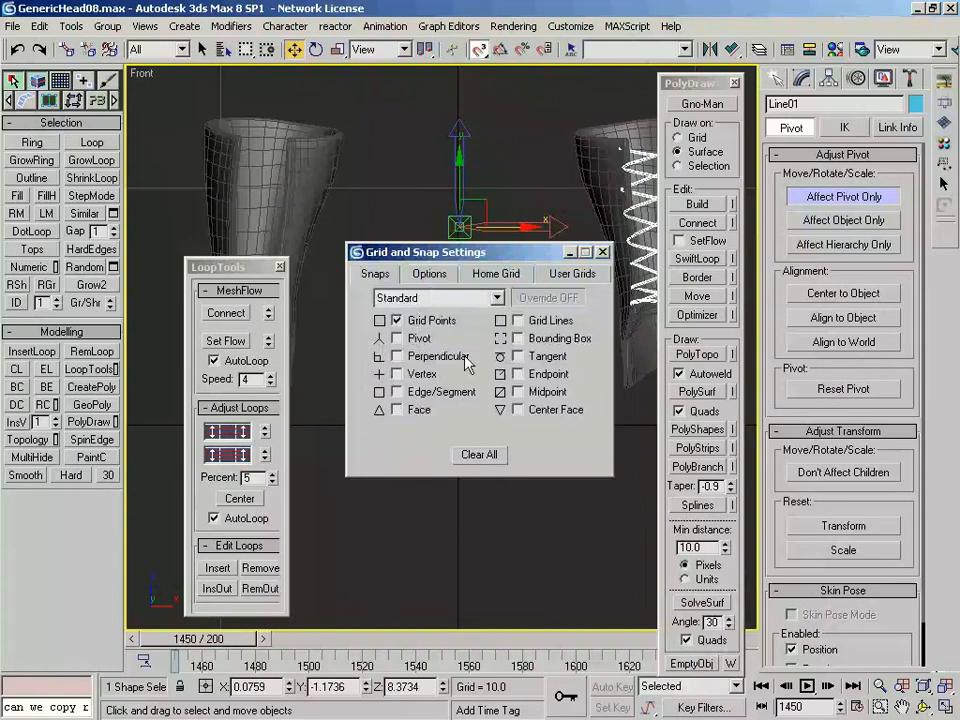
{"action": "left_click", "coordinate": [602, 252]}
{"action": "left_click_drag", "start_coordinate": [459, 226], "coordinate": [458, 423]}
{"action": "left_click", "coordinate": [845, 197]}
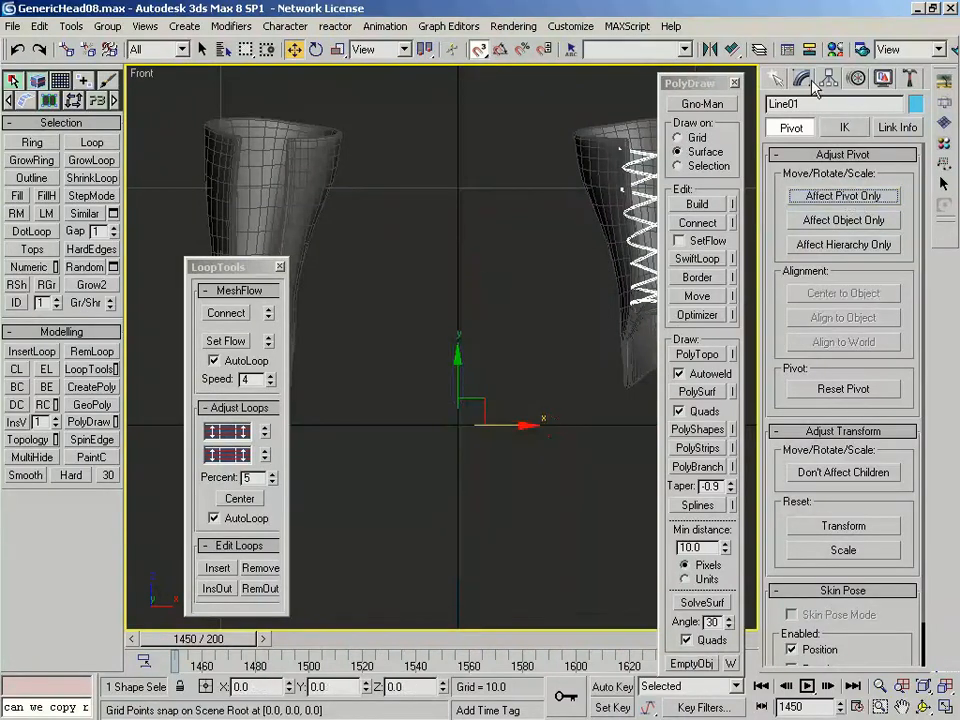
Paste the copied Symmetry modifier onto the laces
{"action": "left_click", "coordinate": [802, 78]}
{"action": "right_click", "coordinate": [813, 250]}
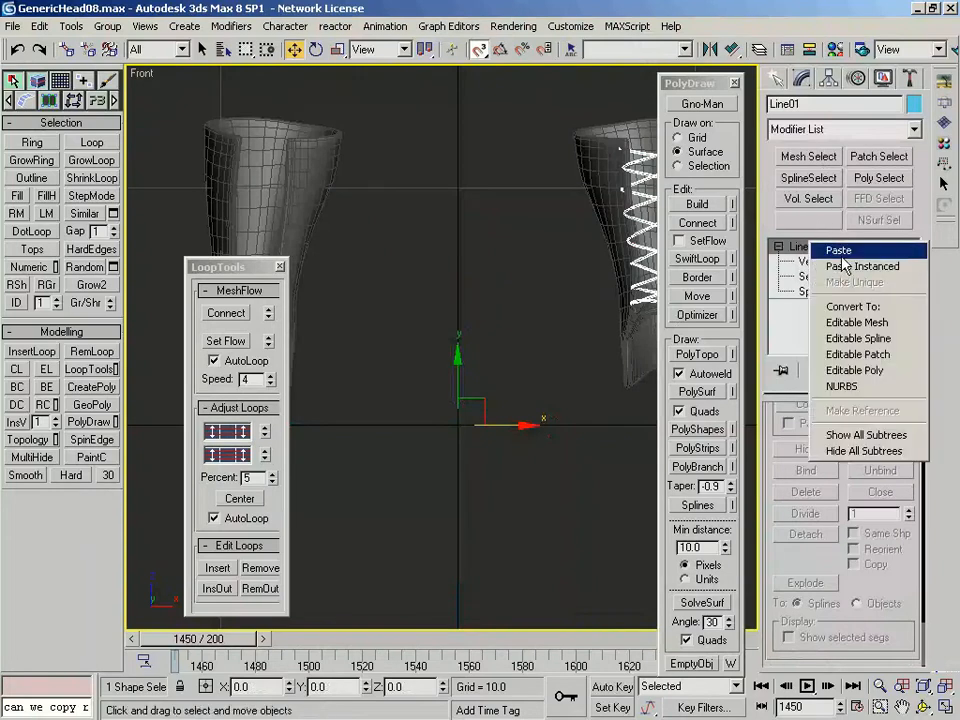
{"action": "left_click", "coordinate": [832, 252]}
{"action": "scroll", "coordinate": [561, 289], "scroll_direction": "down", "scroll_amount": 2}
{"action": "scroll", "coordinate": [489, 298], "scroll_direction": "up", "scroll_amount": 2}
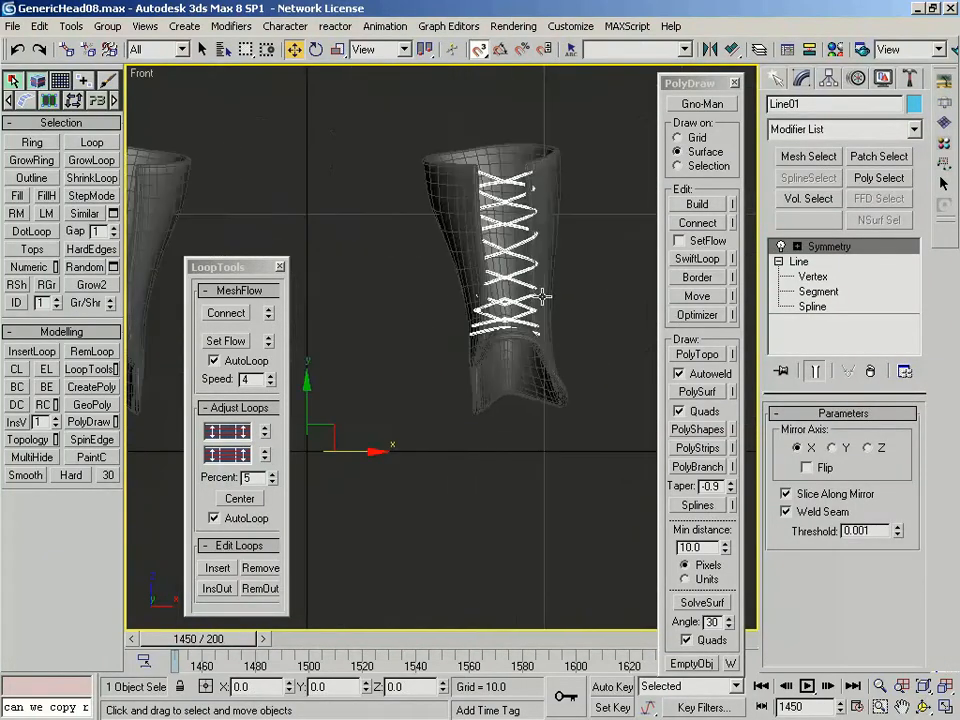
Move the Symmetry modifier's Mirror between the two boots to X 0.0 to mirror the laces onto the other boot
{"action": "left_click", "coordinate": [797, 247]}
{"action": "left_click", "coordinate": [820, 262]}
{"action": "middle_click_drag", "start_coordinate": [534, 346], "coordinate": [561, 291]}
{"action": "key", "text": "1"}
{"action": "scroll", "coordinate": [438, 358], "scroll_direction": "down", "scroll_amount": 2}
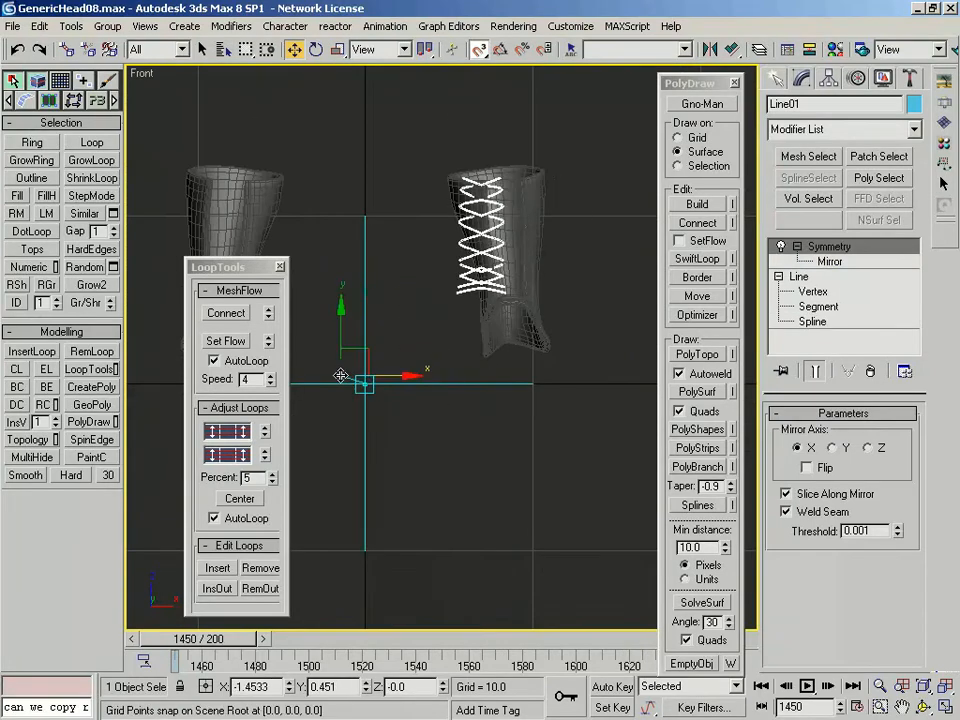
{"action": "key", "text": "1"}
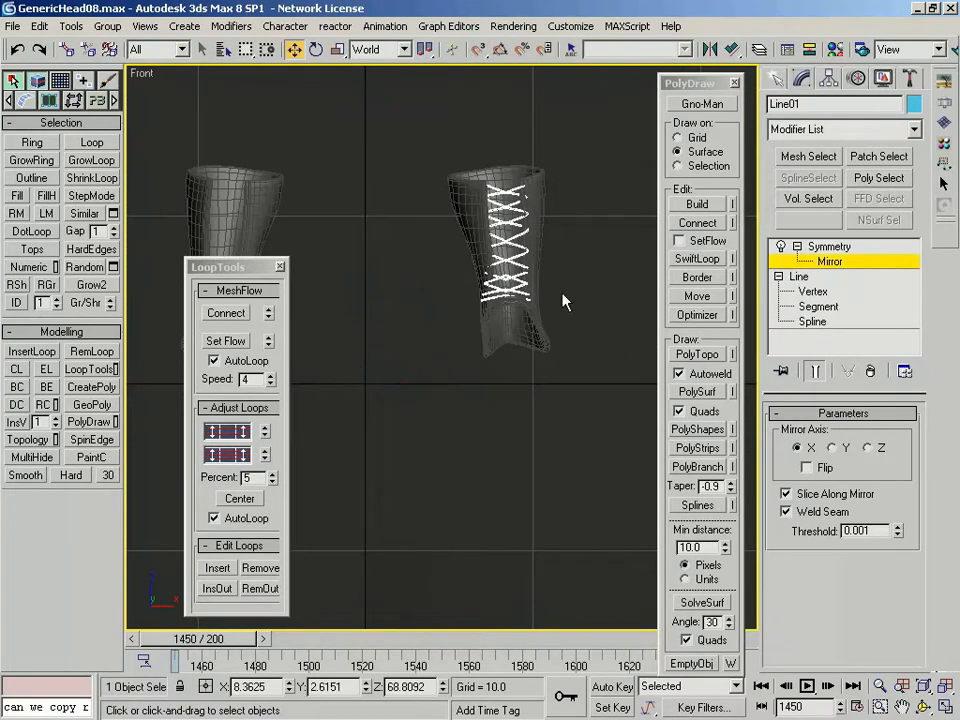
{"action": "scroll", "coordinate": [561, 323], "scroll_direction": "down", "scroll_amount": 5}
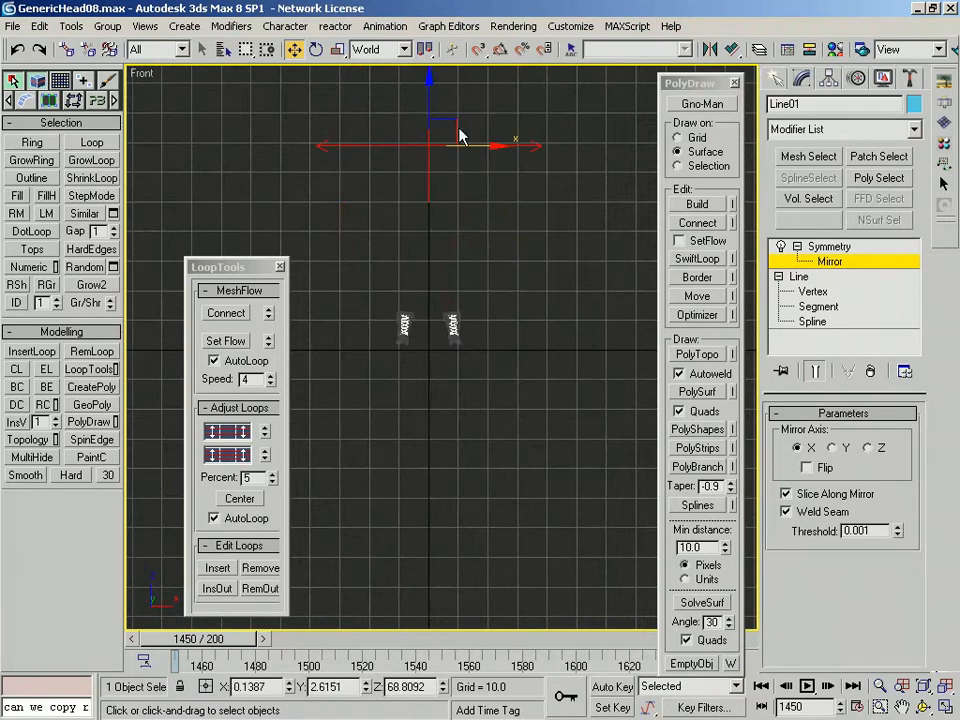
{"action": "scroll", "coordinate": [441, 370], "scroll_direction": "up", "scroll_amount": 5}
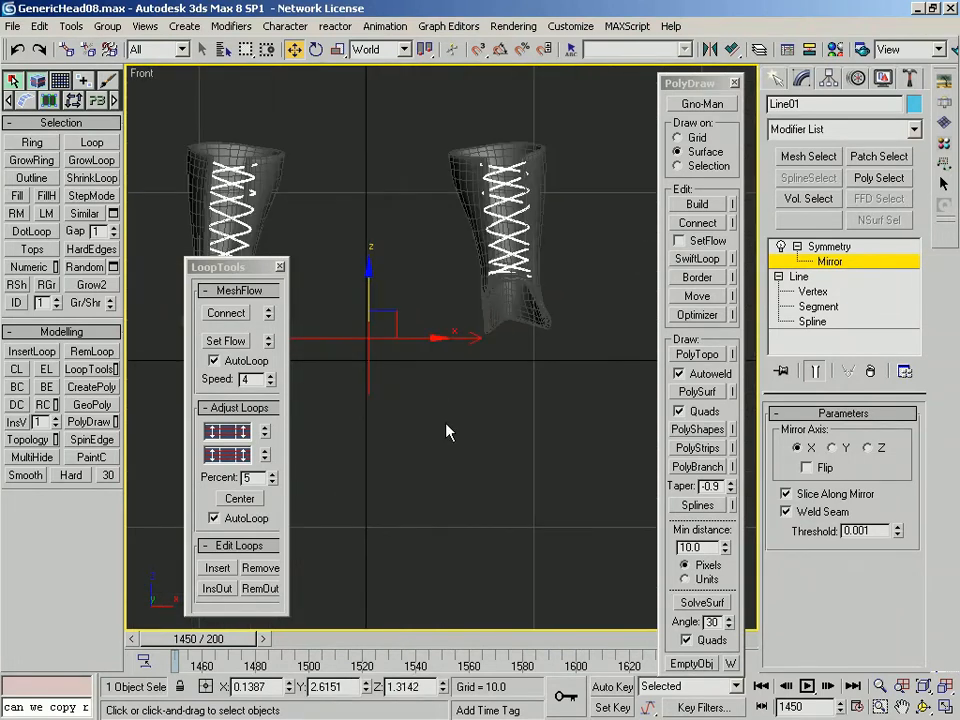
{"action": "scroll", "coordinate": [485, 340], "scroll_direction": "up", "scroll_amount": 2}
{"action": "middle_click_drag", "start_coordinate": [485, 340], "coordinate": [453, 418]}
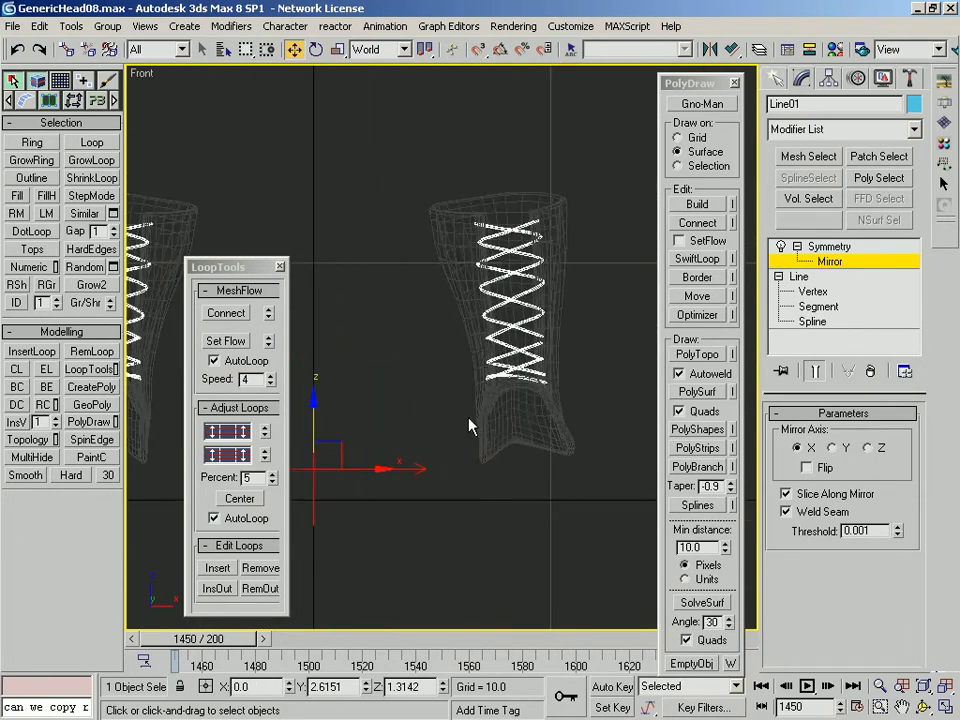
Switch to the Camera01 view, test-render the boots with both sets of laces, and close the render
{"action": "scroll", "coordinate": [475, 427], "scroll_direction": "down", "scroll_amount": 3}
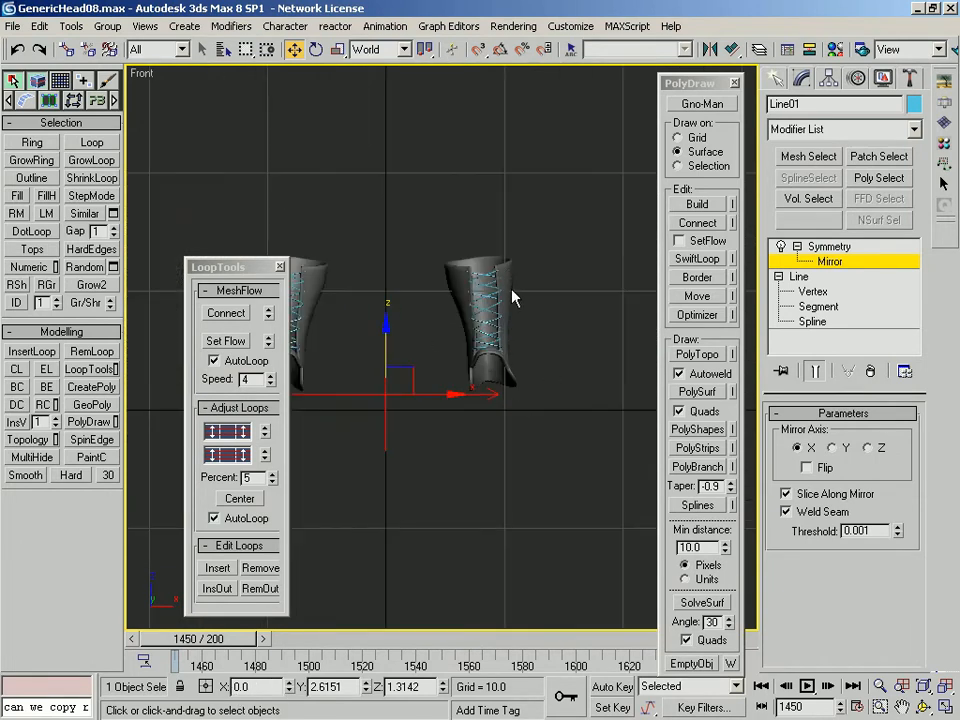
{"action": "scroll", "coordinate": [512, 298], "scroll_direction": "down", "scroll_amount": 2}
{"action": "key", "text": "c"}
{"action": "left_click", "coordinate": [849, 50]}
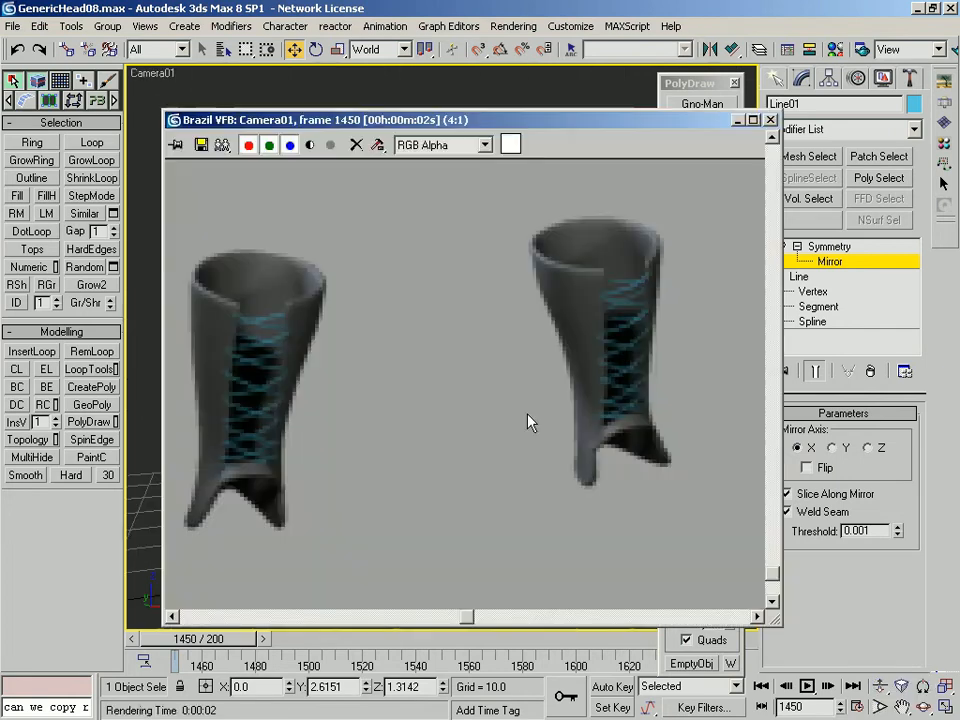
{"action": "left_click", "coordinate": [770, 119]}
Bring up the renderer's Render Pass Control settings alongside the Material Editor and enable pass control
{"action": "key", "text": "m"}
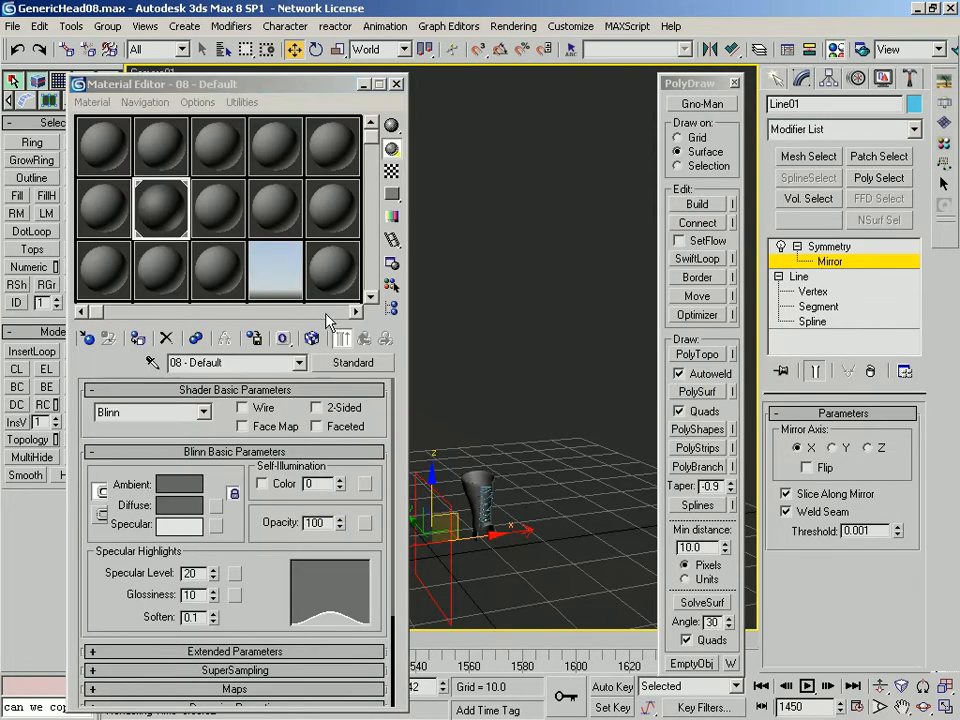
{"action": "left_click", "coordinate": [397, 85]}
{"action": "key", "text": "F10"}
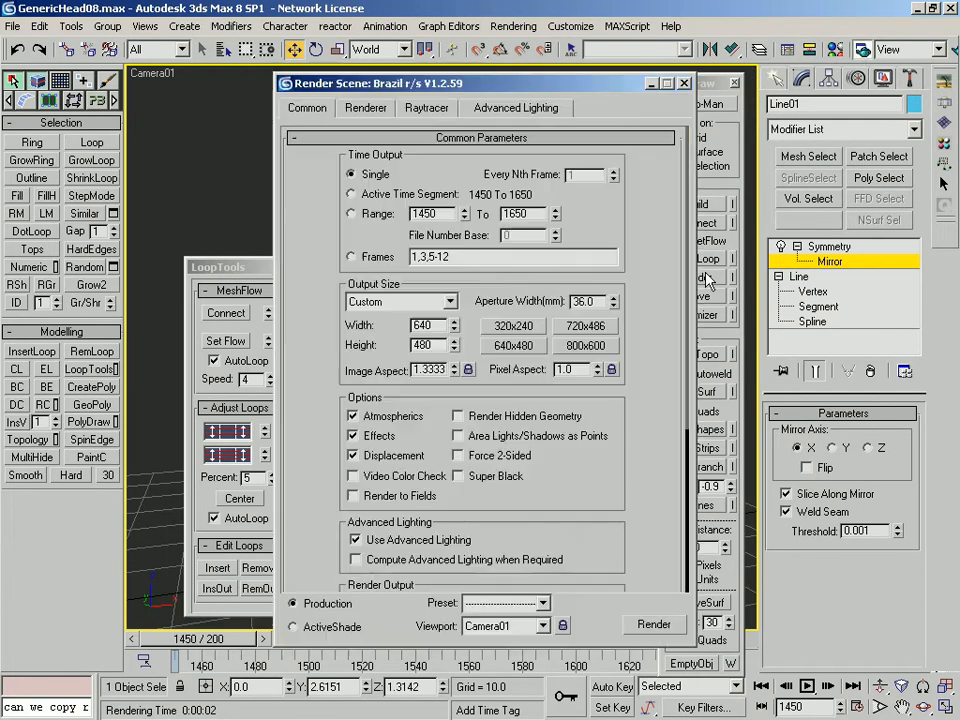
{"action": "left_click", "coordinate": [368, 108]}
{"action": "left_click", "coordinate": [474, 477]}
{"action": "left_click", "coordinate": [466, 457]}
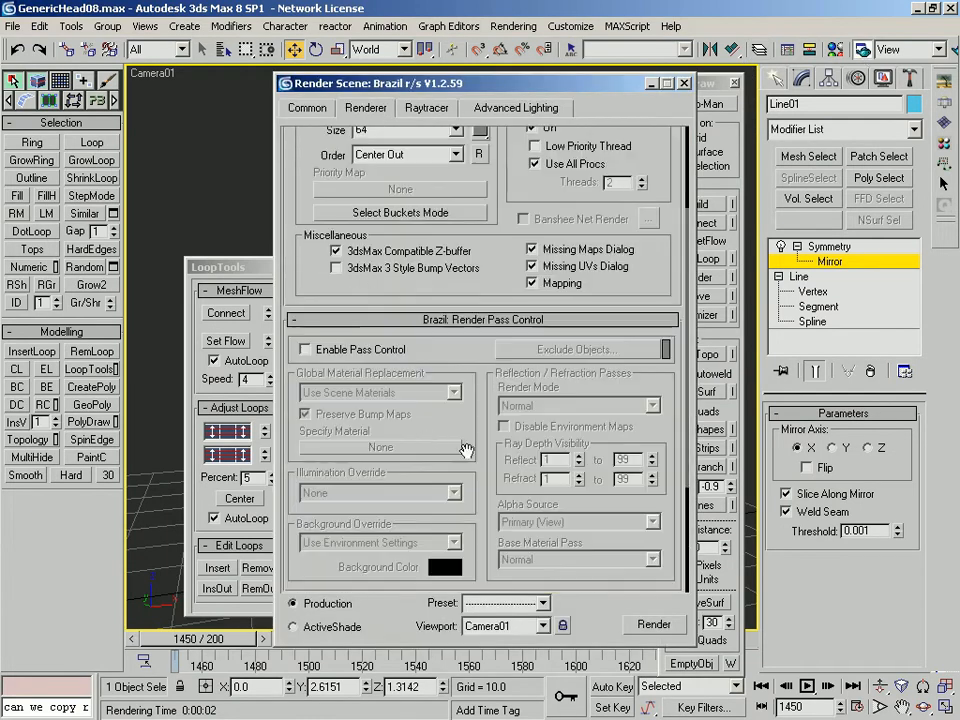
{"action": "mouse_move", "coordinate": [380, 88]}
{"action": "left_mouse_down"}
{"action": "mouse_move", "coordinate": [187, 34]}
{"action": "mouse_move", "coordinate": [385, 86]}
{"action": "left_mouse_up"}
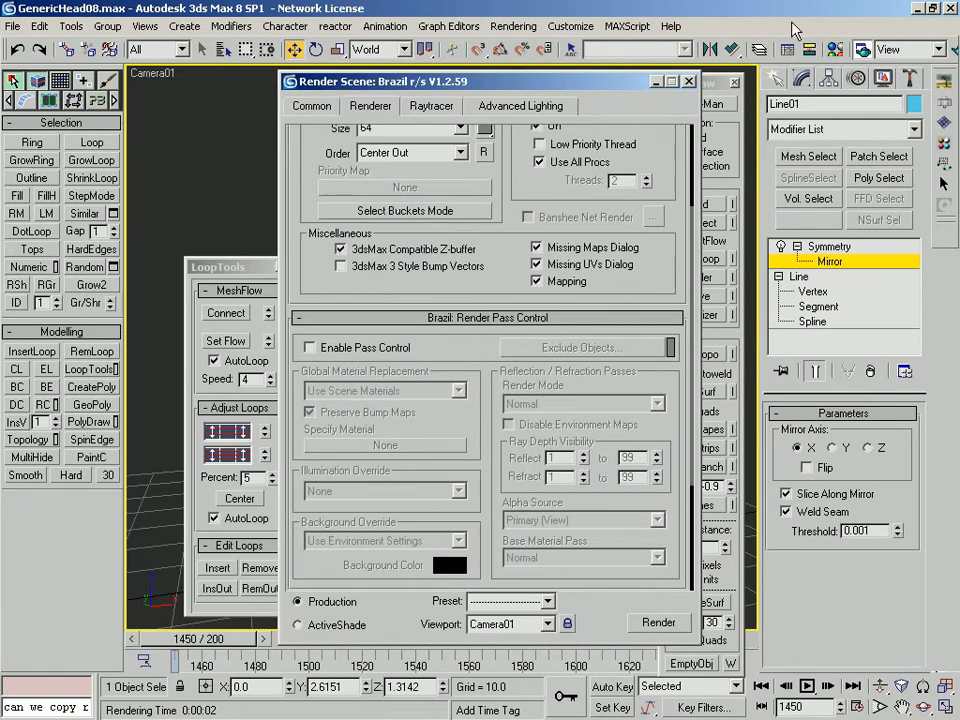
{"action": "left_click", "coordinate": [836, 52]}
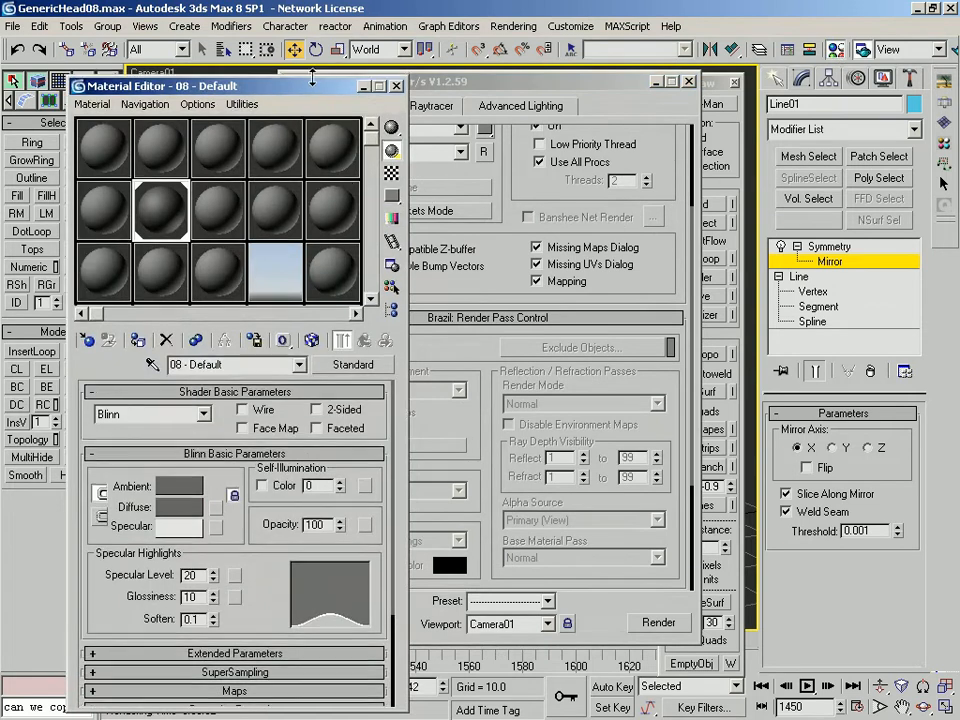
{"action": "left_click_drag", "start_coordinate": [195, 86], "coordinate": [75, 89]}
{"action": "left_click", "coordinate": [312, 348]}
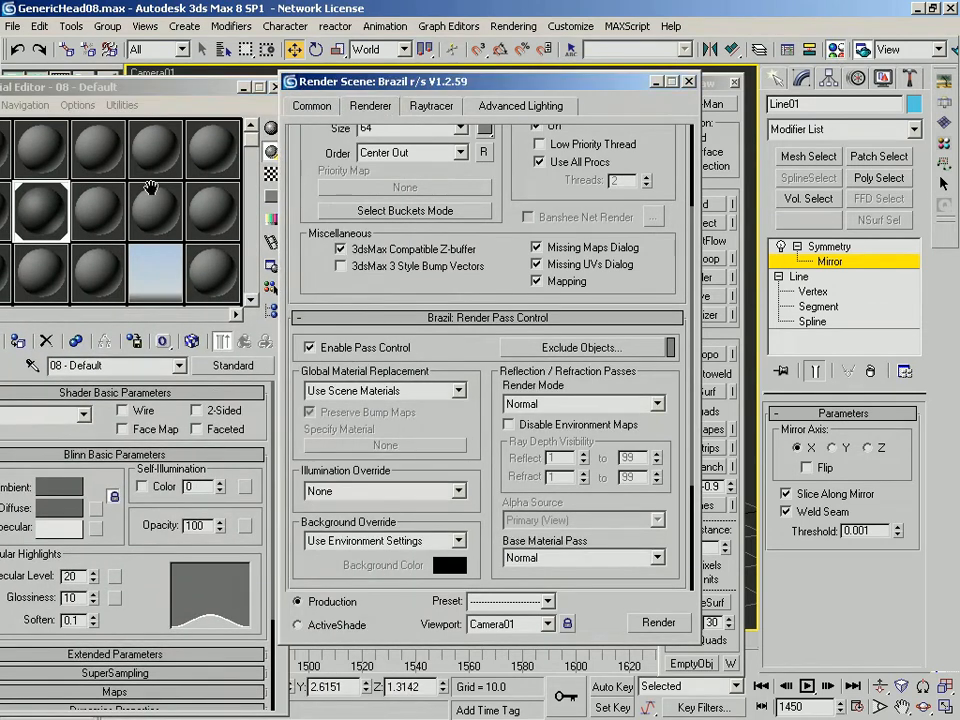
Set Global Material Replacement to Custom Material with the 08 - Default material, close both dialogs, and render again
{"action": "left_click_drag", "start_coordinate": [47, 218], "coordinate": [345, 466]}
{"action": "left_click", "coordinate": [386, 391]}
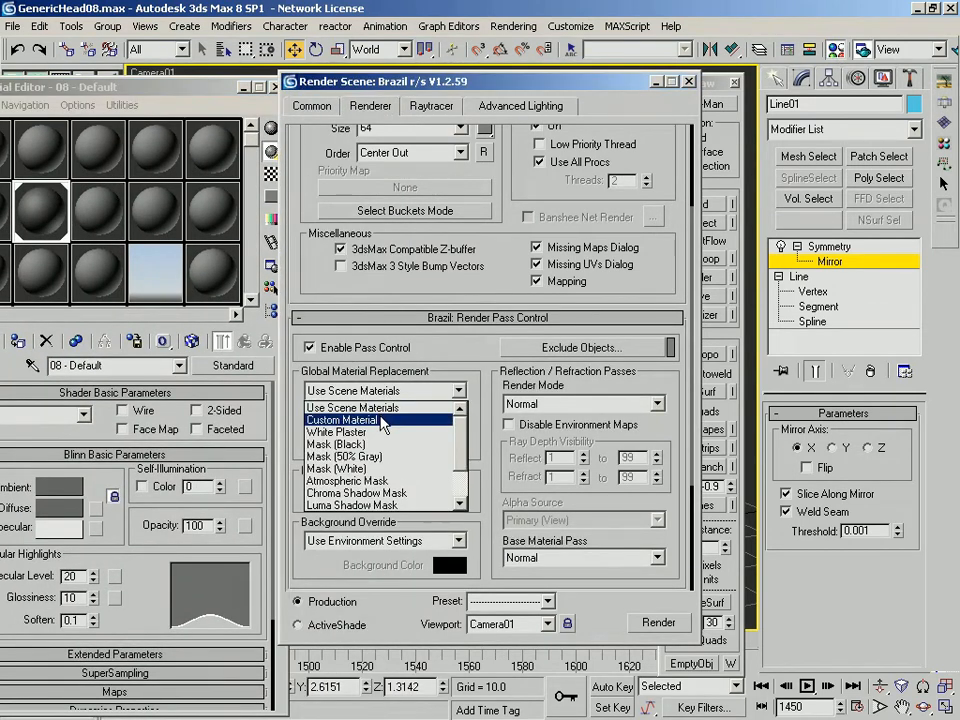
{"action": "left_click", "coordinate": [345, 420]}
{"action": "left_click_drag", "start_coordinate": [100, 207], "coordinate": [364, 449]}
{"action": "left_click", "coordinate": [450, 416]}
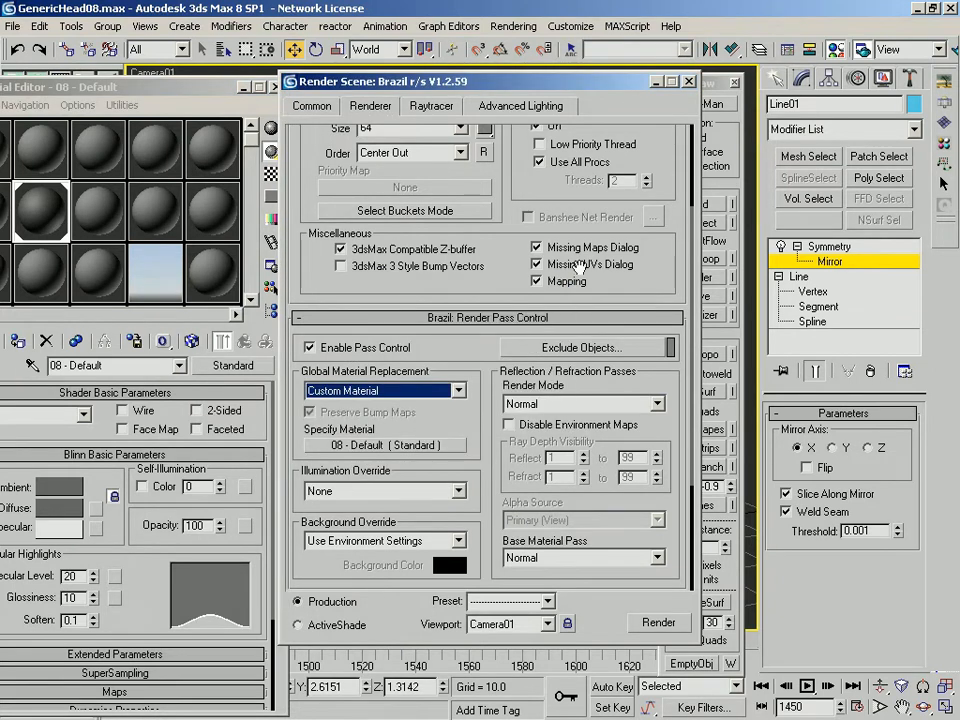
{"action": "left_click", "coordinate": [688, 81]}
{"action": "left_click", "coordinate": [279, 88]}
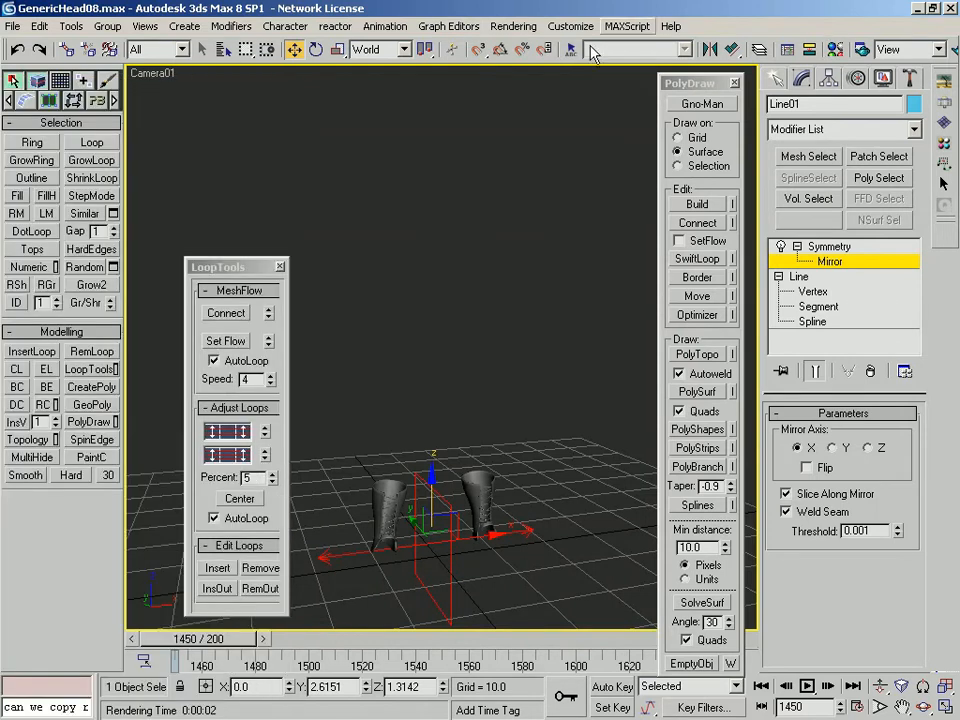
{"action": "left_click", "coordinate": [848, 52]}
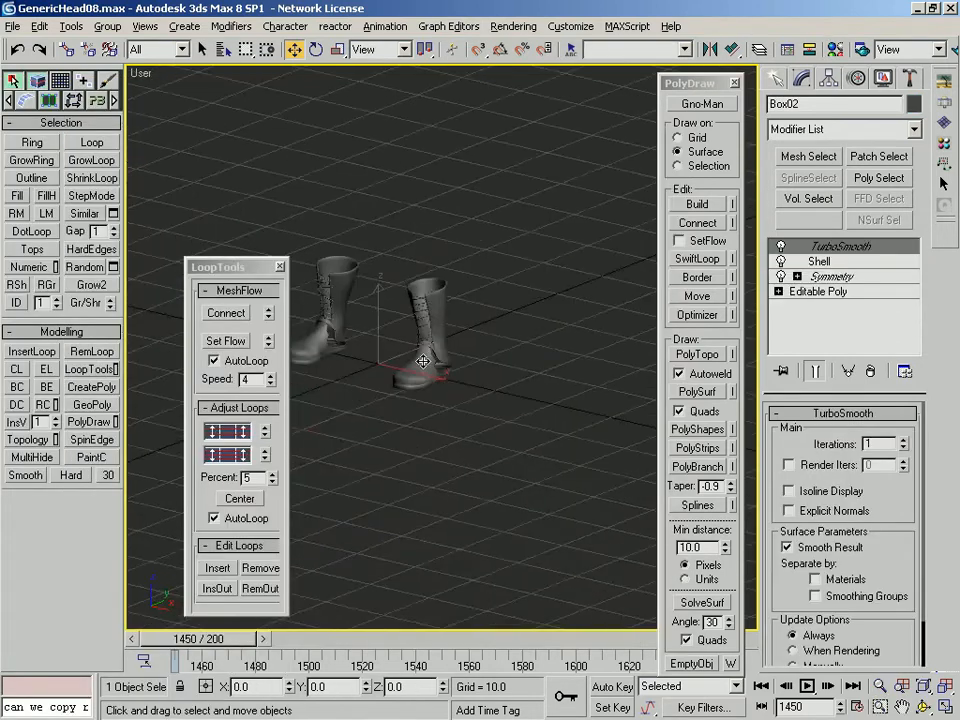
Select the boot shaft mesh and, at Editable Poly edge level, select the edge loop along one side of its laced opening
{"action": "middle_click_drag", "start_coordinate": [423, 362], "coordinate": [505, 250], "text": "alt"}
{"action": "scroll", "coordinate": [514, 358], "scroll_direction": "up", "scroll_amount": 5}
{"action": "scroll", "coordinate": [505, 260], "scroll_direction": "up", "scroll_amount": 2}
{"action": "left_click", "coordinate": [545, 288]}
{"action": "left_click", "coordinate": [505, 292]}
{"action": "key", "text": "F4"}
{"action": "scroll", "coordinate": [505, 292], "scroll_direction": "up", "scroll_amount": 4}
{"action": "left_click", "coordinate": [840, 291]}
{"action": "scroll", "coordinate": [560, 285], "scroll_direction": "up", "scroll_amount": 5}
{"action": "middle_click_drag", "start_coordinate": [560, 285], "coordinate": [533, 143], "text": "alt"}
{"action": "key", "text": "2"}
{"action": "left_click", "coordinate": [545, 360]}
{"action": "middle_click_drag", "start_coordinate": [467, 491], "coordinate": [420, 418], "text": "alt"}
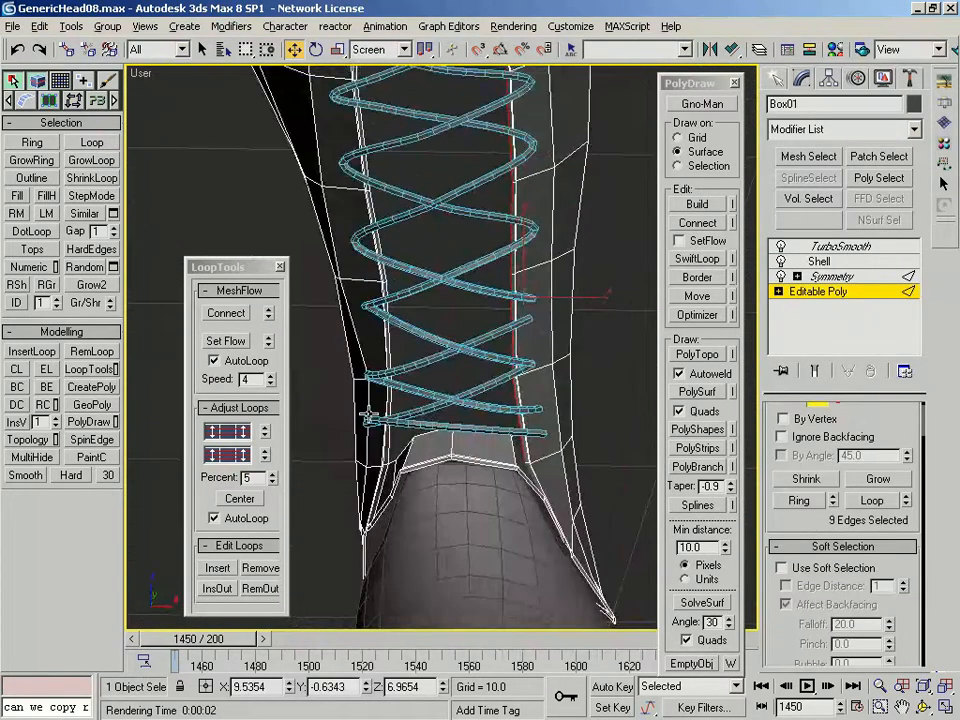
Add the opposite side's opening edges to the selection and deselect the edges below the laces
{"action": "scroll", "coordinate": [397, 384], "scroll_direction": "up", "scroll_amount": 4}
{"action": "left_click", "coordinate": [359, 486], "text": "ctrl"}
{"action": "middle_click_drag", "start_coordinate": [336, 625], "coordinate": [418, 414]}
{"action": "left_click_drag", "start_coordinate": [418, 414], "coordinate": [490, 362], "text": "alt"}
{"action": "middle_click_drag", "start_coordinate": [540, 362], "coordinate": [270, 440]}
{"action": "left_click_drag", "start_coordinate": [375, 575], "coordinate": [541, 413], "text": "alt"}
{"action": "scroll", "coordinate": [500, 390], "scroll_direction": "down", "scroll_amount": 4}
{"action": "middle_click_drag", "start_coordinate": [430, 400], "coordinate": [611, 545], "text": "alt"}
Set the Screen coordinate system, change the transform center, and scale the edges on both sides of the laced opening
{"action": "middle_click_drag", "start_coordinate": [500, 170], "coordinate": [520, 225], "text": "alt"}
{"action": "right_click", "coordinate": [520, 226], "text": "alt"}
{"action": "left_click", "coordinate": [543, 204]}
{"action": "right_click", "coordinate": [532, 206], "text": "alt"}
{"action": "left_click", "coordinate": [554, 125]}
{"action": "middle_click_drag", "start_coordinate": [552, 130], "coordinate": [604, 293], "text": "alt"}
{"action": "key", "text": "r"}
{"action": "left_click_drag", "start_coordinate": [425, 50], "coordinate": [425, 91]}
{"action": "scroll", "coordinate": [483, 281], "scroll_direction": "up", "scroll_amount": 2}
{"action": "left_click_drag", "start_coordinate": [561, 297], "coordinate": [553, 311]}
Convert the opening edges to vertices and scale them to fit under the laces, deselecting the finished rows
{"action": "scroll", "coordinate": [552, 320], "scroll_direction": "up", "scroll_amount": 2}
{"action": "scroll", "coordinate": [551, 332], "scroll_direction": "down", "scroll_amount": 4}
{"action": "right_click", "coordinate": [480, 314]}
{"action": "middle_click_drag", "start_coordinate": [551, 332], "coordinate": [485, 290], "text": "alt"}
{"action": "left_click", "coordinate": [453, 203]}
{"action": "left_click_drag", "start_coordinate": [362, 564], "coordinate": [590, 480], "text": "alt"}
{"action": "scroll", "coordinate": [540, 300], "scroll_direction": "up", "scroll_amount": 3}
{"action": "left_click_drag", "start_coordinate": [561, 272], "coordinate": [553, 290]}
{"action": "middle_click_drag", "start_coordinate": [545, 400], "coordinate": [535, 437], "text": "alt"}
{"action": "scroll", "coordinate": [535, 420], "scroll_direction": "down", "scroll_amount": 6}
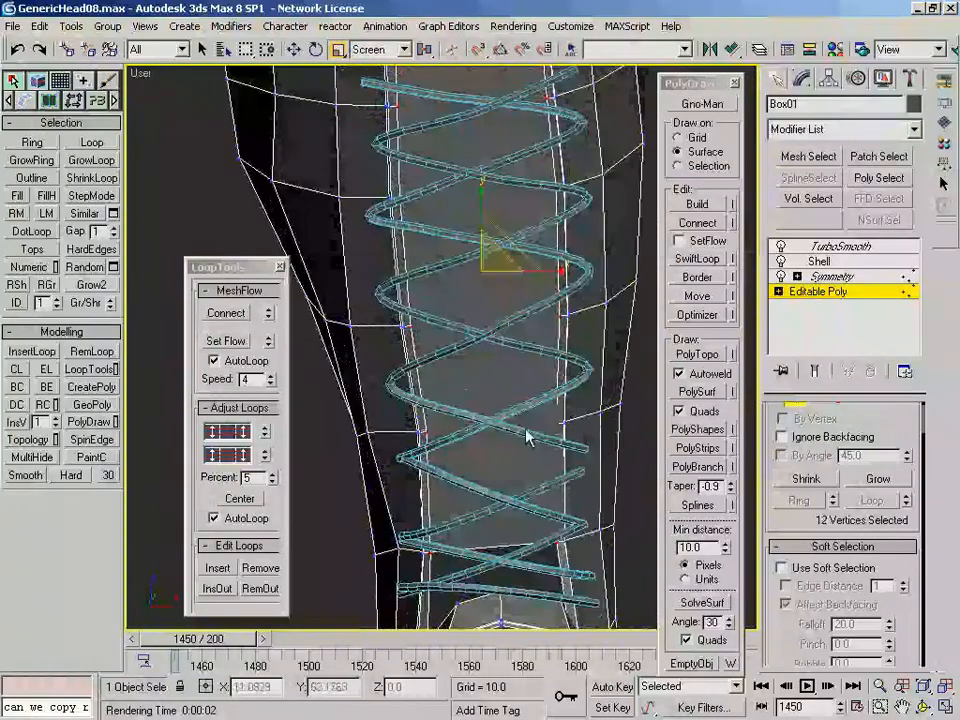
{"action": "left_click_drag", "start_coordinate": [294, 118], "coordinate": [574, 206], "text": "alt"}
{"action": "scroll", "coordinate": [505, 290], "scroll_direction": "up", "scroll_amount": 3}
{"action": "left_click_drag", "start_coordinate": [319, 240], "coordinate": [585, 525], "text": "alt"}
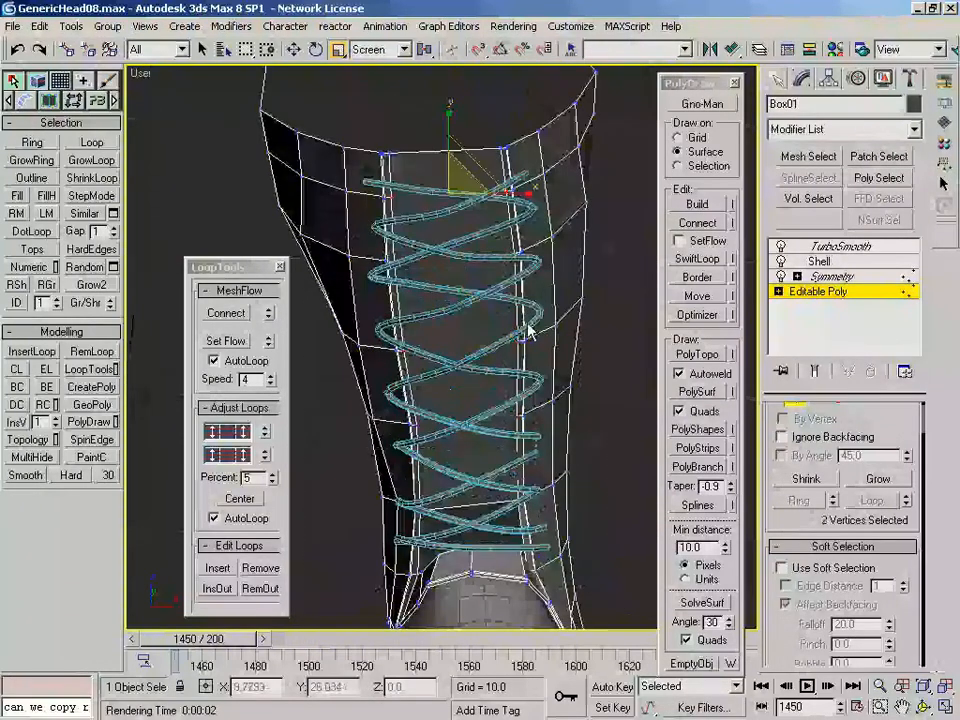
Select the two tongue polygons behind the laces and hide all the other polygons of the boot shaft
{"action": "key", "text": "4"}
{"action": "left_click", "coordinate": [442, 182]}
{"action": "left_click", "coordinate": [441, 223], "text": "ctrl"}
{"action": "middle_click_drag", "start_coordinate": [611, 364], "coordinate": [515, 388], "text": "alt"}
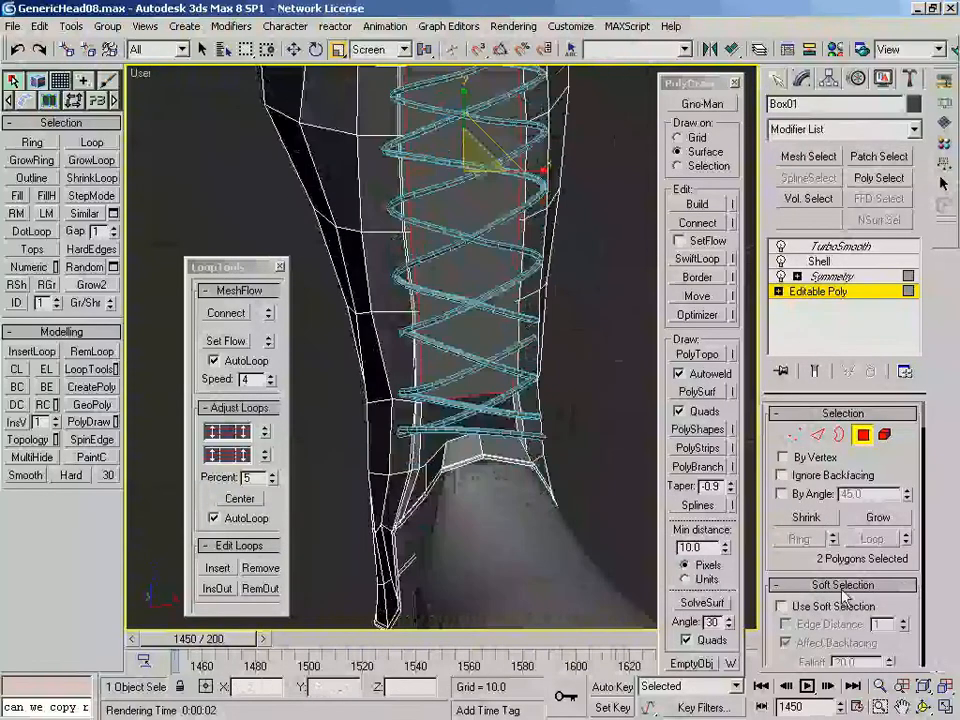
{"action": "scroll", "coordinate": [868, 586], "scroll_direction": "down", "scroll_amount": 10}
{"action": "scroll", "coordinate": [843, 585], "scroll_direction": "down", "scroll_amount": 8}
{"action": "left_click", "coordinate": [849, 625]}
{"action": "scroll", "coordinate": [495, 320], "scroll_direction": "up", "scroll_amount": 2}
Connect the opposite side vertices of the isolated tongue row by row to divide it crosswise
{"action": "key", "text": "1"}
{"action": "middle_click_drag", "start_coordinate": [495, 320], "coordinate": [549, 402]}
{"action": "scroll", "coordinate": [549, 402], "scroll_direction": "down", "scroll_amount": 1}
{"action": "left_click_drag", "start_coordinate": [612, 336], "coordinate": [409, 372]}
{"action": "left_click_drag", "start_coordinate": [350, 228], "coordinate": [582, 268]}
{"action": "middle_click_drag", "start_coordinate": [586, 303], "coordinate": [594, 495]}
{"action": "left_click_drag", "start_coordinate": [619, 386], "coordinate": [315, 276]}
{"action": "middle_click_drag", "start_coordinate": [478, 313], "coordinate": [520, 323]}
{"action": "scroll", "coordinate": [531, 443], "scroll_direction": "down", "scroll_amount": 3}
Move the tongue's lengthwise center edges along the Y axis to shape its curve behind the laces
{"action": "key", "text": "4"}
{"action": "key", "text": "2"}
{"action": "key", "text": "w"}
{"action": "middle_click_drag", "start_coordinate": [440, 390], "coordinate": [530, 418], "text": "alt"}
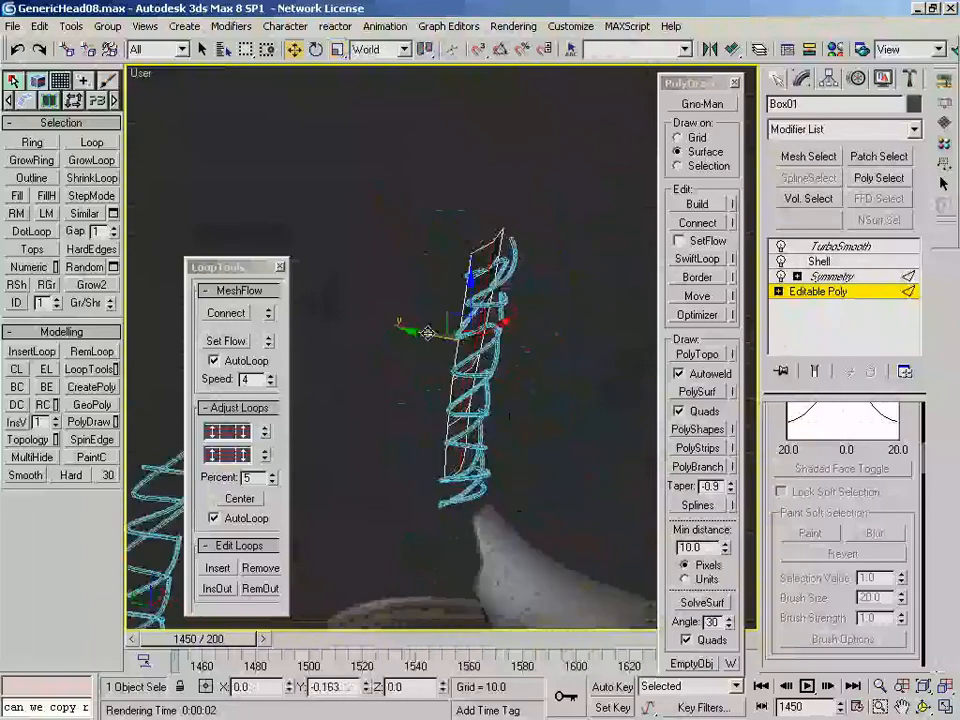
{"action": "left_click_drag", "start_coordinate": [422, 333], "coordinate": [434, 336]}
{"action": "middle_click_drag", "start_coordinate": [434, 336], "coordinate": [390, 325], "text": "alt"}
Unhide all polygons of the boot shaft at polygon level
{"action": "left_click_drag", "start_coordinate": [782, 437], "coordinate": [826, 520]}
{"action": "scroll", "coordinate": [907, 413], "scroll_direction": "up", "scroll_amount": 2}
{"action": "left_click", "coordinate": [862, 435]}
{"action": "scroll", "coordinate": [864, 542], "scroll_direction": "down", "scroll_amount": 5}
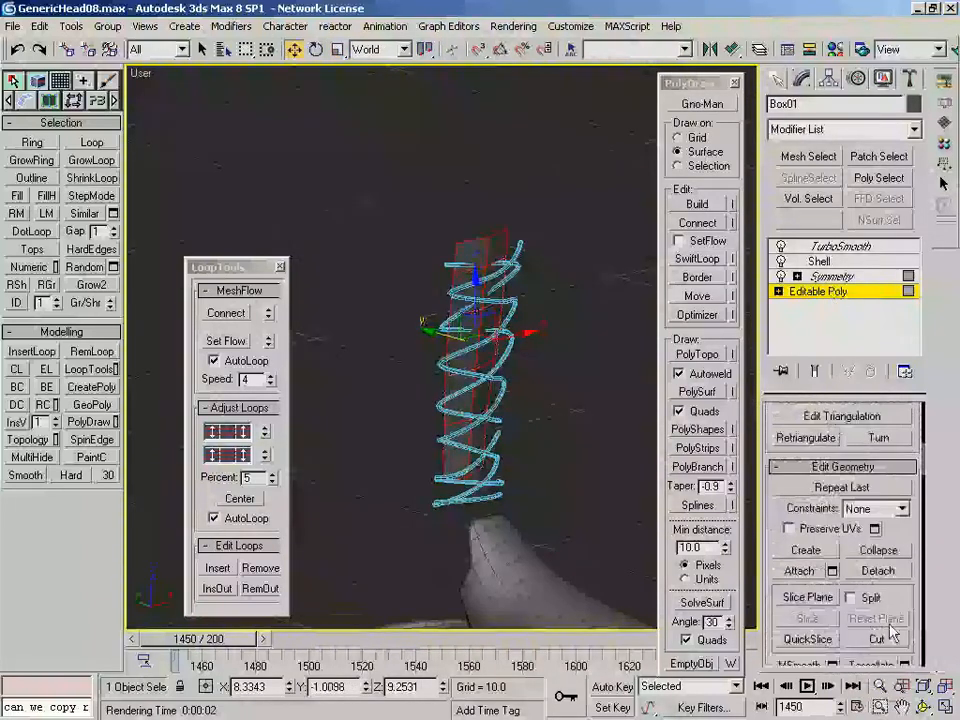
{"action": "scroll", "coordinate": [893, 625], "scroll_direction": "down", "scroll_amount": 3}
{"action": "scroll", "coordinate": [520, 380], "scroll_direction": "up", "scroll_amount": 6}
Close the gap between the tongue's bottom edge and the ankle strip using their facing edges and corner vertices
{"action": "middle_click_drag", "start_coordinate": [497, 363], "coordinate": [527, 252], "text": "alt"}
{"action": "key", "text": "2"}
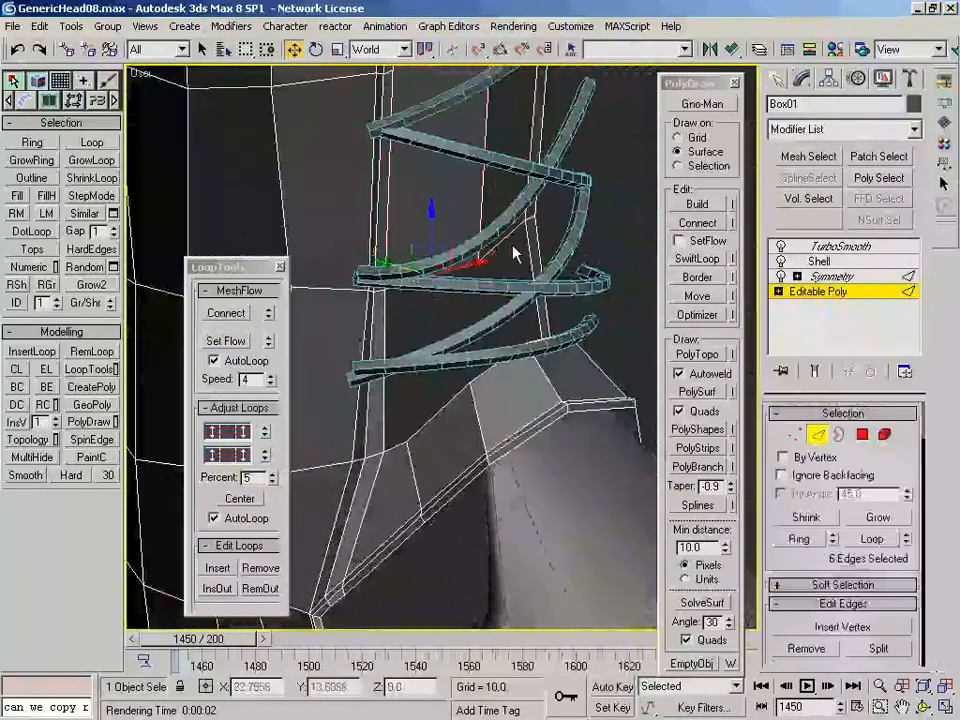
{"action": "right_click", "coordinate": [405, 385]}
{"action": "left_click", "coordinate": [369, 343]}
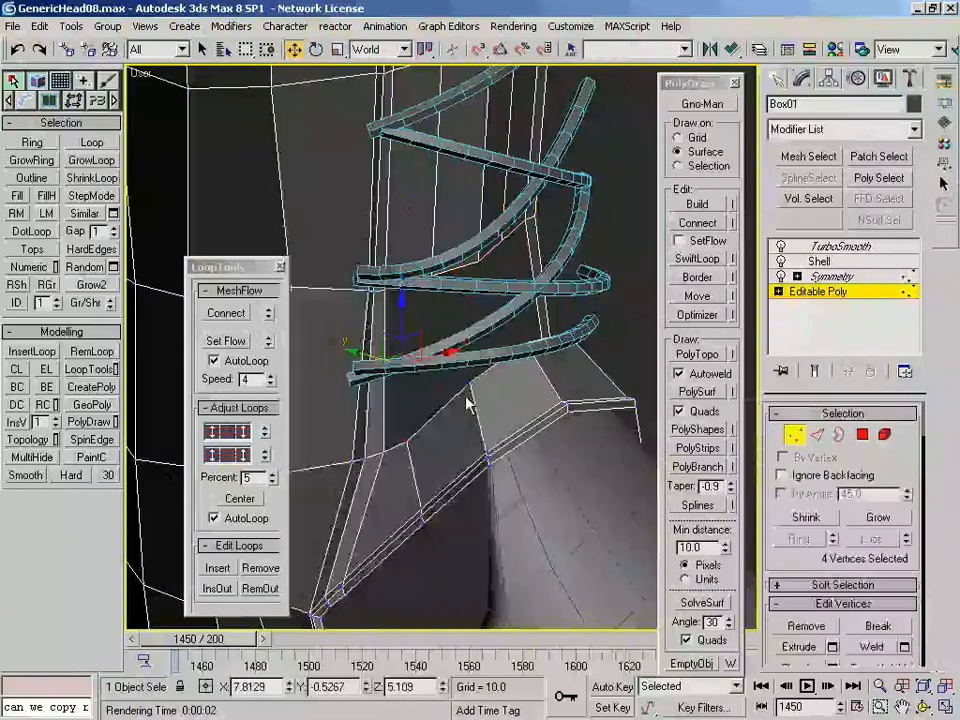
{"action": "mouse_move", "coordinate": [480, 392]}
{"action": "middle_mouse_down", "text": "alt"}
{"action": "mouse_move", "coordinate": [632, 339]}
{"action": "mouse_move", "coordinate": [617, 446]}
{"action": "mouse_move", "coordinate": [436, 408]}
{"action": "mouse_move", "coordinate": [495, 392]}
{"action": "middle_mouse_up", "text": "alt"}
{"action": "key", "text": "2"}
{"action": "left_click", "coordinate": [612, 276]}
{"action": "left_click", "coordinate": [617, 446], "text": "ctrl"}
{"action": "right_click", "coordinate": [437, 336]}
{"action": "left_click", "coordinate": [401, 294]}
Reposition the vertex at the tongue's lower corner where it meets the ankle strip
{"action": "key", "text": "2"}
{"action": "left_click", "coordinate": [439, 401]}
{"action": "key", "text": "1"}
{"action": "left_click", "coordinate": [495, 400]}
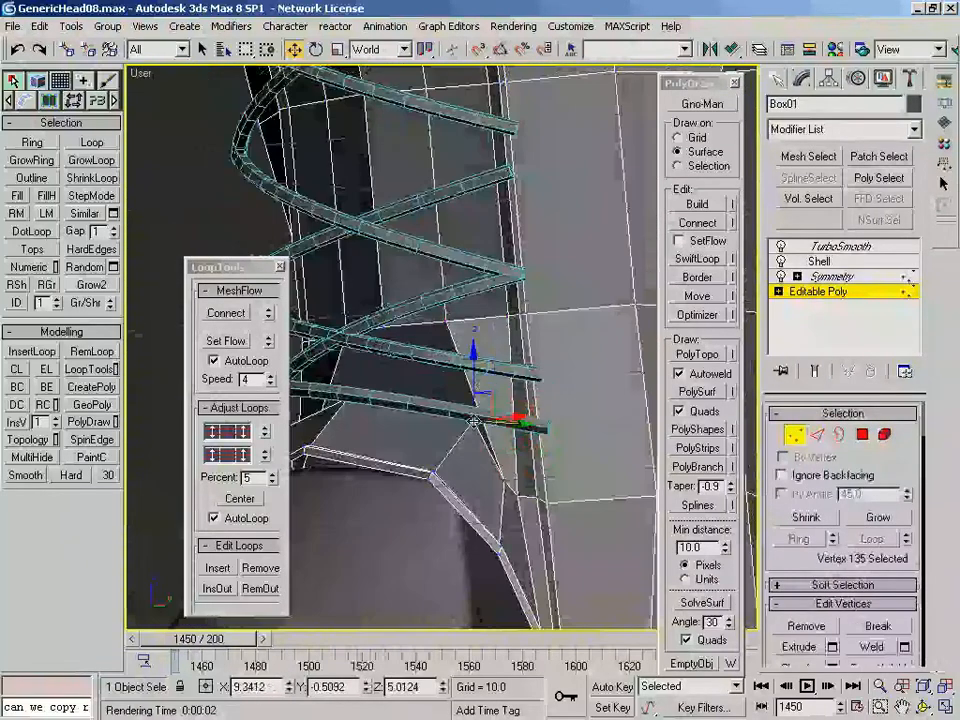
{"action": "left_click_drag", "start_coordinate": [534, 407], "coordinate": [512, 417]}
{"action": "middle_click_drag", "start_coordinate": [512, 417], "coordinate": [538, 340], "text": "alt"}
Select the lengthwise edge loop down the middle of the tongue and chamfer it into two columns
{"action": "key", "text": "2"}
{"action": "left_click", "coordinate": [523, 283]}
{"action": "key", "text": "alt+l"}
{"action": "scroll", "coordinate": [524, 286], "scroll_direction": "down", "scroll_amount": 5}
{"action": "middle_click_drag", "start_coordinate": [524, 286], "coordinate": [506, 448]}
{"action": "scroll", "coordinate": [506, 448], "scroll_direction": "up", "scroll_amount": 2}
{"action": "scroll", "coordinate": [793, 465], "scroll_direction": "down", "scroll_amount": 3}
{"action": "left_click", "coordinate": [800, 556]}
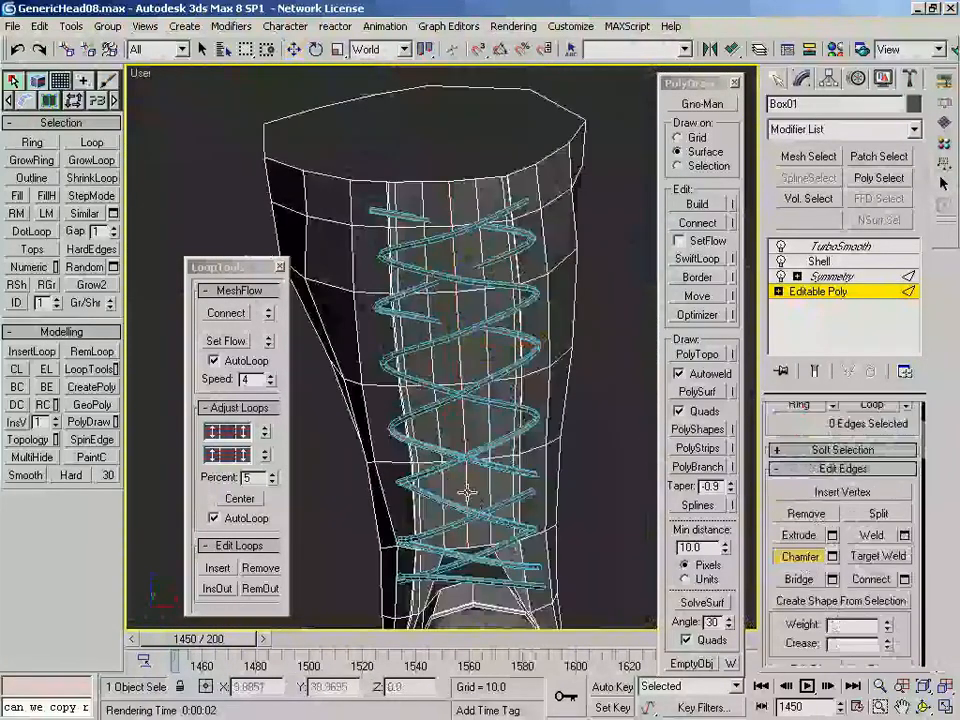
{"action": "scroll", "coordinate": [475, 487], "scroll_direction": "up", "scroll_amount": 2}
{"action": "middle_click_drag", "start_coordinate": [482, 488], "coordinate": [478, 230]}
{"action": "middle_click_drag", "start_coordinate": [478, 230], "coordinate": [470, 371], "text": "alt"}
{"action": "right_click", "coordinate": [470, 371]}
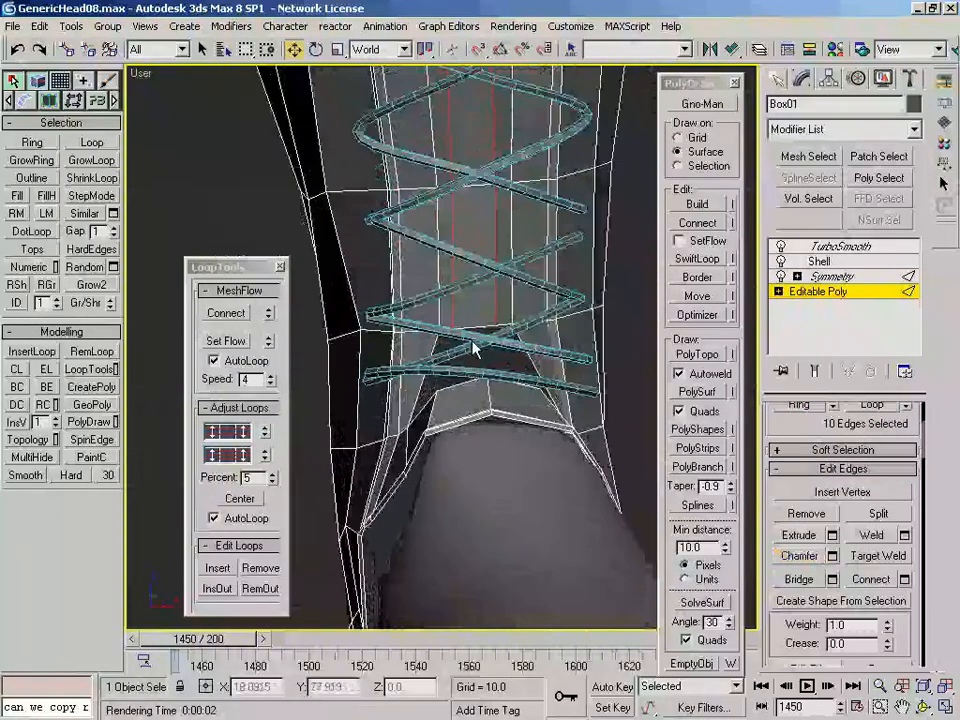
Clean up the vertices at the tongue's lower end and cap the open border hole beside it
{"action": "left_click", "coordinate": [471, 325], "text": "alt"}
{"action": "middle_click_drag", "start_coordinate": [471, 325], "coordinate": [480, 355], "text": "alt"}
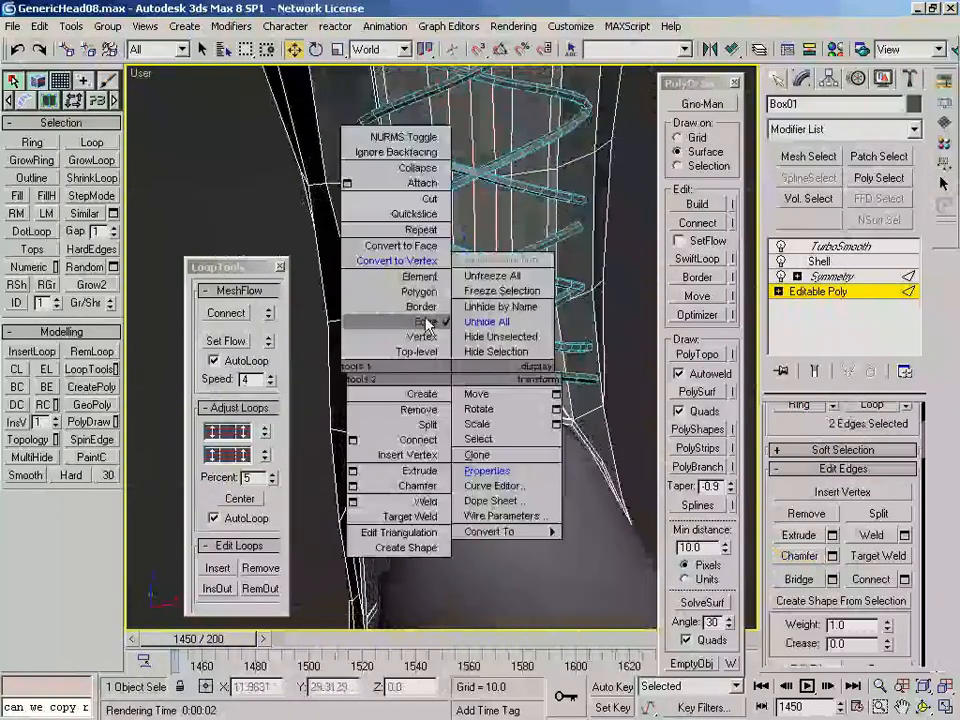
{"action": "left_click", "coordinate": [425, 338]}
{"action": "key", "text": "2"}
{"action": "left_click", "coordinate": [508, 324]}
{"action": "left_click", "coordinate": [524, 378]}
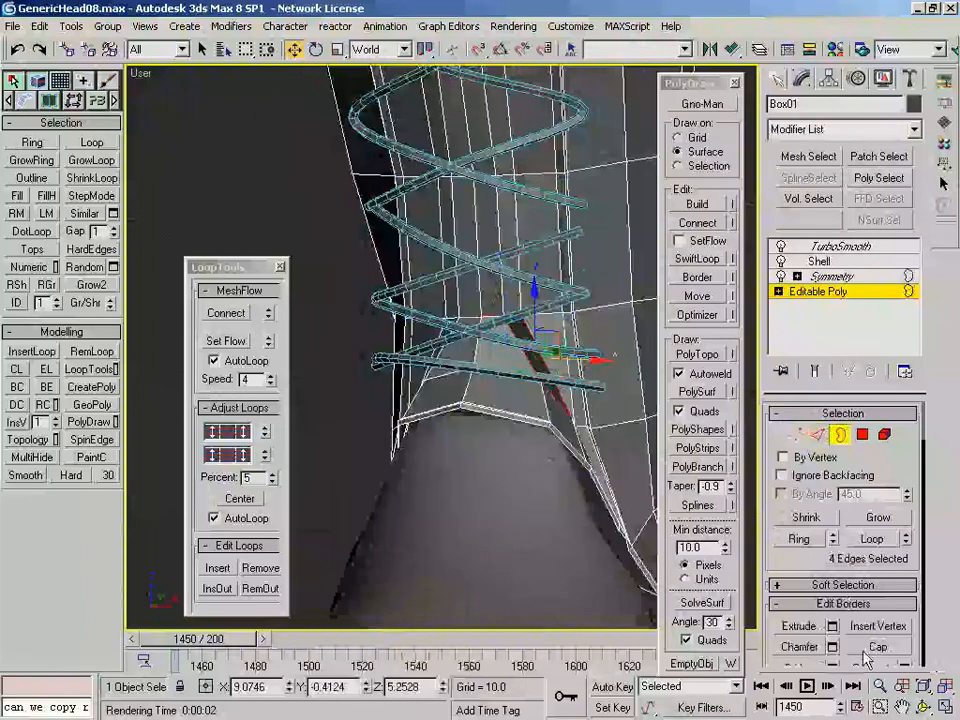
{"action": "middle_click_drag", "start_coordinate": [408, 400], "coordinate": [484, 394], "text": "alt"}
{"action": "left_click", "coordinate": [482, 380]}
{"action": "left_click", "coordinate": [840, 436]}
{"action": "scroll", "coordinate": [416, 429], "scroll_direction": "down", "scroll_amount": 4}
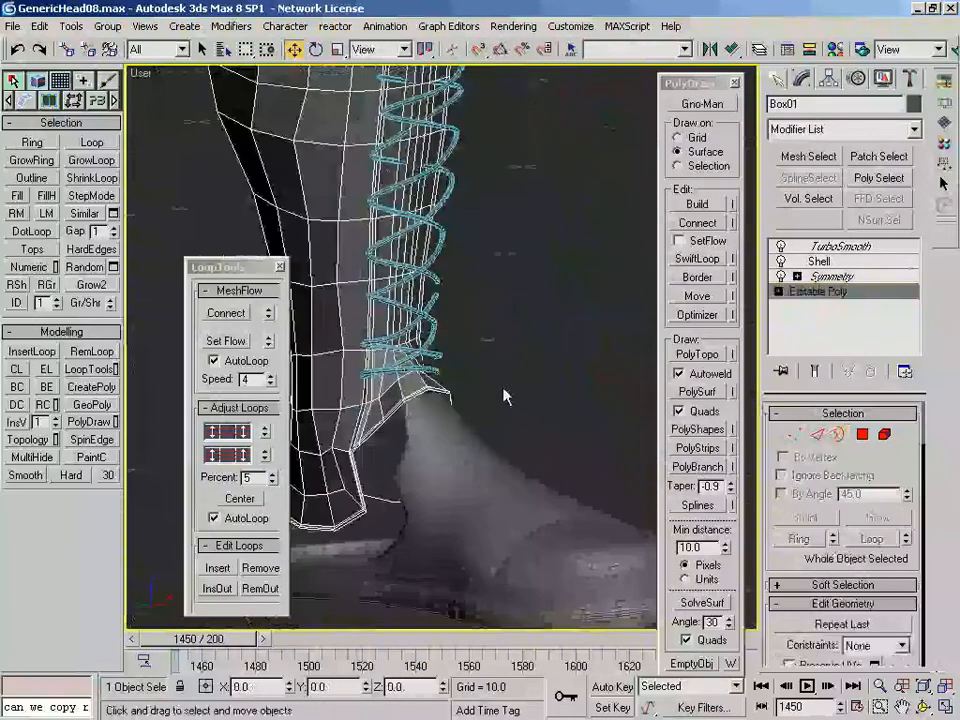
Preview the boot shaft at the TurboSmooth level without edged faces and examine the heel area
{"action": "left_click", "coordinate": [841, 247]}
{"action": "key", "text": "F4"}
{"action": "scroll", "coordinate": [501, 406], "scroll_direction": "down", "scroll_amount": 4}
{"action": "middle_click_drag", "start_coordinate": [501, 406], "coordinate": [491, 249], "text": "alt"}
{"action": "scroll", "coordinate": [491, 249], "scroll_direction": "up", "scroll_amount": 4}
{"action": "key", "text": "F4"}
Add an edge loop from the ring of vertical edges around the boot shaft's flared heel, and preview it with TurboSmooth
{"action": "left_click", "coordinate": [837, 290]}
{"action": "key", "text": "2"}
{"action": "left_click", "coordinate": [455, 338]}
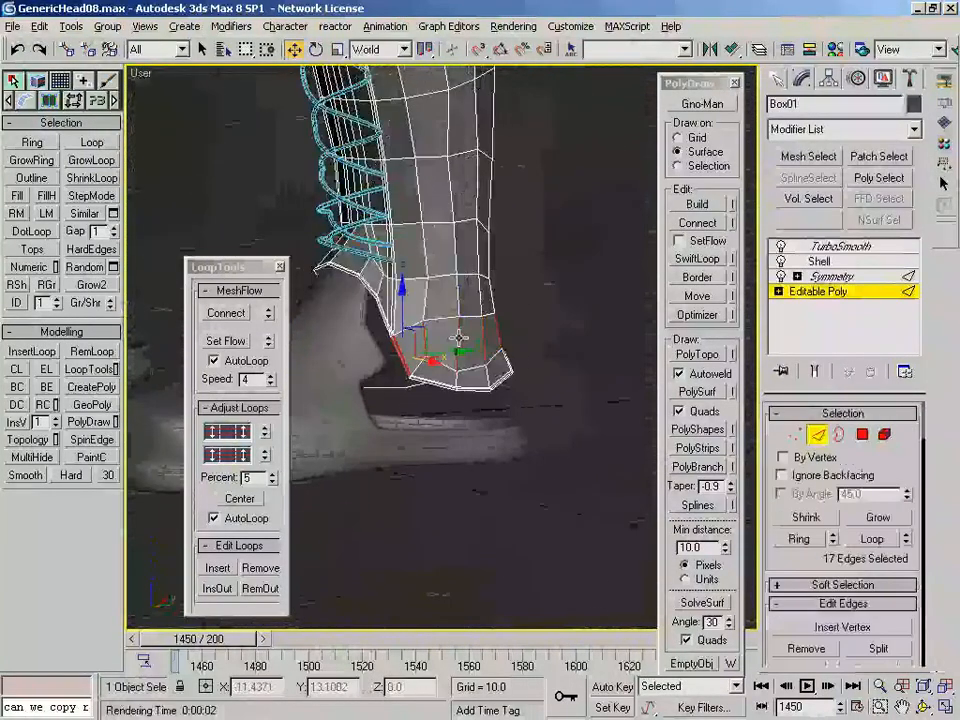
{"action": "middle_click_drag", "start_coordinate": [500, 347], "coordinate": [460, 300], "text": "alt"}
{"action": "left_click", "coordinate": [815, 434]}
{"action": "key", "text": "F4"}
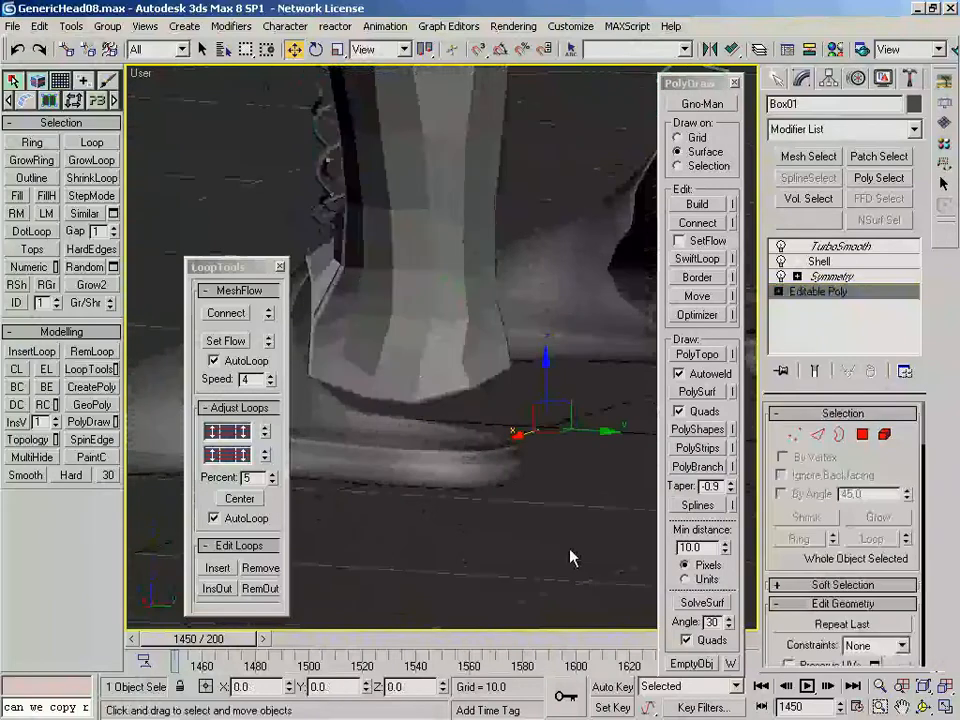
{"action": "left_click", "coordinate": [841, 247]}
{"action": "scroll", "coordinate": [413, 435], "scroll_direction": "down", "scroll_amount": 5}
{"action": "scroll", "coordinate": [413, 435], "scroll_direction": "up", "scroll_amount": 4}
{"action": "key", "text": "F4"}
Select two edges low on the side of the boot shaft, near the flared heel, and nudge them slightly along the horizontal axis
{"action": "left_click", "coordinate": [871, 291]}
{"action": "scroll", "coordinate": [397, 349], "scroll_direction": "up", "scroll_amount": 2}
{"action": "key", "text": "2"}
{"action": "left_click", "coordinate": [397, 349]}
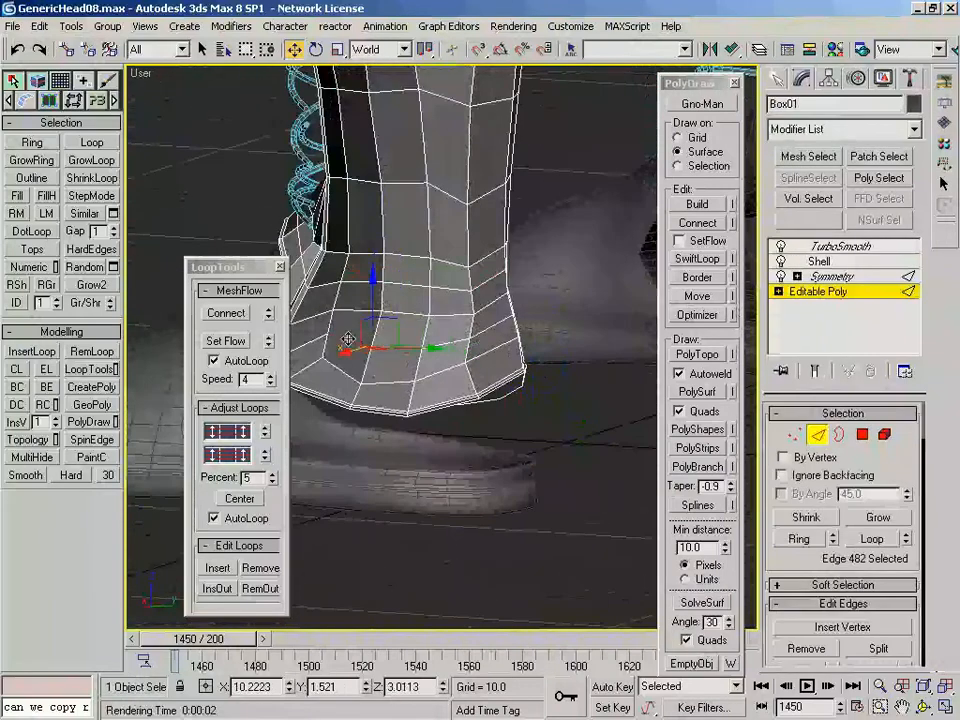
{"action": "left_click", "coordinate": [354, 343], "text": "ctrl"}
{"action": "middle_click_drag", "start_coordinate": [354, 343], "coordinate": [349, 360], "text": "alt"}
{"action": "left_click_drag", "start_coordinate": [341, 344], "coordinate": [333, 344]}
{"action": "middle_click_drag", "start_coordinate": [335, 344], "coordinate": [574, 429], "text": "alt"}
Preview the boot shaft at the TurboSmooth level and examine how the shaft and shoe meet around the ankle and heel
{"action": "key", "text": "1"}
{"action": "left_click", "coordinate": [841, 246]}
{"action": "scroll", "coordinate": [541, 392], "scroll_direction": "down", "scroll_amount": 3}
{"action": "middle_click_drag", "start_coordinate": [541, 388], "coordinate": [515, 331], "text": "alt"}
{"action": "scroll", "coordinate": [543, 510], "scroll_direction": "up", "scroll_amount": 3}
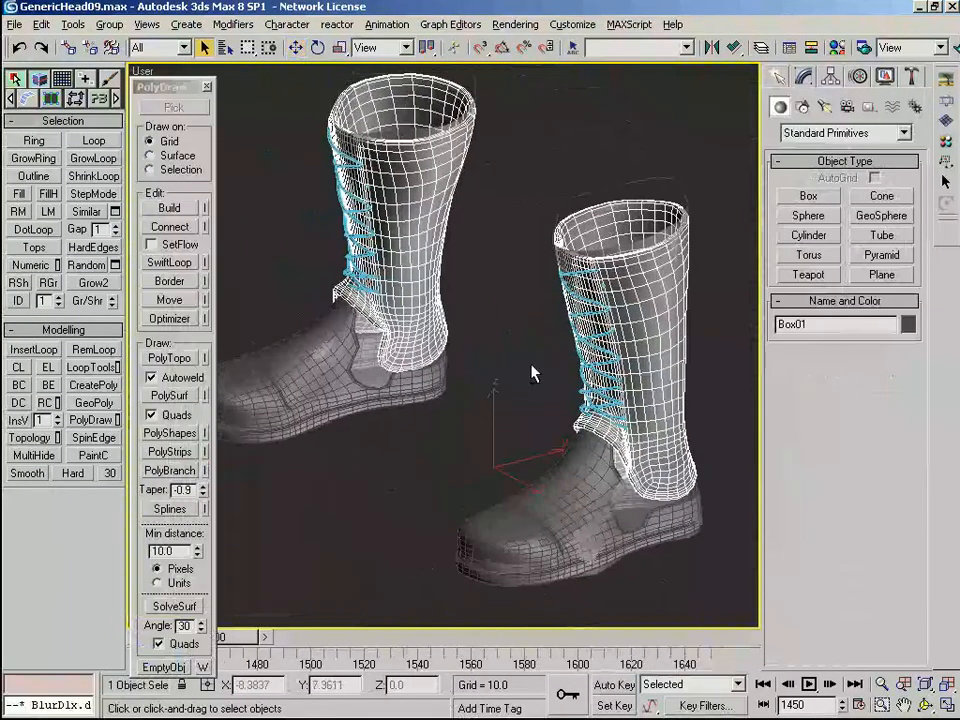
{"action": "right_click", "coordinate": [533, 352]}
{"action": "middle_click_drag", "start_coordinate": [533, 352], "coordinate": [643, 285], "text": "alt"}
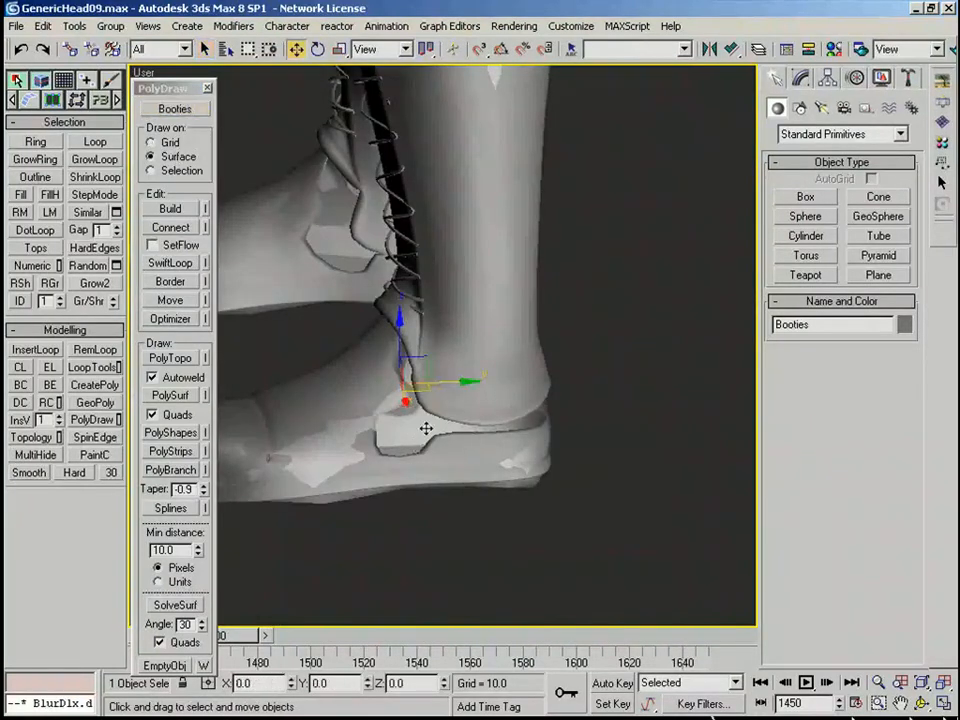
{"action": "middle_click_drag", "start_coordinate": [426, 428], "coordinate": [243, 182], "text": "alt"}
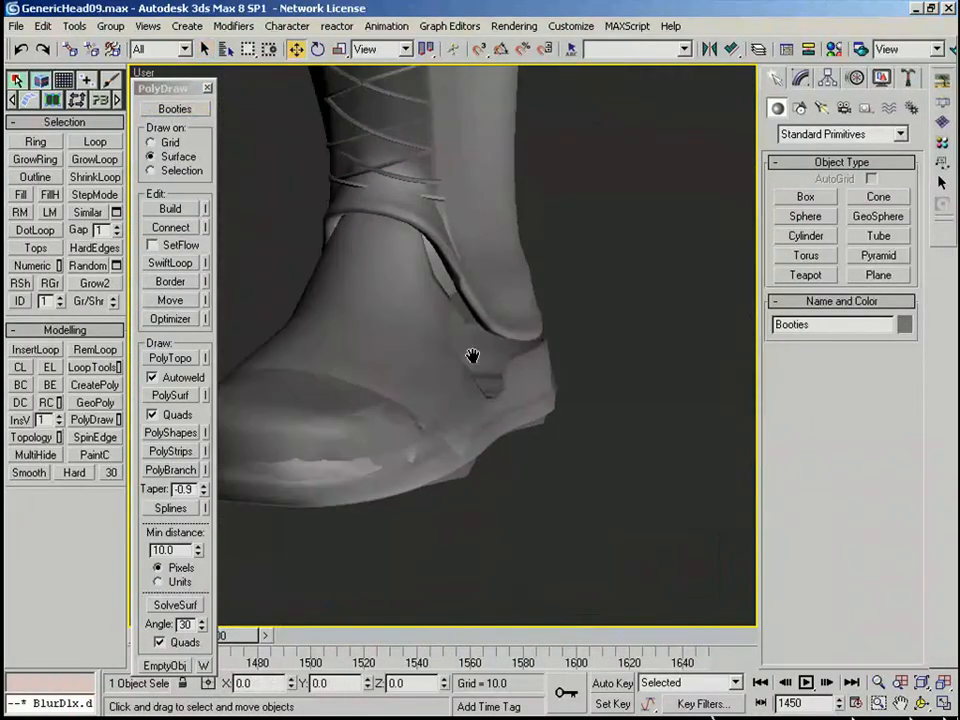
{"action": "key", "text": "F3"}
{"action": "key", "text": "F3"}
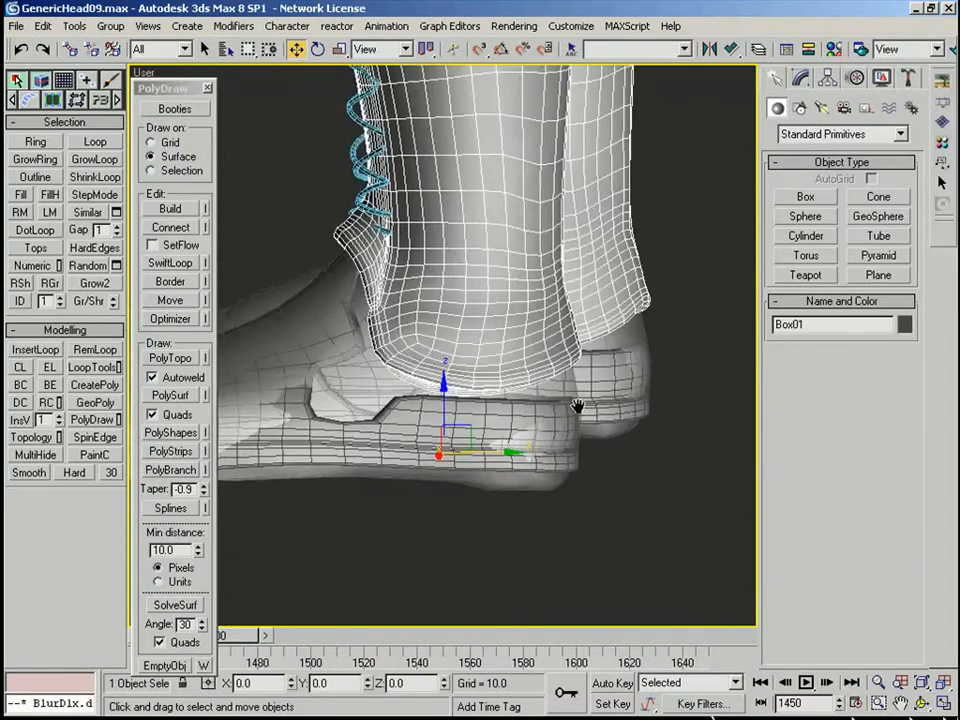
Open the shoe's Editable Poly base and extend its top border up around the heel with the PolyDraw Border tool
{"action": "left_click", "coordinate": [450, 321]}
{"action": "left_click", "coordinate": [806, 82]}
{"action": "left_click", "coordinate": [817, 289]}
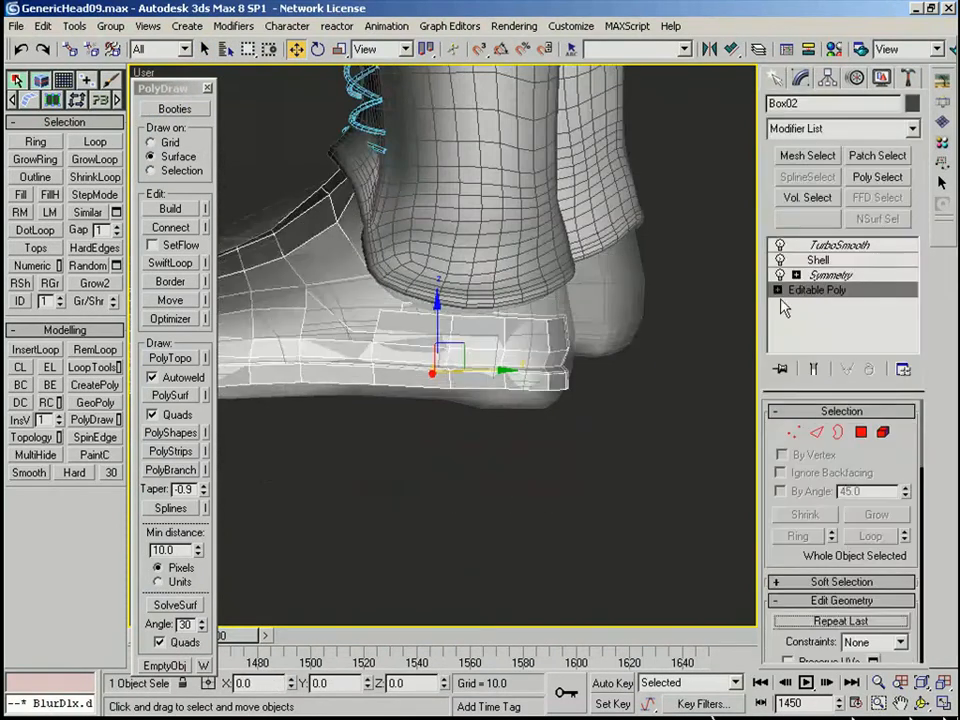
{"action": "scroll", "coordinate": [587, 345], "scroll_direction": "up", "scroll_amount": 5}
{"action": "middle_click_drag", "start_coordinate": [370, 343], "coordinate": [408, 400], "text": "alt"}
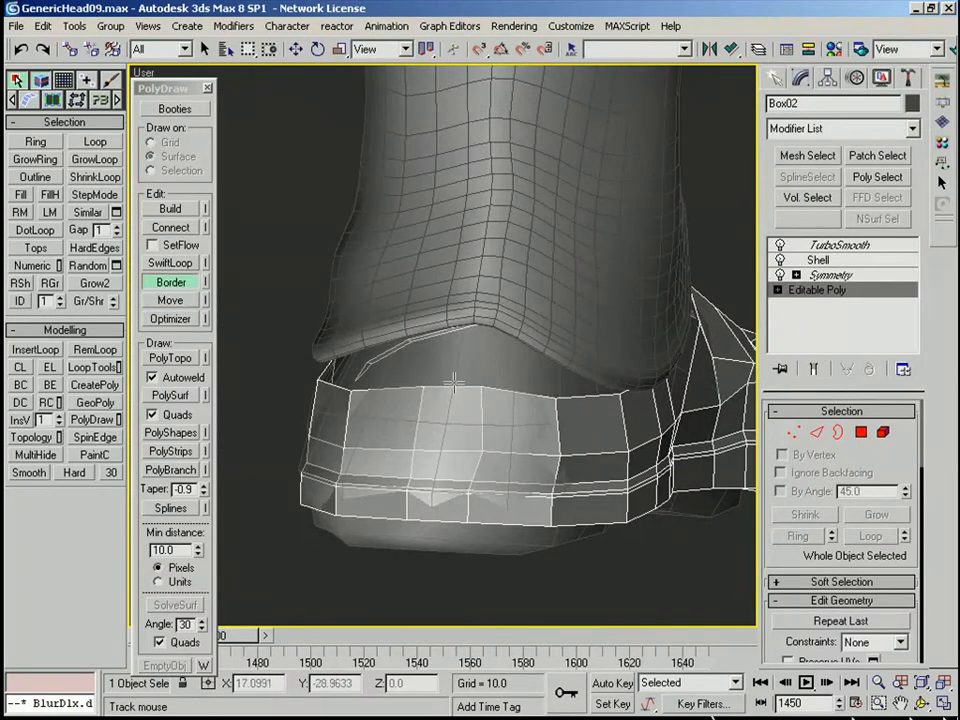
{"action": "mouse_move", "coordinate": [545, 320]}
{"action": "middle_mouse_down", "text": "alt"}
{"action": "mouse_move", "coordinate": [491, 369]}
{"action": "mouse_move", "coordinate": [511, 376]}
{"action": "mouse_move", "coordinate": [497, 407]}
{"action": "middle_mouse_up", "text": "alt"}
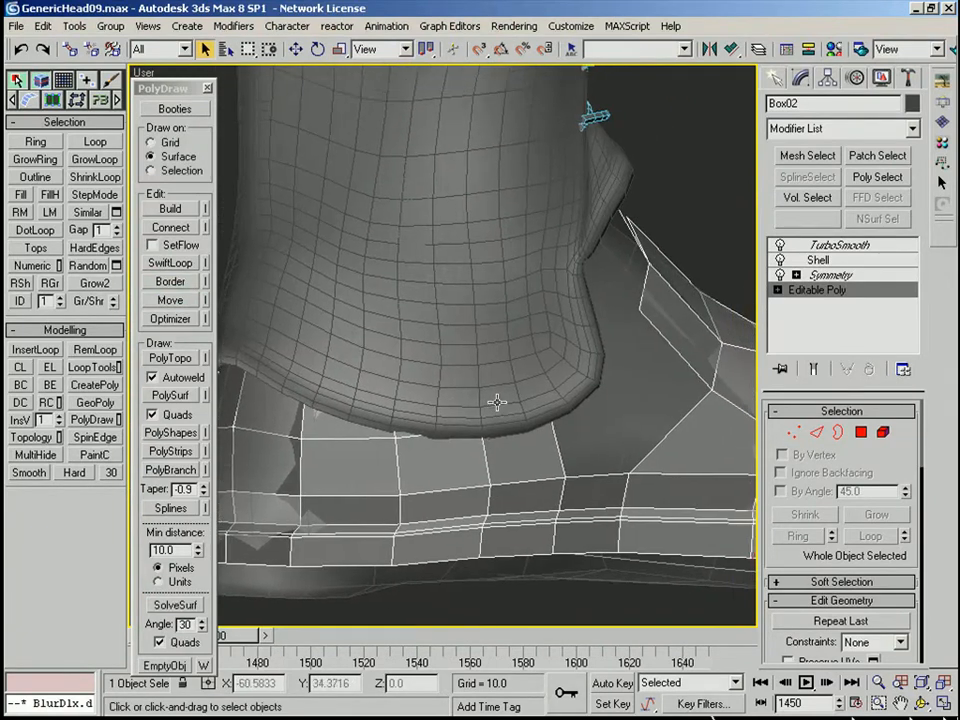
In wireframe, extend the shoe's border along the ankle sides beneath the shaft with the Border tool, and preview it with TurboSmooth
{"action": "right_click", "coordinate": [497, 407]}
{"action": "key", "text": "F3"}
{"action": "middle_click_drag", "start_coordinate": [533, 362], "coordinate": [434, 448], "text": "alt"}
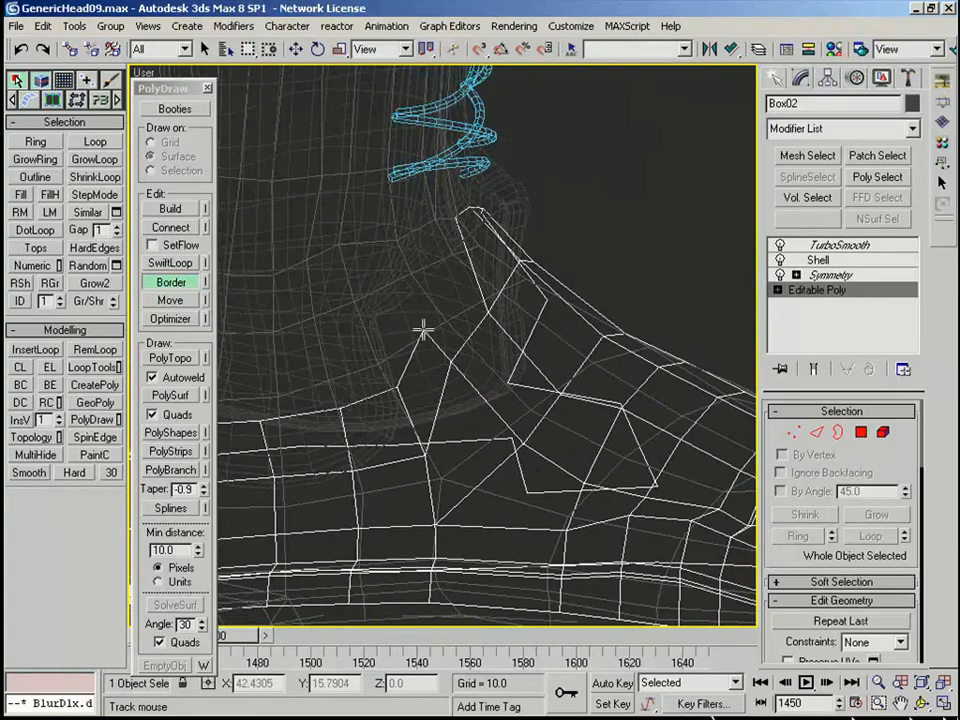
{"action": "middle_click_drag", "start_coordinate": [424, 331], "coordinate": [405, 348], "text": "alt"}
{"action": "middle_click_drag", "start_coordinate": [457, 300], "coordinate": [494, 397], "text": "alt"}
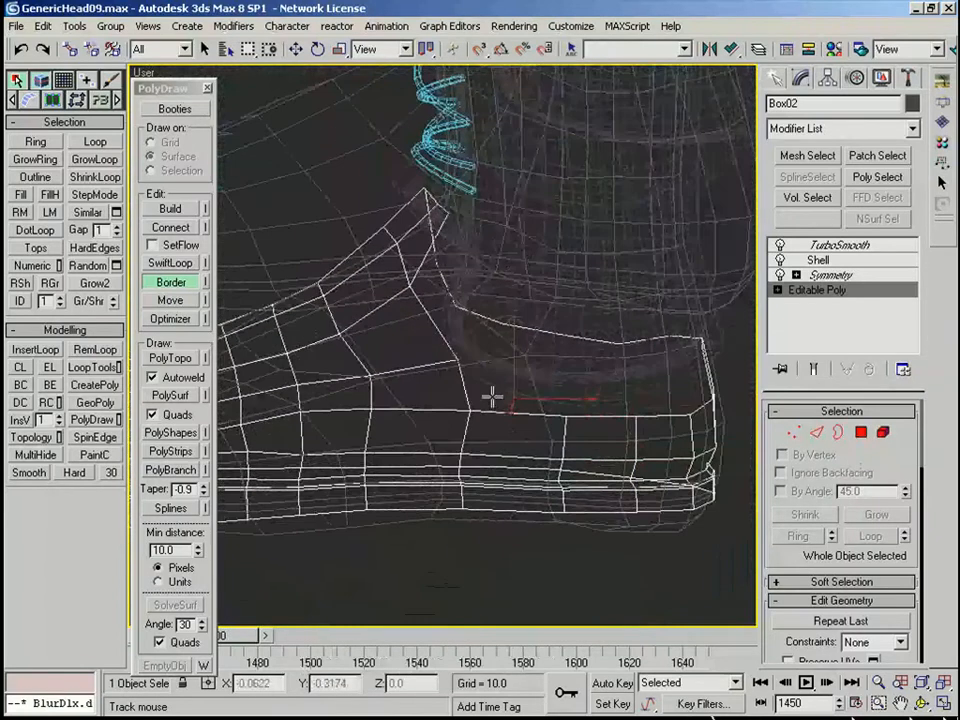
{"action": "middle_click_drag", "start_coordinate": [508, 345], "coordinate": [446, 383], "text": "alt"}
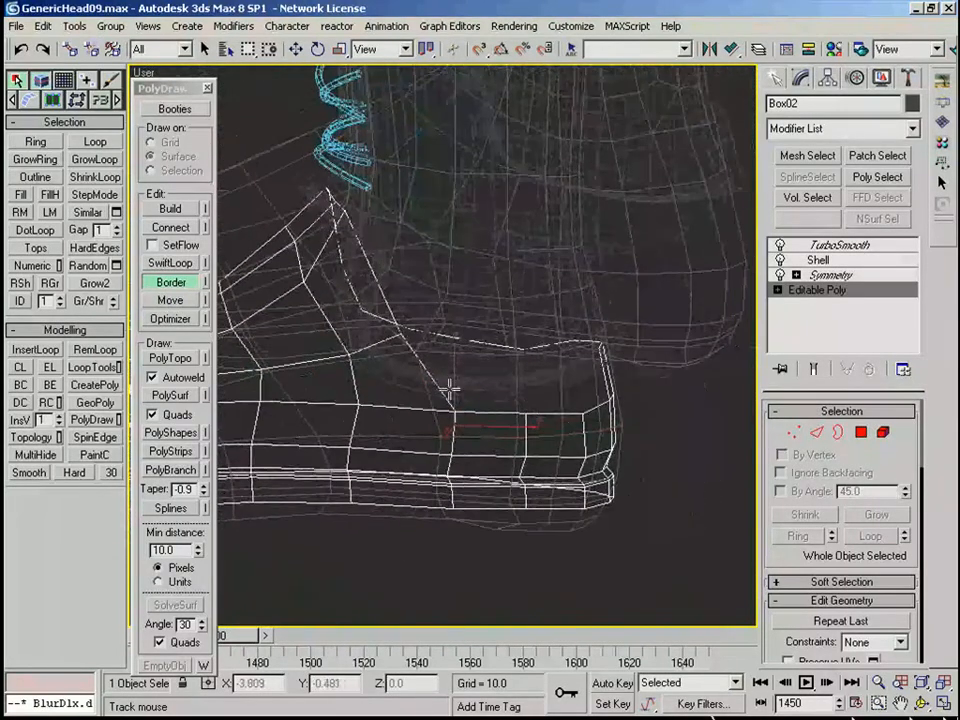
{"action": "mouse_move", "coordinate": [522, 362]}
{"action": "middle_mouse_down", "text": "alt"}
{"action": "mouse_move", "coordinate": [502, 366]}
{"action": "mouse_move", "coordinate": [471, 408]}
{"action": "mouse_move", "coordinate": [602, 393]}
{"action": "mouse_move", "coordinate": [424, 448]}
{"action": "mouse_move", "coordinate": [686, 418]}
{"action": "mouse_move", "coordinate": [403, 403]}
{"action": "mouse_move", "coordinate": [521, 386]}
{"action": "mouse_move", "coordinate": [698, 516]}
{"action": "mouse_move", "coordinate": [369, 343]}
{"action": "mouse_move", "coordinate": [525, 311]}
{"action": "mouse_move", "coordinate": [369, 321]}
{"action": "mouse_move", "coordinate": [228, 350]}
{"action": "middle_mouse_up", "text": "alt"}
{"action": "right_click", "coordinate": [516, 400]}
{"action": "key", "text": "F3"}
{"action": "key", "text": "Page_Up"}
{"action": "middle_click_drag", "start_coordinate": [414, 455], "coordinate": [414, 401], "text": "ctrl+alt"}
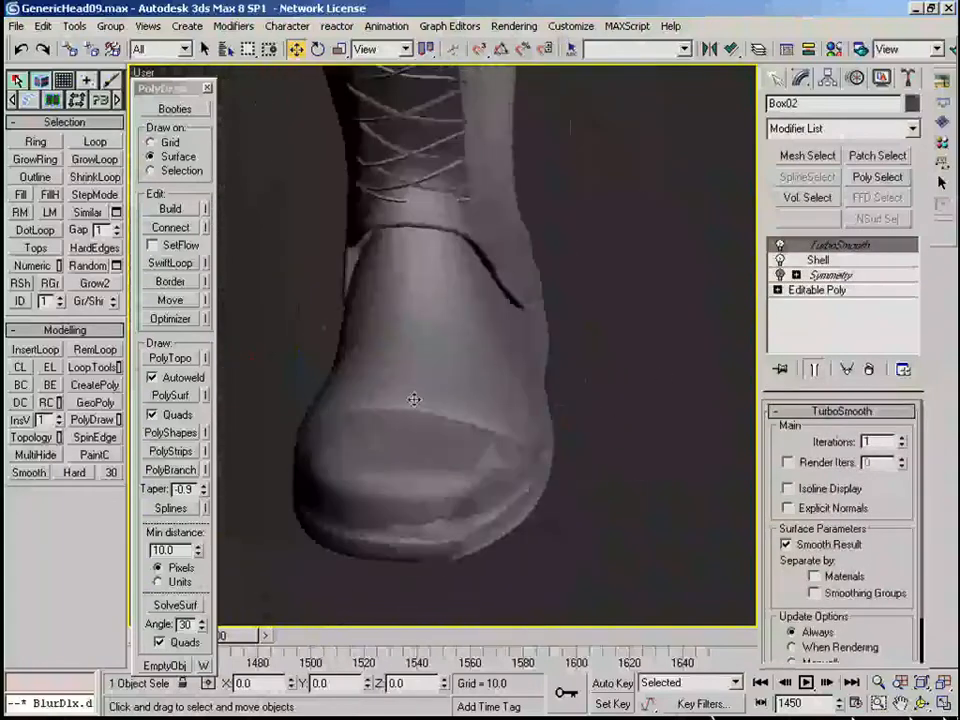
Return to the shoe's base mesh with edged faces shown and select the open border around the bottom of the sole
{"action": "key", "text": "F4"}
{"action": "left_click", "coordinate": [817, 290]}
{"action": "left_click", "coordinate": [816, 369]}
{"action": "key", "text": "2"}
{"action": "middle_click_drag", "start_coordinate": [640, 420], "coordinate": [650, 560], "text": "alt"}
{"action": "left_click", "coordinate": [562, 547]}
{"action": "left_click", "coordinate": [838, 433]}
{"action": "middle_click_drag", "start_coordinate": [480, 520], "coordinate": [467, 451], "text": "alt"}
{"action": "left_click", "coordinate": [443, 392]}
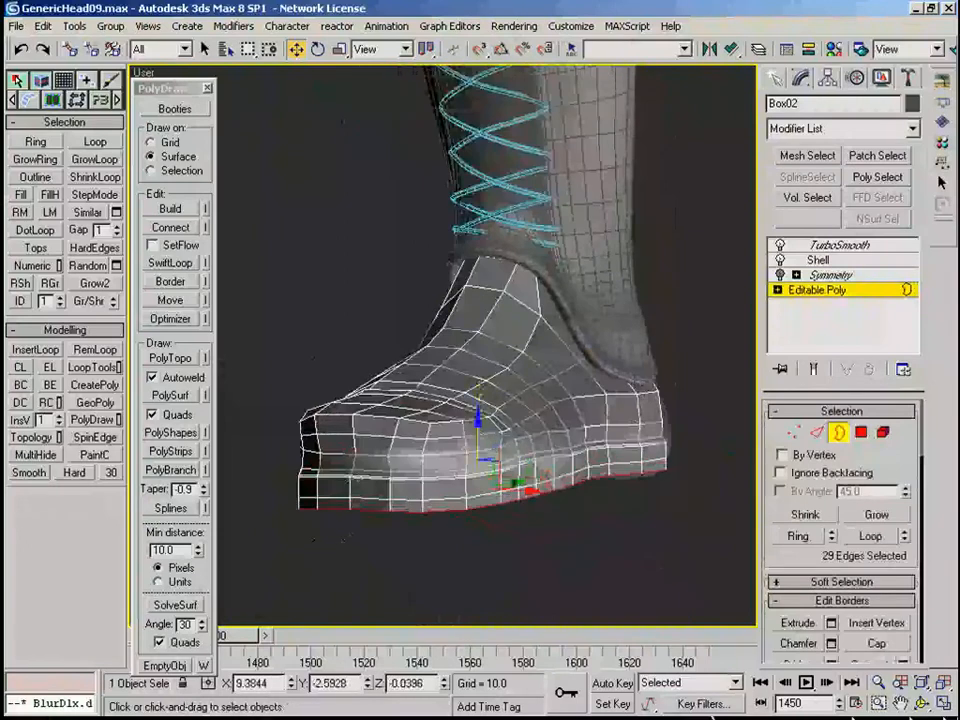
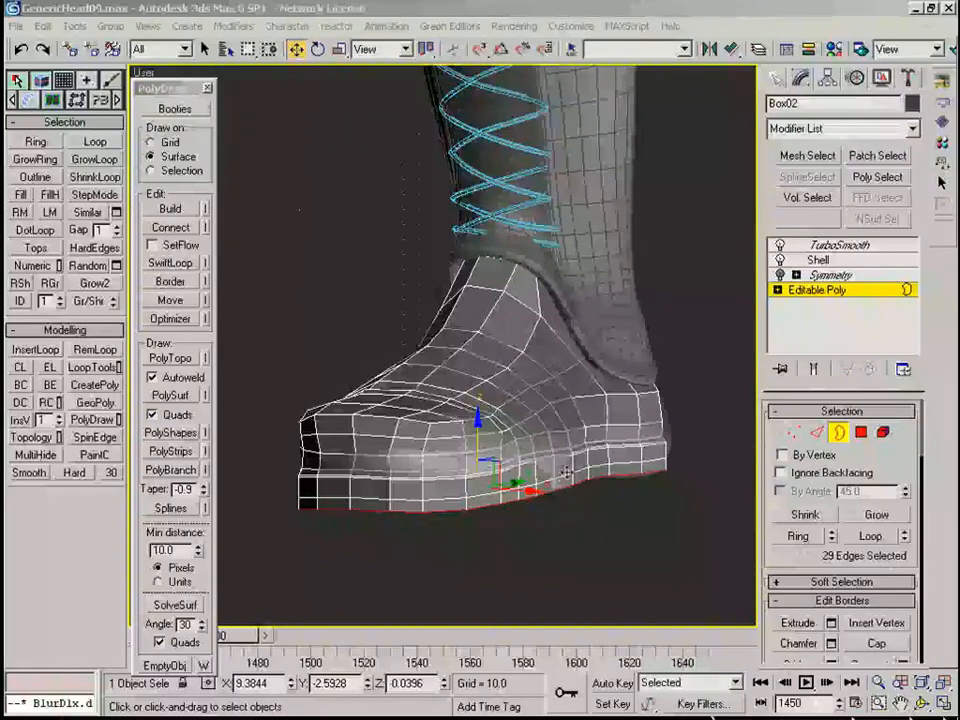
{"action": "middle_click_drag", "start_coordinate": [483, 456], "coordinate": [441, 473], "text": "alt"}
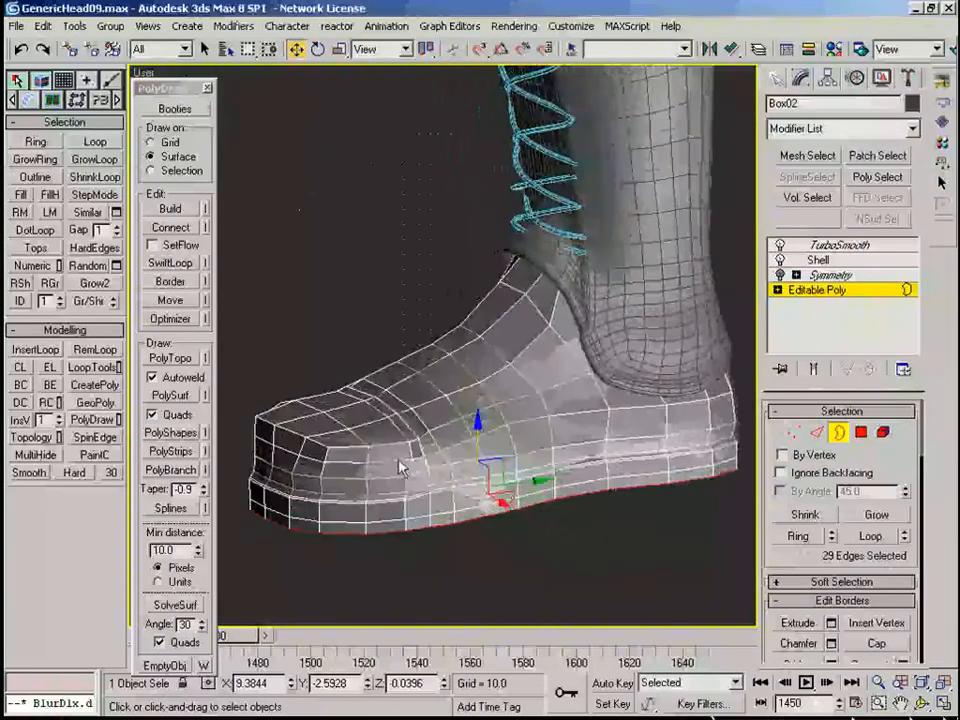
Connect two vertices across the ankle side of the shoe and remove the diagonal edge next to the new connection
{"action": "middle_click_drag", "start_coordinate": [381, 462], "coordinate": [415, 417], "text": "alt"}
{"action": "key", "text": "1"}
{"action": "left_click", "coordinate": [416, 418]}
{"action": "left_click", "coordinate": [481, 412], "text": "ctrl"}
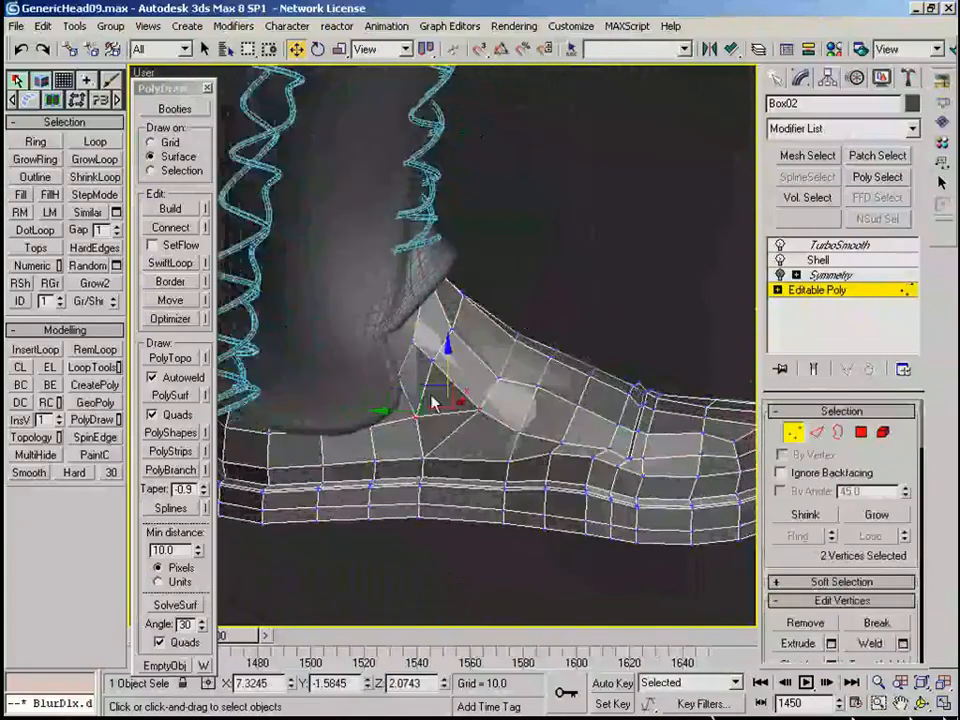
{"action": "key", "text": "ctrl+shift+e"}
{"action": "key", "text": "2"}
{"action": "middle_click_drag", "start_coordinate": [484, 418], "coordinate": [440, 412], "text": "alt"}
{"action": "left_click", "coordinate": [431, 394]}
{"action": "key", "text": "BackSpace"}
Shift the adjacent edge on the ankle side slightly, connect another pair of vertices and check the neighbouring edge loops
{"action": "left_click", "coordinate": [456, 437]}
{"action": "middle_click_drag", "start_coordinate": [468, 463], "coordinate": [442, 465], "text": "alt"}
{"action": "left_click_drag", "start_coordinate": [487, 471], "coordinate": [495, 469]}
{"action": "key", "text": "1"}
{"action": "middle_click_drag", "start_coordinate": [448, 463], "coordinate": [430, 484], "text": "alt"}
{"action": "key", "text": "ctrl+shift+e"}
{"action": "key", "text": "2"}
{"action": "left_click", "coordinate": [492, 462]}
{"action": "key", "text": "alt+l"}
{"action": "left_click", "coordinate": [446, 488]}
{"action": "middle_click_drag", "start_coordinate": [540, 470], "coordinate": [447, 391], "text": "alt"}
{"action": "key", "text": "alt+l"}
{"action": "key", "text": "2"}
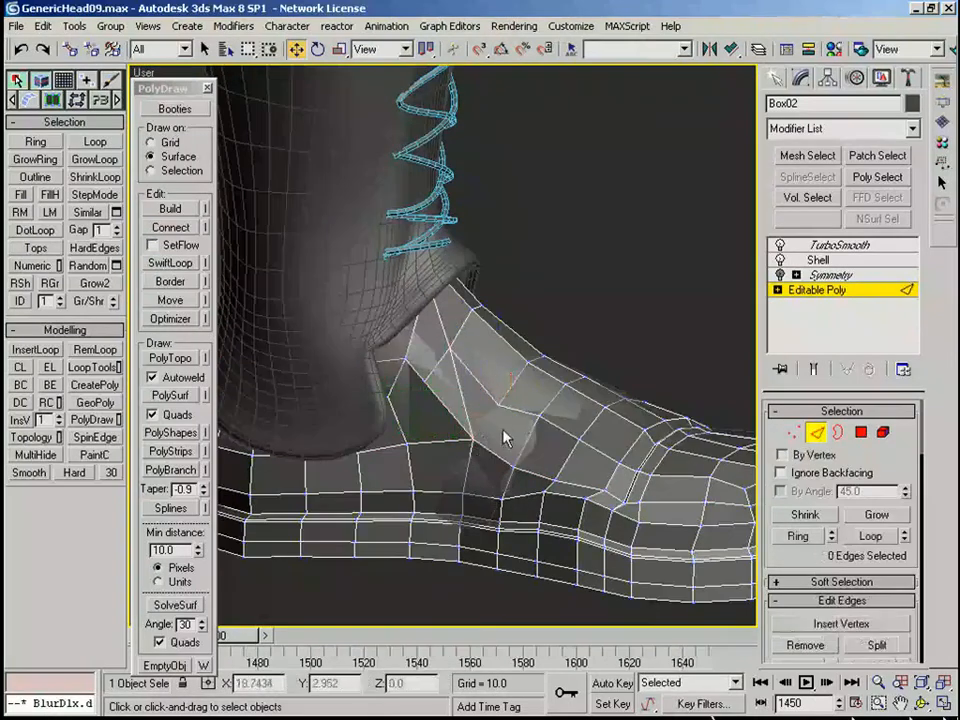
Remove the long diagonal edge on the ankle side and reposition the vertex at its lower end
{"action": "middle_click_drag", "start_coordinate": [519, 430], "coordinate": [515, 409], "text": "alt"}
{"action": "left_click", "coordinate": [447, 385]}
{"action": "key", "text": "BackSpace"}
{"action": "middle_click_drag", "start_coordinate": [447, 390], "coordinate": [469, 487], "text": "alt"}
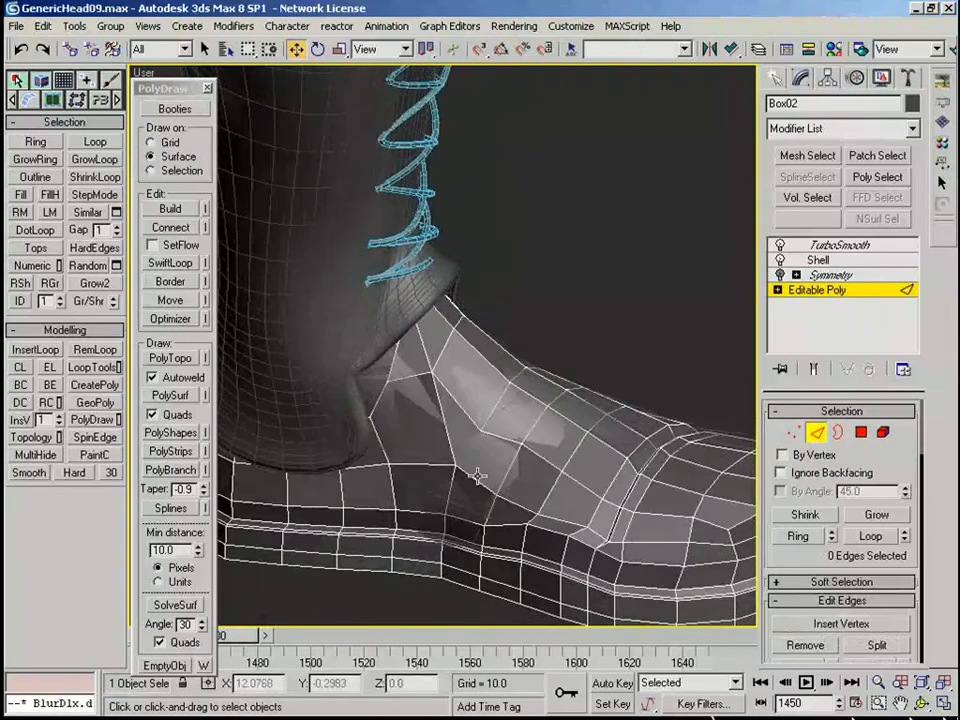
{"action": "middle_click_drag", "start_coordinate": [478, 430], "coordinate": [407, 465], "text": "alt"}
{"action": "key", "text": "2"}
{"action": "left_click", "coordinate": [448, 446]}
{"action": "key", "text": "1"}
{"action": "left_click", "coordinate": [456, 461]}
{"action": "left_click_drag", "start_coordinate": [407, 465], "coordinate": [385, 465]}
{"action": "middle_click_drag", "start_coordinate": [385, 465], "coordinate": [444, 497], "text": "alt"}
Select the edge loop running around the shoe just above the sole and chamfer it into two parallel loops
{"action": "key", "text": "2"}
{"action": "middle_click_drag", "start_coordinate": [489, 452], "coordinate": [561, 445], "text": "alt"}
{"action": "left_click", "coordinate": [484, 452]}
{"action": "key", "text": "alt+l"}
{"action": "scroll", "coordinate": [484, 452], "scroll_direction": "down", "scroll_amount": 2}
{"action": "scroll", "coordinate": [484, 452], "scroll_direction": "up", "scroll_amount": 2}
{"action": "left_click", "coordinate": [567, 452]}
{"action": "key", "text": "alt+r"}
{"action": "middle_click_drag", "start_coordinate": [638, 427], "coordinate": [500, 420], "text": "alt"}
{"action": "scroll", "coordinate": [813, 466], "scroll_direction": "down", "scroll_amount": 3}
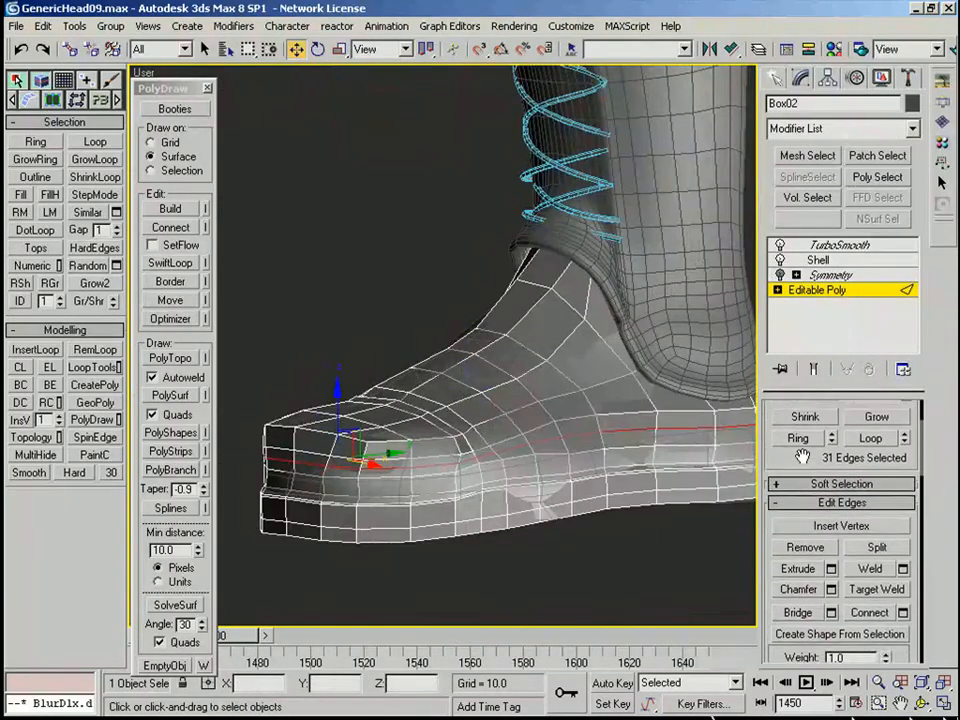
{"action": "left_click", "coordinate": [799, 583]}
{"action": "scroll", "coordinate": [460, 447], "scroll_direction": "up", "scroll_amount": 4}
{"action": "scroll", "coordinate": [454, 425], "scroll_direction": "down", "scroll_amount": 3}
Remove the edge crossing the ankle-side face just below the shaft's lower rim
{"action": "middle_click_drag", "start_coordinate": [454, 425], "coordinate": [469, 358], "text": "alt"}
{"action": "scroll", "coordinate": [640, 455], "scroll_direction": "up", "scroll_amount": 2}
{"action": "key", "text": "w"}
{"action": "key", "text": "1"}
{"action": "key", "text": "2"}
{"action": "left_click", "coordinate": [397, 268]}
{"action": "key", "text": "BackSpace"}
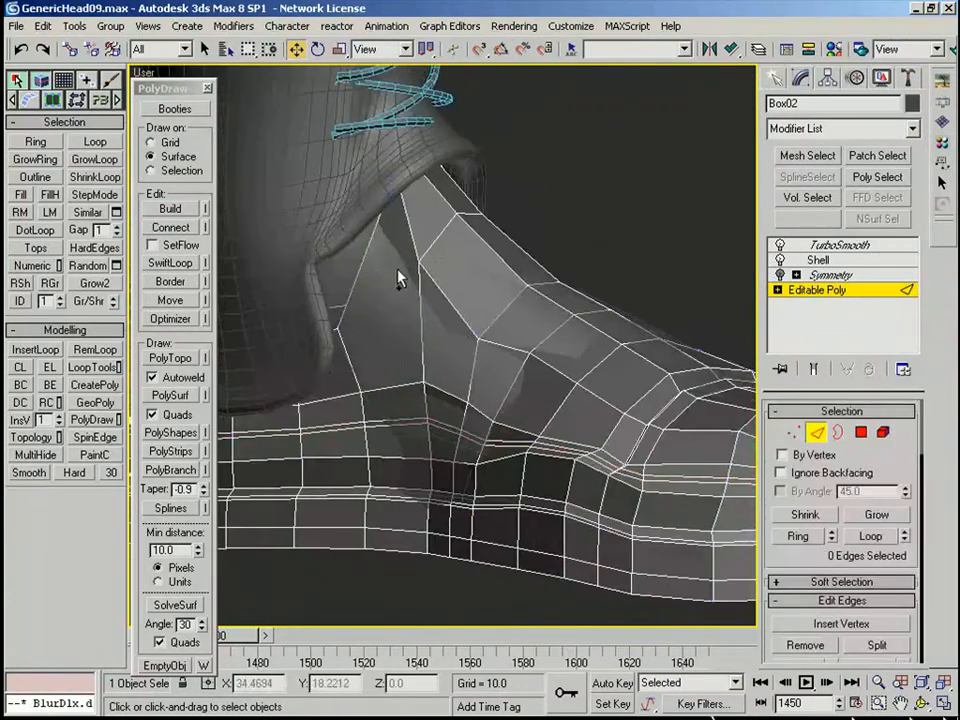
Turn on vertex snapping and cut an edge across the ankle-side faces from the rear border vertex to the instep vertex
{"action": "middle_click_drag", "start_coordinate": [397, 270], "coordinate": [425, 289]}
{"action": "right_click", "coordinate": [452, 339]}
{"action": "left_click", "coordinate": [425, 165]}
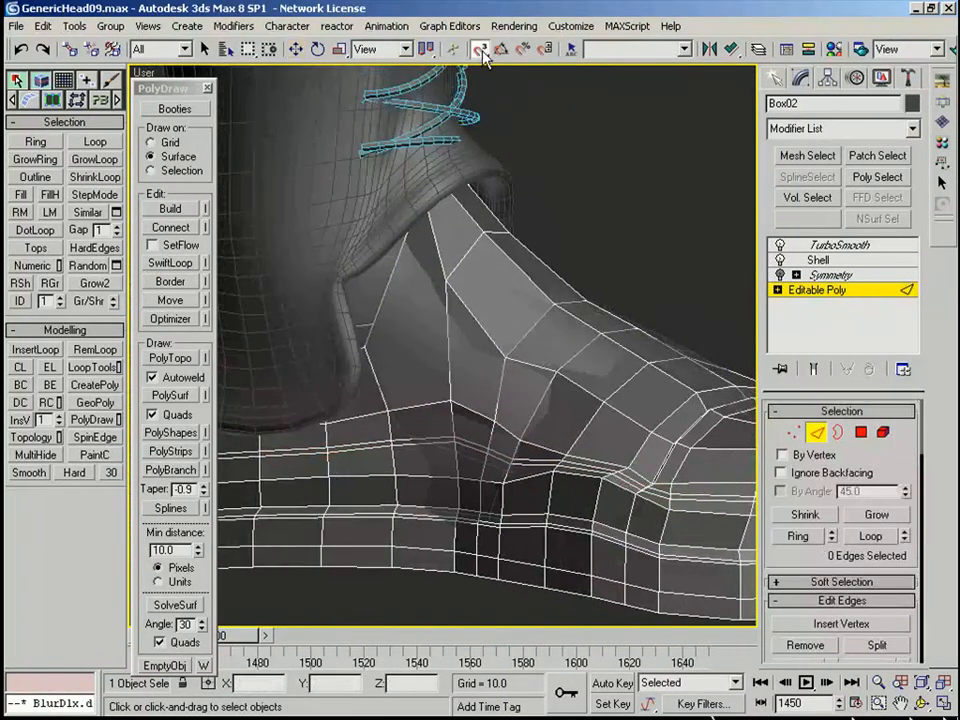
{"action": "left_click", "coordinate": [363, 347]}
{"action": "right_click", "coordinate": [363, 347]}
{"action": "middle_click_drag", "start_coordinate": [363, 347], "coordinate": [415, 348], "text": "alt"}
{"action": "right_click", "coordinate": [480, 50]}
{"action": "left_click", "coordinate": [603, 251]}
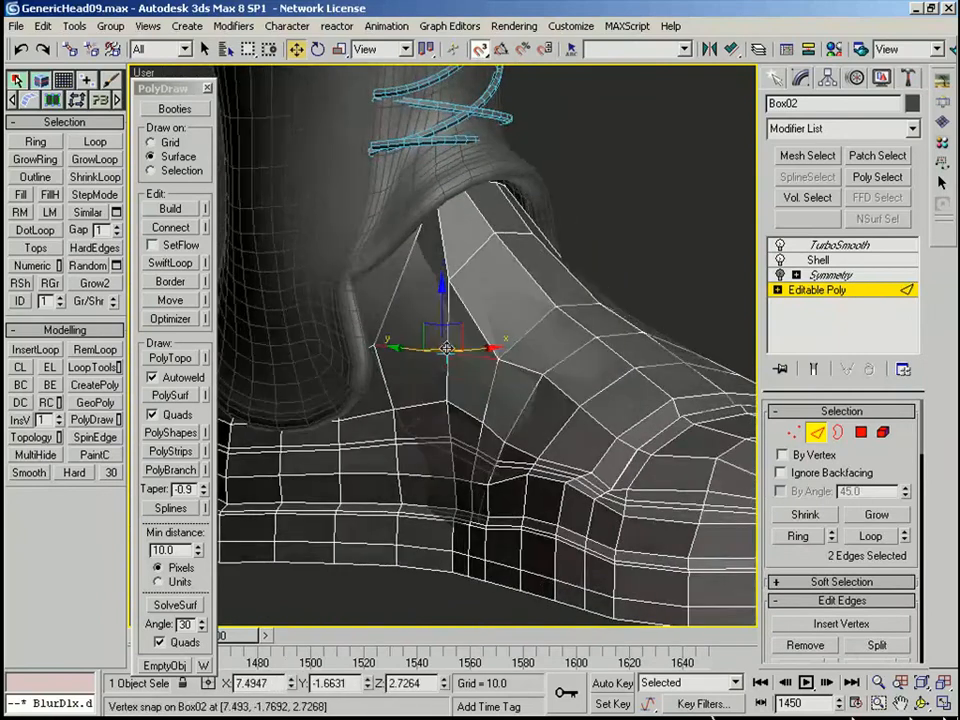
{"action": "right_click", "coordinate": [370, 347]}
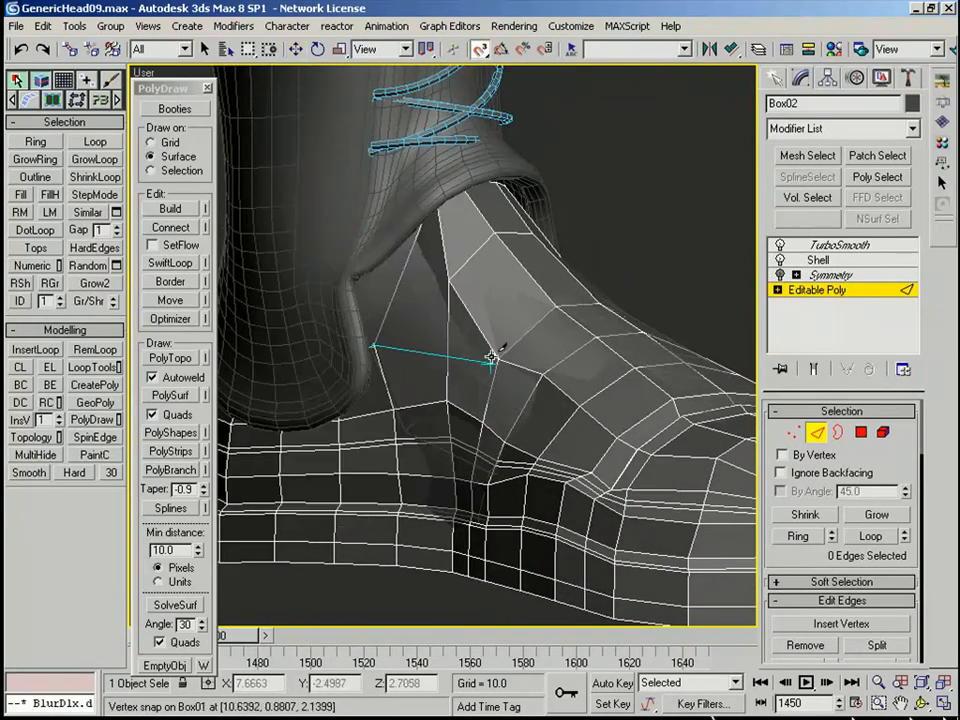
{"action": "left_click", "coordinate": [486, 353]}
Cut a second edge higher up the ankle side with vertex snapping, and remove the leftover edge above it
{"action": "middle_click_drag", "start_coordinate": [508, 353], "coordinate": [470, 343], "text": "alt"}
{"action": "left_click", "coordinate": [403, 275]}
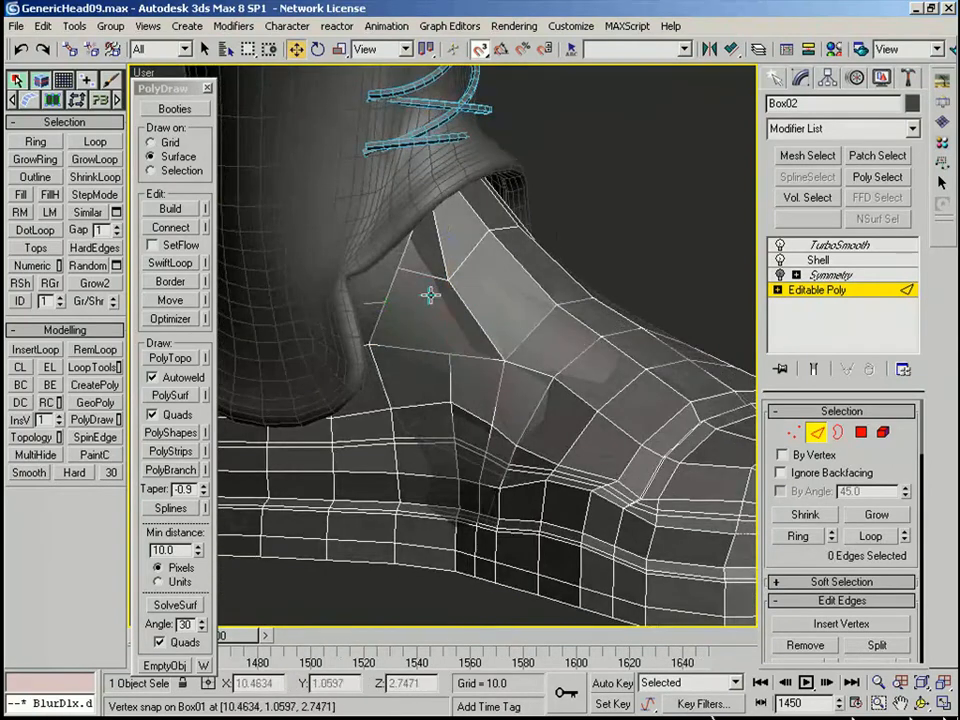
{"action": "left_click", "coordinate": [450, 358]}
{"action": "key", "text": "2"}
{"action": "left_click", "coordinate": [442, 247]}
{"action": "key", "text": "BackSpace"}
{"action": "middle_click_drag", "start_coordinate": [480, 268], "coordinate": [432, 316], "text": "alt"}
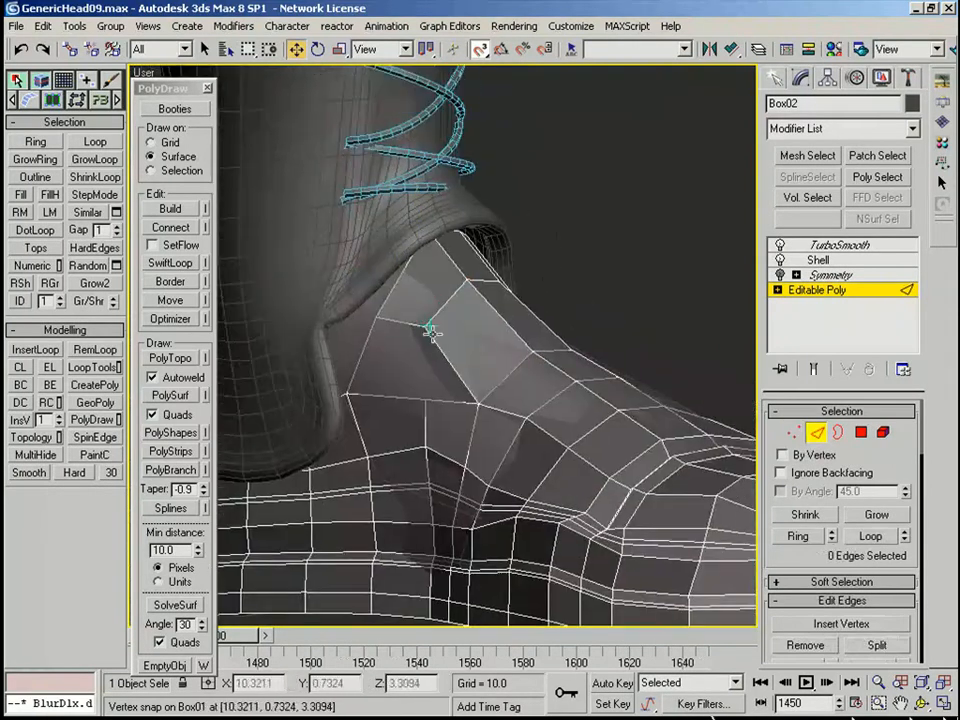
Pick vertices on the ankle side and adjust the shoe's upper border beneath the tongue with the PolyDraw Border tool
{"action": "scroll", "coordinate": [498, 285], "scroll_direction": "down", "scroll_amount": 4}
{"action": "middle_click_drag", "start_coordinate": [498, 285], "coordinate": [390, 380], "text": "alt"}
{"action": "key", "text": "1"}
{"action": "left_click", "coordinate": [399, 390]}
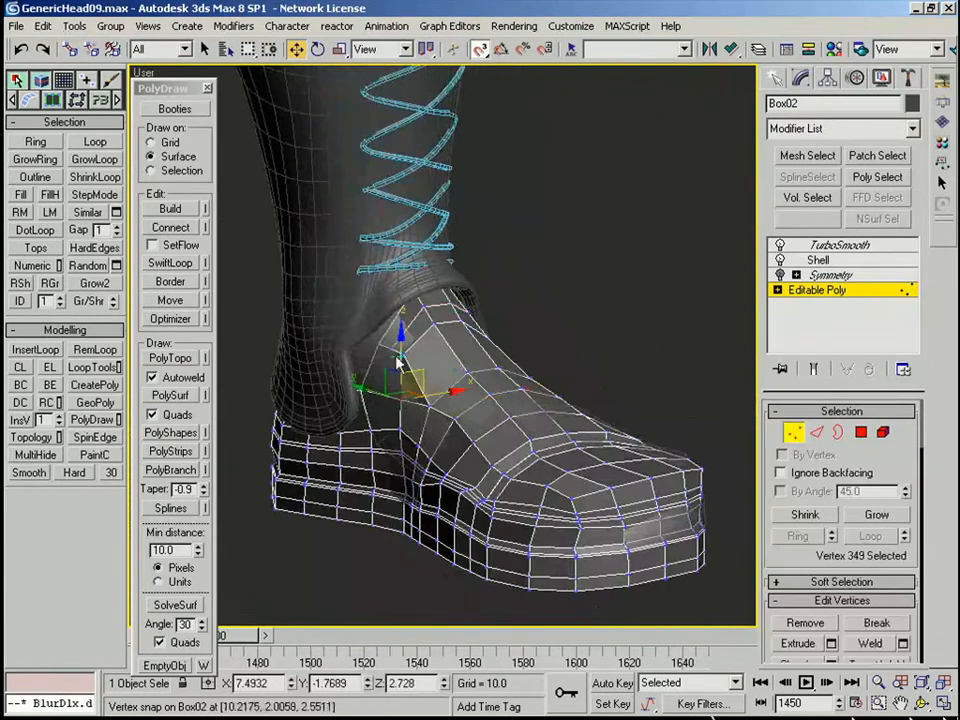
{"action": "middle_click_drag", "start_coordinate": [496, 366], "coordinate": [520, 345], "text": "alt"}
{"action": "scroll", "coordinate": [500, 345], "scroll_direction": "up", "scroll_amount": 3}
{"action": "key", "text": "b"}
{"action": "middle_click_drag", "start_coordinate": [317, 356], "coordinate": [424, 262]}
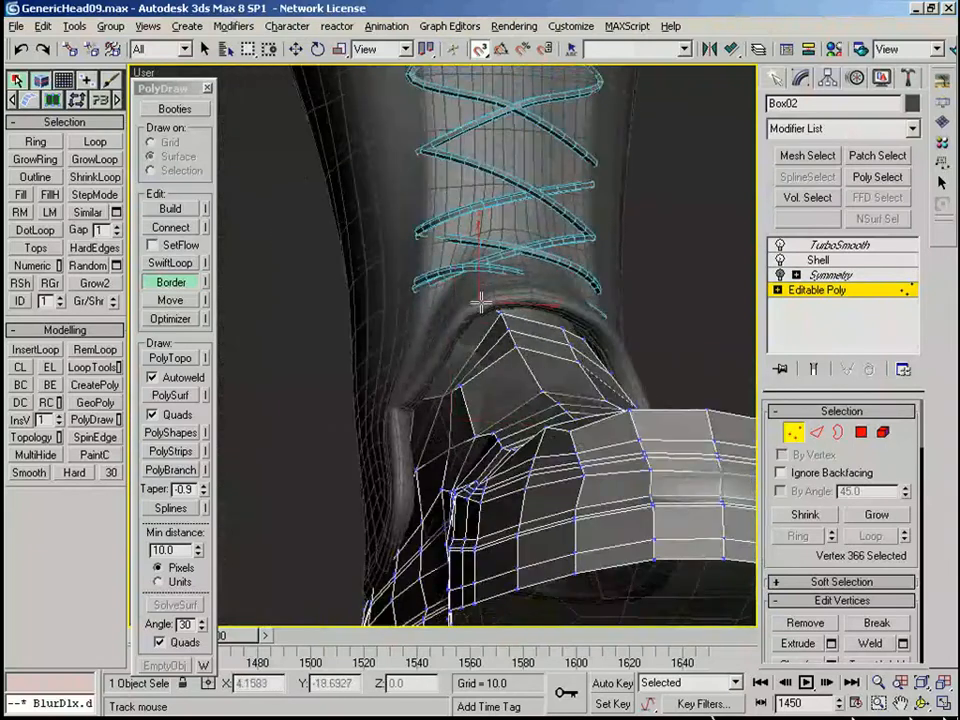
Select the lengthwise edge loop running down the side of the instep to the toe and shift it slightly
{"action": "key", "text": "2"}
{"action": "left_click", "coordinate": [500, 433]}
{"action": "middle_click_drag", "start_coordinate": [500, 433], "coordinate": [457, 459], "text": "alt"}
{"action": "left_click_drag", "start_coordinate": [455, 460], "coordinate": [453, 460]}
{"action": "middle_click_drag", "start_coordinate": [453, 460], "coordinate": [505, 488], "text": "alt"}
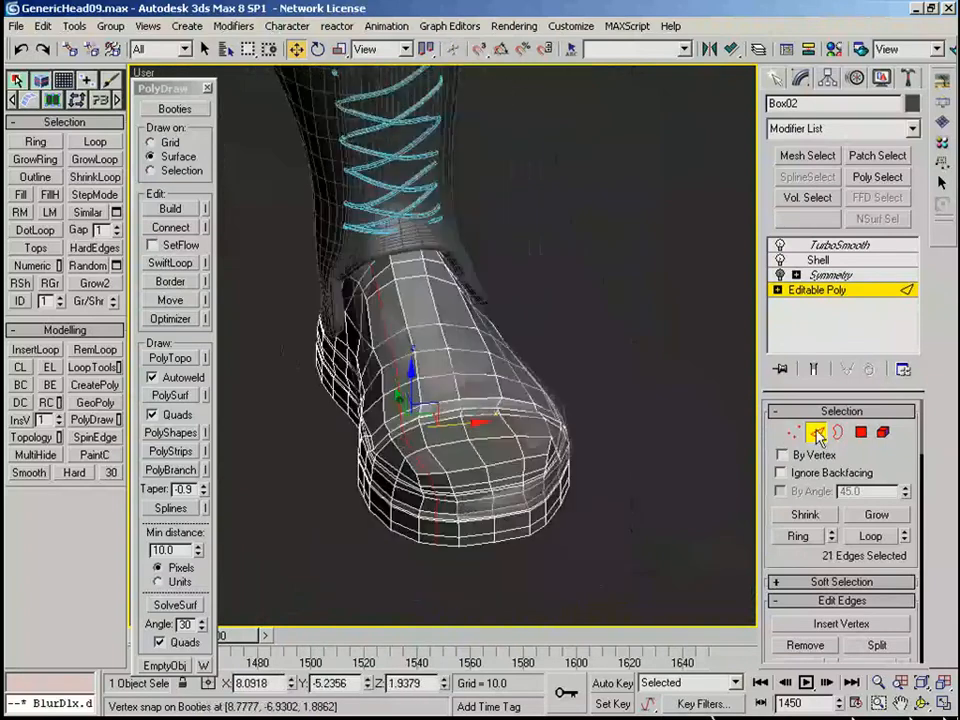
Preview the shoe at the TurboSmooth level without edged faces and examine it from the front
{"action": "left_click", "coordinate": [818, 432]}
{"action": "left_click", "coordinate": [620, 450]}
{"action": "left_click", "coordinate": [433, 448]}
{"action": "scroll", "coordinate": [461, 450], "scroll_direction": "down", "scroll_amount": 5}
{"action": "key", "text": "F4"}
{"action": "middle_click_drag", "start_coordinate": [461, 450], "coordinate": [475, 330], "text": "alt"}
{"action": "scroll", "coordinate": [475, 330], "scroll_direction": "up", "scroll_amount": 4}
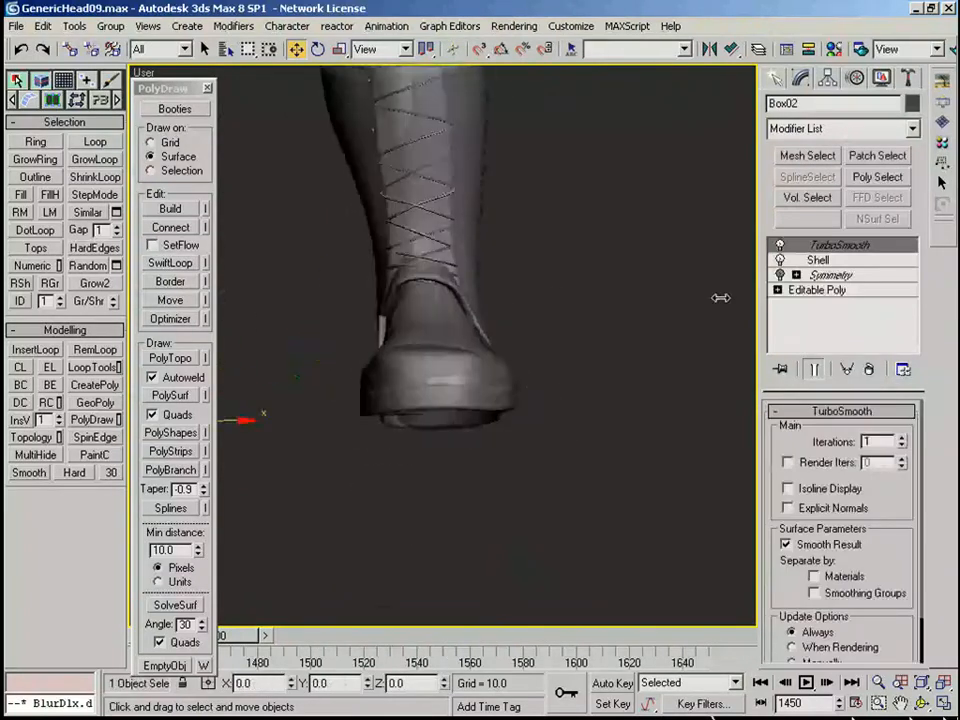
Select the edge loop around the toe just above the sole, scale it uniformly to shape a crease, and hide the edged faces
{"action": "left_click", "coordinate": [827, 291]}
{"action": "middle_click_drag", "start_coordinate": [490, 415], "coordinate": [476, 446], "text": "alt"}
{"action": "key", "text": "F4"}
{"action": "scroll", "coordinate": [373, 418], "scroll_direction": "up", "scroll_amount": 5}
{"action": "key", "text": "2"}
{"action": "scroll", "coordinate": [373, 418], "scroll_direction": "up", "scroll_amount": 3}
{"action": "middle_click_drag", "start_coordinate": [373, 418], "coordinate": [403, 394], "text": "alt"}
{"action": "left_click", "coordinate": [487, 382]}
{"action": "key", "text": "alt+l"}
{"action": "scroll", "coordinate": [598, 390], "scroll_direction": "down", "scroll_amount": 3}
{"action": "key", "text": "r"}
{"action": "scroll", "coordinate": [390, 388], "scroll_direction": "up", "scroll_amount": 3}
{"action": "left_click_drag", "start_coordinate": [348, 376], "coordinate": [365, 402]}
{"action": "scroll", "coordinate": [450, 350], "scroll_direction": "down", "scroll_amount": 3}
{"action": "key", "text": "2"}
{"action": "key", "text": "F4"}
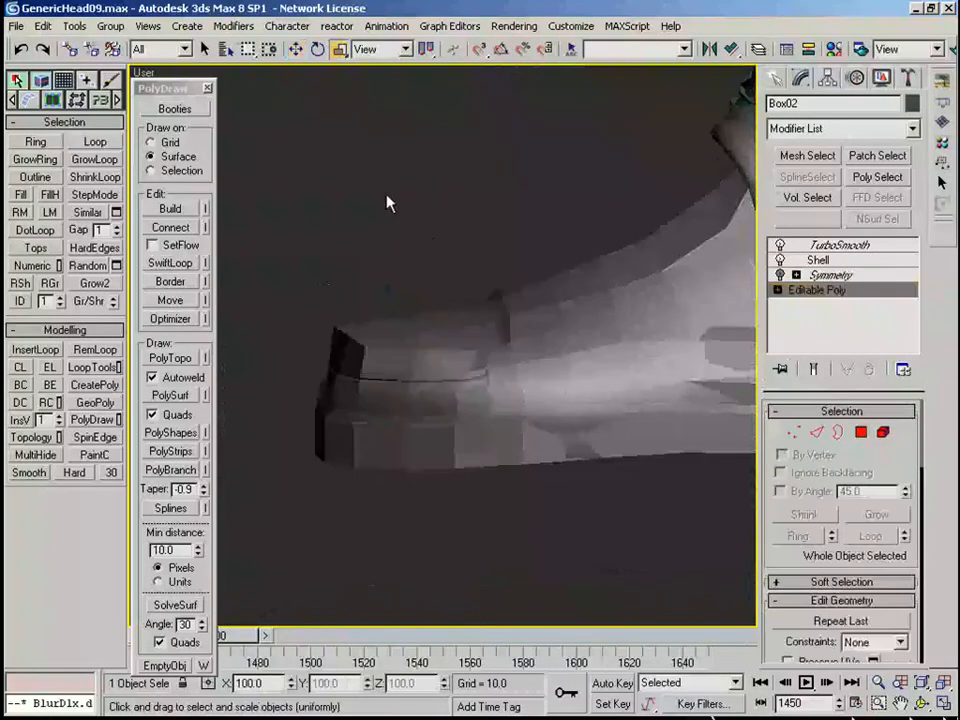
Locate the small hole at the toe cap seam's lower corner and select its border at the Editable Poly level
{"action": "left_click", "coordinate": [520, 372]}
{"action": "middle_click_drag", "start_coordinate": [497, 382], "coordinate": [469, 339]}
{"action": "scroll", "coordinate": [469, 335], "scroll_direction": "up", "scroll_amount": 7}
{"action": "key", "text": "F4"}
{"action": "middle_click_drag", "start_coordinate": [422, 310], "coordinate": [553, 289]}
{"action": "left_click", "coordinate": [562, 289]}
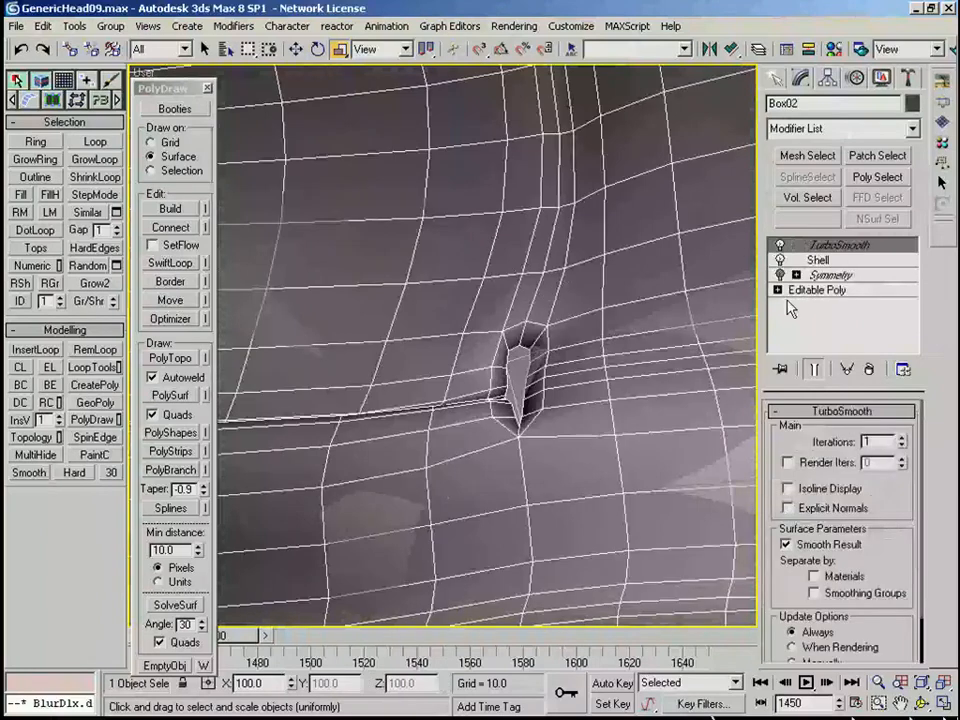
{"action": "left_click", "coordinate": [818, 290]}
{"action": "scroll", "coordinate": [540, 365], "scroll_direction": "up", "scroll_amount": 2}
{"action": "left_click", "coordinate": [838, 434]}
{"action": "left_click", "coordinate": [528, 383]}
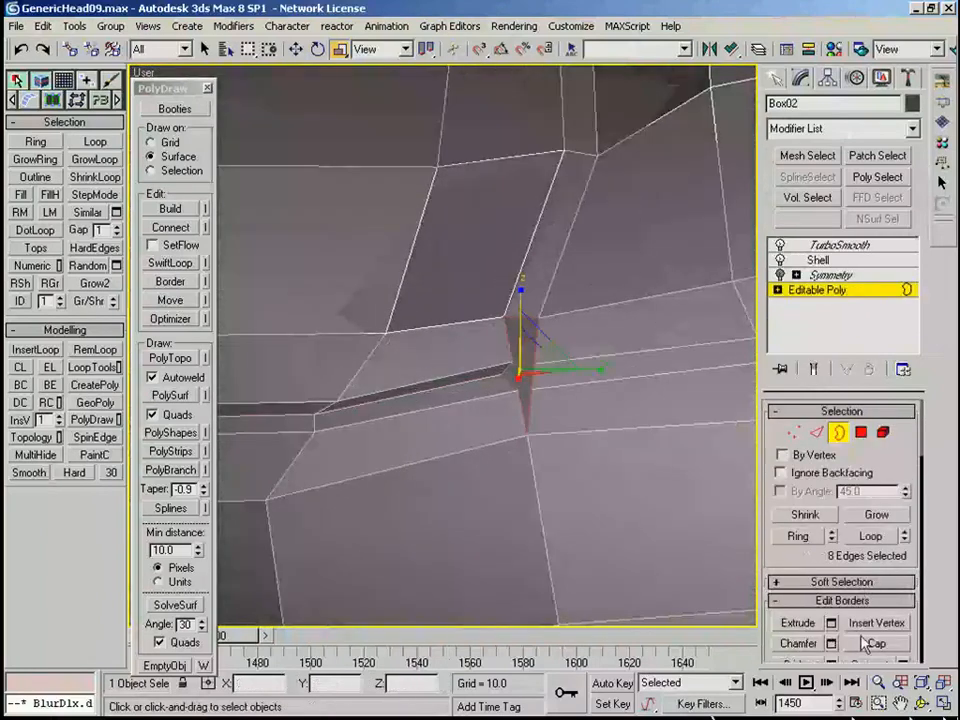
{"action": "scroll", "coordinate": [647, 381], "scroll_direction": "down", "scroll_amount": 3}
{"action": "mouse_move", "coordinate": [730, 395]}
{"action": "middle_mouse_down", "text": "alt"}
{"action": "mouse_move", "coordinate": [647, 381]}
{"action": "mouse_move", "coordinate": [720, 400]}
{"action": "middle_mouse_up", "text": "alt"}
{"action": "scroll", "coordinate": [418, 410], "scroll_direction": "up", "scroll_amount": 2}
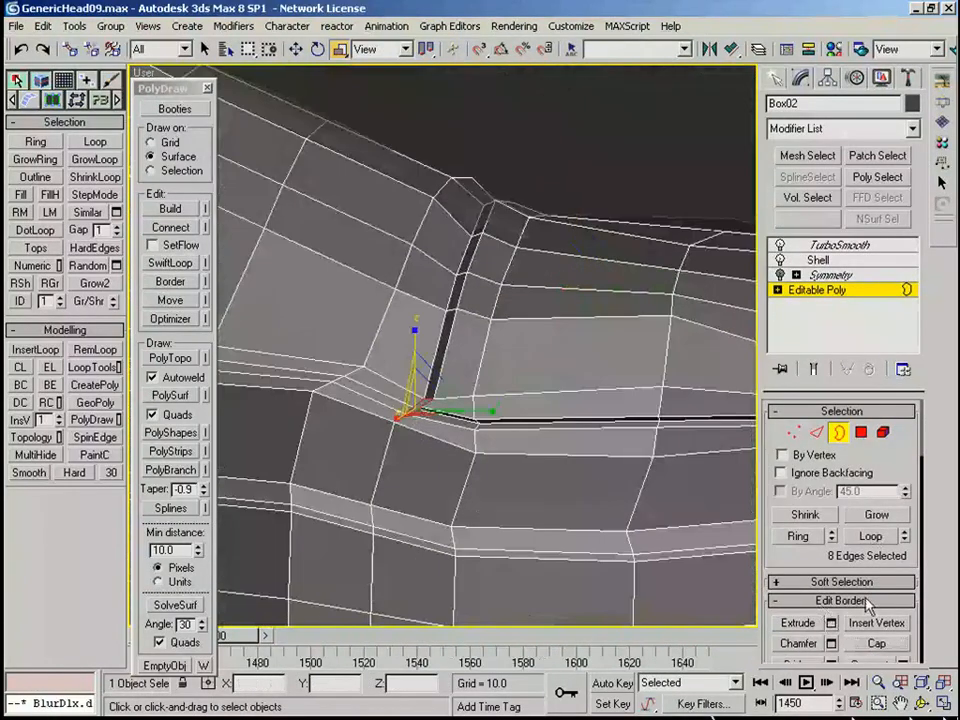
Pick vertices around the hole at the toe cap's lower corner and collapse them
{"action": "scroll", "coordinate": [482, 413], "scroll_direction": "up", "scroll_amount": 3}
{"action": "key", "text": "1"}
{"action": "left_click", "coordinate": [438, 442]}
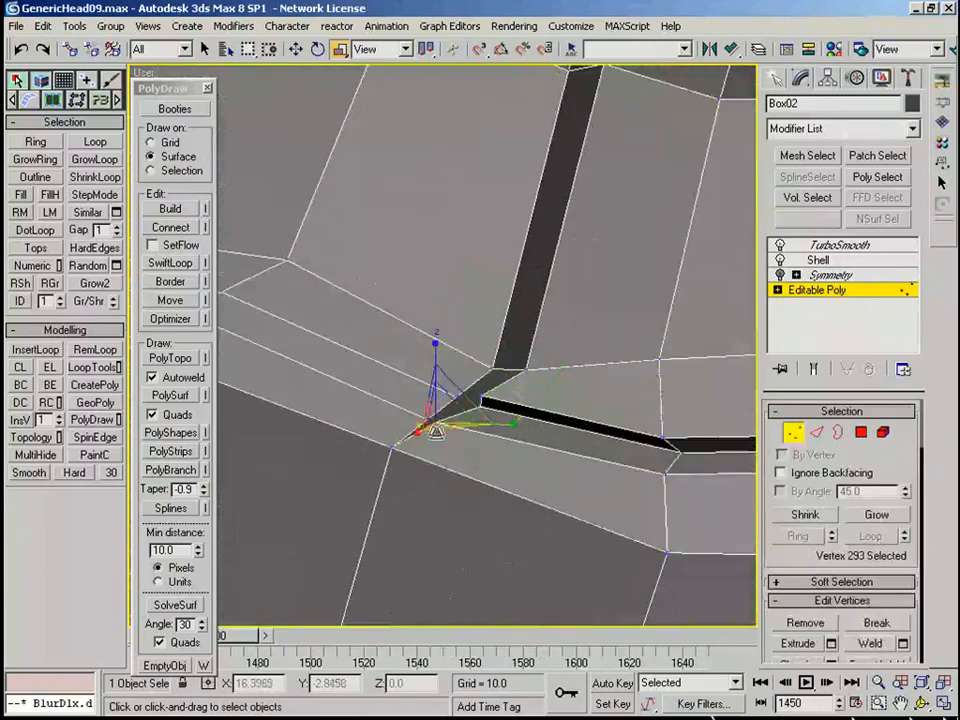
{"action": "right_click", "coordinate": [474, 430]}
{"action": "scroll", "coordinate": [856, 598], "scroll_direction": "down", "scroll_amount": 5}
{"action": "middle_click_drag", "start_coordinate": [497, 448], "coordinate": [459, 484], "text": "alt"}
{"action": "left_click", "coordinate": [884, 612]}
{"action": "scroll", "coordinate": [566, 471], "scroll_direction": "down", "scroll_amount": 3}
{"action": "middle_click_drag", "start_coordinate": [566, 471], "coordinate": [522, 444], "text": "alt"}
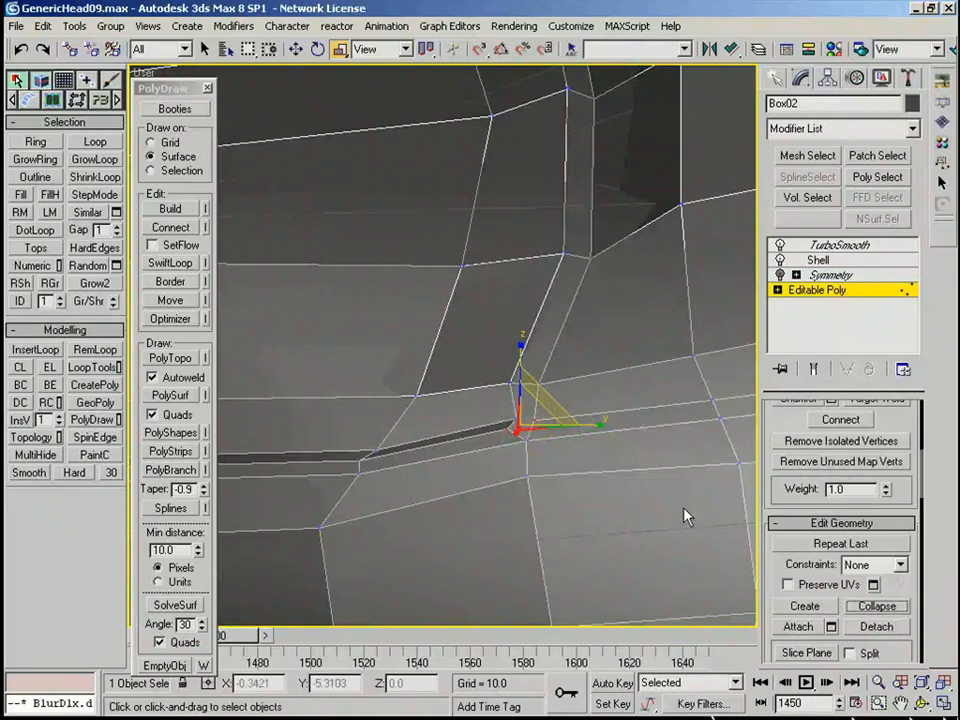
Collapse the remaining pair of vertices at the toe cap's corner gap and shift the merged vertex slightly
{"action": "key", "text": "2"}
{"action": "scroll", "coordinate": [745, 552], "scroll_direction": "up", "scroll_amount": 2}
{"action": "key", "text": "1"}
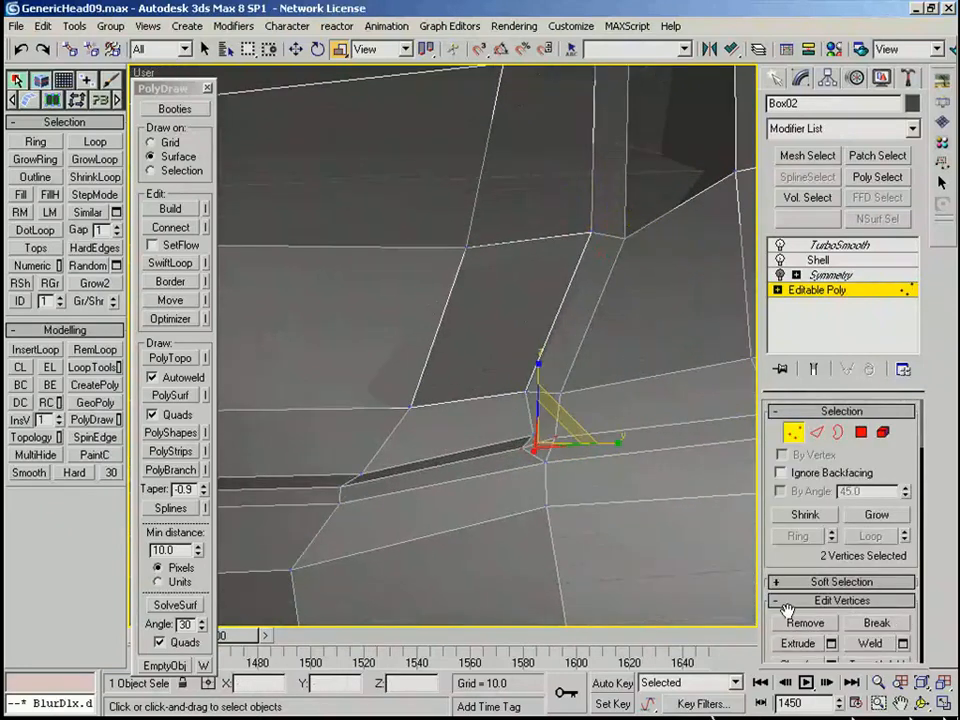
{"action": "scroll", "coordinate": [788, 608], "scroll_direction": "down", "scroll_amount": 3}
{"action": "scroll", "coordinate": [901, 578], "scroll_direction": "down", "scroll_amount": 4}
{"action": "middle_click_drag", "start_coordinate": [660, 468], "coordinate": [523, 427], "text": "alt"}
{"action": "left_click_drag", "start_coordinate": [561, 431], "coordinate": [541, 431]}
{"action": "scroll", "coordinate": [541, 431], "scroll_direction": "down", "scroll_amount": 4}
{"action": "middle_click_drag", "start_coordinate": [497, 549], "coordinate": [491, 364], "text": "alt"}
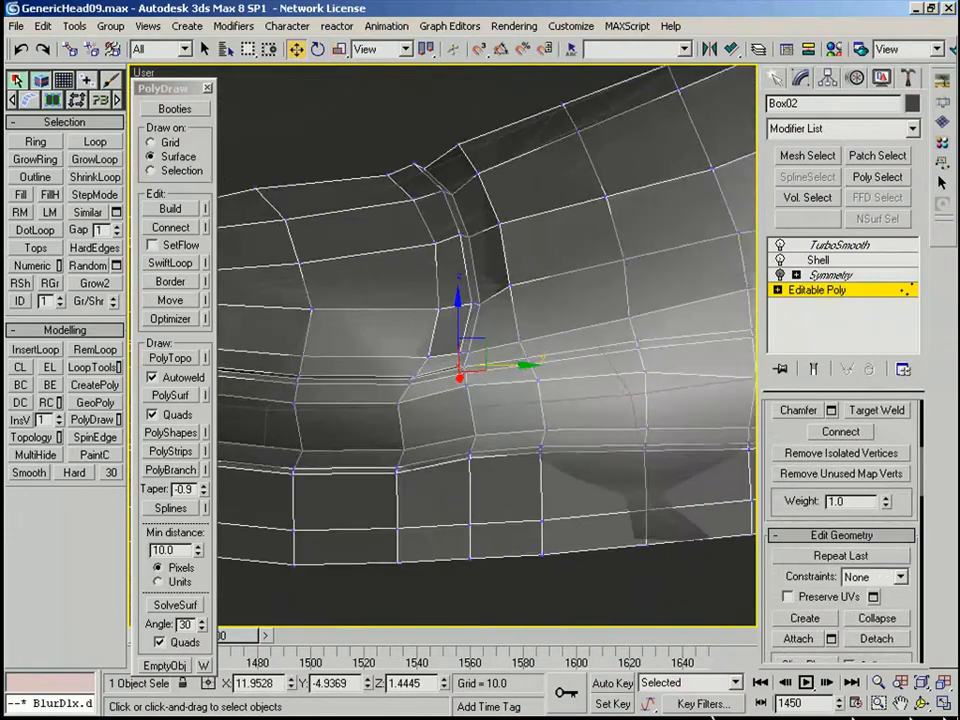
Select the edge loop that runs along the narrow crease around the shoe above the sole
{"action": "scroll", "coordinate": [491, 364], "scroll_direction": "up", "scroll_amount": 4}
{"action": "key", "text": "2"}
{"action": "left_click", "coordinate": [526, 399]}
{"action": "scroll", "coordinate": [526, 399], "scroll_direction": "down", "scroll_amount": 4}
{"action": "middle_click_drag", "start_coordinate": [526, 399], "coordinate": [594, 442], "text": "alt"}
{"action": "scroll", "coordinate": [510, 413], "scroll_direction": "up", "scroll_amount": 4}
{"action": "left_click", "coordinate": [510, 413]}
{"action": "key", "text": "alt+l"}
{"action": "scroll", "coordinate": [510, 413], "scroll_direction": "down", "scroll_amount": 4}
{"action": "middle_click_drag", "start_coordinate": [510, 413], "coordinate": [389, 341], "text": "alt"}
Convert the crease loop selection to vertices and set the Move axes to Local
{"action": "right_click", "coordinate": [389, 341]}
{"action": "left_click", "coordinate": [332, 229]}
{"action": "middle_click_drag", "start_coordinate": [332, 229], "coordinate": [379, 422], "text": "alt"}
{"action": "scroll", "coordinate": [429, 441], "scroll_direction": "up", "scroll_amount": 4}
{"action": "scroll", "coordinate": [450, 320], "scroll_direction": "up", "scroll_amount": 2}
{"action": "right_click", "coordinate": [450, 314], "text": "alt"}
{"action": "left_click", "coordinate": [473, 292]}
{"action": "scroll", "coordinate": [392, 343], "scroll_direction": "down", "scroll_amount": 4}
{"action": "scroll", "coordinate": [514, 428], "scroll_direction": "up", "scroll_amount": 4}
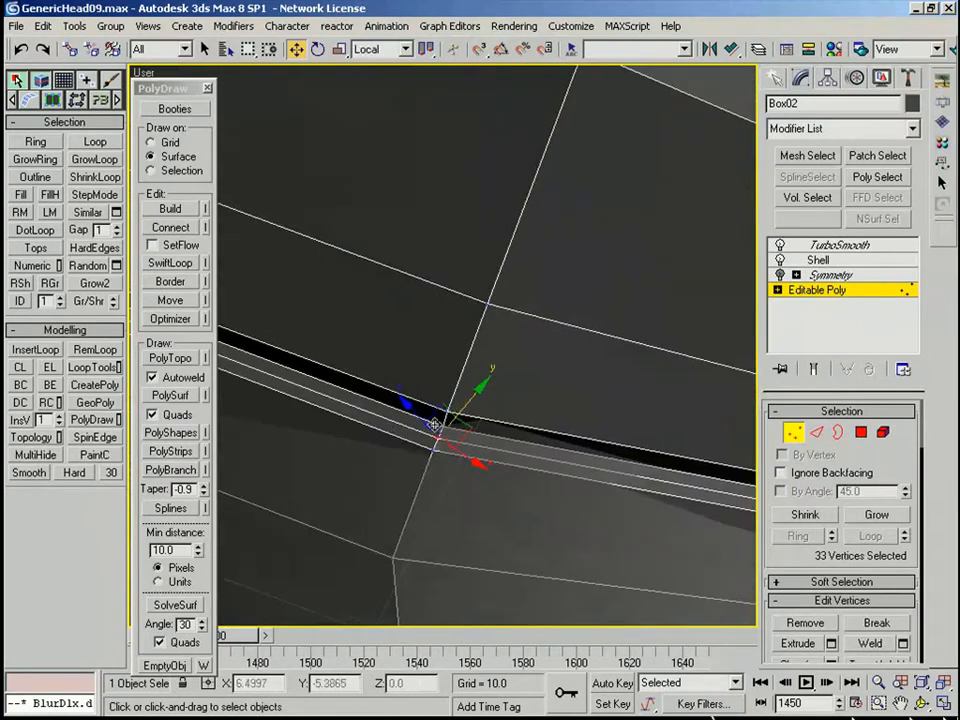
{"action": "scroll", "coordinate": [455, 452], "scroll_direction": "down", "scroll_amount": 4}
{"action": "middle_click_drag", "start_coordinate": [455, 452], "coordinate": [566, 553], "text": "alt"}
{"action": "scroll", "coordinate": [566, 553], "scroll_direction": "down", "scroll_amount": 4}
Leave vertex mode and examine the shoe's crease and side at other stack levels, with and without edged faces
{"action": "key", "text": "1"}
{"action": "key", "text": "Page_Up"}
{"action": "scroll", "coordinate": [478, 463], "scroll_direction": "down", "scroll_amount": 4}
{"action": "scroll", "coordinate": [508, 328], "scroll_direction": "up", "scroll_amount": 5}
{"action": "middle_click_drag", "start_coordinate": [508, 328], "coordinate": [870, 400], "text": "alt"}
{"action": "scroll", "coordinate": [440, 385], "scroll_direction": "up", "scroll_amount": 4}
{"action": "scroll", "coordinate": [680, 380], "scroll_direction": "up", "scroll_amount": 3}
{"action": "key", "text": "F4"}
{"action": "key", "text": "Page_Down"}
Soft-select a polygon on the shoe's side above the sole with falloff 1.46 and pinch 1.41, and raise it slightly
{"action": "left_click", "coordinate": [860, 433]}
{"action": "left_click", "coordinate": [841, 582]}
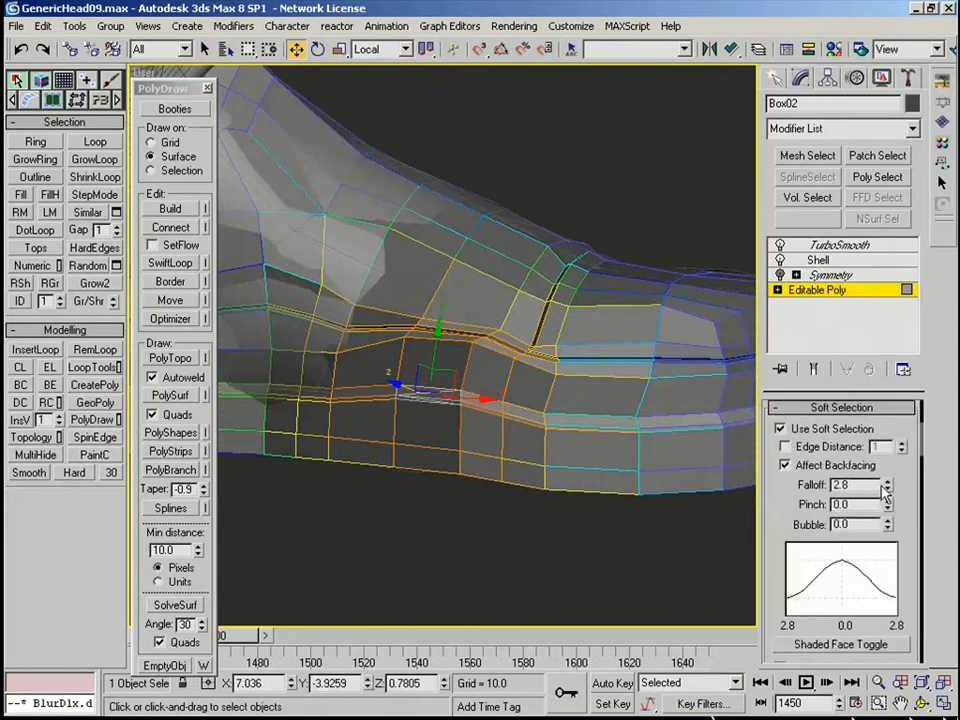
{"action": "left_click_drag", "start_coordinate": [887, 484], "coordinate": [890, 490]}
{"action": "left_click_drag", "start_coordinate": [888, 507], "coordinate": [868, 378]}
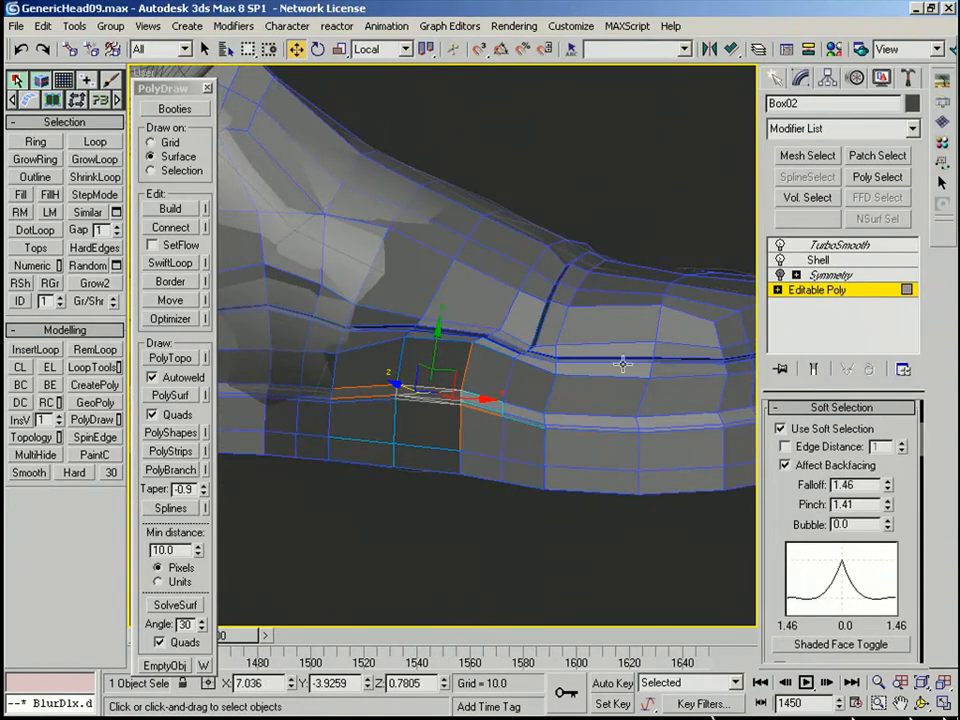
{"action": "left_click_drag", "start_coordinate": [441, 340], "coordinate": [441, 317]}
{"action": "mouse_move", "coordinate": [441, 317]}
{"action": "middle_mouse_down", "text": "alt"}
{"action": "mouse_move", "coordinate": [411, 341]}
{"action": "mouse_move", "coordinate": [474, 339]}
{"action": "mouse_move", "coordinate": [450, 339]}
{"action": "middle_mouse_up", "text": "alt"}
Select the crease edge loop along the shoe's side and turn off soft selection
{"action": "left_click", "coordinate": [429, 339]}
{"action": "key", "text": "alt+l"}
{"action": "scroll", "coordinate": [454, 290], "scroll_direction": "up", "scroll_amount": 3}
{"action": "scroll", "coordinate": [454, 290], "scroll_direction": "up", "scroll_amount": 4}
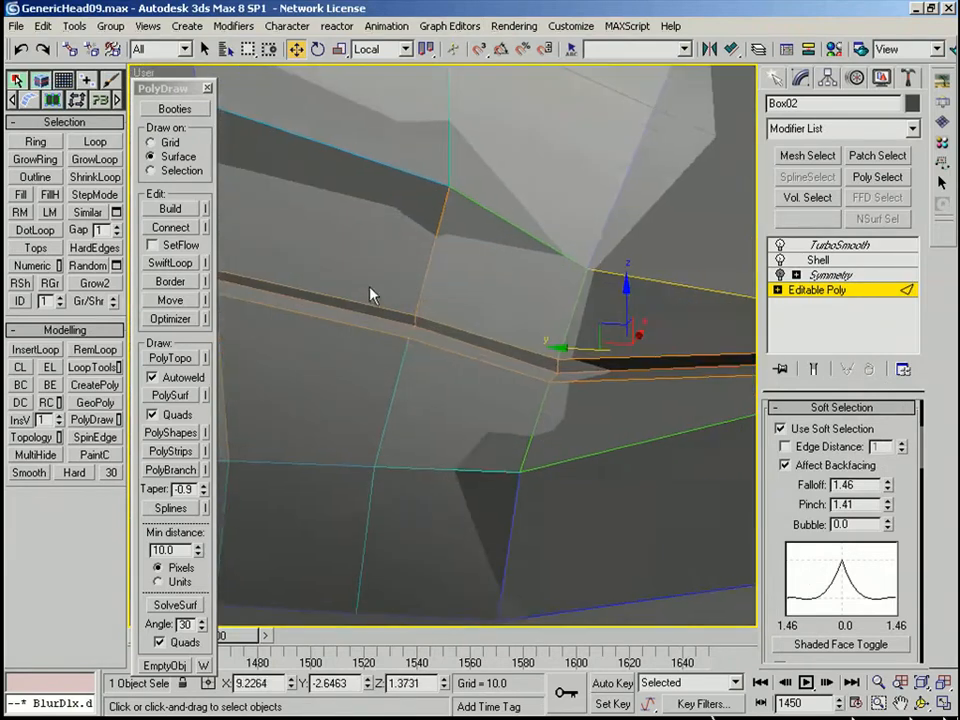
{"action": "middle_click_drag", "start_coordinate": [316, 307], "coordinate": [473, 359]}
{"action": "key", "text": "s"}
Collapse the short edges across the narrow crease strip toward the heel and check the smoothed shoe
{"action": "left_click", "coordinate": [453, 350]}
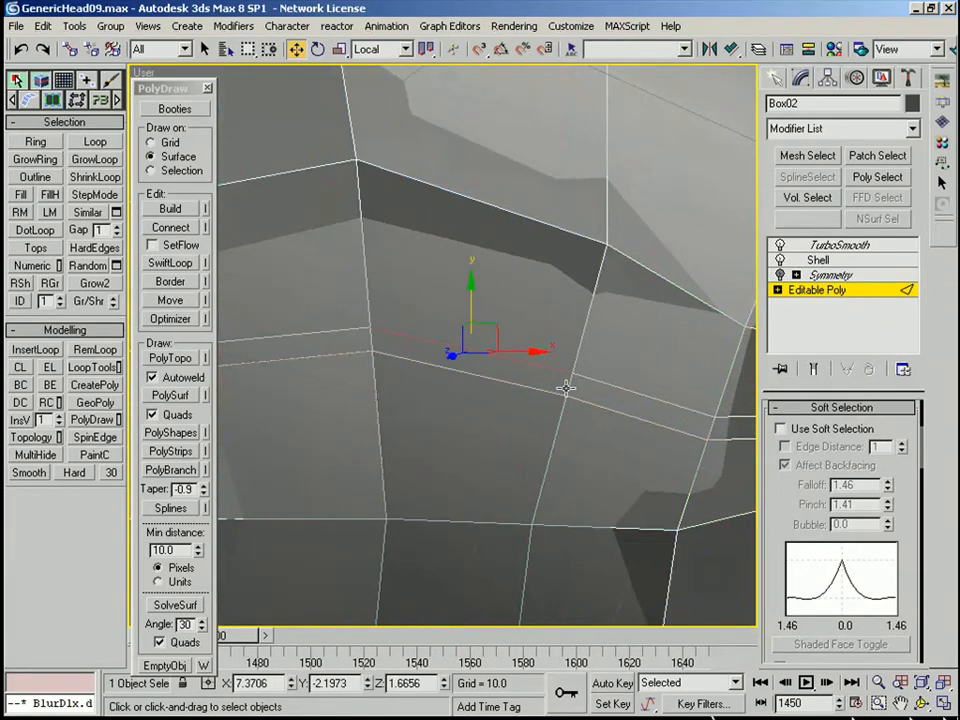
{"action": "scroll", "coordinate": [638, 372], "scroll_direction": "down", "scroll_amount": 7}
{"action": "scroll", "coordinate": [430, 440], "scroll_direction": "up", "scroll_amount": 4}
{"action": "middle_click_drag", "start_coordinate": [489, 456], "coordinate": [409, 361], "text": "alt"}
{"action": "left_click", "coordinate": [850, 406]}
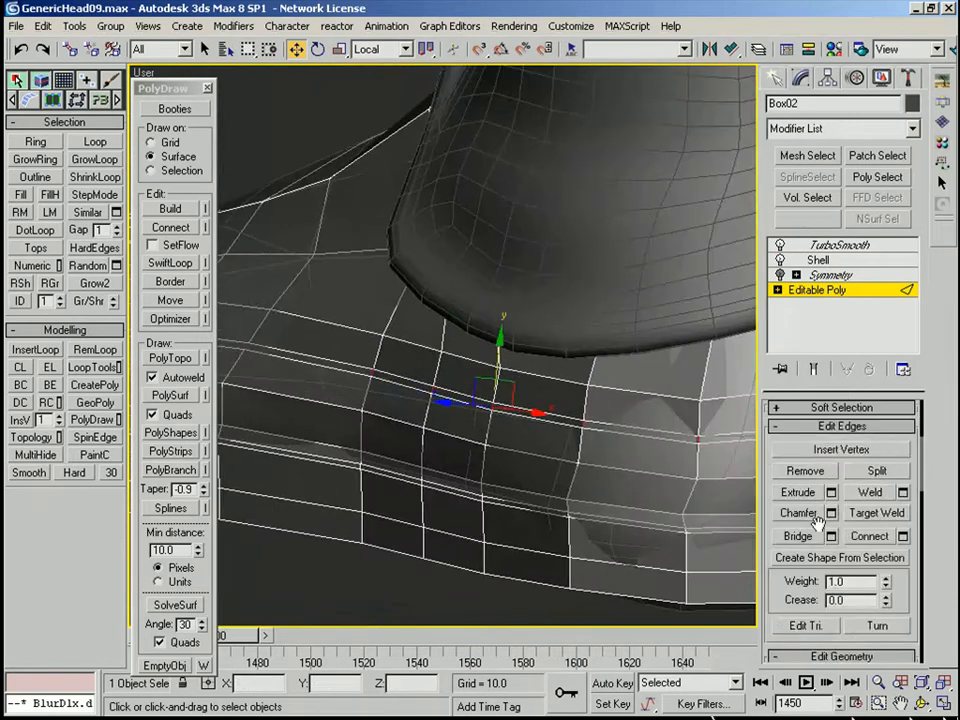
{"action": "scroll", "coordinate": [820, 580], "scroll_direction": "down", "scroll_amount": 4}
{"action": "left_click", "coordinate": [880, 575]}
{"action": "scroll", "coordinate": [394, 490], "scroll_direction": "down", "scroll_amount": 6}
{"action": "middle_click_drag", "start_coordinate": [394, 490], "coordinate": [690, 425], "text": "alt"}
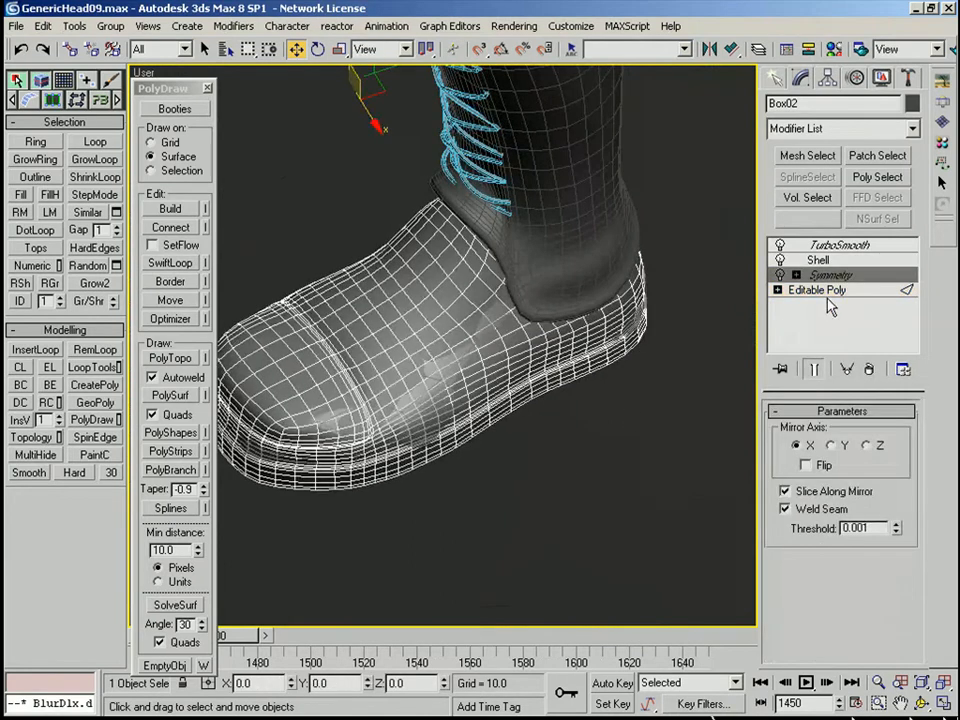
Select an edge at the sole's inner side, enable soft selection with increased falloff, and shift the area slightly
{"action": "middle_click_drag", "start_coordinate": [660, 508], "coordinate": [731, 530], "text": "alt"}
{"action": "left_click", "coordinate": [468, 355]}
{"action": "scroll", "coordinate": [470, 358], "scroll_direction": "up", "scroll_amount": 3}
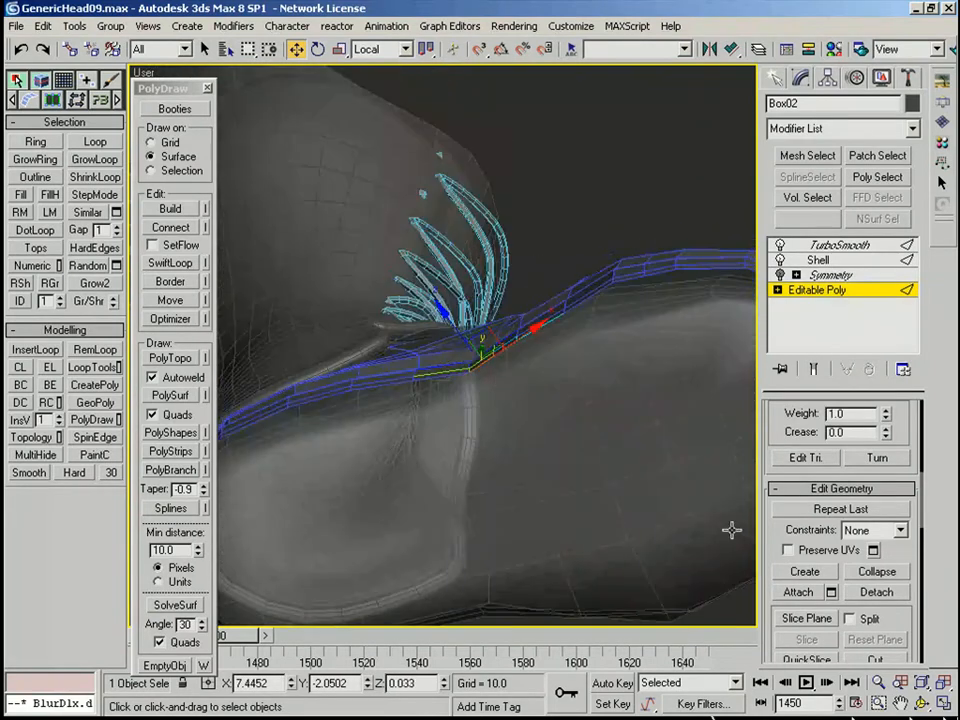
{"action": "left_click", "coordinate": [826, 489]}
{"action": "left_click", "coordinate": [825, 490]}
{"action": "left_click", "coordinate": [852, 408]}
{"action": "scroll", "coordinate": [867, 492], "scroll_direction": "up", "scroll_amount": 3}
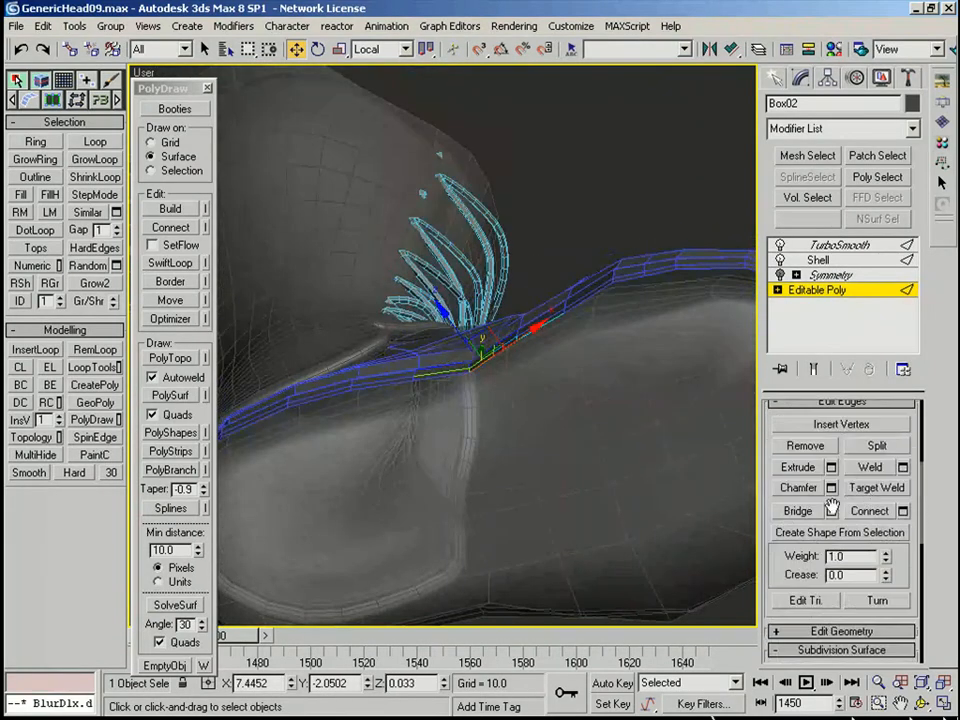
{"action": "scroll", "coordinate": [843, 470], "scroll_direction": "up", "scroll_amount": 3}
{"action": "left_click", "coordinate": [841, 551]}
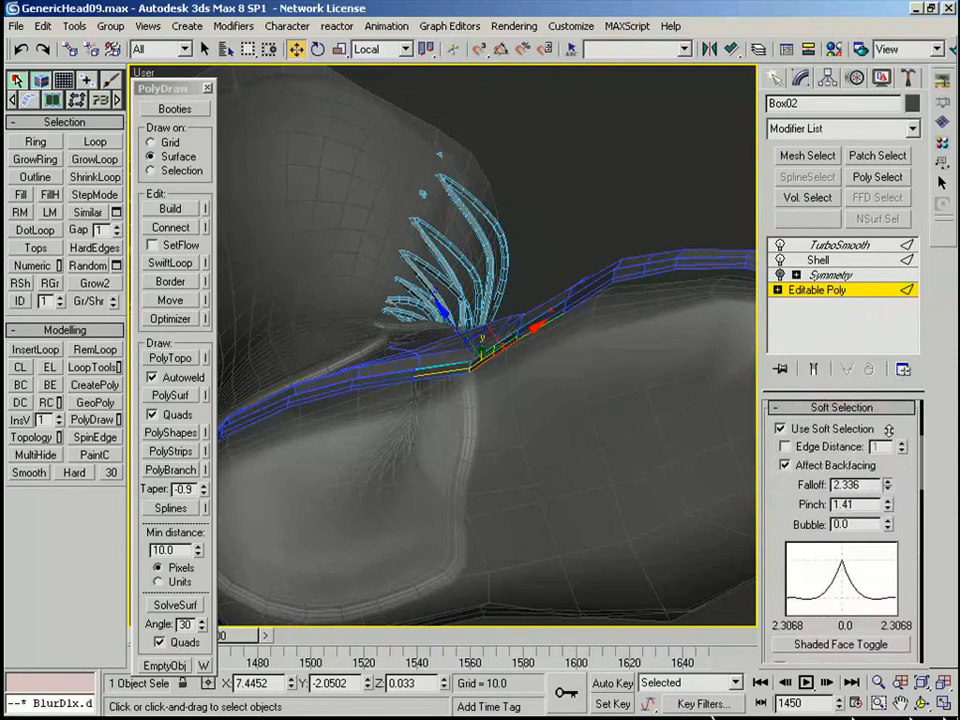
{"action": "middle_click_drag", "start_coordinate": [612, 446], "coordinate": [505, 375], "text": "alt"}
{"action": "left_click_drag", "start_coordinate": [476, 342], "coordinate": [481, 355]}
{"action": "middle_click_drag", "start_coordinate": [481, 355], "coordinate": [510, 405], "text": "alt"}
Select a polygon on the sole and move it slightly with soft selection
{"action": "key", "text": "4"}
{"action": "left_click", "coordinate": [602, 328]}
{"action": "middle_click_drag", "start_coordinate": [602, 328], "coordinate": [596, 304], "text": "alt"}
{"action": "left_click_drag", "start_coordinate": [597, 275], "coordinate": [597, 288]}
{"action": "scroll", "coordinate": [597, 290], "scroll_direction": "down", "scroll_amount": 5}
Soft-select a polygon at the bottom of the heel with falloff 3.139 and pinch 0.0 to adjust the heel's shape
{"action": "middle_click_drag", "start_coordinate": [549, 401], "coordinate": [407, 401], "text": "alt"}
{"action": "left_click", "coordinate": [597, 420]}
{"action": "scroll", "coordinate": [407, 401], "scroll_direction": "up", "scroll_amount": 5}
{"action": "left_click", "coordinate": [476, 354]}
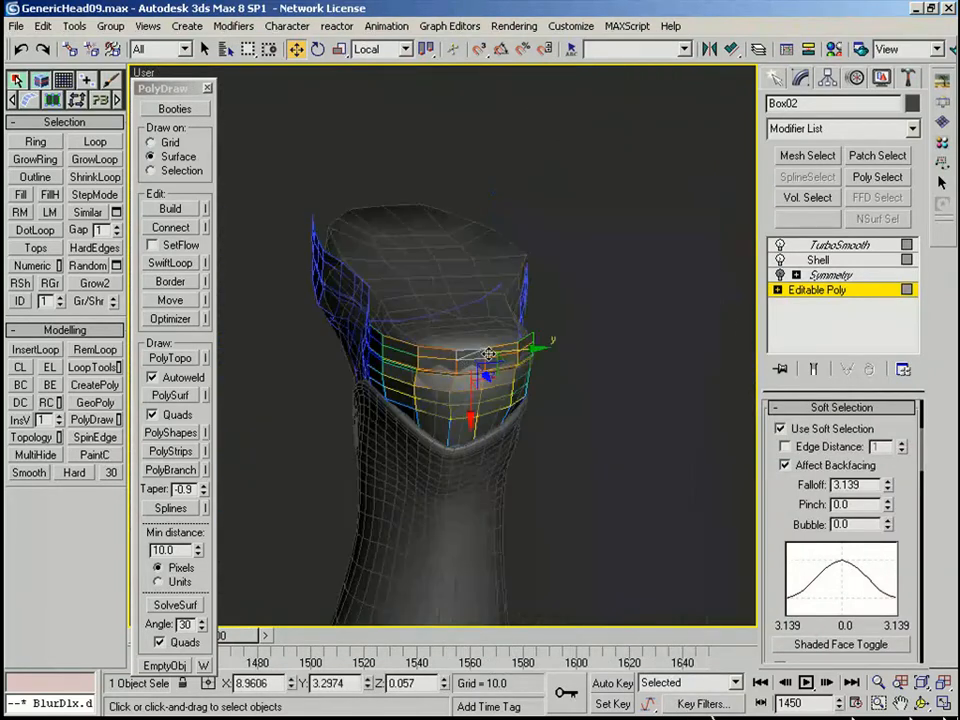
{"action": "middle_click_drag", "start_coordinate": [480, 360], "coordinate": [495, 451], "text": "alt"}
{"action": "mouse_move", "coordinate": [510, 400]}
{"action": "middle_mouse_down", "text": "alt"}
{"action": "mouse_move", "coordinate": [491, 326]}
{"action": "mouse_move", "coordinate": [585, 366]}
{"action": "mouse_move", "coordinate": [519, 377]}
{"action": "mouse_move", "coordinate": [382, 370]}
{"action": "mouse_move", "coordinate": [514, 411]}
{"action": "mouse_move", "coordinate": [489, 465]}
{"action": "mouse_move", "coordinate": [514, 375]}
{"action": "middle_mouse_up", "text": "alt"}
Lower the top edges at the toe's tip to about Z 1.65 in World coordinates with soft selection off
{"action": "left_click", "coordinate": [449, 309]}
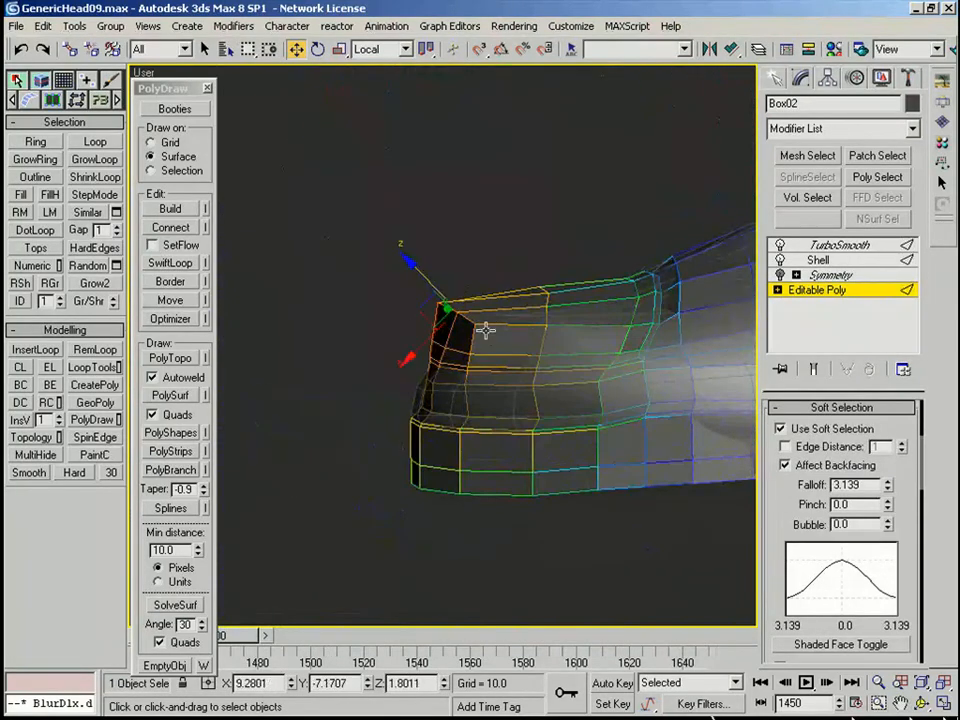
{"action": "right_click", "coordinate": [418, 311], "text": "alt"}
{"action": "left_click", "coordinate": [450, 218]}
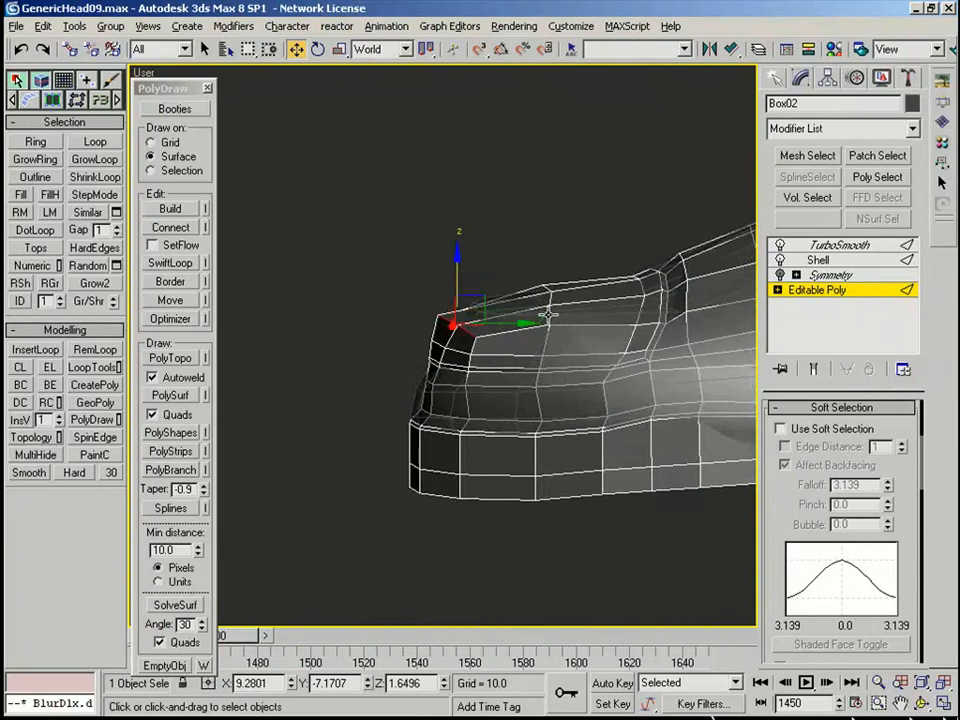
Select the vertical edge line through the toe cap's side, adjust the selection around the sole, and return to the TurboSmooth level
{"action": "middle_click_drag", "start_coordinate": [629, 340], "coordinate": [549, 330]}
{"action": "left_click_drag", "start_coordinate": [546, 542], "coordinate": [560, 562]}
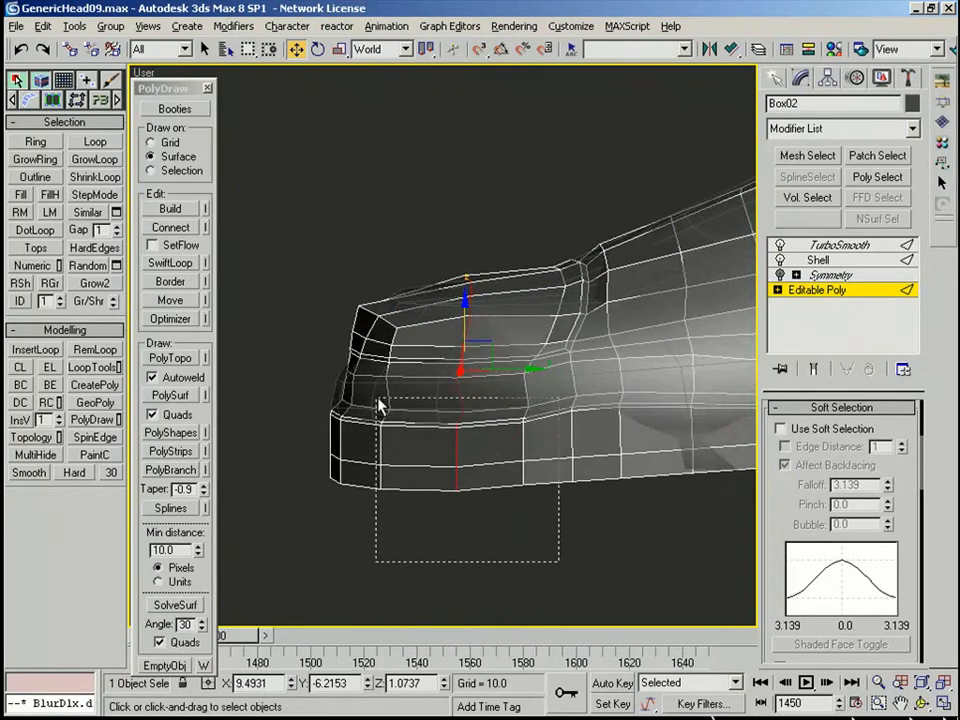
{"action": "middle_click_drag", "start_coordinate": [464, 240], "coordinate": [757, 358], "text": "alt"}
{"action": "left_click", "coordinate": [824, 245]}
{"action": "left_click", "coordinate": [400, 446]}
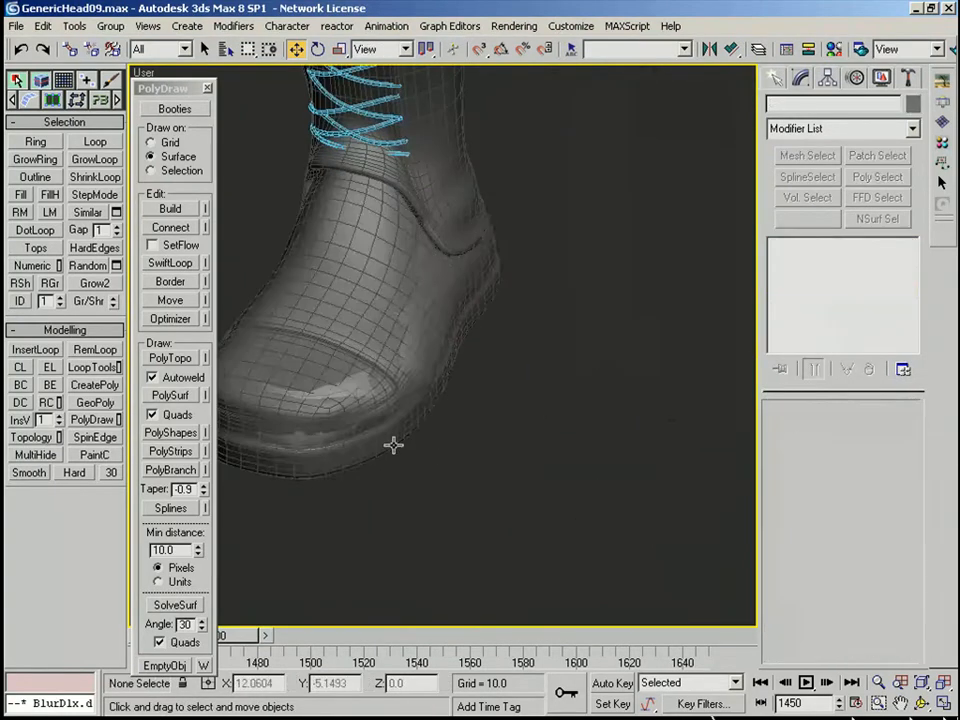
Check the smoothed shoe with and without edged faces, together with the boot shaft and laces
{"action": "middle_click_drag", "start_coordinate": [394, 446], "coordinate": [508, 560]}
{"action": "key", "text": "F4"}
{"action": "left_click", "coordinate": [478, 434]}
{"action": "key", "text": "F4"}
{"action": "right_click", "coordinate": [476, 430]}
{"action": "left_click", "coordinate": [660, 326]}
{"action": "scroll", "coordinate": [660, 326], "scroll_direction": "down", "scroll_amount": 3}
{"action": "middle_click_drag", "start_coordinate": [660, 326], "coordinate": [589, 440], "text": "alt"}
{"action": "left_click", "coordinate": [504, 422]}
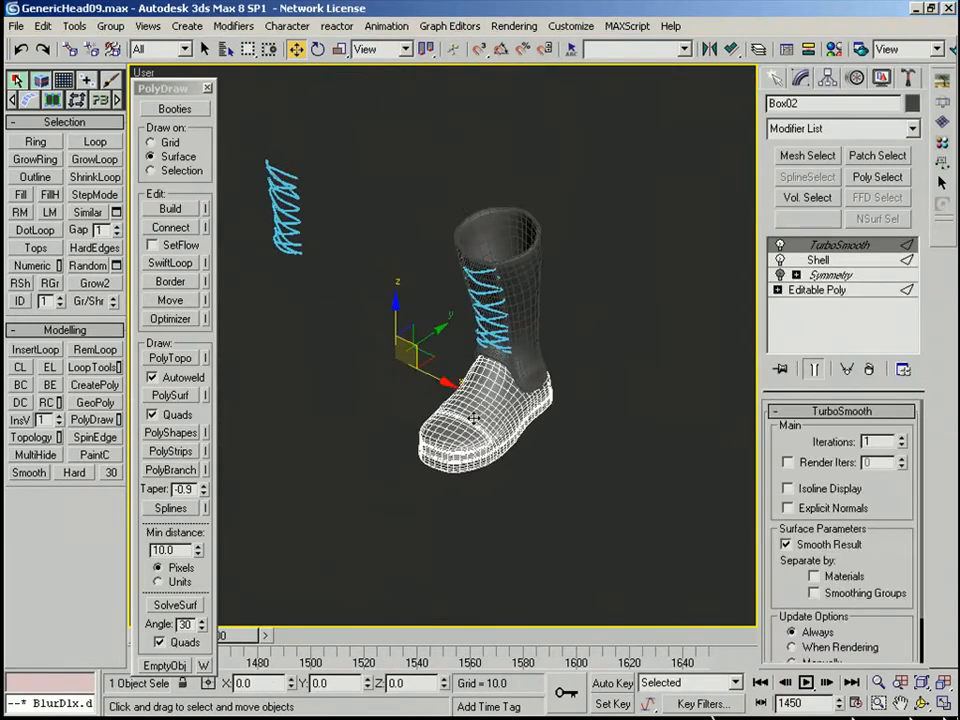
Examine the complete boot in smooth shading up close and from the side, checking the toe, seams and sole
{"action": "scroll", "coordinate": [498, 424], "scroll_direction": "up", "scroll_amount": 3}
{"action": "key", "text": "F4"}
{"action": "scroll", "coordinate": [568, 510], "scroll_direction": "down", "scroll_amount": 3}
{"action": "middle_click_drag", "start_coordinate": [510, 476], "coordinate": [345, 303]}
{"action": "scroll", "coordinate": [575, 372], "scroll_direction": "up", "scroll_amount": 3}
{"action": "scroll", "coordinate": [433, 328], "scroll_direction": "up", "scroll_amount": 3}
{"action": "scroll", "coordinate": [433, 315], "scroll_direction": "up", "scroll_amount": 3}
{"action": "middle_click_drag", "start_coordinate": [510, 410], "coordinate": [465, 403]}
{"action": "scroll", "coordinate": [465, 403], "scroll_direction": "up", "scroll_amount": 3}
{"action": "key", "text": "F4"}
{"action": "key", "text": "F4"}
{"action": "scroll", "coordinate": [594, 403], "scroll_direction": "down", "scroll_amount": 5}
{"action": "left_click", "coordinate": [590, 425]}
{"action": "left_click", "coordinate": [546, 311]}
{"action": "middle_click_drag", "start_coordinate": [546, 311], "coordinate": [504, 349], "text": "alt"}
{"action": "scroll", "coordinate": [720, 308], "scroll_direction": "up", "scroll_amount": 4}
{"action": "scroll", "coordinate": [596, 350], "scroll_direction": "down", "scroll_amount": 4}
{"action": "left_click", "coordinate": [598, 352]}
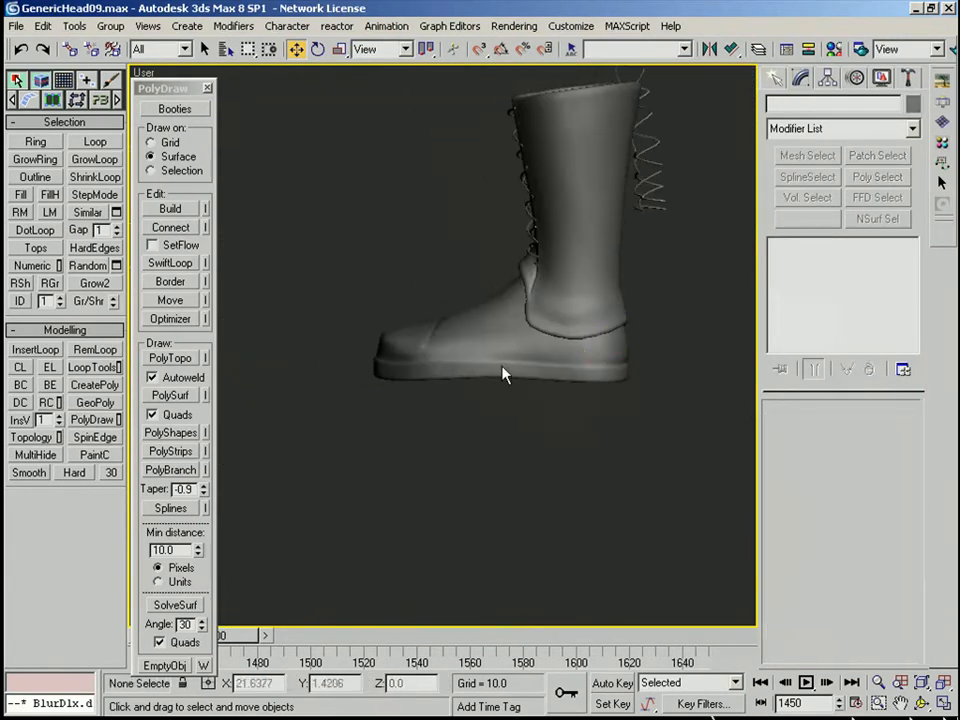
Apply an FFD 4x4x4 modifier to the three boot objects in the Front view and raise its top control points
{"action": "key", "text": "f"}
{"action": "left_click", "coordinate": [913, 131]}
{"action": "key", "text": "f"}
{"action": "left_click", "coordinate": [834, 188]}
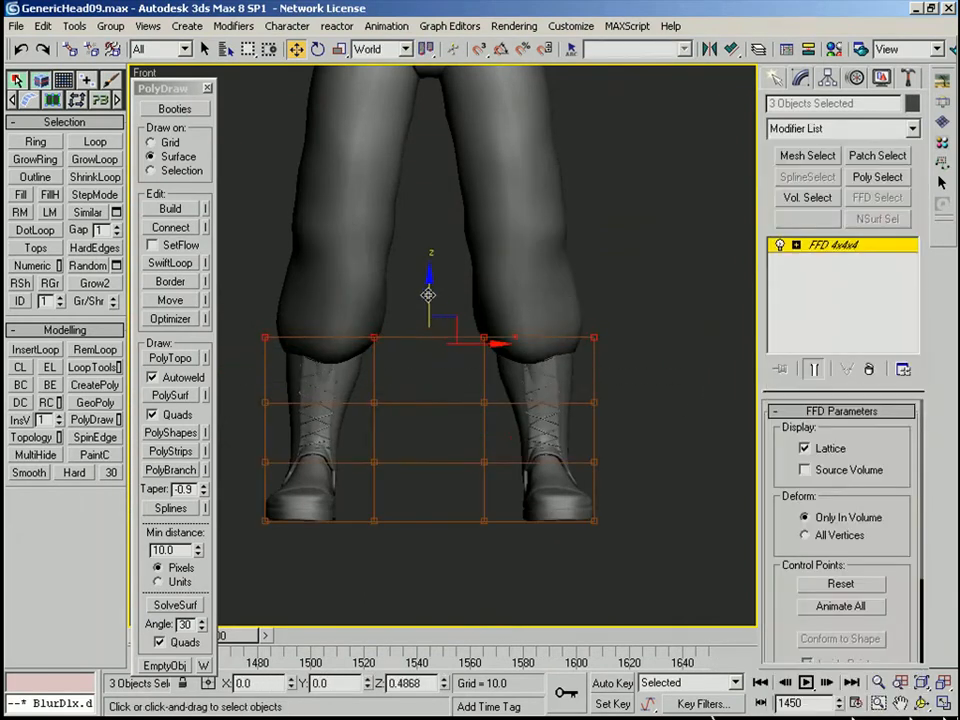
Scale and shift the lattice's top control points so the boot shafts fit beneath the trouser legs
{"action": "mouse_move", "coordinate": [501, 347]}
{"action": "middle_mouse_down", "text": "alt"}
{"action": "mouse_move", "coordinate": [431, 369]}
{"action": "mouse_move", "coordinate": [400, 335]}
{"action": "mouse_move", "coordinate": [490, 336]}
{"action": "middle_mouse_up", "text": "alt"}
{"action": "key", "text": "r"}
{"action": "key", "text": "w"}
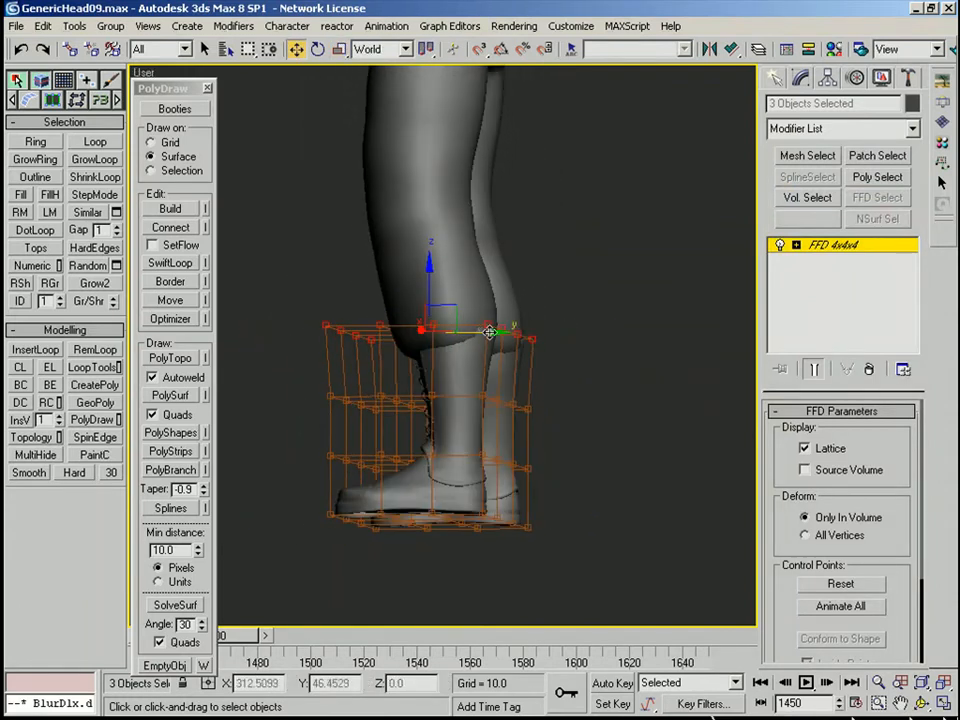
{"action": "key", "text": "r"}
{"action": "key", "text": "z"}
In the Right view, shift the shaft's control points along the calf and scale the toe's control points to 87 percent vertically
{"action": "middle_click_drag", "start_coordinate": [470, 385], "coordinate": [485, 347]}
{"action": "scroll", "coordinate": [506, 346], "scroll_direction": "down", "scroll_amount": 3}
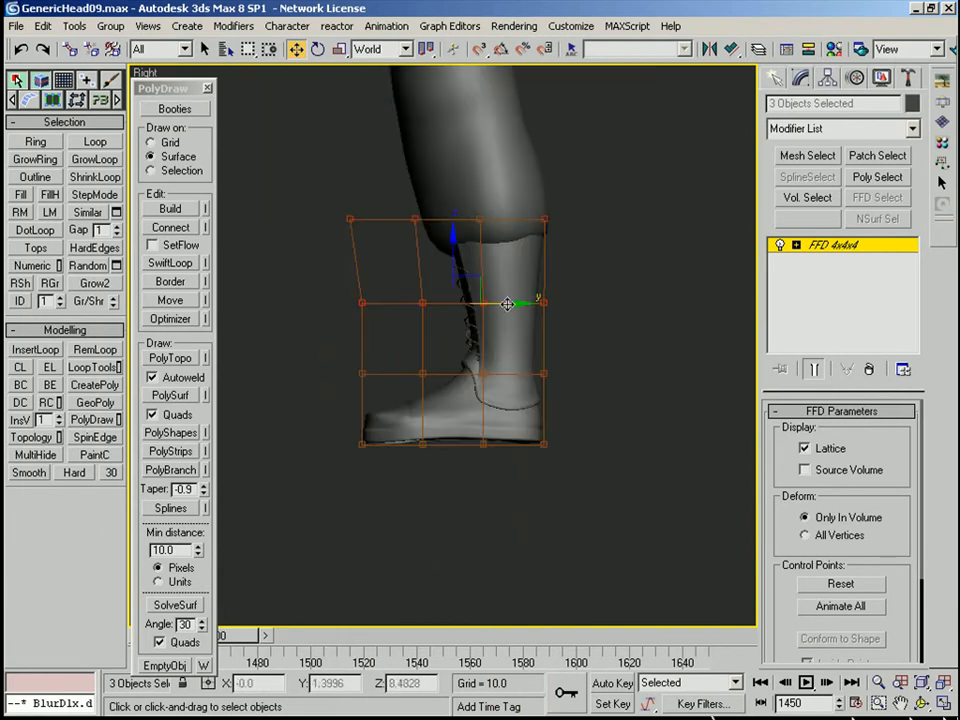
{"action": "middle_click_drag", "start_coordinate": [619, 342], "coordinate": [606, 389]}
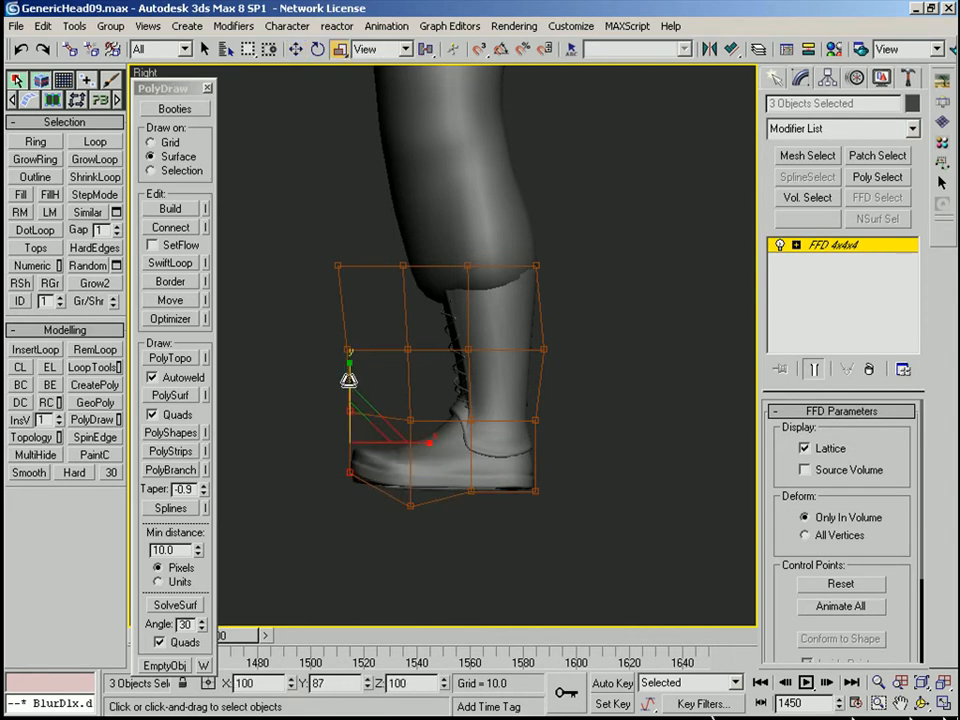
Select only the shoe, try moving its FFD 4x4x4 modifier directly beneath Symmetry in the stack, and undo it
{"action": "middle_click_drag", "start_coordinate": [392, 432], "coordinate": [540, 452], "text": "alt"}
{"action": "left_click", "coordinate": [671, 381]}
{"action": "scroll", "coordinate": [540, 452], "scroll_direction": "down", "scroll_amount": 3}
{"action": "left_click", "coordinate": [496, 418]}
{"action": "middle_click_drag", "start_coordinate": [500, 418], "coordinate": [632, 359], "text": "alt"}
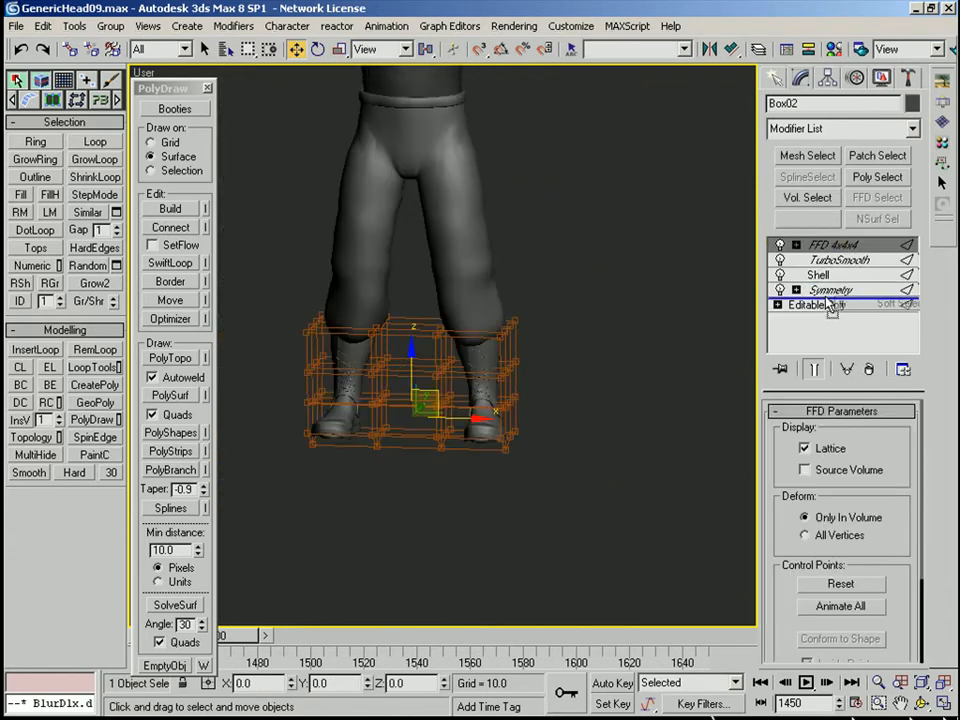
{"action": "left_click_drag", "start_coordinate": [830, 309], "coordinate": [829, 305]}
{"action": "key", "text": "ctrl+z"}
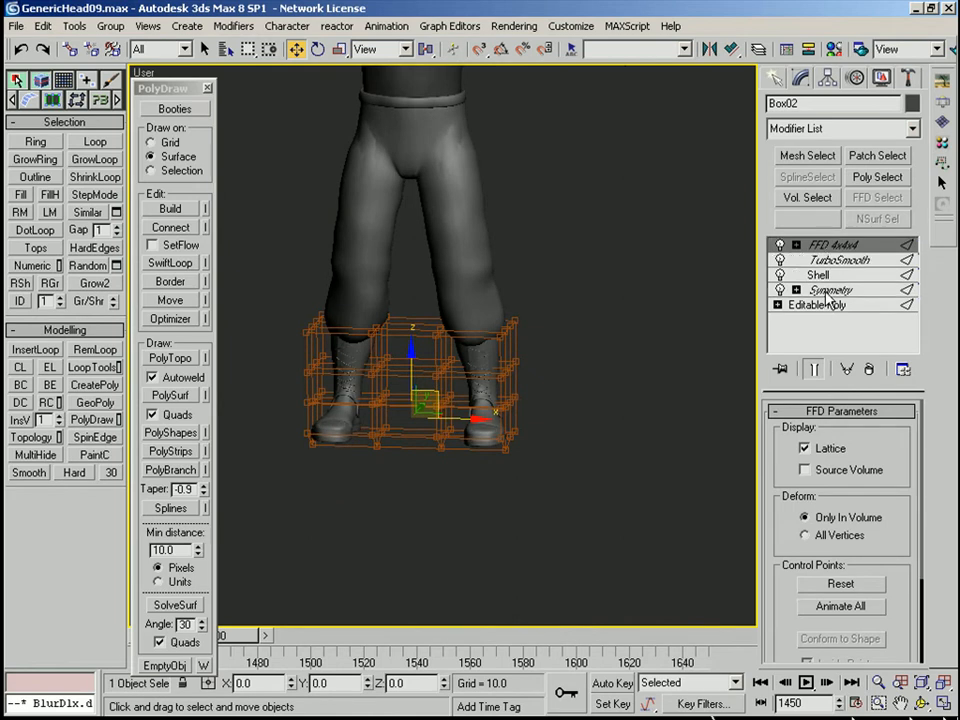
Move the shoe's FFD 4x4x4 modifier directly beneath Symmetry in the modifier stack
{"action": "middle_click_drag", "start_coordinate": [610, 356], "coordinate": [618, 308]}
{"action": "scroll", "coordinate": [618, 308], "scroll_direction": "up", "scroll_amount": 3}
{"action": "left_click", "coordinate": [613, 358]}
{"action": "left_click", "coordinate": [522, 409]}
{"action": "left_click", "coordinate": [846, 292]}
{"action": "left_click", "coordinate": [860, 247]}
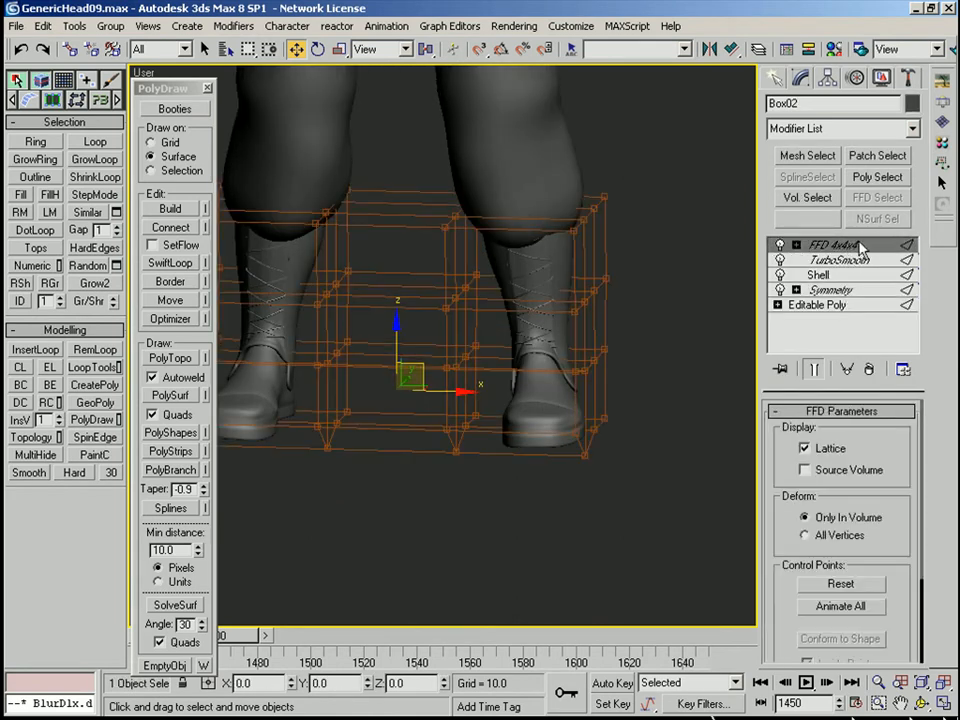
{"action": "left_click_drag", "start_coordinate": [848, 305], "coordinate": [846, 300]}
{"action": "left_click", "coordinate": [818, 305]}
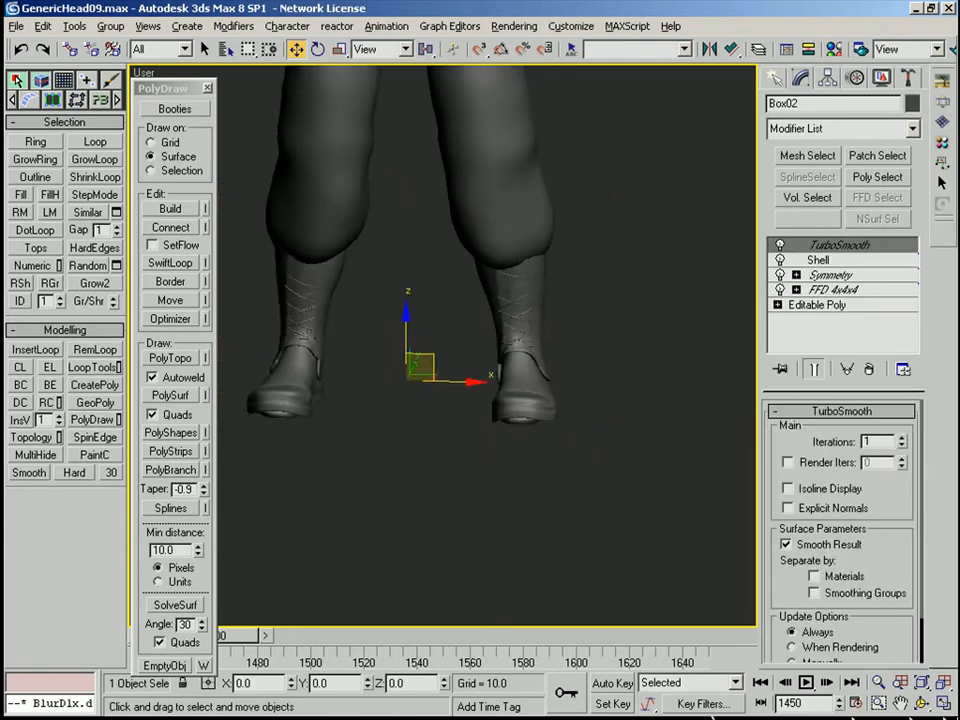
{"action": "scroll", "coordinate": [589, 407], "scroll_direction": "down", "scroll_amount": 4}
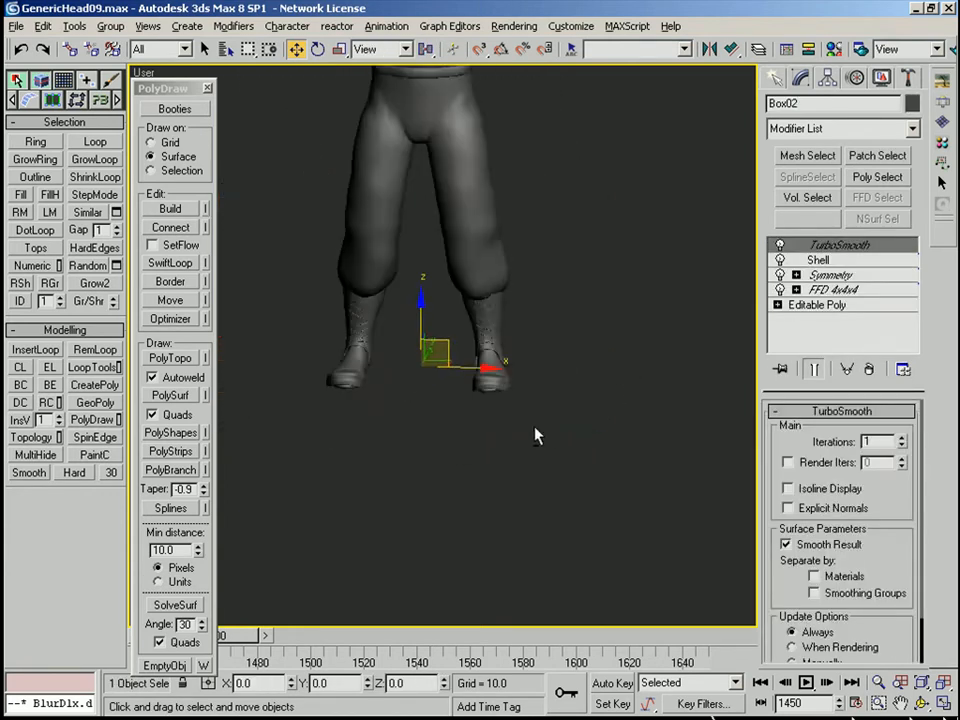
Select the pants in the Front view and open their Editable Poly base for edge editing
{"action": "middle_click_drag", "start_coordinate": [586, 258], "coordinate": [579, 439]}
{"action": "key", "text": "f"}
{"action": "key", "text": "z"}
{"action": "middle_click_drag", "start_coordinate": [606, 340], "coordinate": [606, 431]}
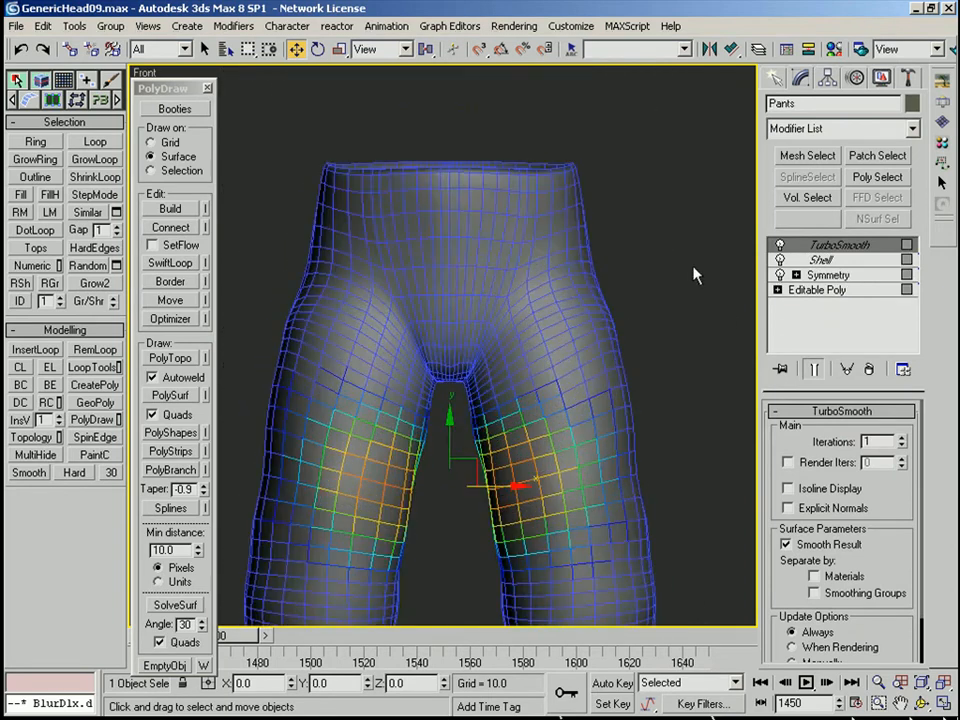
{"action": "left_click", "coordinate": [818, 290]}
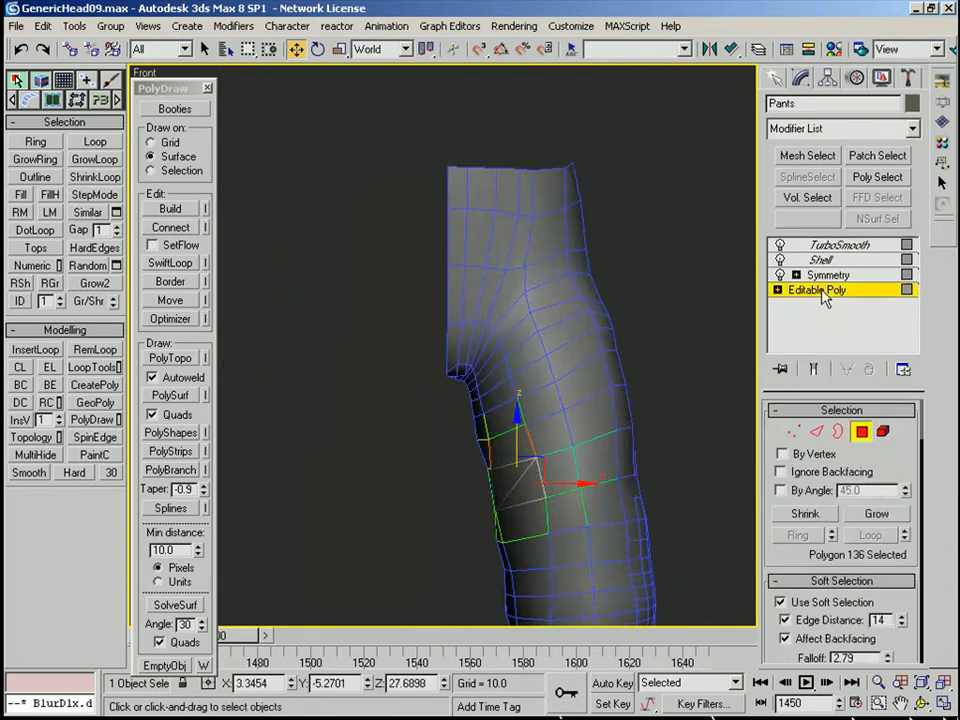
{"action": "key", "text": "2"}
{"action": "scroll", "coordinate": [514, 306], "scroll_direction": "up", "scroll_amount": 3}
{"action": "middle_click_drag", "start_coordinate": [510, 276], "coordinate": [452, 332], "text": "alt"}
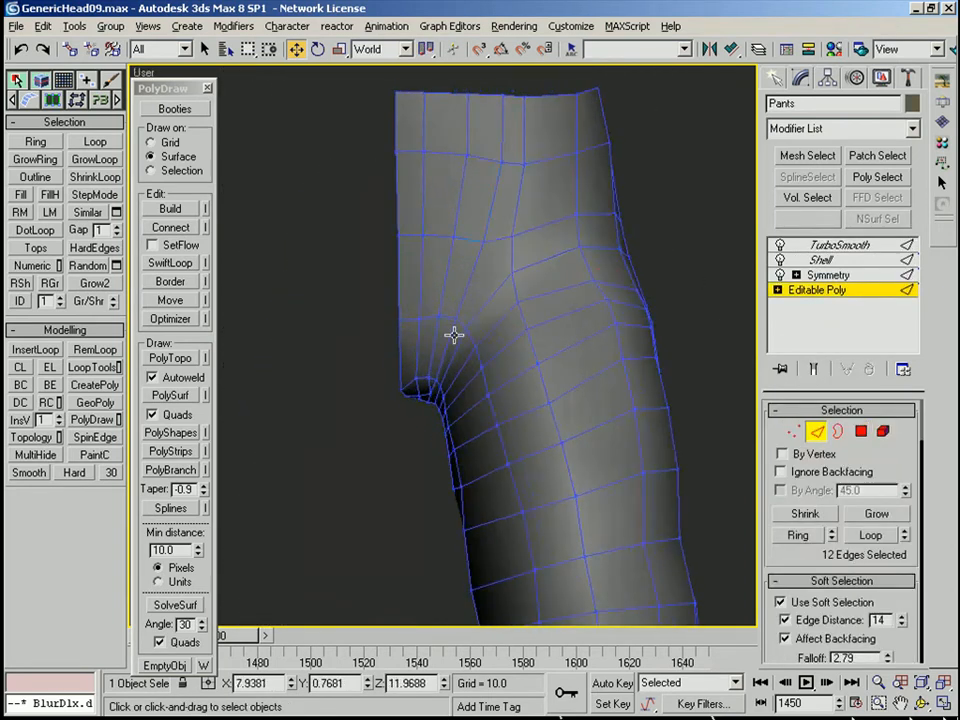
Cut a new edge across the front of the pants' hip with vertex snapping and remove the redundant edge beneath it
{"action": "scroll", "coordinate": [452, 332], "scroll_direction": "up", "scroll_amount": 2}
{"action": "right_click", "coordinate": [574, 284]}
{"action": "left_click", "coordinate": [556, 111]}
{"action": "key", "text": "s"}
{"action": "left_click", "coordinate": [566, 284]}
{"action": "left_click", "coordinate": [478, 305]}
{"action": "middle_click_drag", "start_coordinate": [517, 324], "coordinate": [460, 410]}
{"action": "right_click", "coordinate": [508, 338]}
{"action": "left_click", "coordinate": [511, 297]}
{"action": "left_click", "coordinate": [487, 345]}
{"action": "key", "text": "BackSpace"}
Connect the ring of edges beside the front centre line and join the new row's end vertex to the hip vertex
{"action": "left_click", "coordinate": [470, 306]}
{"action": "key", "text": "alt+r"}
{"action": "key", "text": "ctrl+shift+e"}
{"action": "key", "text": "1"}
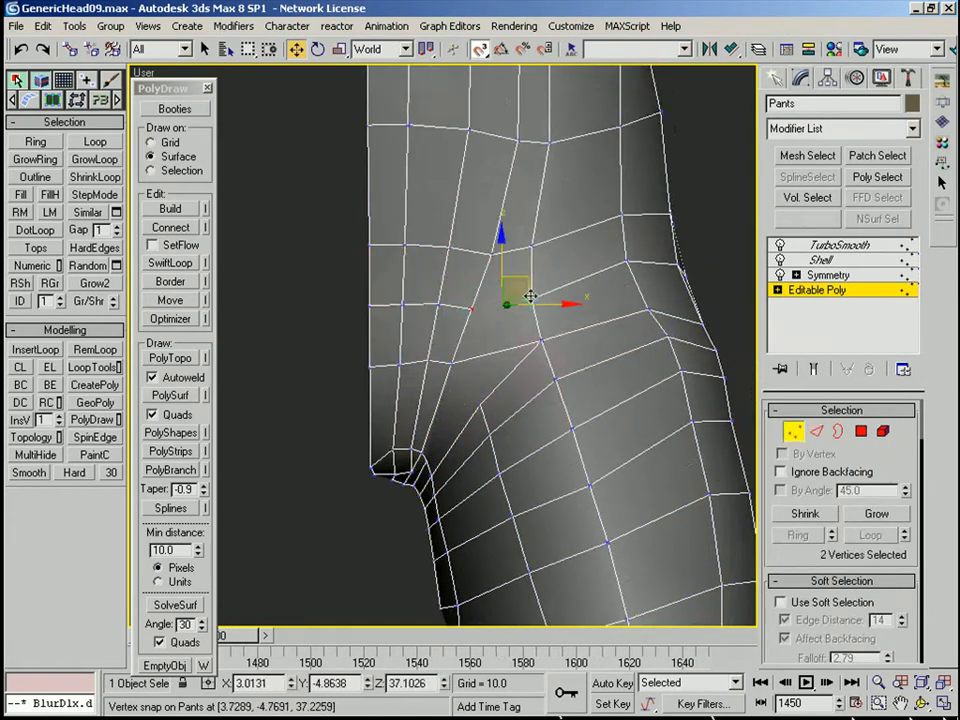
{"action": "left_click", "coordinate": [530, 297], "text": "ctrl"}
{"action": "key", "text": "ctrl+shift+e"}
Remove the leftover edge beside the groin and lower the loose vertex towards the inner thigh
{"action": "middle_click_drag", "start_coordinate": [524, 330], "coordinate": [526, 295]}
{"action": "key", "text": "2"}
{"action": "left_click", "coordinate": [495, 355]}
{"action": "key", "text": "BackSpace"}
{"action": "key", "text": "1"}
{"action": "left_click_drag", "start_coordinate": [482, 369], "coordinate": [490, 398]}
{"action": "key", "text": "2"}
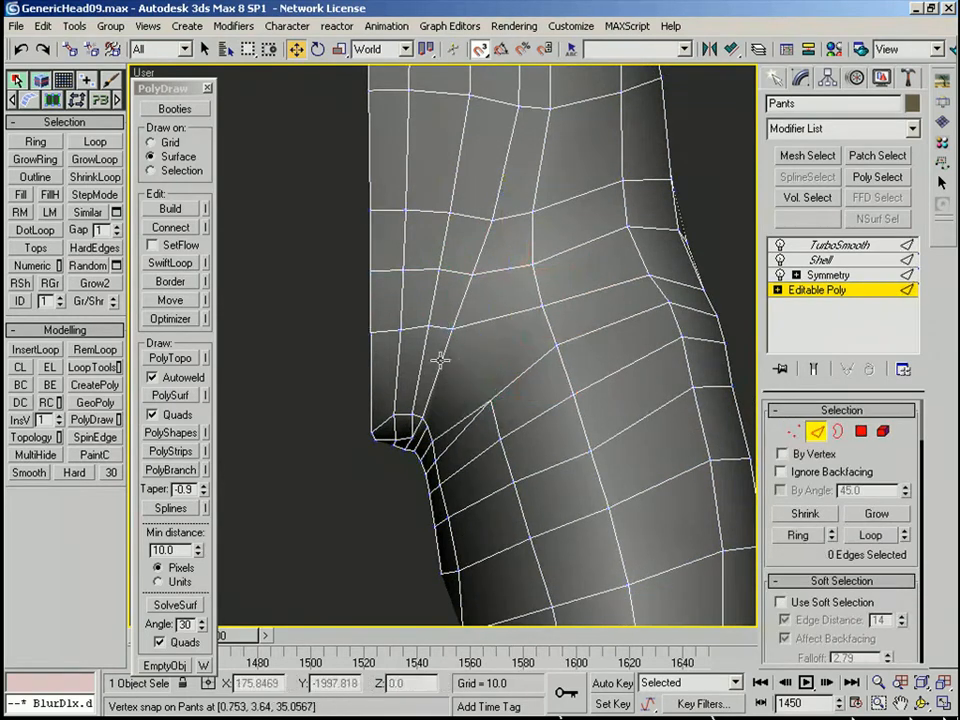
Connect the edges just above the crotch into another row and join its end vertex to the thigh vertex
{"action": "left_click", "coordinate": [552, 332], "text": "ctrl"}
{"action": "middle_click_drag", "start_coordinate": [552, 334], "coordinate": [560, 374], "text": "alt"}
{"action": "key", "text": "ctrl+z"}
{"action": "key", "text": "ctrl+shift+e"}
{"action": "key", "text": "1"}
{"action": "left_click", "coordinate": [445, 369]}
{"action": "middle_click_drag", "start_coordinate": [449, 369], "coordinate": [481, 369], "text": "alt"}
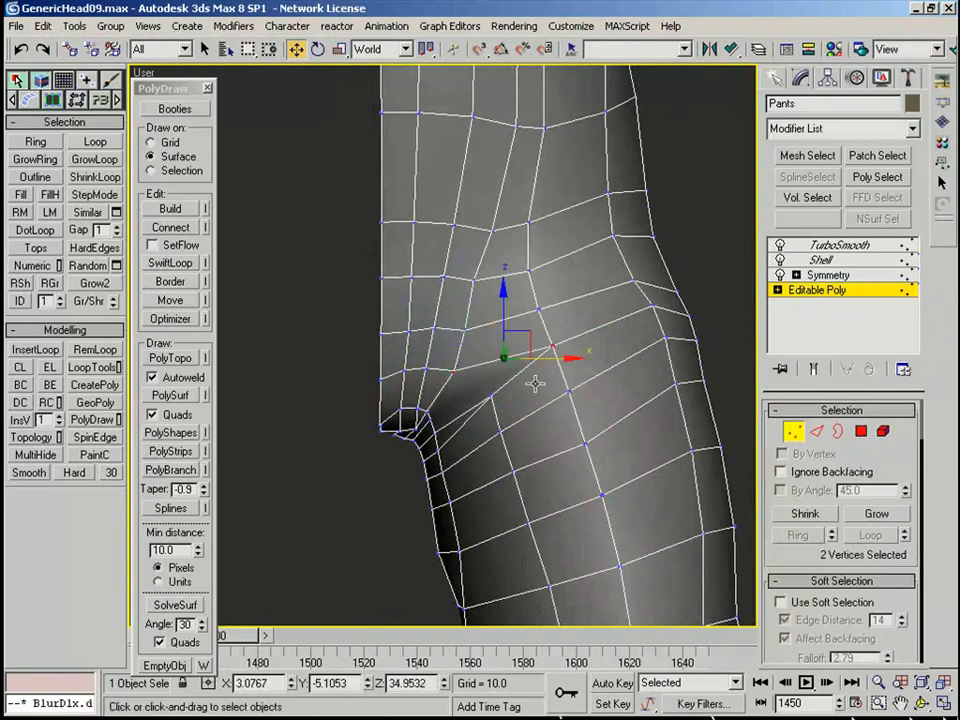
{"action": "key", "text": "ctrl+shift+e"}
Connect the end of the lowest crotch row to the neighbouring inner-thigh vertex
{"action": "middle_click_drag", "start_coordinate": [549, 372], "coordinate": [606, 299]}
{"action": "left_click", "coordinate": [548, 323]}
{"action": "left_click_drag", "start_coordinate": [586, 324], "coordinate": [580, 324]}
{"action": "key", "text": "ctrl+shift+e"}
Examine the edge loops running through the crotch, groin and inner thigh of the pants
{"action": "key", "text": "2"}
{"action": "left_click", "coordinate": [562, 308]}
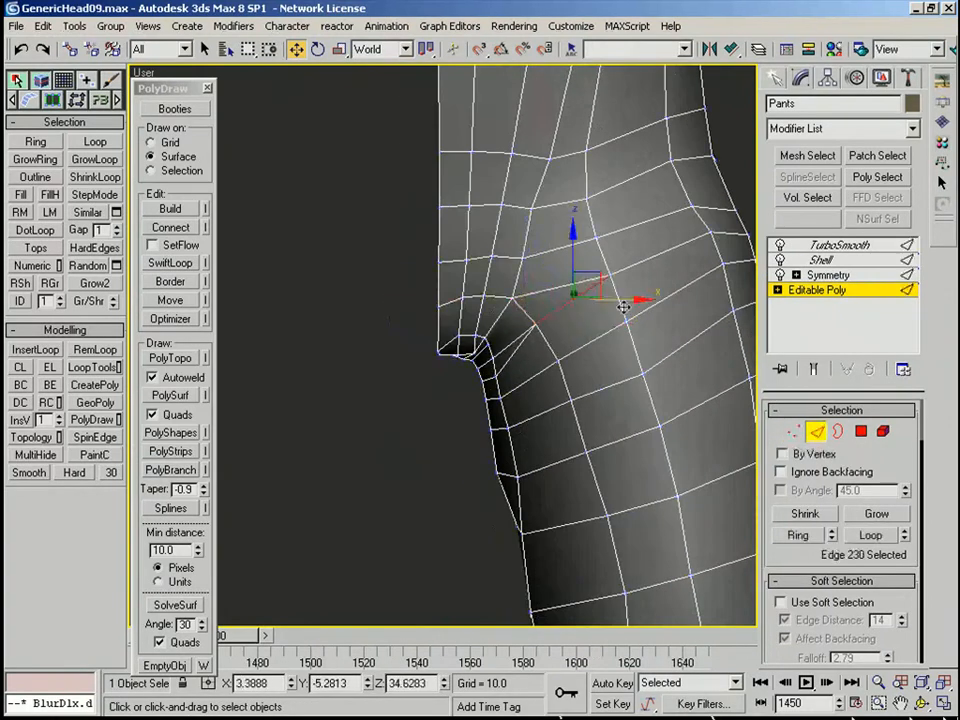
{"action": "key", "text": "alt+l"}
{"action": "middle_click_drag", "start_coordinate": [480, 366], "coordinate": [549, 295], "text": "alt"}
{"action": "left_click", "coordinate": [529, 369]}
{"action": "key", "text": "alt+l"}
{"action": "left_click", "coordinate": [542, 331]}
{"action": "key", "text": "alt+l"}
{"action": "key", "text": "1"}
{"action": "scroll", "coordinate": [549, 295], "scroll_direction": "down", "scroll_amount": 4}
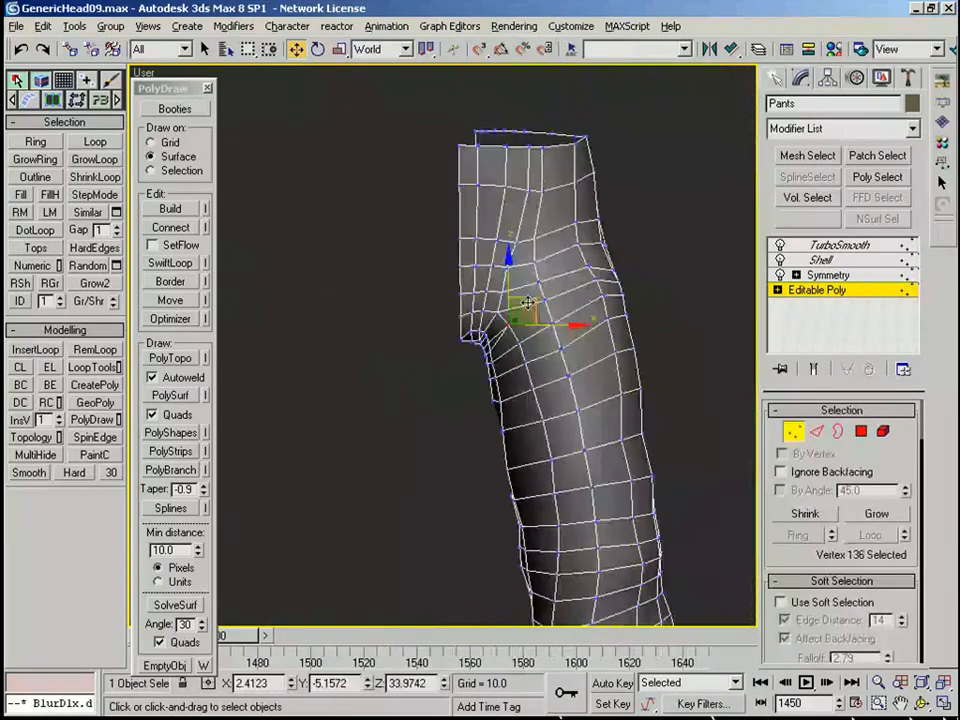
{"action": "middle_click_drag", "start_coordinate": [558, 249], "coordinate": [510, 304]}
{"action": "scroll", "coordinate": [510, 304], "scroll_direction": "up", "scroll_amount": 3}
{"action": "scroll", "coordinate": [510, 304], "scroll_direction": "down", "scroll_amount": 2}
{"action": "key", "text": "2"}
{"action": "scroll", "coordinate": [475, 377], "scroll_direction": "up", "scroll_amount": 5}
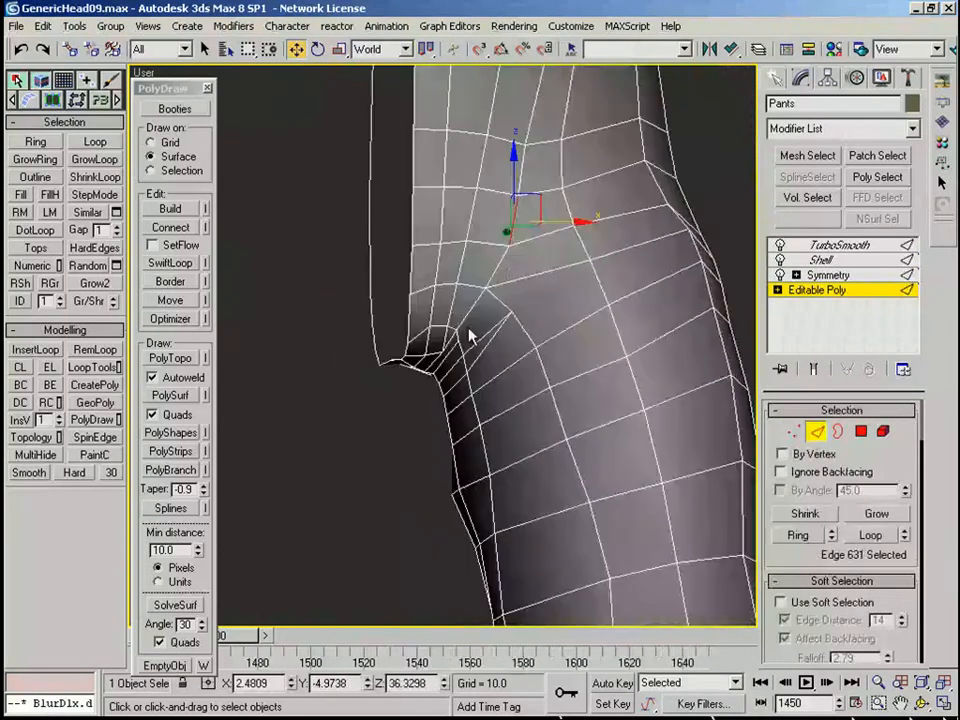
{"action": "key", "text": "1"}
{"action": "key", "text": "2"}
{"action": "scroll", "coordinate": [405, 218], "scroll_direction": "down", "scroll_amount": 3}
{"action": "mouse_move", "coordinate": [528, 272]}
{"action": "middle_mouse_down"}
{"action": "mouse_move", "coordinate": [482, 369]}
{"action": "mouse_move", "coordinate": [525, 280]}
{"action": "middle_mouse_up"}
Connect vertices across the groin and remove the front thigh edge that continues the hip's vertical loop
{"action": "key", "text": "ctrl+shift+e"}
{"action": "key", "text": "1"}
{"action": "left_click", "coordinate": [489, 360]}
{"action": "left_click", "coordinate": [465, 400], "text": "ctrl"}
{"action": "key", "text": "2"}
{"action": "left_click", "coordinate": [533, 349]}
{"action": "scroll", "coordinate": [525, 280], "scroll_direction": "down", "scroll_amount": 2}
{"action": "left_click", "coordinate": [503, 307]}
{"action": "key", "text": "BackSpace"}
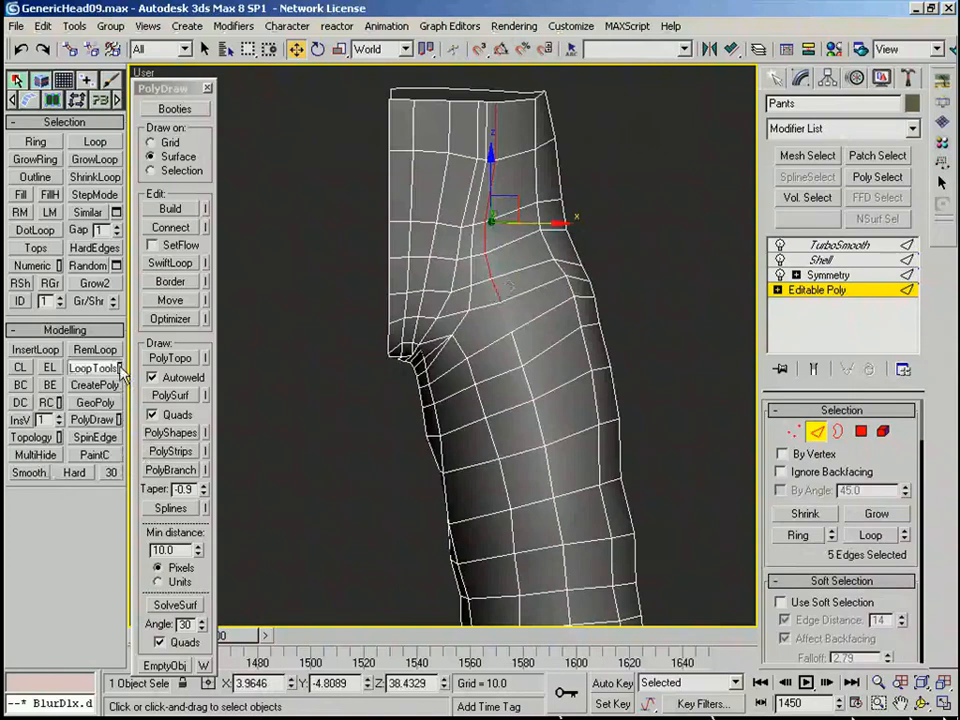
Select the vertical edge loops on the front of the hip and smooth their curvature with LoopTools Set Flow
{"action": "key", "text": "alt+l"}
{"action": "left_click", "coordinate": [289, 521]}
{"action": "middle_click_drag", "start_coordinate": [489, 304], "coordinate": [487, 312]}
{"action": "left_click", "coordinate": [469, 310]}
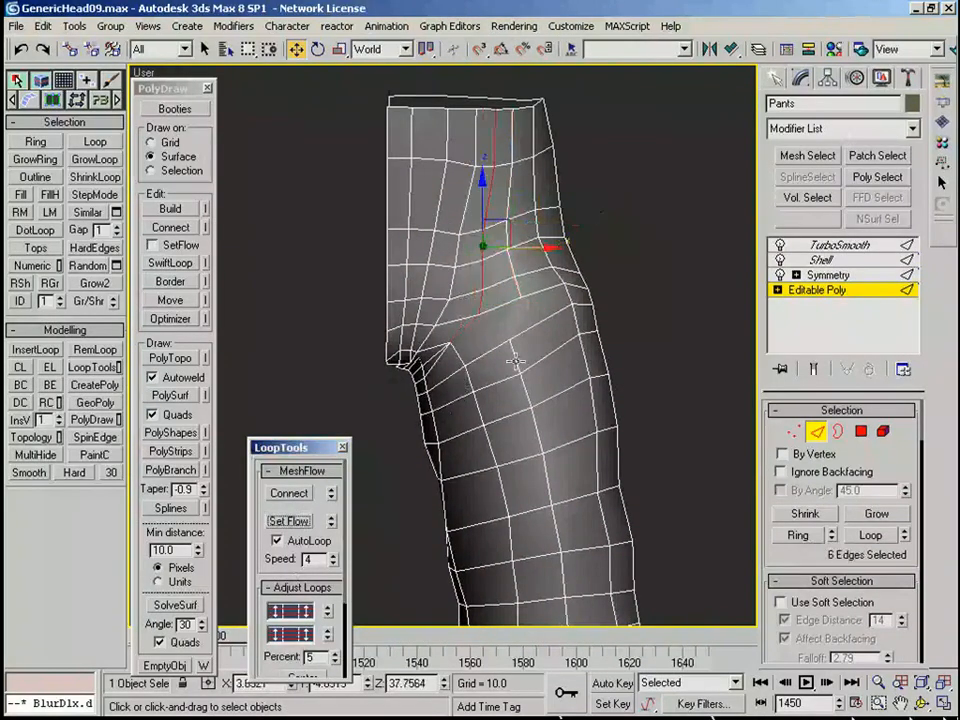
{"action": "middle_click_drag", "start_coordinate": [429, 248], "coordinate": [402, 321]}
{"action": "double_click", "coordinate": [380, 358]}
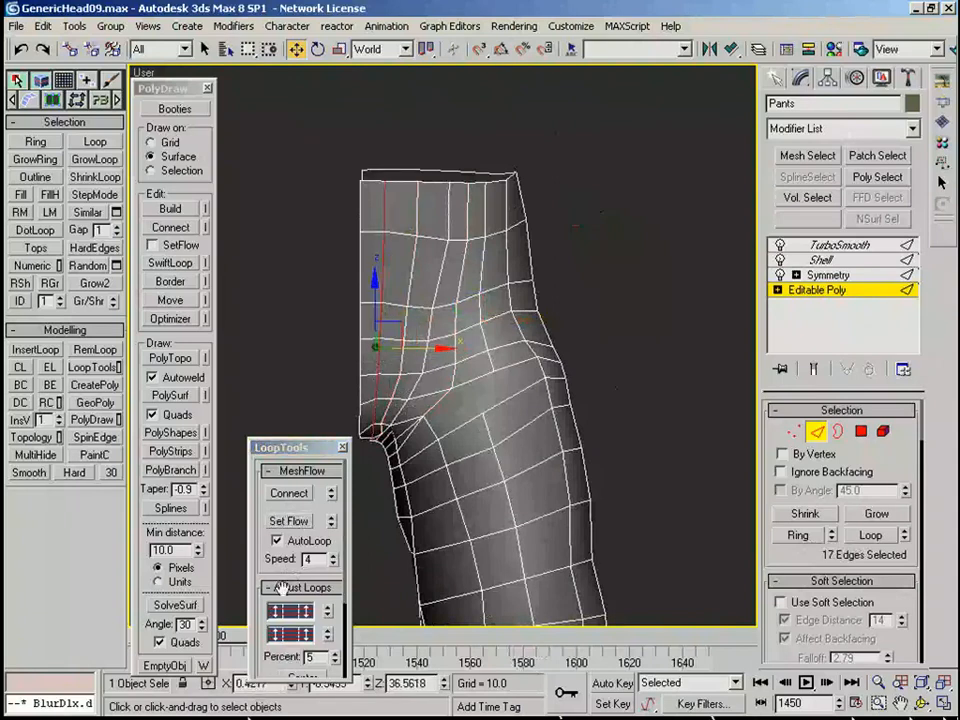
Cut an additional edge between the crotch and the inner thigh with the Cut tool
{"action": "key", "text": "1"}
{"action": "middle_click_drag", "start_coordinate": [418, 422], "coordinate": [476, 319]}
{"action": "scroll", "coordinate": [465, 350], "scroll_direction": "up", "scroll_amount": 3}
{"action": "right_click", "coordinate": [437, 345]}
{"action": "left_click", "coordinate": [422, 171]}
{"action": "key", "text": "2"}
{"action": "key", "text": "w"}
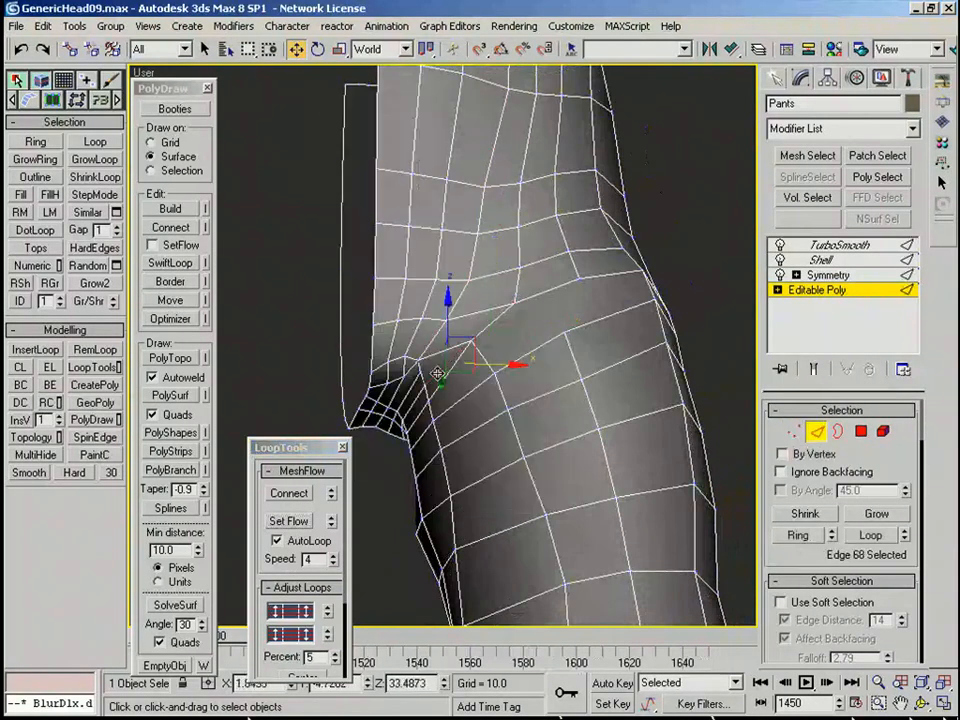
Reposition the vertices around the groin and upper inner thigh to even out the new faces
{"action": "key", "text": "1"}
{"action": "left_click", "coordinate": [484, 345]}
{"action": "middle_click_drag", "start_coordinate": [491, 378], "coordinate": [543, 335], "text": "alt"}
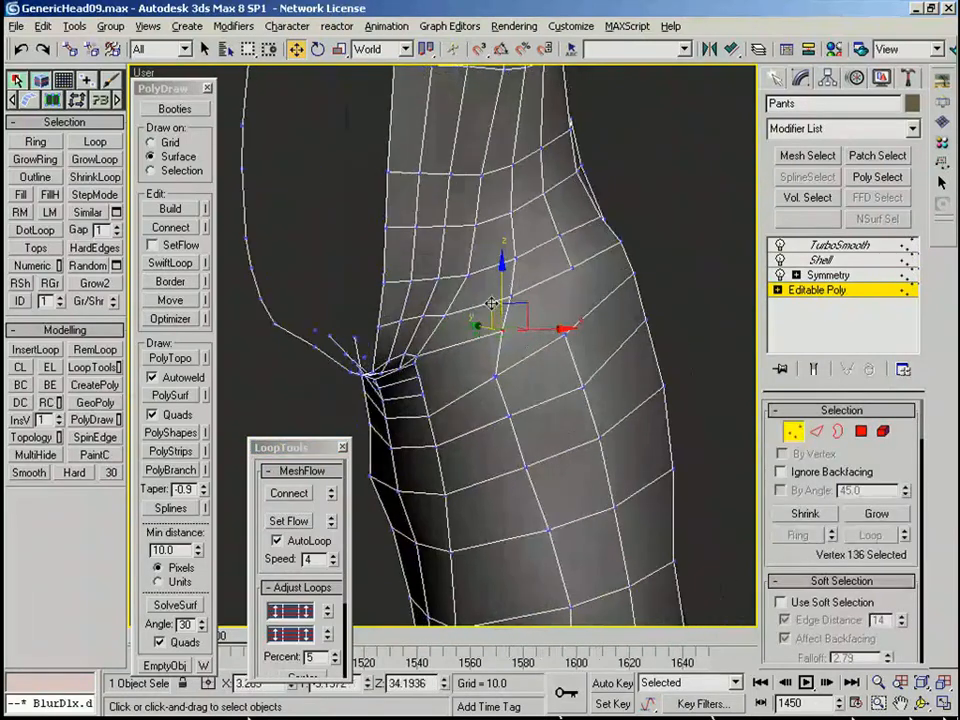
{"action": "middle_click_drag", "start_coordinate": [503, 288], "coordinate": [467, 349], "text": "alt"}
{"action": "left_click", "coordinate": [555, 335]}
{"action": "key", "text": "ctrl+z"}
{"action": "mouse_move", "coordinate": [564, 333]}
{"action": "left_mouse_down"}
{"action": "mouse_move", "coordinate": [604, 281]}
{"action": "mouse_move", "coordinate": [577, 328]}
{"action": "left_mouse_up"}
{"action": "middle_click_drag", "start_coordinate": [500, 345], "coordinate": [445, 415], "text": "alt"}
{"action": "left_click_drag", "start_coordinate": [430, 428], "coordinate": [447, 421]}
Cut another edge from the crotch vertex across the groin faces
{"action": "right_click", "coordinate": [447, 421]}
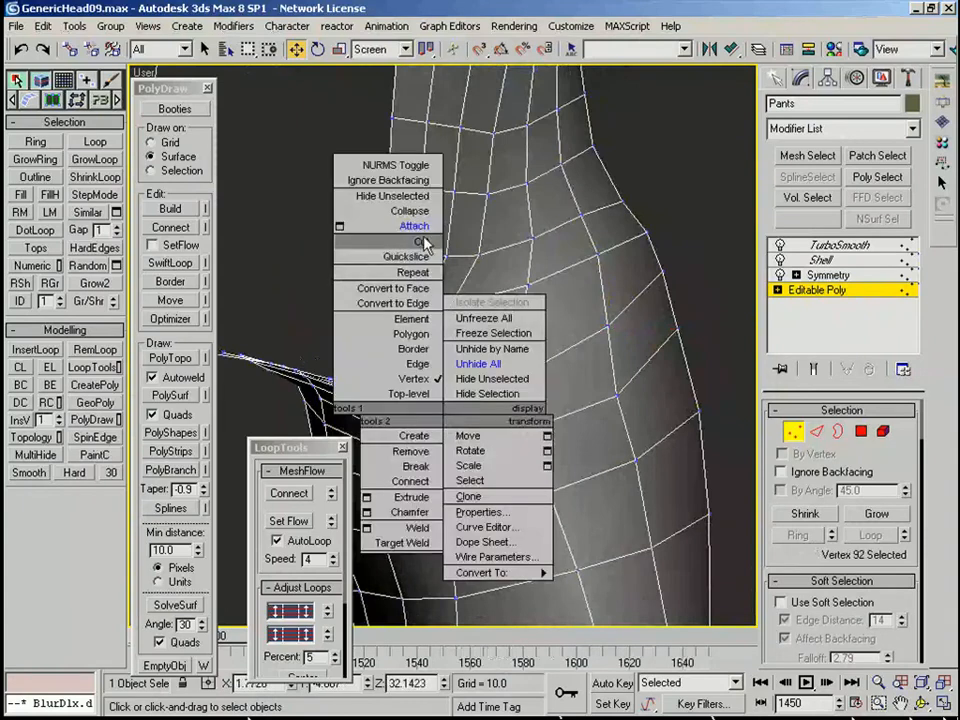
{"action": "left_click", "coordinate": [428, 243]}
{"action": "key", "text": "s"}
{"action": "left_click", "coordinate": [452, 303]}
{"action": "middle_click_drag", "start_coordinate": [452, 303], "coordinate": [662, 448], "text": "alt"}
Select the edge loops passing under the crotch and apply Set Flow to them
{"action": "key", "text": "2"}
{"action": "left_click", "coordinate": [399, 394]}
{"action": "key", "text": "alt+l"}
{"action": "left_click", "coordinate": [380, 420]}
{"action": "key", "text": "alt+l"}
{"action": "left_click", "coordinate": [337, 325]}
{"action": "key", "text": "alt+l"}
{"action": "middle_click_drag", "start_coordinate": [337, 325], "coordinate": [312, 407], "text": "alt"}
{"action": "left_click", "coordinate": [288, 526]}
Select two polygons at the groin crease and shift the geometry there slightly
{"action": "scroll", "coordinate": [420, 410], "scroll_direction": "down", "scroll_amount": 3}
{"action": "middle_click_drag", "start_coordinate": [420, 410], "coordinate": [534, 401], "text": "alt"}
{"action": "scroll", "coordinate": [373, 405], "scroll_direction": "up", "scroll_amount": 2}
{"action": "left_click", "coordinate": [403, 395]}
{"action": "scroll", "coordinate": [403, 395], "scroll_direction": "up", "scroll_amount": 2}
{"action": "left_click", "coordinate": [534, 401]}
{"action": "key", "text": "4"}
{"action": "left_click", "coordinate": [534, 401]}
{"action": "left_click", "coordinate": [358, 433], "text": "ctrl"}
{"action": "middle_click_drag", "start_coordinate": [461, 450], "coordinate": [465, 410], "text": "alt"}
{"action": "left_click_drag", "start_coordinate": [465, 410], "coordinate": [471, 418]}
{"action": "middle_click_drag", "start_coordinate": [471, 418], "coordinate": [512, 394], "text": "alt"}
Refine the pair of vertices where the inner thigh meets the crotch crease
{"action": "key", "text": "2"}
{"action": "key", "text": "1"}
{"action": "left_click", "coordinate": [507, 397]}
{"action": "left_click", "coordinate": [492, 360], "text": "ctrl"}
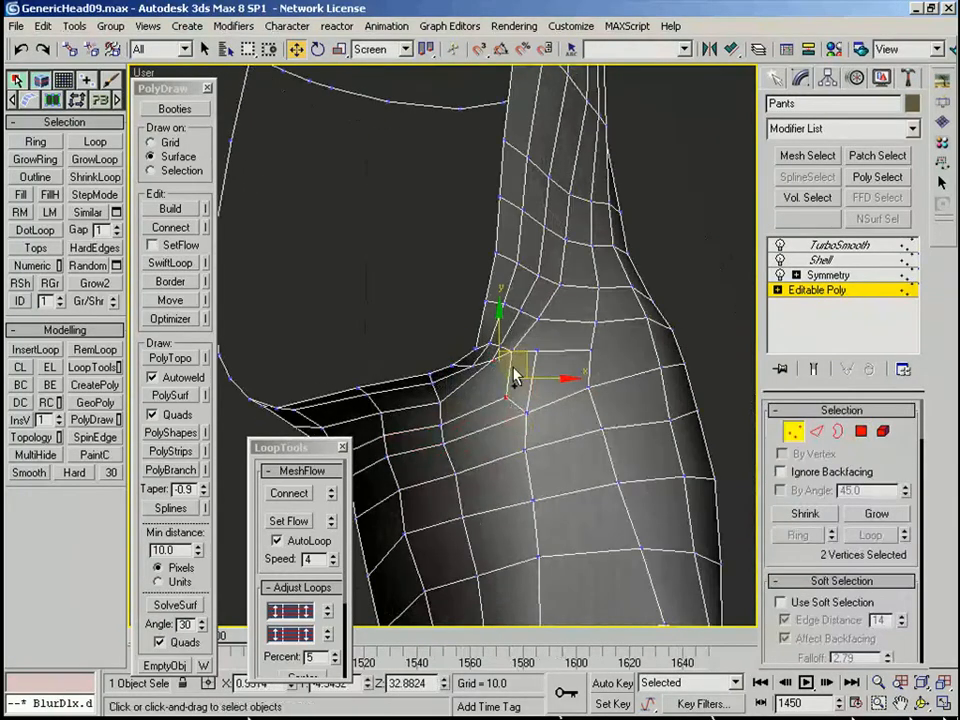
{"action": "key", "text": "1"}
{"action": "middle_click_drag", "start_coordinate": [535, 352], "coordinate": [491, 362], "text": "alt"}
{"action": "left_click", "coordinate": [511, 335]}
Leave vertex editing and inspect the smoothed pants at the TurboSmooth level against the base mesh
{"action": "scroll", "coordinate": [582, 318], "scroll_direction": "down", "scroll_amount": 6}
{"action": "left_click", "coordinate": [796, 432]}
{"action": "left_click", "coordinate": [840, 245]}
{"action": "scroll", "coordinate": [540, 355], "scroll_direction": "down", "scroll_amount": 7}
{"action": "scroll", "coordinate": [491, 362], "scroll_direction": "up", "scroll_amount": 8}
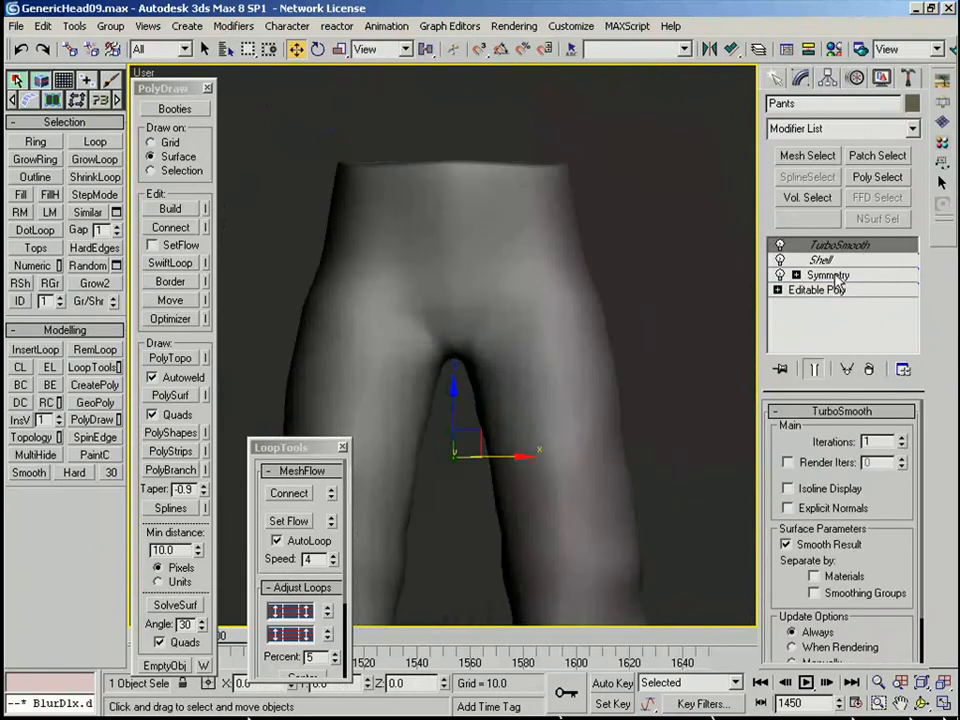
{"action": "left_click", "coordinate": [817, 292]}
{"action": "scroll", "coordinate": [600, 400], "scroll_direction": "down", "scroll_amount": 5}
{"action": "mouse_move", "coordinate": [540, 400]}
{"action": "middle_mouse_down", "text": "alt"}
{"action": "mouse_move", "coordinate": [615, 407]}
{"action": "mouse_move", "coordinate": [526, 387]}
{"action": "middle_mouse_up", "text": "alt"}
{"action": "left_click", "coordinate": [840, 245]}
{"action": "scroll", "coordinate": [526, 387], "scroll_direction": "up", "scroll_amount": 5}
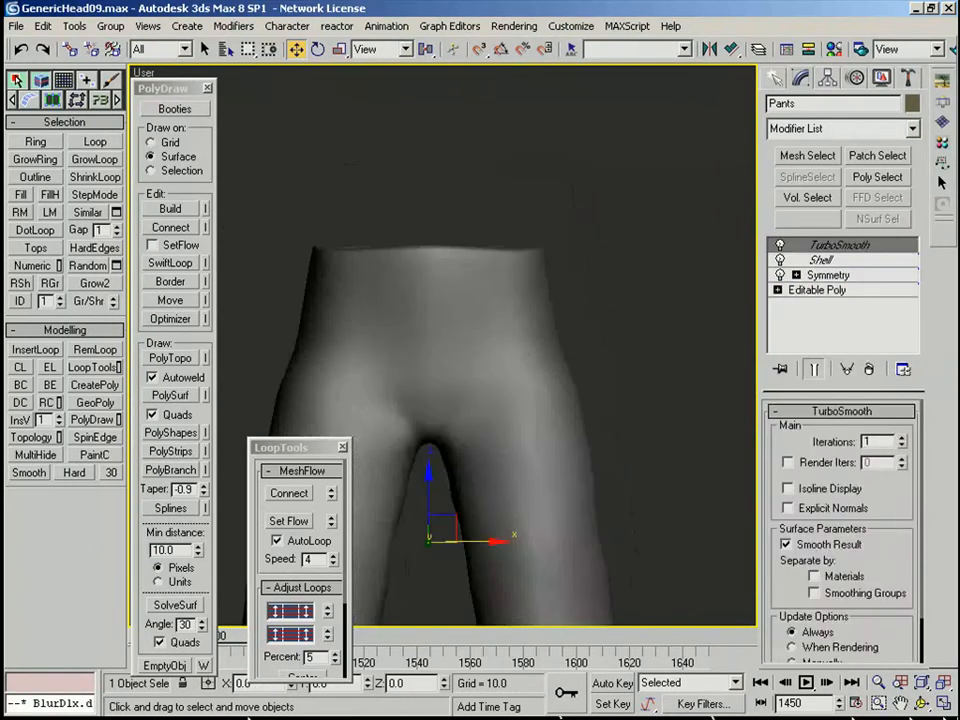
Switch to ACDSee and examine the pants and belt pouches in the front, side and back views of For_Ian.jpg
{"action": "key", "text": "alt+Tab"}
{"action": "left_click_drag", "start_coordinate": [690, 350], "coordinate": [240, 362]}
{"action": "double_click", "coordinate": [46, 56]}
{"action": "left_click", "coordinate": [250, 46]}
{"action": "left_click_drag", "start_coordinate": [900, 360], "coordinate": [526, 358]}
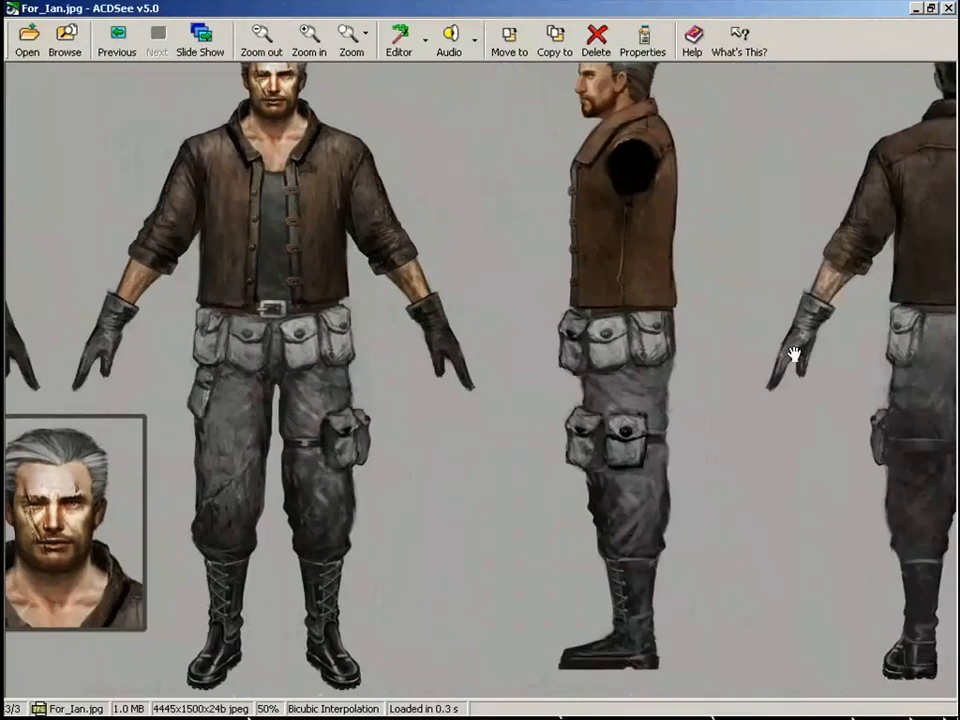
{"action": "left_click_drag", "start_coordinate": [395, 365], "coordinate": [155, 362]}
{"action": "double_click", "coordinate": [871, 12]}
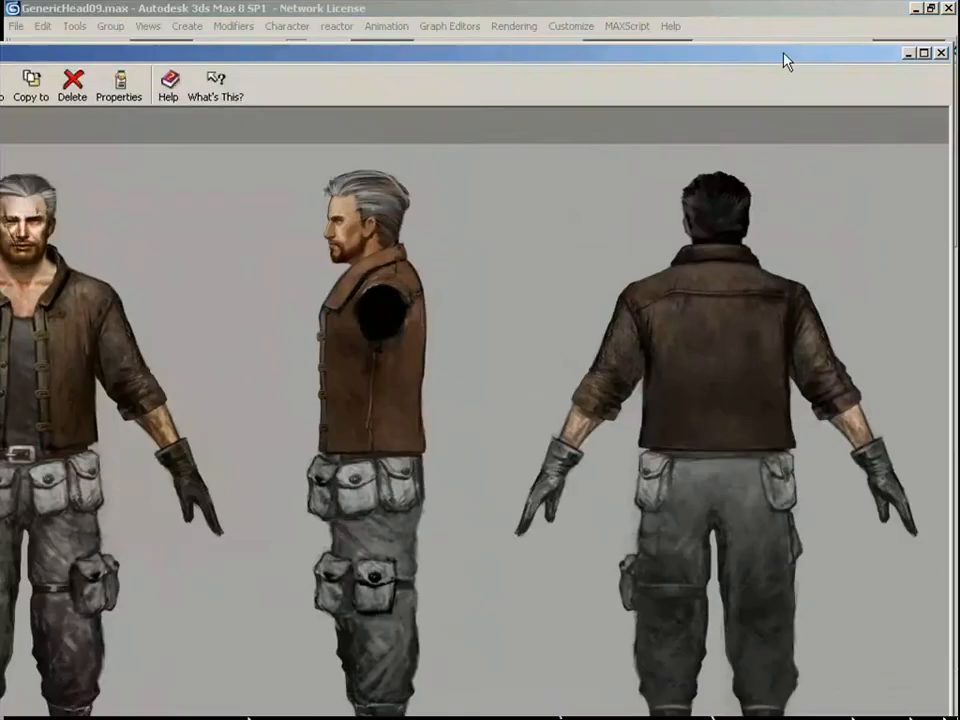
{"action": "left_click_drag", "start_coordinate": [784, 60], "coordinate": [2, 60]}
Create a box primitive over the front hip of the pants in the front view as the base of a belt pouch
{"action": "middle_click_drag", "start_coordinate": [665, 395], "coordinate": [520, 372], "text": "alt"}
{"action": "left_click", "coordinate": [775, 78]}
{"action": "left_click", "coordinate": [807, 197]}
{"action": "key", "text": "f"}
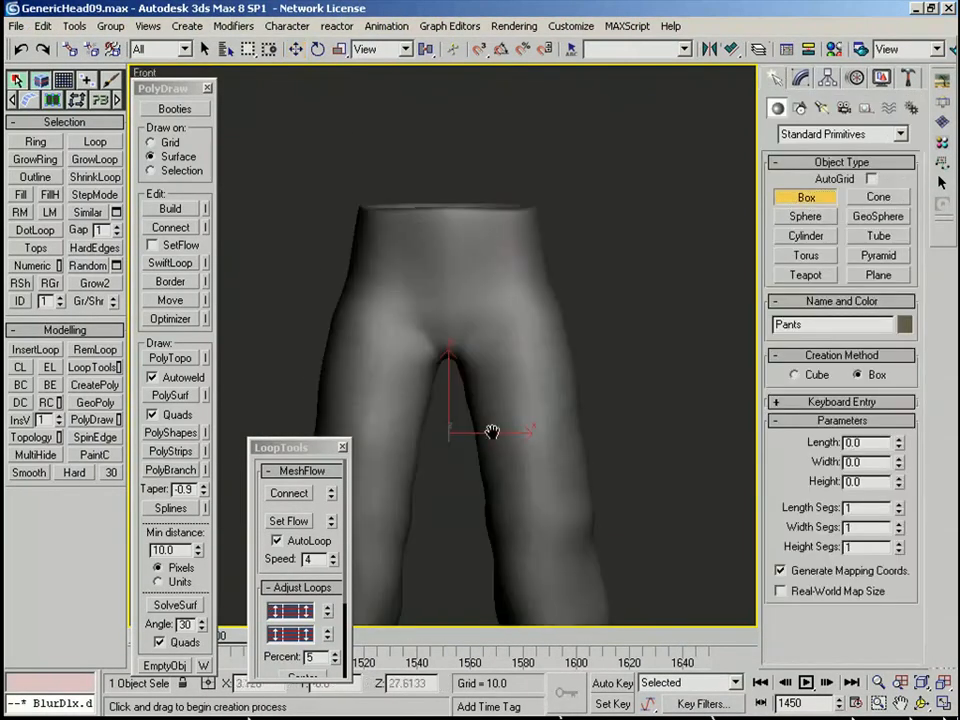
{"action": "key", "text": "w"}
{"action": "middle_click_drag", "start_coordinate": [589, 272], "coordinate": [660, 325], "text": "alt"}
{"action": "left_click", "coordinate": [550, 325]}
{"action": "key", "text": "F4"}
{"action": "left_click_drag", "start_coordinate": [567, 284], "coordinate": [429, 293]}
{"action": "key", "text": "f"}
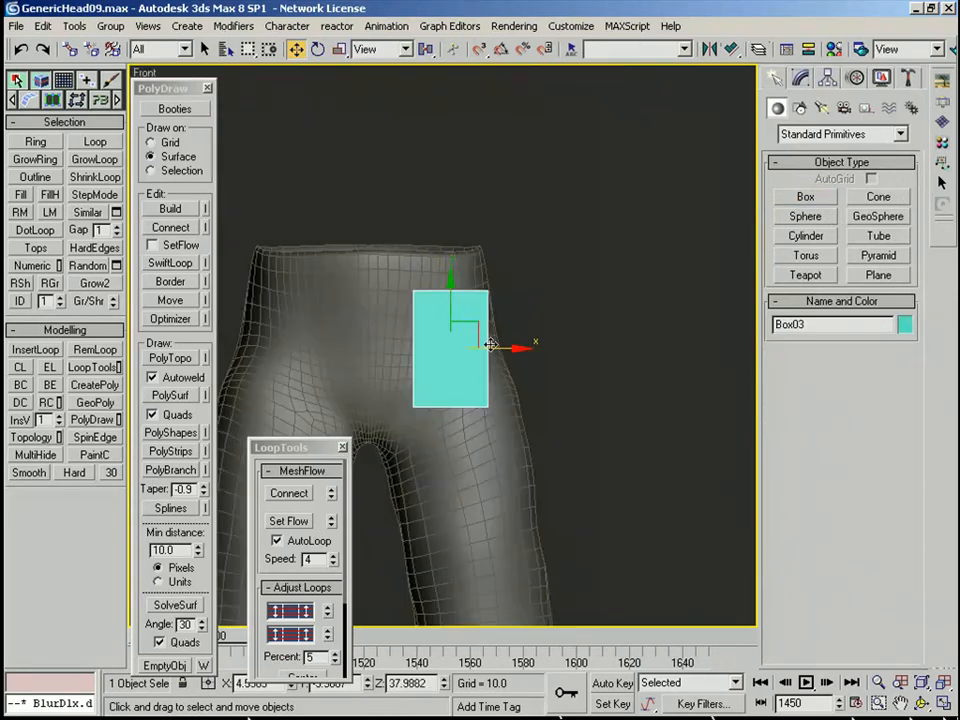
Move the pouch box back towards the front of the pants and change its object color to dark grey
{"action": "middle_click_drag", "start_coordinate": [491, 336], "coordinate": [416, 358], "text": "alt"}
{"action": "key", "text": "r"}
{"action": "left_click_drag", "start_coordinate": [416, 353], "coordinate": [465, 348]}
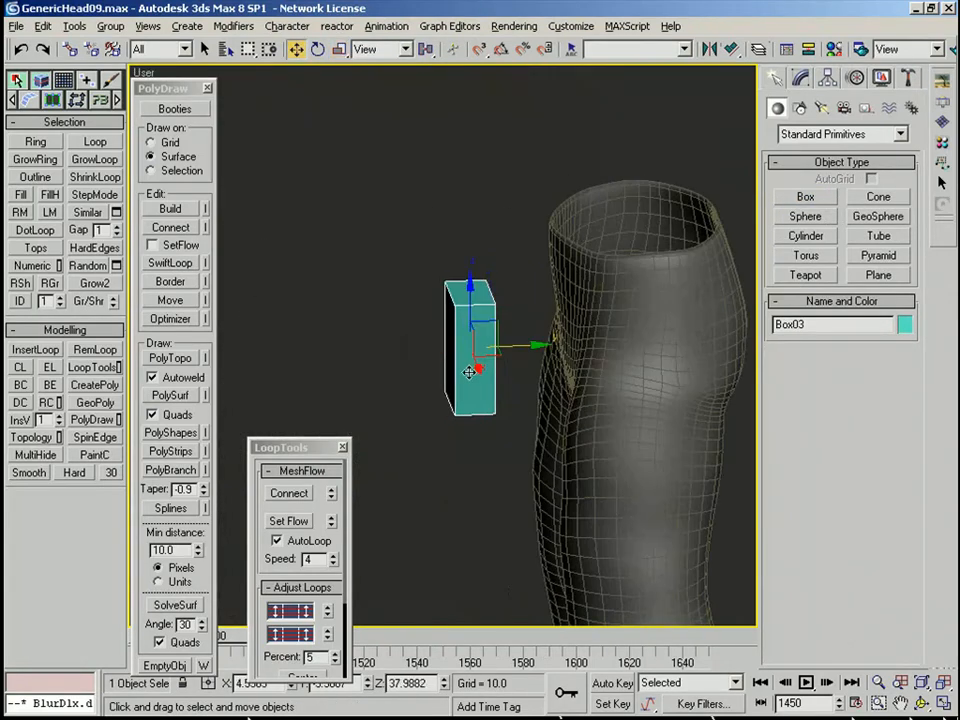
{"action": "scroll", "coordinate": [470, 372], "scroll_direction": "up", "scroll_amount": 3}
{"action": "left_click", "coordinate": [904, 324]}
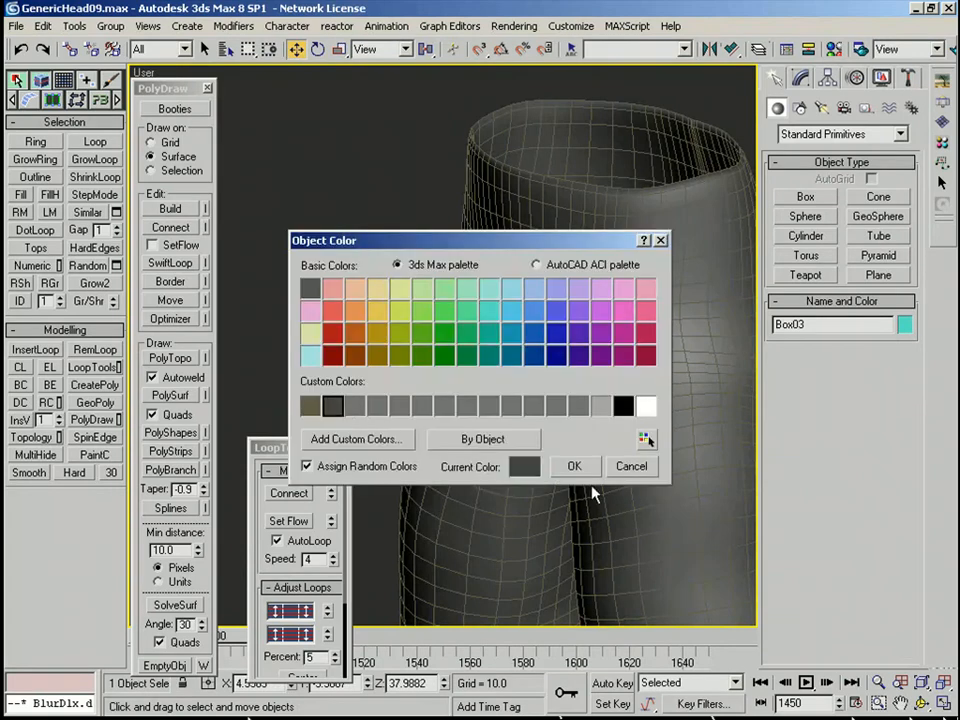
{"action": "left_click", "coordinate": [574, 466]}
{"action": "left_click_drag", "start_coordinate": [544, 338], "coordinate": [647, 326]}
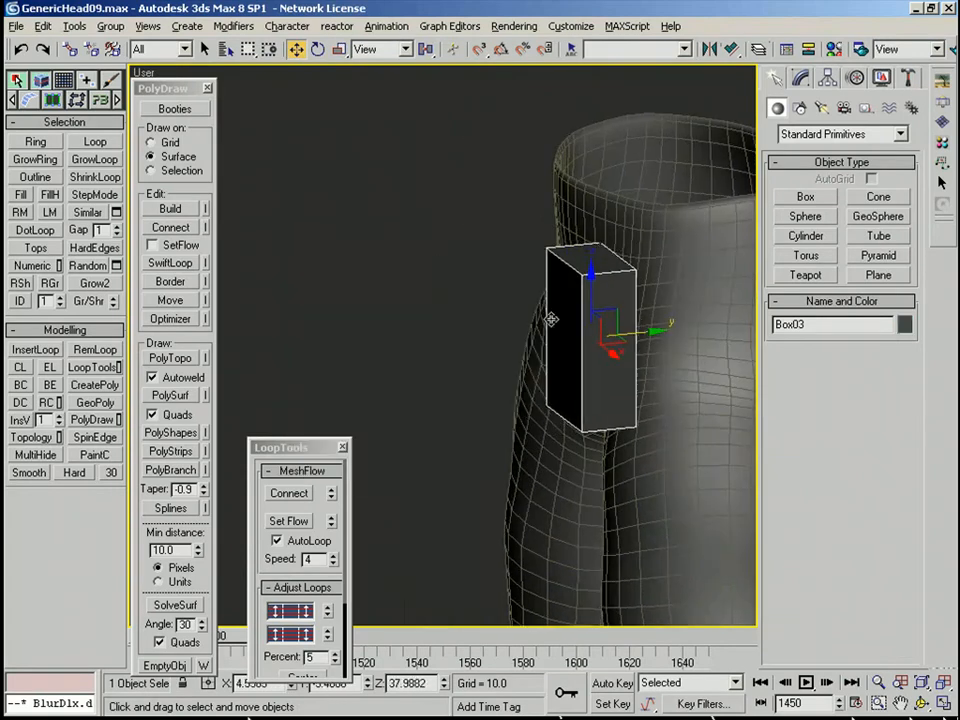
Resize the pouch box and raise it to sit just below the waistband on the front of the pants
{"action": "key", "text": "f"}
{"action": "key", "text": "z"}
{"action": "middle_click_drag", "start_coordinate": [486, 375], "coordinate": [528, 332]}
{"action": "scroll", "coordinate": [527, 331], "scroll_direction": "down", "scroll_amount": 2}
{"action": "key", "text": "r"}
{"action": "left_click_drag", "start_coordinate": [501, 303], "coordinate": [503, 332]}
{"action": "key", "text": "w"}
{"action": "middle_click_drag", "start_coordinate": [504, 320], "coordinate": [564, 400]}
{"action": "scroll", "coordinate": [564, 400], "scroll_direction": "down", "scroll_amount": 3}
{"action": "key", "text": "r"}
{"action": "middle_click_drag", "start_coordinate": [526, 350], "coordinate": [516, 313], "text": "alt"}
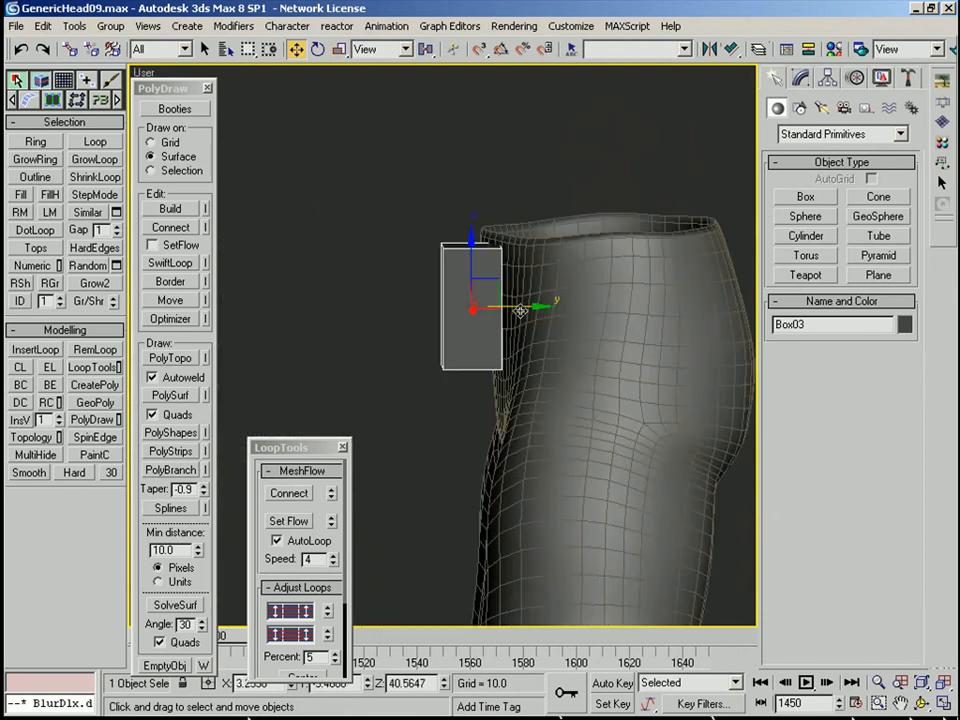
Push the pouch box in closer against the front surface of the pants
{"action": "key", "text": "r"}
{"action": "key", "text": "e"}
{"action": "left_click_drag", "start_coordinate": [500, 306], "coordinate": [546, 306]}
{"action": "key", "text": "w"}
{"action": "middle_click_drag", "start_coordinate": [548, 306], "coordinate": [664, 303], "text": "alt"}
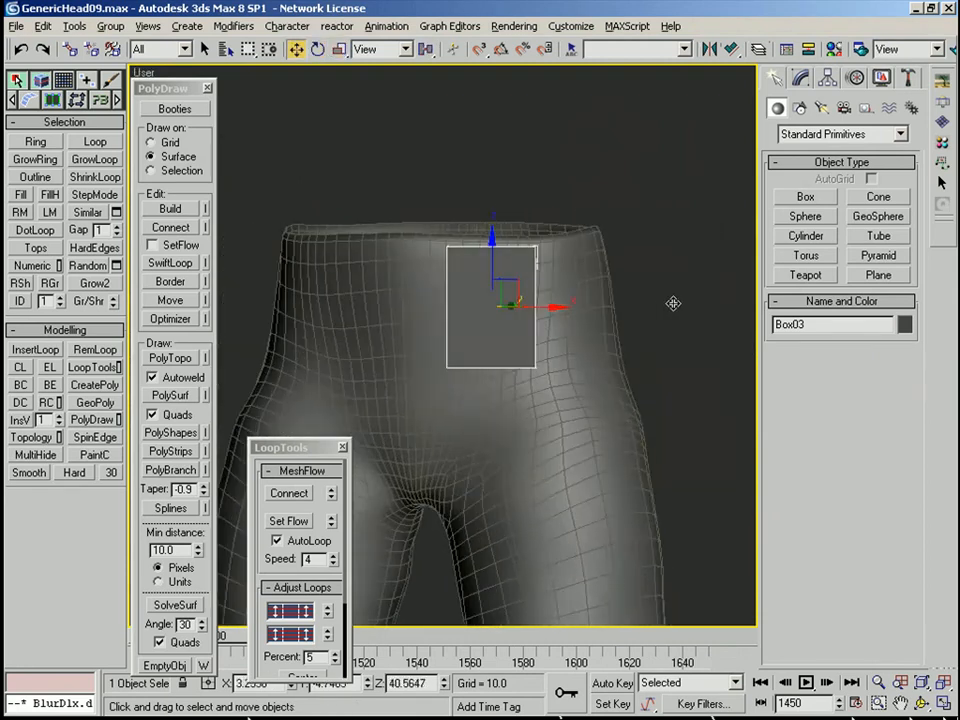
{"action": "scroll", "coordinate": [583, 316], "scroll_direction": "down", "scroll_amount": 3}
Clone the pouch box and place the duplicate beside it, further out towards the hip
{"action": "mouse_move", "coordinate": [486, 307]}
{"action": "middle_mouse_down", "text": "alt"}
{"action": "mouse_move", "coordinate": [546, 316]}
{"action": "mouse_move", "coordinate": [513, 327]}
{"action": "middle_mouse_up", "text": "alt"}
{"action": "key", "text": "w"}
{"action": "key", "text": "e"}
{"action": "key", "text": "w"}
{"action": "left_click_drag", "start_coordinate": [513, 327], "coordinate": [583, 359], "text": "shift"}
{"action": "left_click", "coordinate": [438, 439]}
Rotate the duplicate box about its vertical axis to follow the curve of the hip
{"action": "key", "text": "e"}
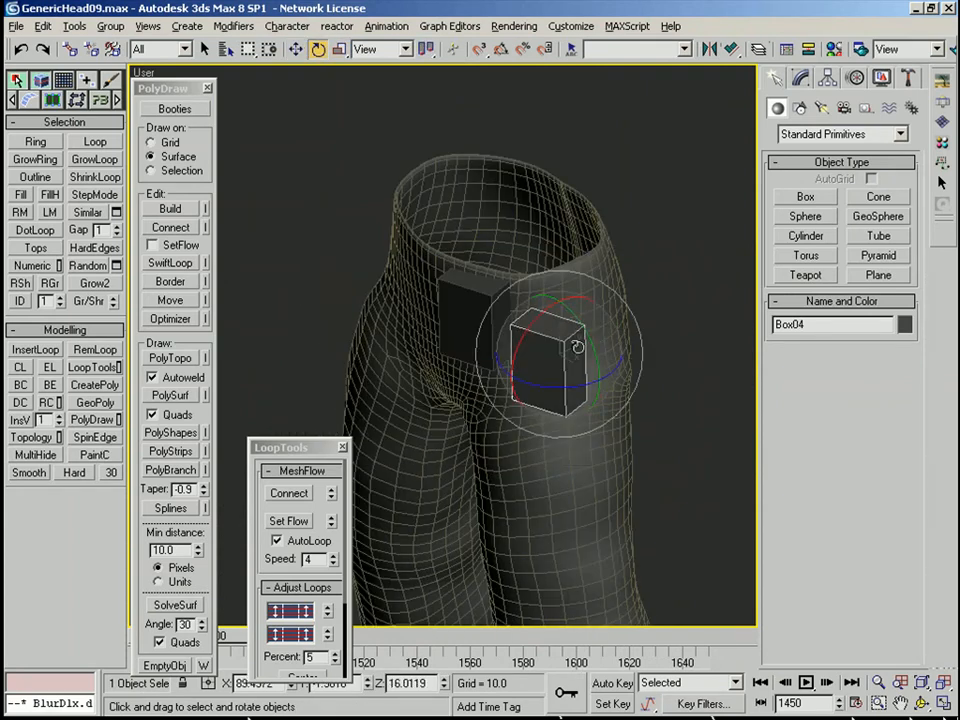
{"action": "middle_click_drag", "start_coordinate": [572, 326], "coordinate": [552, 330], "text": "alt"}
{"action": "left_click_drag", "start_coordinate": [550, 390], "coordinate": [572, 389]}
{"action": "key", "text": "w"}
{"action": "middle_click_drag", "start_coordinate": [572, 389], "coordinate": [500, 380], "text": "alt"}
{"action": "middle_click_drag", "start_coordinate": [569, 391], "coordinate": [580, 393], "text": "alt"}
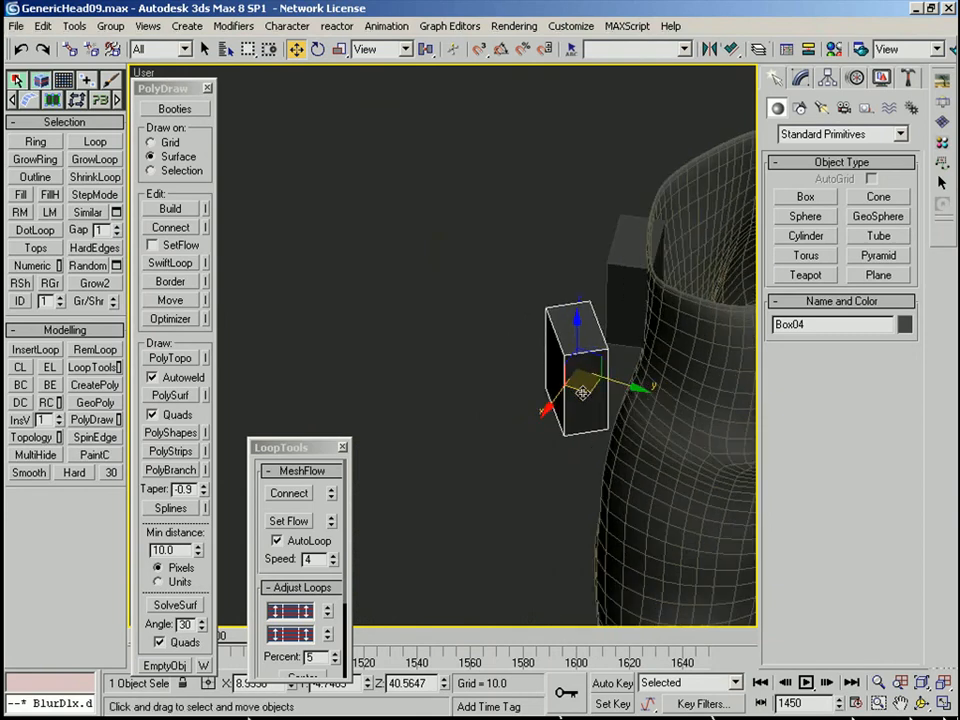
Switch the reference coordinate system to World and move the duplicate box in against the hip beside the first pouch
{"action": "key", "text": "e"}
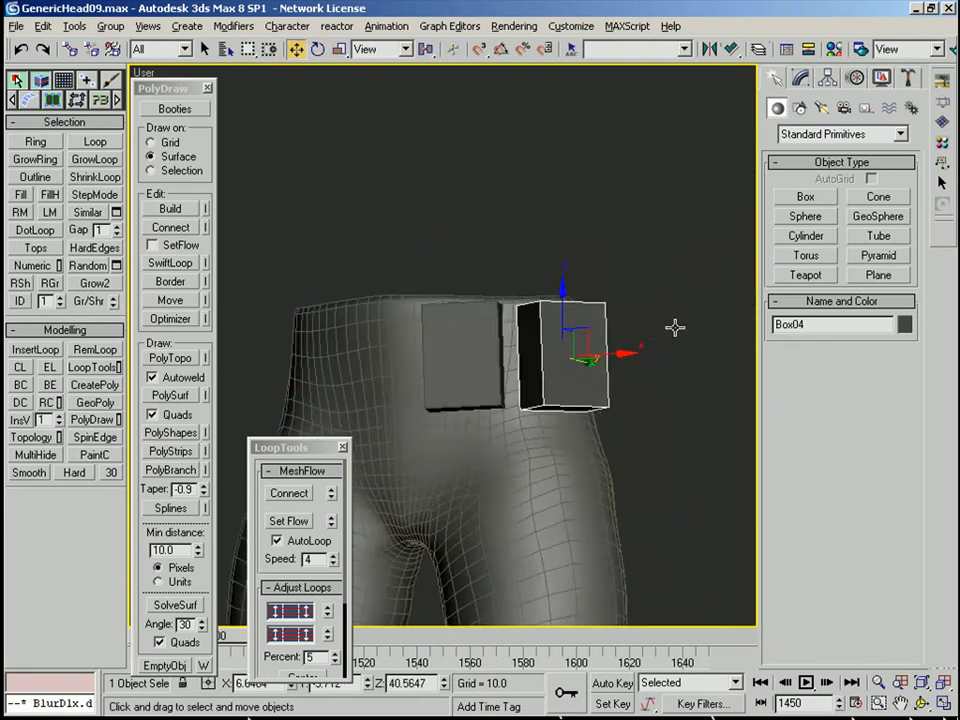
{"action": "right_click", "coordinate": [583, 360], "text": "alt"}
{"action": "left_click", "coordinate": [604, 283]}
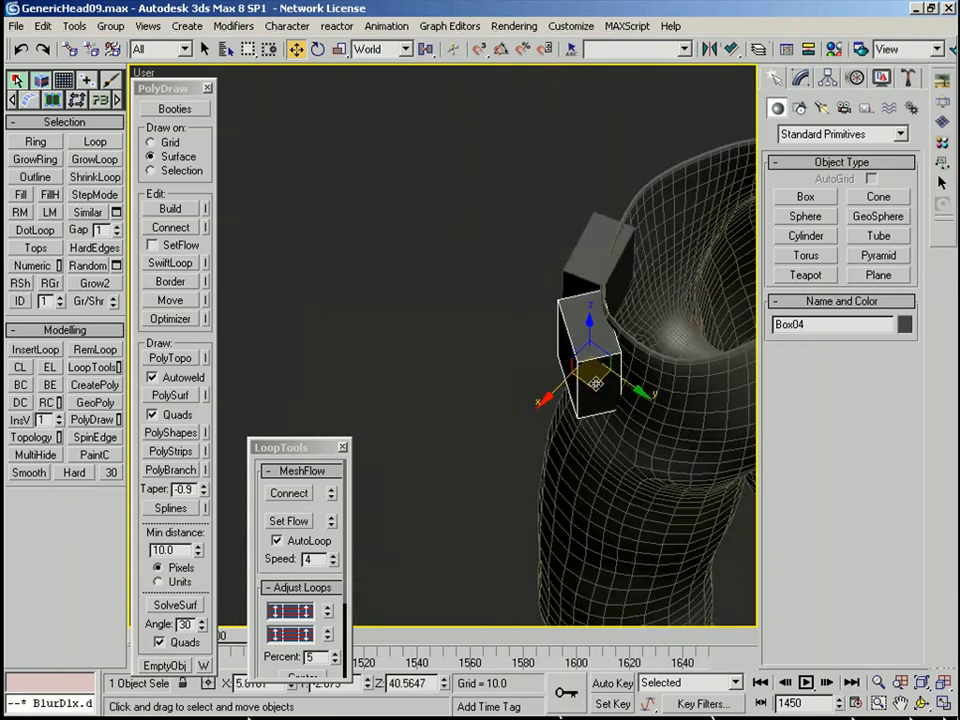